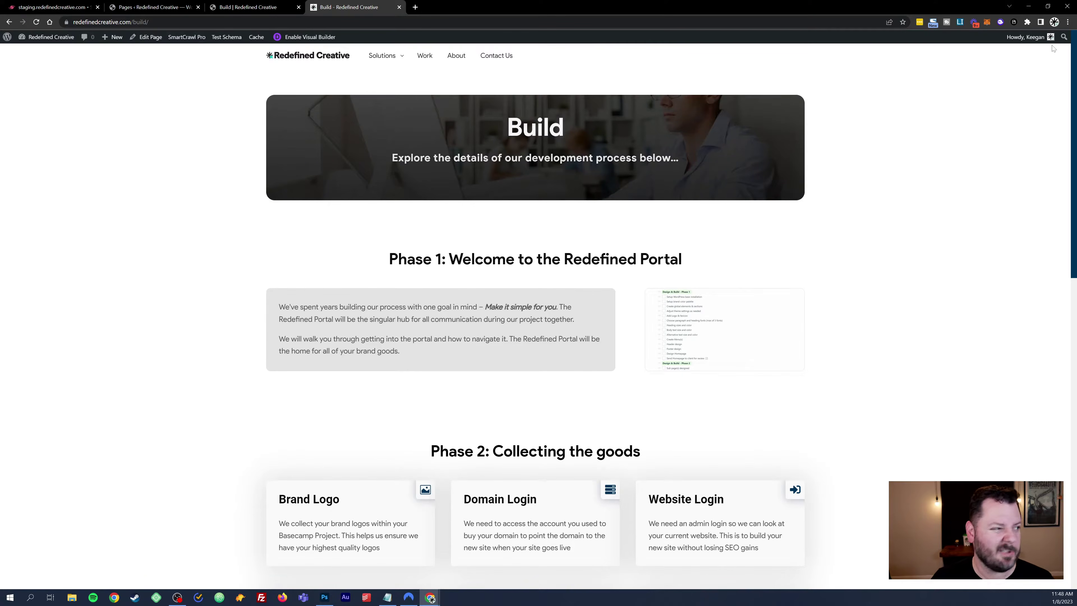
Step: Compare the staging site's Build page, including its raw shortcode text, with the live version of the page
mouse_move(1037, 34)
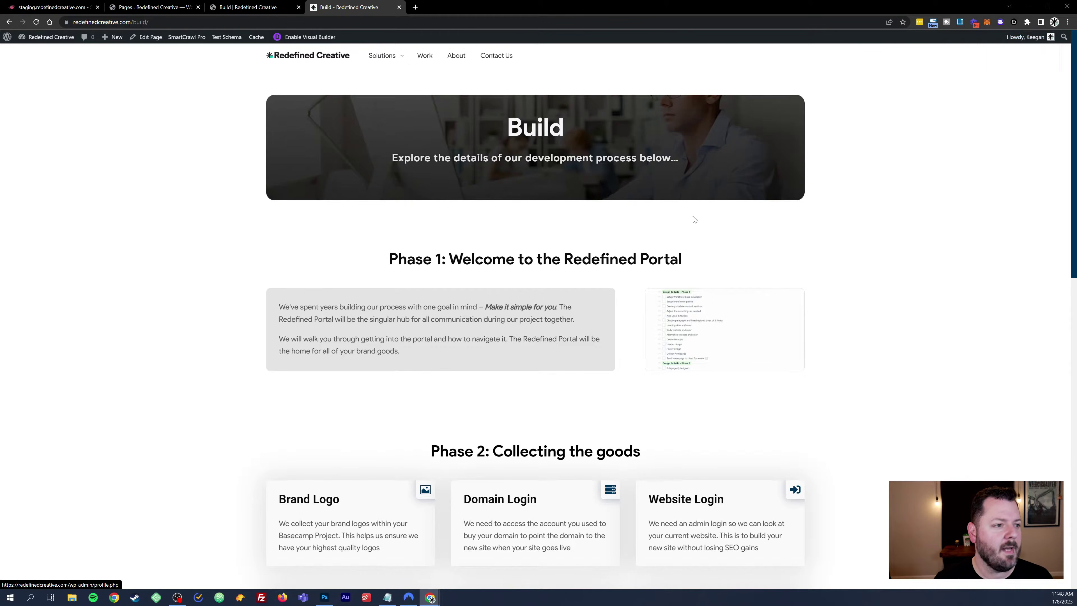
mouse_move(262, 6)
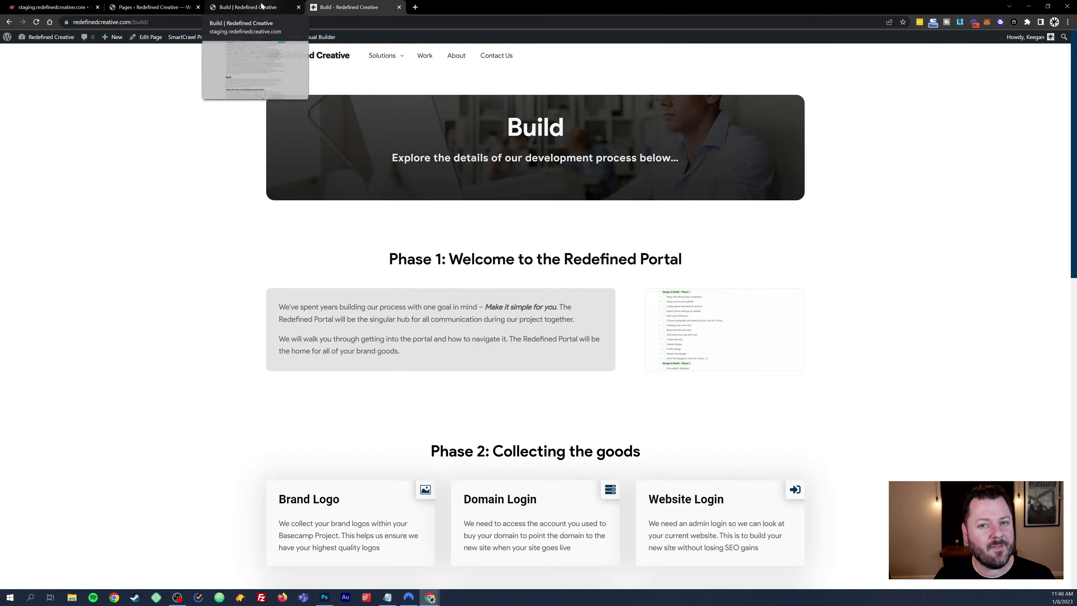
left_click(262, 6)
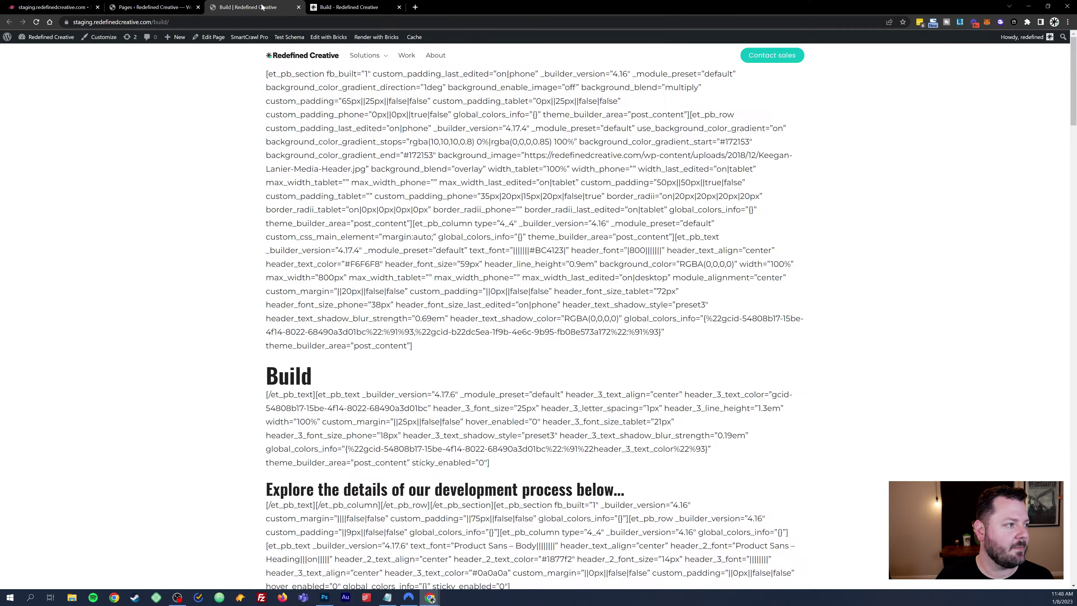
left_click_drag(423, 102, 637, 182)
left_click(637, 183)
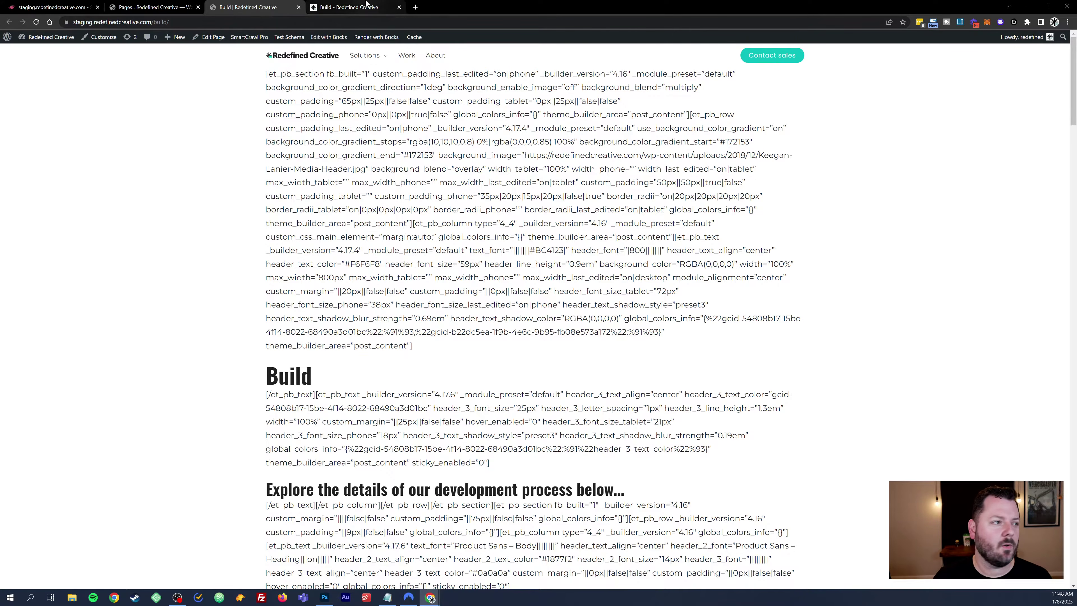
left_click(362, 11)
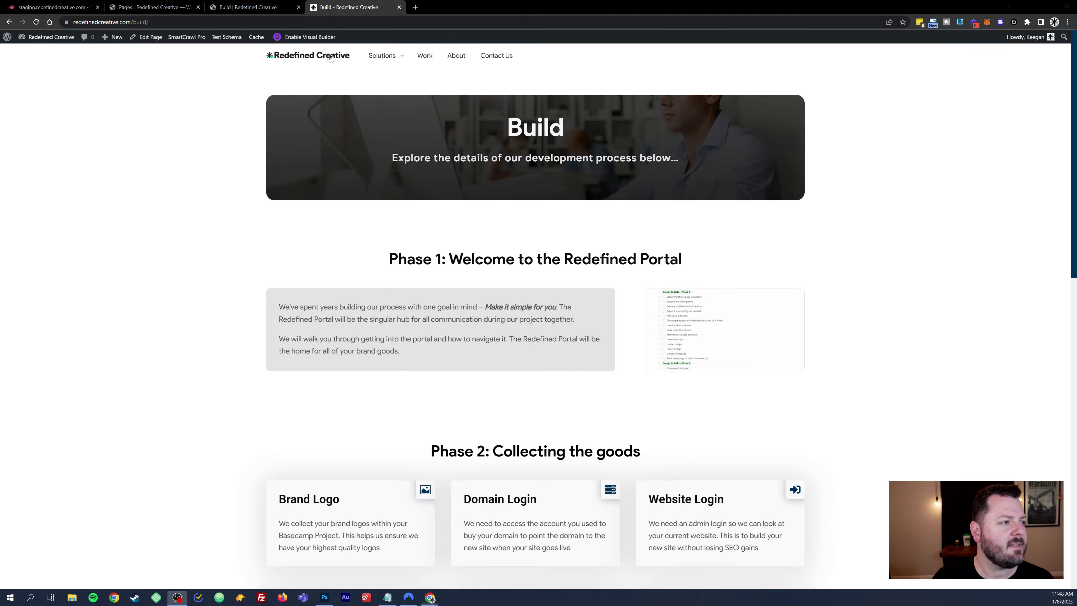
Step: Open the staging site's home page and compare its layout with the live home page
left_click(269, 4)
left_click(307, 56)
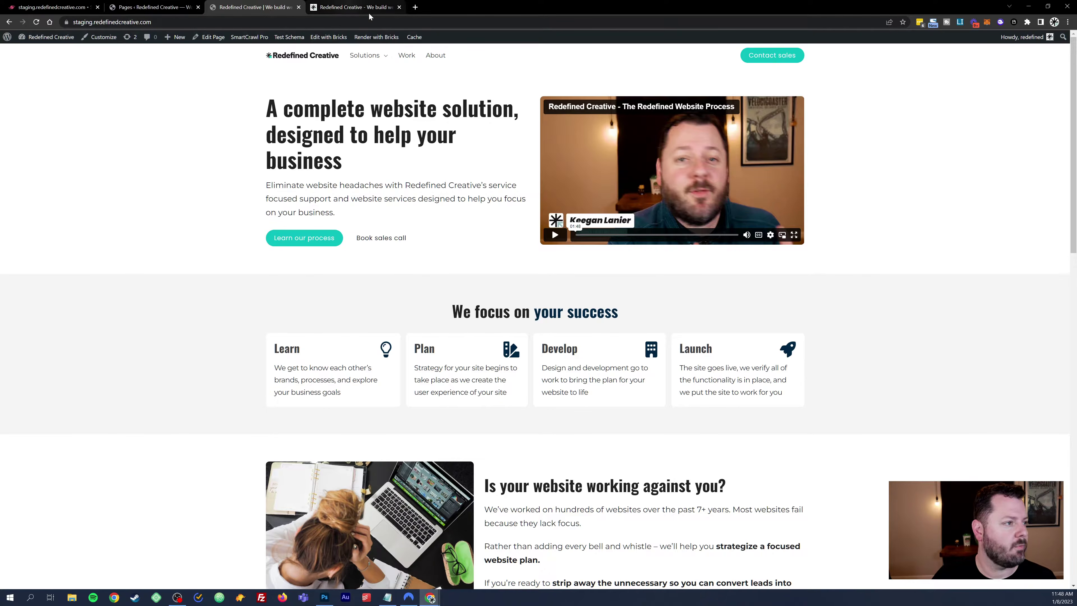
left_click(356, 8)
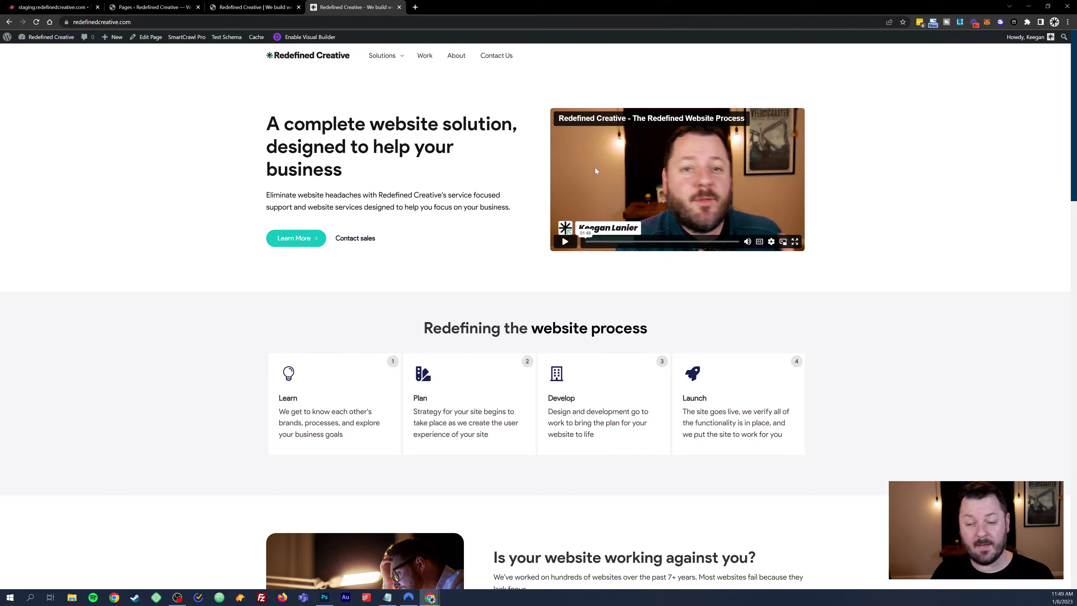
left_click(253, 8)
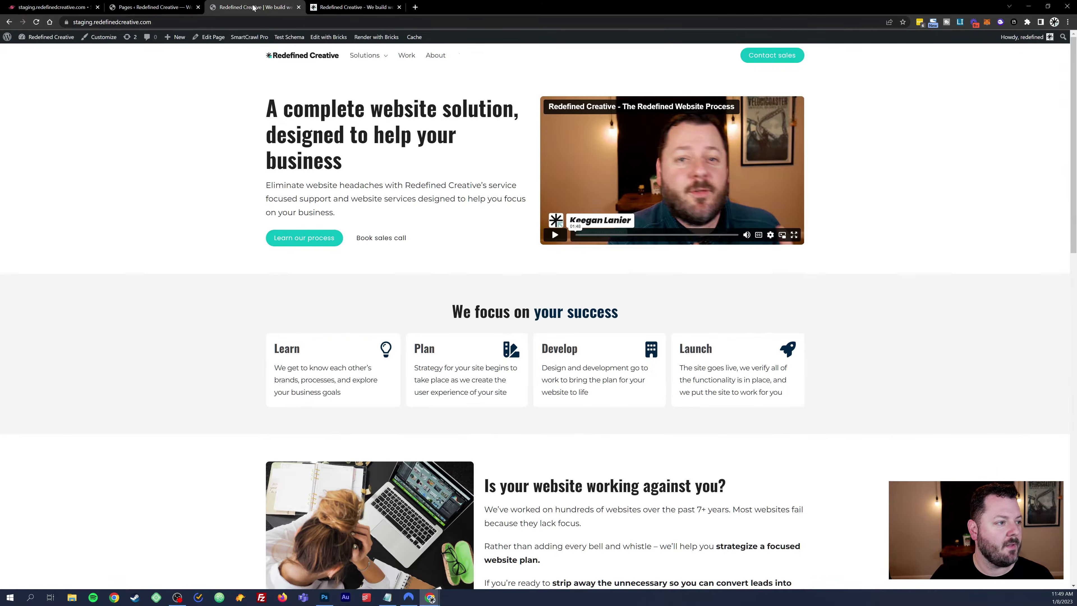
left_click(379, 5)
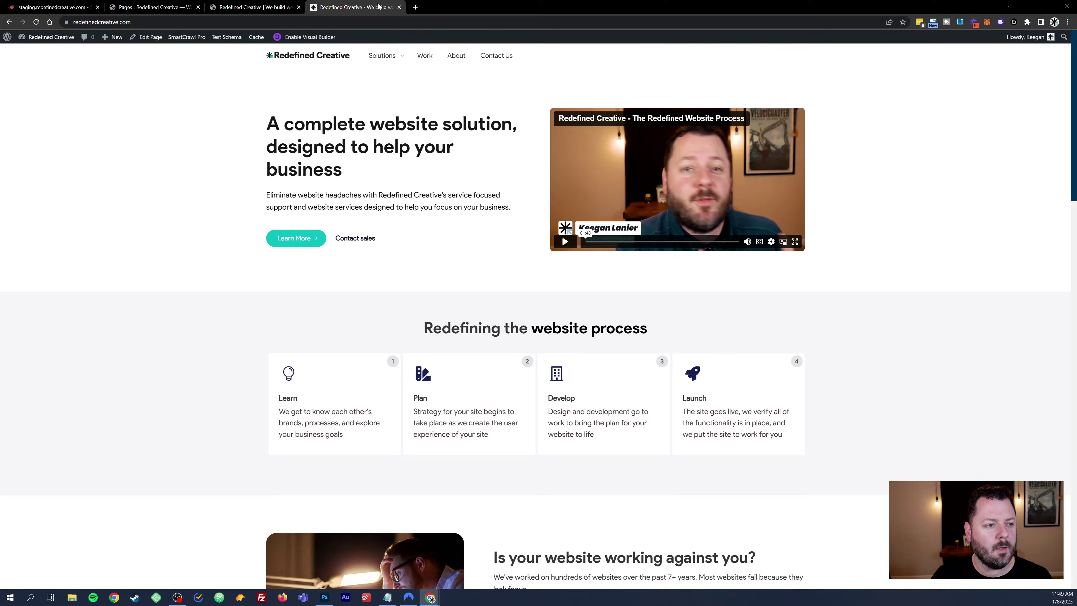
Step: Compare the header navigation and Solutions submenus of the staging and live home pages
left_click(276, 7)
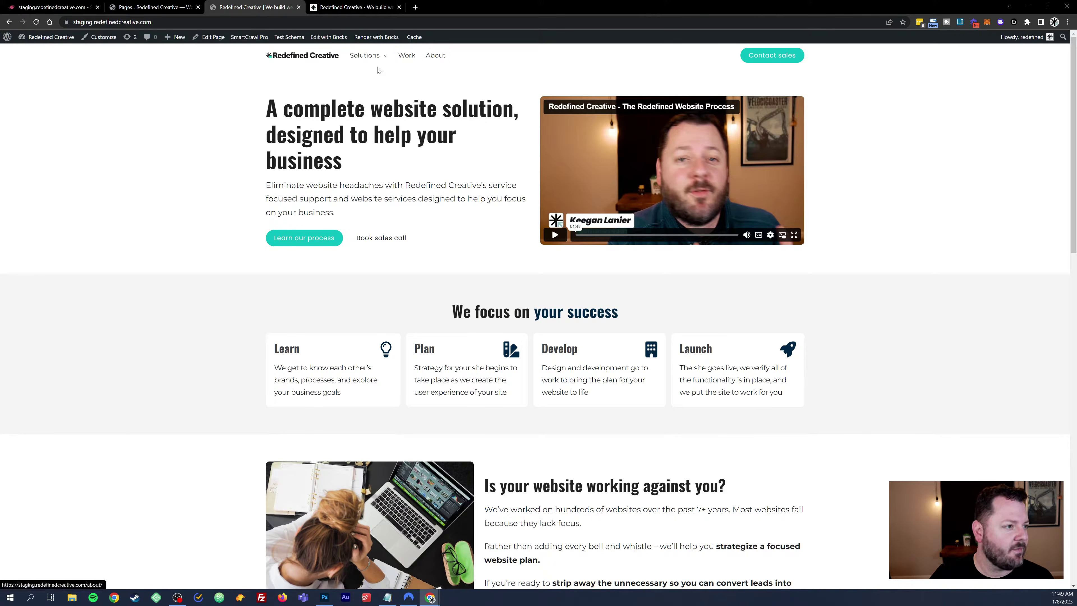
left_click(378, 6)
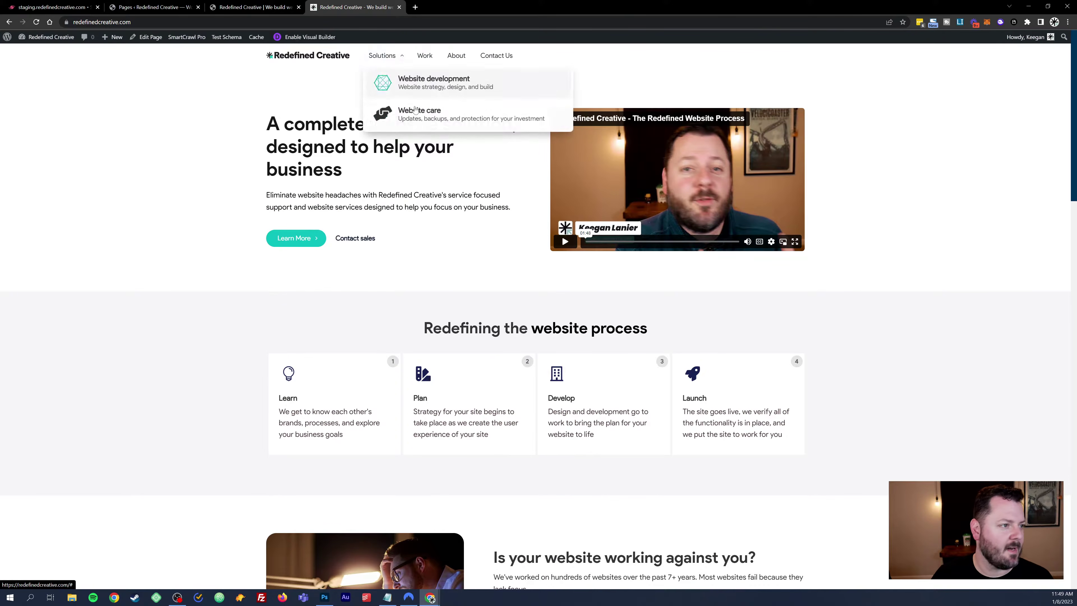
key("ctrl+shift+Tab")
mouse_move(363, 59)
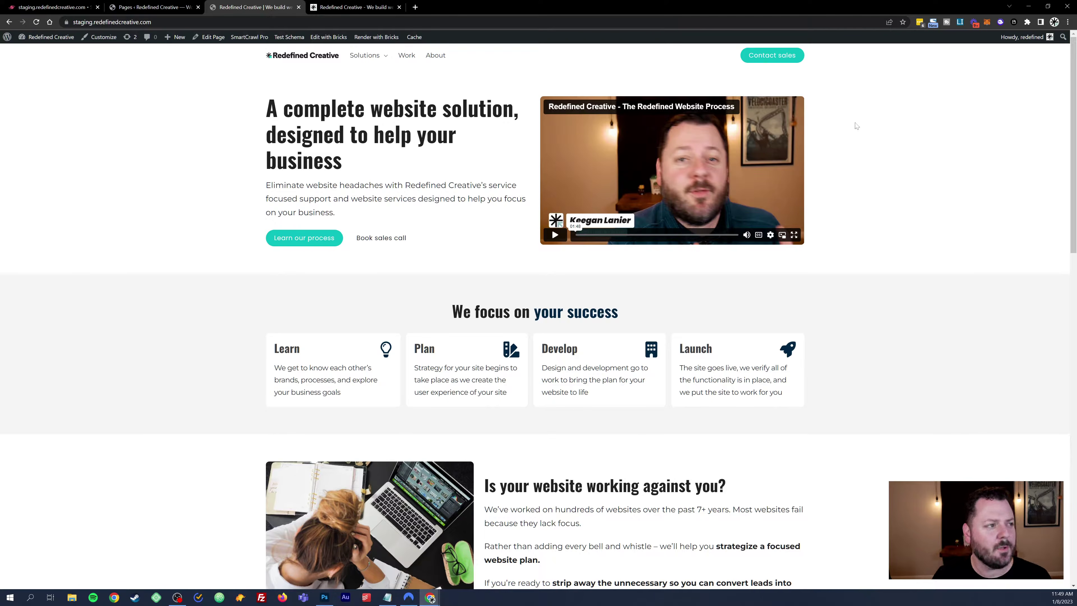
left_click(356, 8)
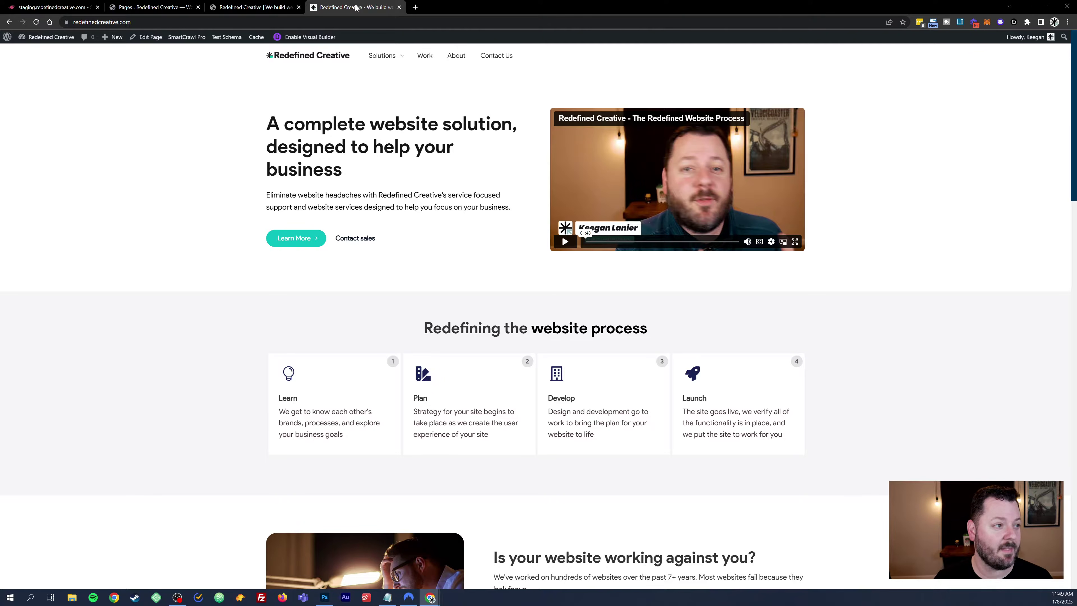
mouse_move(275, 4)
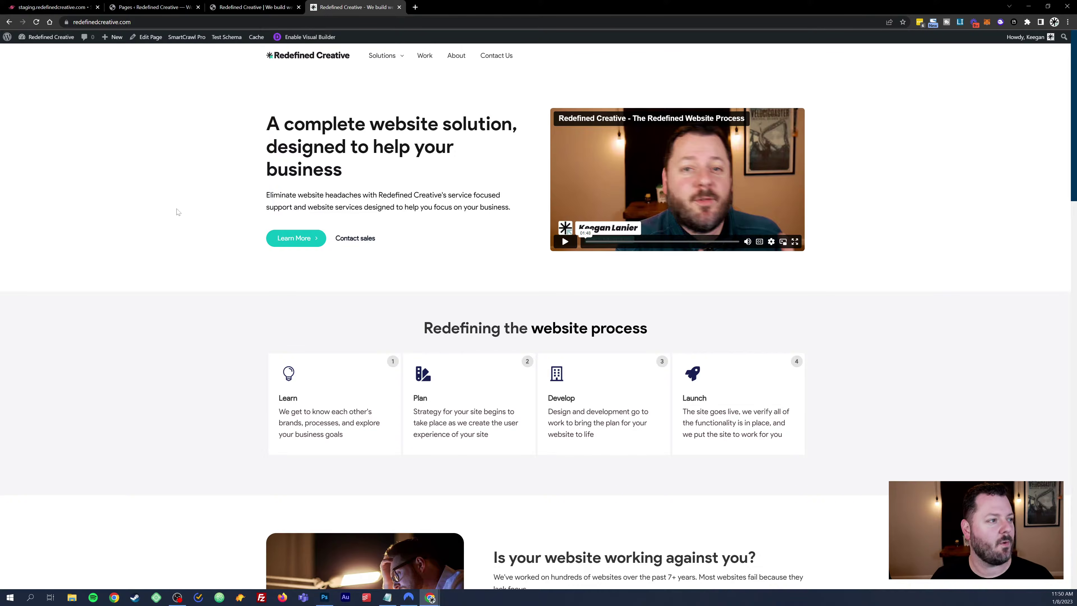
left_click(236, 5)
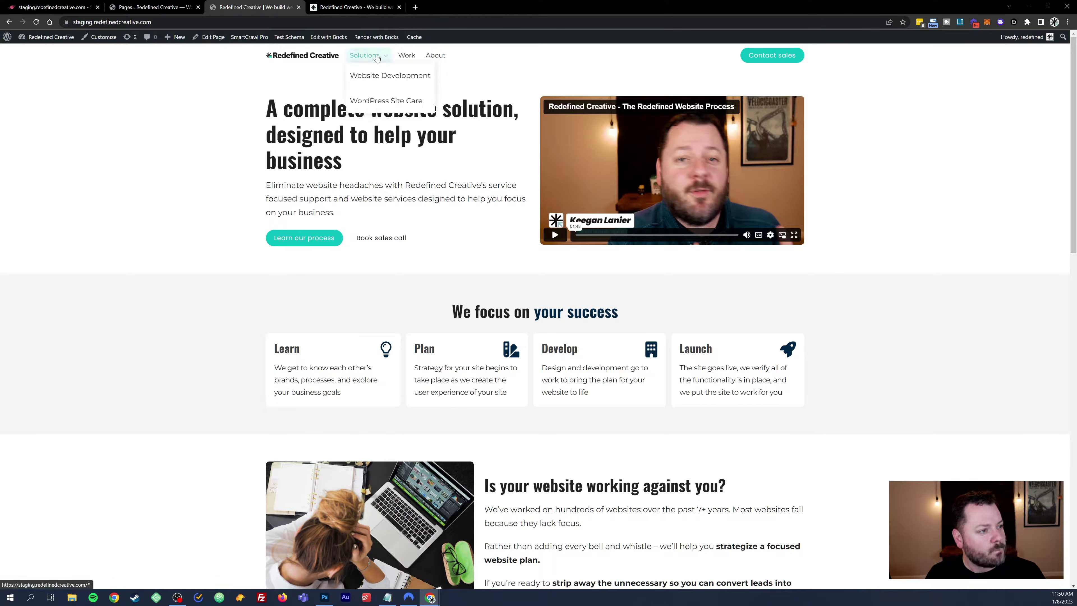
left_click(340, 6)
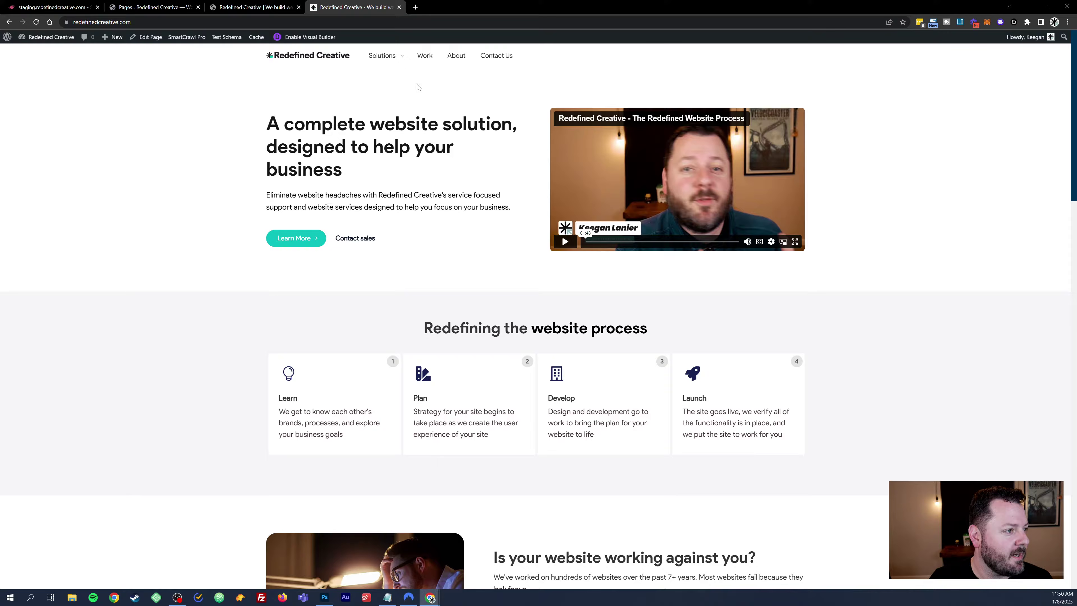
left_click(255, 6)
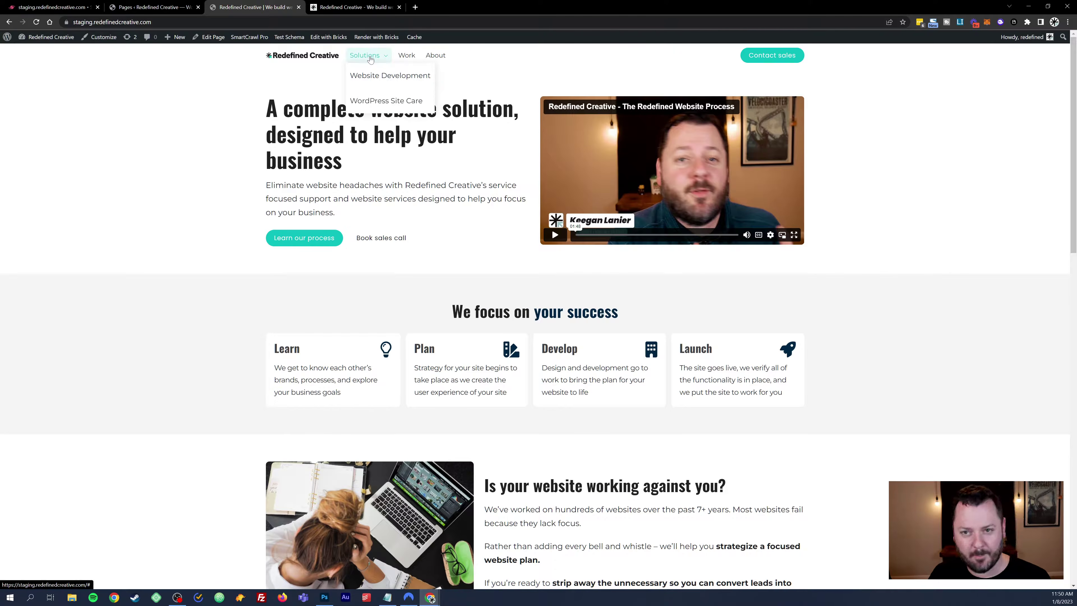
Step: Try to open the /bricks address on the staging site
left_click(270, 22)
left_click(271, 21)
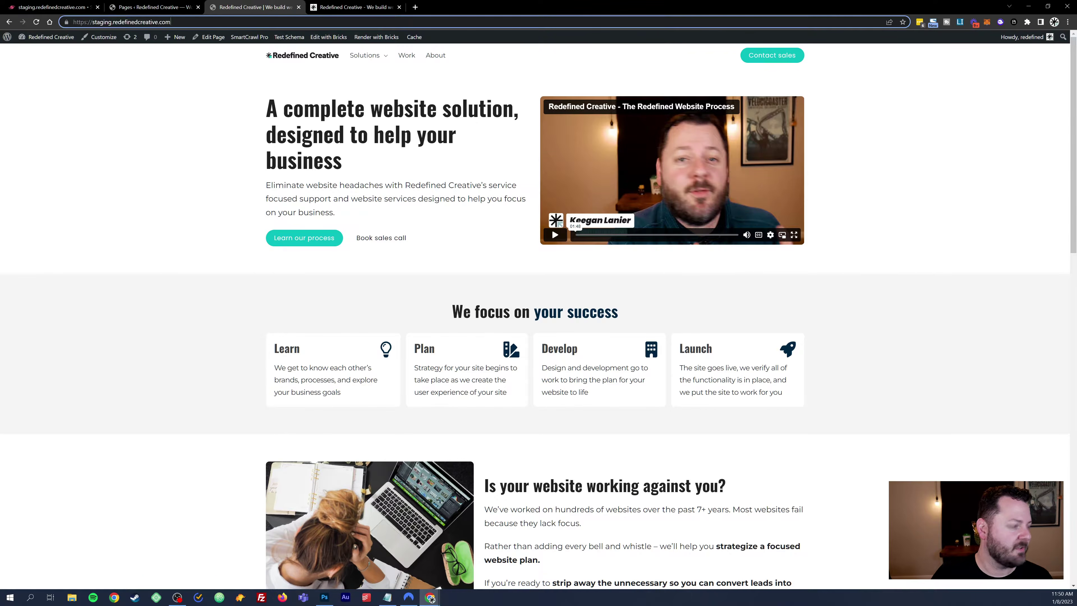
type("/bricks")
key("Return")
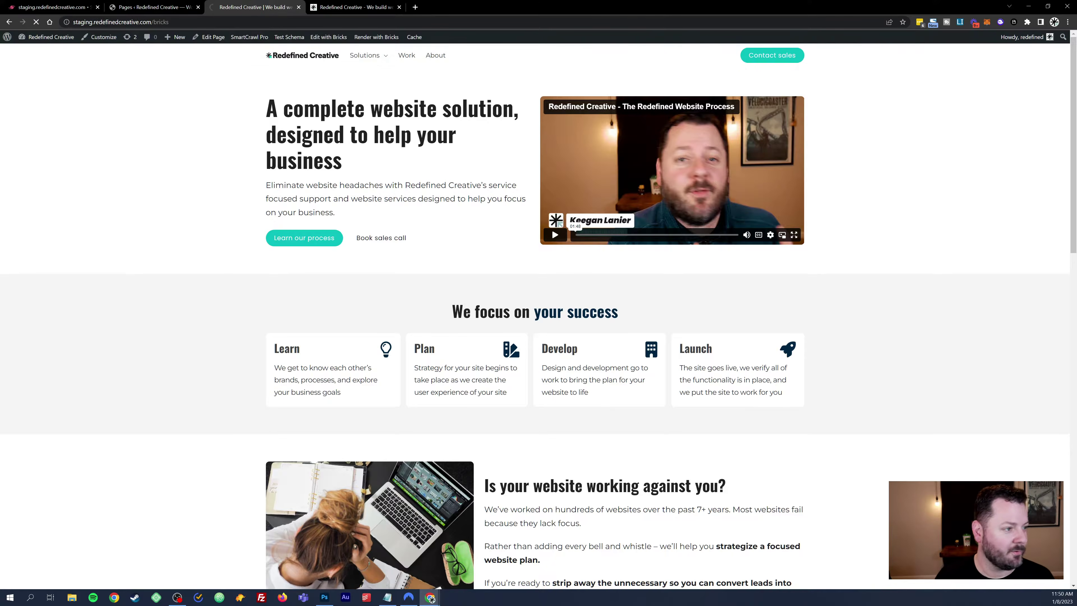
left_click(187, 8)
left_click(254, 8)
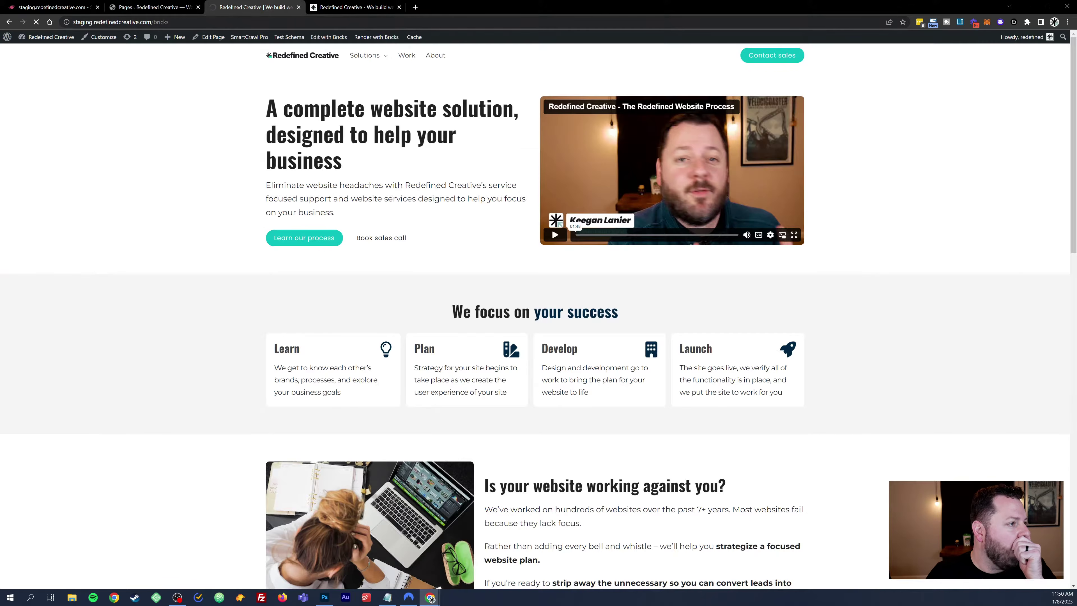
Step: Go to the /build page of the staging site and examine the shortcode text in its content
left_click(263, 22)
left_click(263, 21)
key("BackSpace")
key("BackSpace")
key("BackSpace")
key("BackSpace")
key("BackSpace")
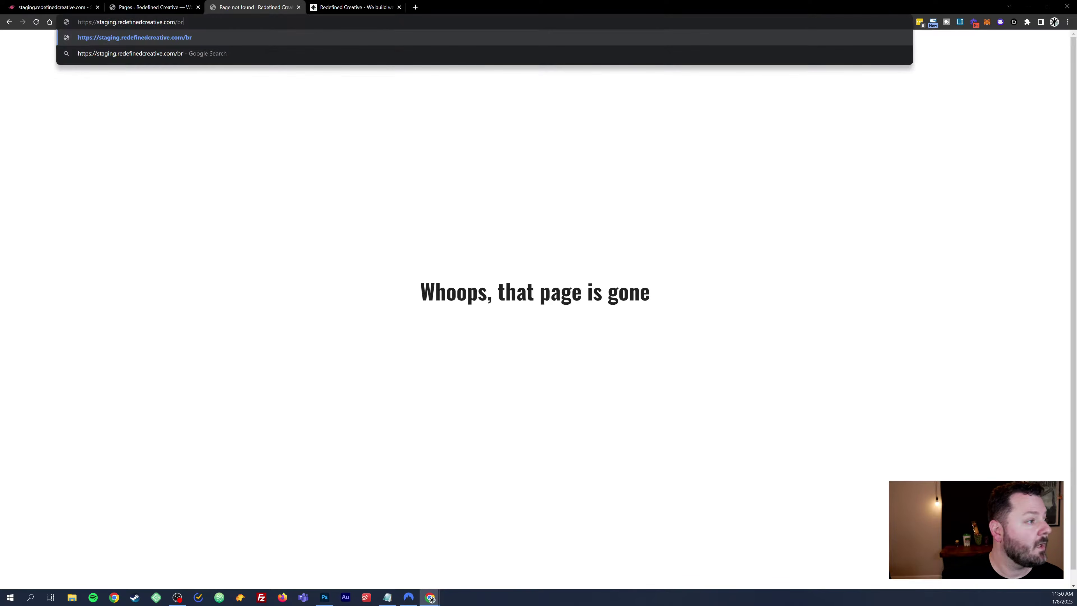
type("uild")
key("Return")
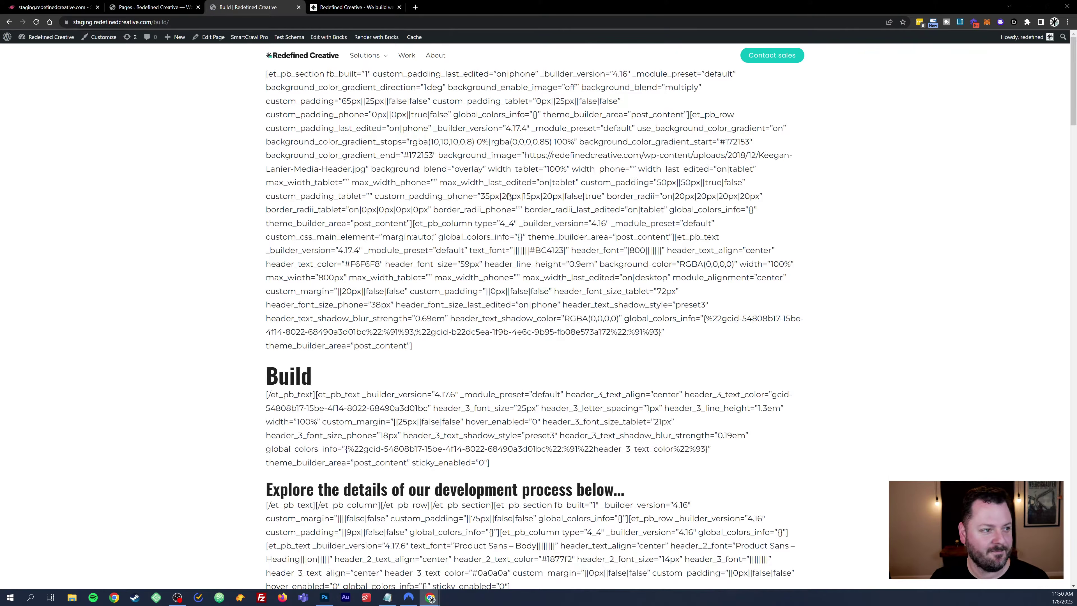
left_click_drag(342, 101, 596, 264)
left_click(876, 230)
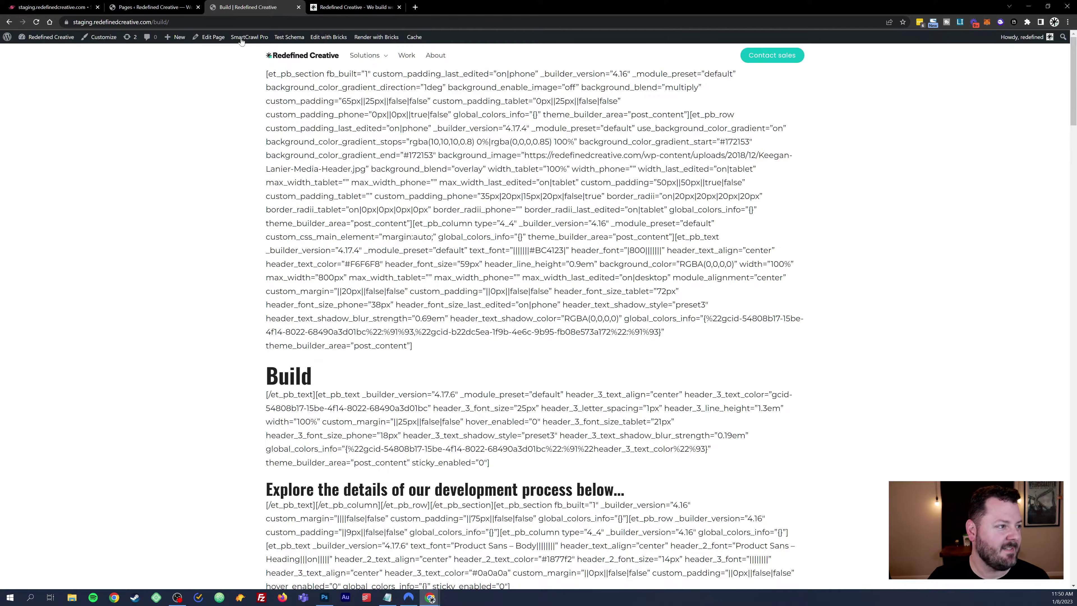
Step: Delete the Classic block holding the old shortcodes from the Build page in the WordPress editor and update the page
left_click(218, 37)
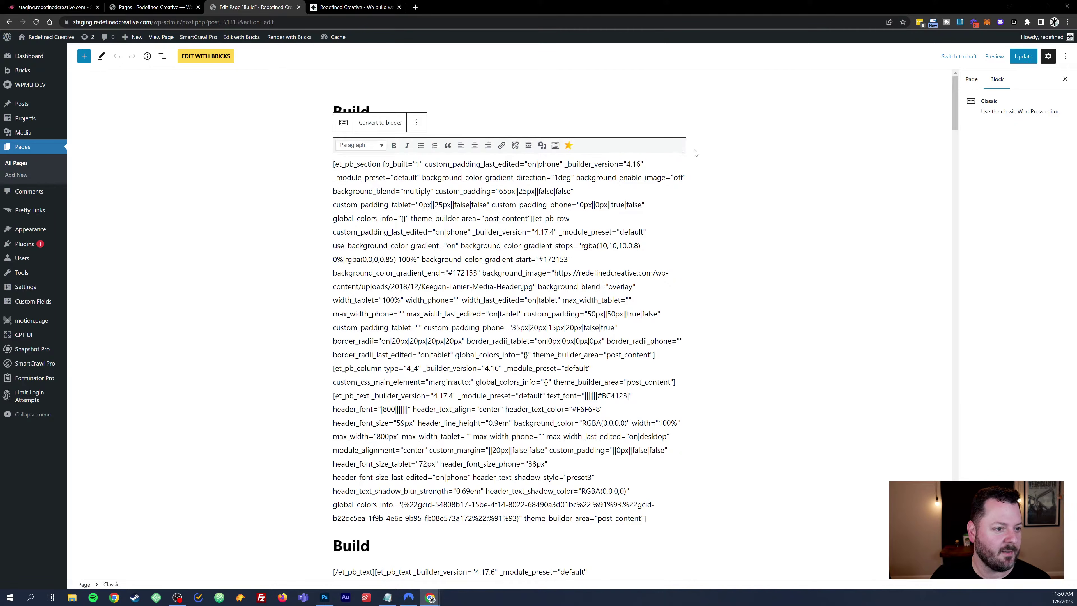
left_click(417, 122)
left_click(439, 284)
left_click(1023, 56)
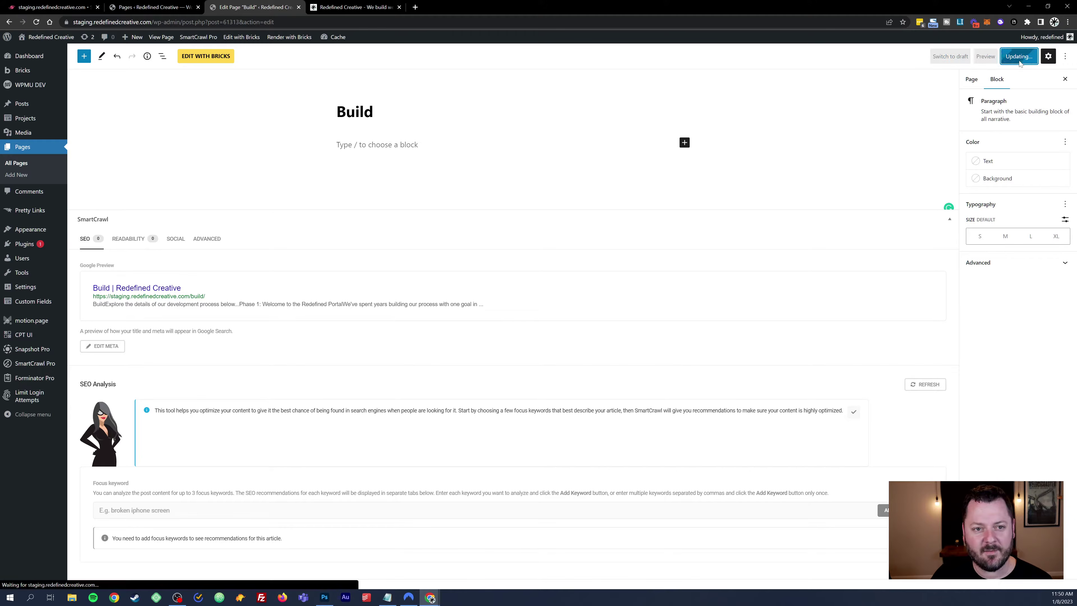
left_click(163, 37)
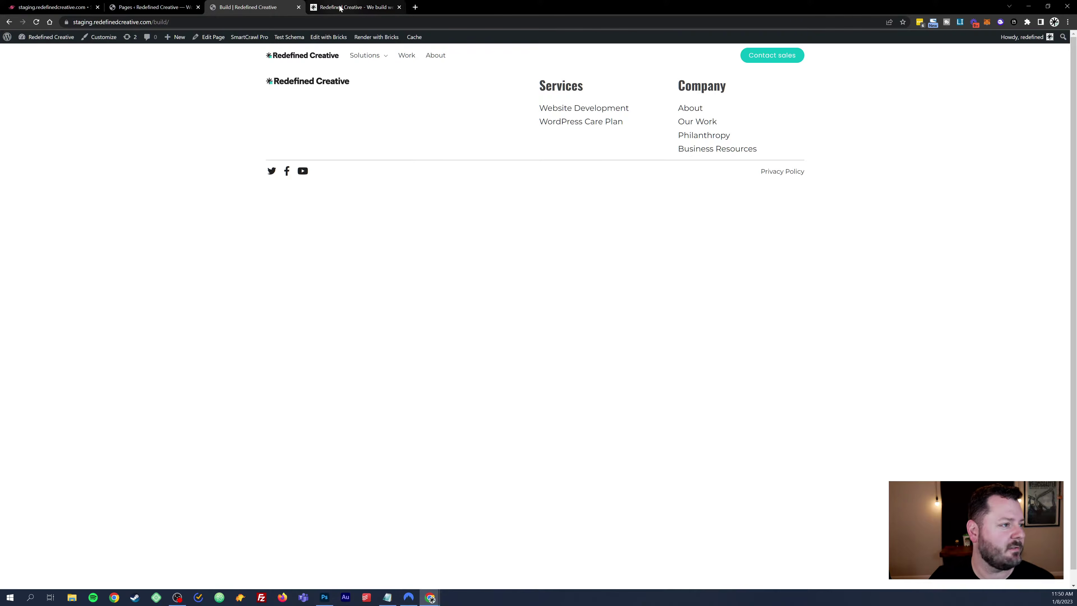
Step: Close the live site's tab and open the staging Build page for editing with Bricks
left_click(343, 10)
left_click(399, 7)
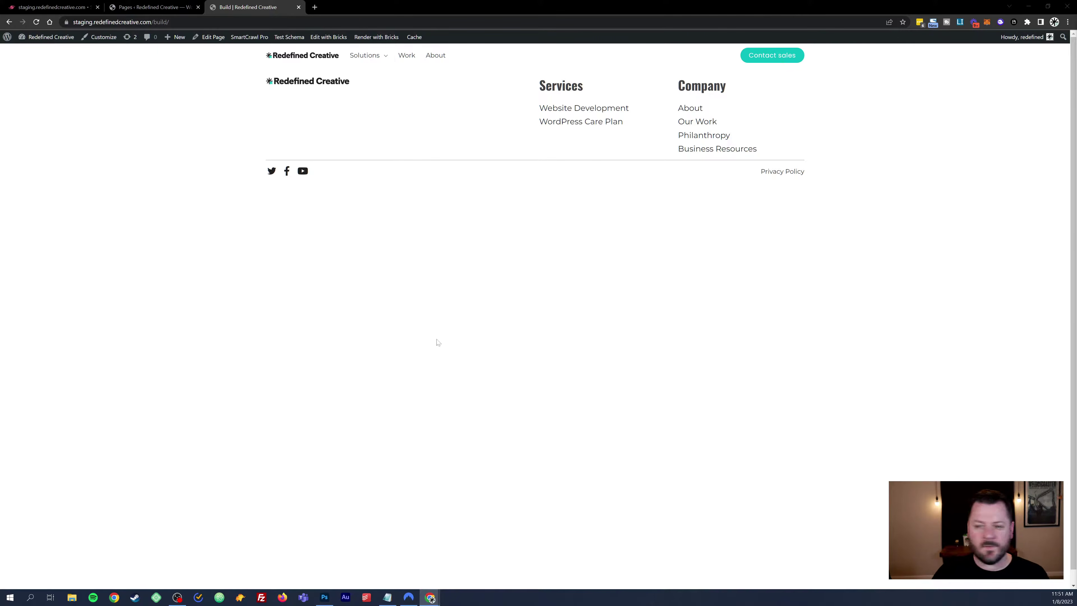
left_click(338, 38)
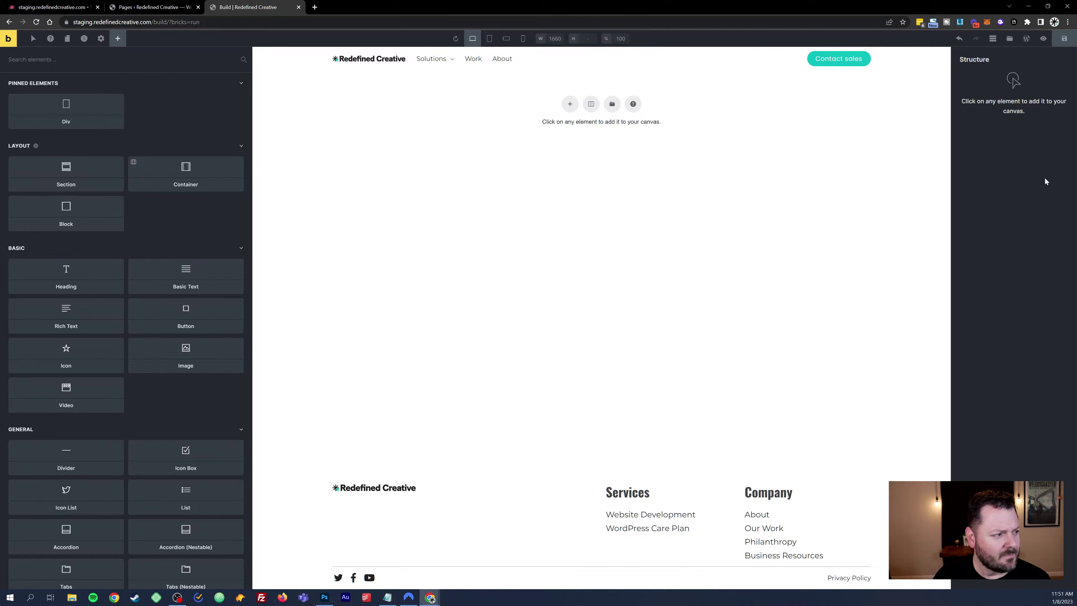
Step: Collapse the element categories from Pinned Elements through Single and look over the elements under Extras
left_click(144, 87)
left_click(172, 105)
left_click(168, 125)
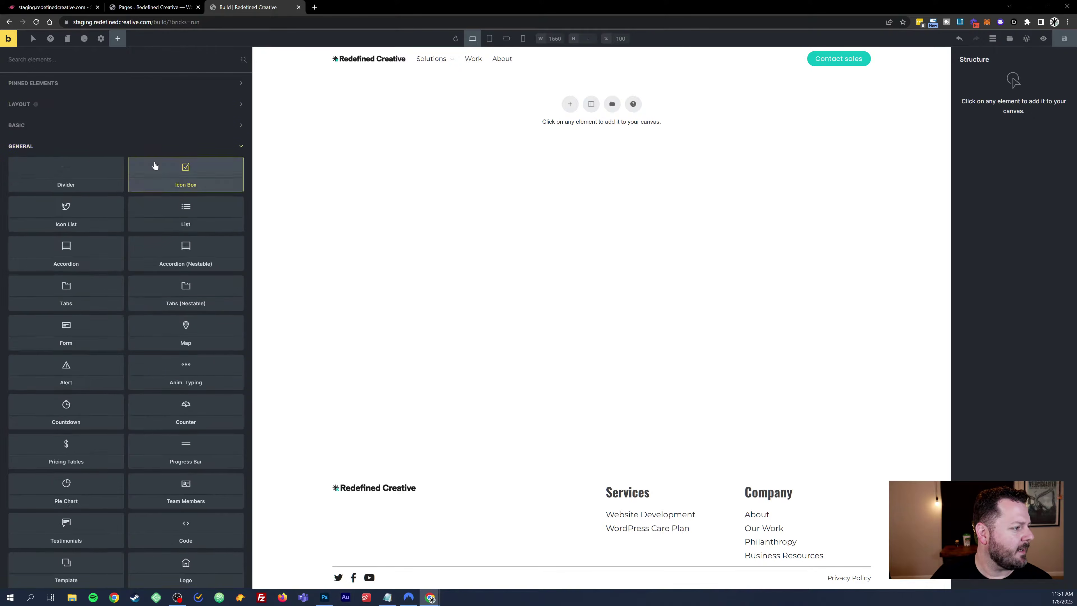
left_click(146, 145)
left_click(138, 163)
left_click(138, 185)
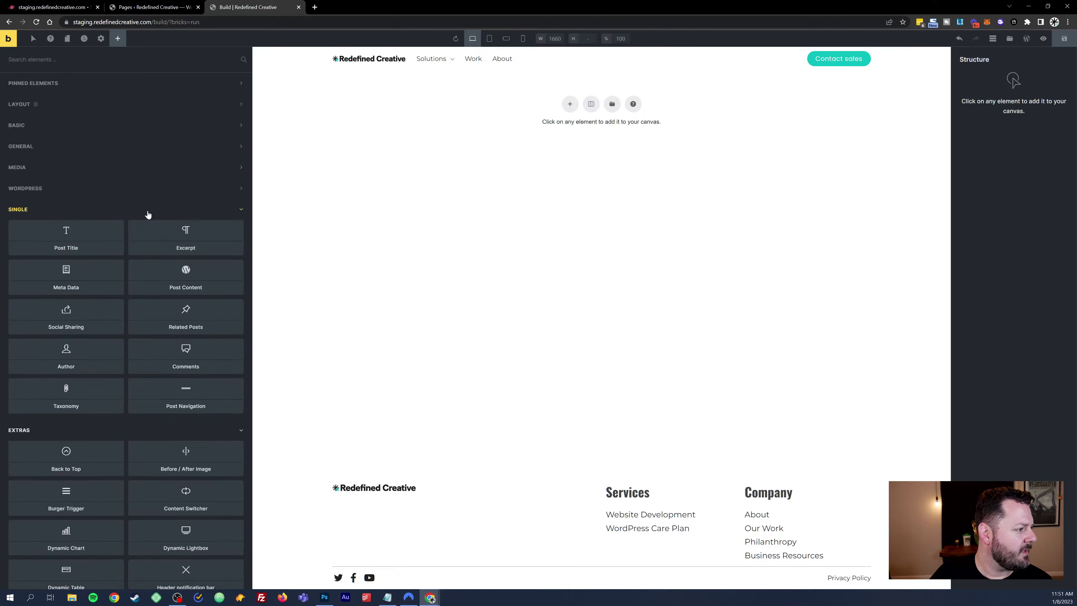
scroll(138, 198, "down", 3)
left_click(113, 81)
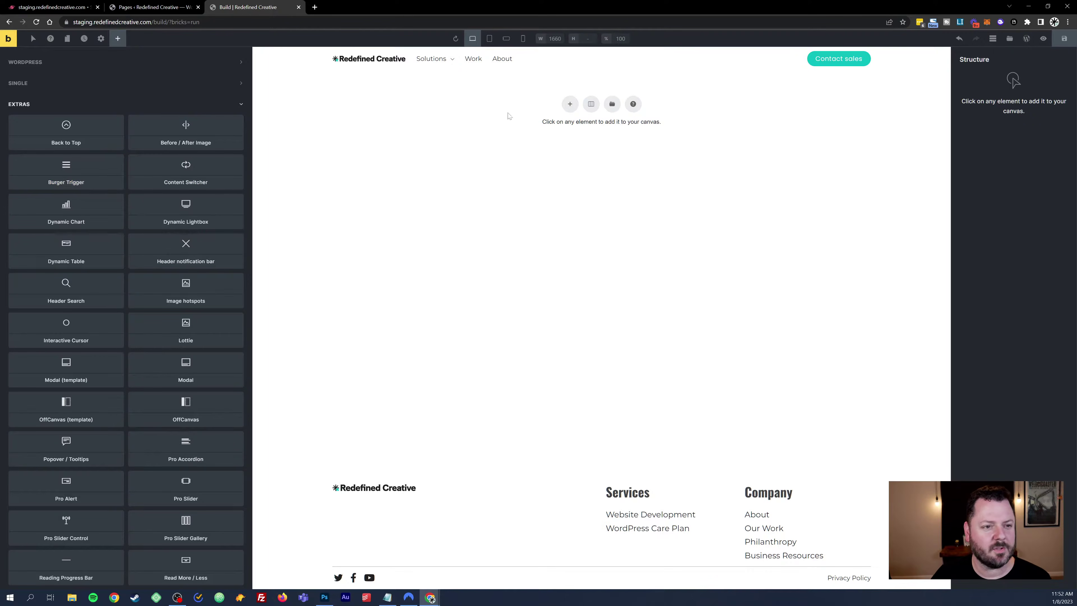
Step: Preview the Build page at the mobile portrait breakpoint and open it on the front end
left_click(523, 39)
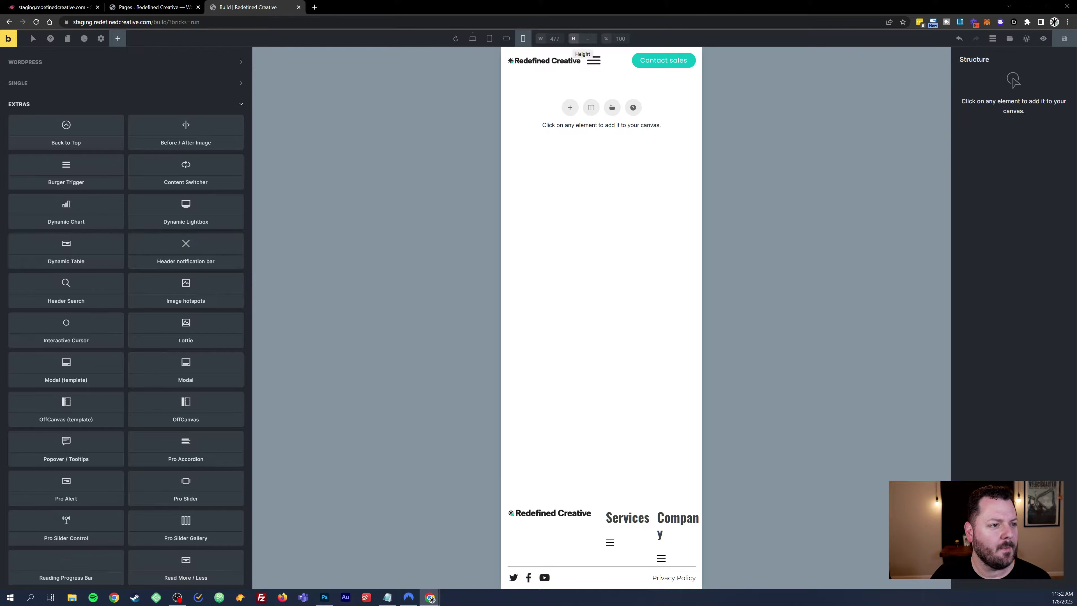
left_click(1044, 38)
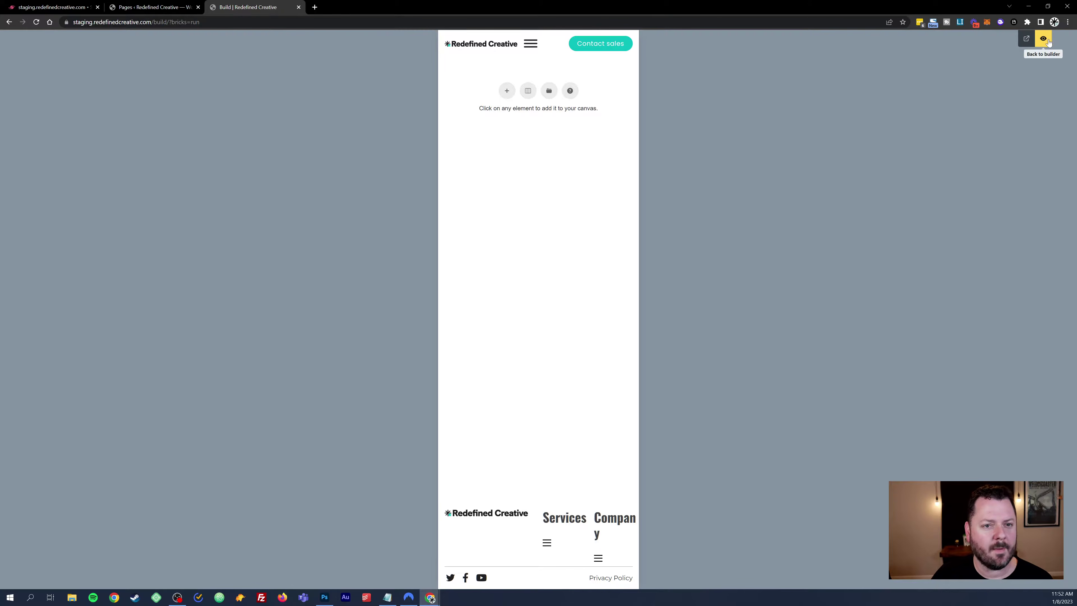
right_click(1024, 41)
left_click(1026, 38)
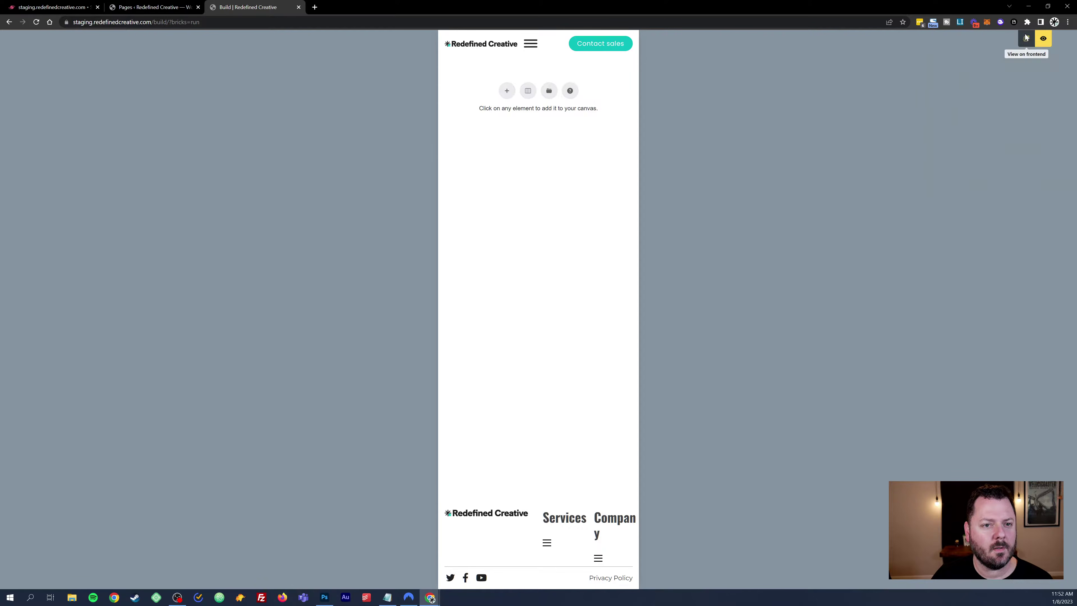
left_click(1027, 38)
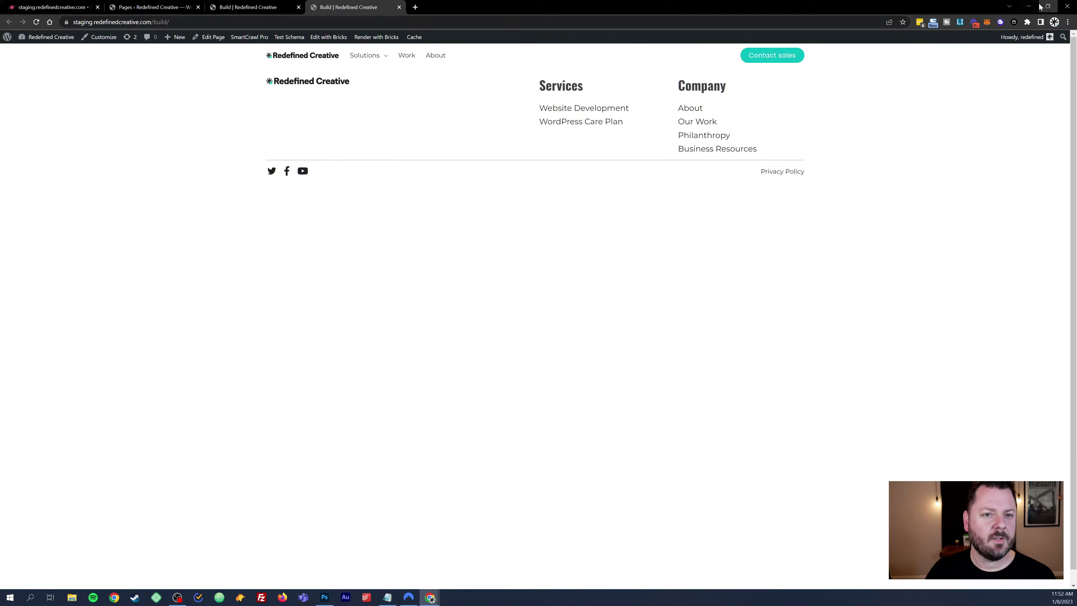
Step: Take the browser window out of full size and narrow it until the front-end Build page shows its mobile layout
left_click(1048, 6)
left_click_drag(704, 53, 397, 53)
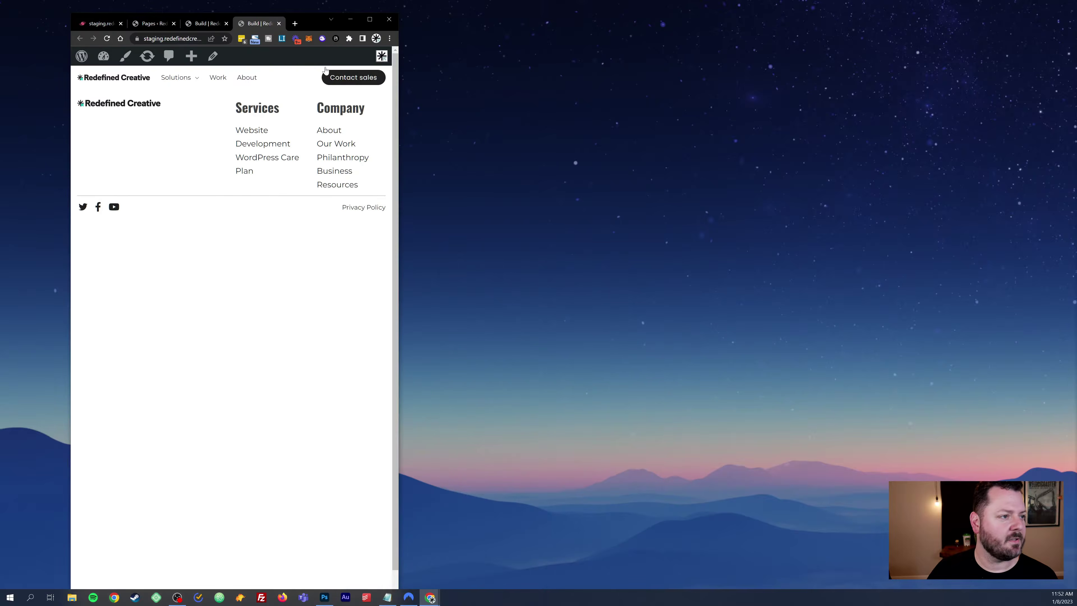
left_click_drag(313, 21, 657, 50)
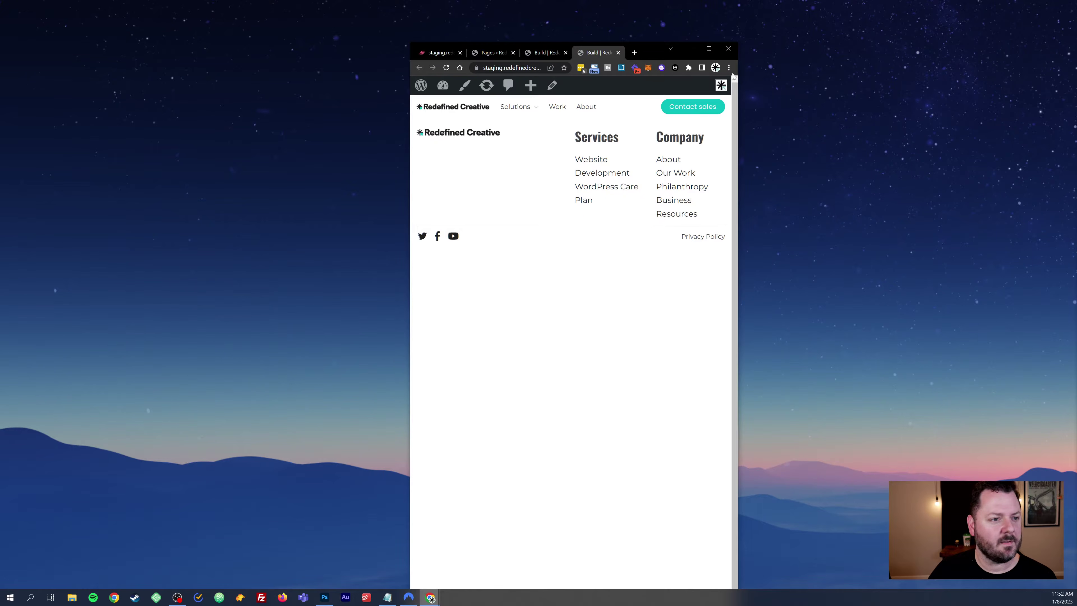
left_click_drag(737, 71, 620, 70)
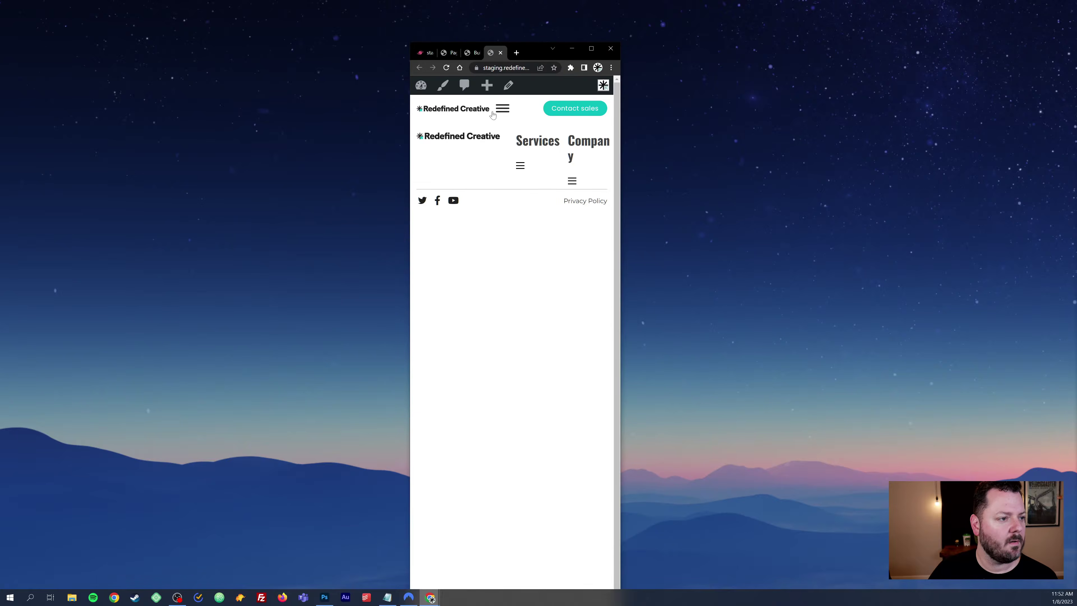
Step: Test opening and closing the header's mobile menu, expand and collapse its Solutions submenu, and maximize the browser window again
left_click(508, 110)
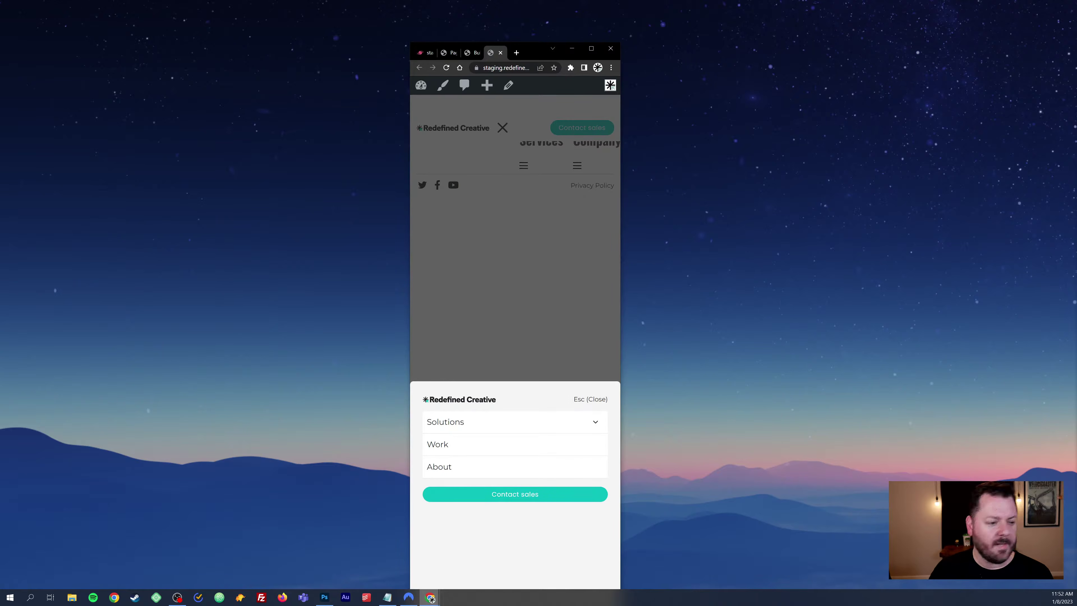
left_click(603, 323)
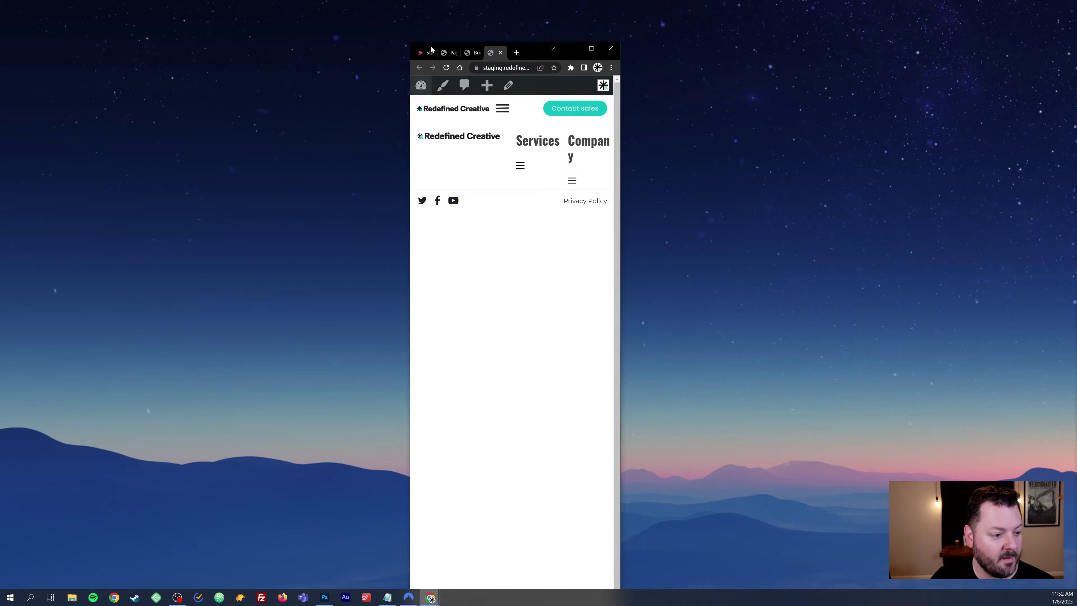
left_click(506, 111)
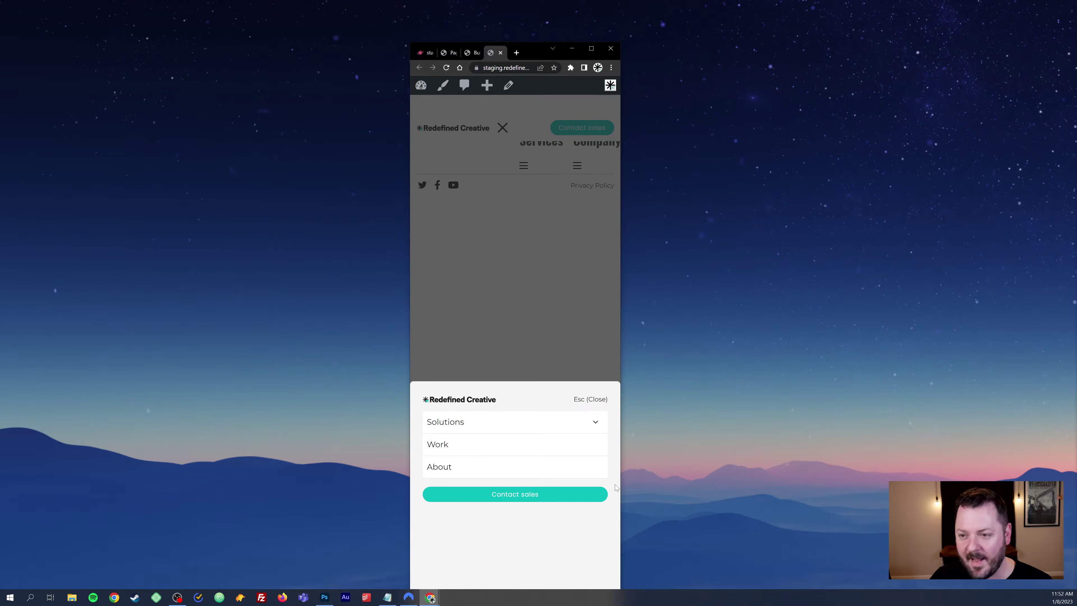
left_click(586, 423)
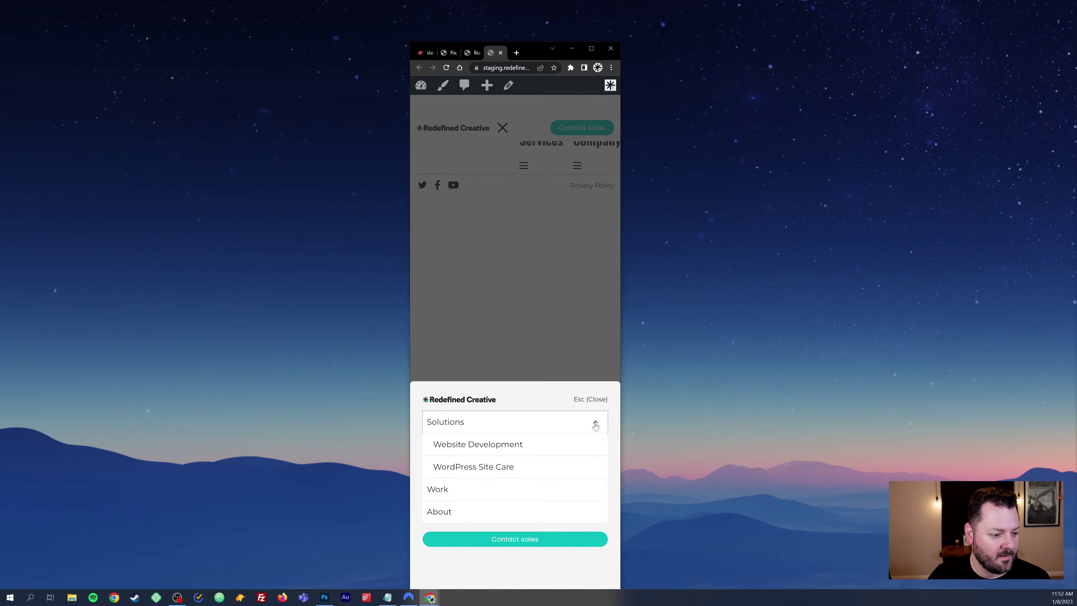
left_click(591, 423)
left_click(575, 292)
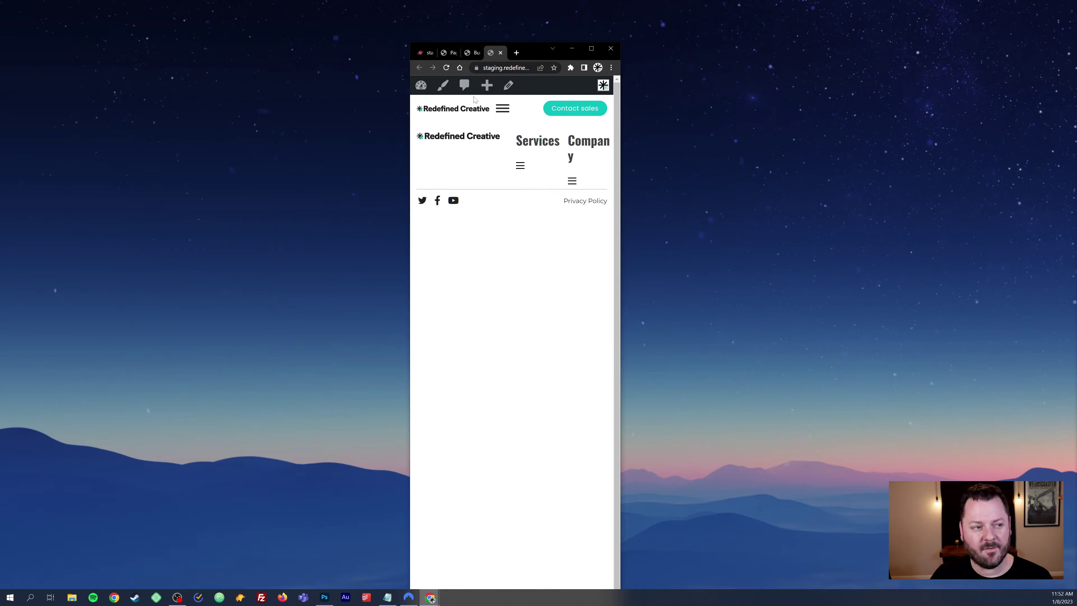
left_click(503, 109)
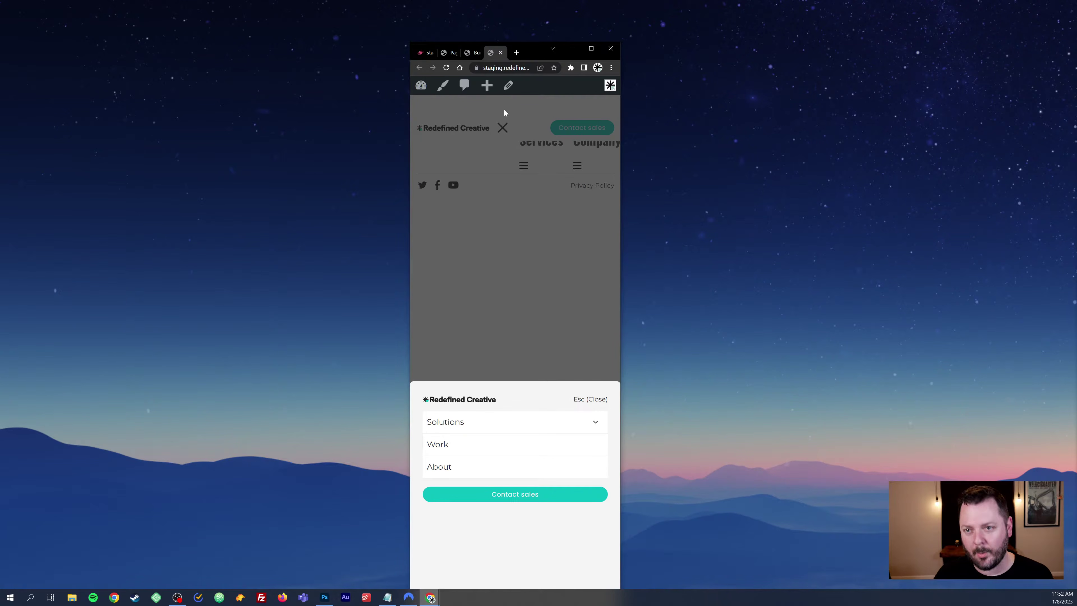
left_click(522, 213)
left_click(586, 52)
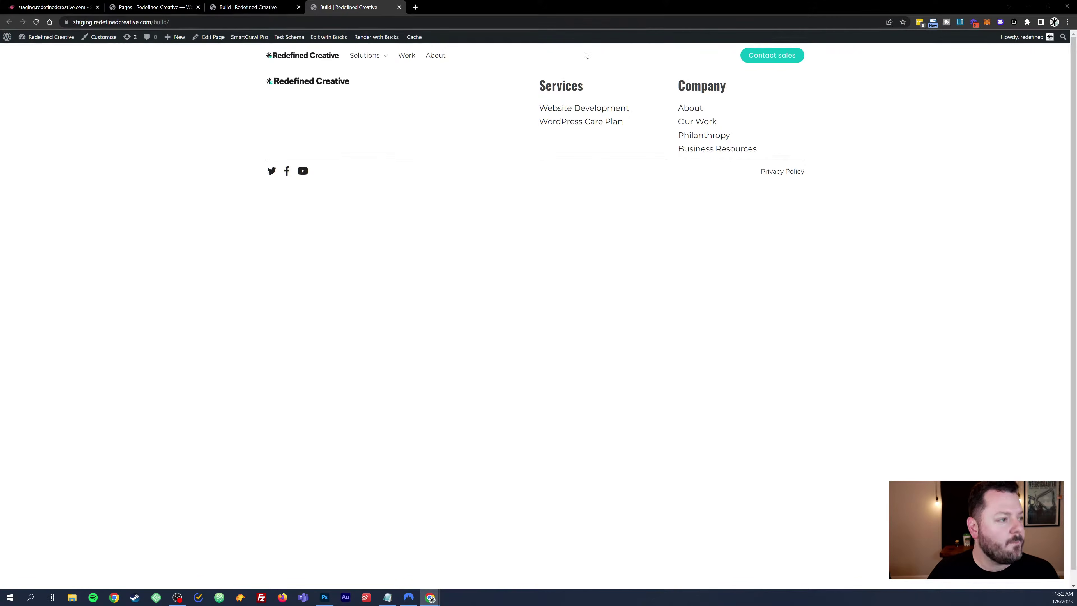
Step: Return to the Build page in the Bricks editor, leave preview mode and open the template library
left_click(267, 8)
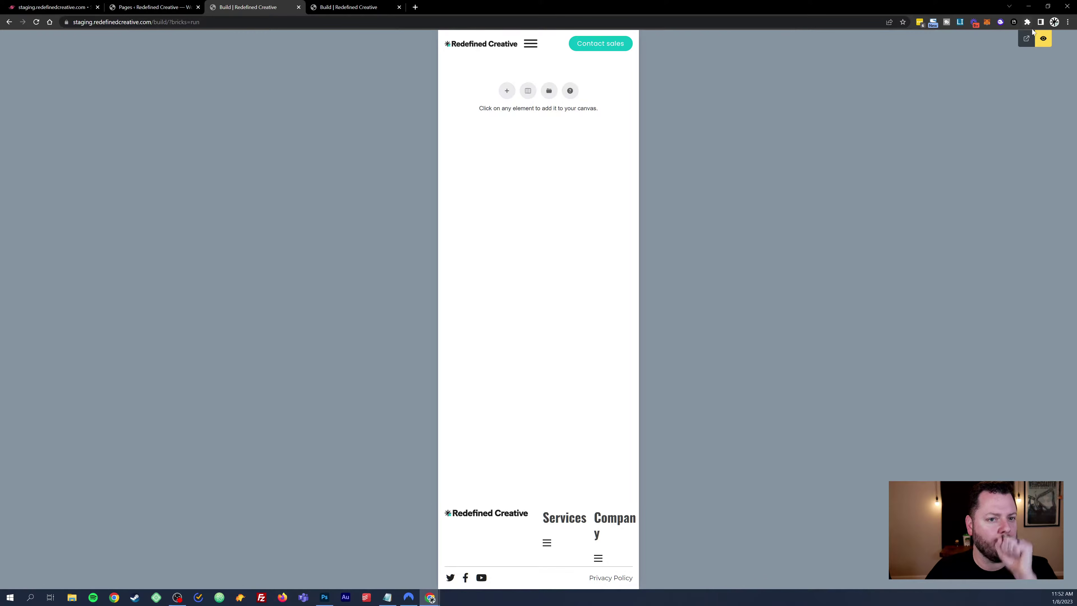
left_click(1042, 38)
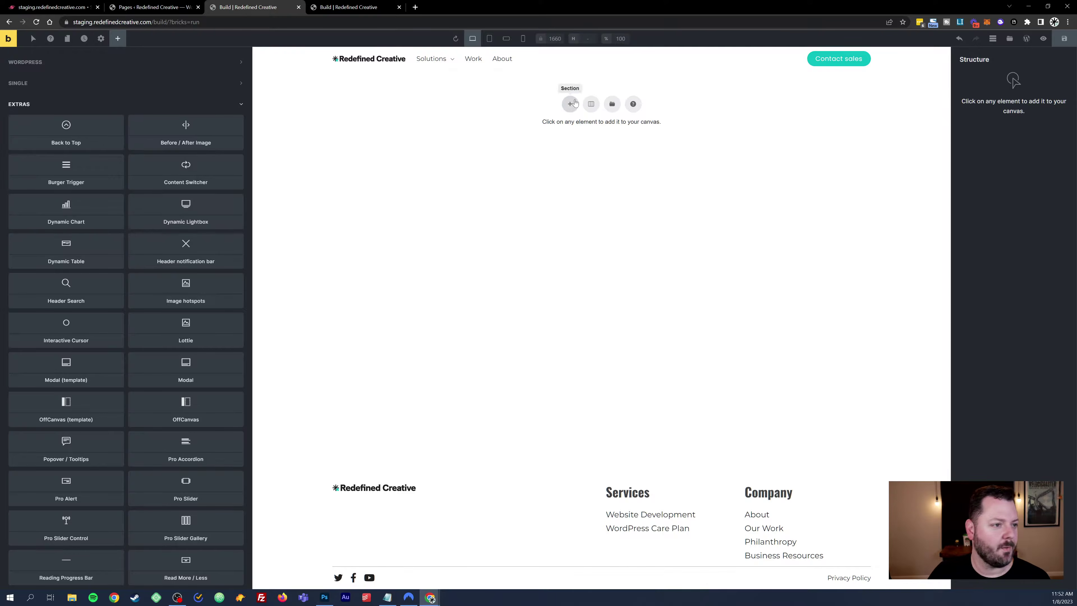
left_click(613, 104)
Step: Open the live page redefinedcreative.com/build in a new browser tab
left_click(360, 7)
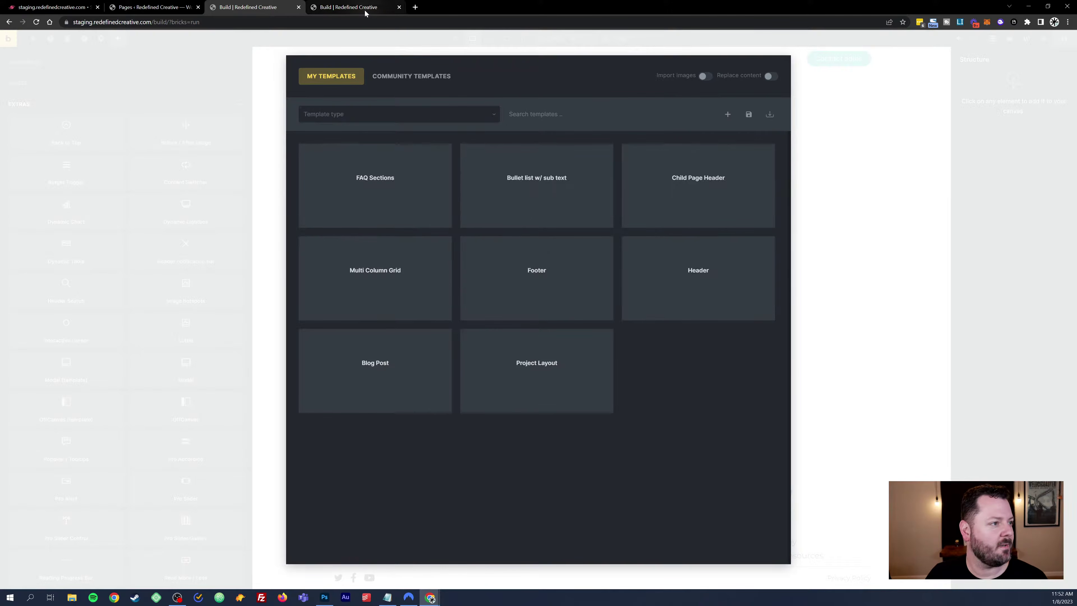
left_click(415, 7)
type("redf")
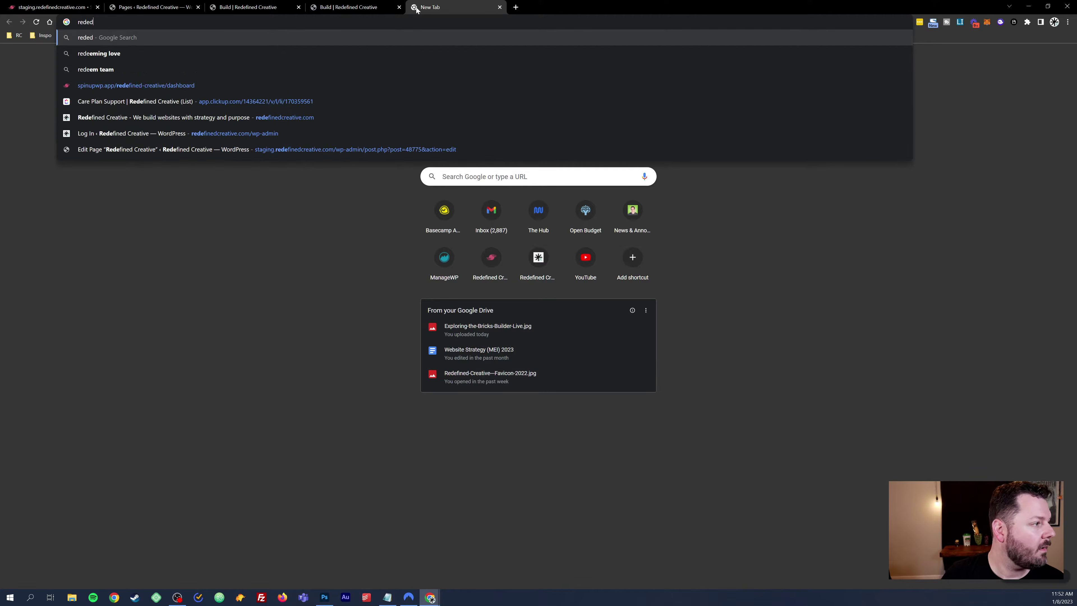
key("BackSpace")
type("ef")
key("BackSpace")
type("inedcreative.com/build")
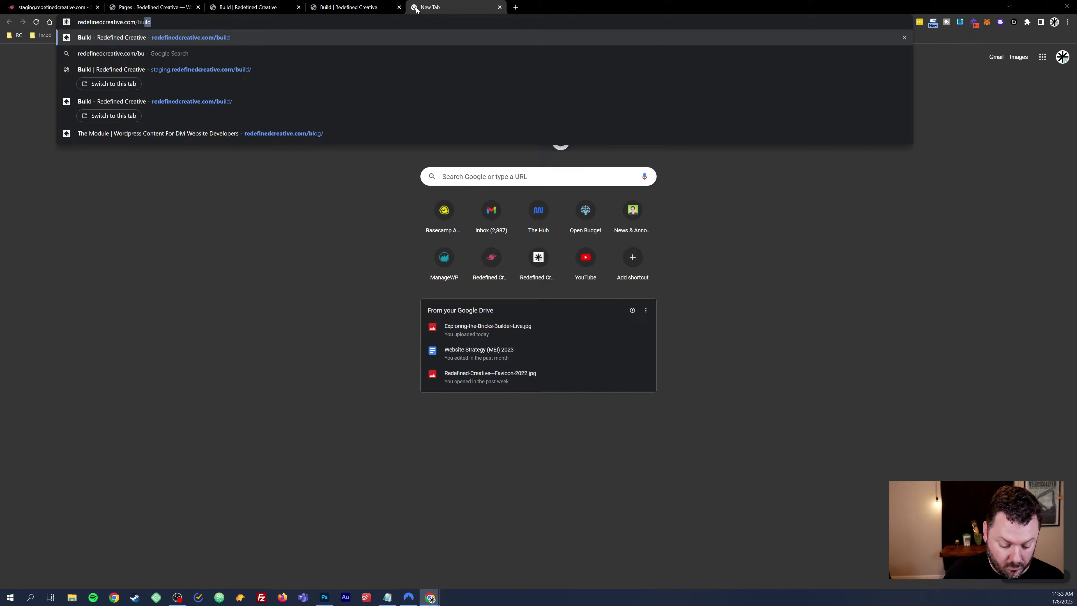
key("Return")
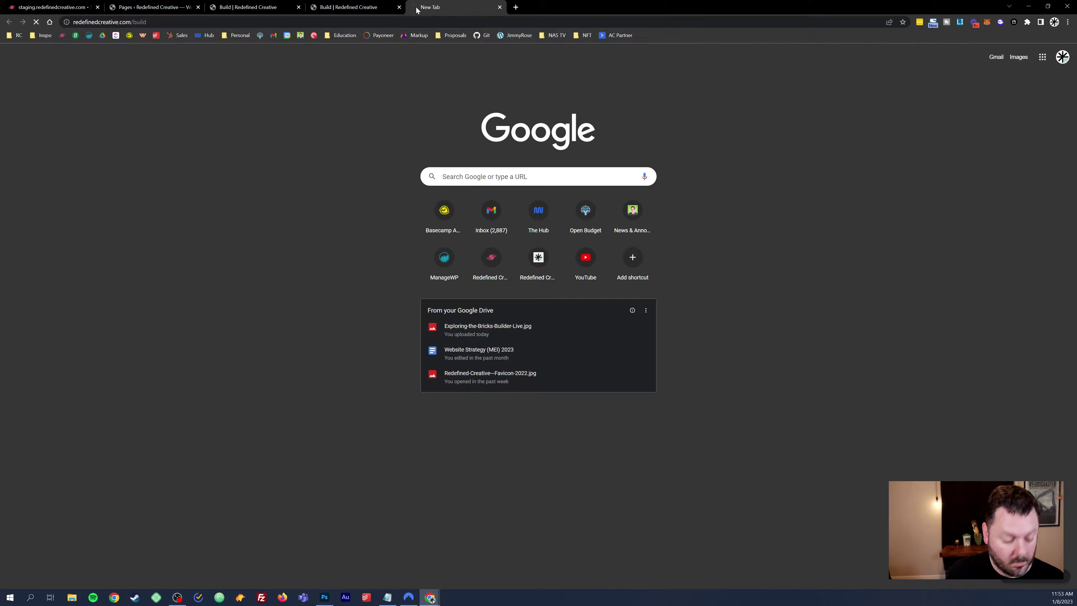
left_click(356, 4)
left_click(434, 6)
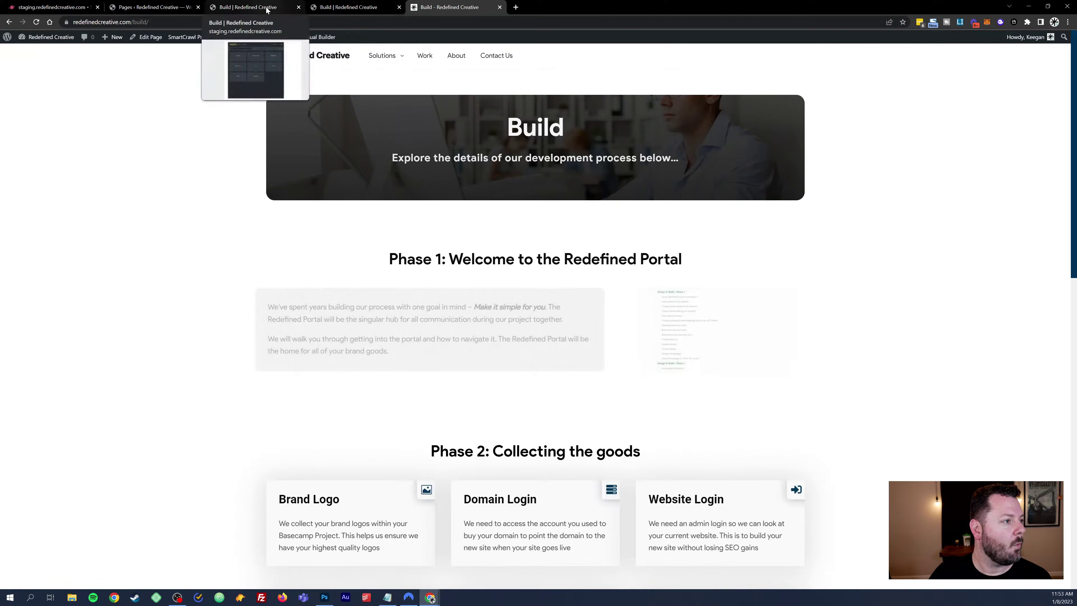
Step: Close the template library in Bricks and compare the staging Build page with the live one before returning to the editor
left_click(251, 7)
left_click(856, 102)
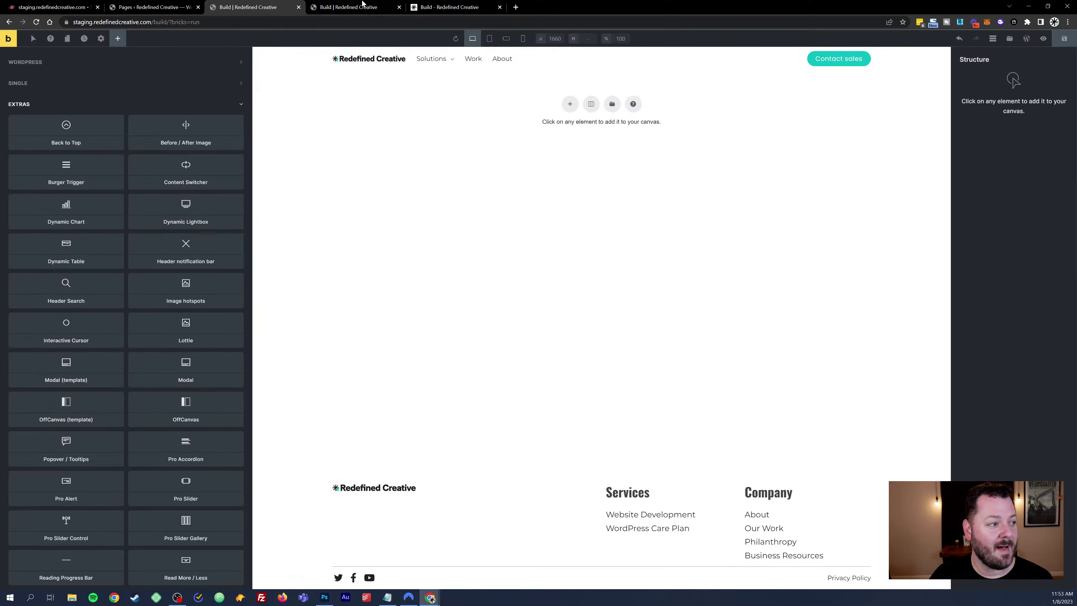
left_click(371, 6)
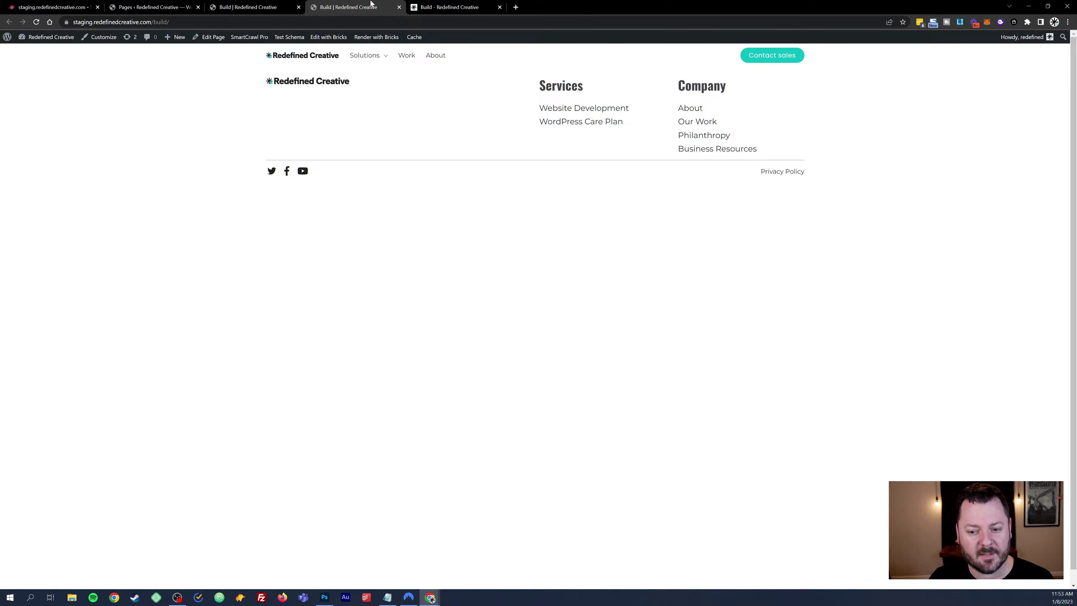
left_click(459, 6)
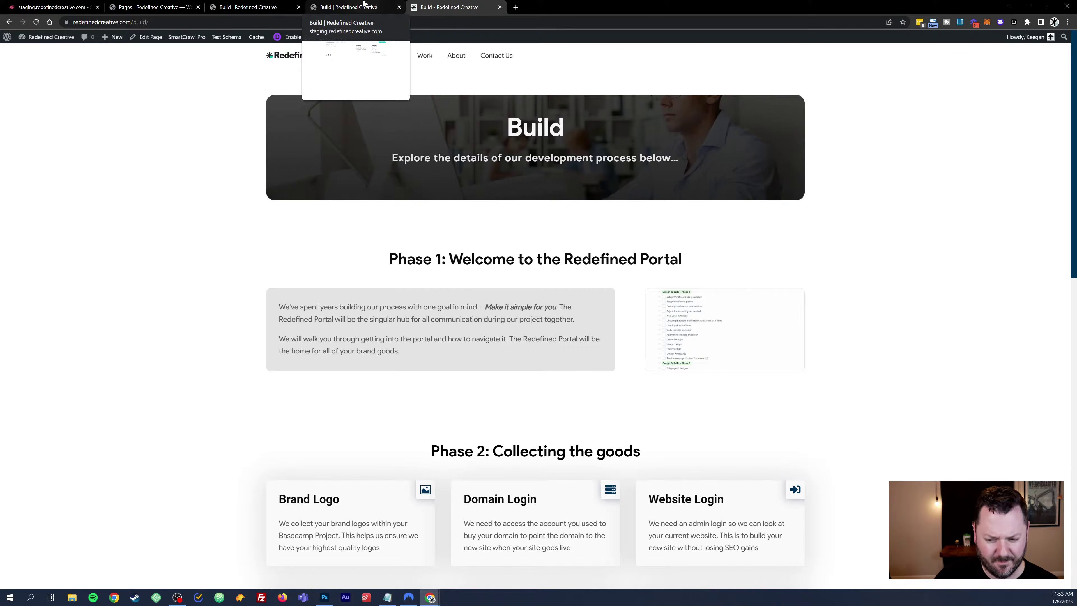
left_click(363, 5)
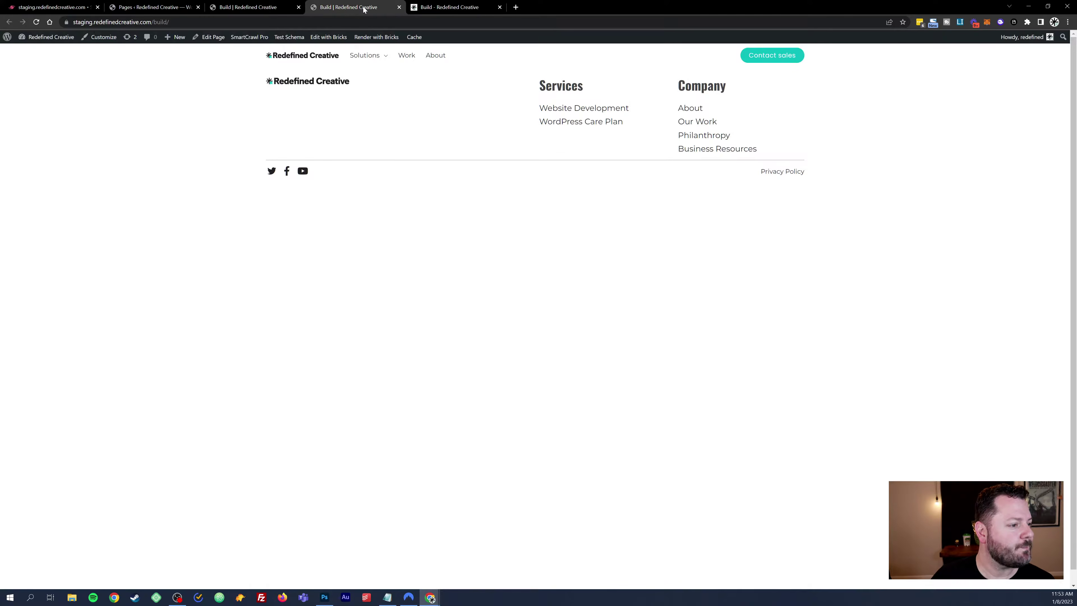
left_click(481, 8)
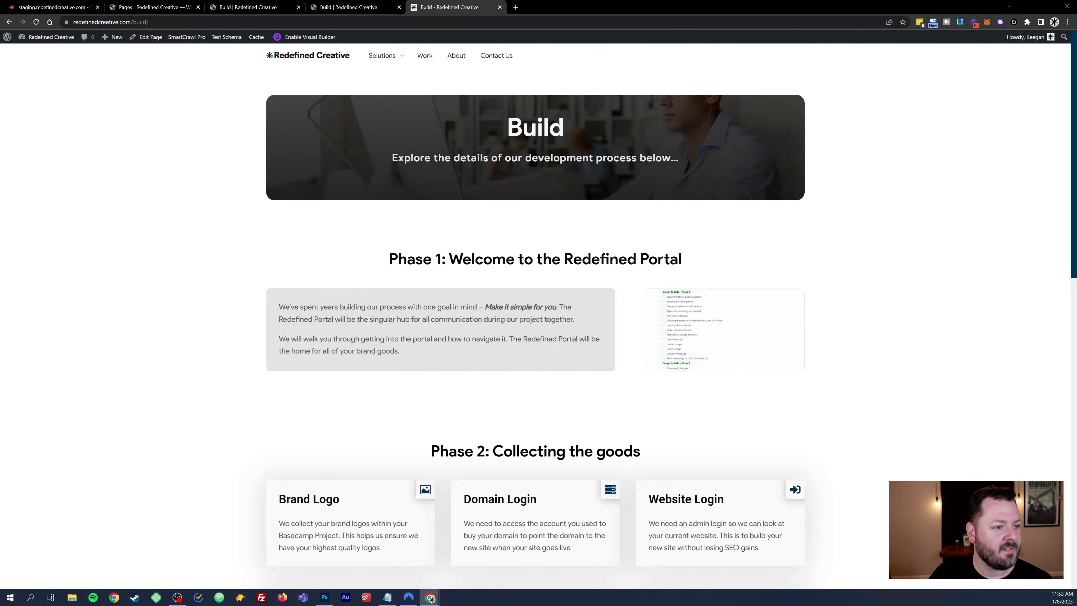
left_click(344, 5)
left_click(259, 8)
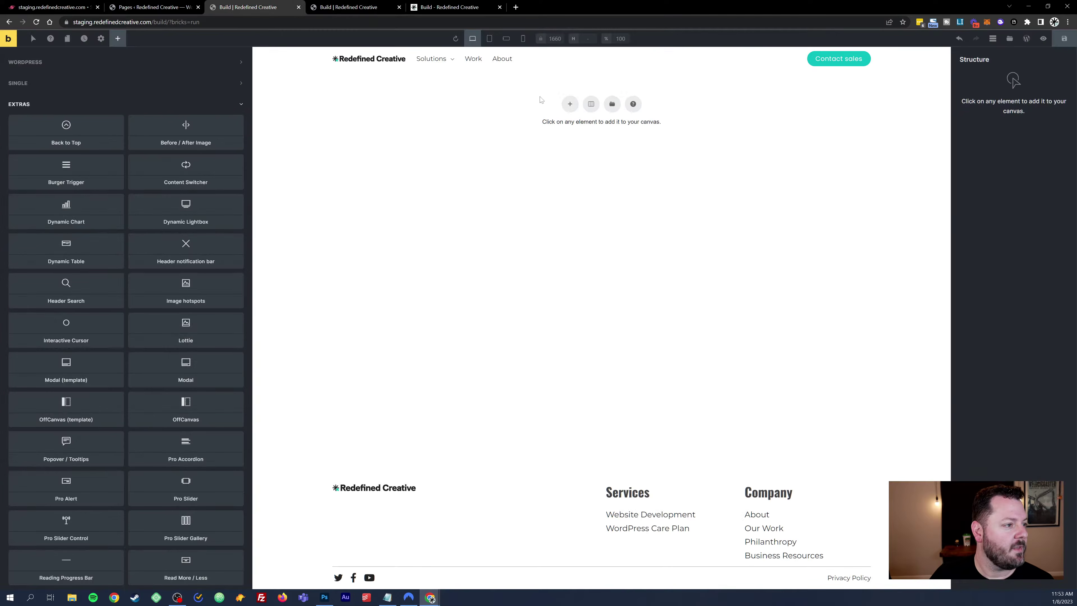
Step: Insert the Child Page Header template into the Build page and inspect its first heading, image and outer section
left_click(611, 104)
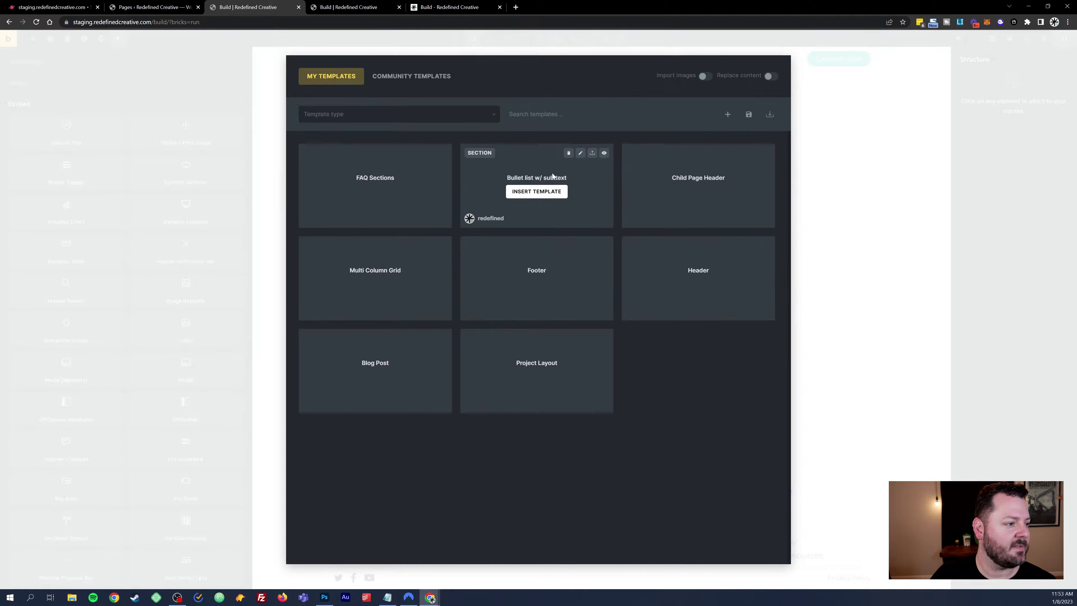
left_click(698, 191)
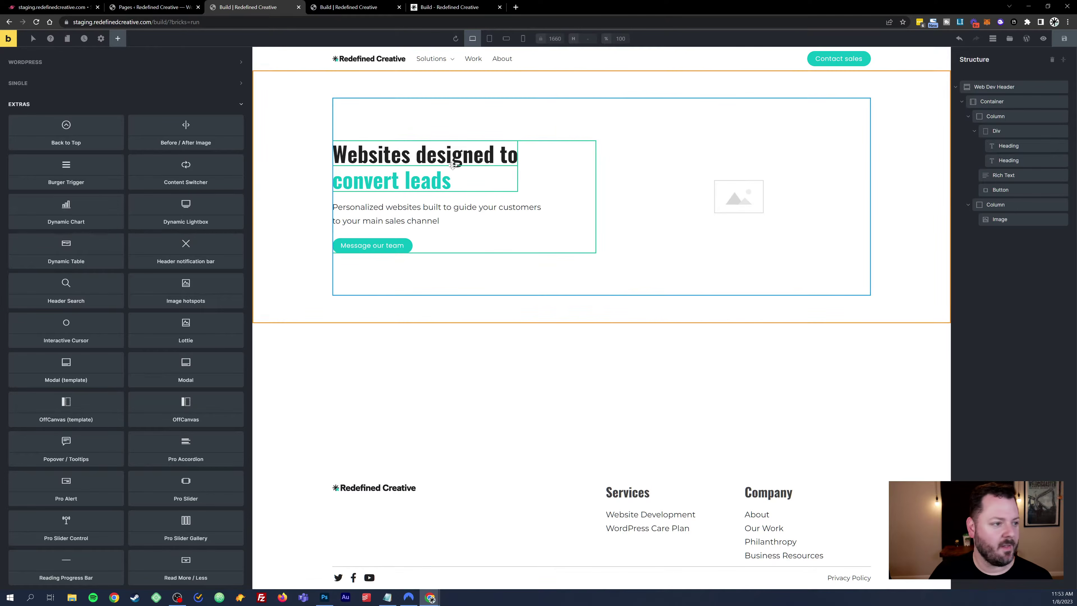
left_click(436, 159)
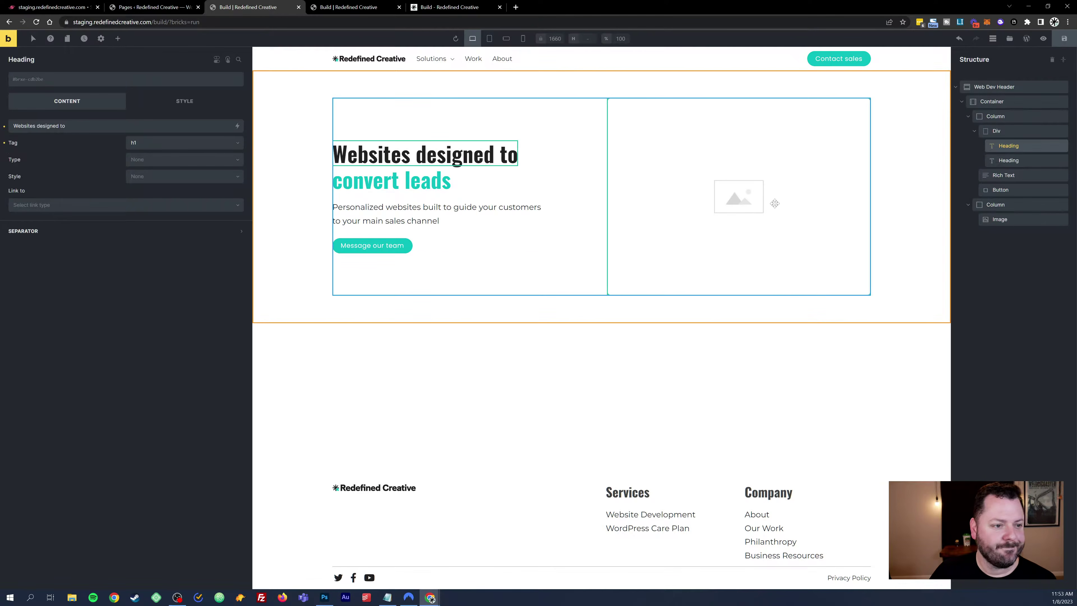
left_click(744, 197)
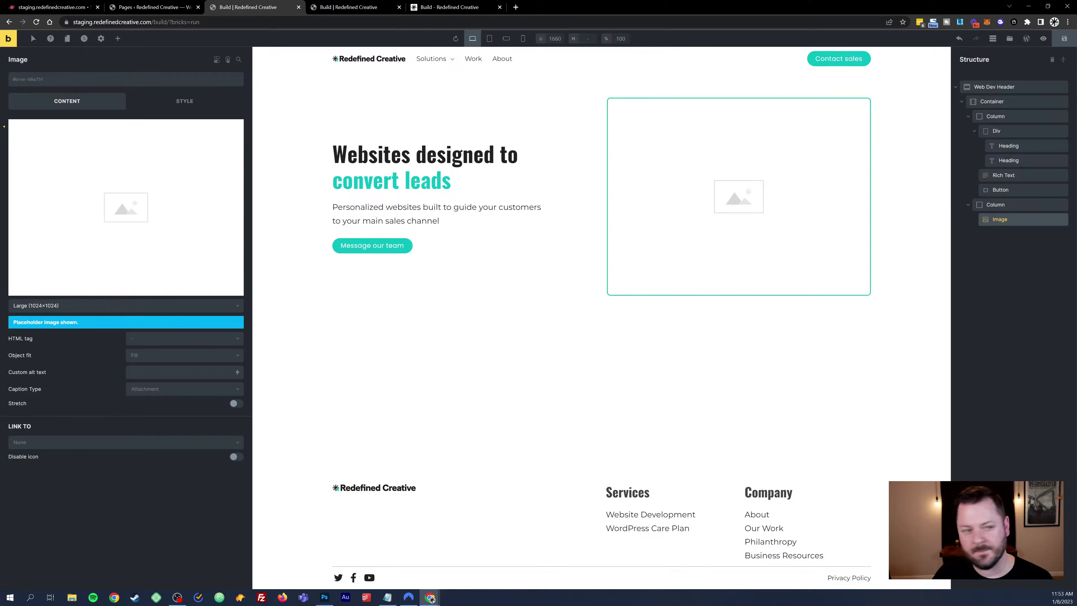
left_click(412, 93)
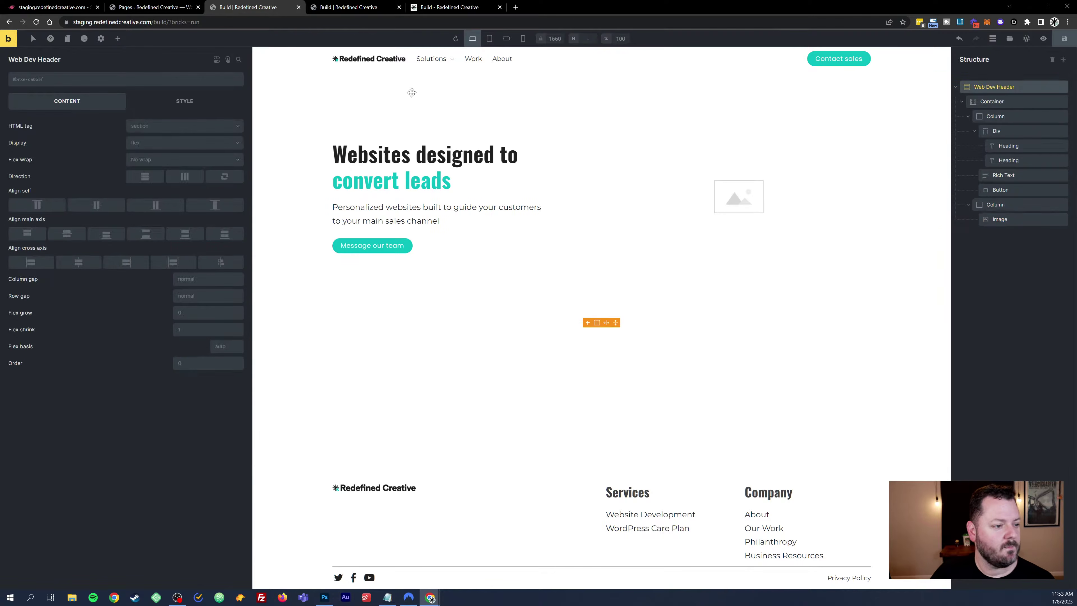
Step: Add a new section below the Web Dev Header section and select its inner container
left_click(117, 38)
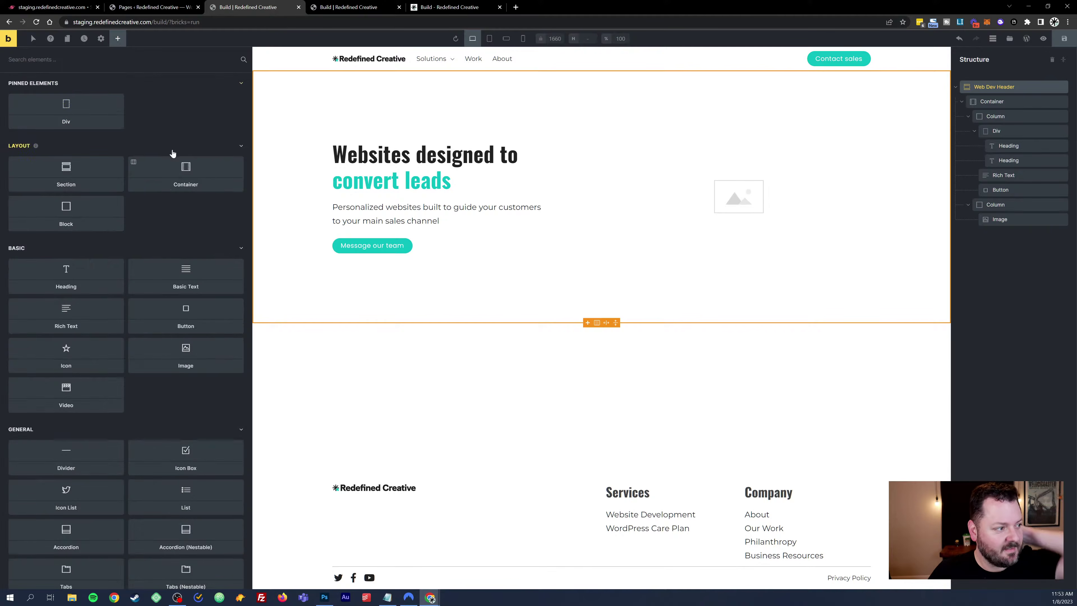
left_click(87, 171)
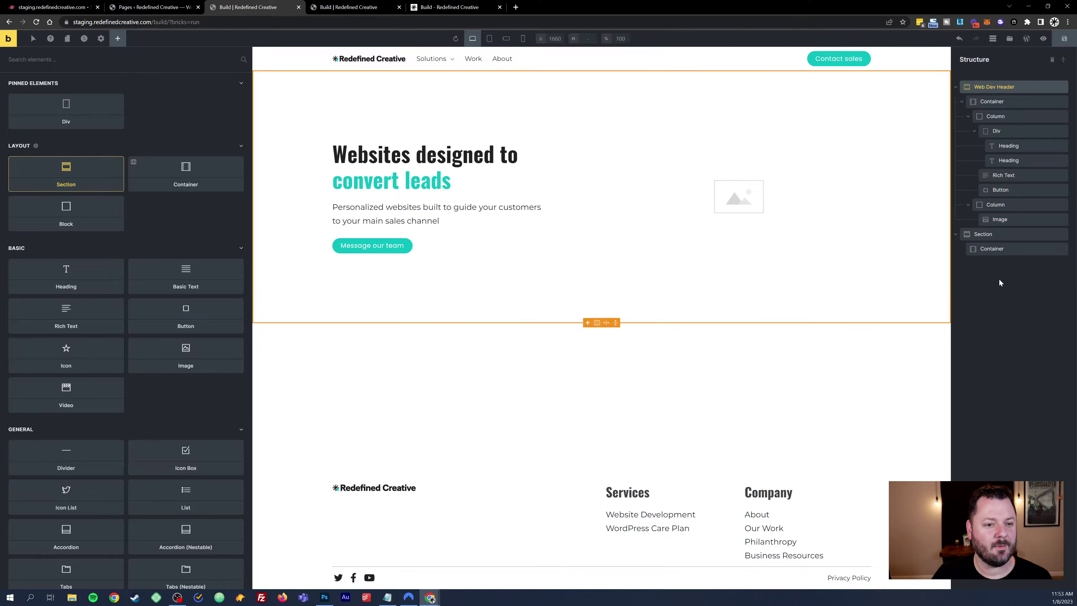
left_click(989, 233)
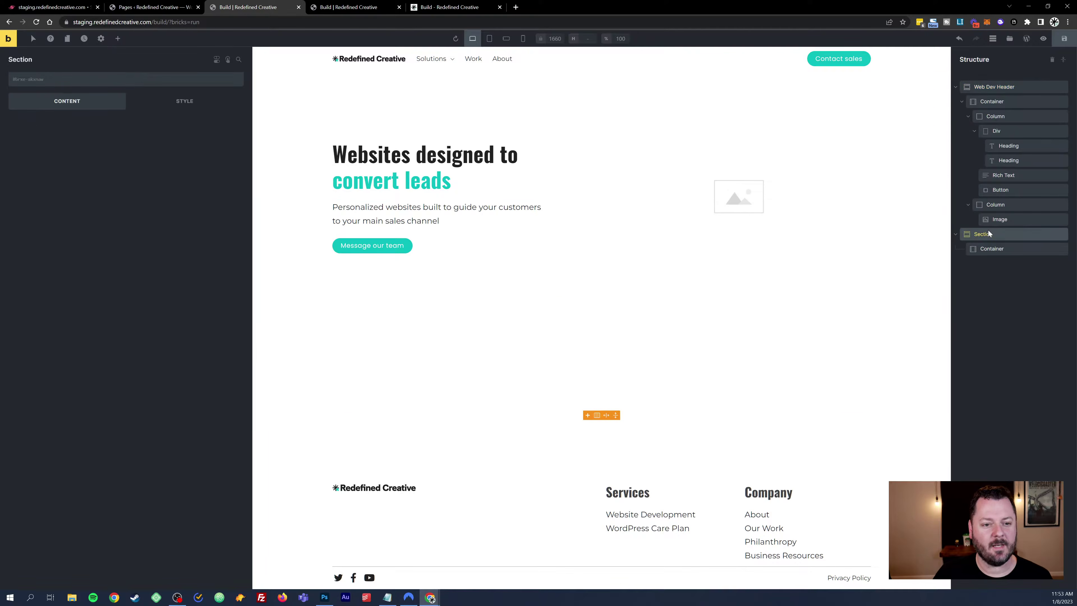
left_click(1004, 248)
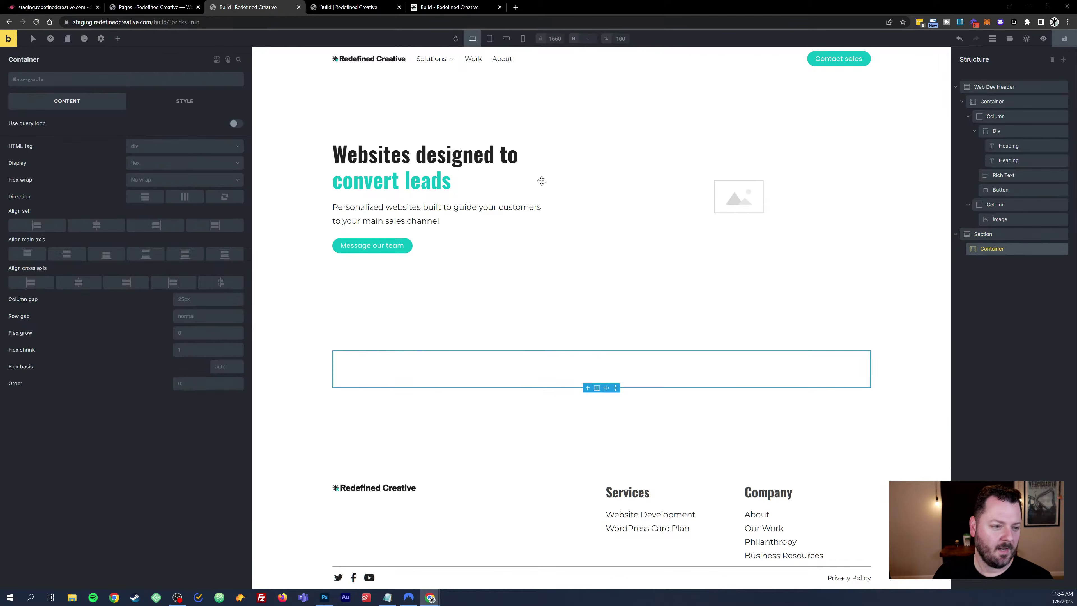
Step: Review the HTML tag and display options available for the new section's inner container
left_click(217, 150)
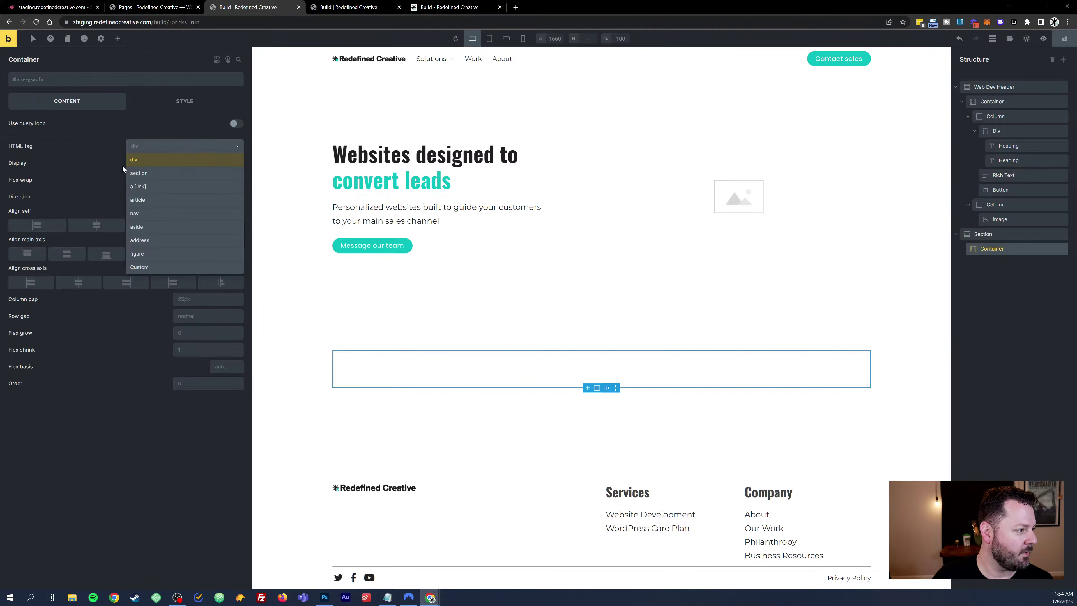
left_click(100, 149)
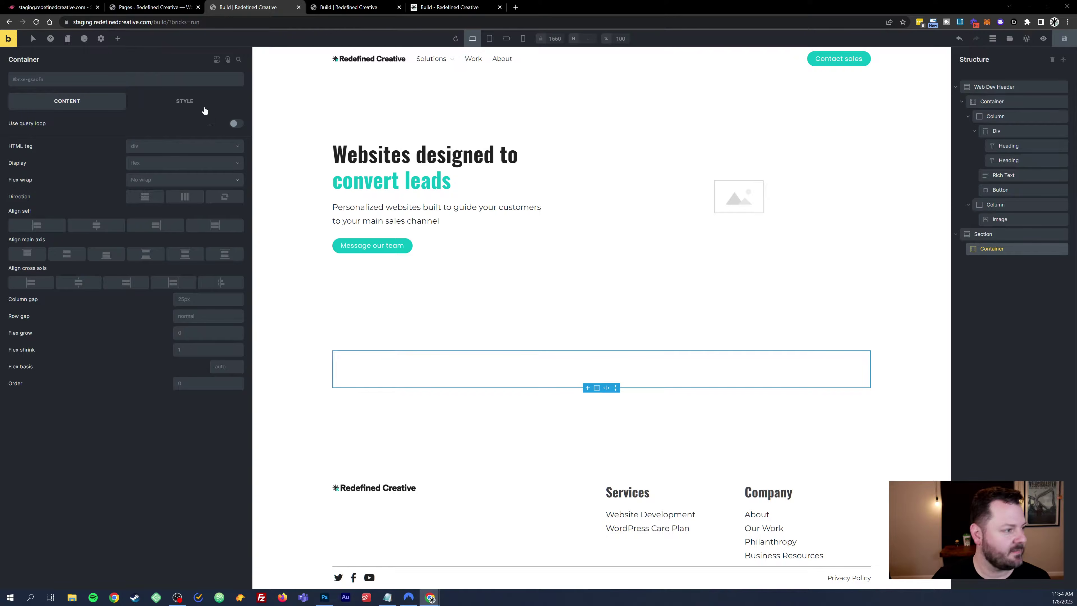
left_click(230, 164)
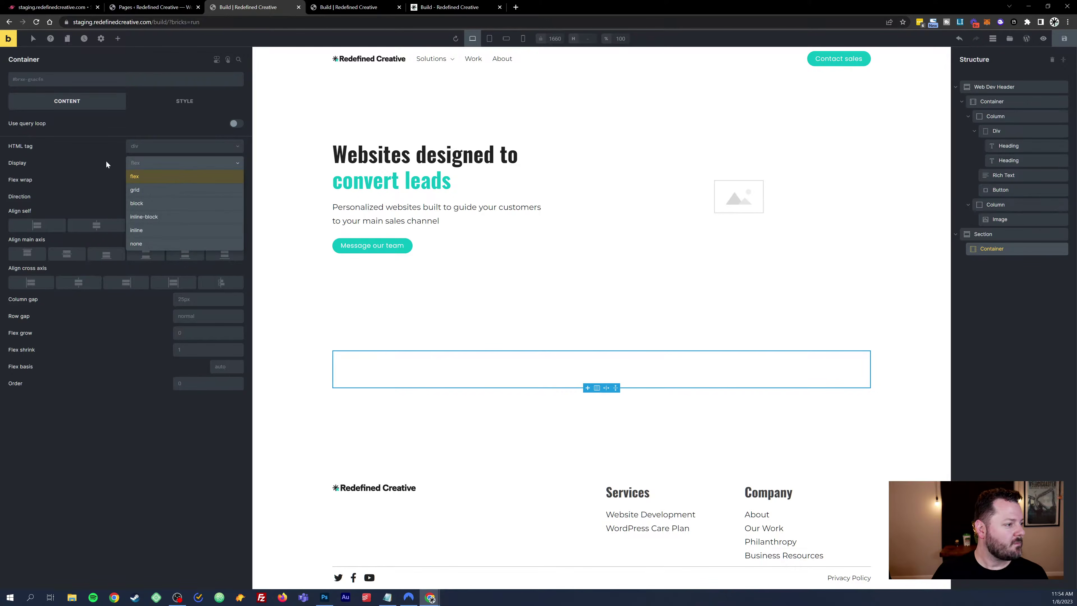
left_click(177, 177)
left_click(189, 164)
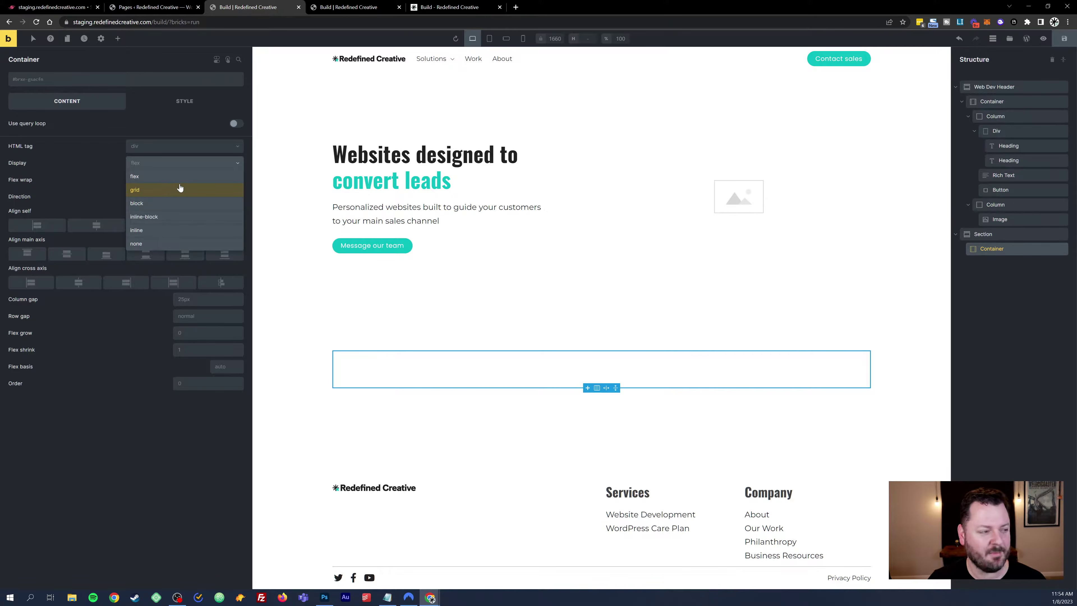
left_click(211, 459)
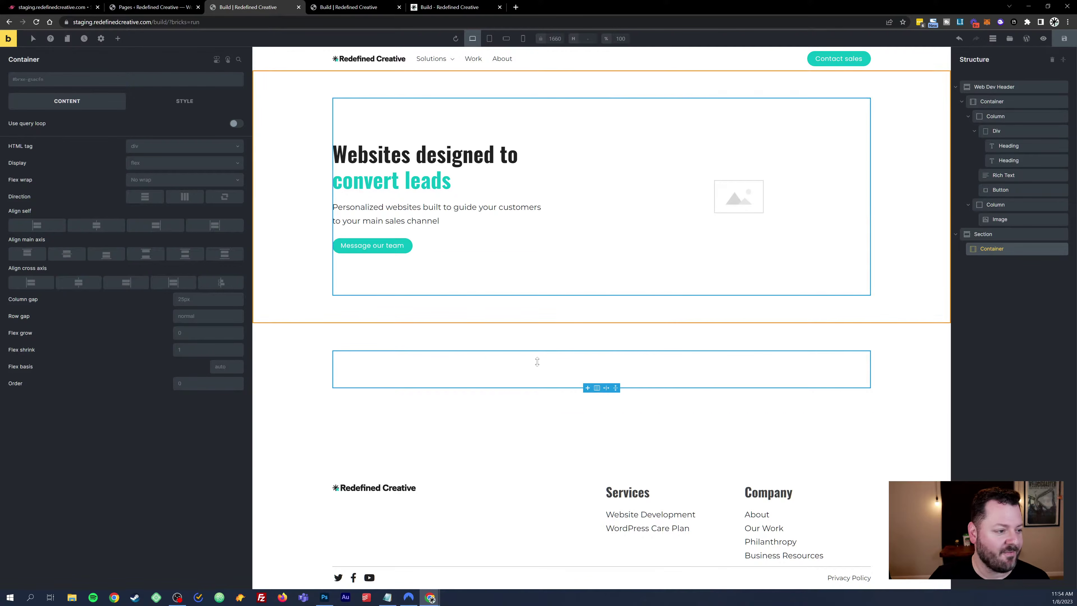
Step: Delete the empty section below the Web Dev Header and insert the Multi Column Grid template in its place
left_click(844, 337)
right_click(1018, 234)
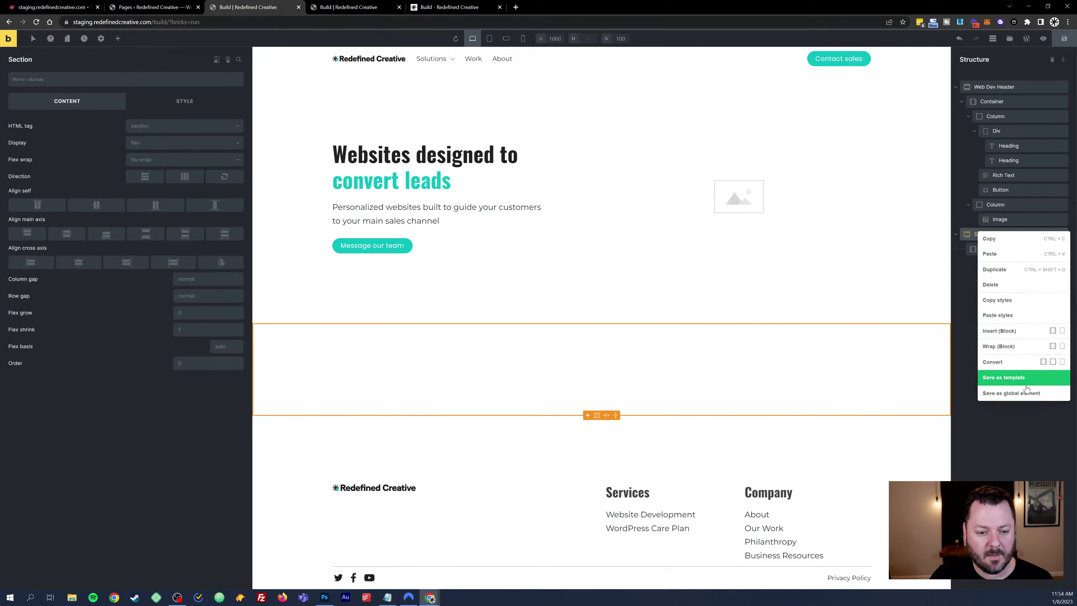
left_click(1029, 284)
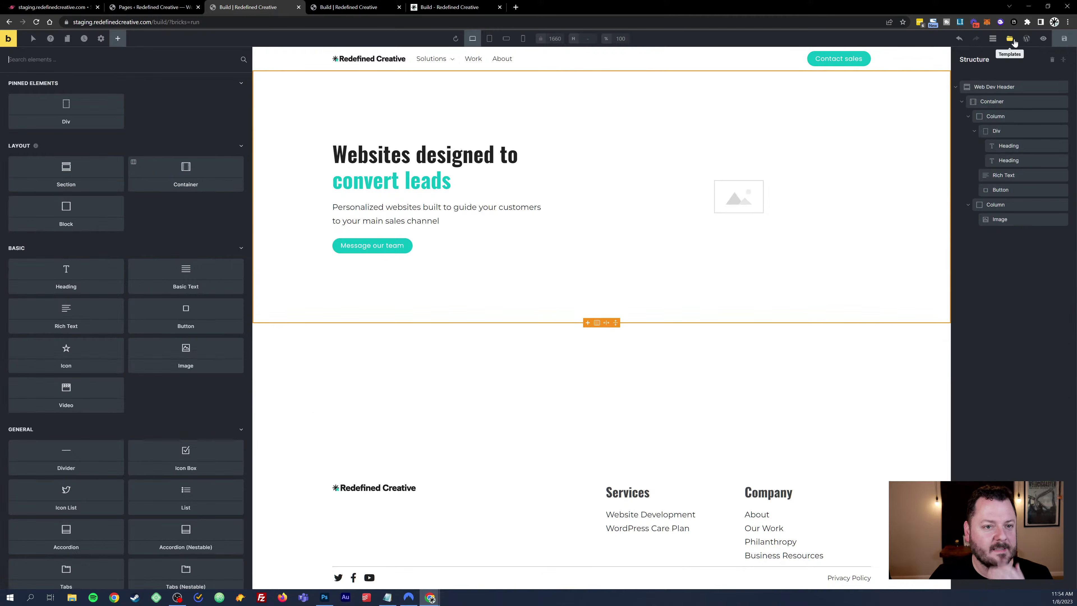
left_click(1012, 40)
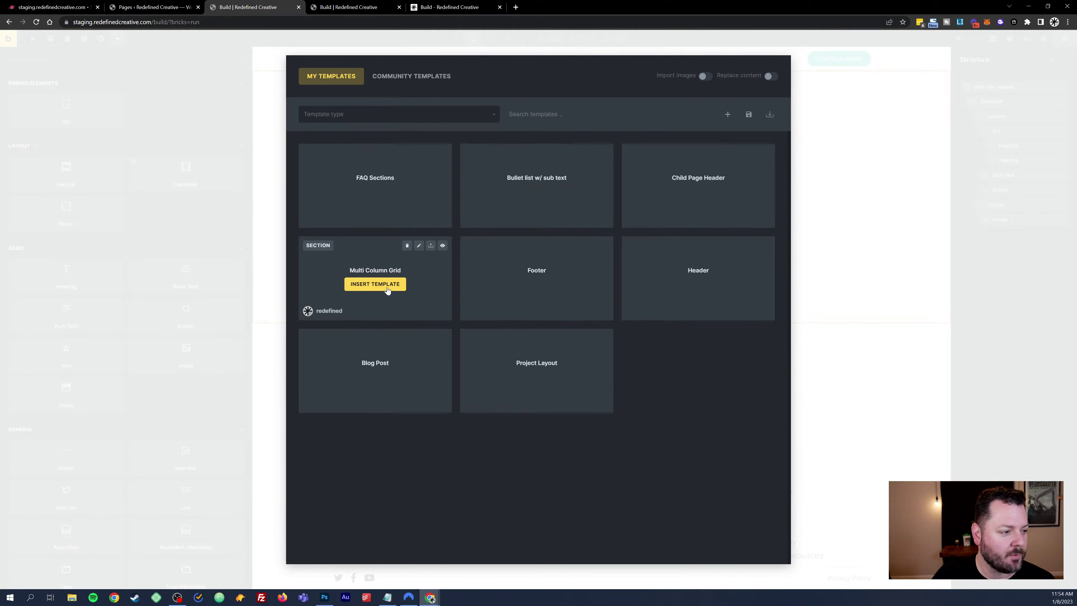
left_click(387, 284)
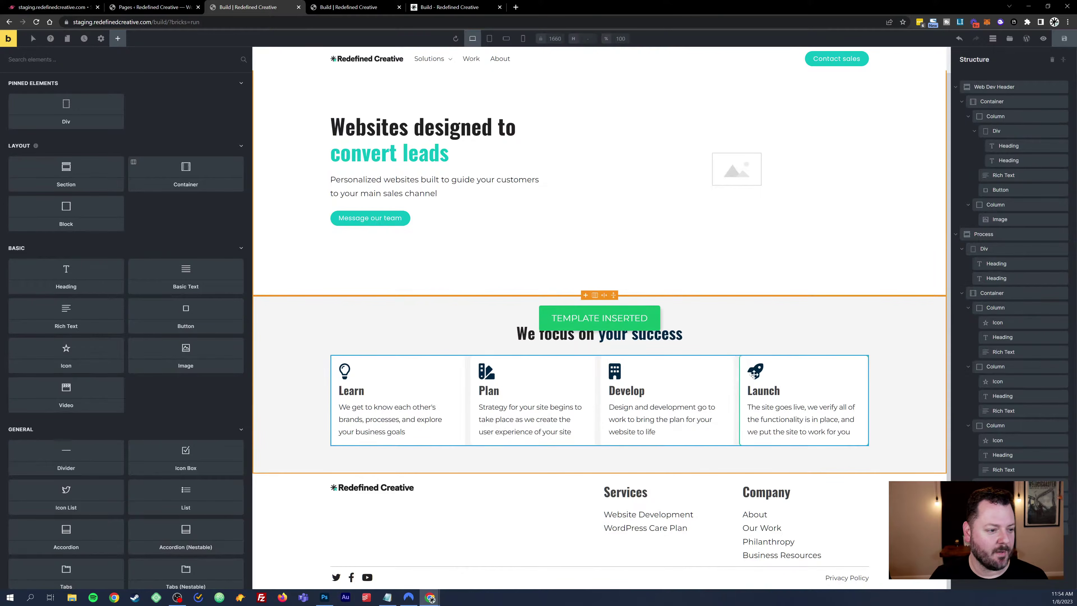
Step: Preview the inserted grid section at the tablet, mobile landscape and mobile portrait breakpoints, then return to the desktop view
left_click(489, 38)
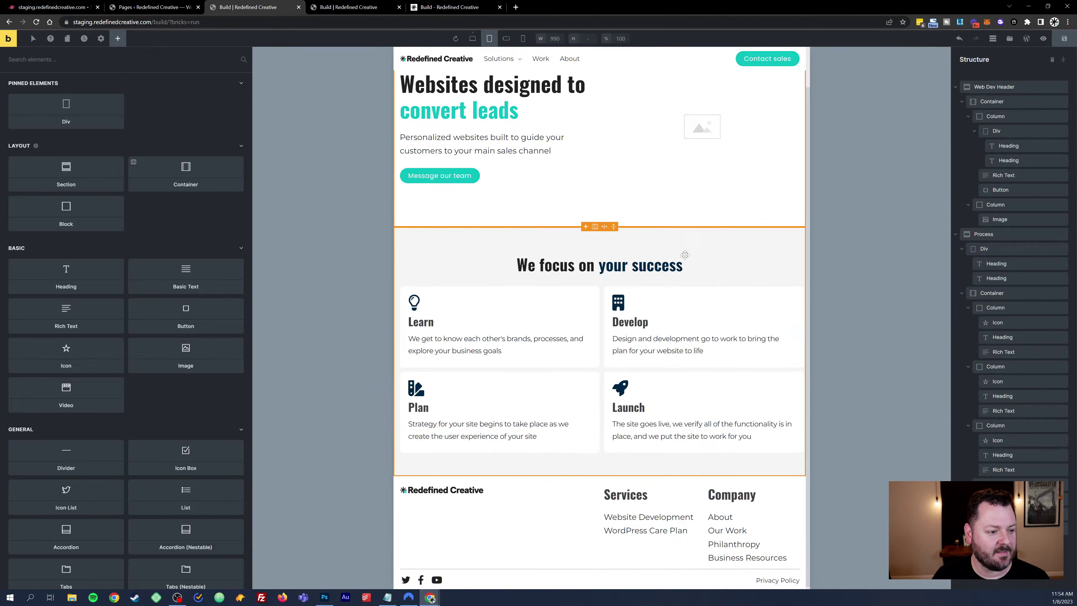
left_click(506, 39)
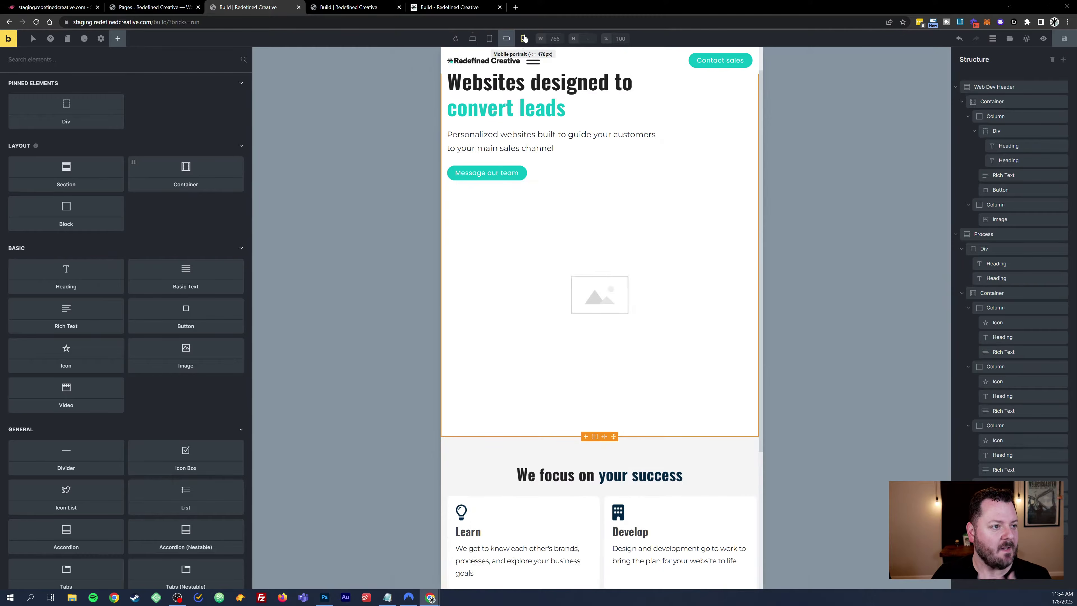
left_click(525, 38)
scroll(634, 132, "down", 7)
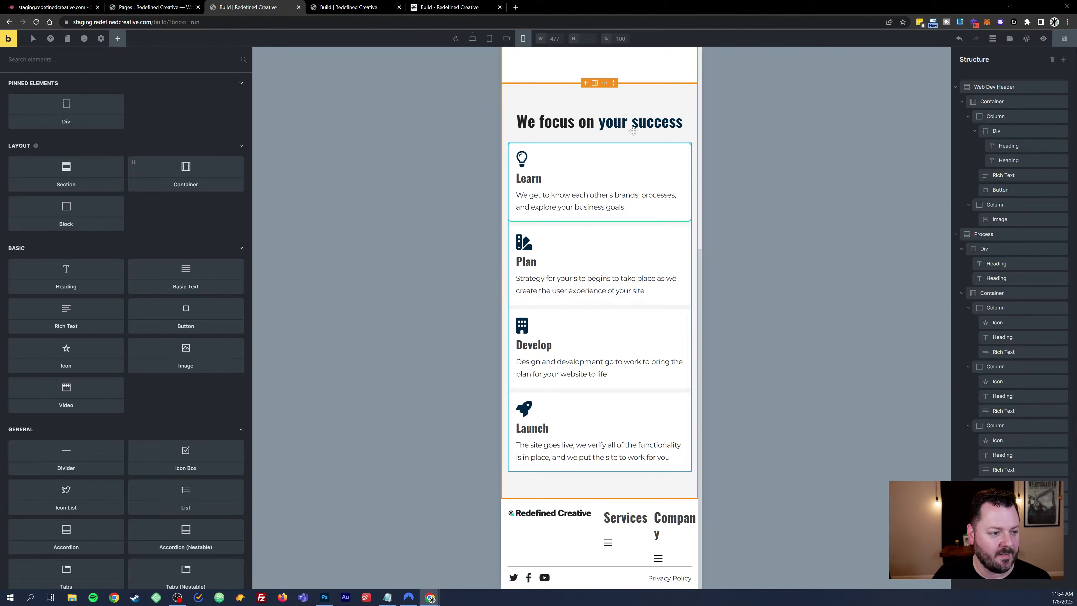
scroll(633, 132, "up", 7)
left_click(473, 38)
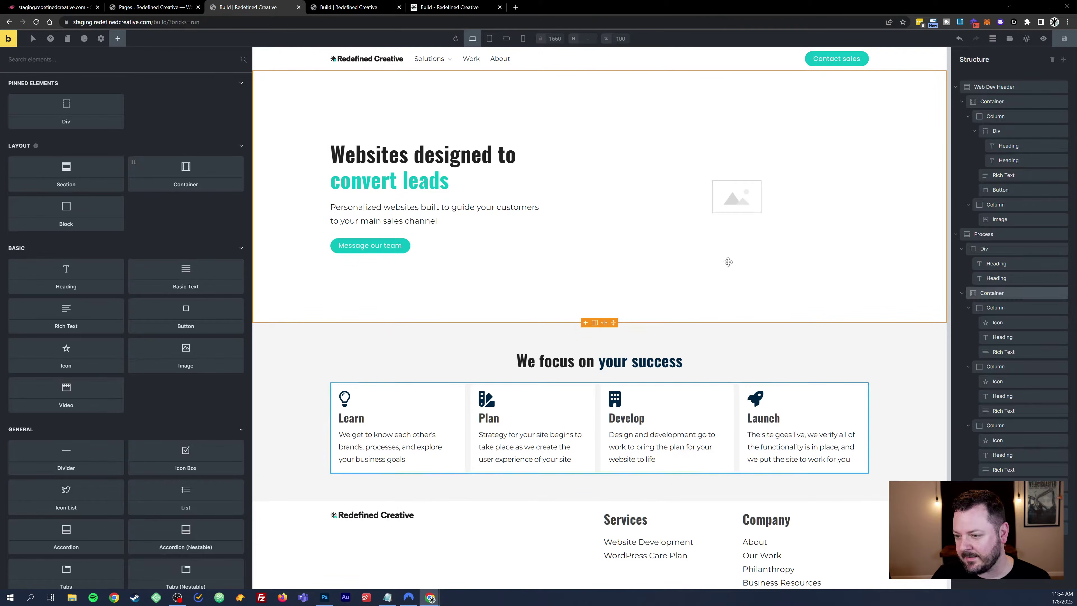
Step: Examine the Phase 2 card grid on the live Build page and compare it with the inserted grid section on staging
key("ctrl+Tab")
key("ctrl+Tab")
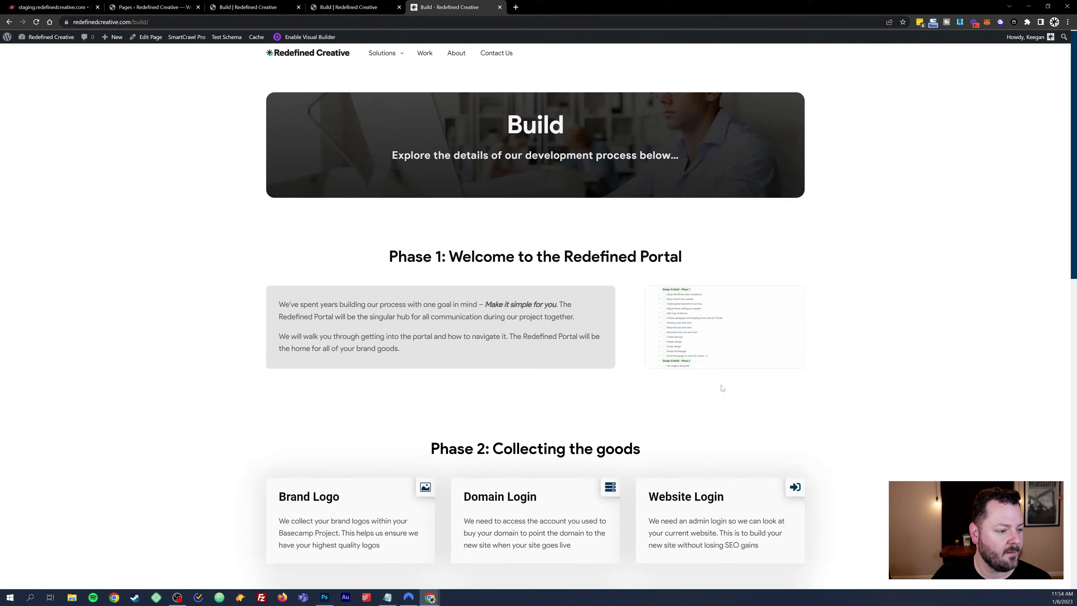
scroll(461, 389, "down", 4)
key("ctrl+shift+Tab")
key("ctrl+shift+Tab")
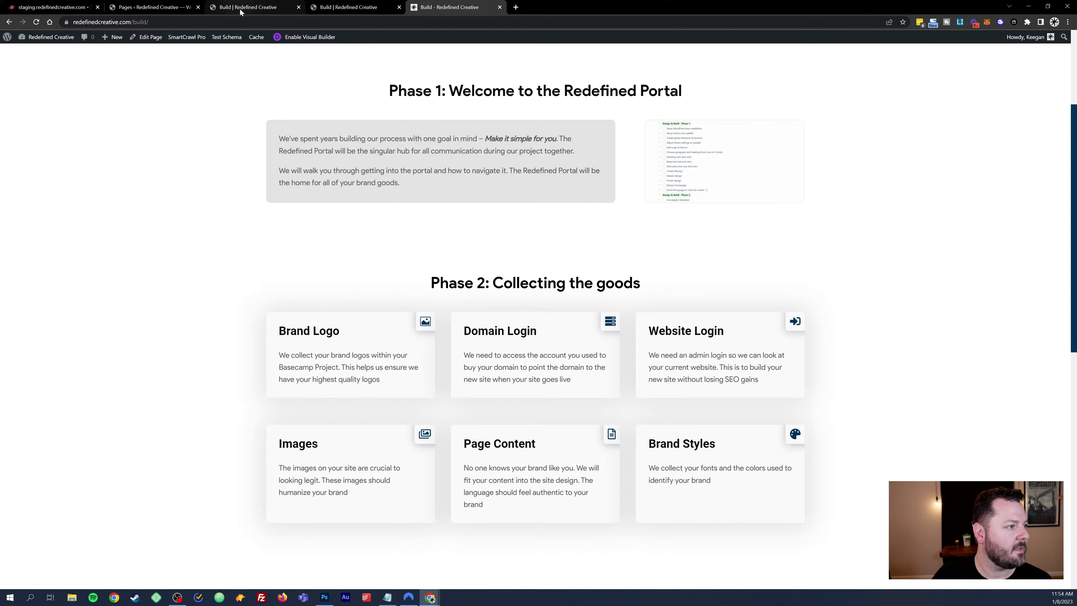
scroll(740, 380, "down", 1)
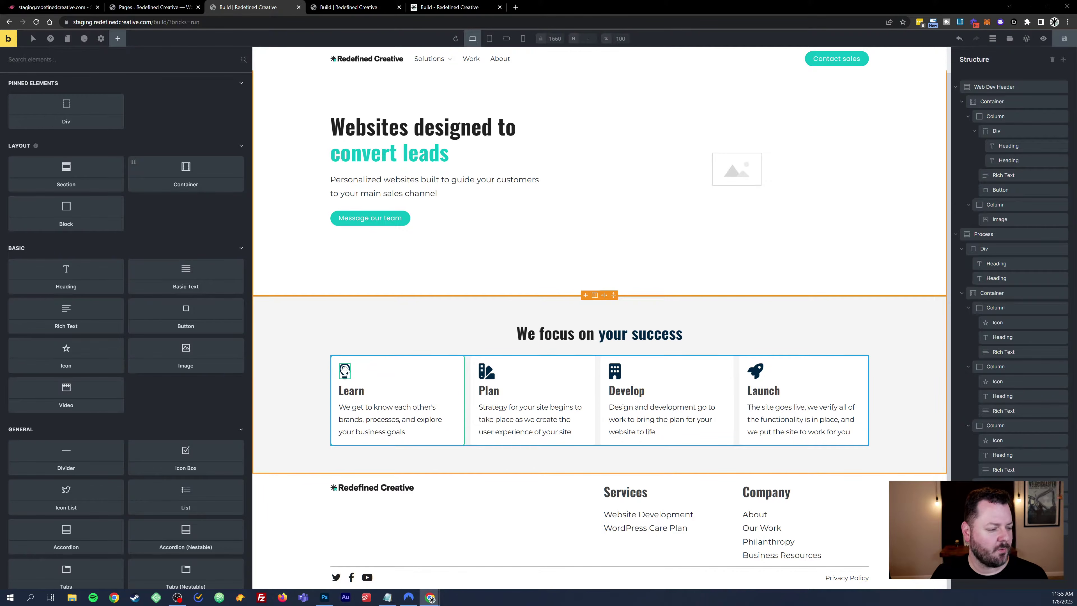
Step: Wrap the Learn card's icon in a div and move the Learn heading into that div above the icon
right_click(344, 372)
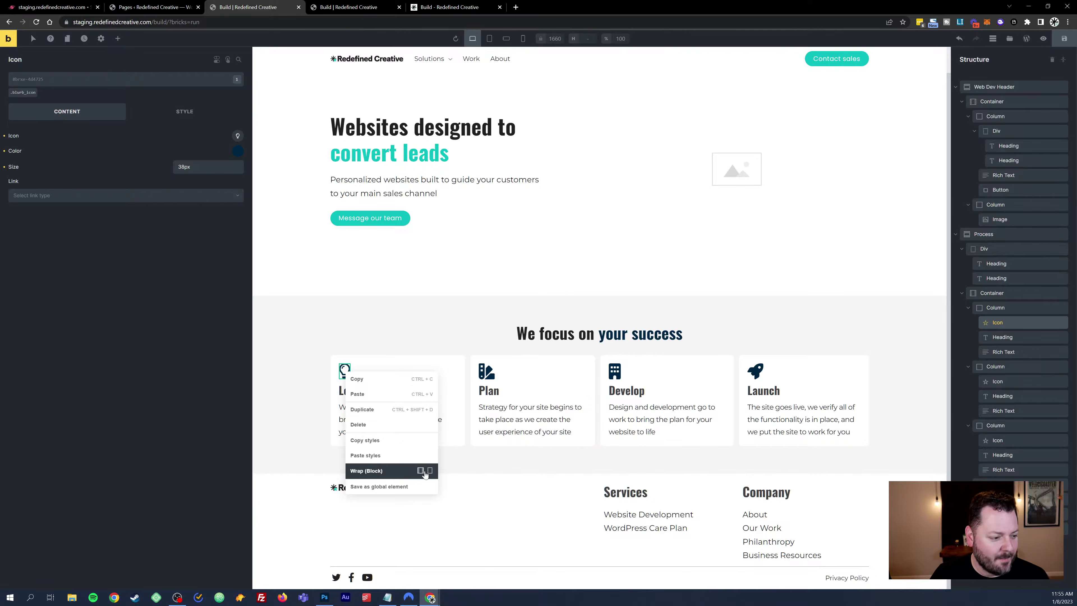
left_click(438, 339)
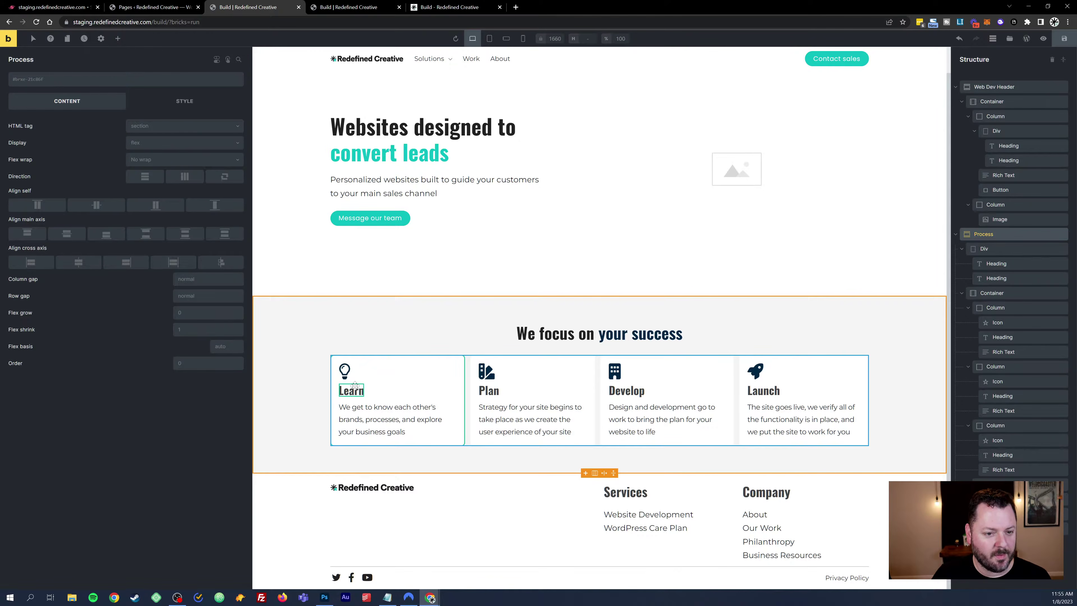
left_click(349, 369)
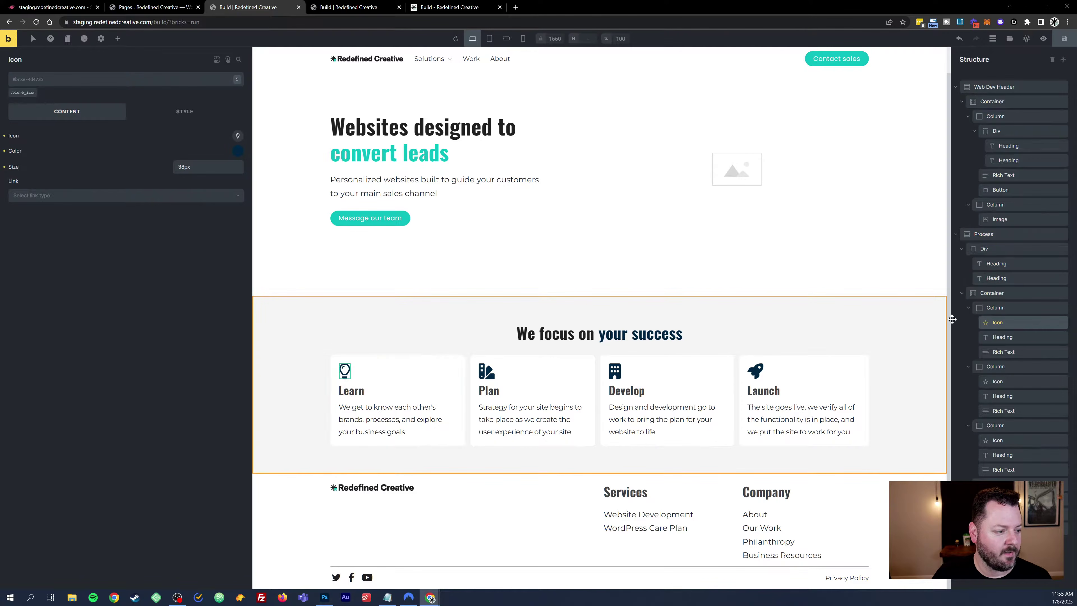
left_click(1011, 312)
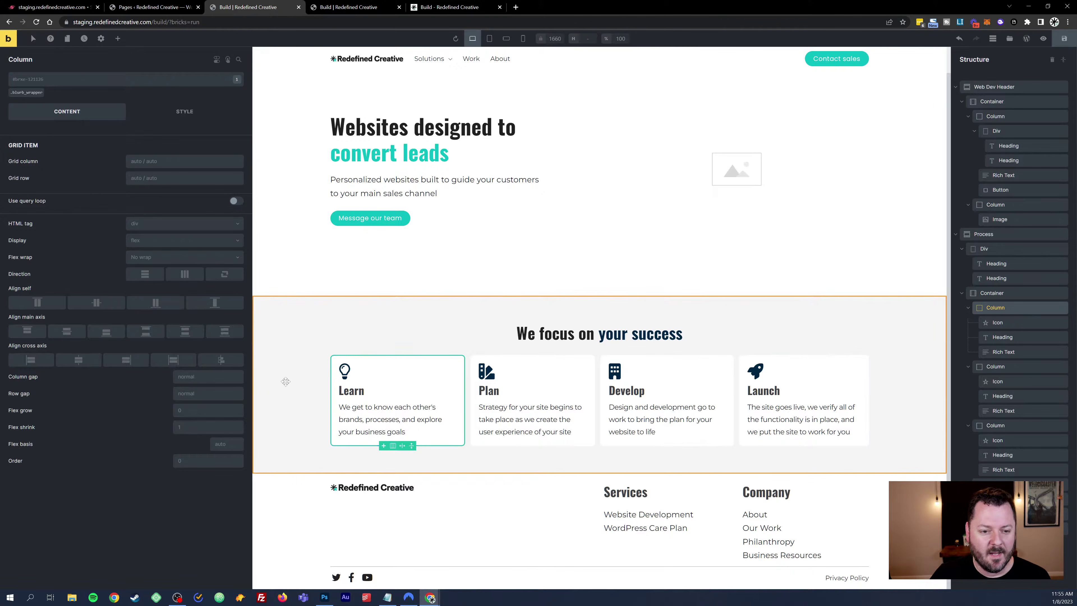
right_click(344, 373)
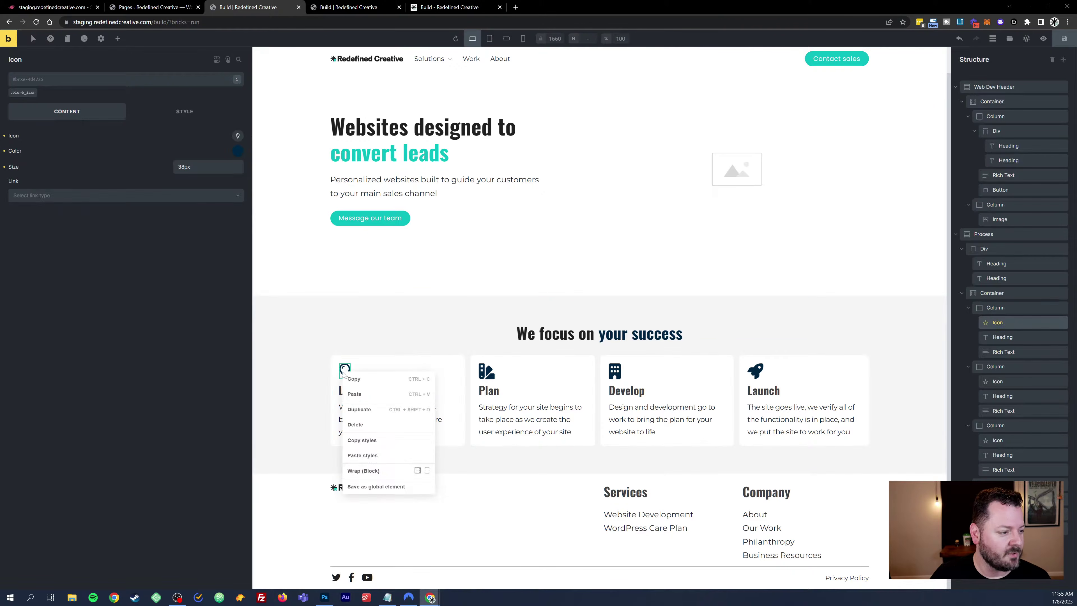
left_click(428, 470)
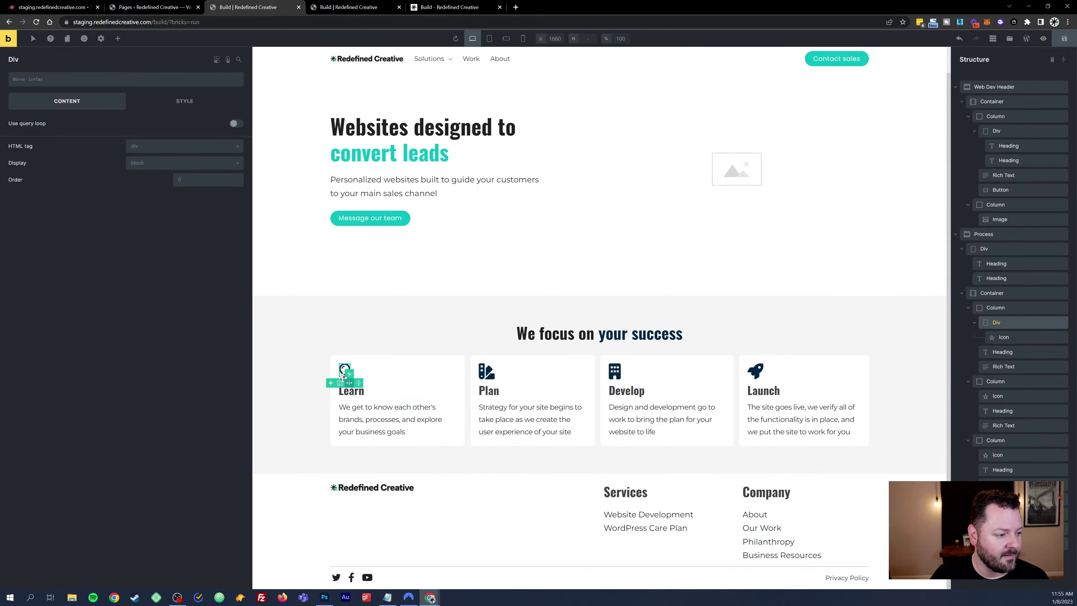
left_click_drag(345, 369, 344, 370)
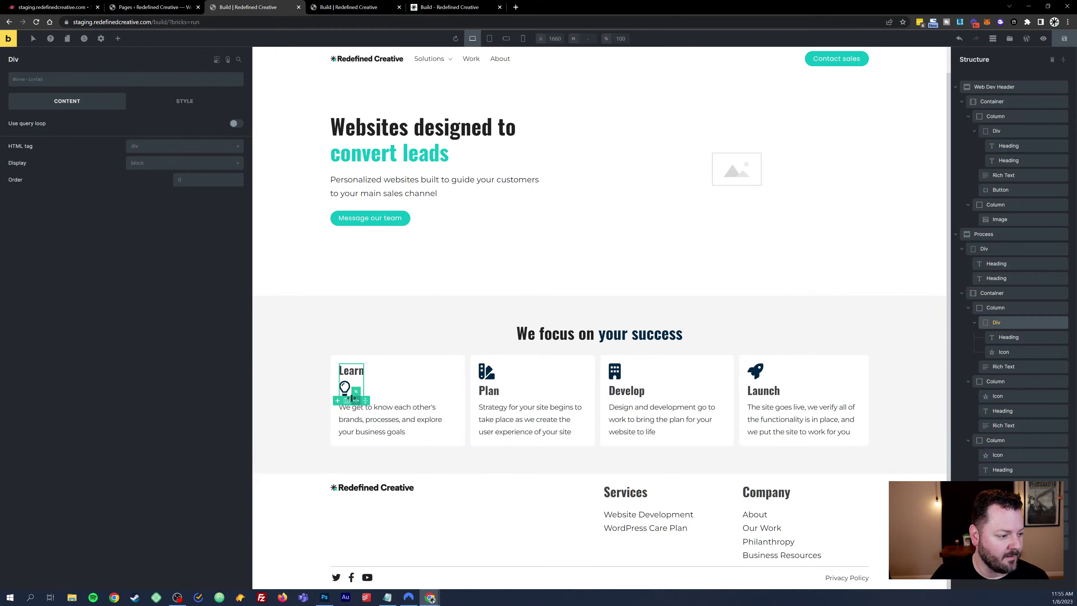
Step: Set the Learn card's new div to flex display, space its heading and icon apart, and set its width to 100%
left_click(211, 162)
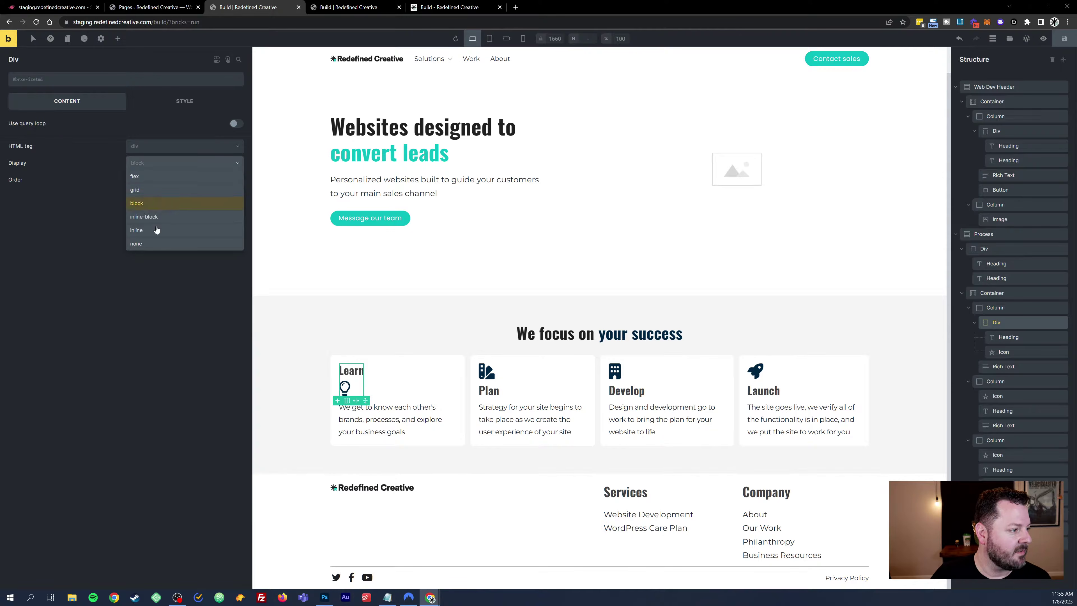
left_click(181, 178)
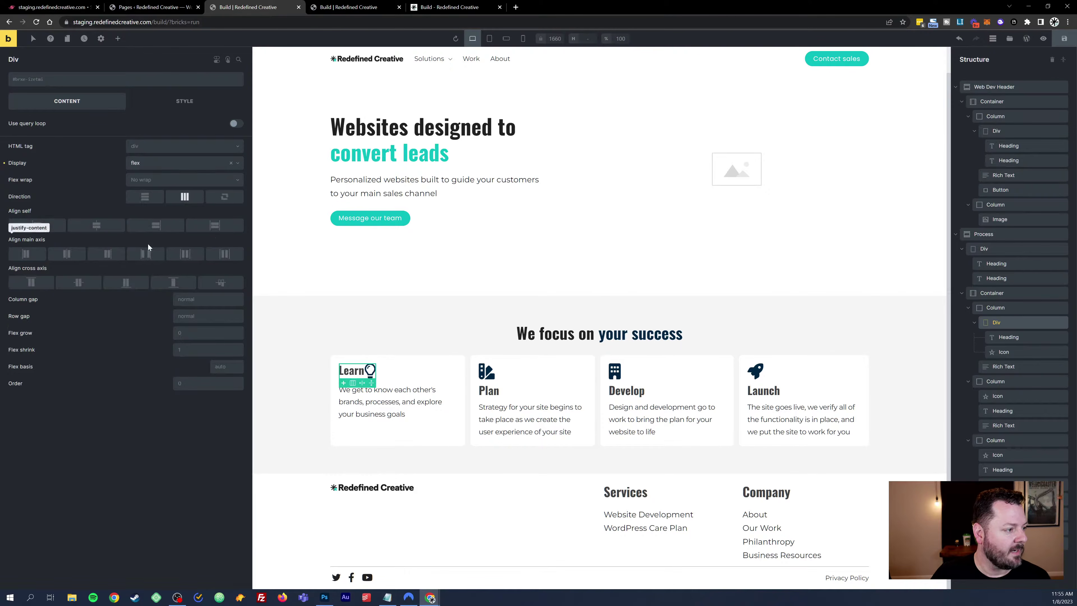
left_click(195, 104)
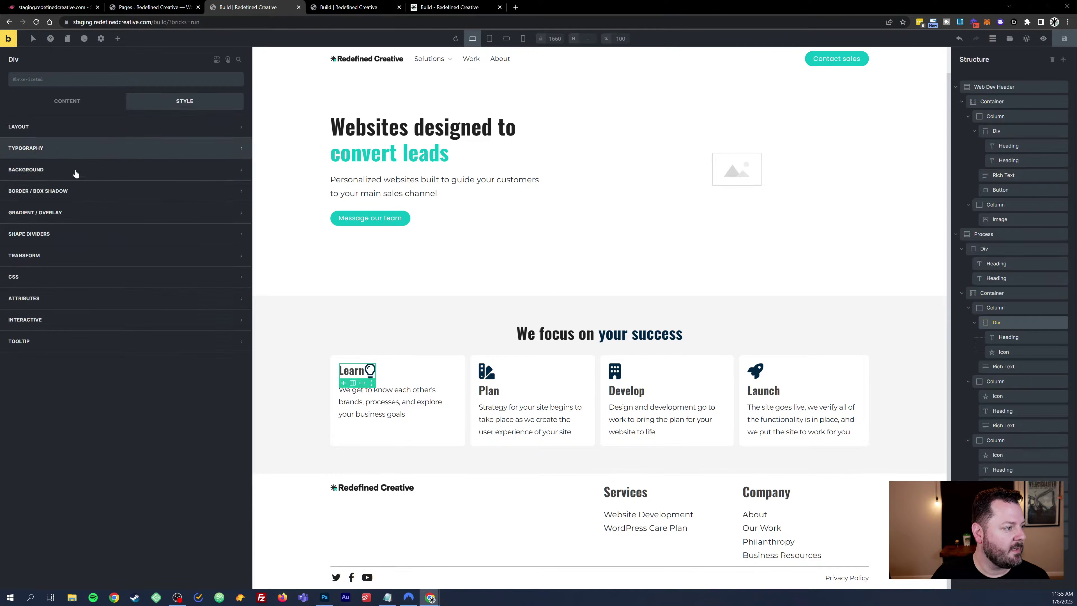
left_click(169, 127)
left_click(222, 296)
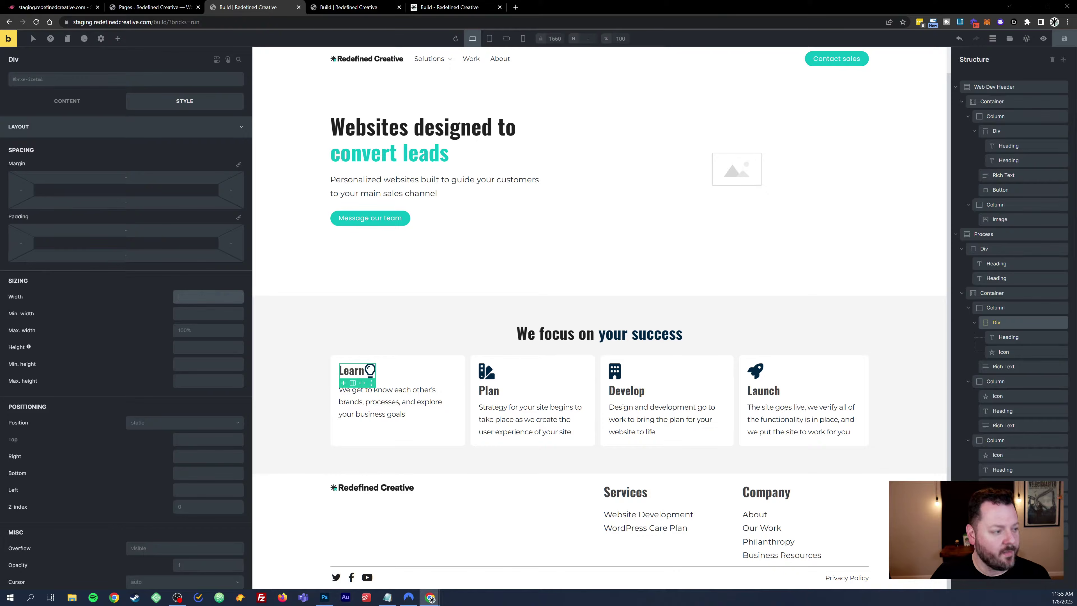
type("100%")
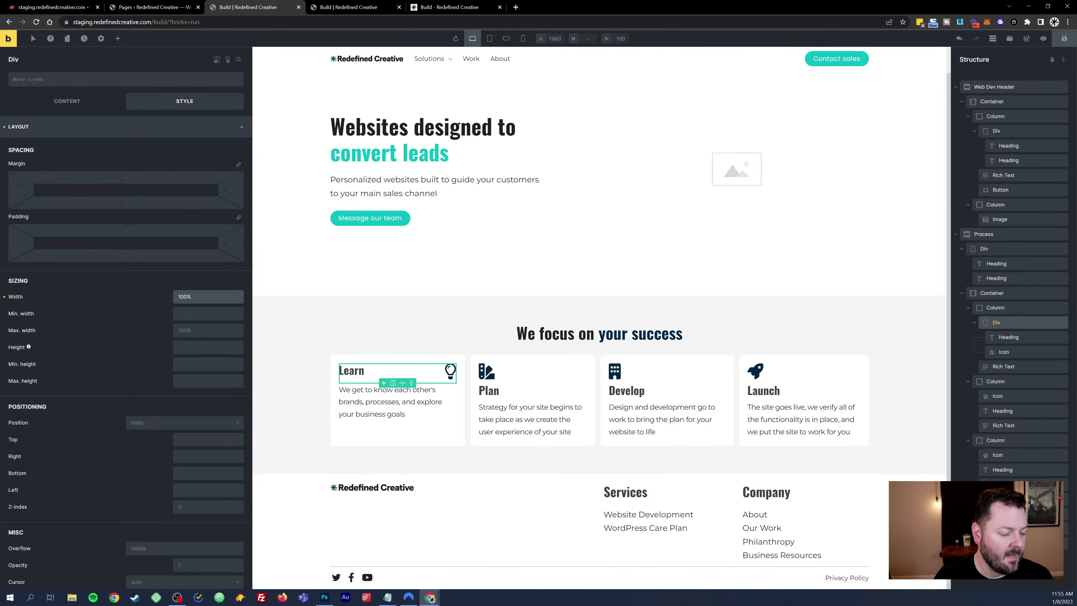
left_click(296, 379)
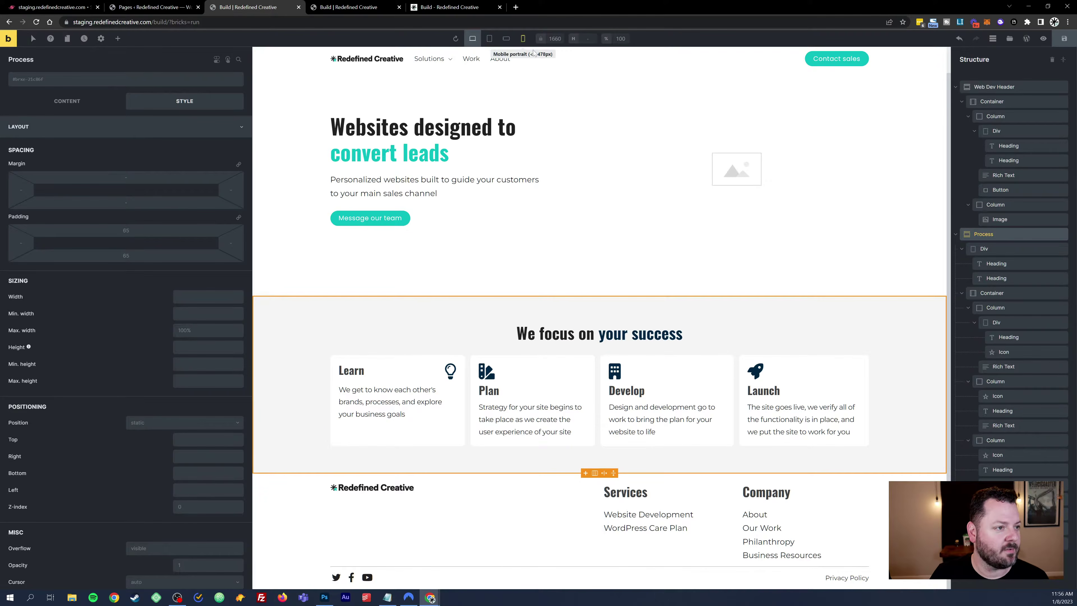
Step: Check the rearranged Learn card at the mobile portrait breakpoint and return to the desktop view
left_click(524, 39)
scroll(585, 328, "down", 3)
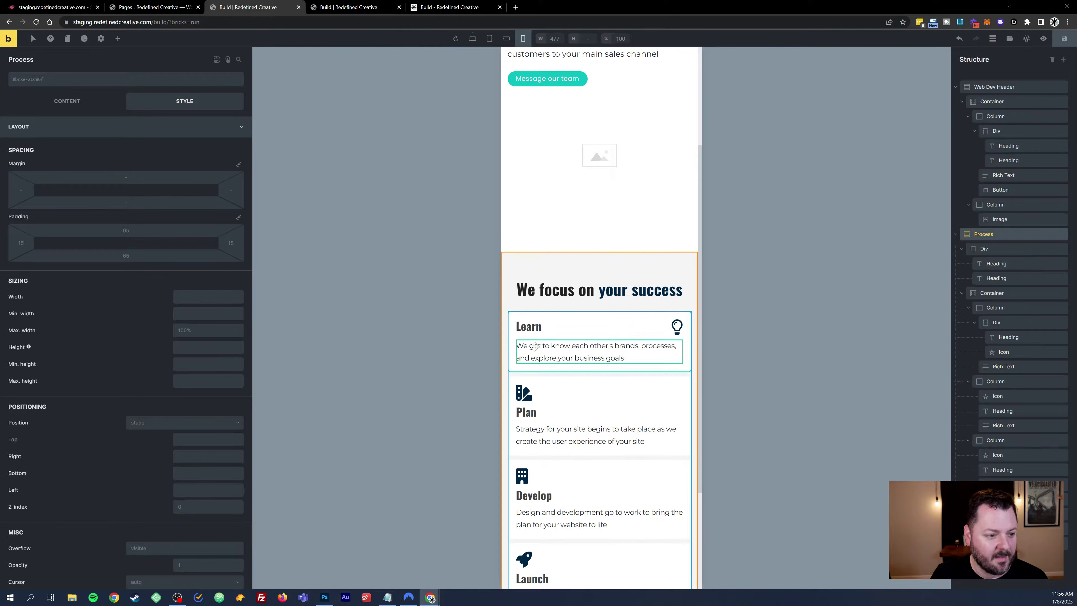
left_click(473, 38)
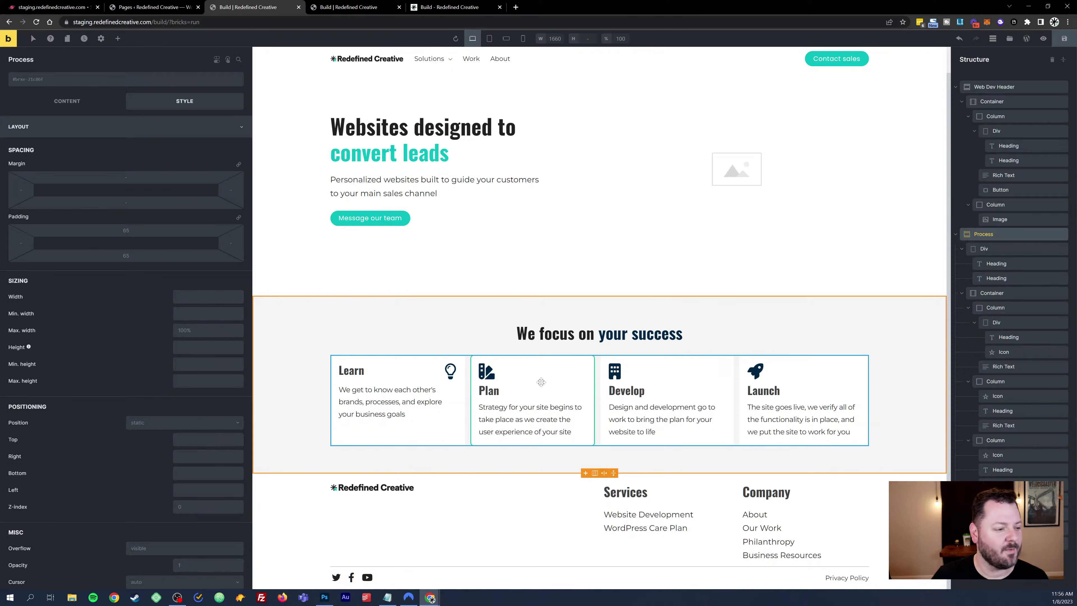
Step: Wrap the Plan card's icon in a div and move the Plan heading into it above the icon
right_click(485, 373)
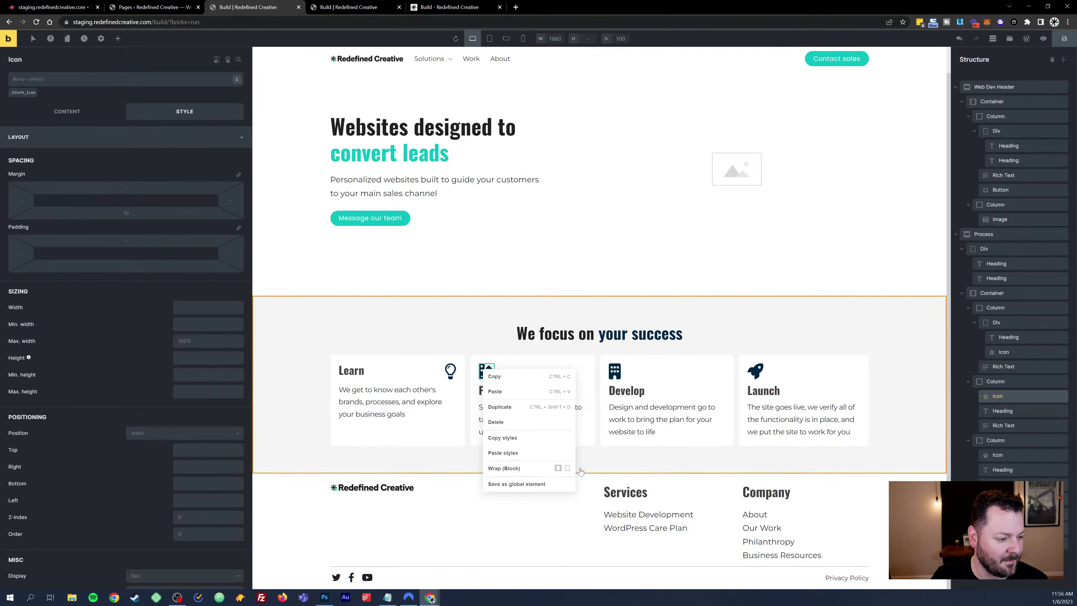
left_click(565, 468)
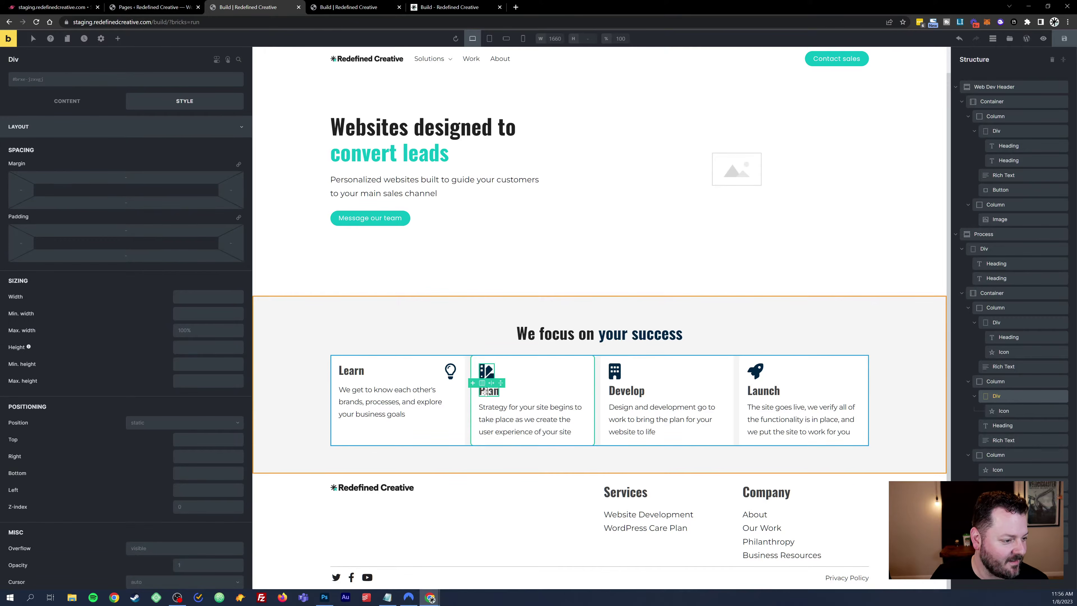
left_click_drag(485, 368, 490, 372)
Step: Wrap the Develop and Launch cards' icons in their own divs and move each card's heading into its div above the icon
right_click(615, 370)
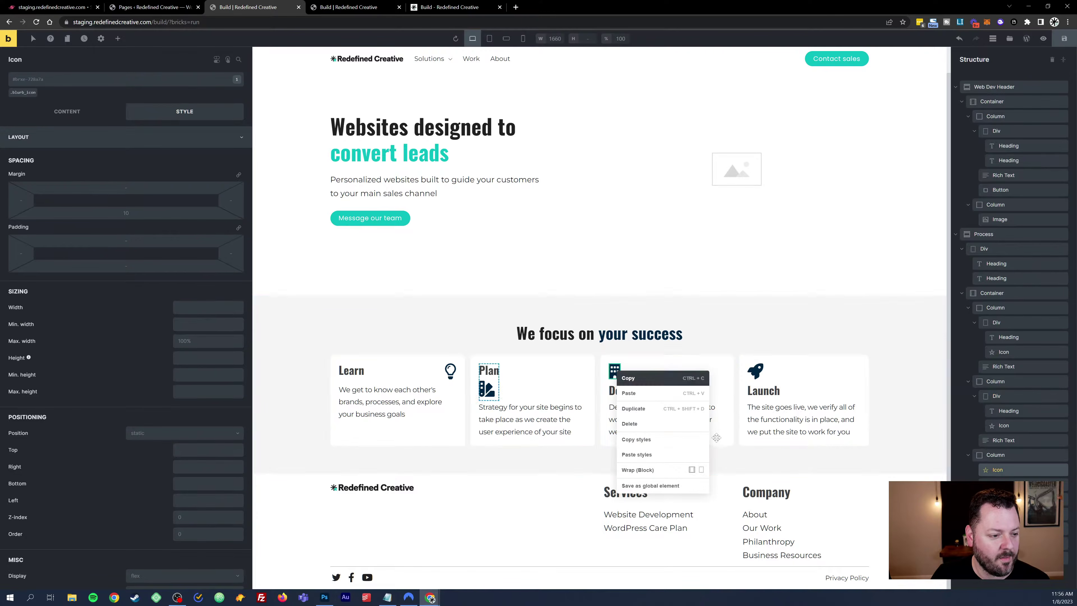
left_click(698, 469)
right_click(756, 377)
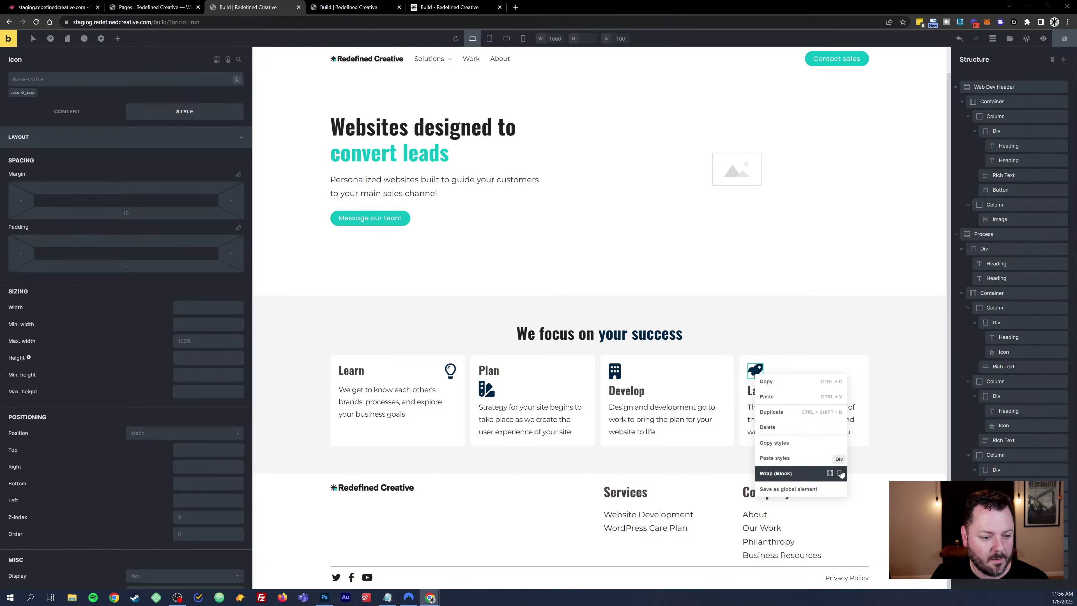
left_click(832, 472)
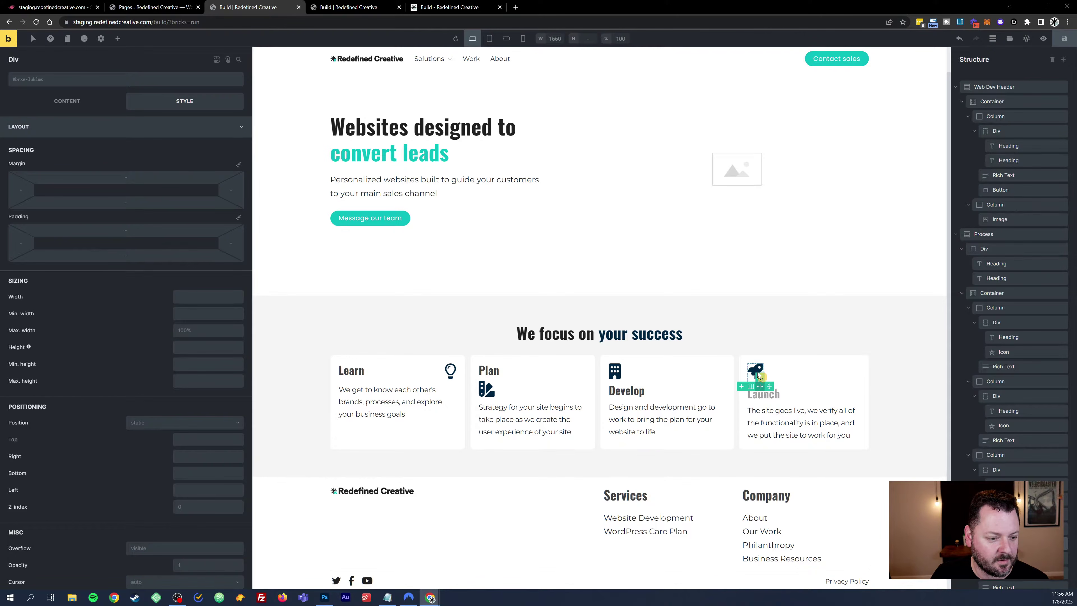
left_click_drag(757, 369, 490, 387)
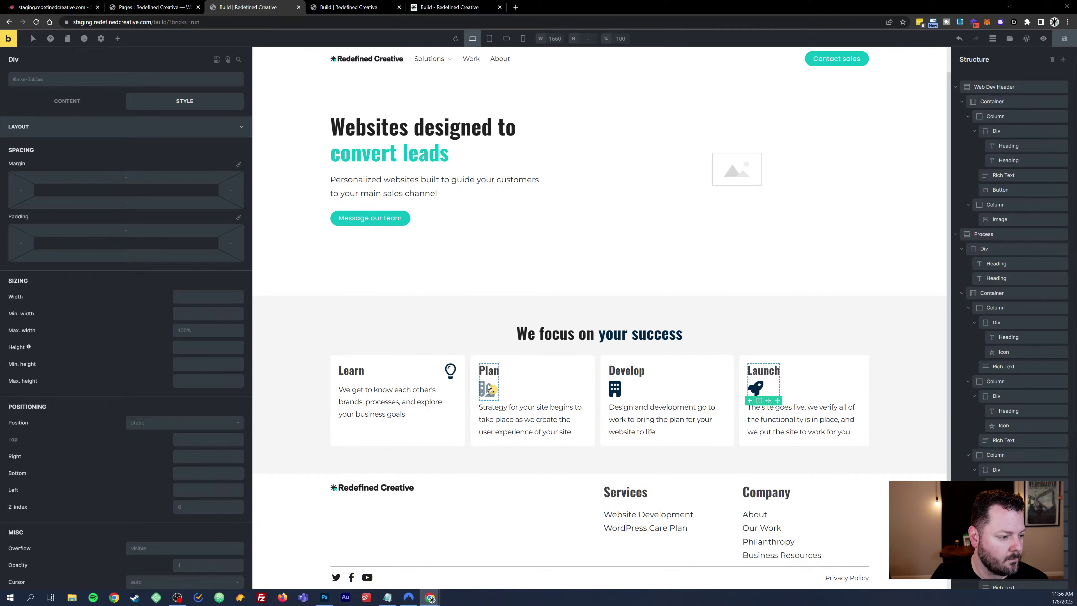
Step: Set the Plan card's heading-and-icon div to 100% width and flex display with space between along the main axis
left_click(496, 371)
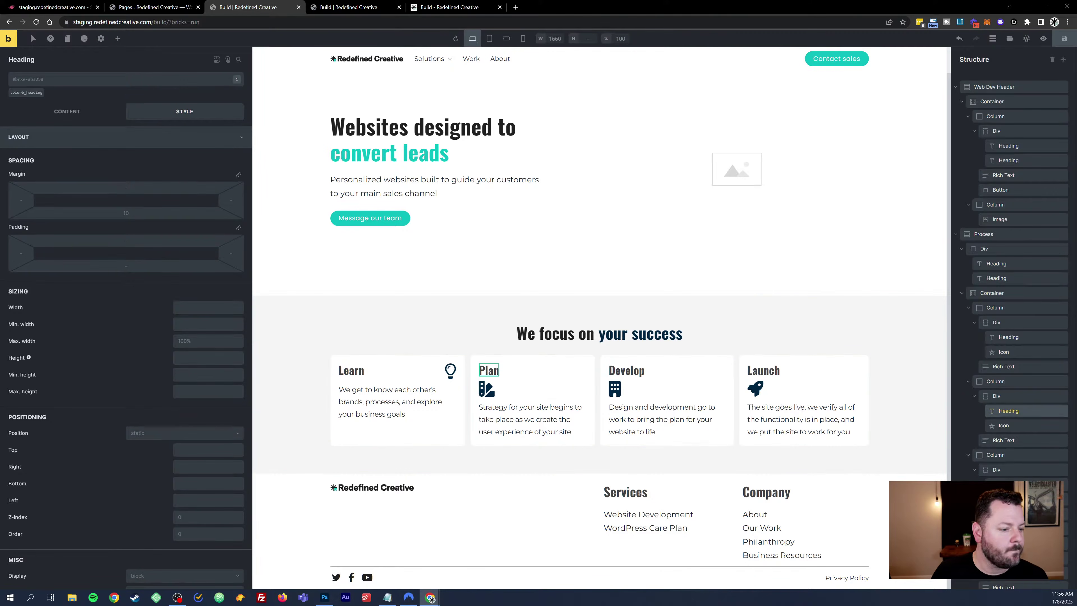
left_click(1003, 398)
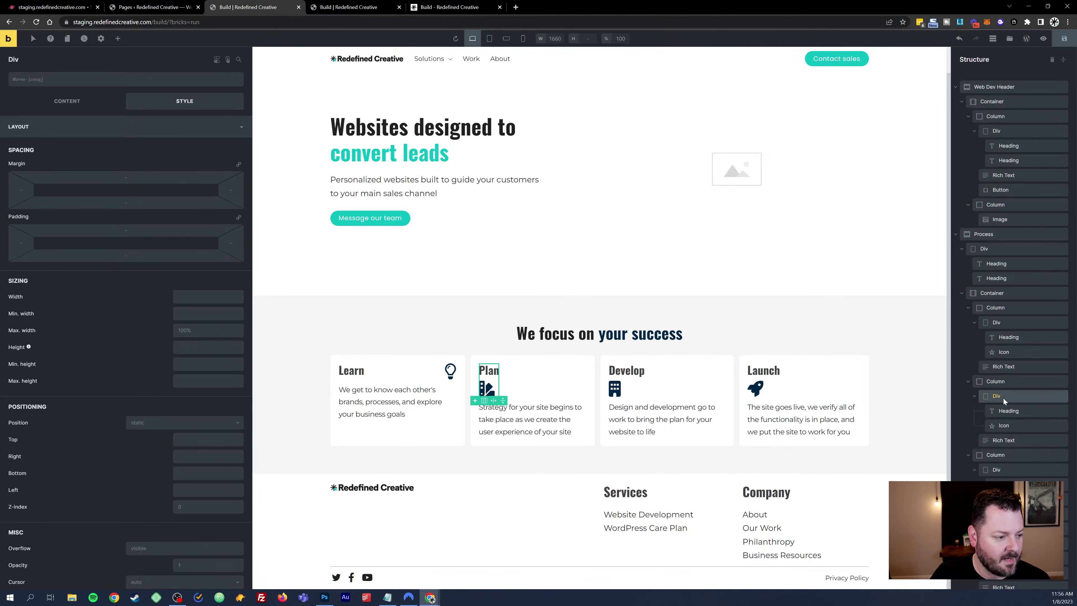
left_click(208, 296)
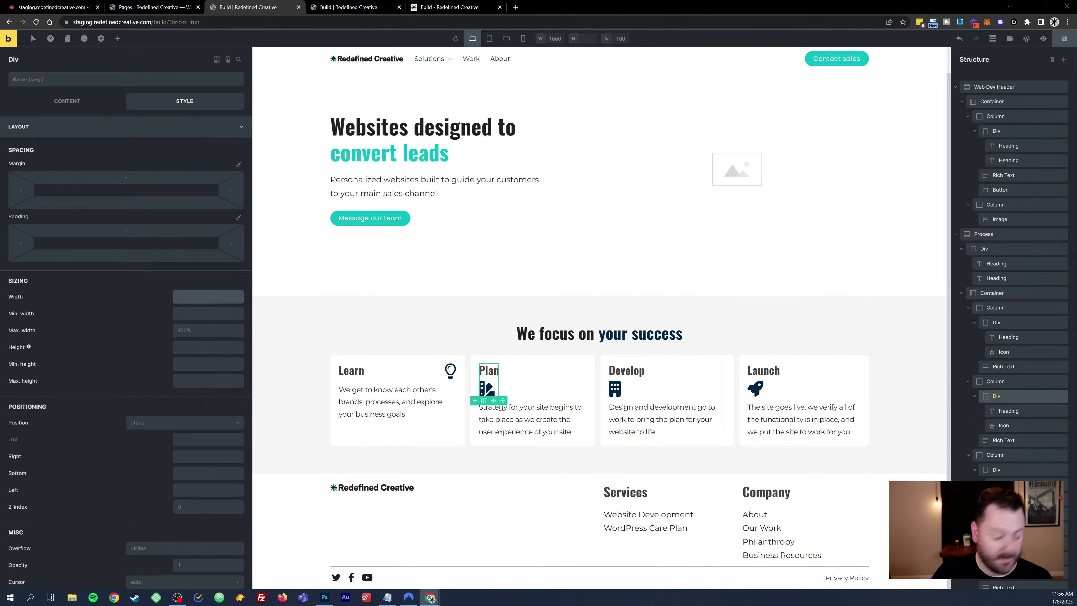
type("100%")
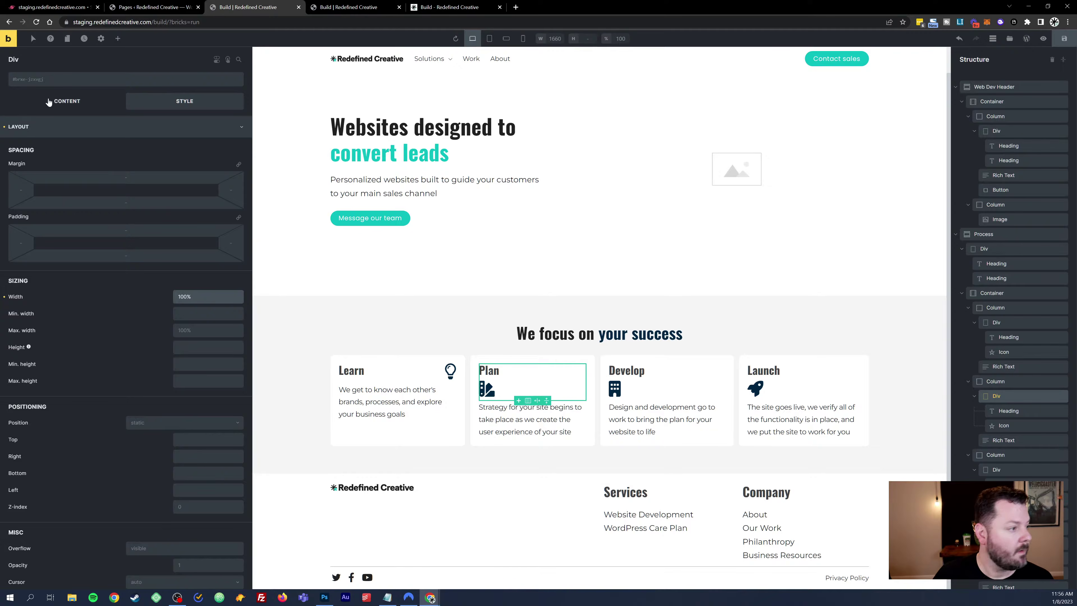
left_click(59, 101)
left_click(193, 164)
left_click(136, 177)
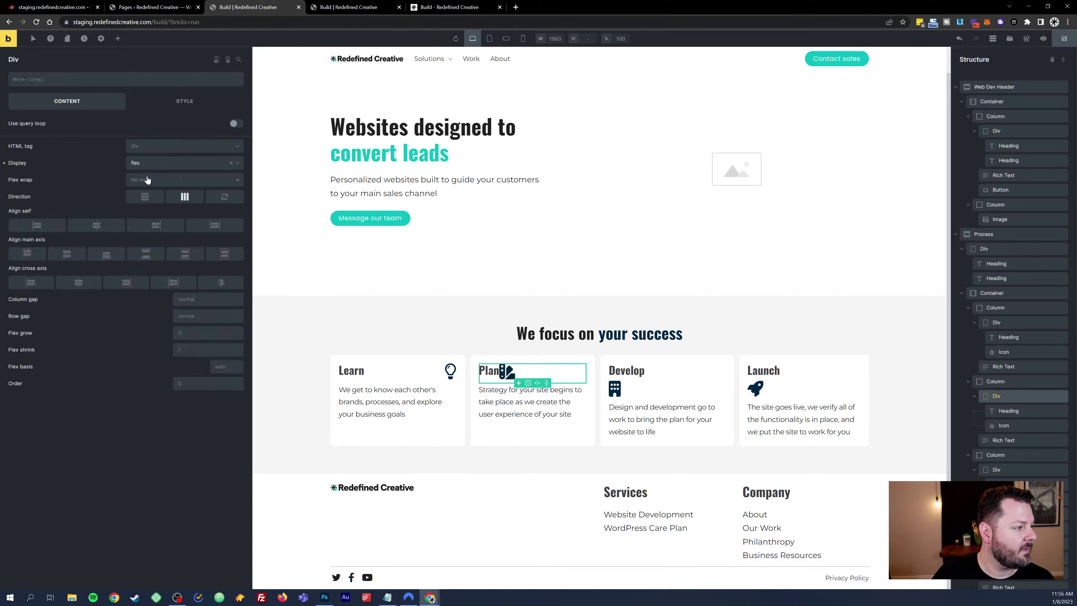
left_click(153, 259)
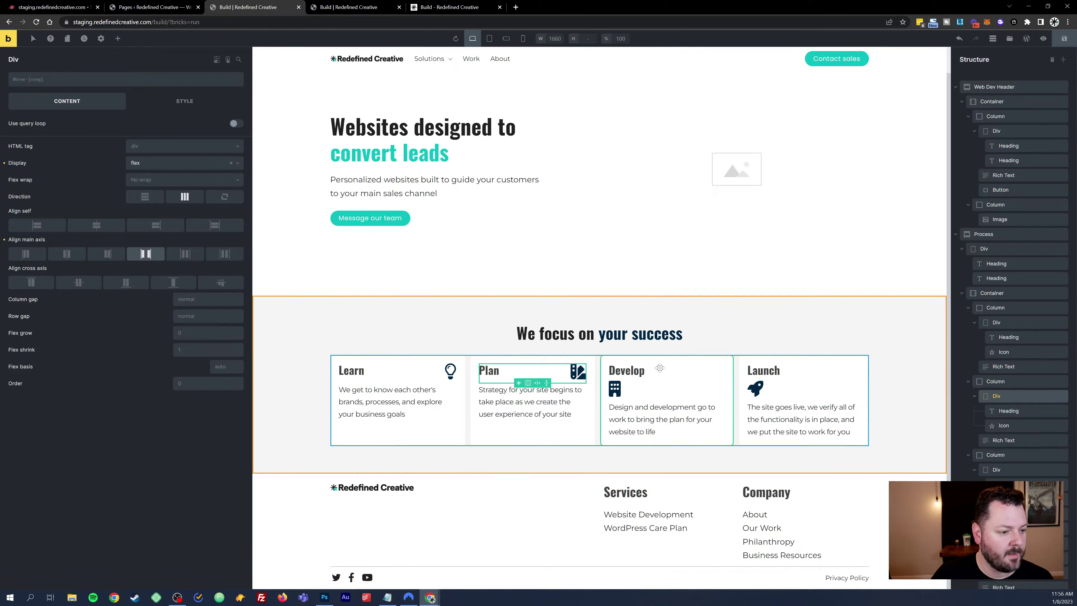
Step: Give the Develop card's heading-and-icon div flex display, space between along the main axis, and 100% width
left_click(641, 397)
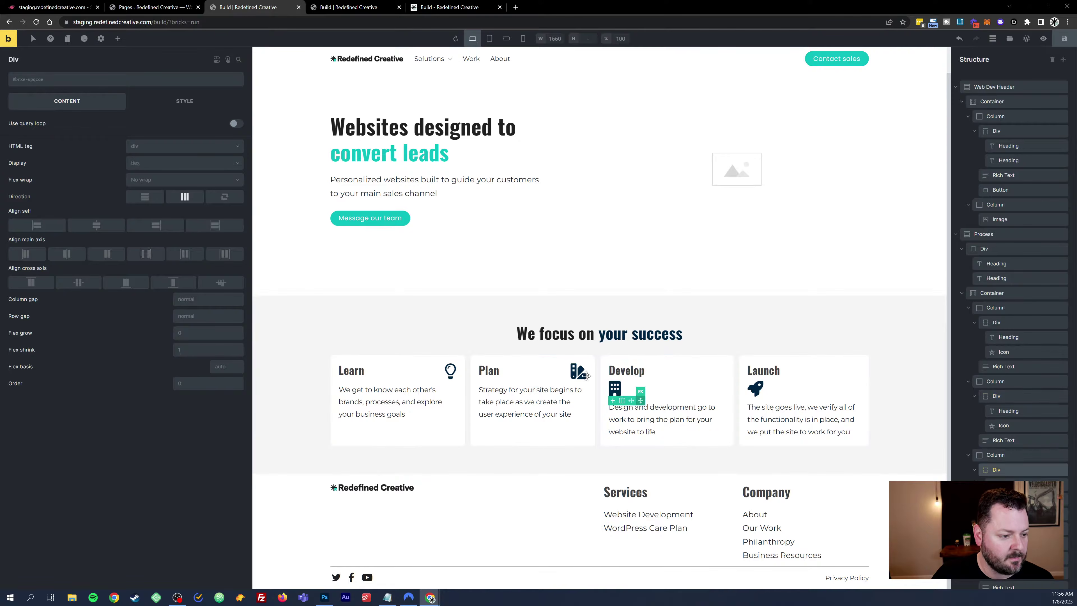
left_click(177, 163)
left_click(168, 176)
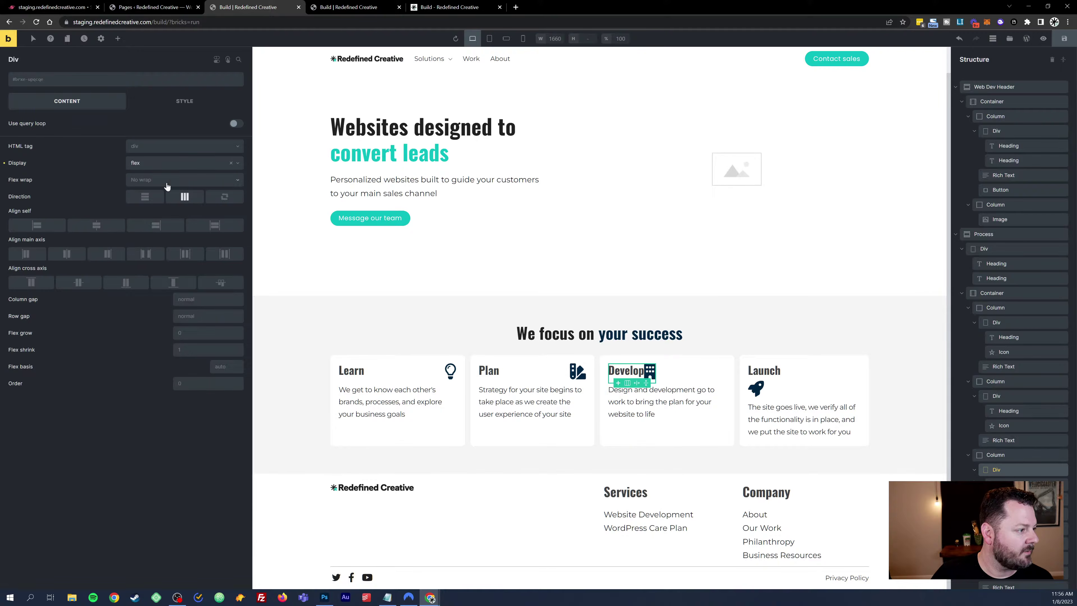
left_click(189, 101)
left_click(97, 104)
left_click(160, 251)
left_click(185, 102)
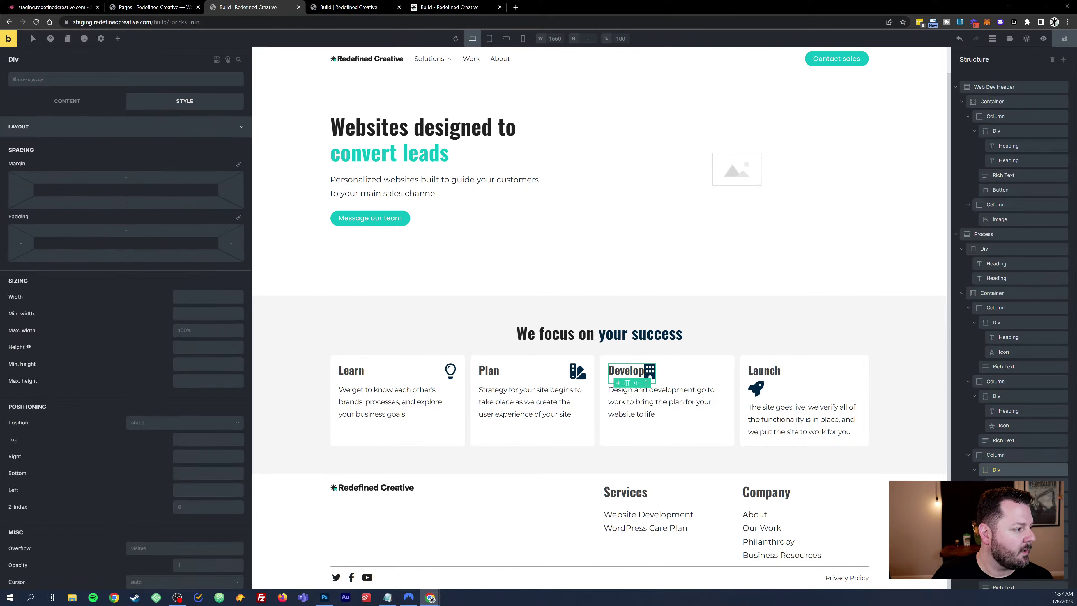
left_click(208, 296)
type("100%")
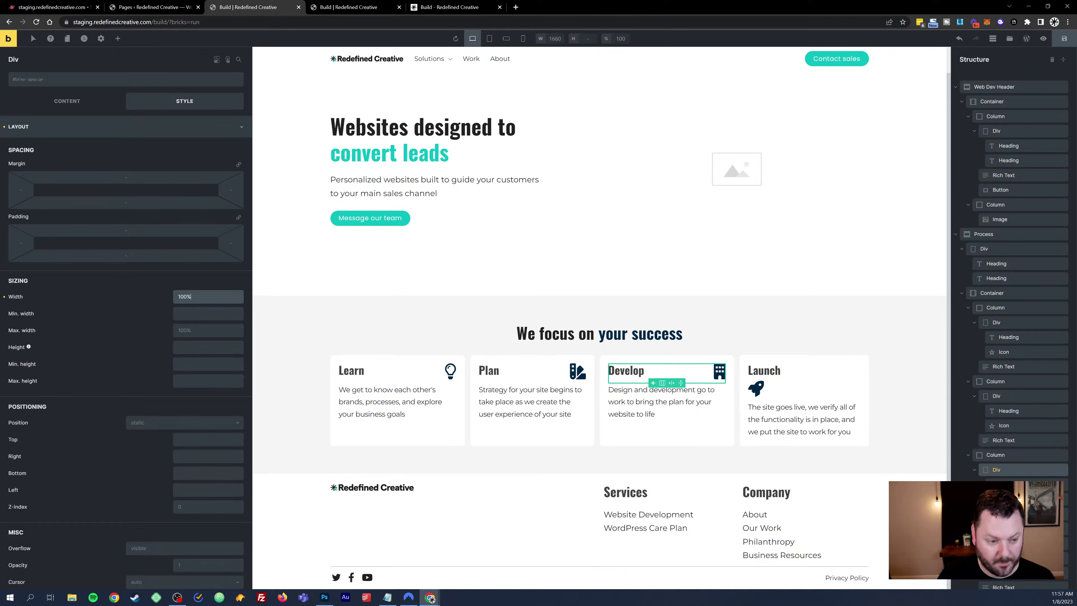
Step: Make the Launch card's heading-and-icon div 100% wide with flex display and space between along the main axis
left_click(774, 399)
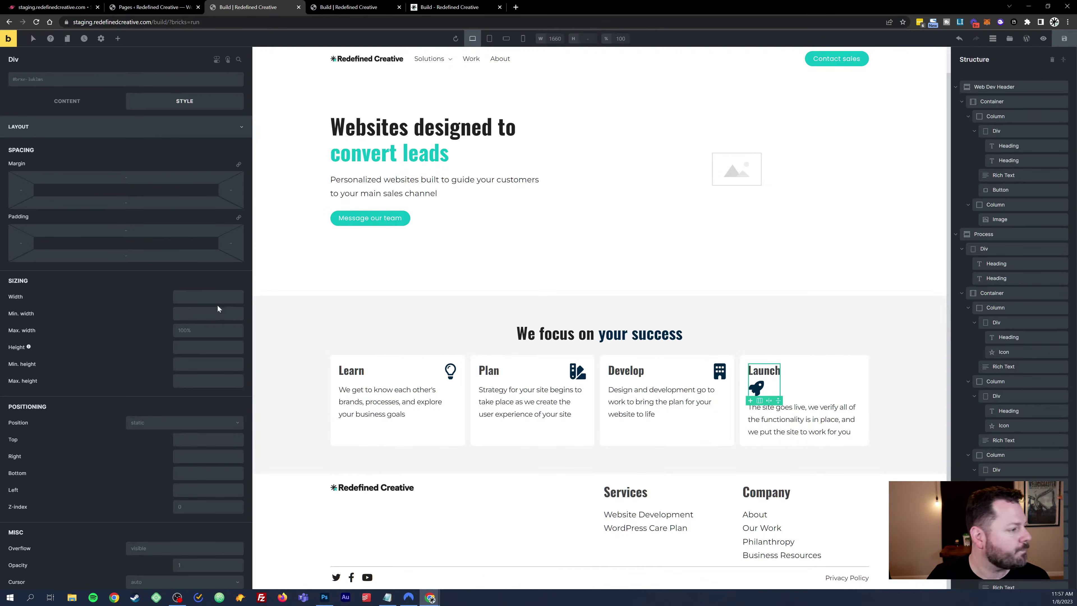
left_click(208, 297)
type("100%")
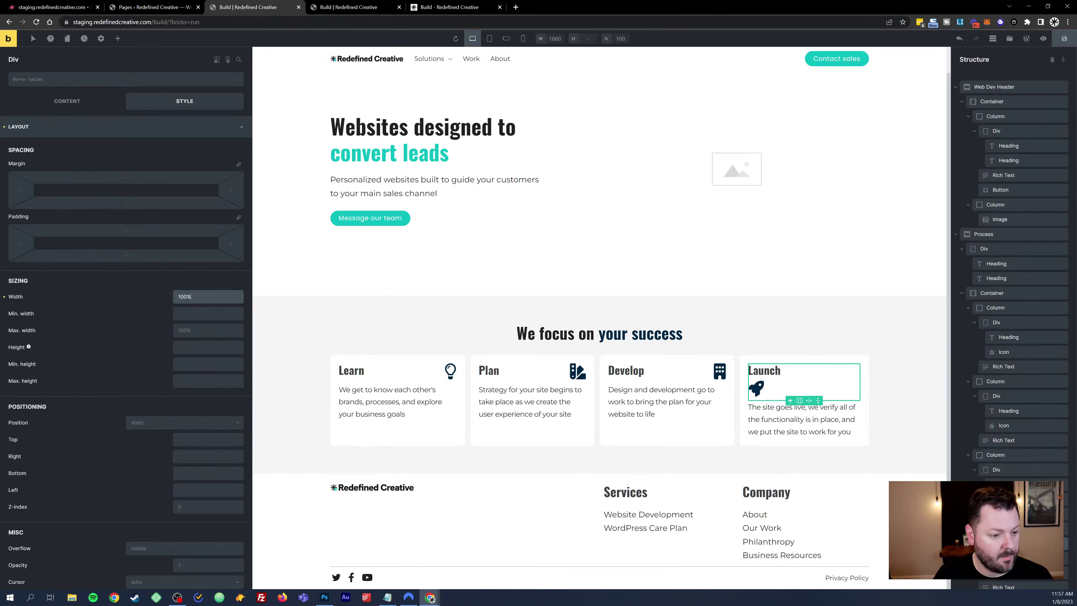
left_click(64, 101)
left_click(212, 163)
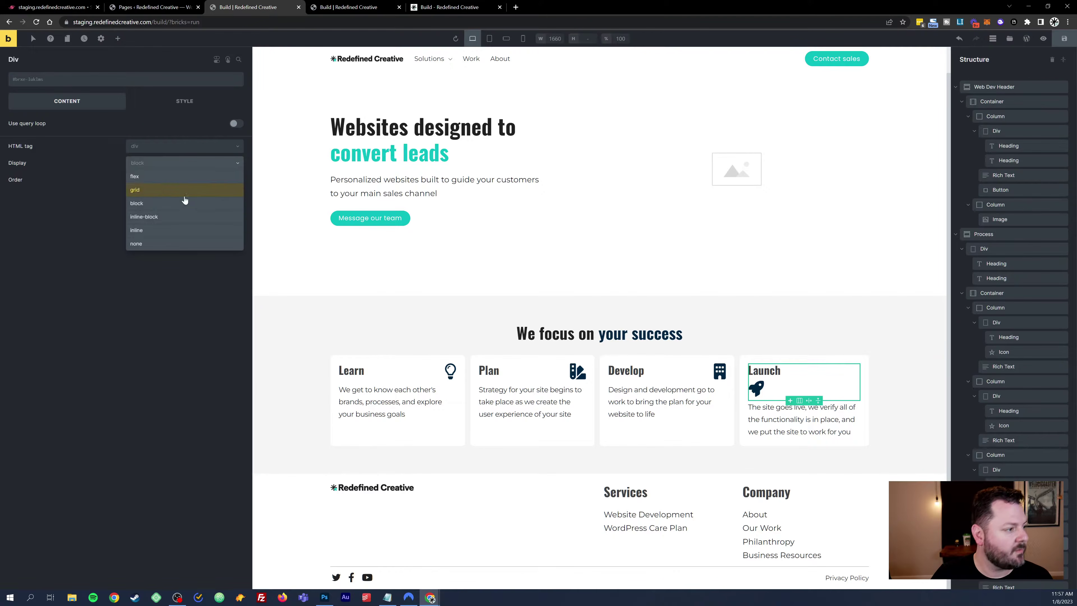
left_click(161, 179)
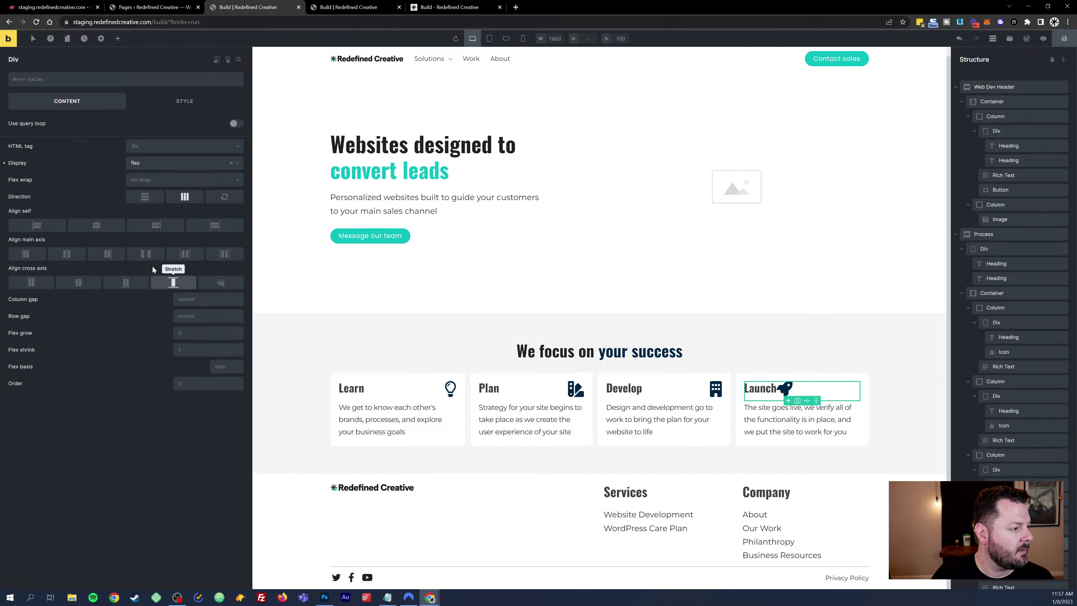
left_click(146, 253)
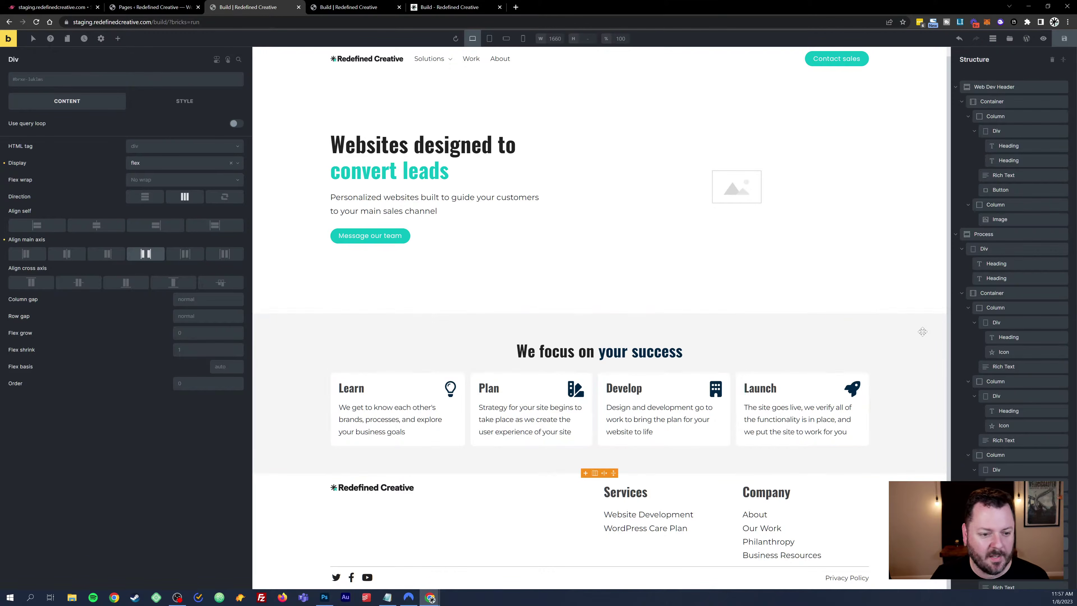
Step: Save the Build page and exit the builder to the staging site's homepage
left_click(930, 325)
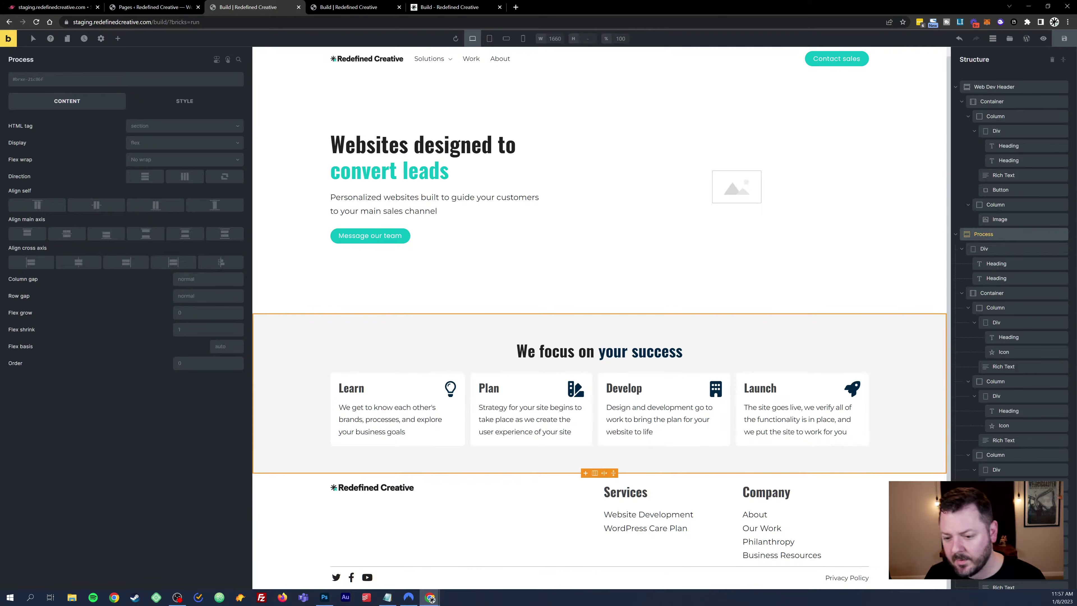
scroll(584, 353, "up", 1)
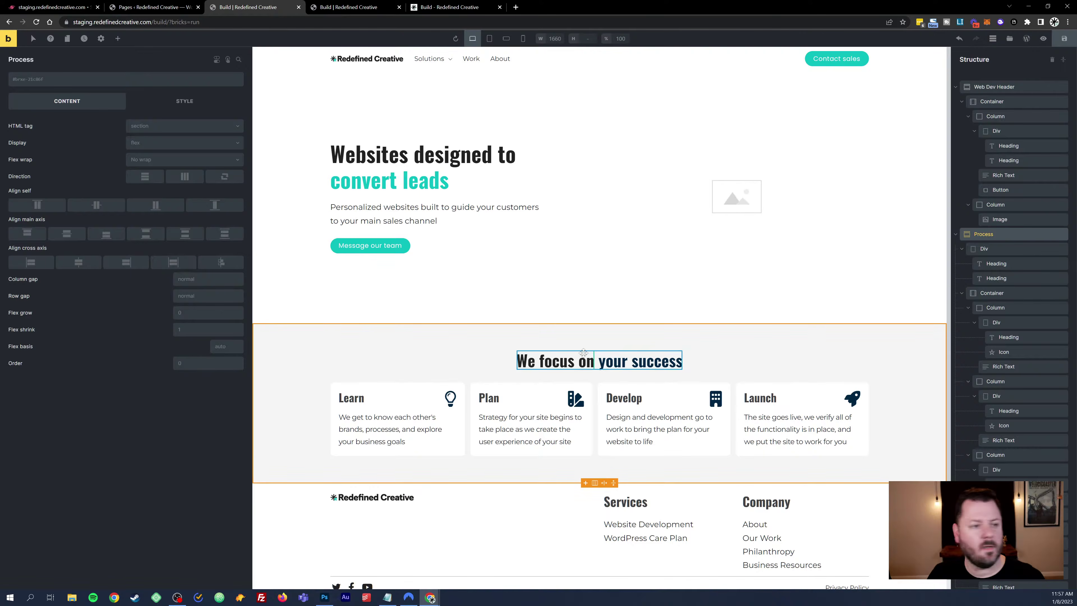
key("ctrl+s")
scroll(696, 252, "down", 1)
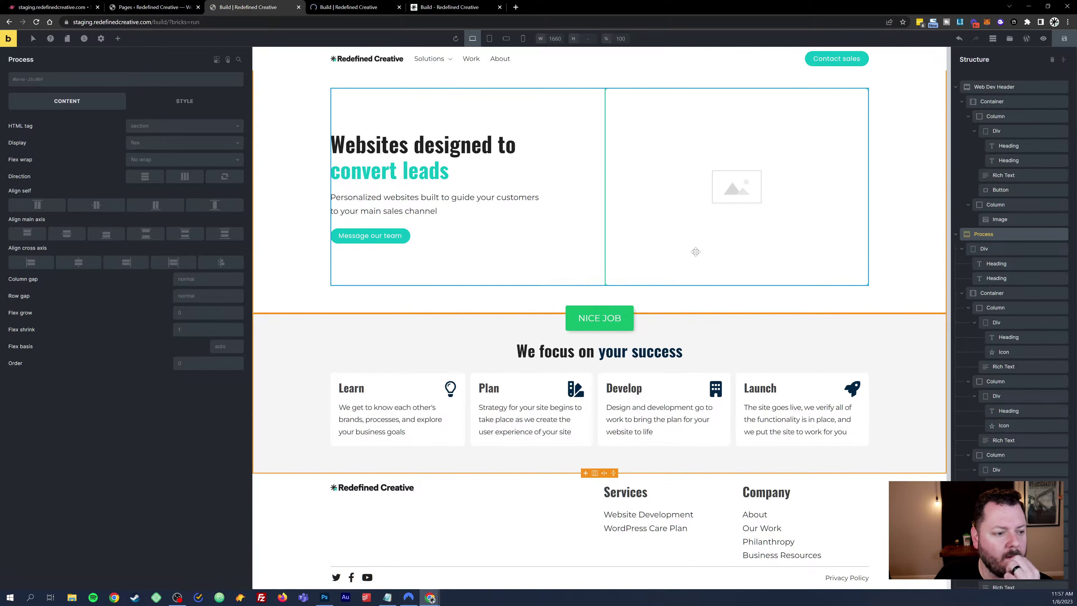
left_click(1026, 41)
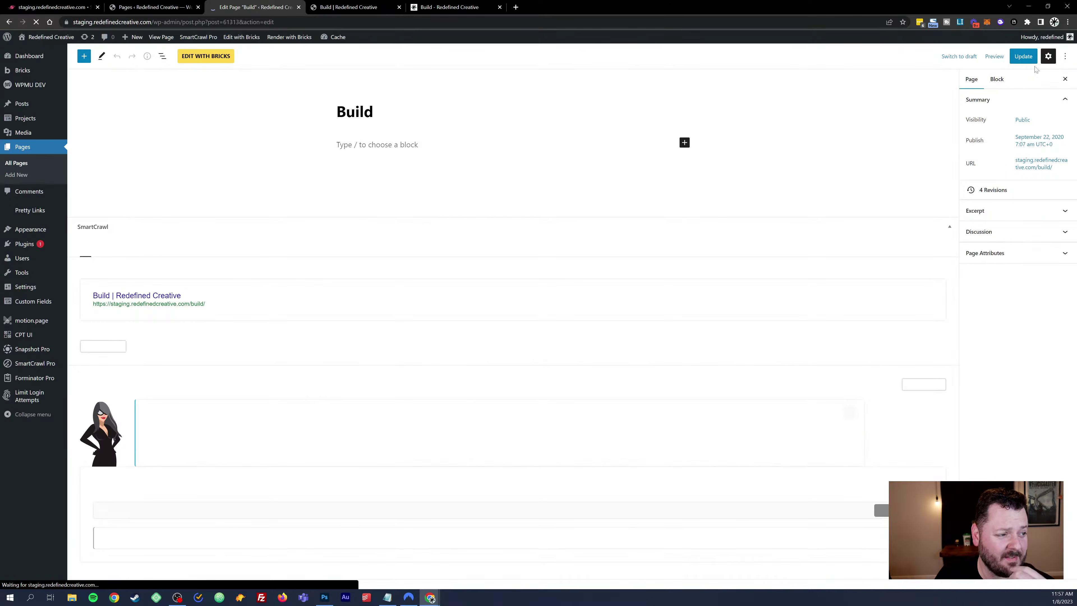
left_click(48, 37)
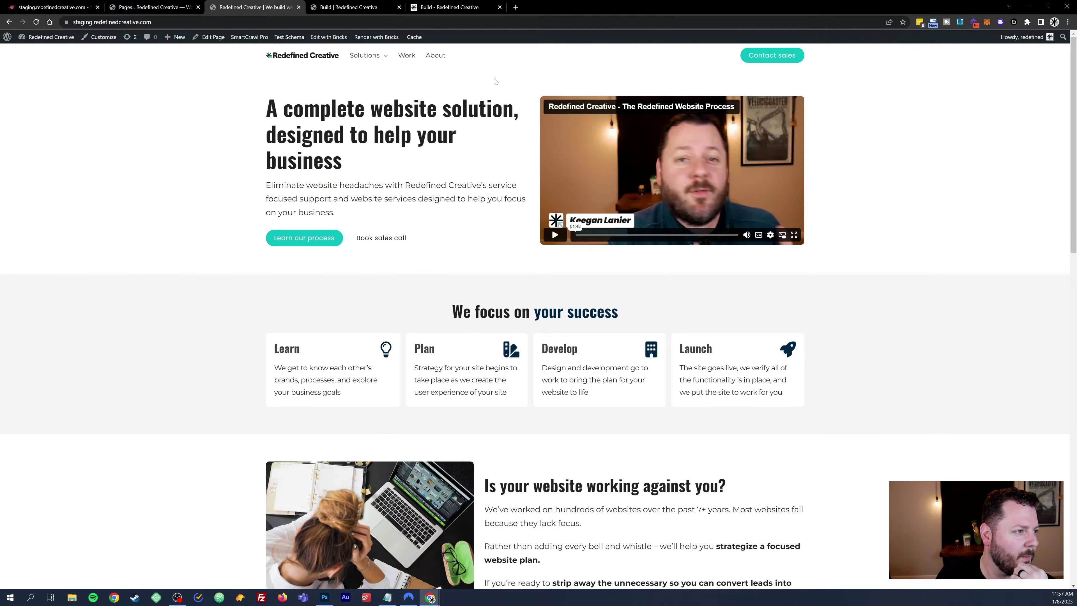
Step: Review the staging homepage's sections from the process cards down to the footer and return to its header
scroll(959, 281, "down", 5)
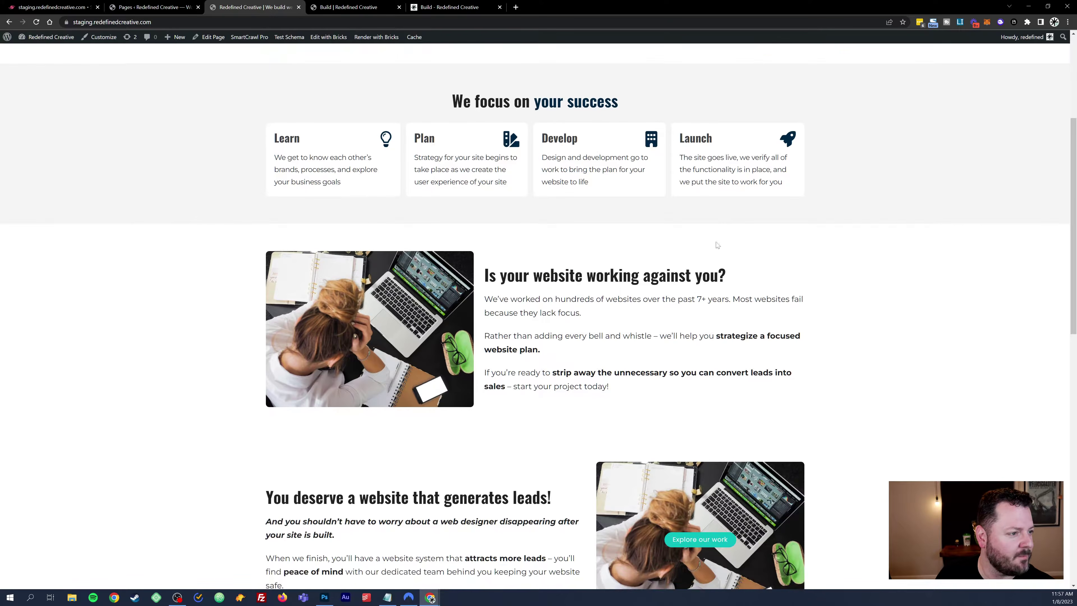
scroll(718, 245, "down", 10)
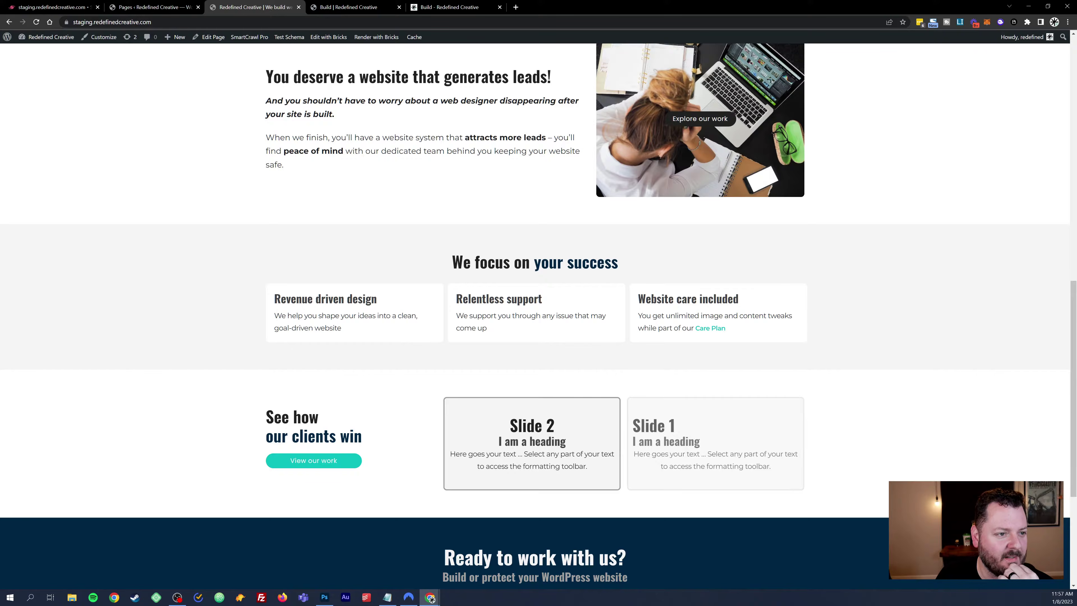
scroll(783, 167, "down", 5)
scroll(782, 166, "up", 8)
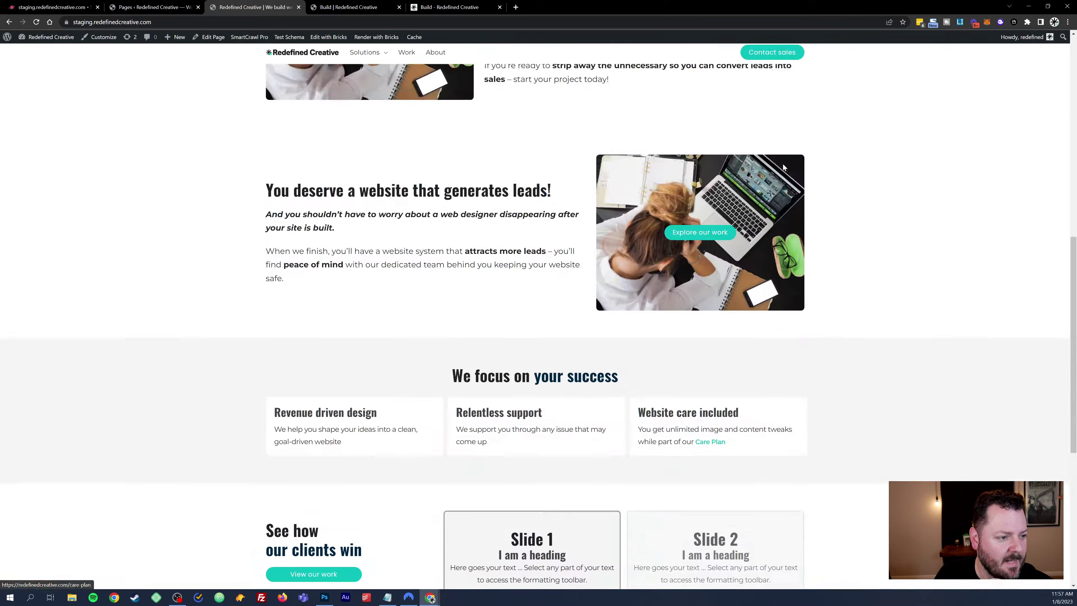
scroll(785, 172, "up", 12)
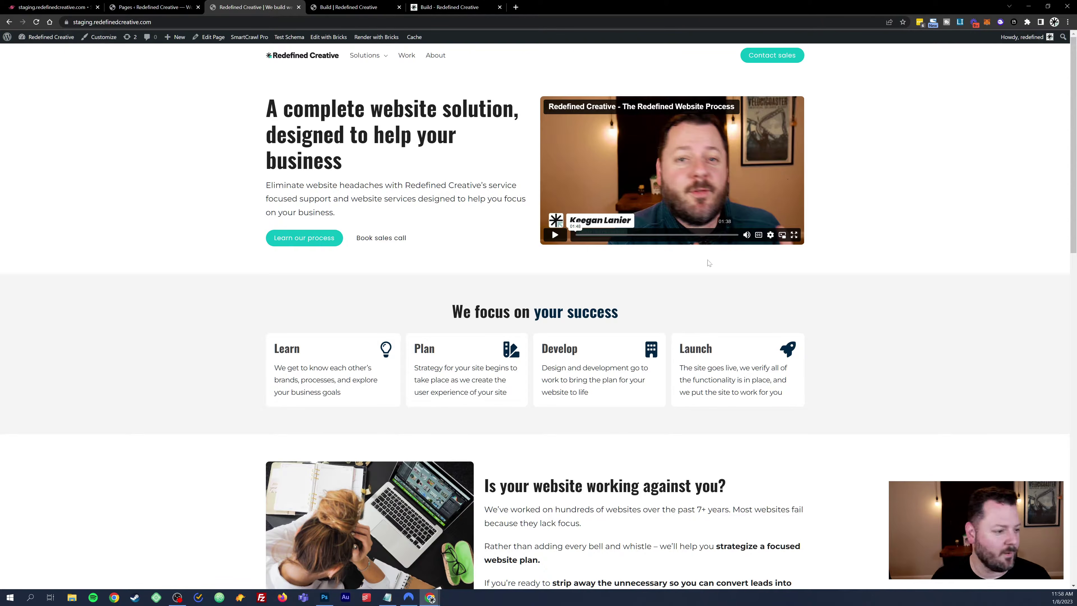
scroll(835, 246, "down", 15)
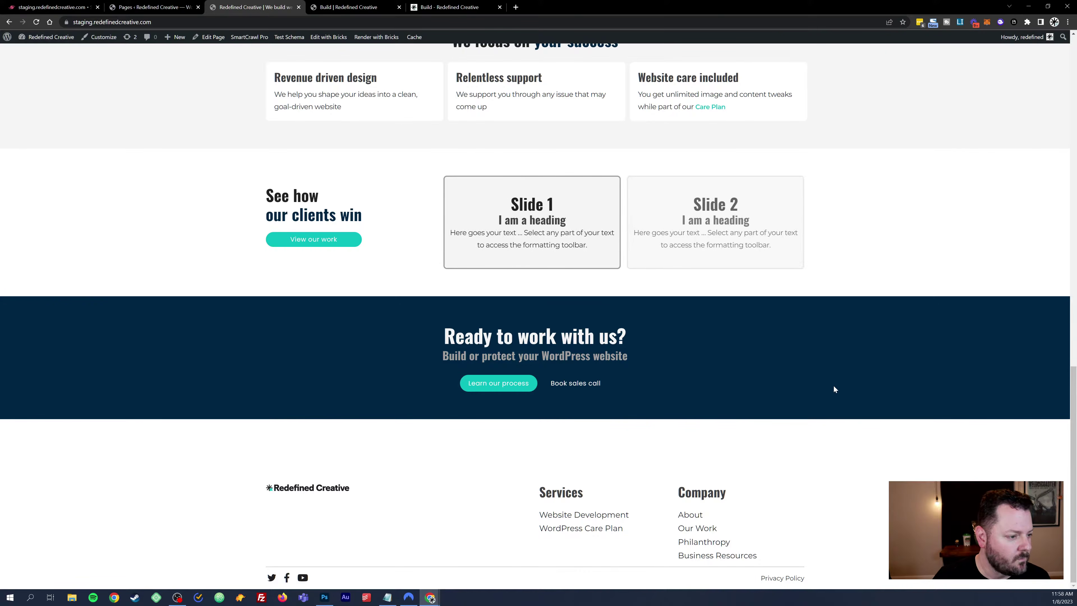
scroll(833, 385, "up", 10)
scroll(842, 400, "up", 5)
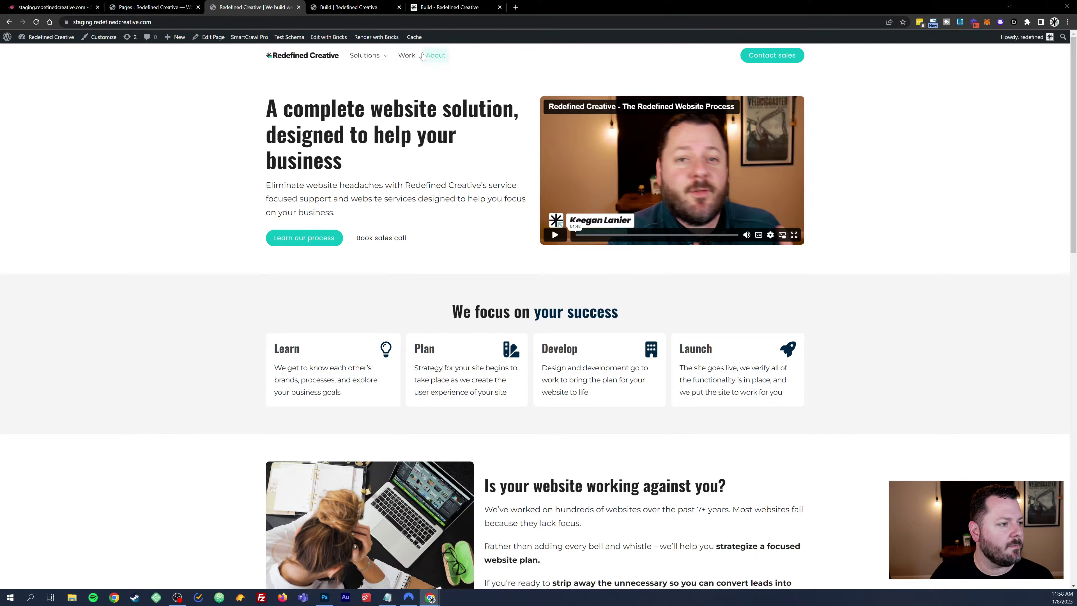
Step: Open the staging Website Development page and examine its guided process cards and contact form section
mouse_move(365, 57)
left_click(389, 76)
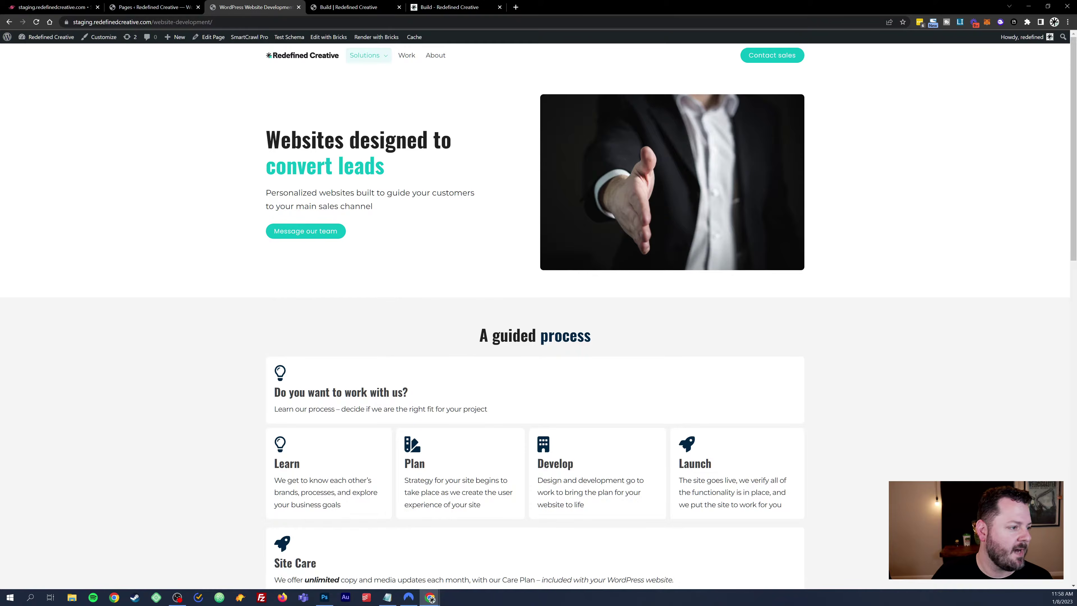
scroll(481, 238, "down", 8)
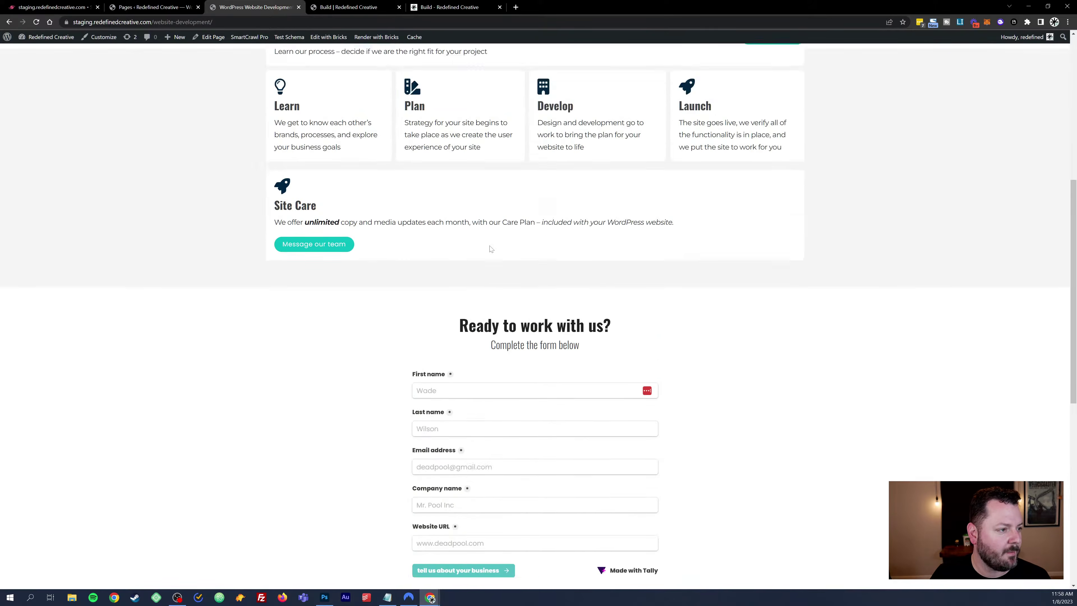
scroll(467, 276, "up", 5)
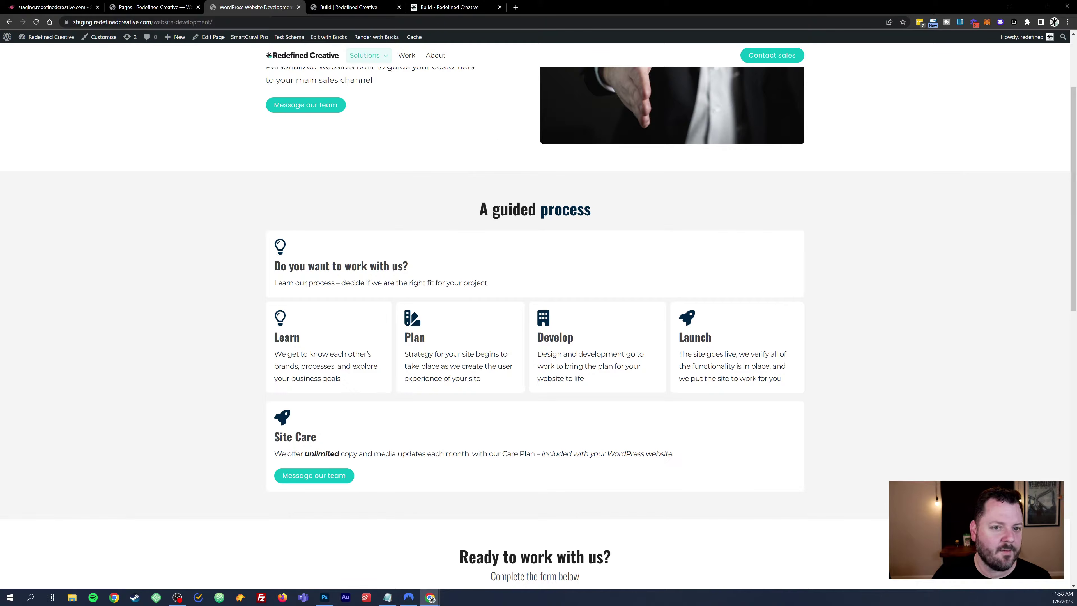
scroll(271, 120, "down", 3)
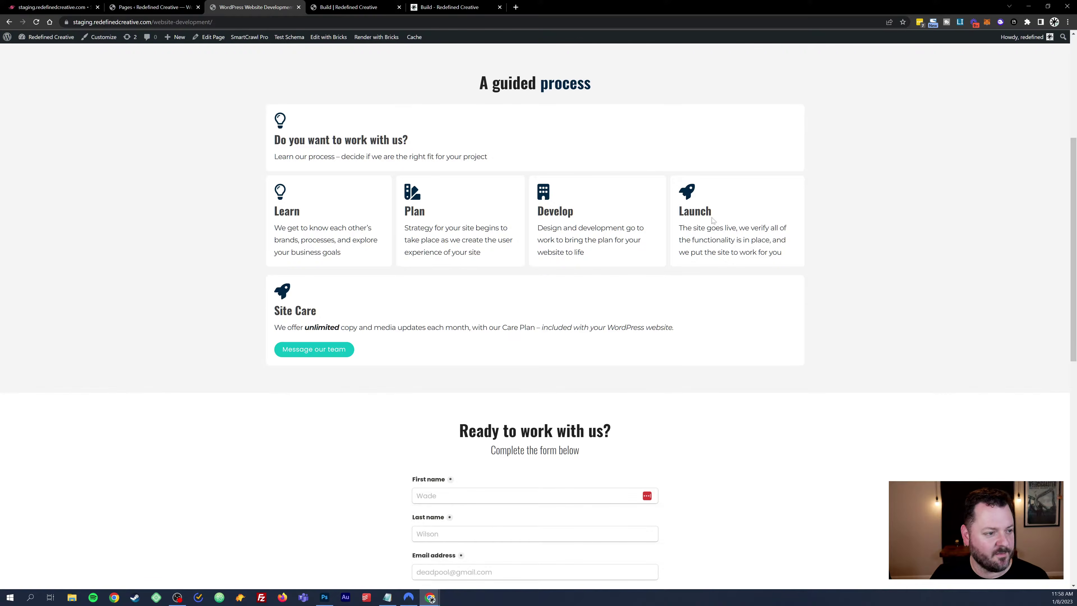
scroll(832, 255, "down", 6)
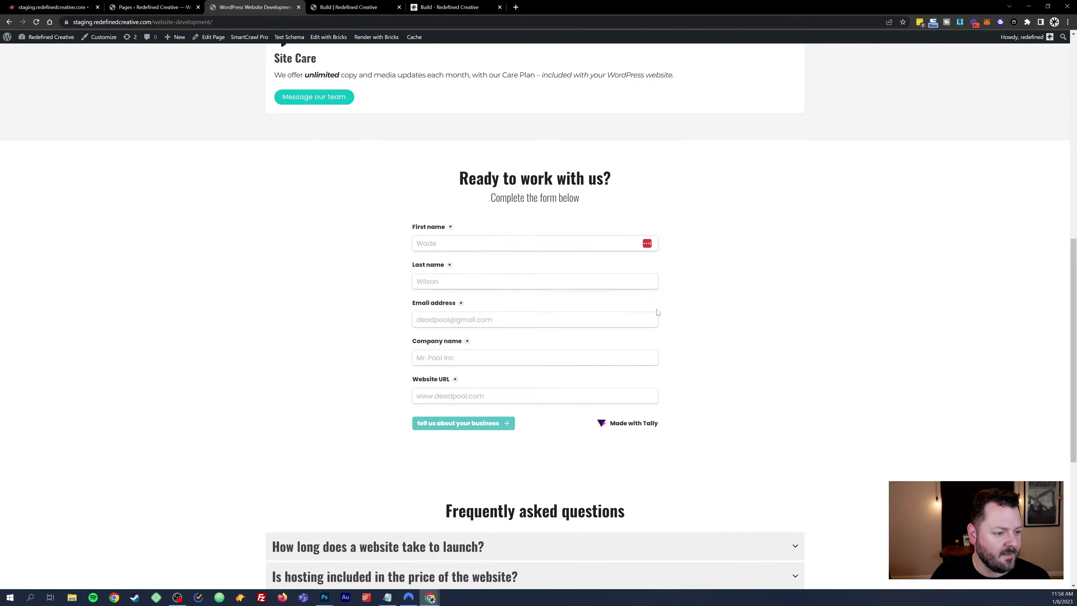
Step: Test expanding and collapsing the first two FAQ questions on the staging Website Development page and return to its header
scroll(757, 353, "down", 7)
left_click(785, 254)
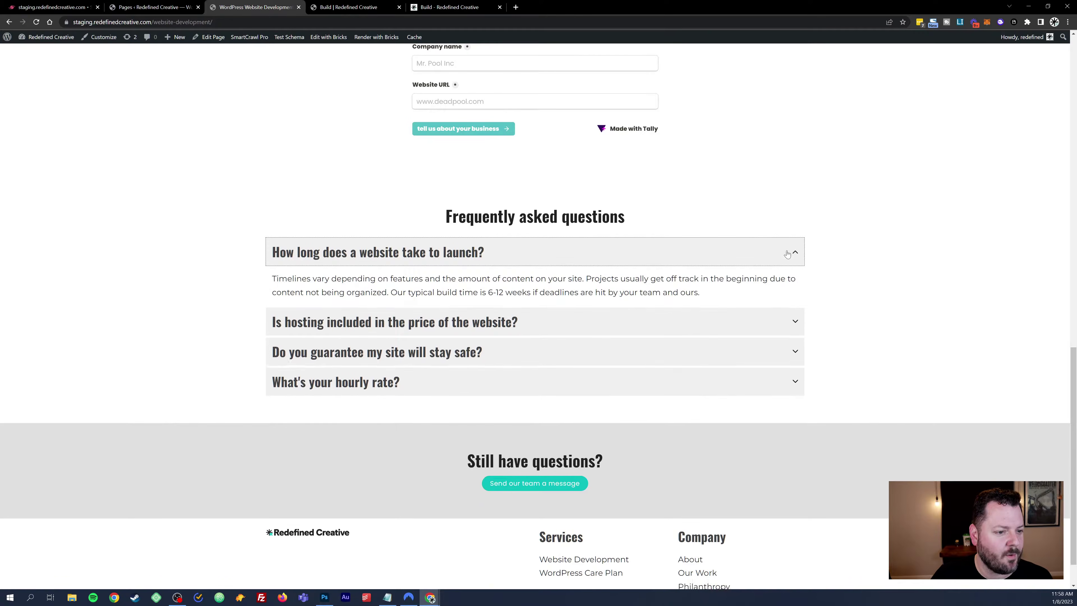
left_click(787, 255)
left_click(788, 255)
left_click(784, 324)
left_click(785, 258)
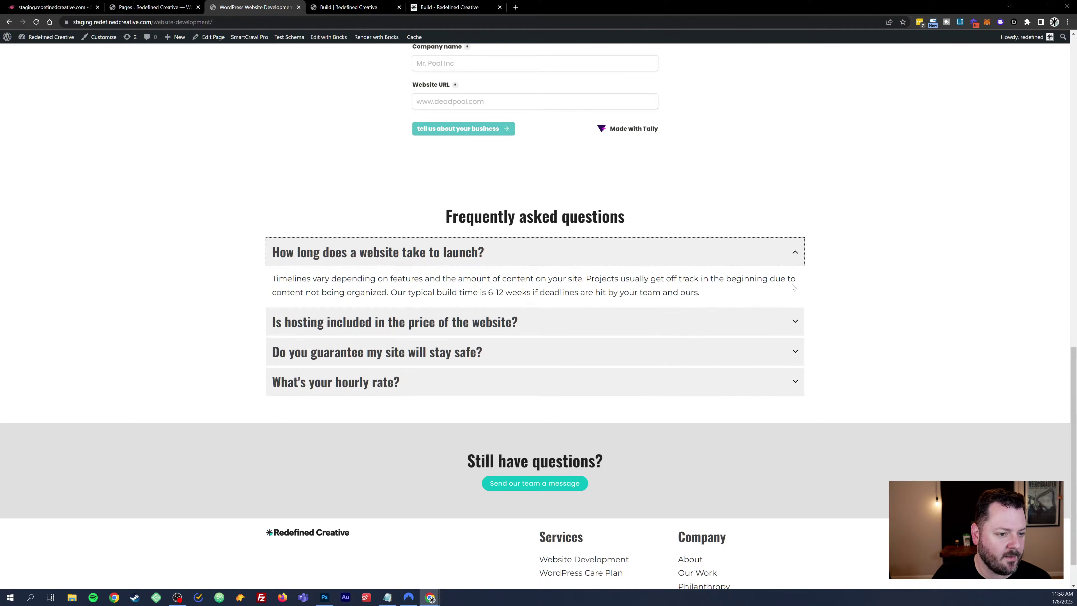
left_click(782, 322)
left_click(777, 254)
left_click(781, 253)
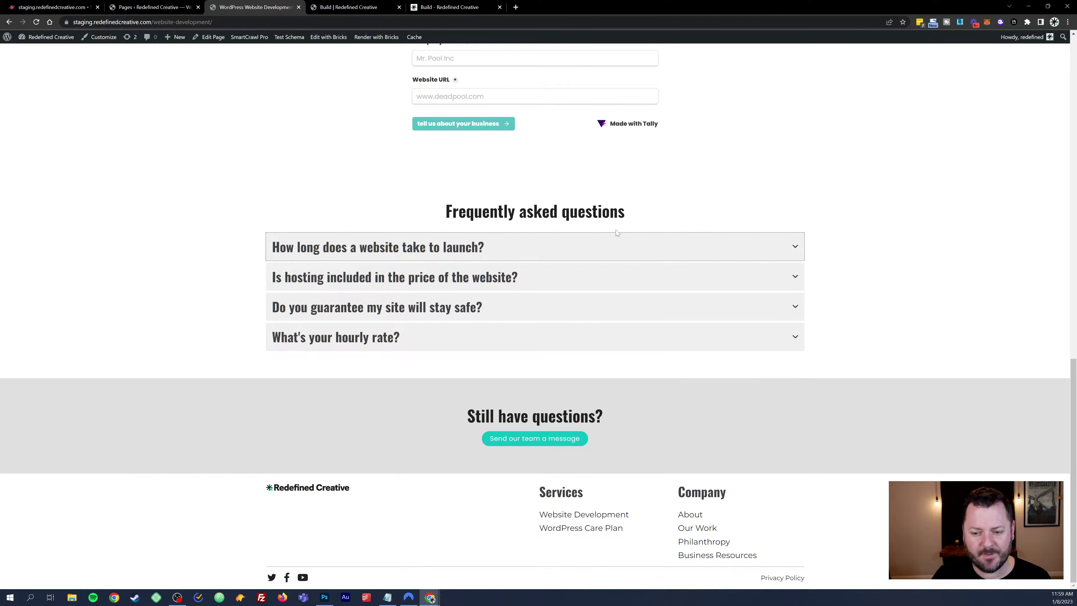
scroll(618, 238, "up", 20)
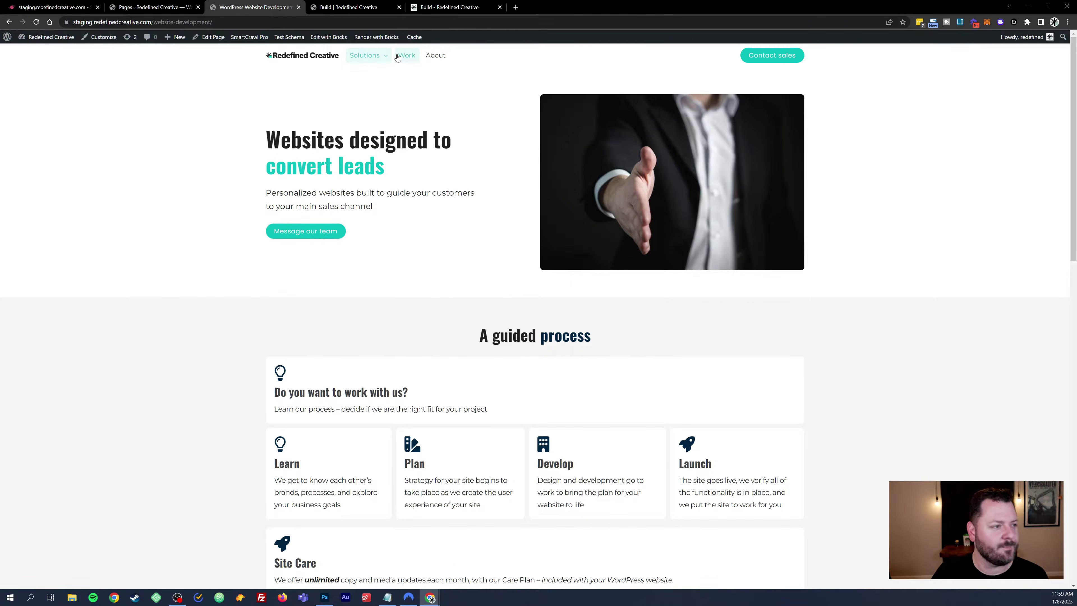
Step: Open the staging Care Plan page and review its benefit, risk and included-services card sections
mouse_move(390, 57)
left_click(387, 102)
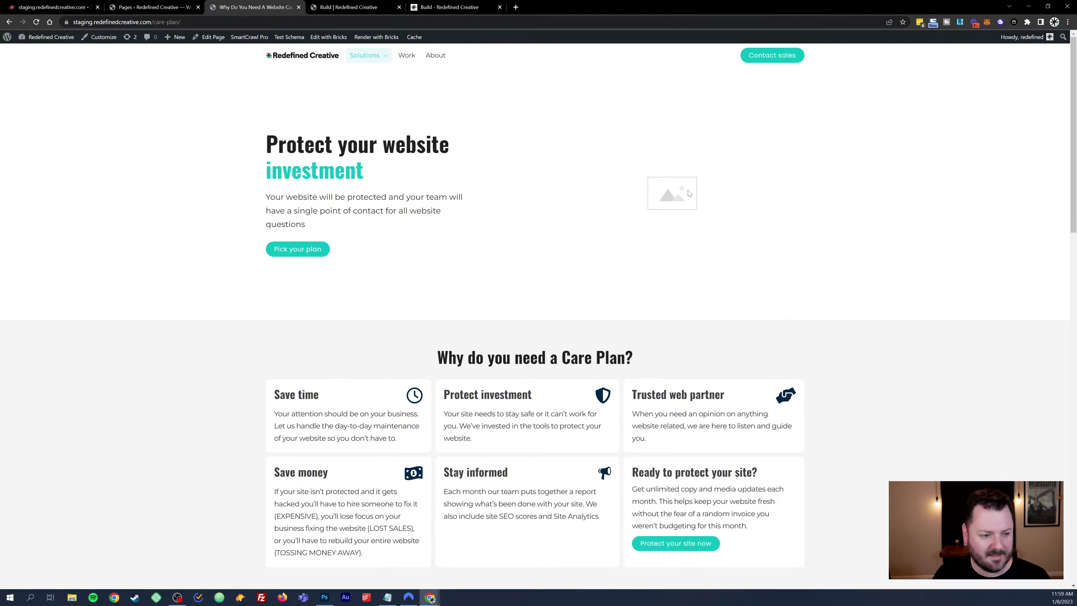
scroll(630, 197, "down", 5)
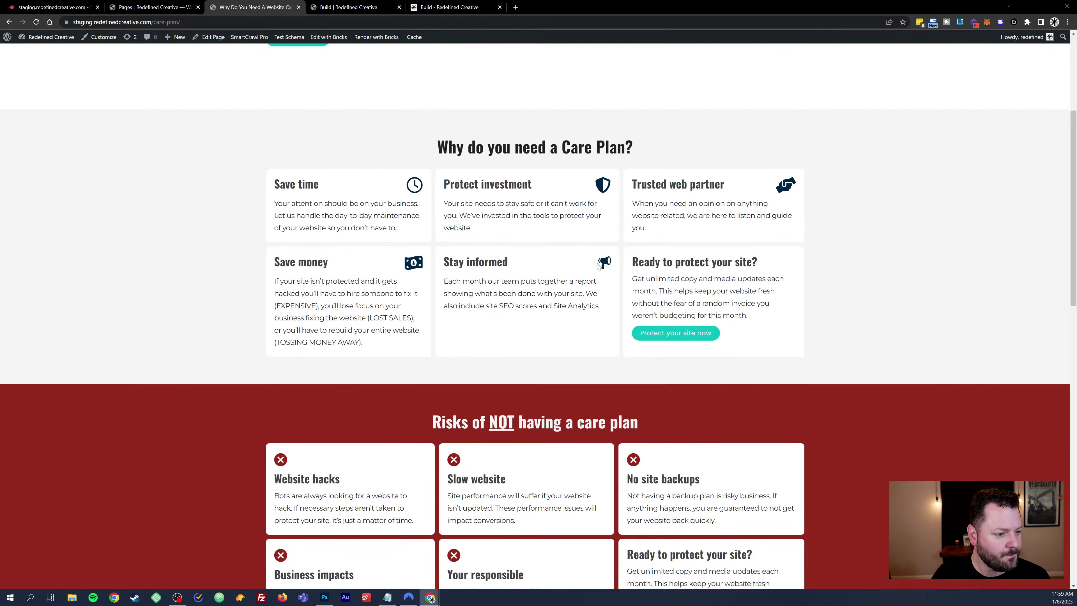
scroll(598, 264, "down", 5)
scroll(679, 260, "down", 6)
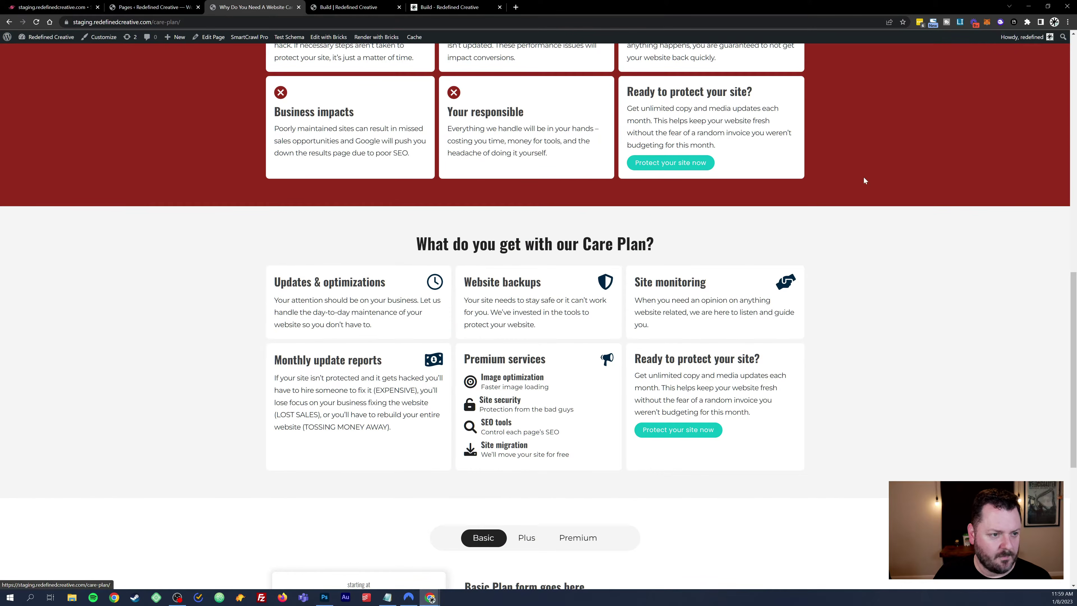
scroll(863, 179, "down", 3)
scroll(863, 178, "up", 5)
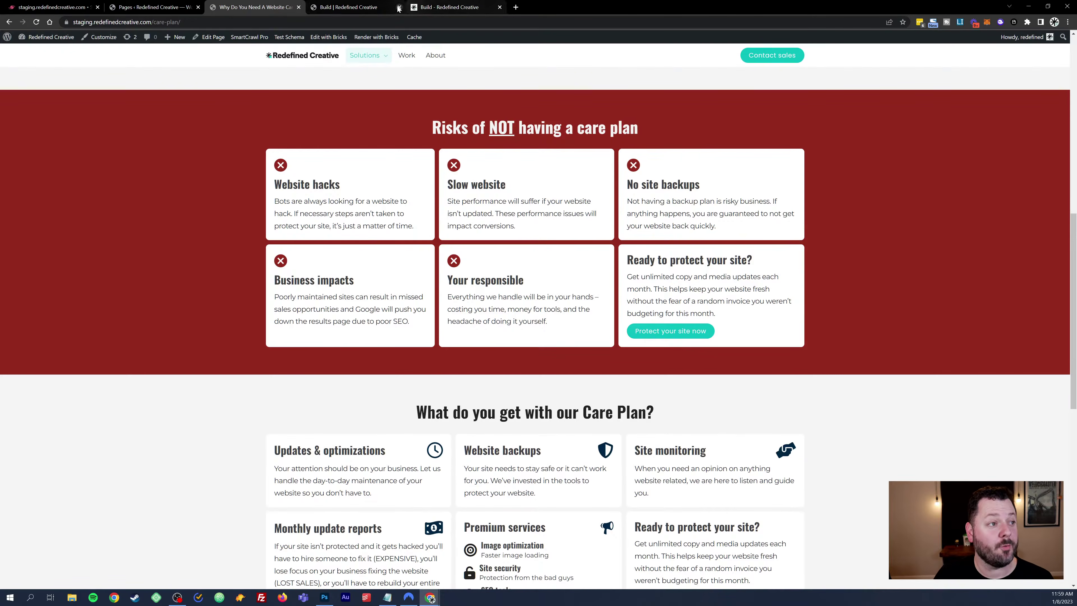
Step: Open the live site's Care Plan page for comparison and bring the staging Care Plan page back to its hero section
left_click(456, 8)
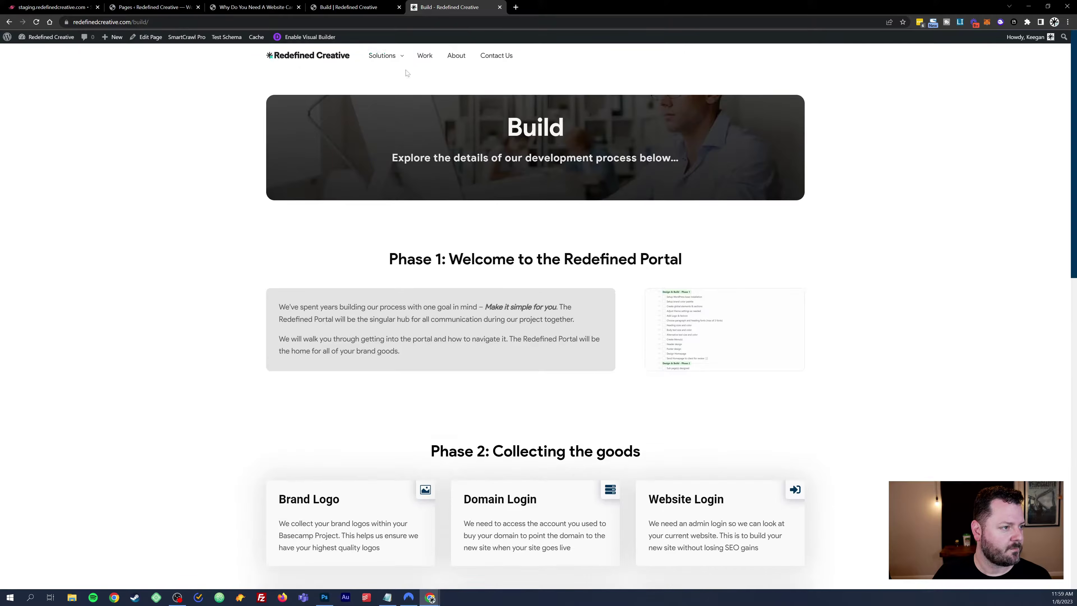
mouse_move(383, 55)
left_click(420, 113)
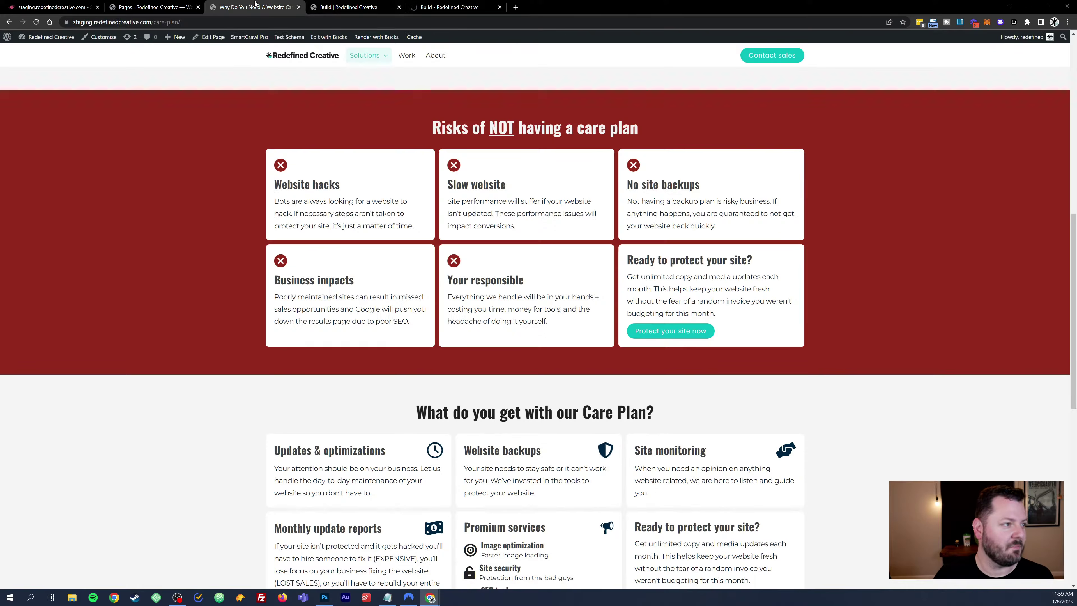
left_click(289, 7)
scroll(443, 203, "up", 10)
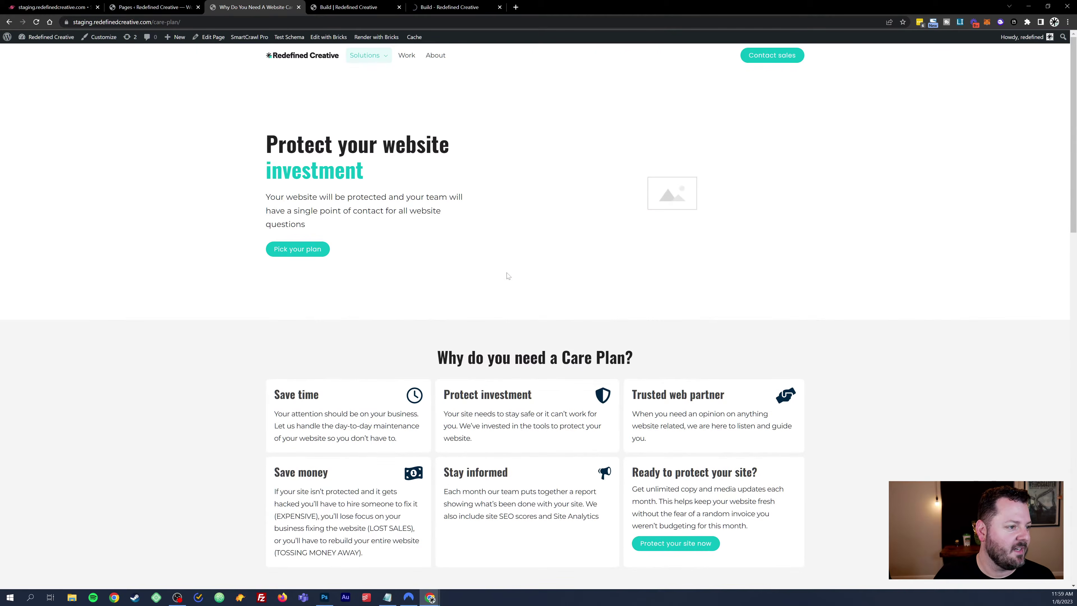
left_click(450, 7)
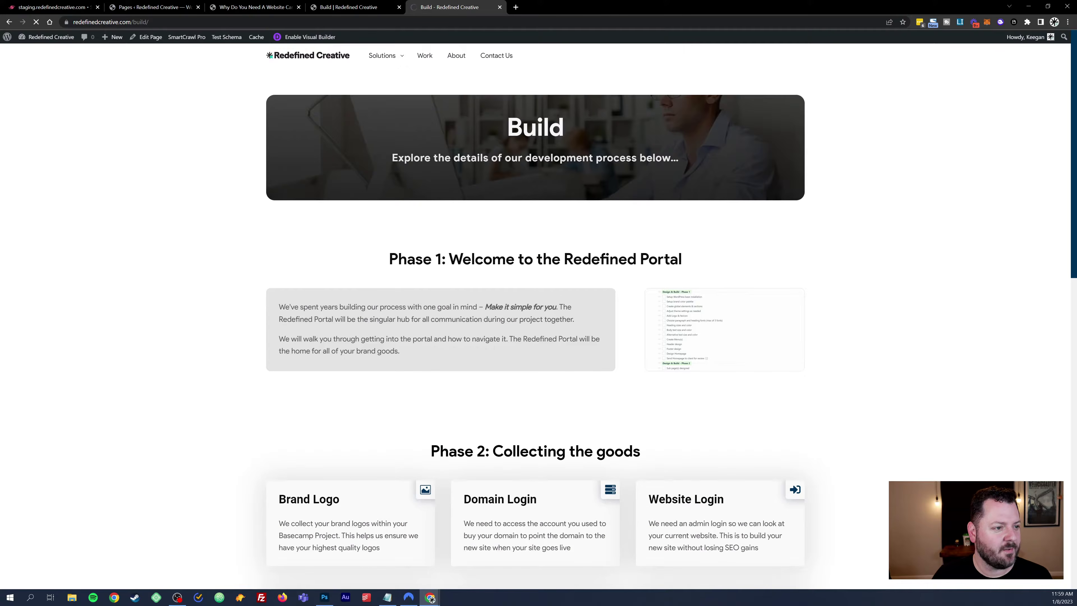
left_click_drag(508, 127, 619, 159)
left_click(658, 168)
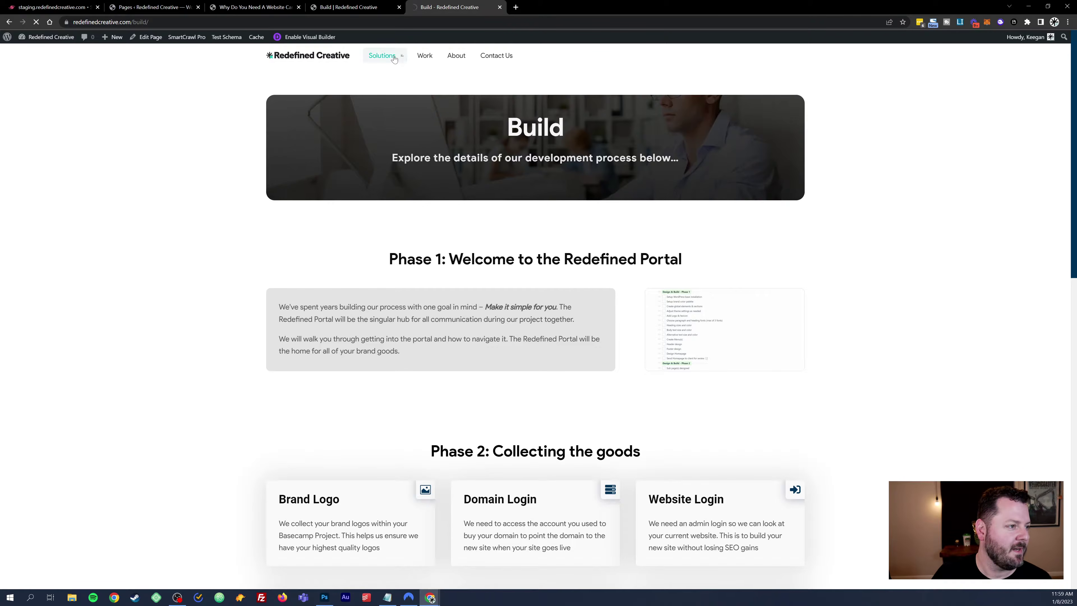
mouse_move(399, 56)
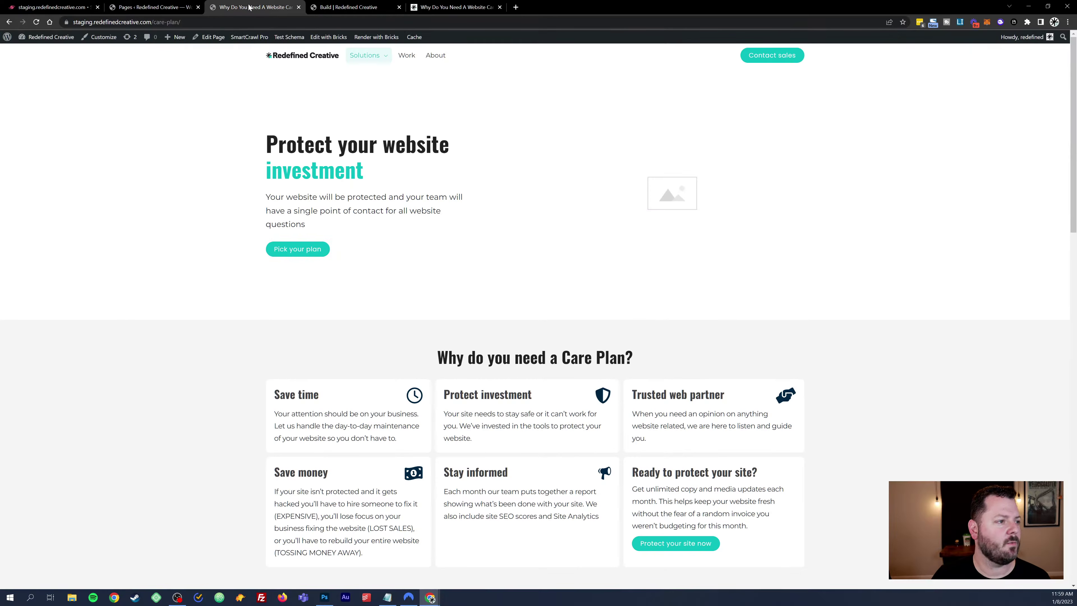
Step: Compare the hero and "Why do you need a Care Plan?" cards on the live and staging Care Plan pages
left_click(455, 5)
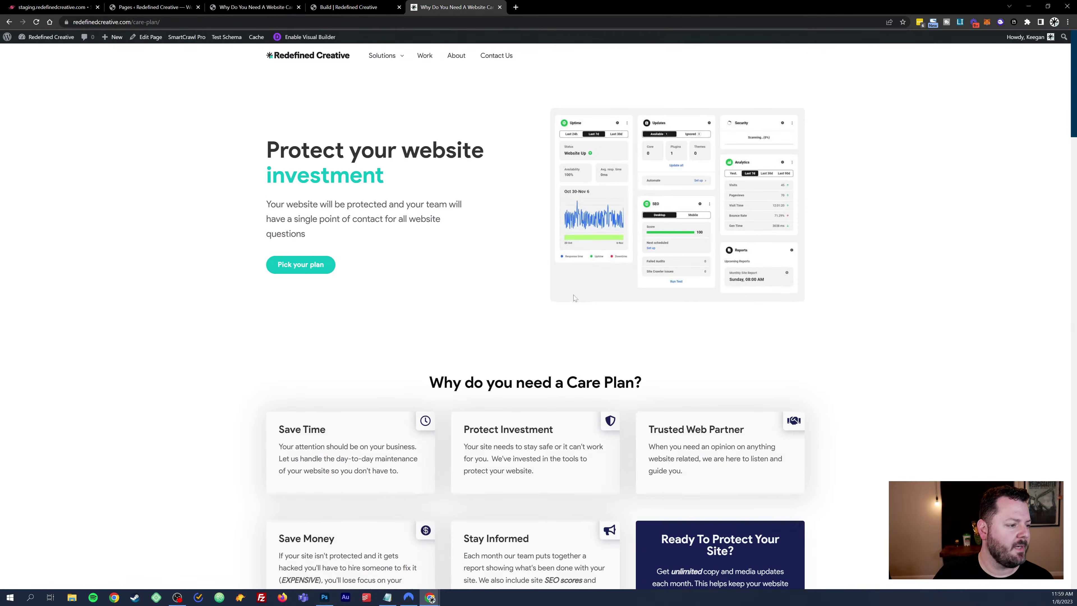
scroll(571, 295, "down", 5)
left_click(254, 7)
scroll(512, 212, "down", 2)
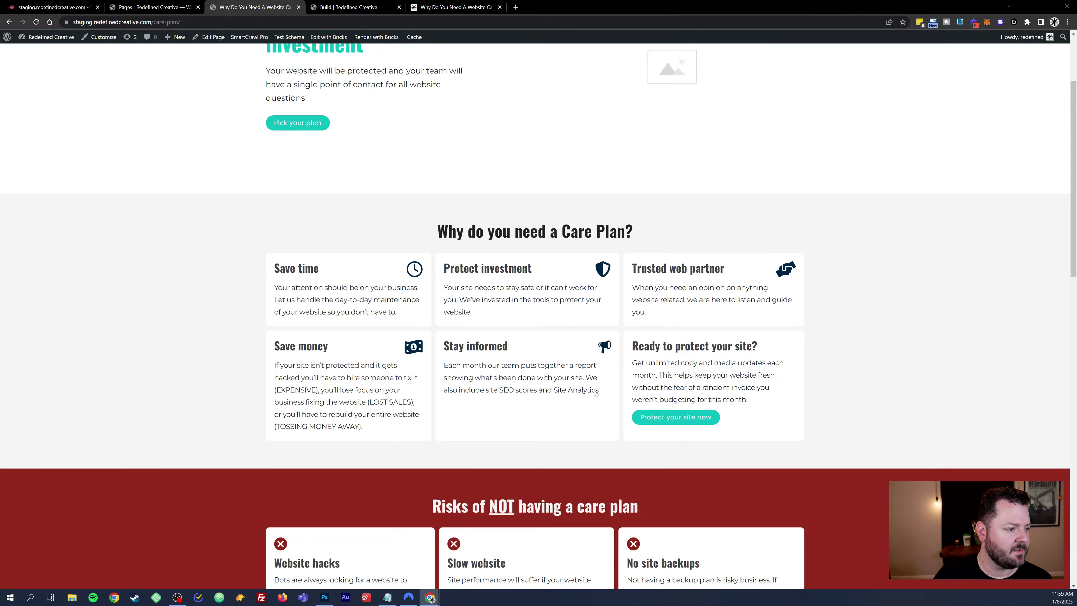
Step: Compare the red risks section and its card icons between the live and staging Care Plan pages
left_click(461, 7)
scroll(548, 203, "down", 15)
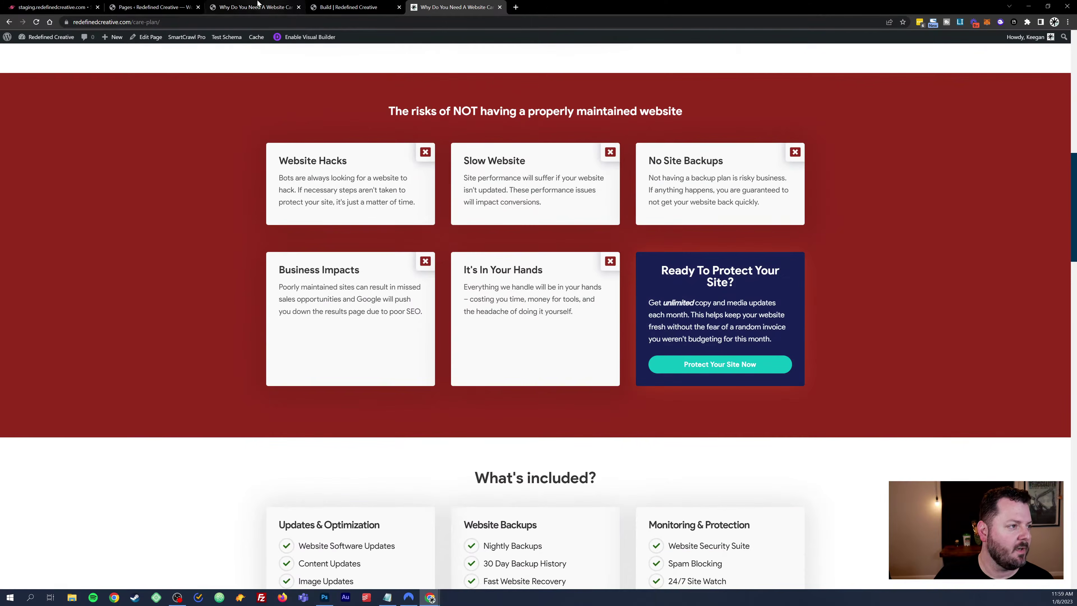
left_click(255, 7)
scroll(463, 238, "down", 9)
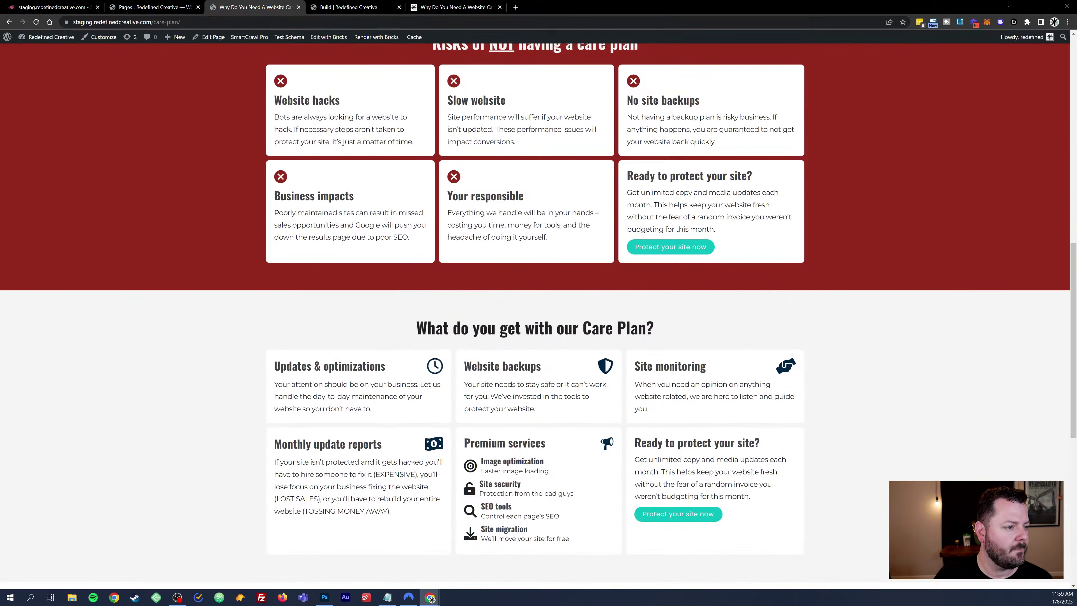
scroll(456, 213, "up", 3)
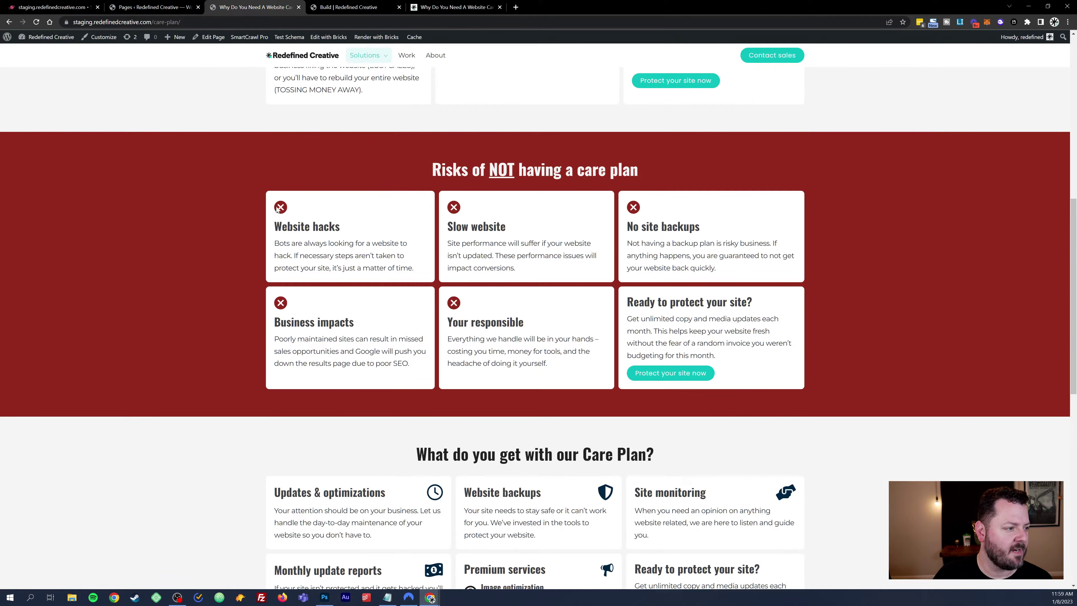
left_click_drag(278, 208, 410, 211)
left_click(343, 237)
left_click(417, 4)
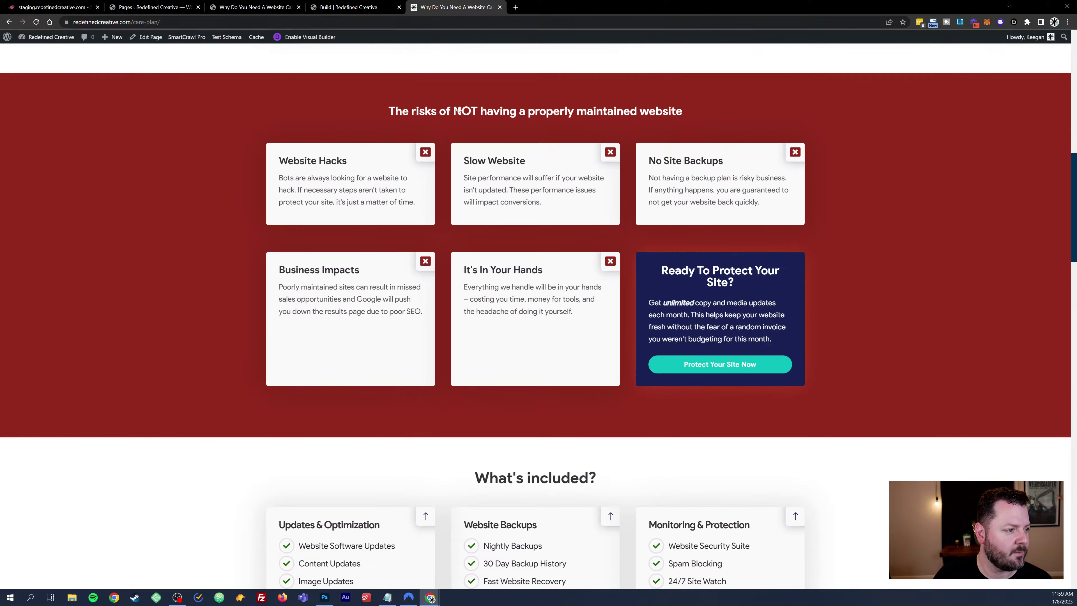
Step: Compare the live "What's included?" cards with the staging "What do you get with our Care Plan?" section
scroll(724, 246, "down", 5)
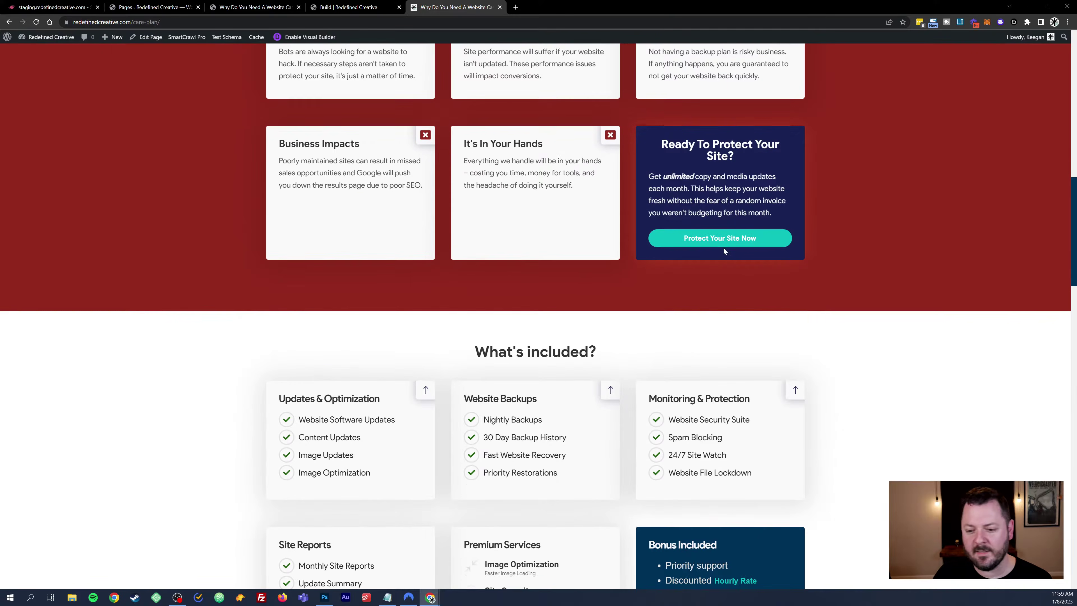
left_click(278, 5)
scroll(535, 297, "down", 5)
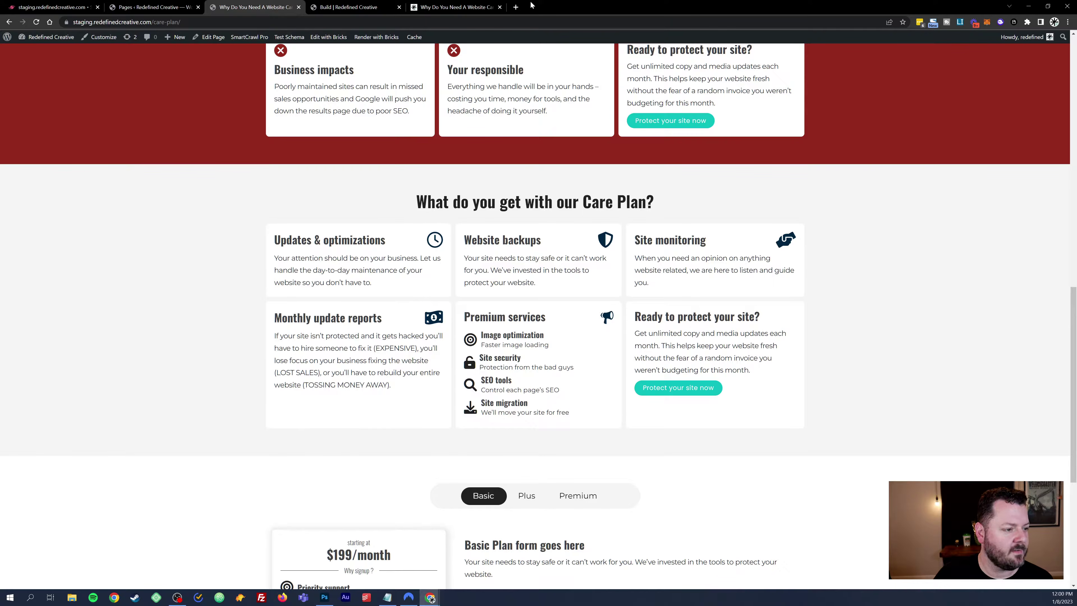
left_click(458, 6)
scroll(532, 364, "down", 8)
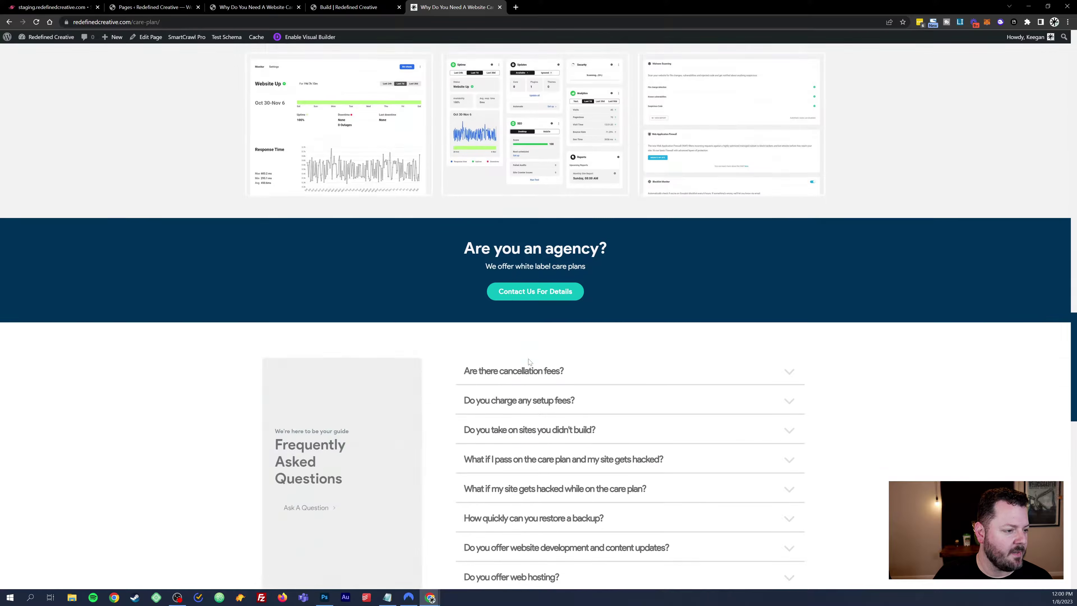
Step: Examine the Basic, Plus and Premium options in the live Care Plan page's "Pick your plan" section
scroll(511, 333, "down", 10)
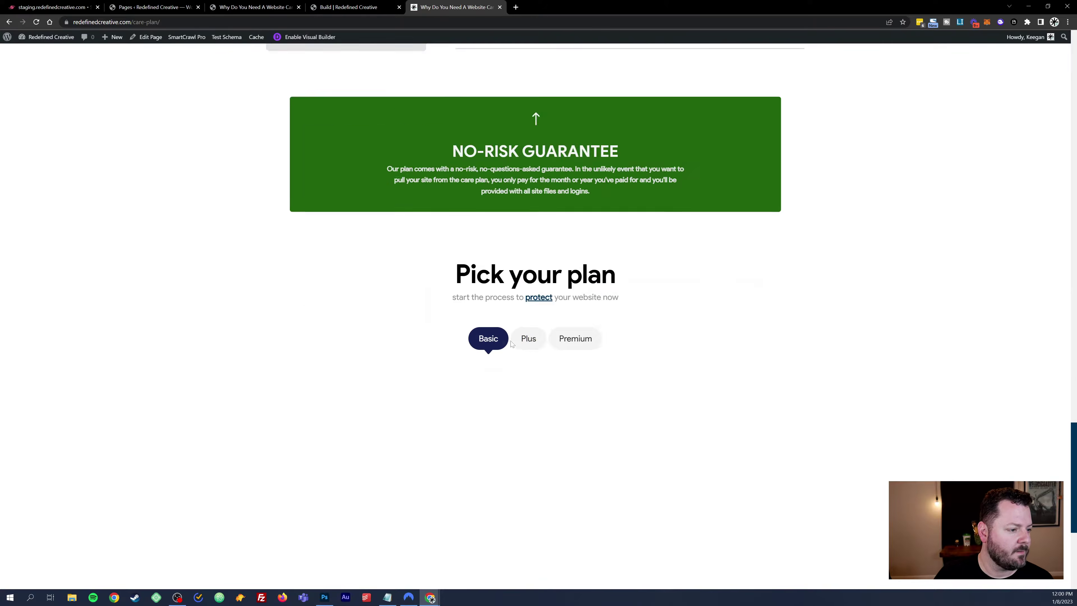
scroll(370, 264, "down", 3)
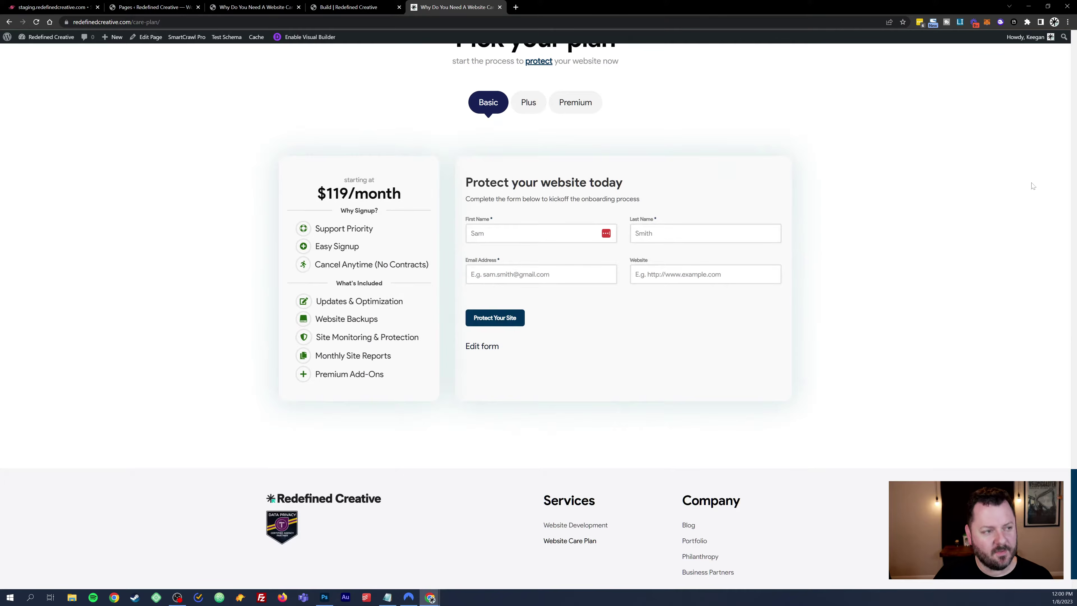
scroll(975, 179, "up", 2)
left_click(537, 190)
left_click(589, 188)
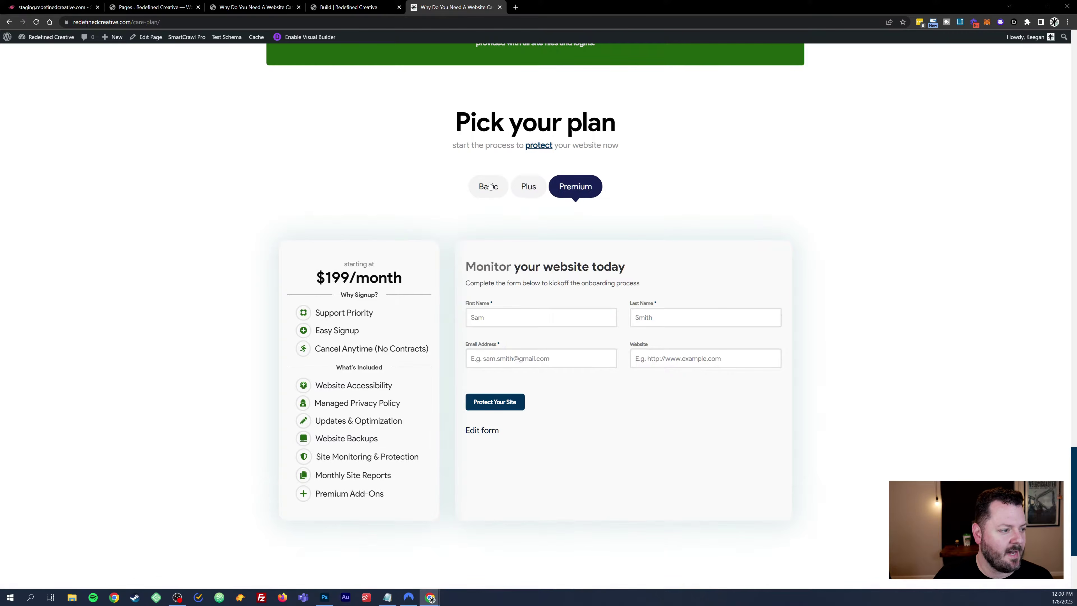
left_click(490, 188)
left_click(531, 189)
left_click(586, 190)
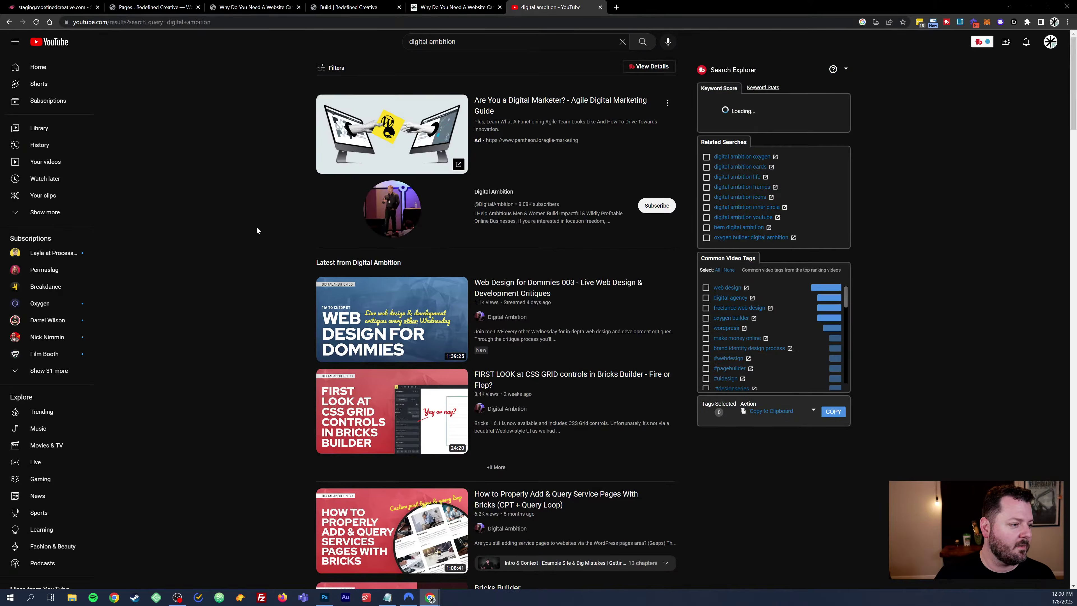
Step: Open the Digital Ambition channel from the YouTube search results, subscribe to it and look over its videos
left_click(480, 193)
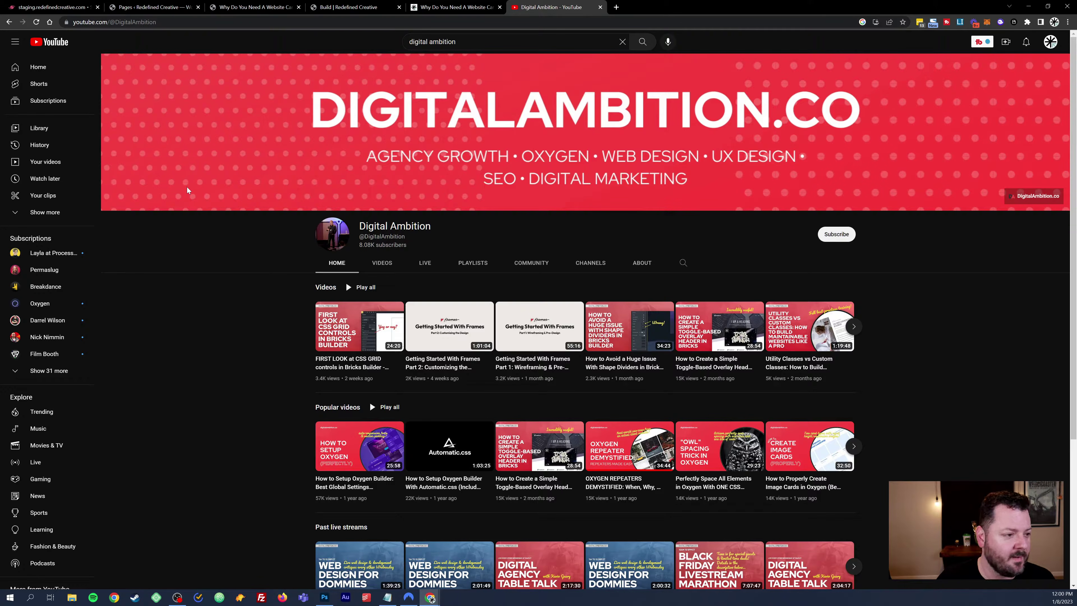
left_click(836, 233)
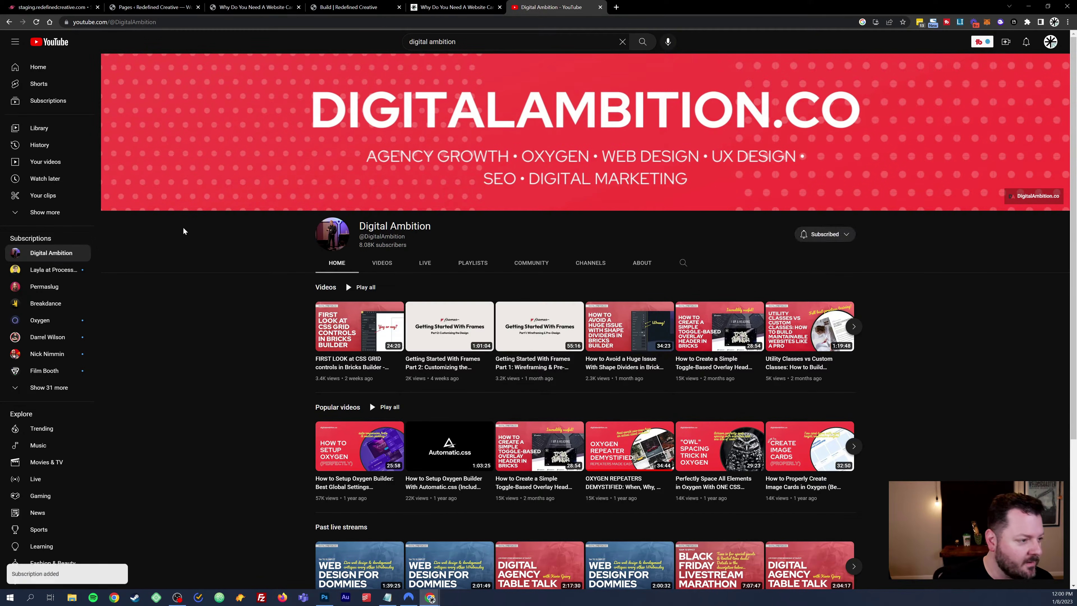
scroll(280, 389, "down", 4)
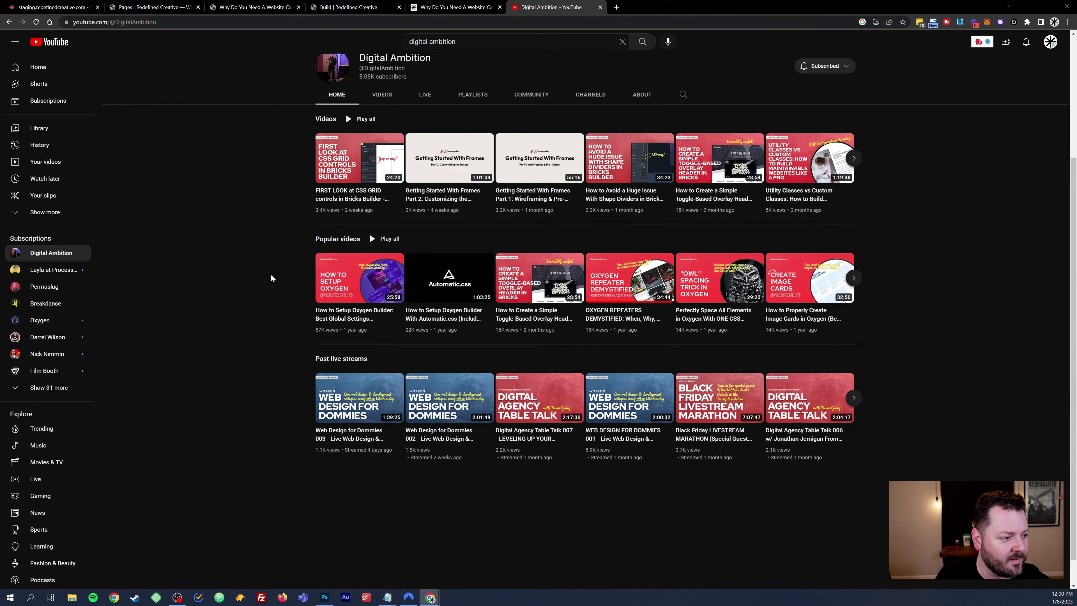
scroll(308, 378, "up", 4)
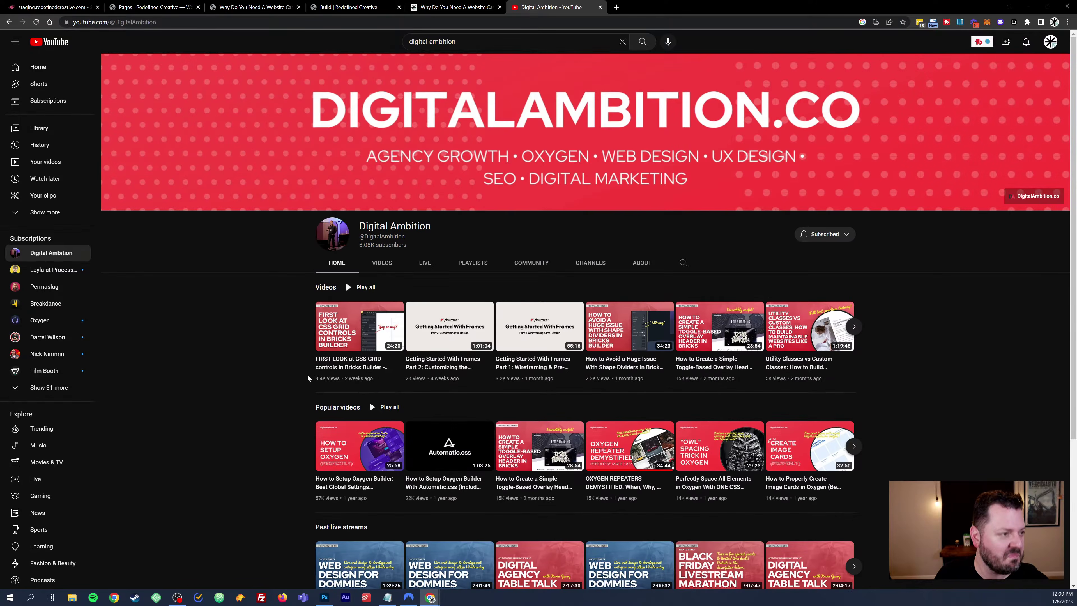
Step: Search YouTube for "design by cracka" and open the Design with Cracka channel
triple_click(433, 42)
type("d")
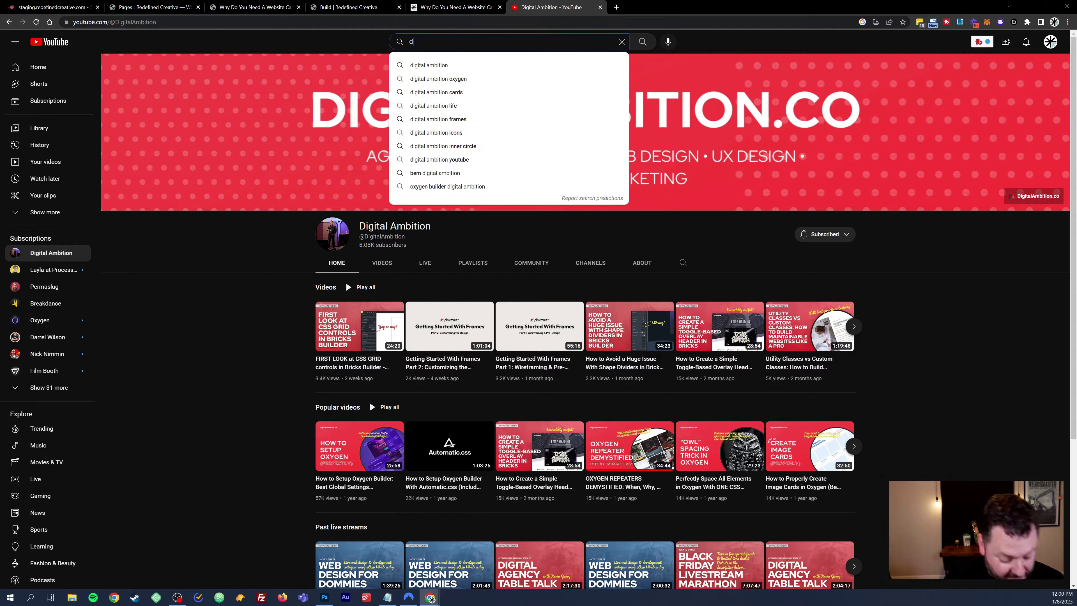
type("esign by crack")
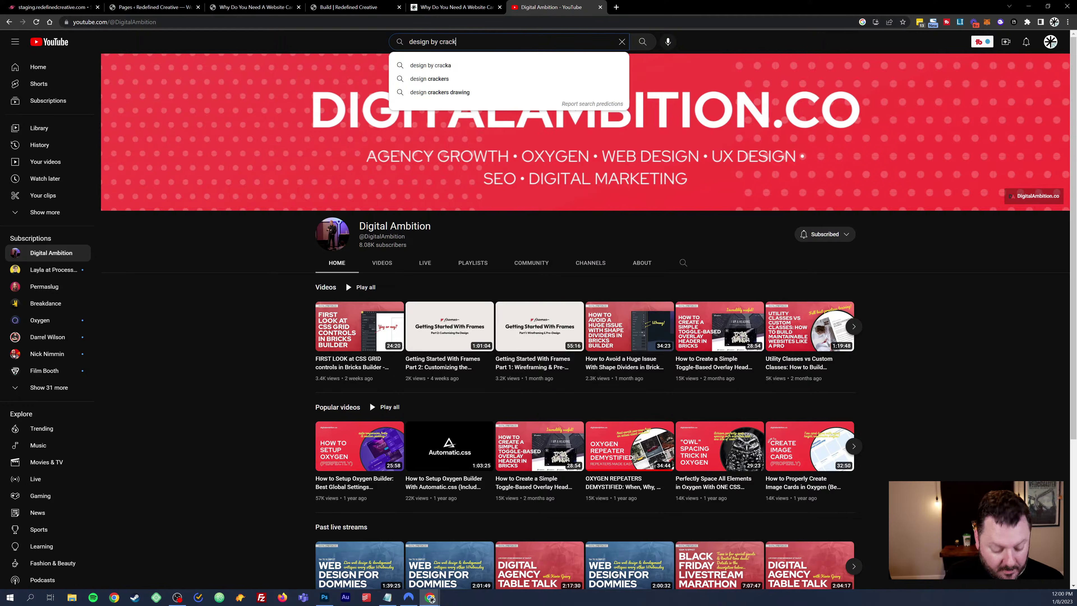
left_click(467, 65)
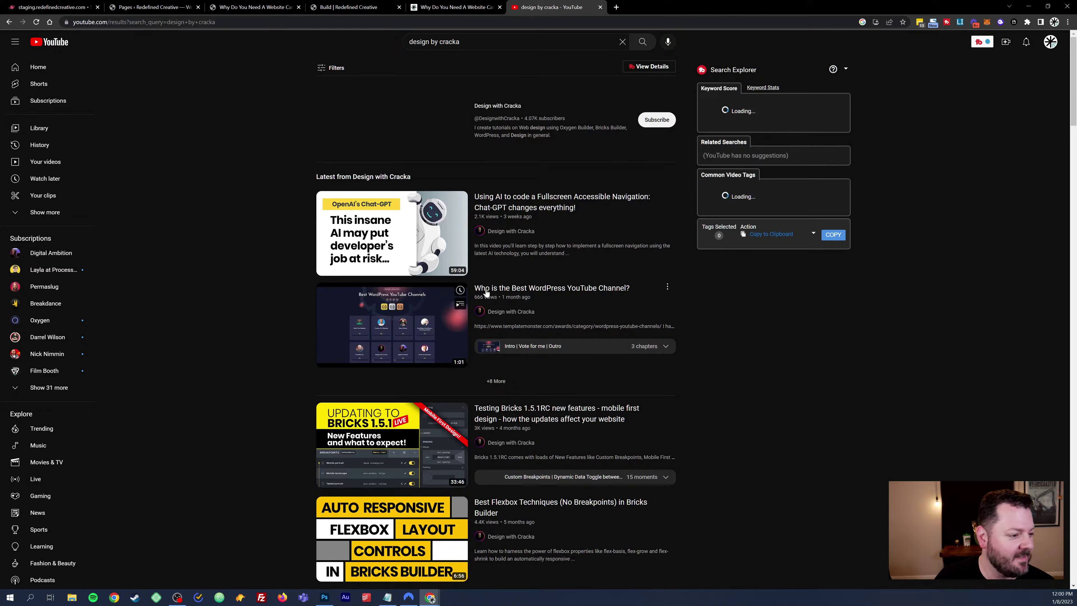
left_click(494, 108)
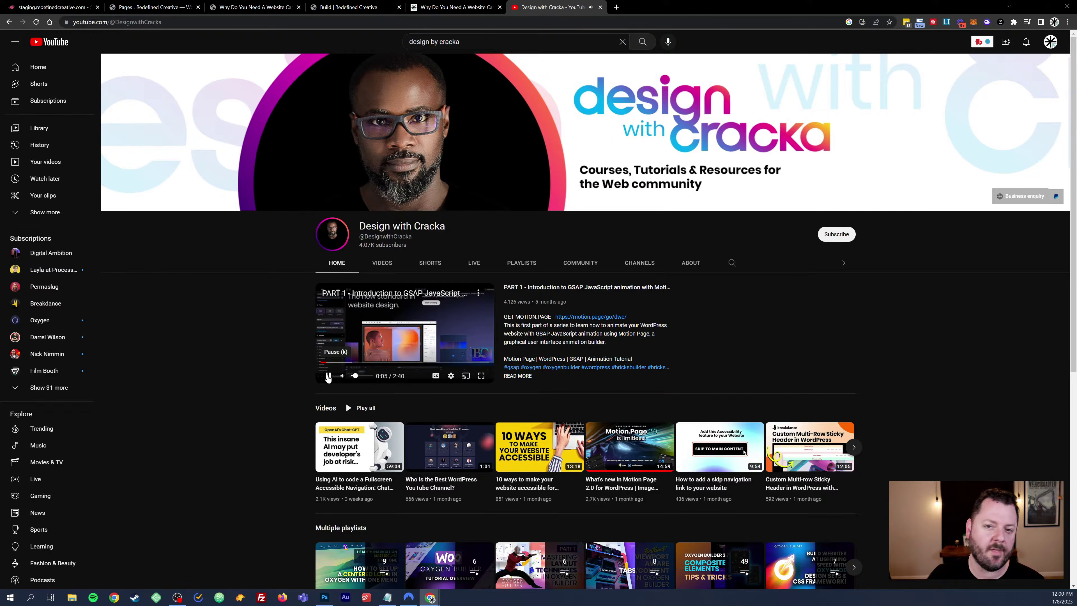
Step: Look over the Design with Cracka channel's videos and playlists, pause its intro video and close the channel
scroll(250, 428, "down", 6)
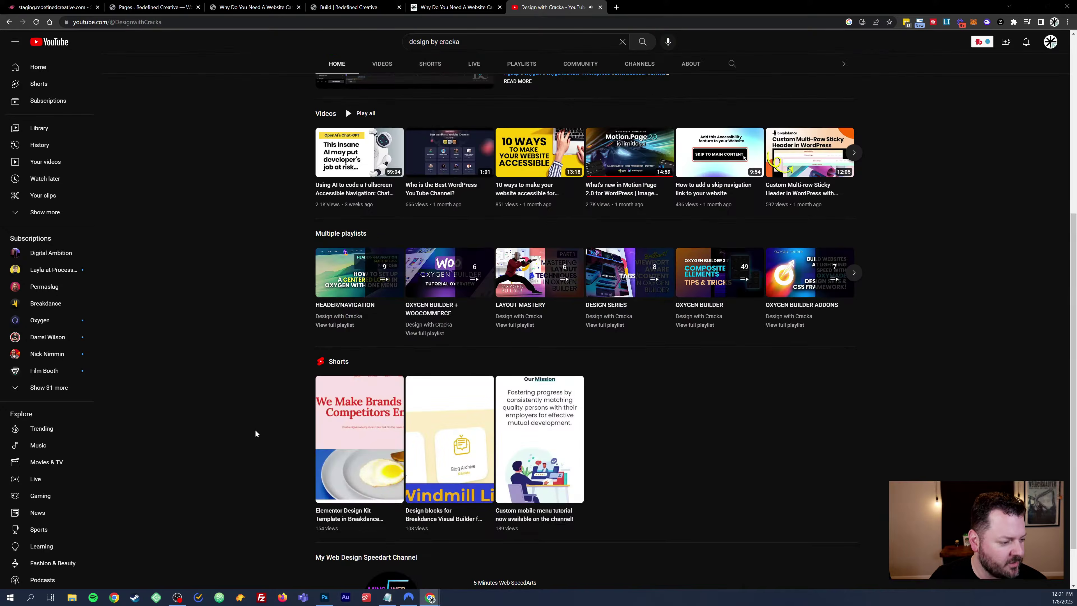
scroll(292, 449, "up", 6)
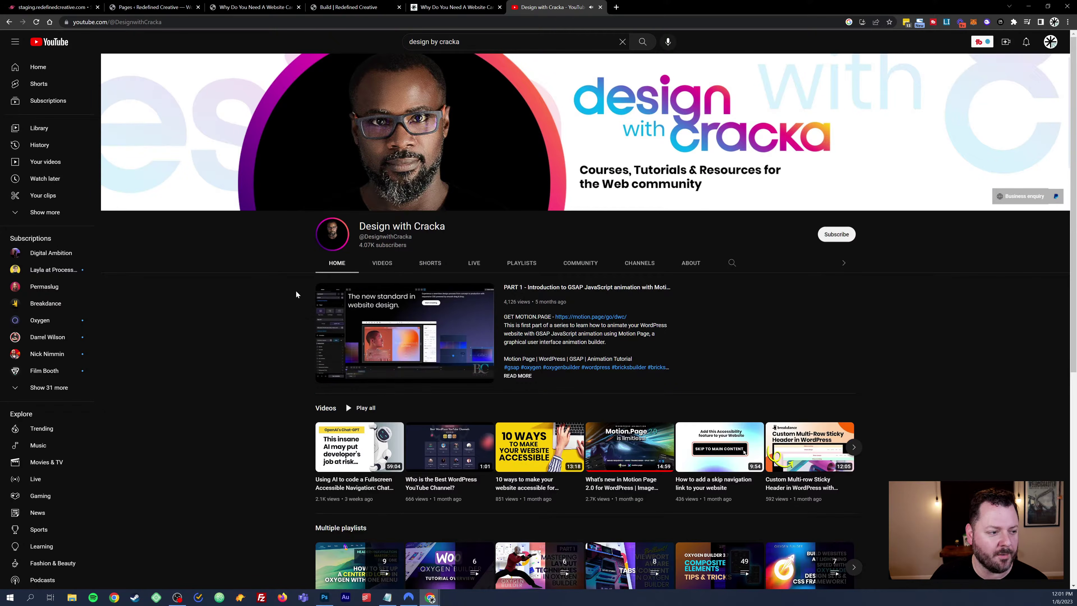
left_click(328, 376)
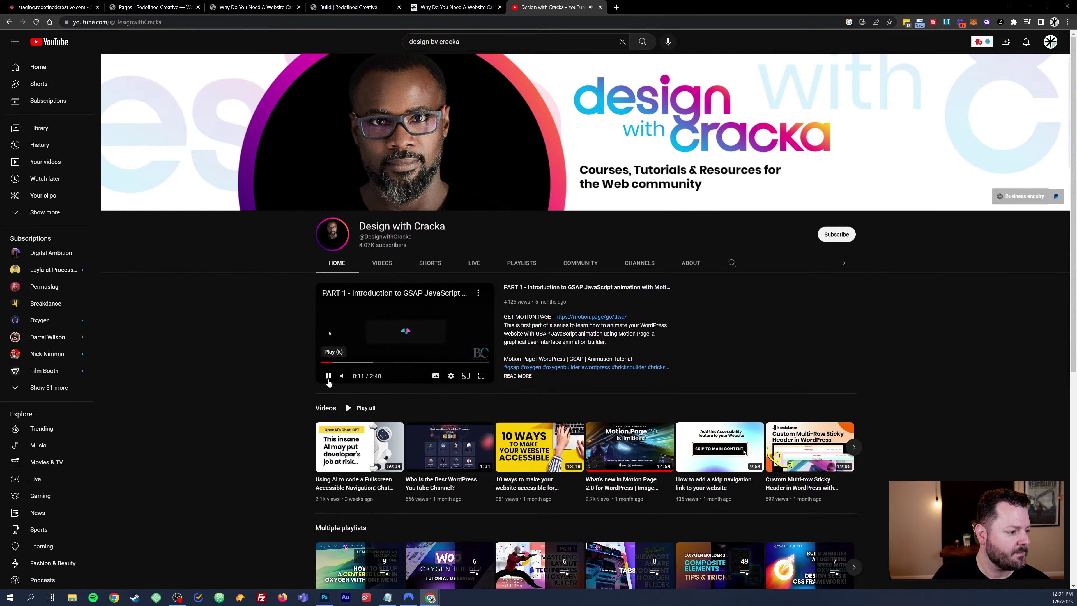
left_click(600, 7)
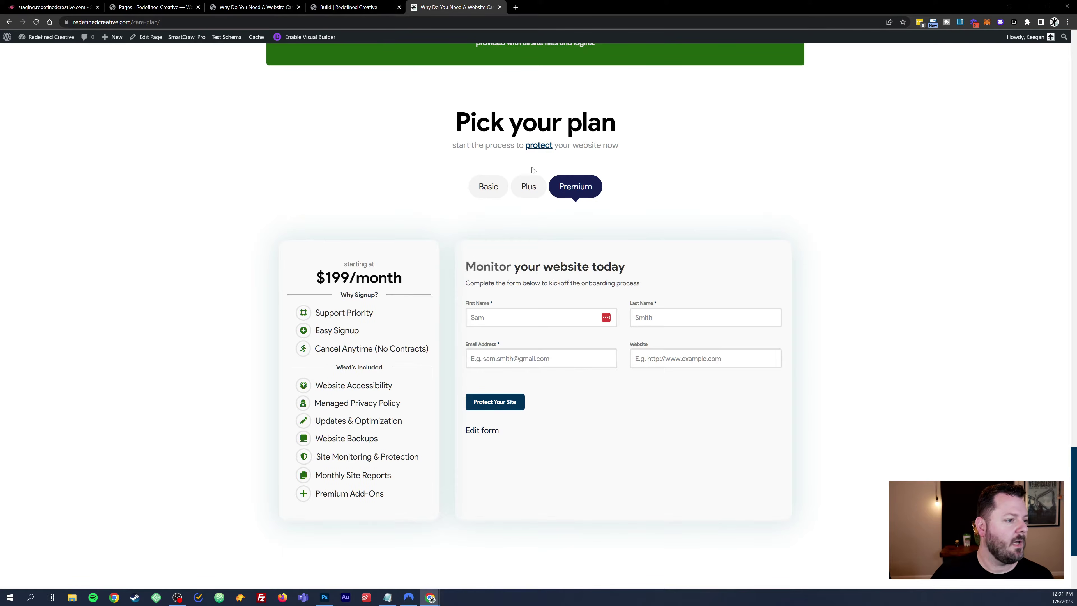
Step: Switch through the Basic, Plus and Premium options on the live Care Plan page
left_click(481, 195)
left_click(528, 187)
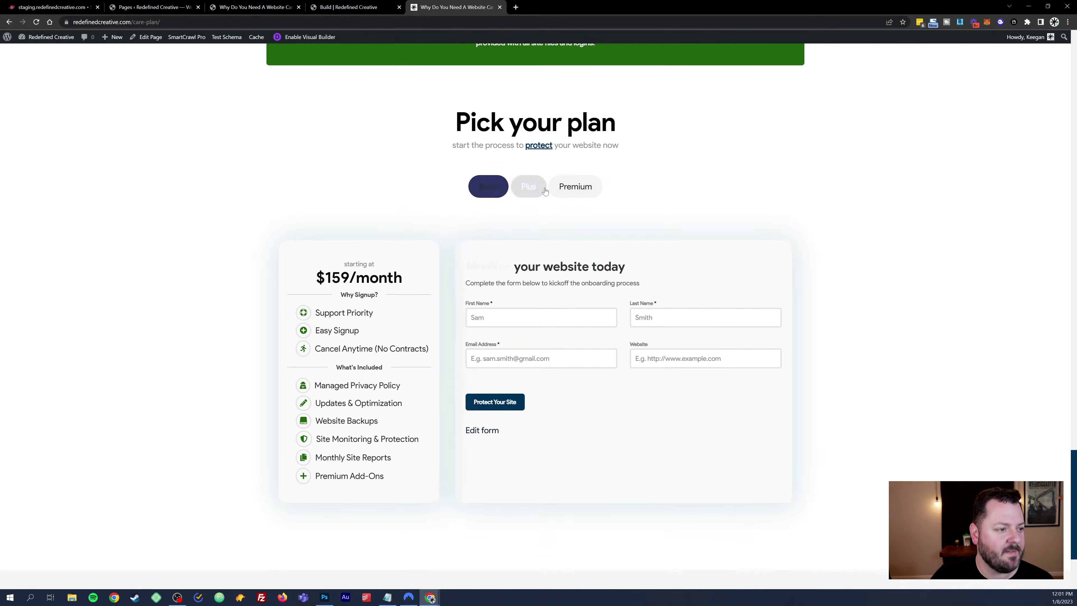
left_click(576, 187)
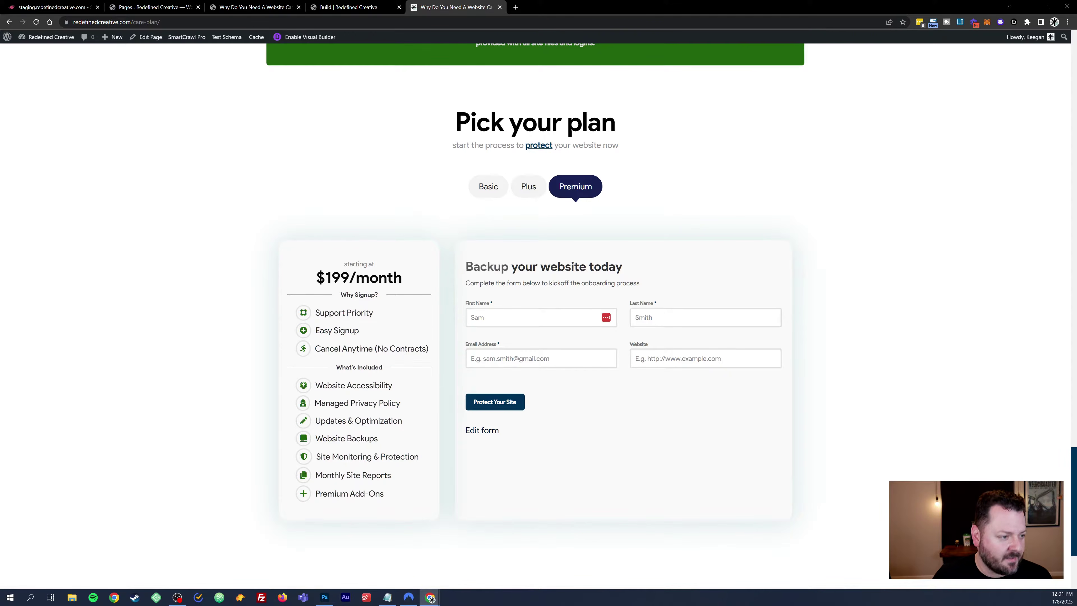
Step: Compare the staging Care Plan page's plan card and form area with the live "Pick your plan" section
left_click(260, 5)
scroll(315, 230, "down", 5)
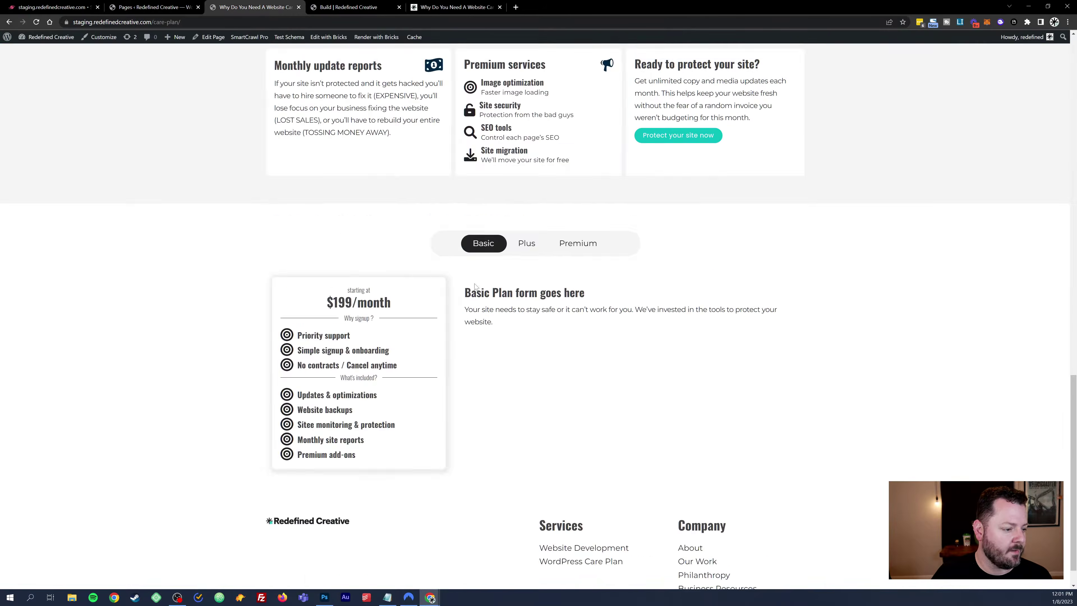
scroll(316, 230, "down", 1)
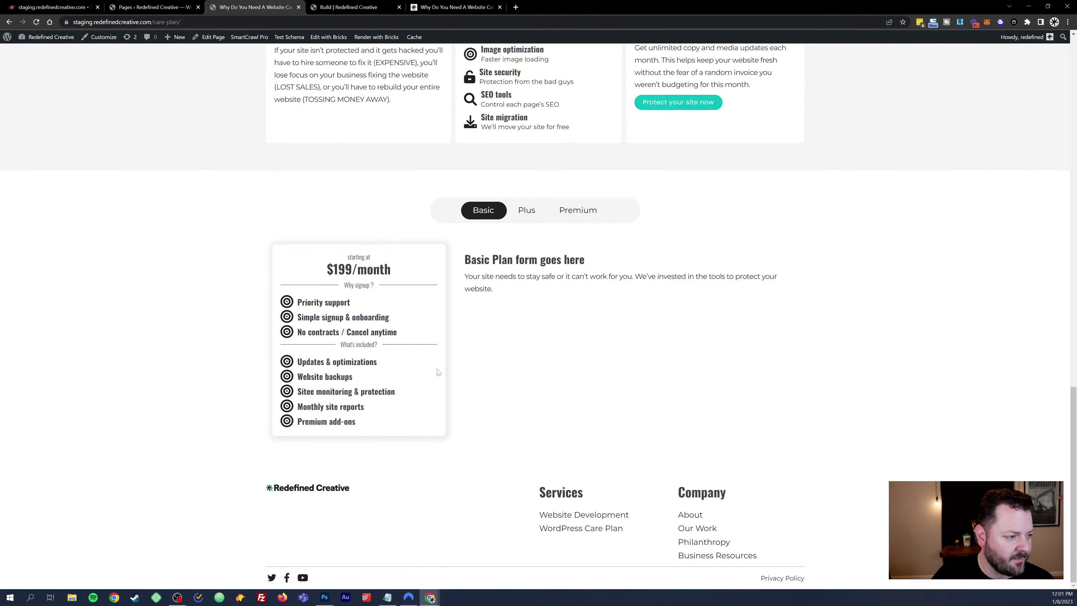
left_click(456, 7)
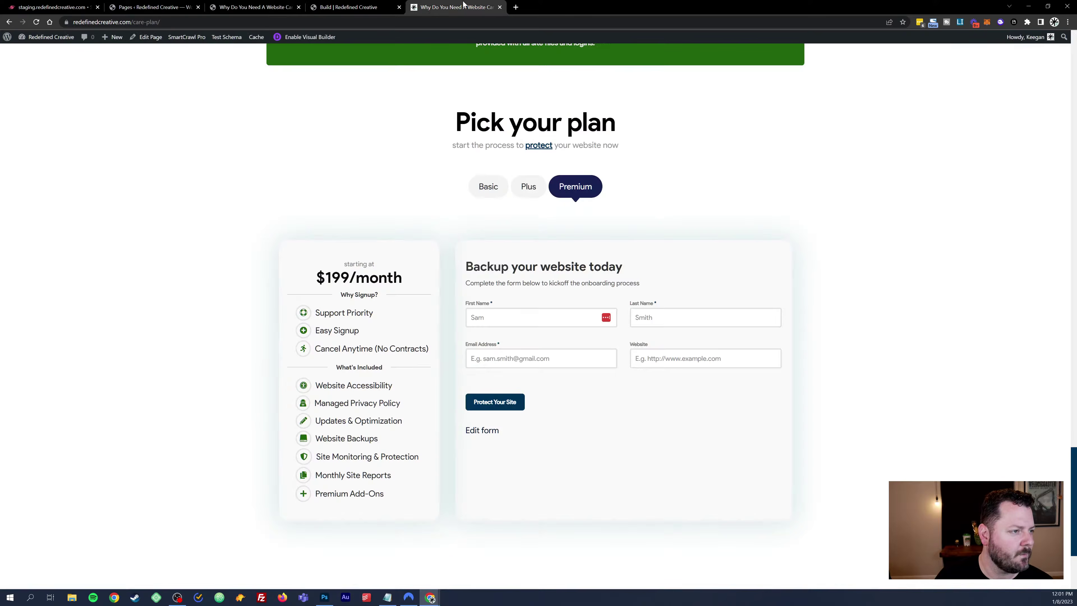
left_click(254, 6)
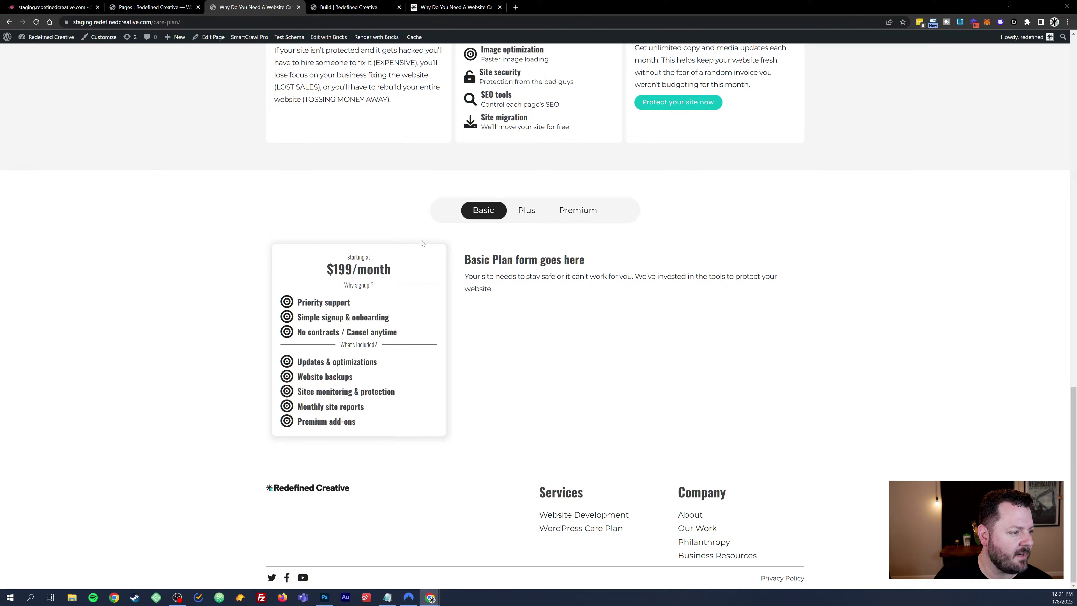
left_click(456, 6)
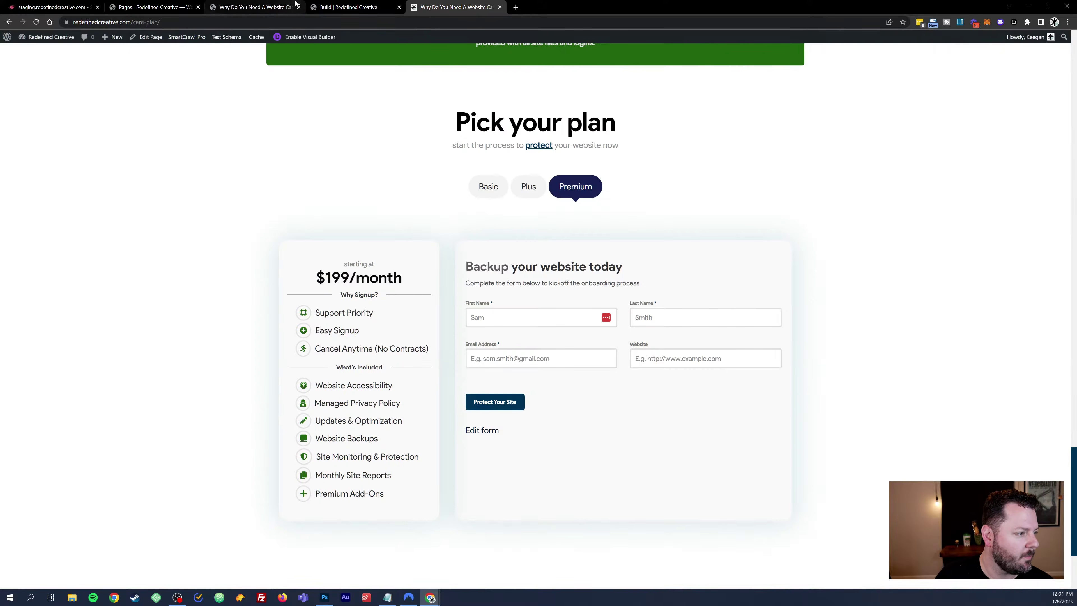
left_click(270, 8)
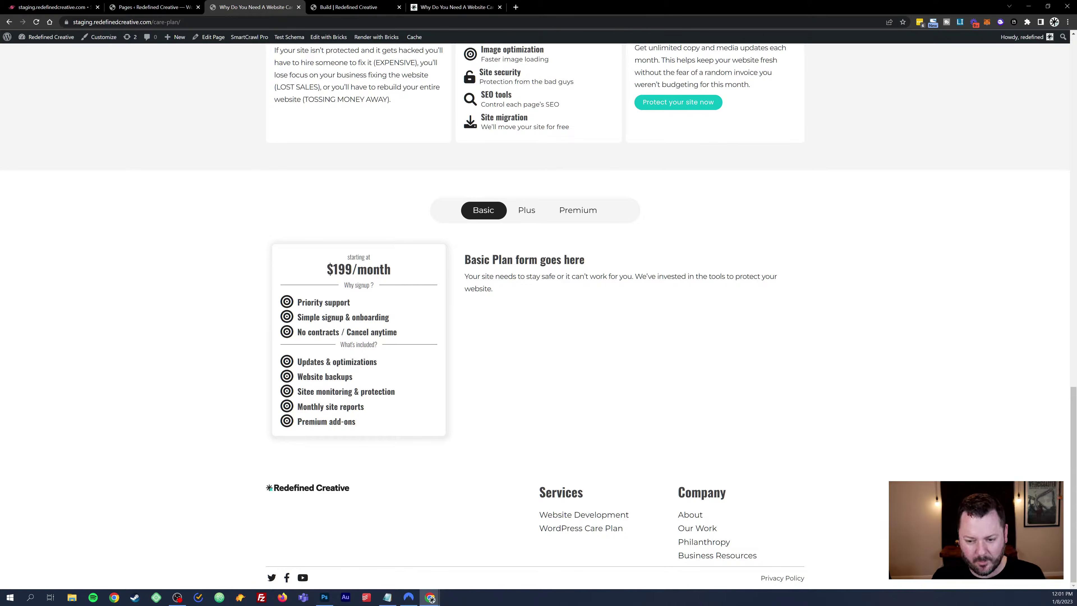
Step: Test the staging plan toggle by switching repeatedly between Basic, Plus and Premium, ending on Plus
left_click(528, 211)
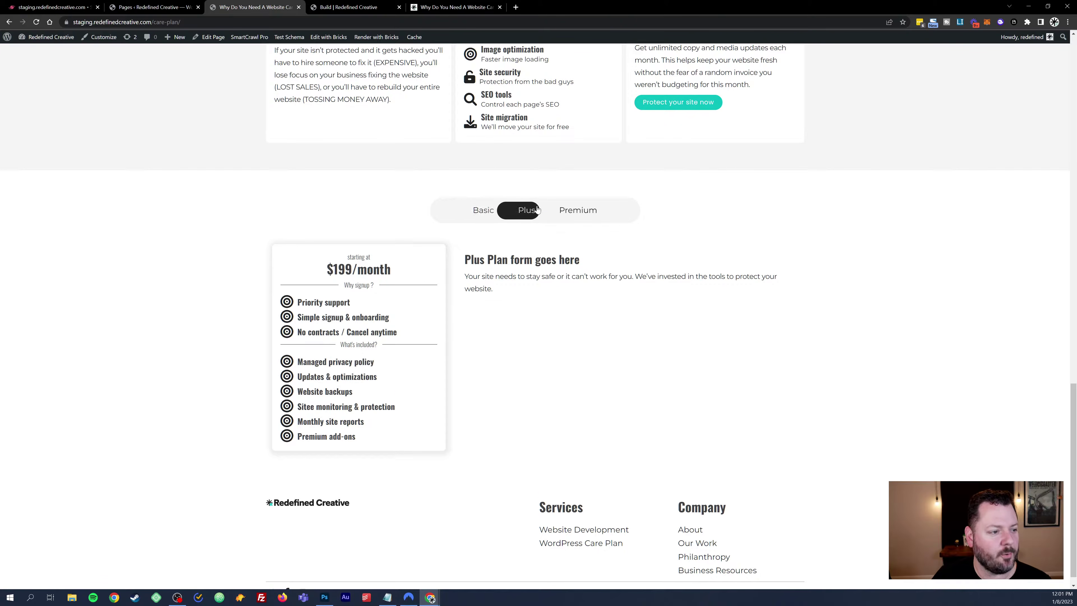
left_click(578, 211)
left_click(486, 212)
left_click(526, 211)
left_click(572, 211)
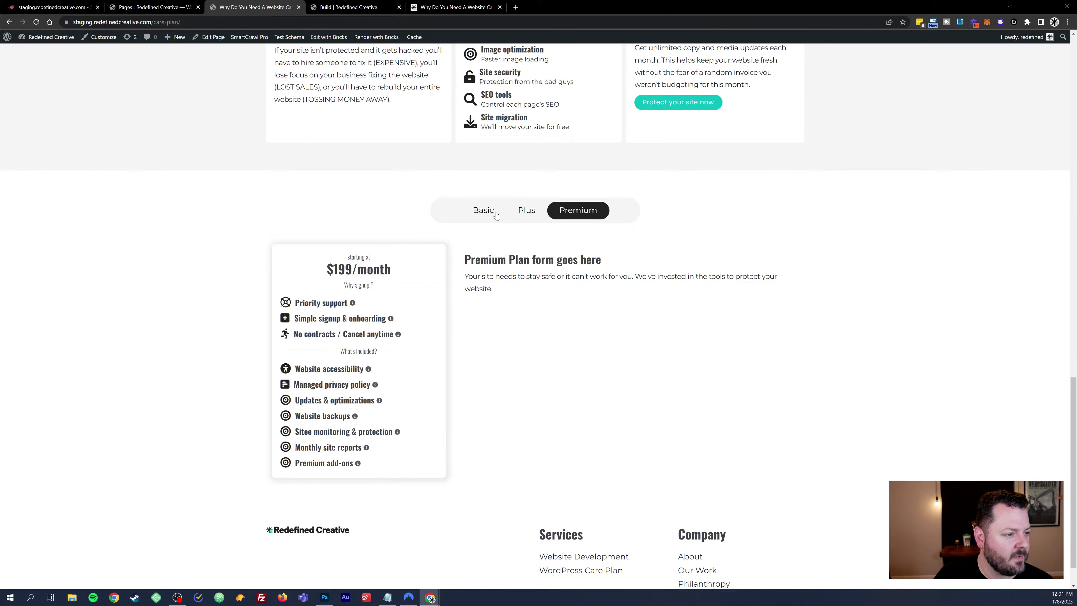
left_click(488, 212)
left_click(572, 211)
left_click(538, 212)
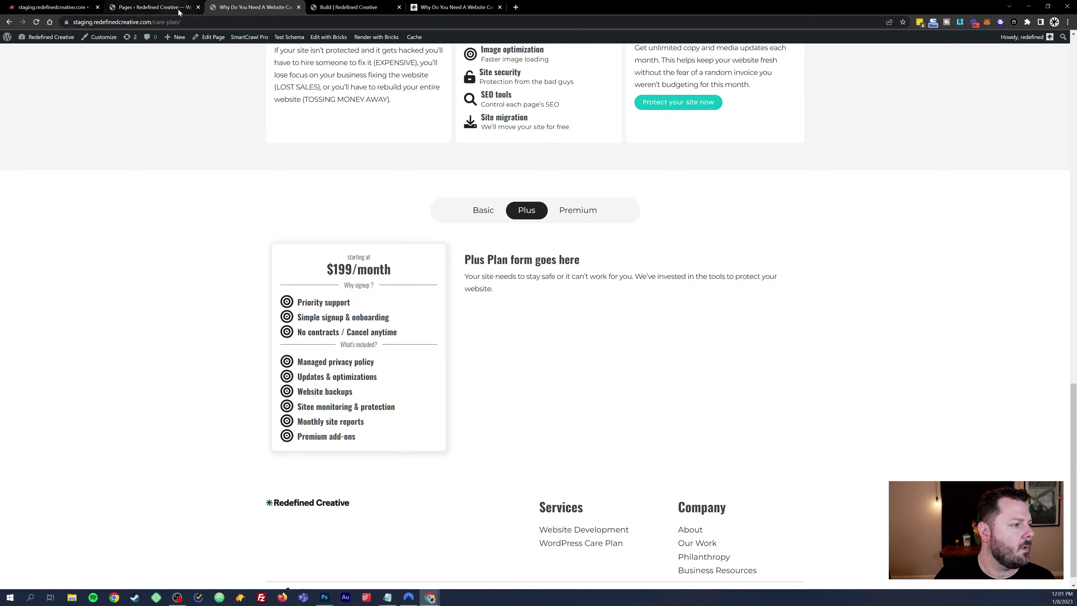
Step: Open the staging Care Plan page in the Bricks editor and select the div holding the plan toggle
left_click(329, 39)
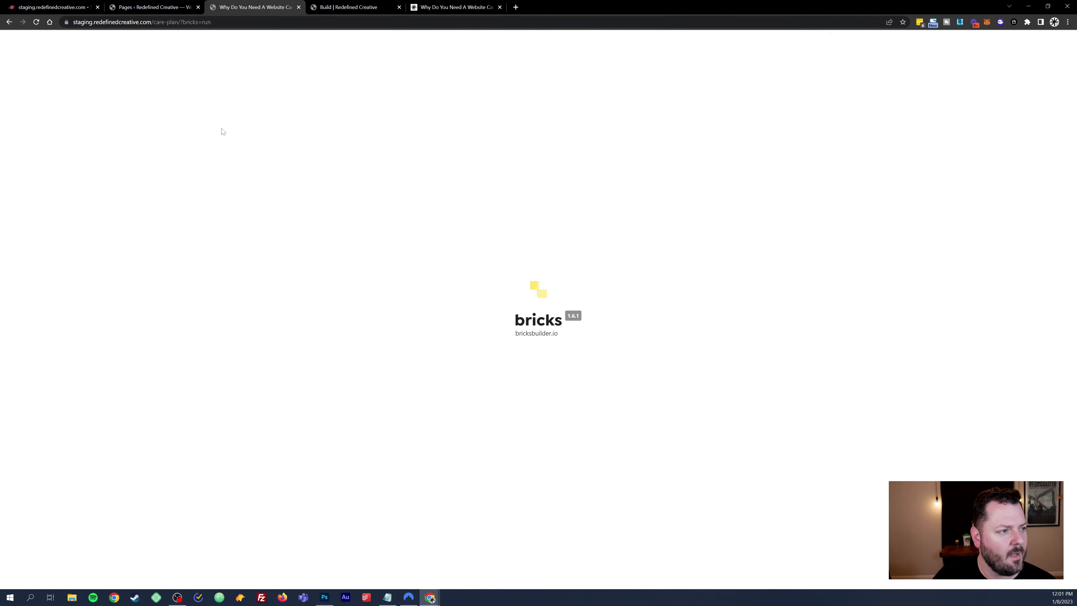
scroll(466, 325, "down", 6)
scroll(465, 325, "down", 20)
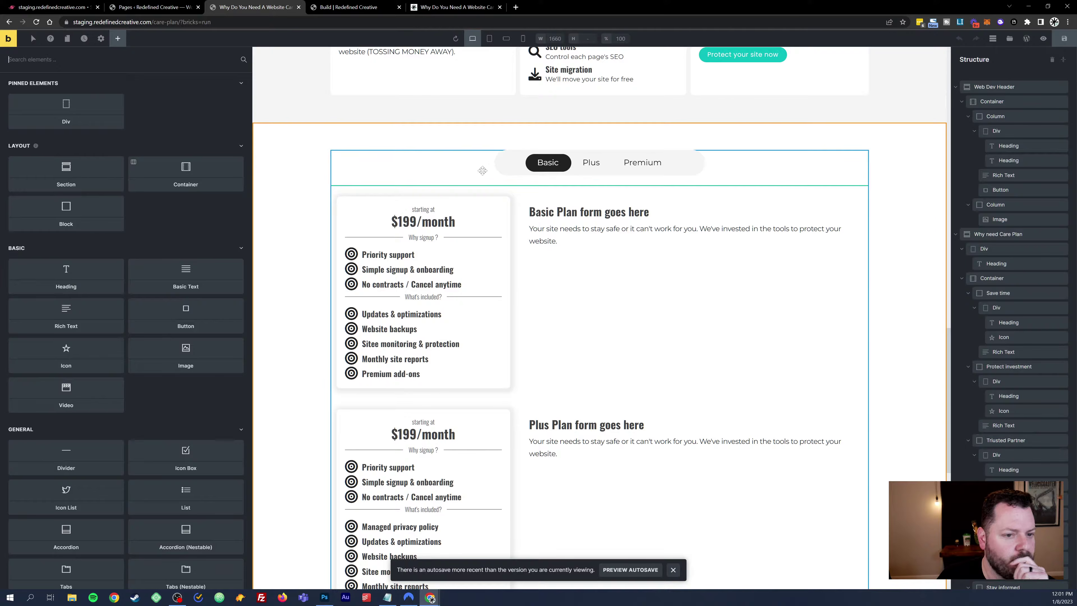
left_click(488, 172)
Step: Collapse the Why need Care Plan, Risks and Care plan features sections in the structure and select the plan section's Content Switcher
left_click(957, 235)
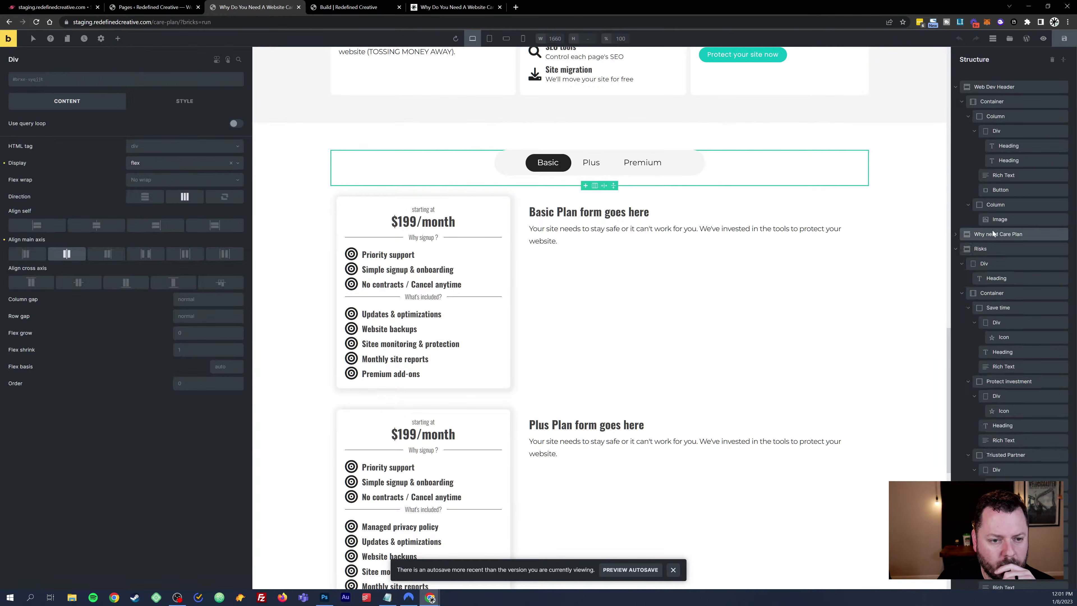
left_click(956, 250)
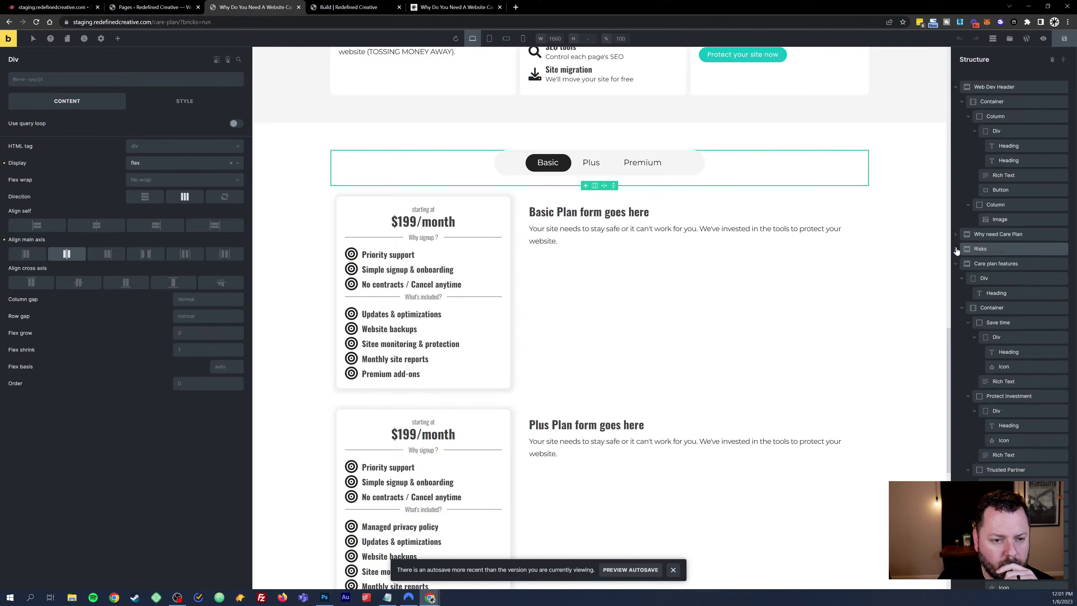
left_click(1001, 260)
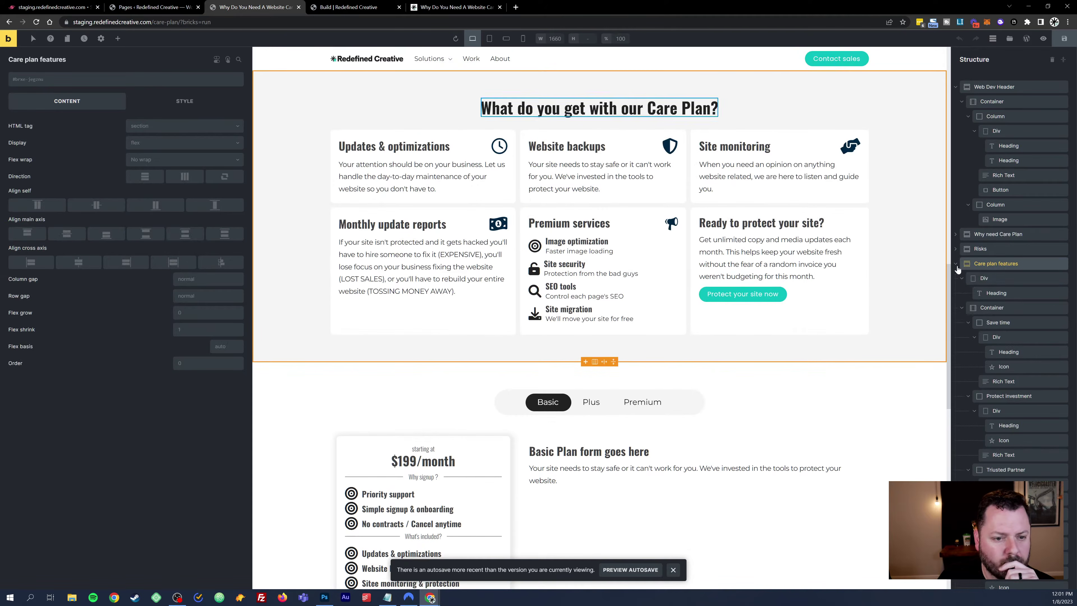
left_click(956, 263)
left_click(991, 279)
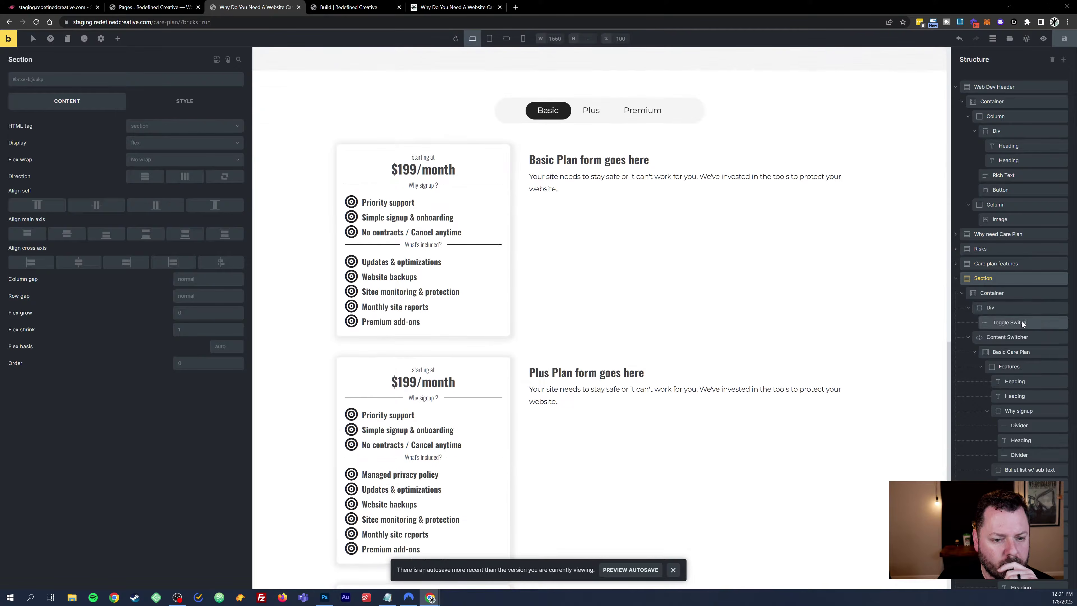
left_click(1010, 337)
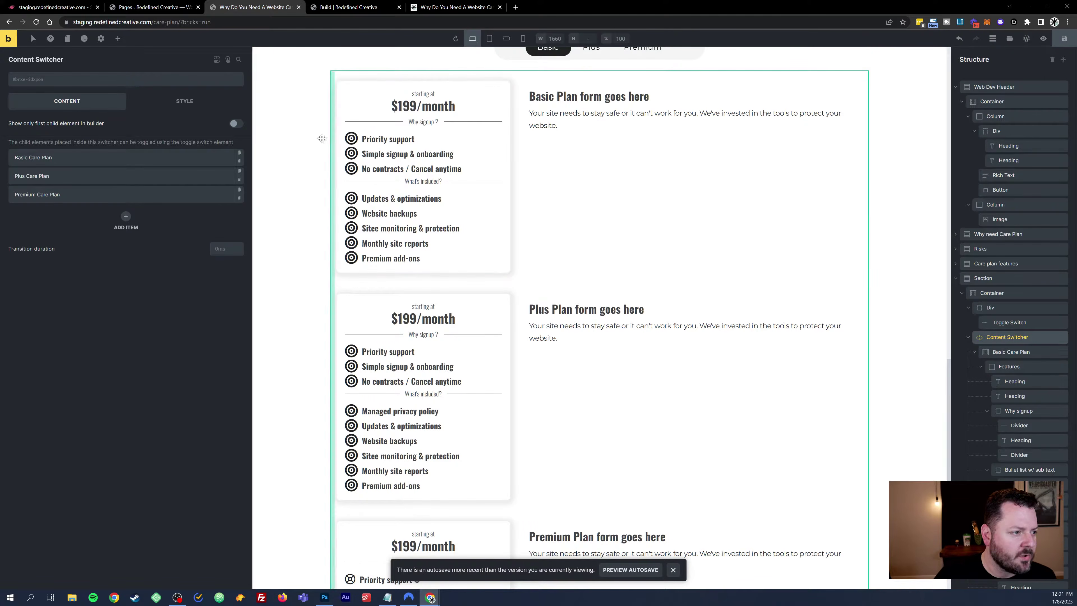
Step: Select the plan section and browse the available Bricks elements to the Extras group
left_click(286, 148)
left_click(117, 39)
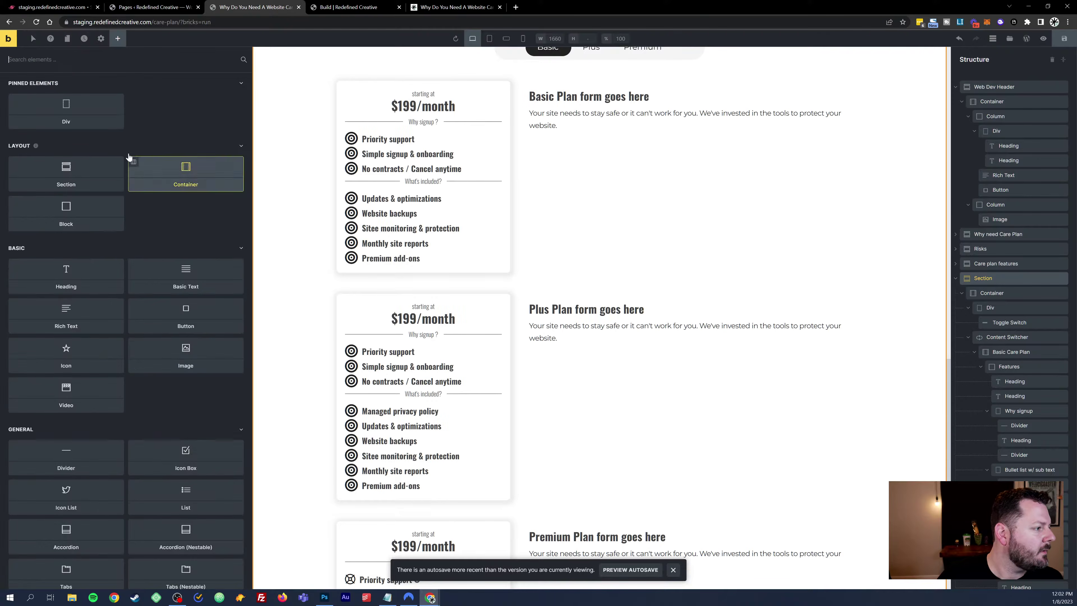
scroll(127, 178, "down", 15)
scroll(137, 213, "up", 4)
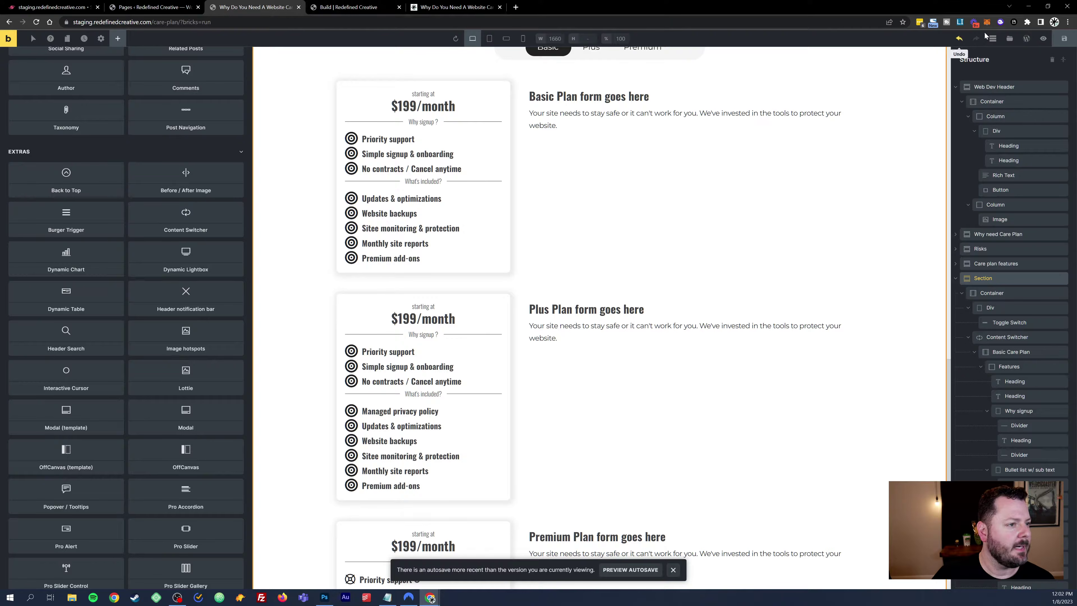
Step: Save the Care Plan page and leave Bricks through the WordPress editor to view the page's front end
left_click(1026, 43)
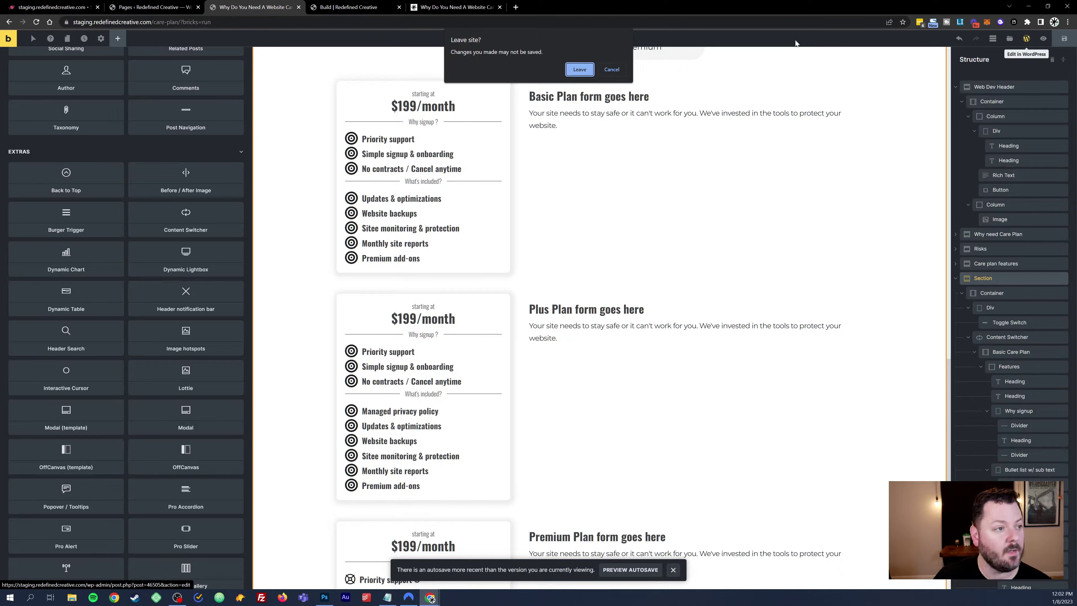
left_click(611, 69)
left_click(1065, 39)
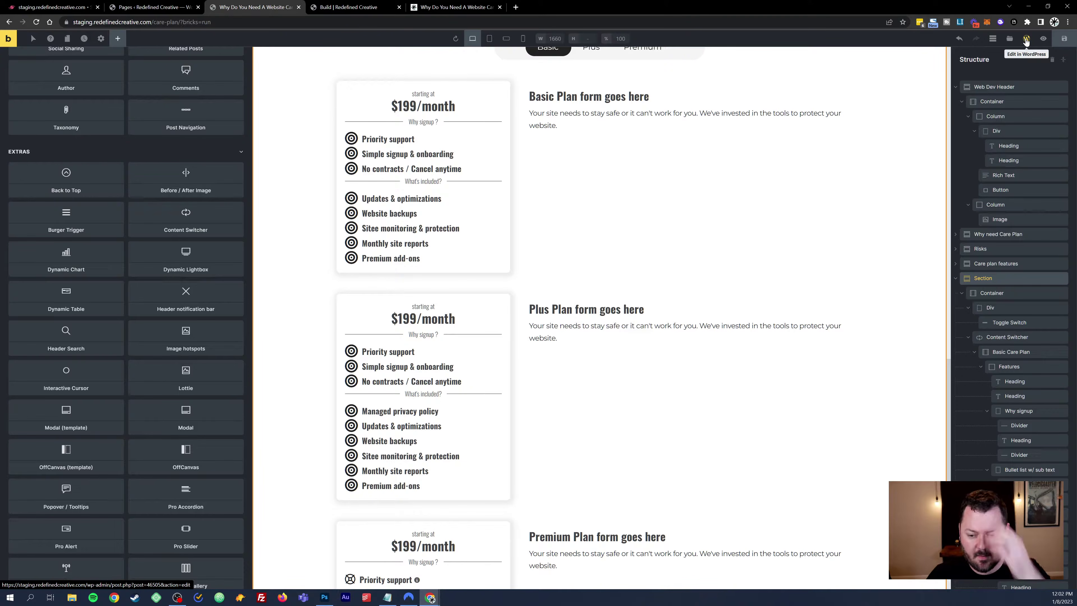
left_click(1026, 40)
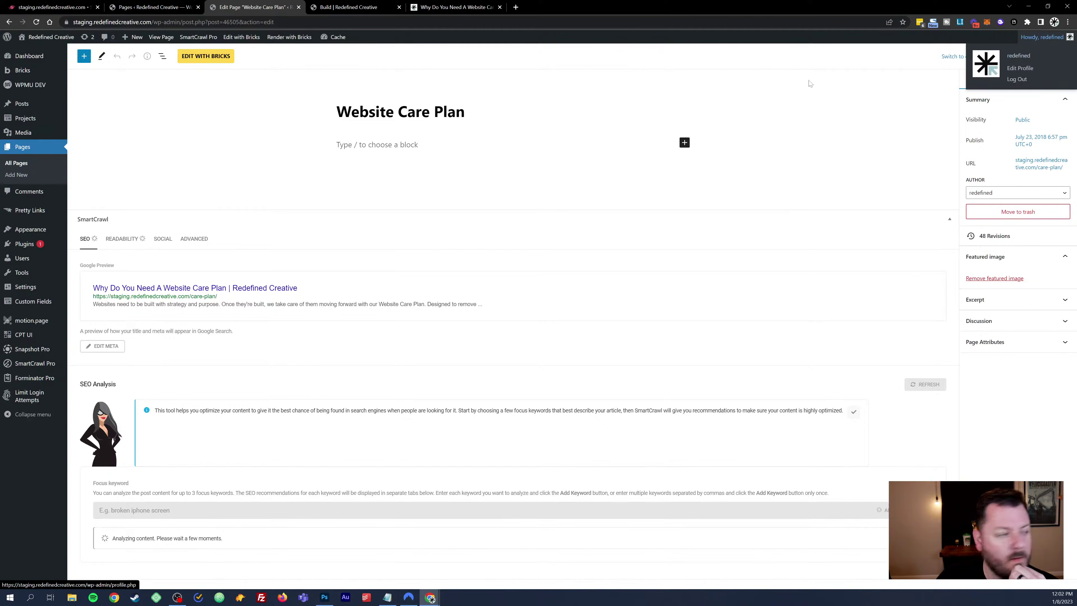
left_click(161, 37)
mouse_move(227, 46)
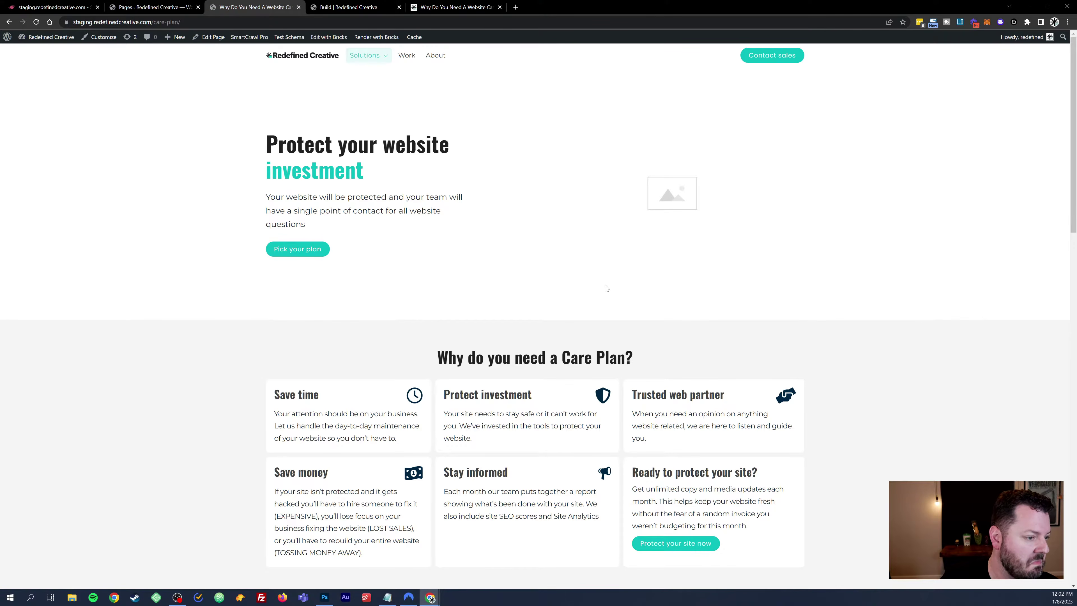
Step: Look over the staging Care Plan page's hero, "Why do you need a Care Plan?" and risks sections
scroll(710, 287, "down", 3)
scroll(828, 318, "up", 5)
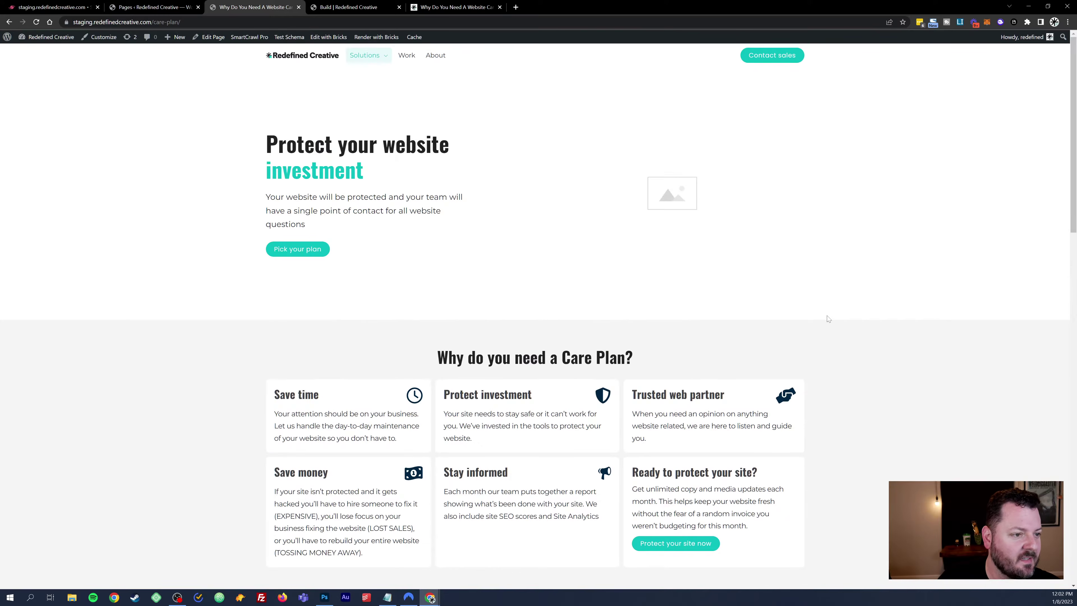
scroll(829, 319, "down", 5)
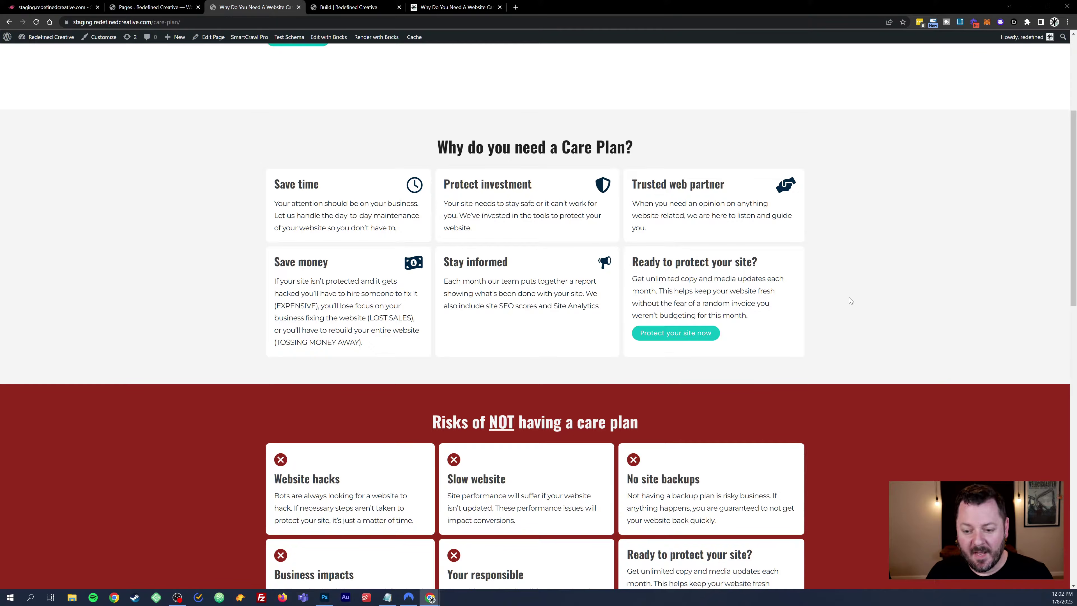
scroll(850, 301, "up", 5)
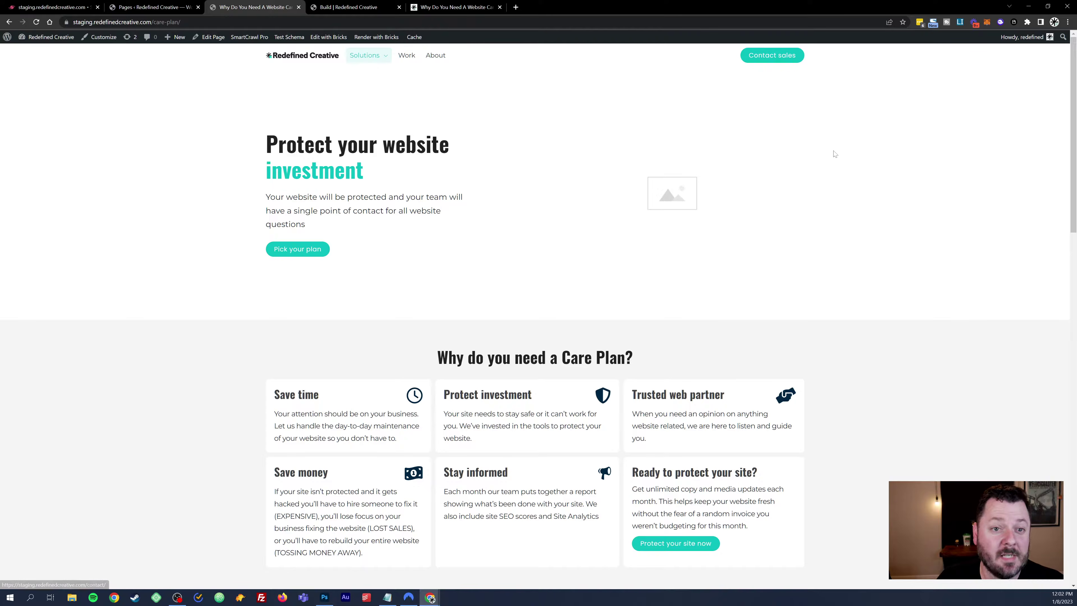
scroll(846, 175, "down", 6)
scroll(846, 176, "up", 6)
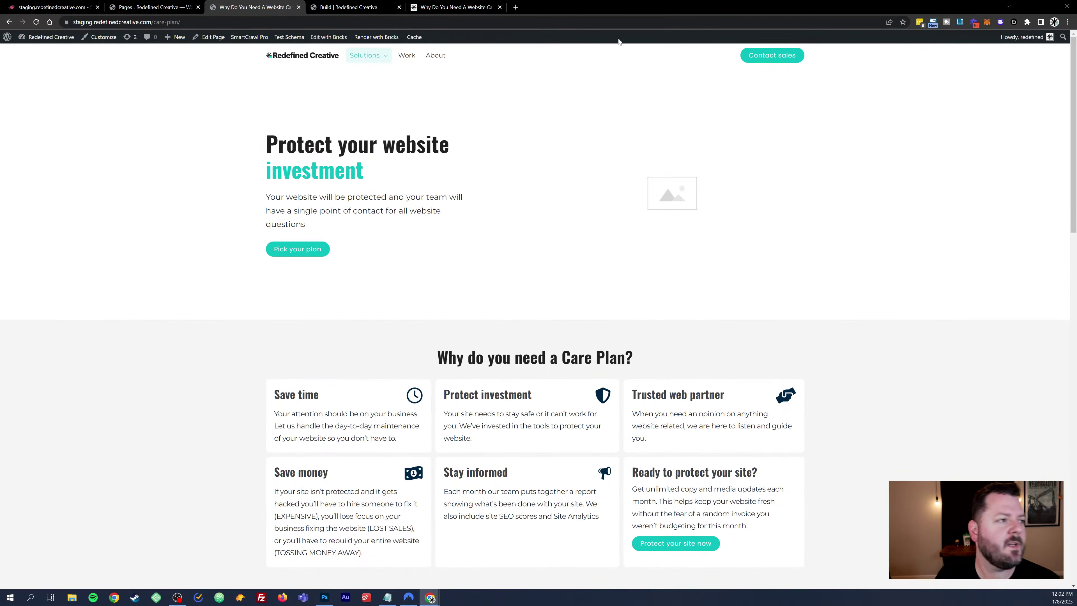
Step: Open a new browser tab and go to the SpinupWP dashboard listing all servers and sites
left_click(475, 7)
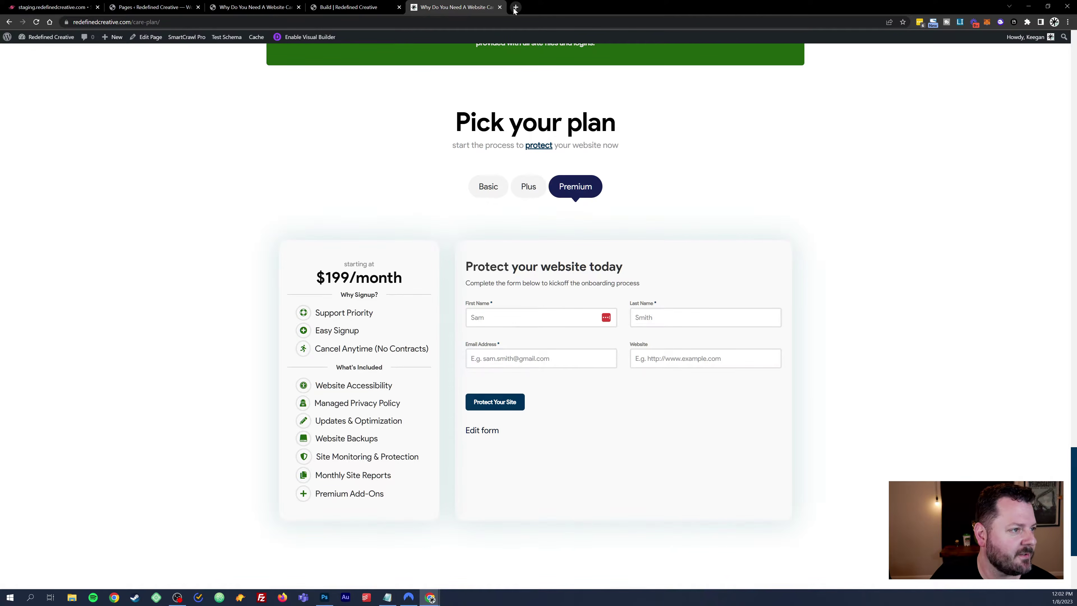
left_click(515, 7)
left_click(87, 7)
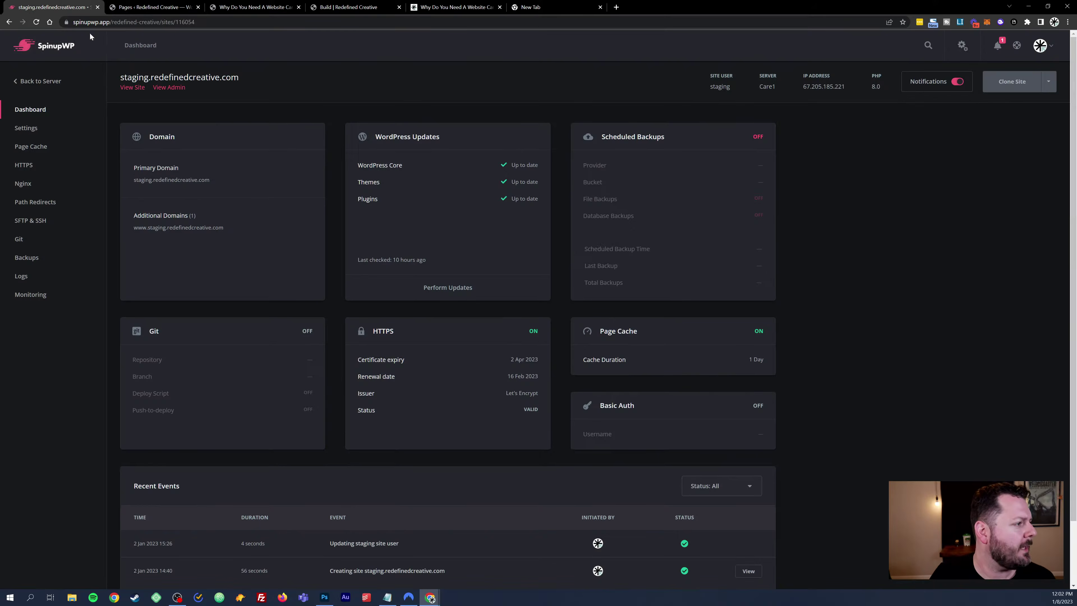
left_click(132, 46)
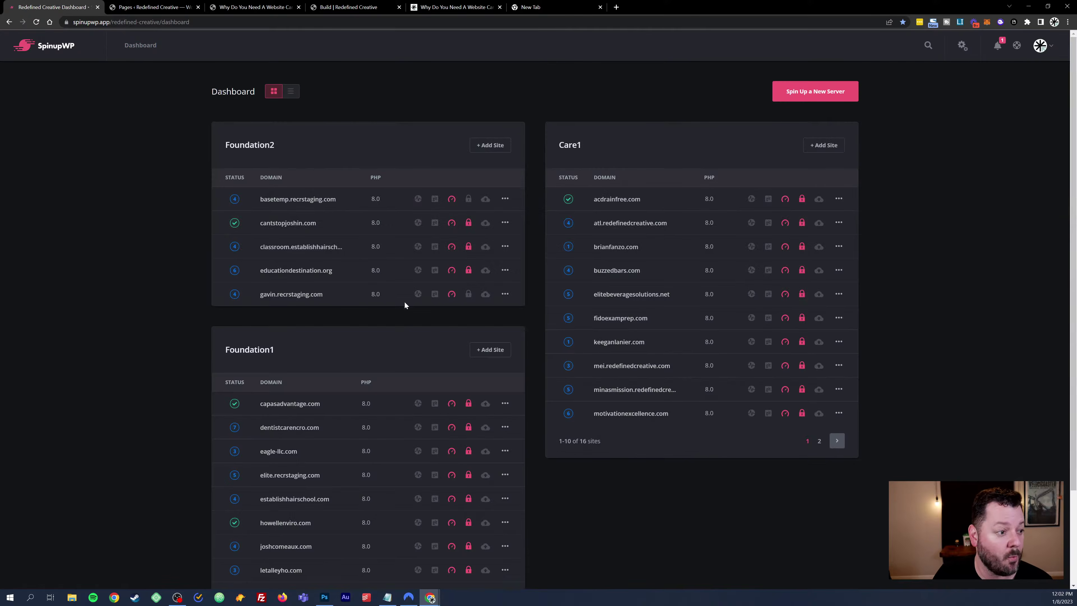
Step: Show the second page of Foundation1 sites, open walkons.recrstaging.com in a new browser tab, and view its front end
scroll(420, 322, "down", 3)
left_click(510, 537)
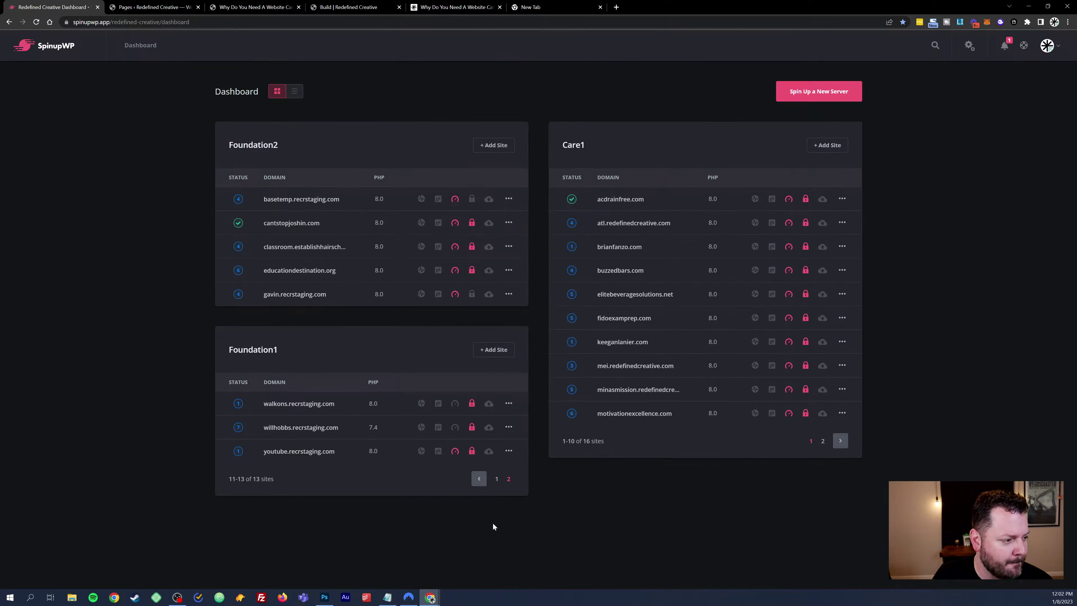
right_click(293, 406)
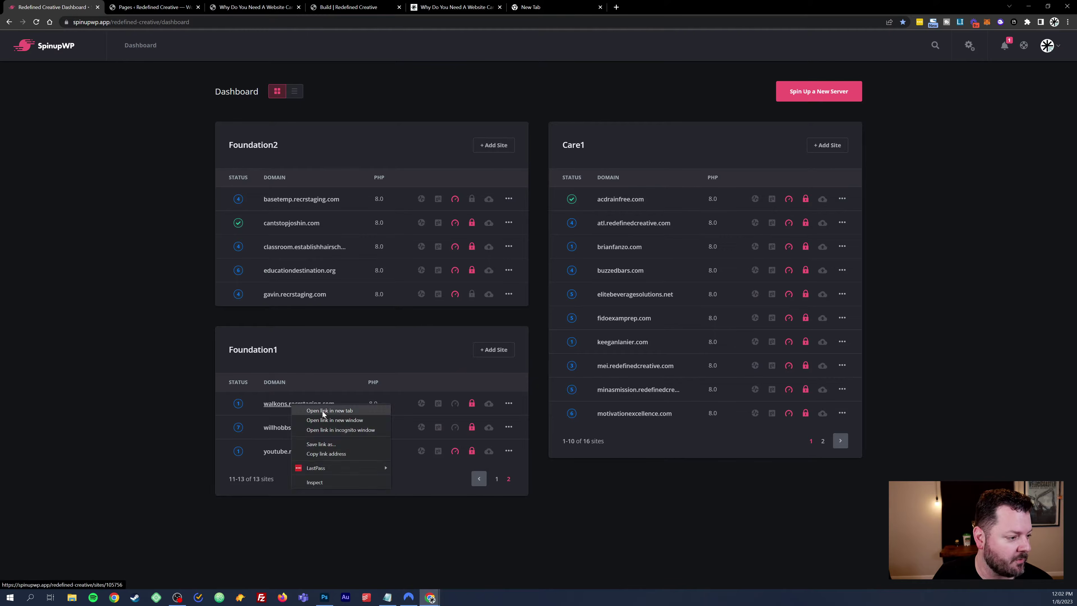
left_click(323, 411)
left_click_drag(166, 5, 666, 6)
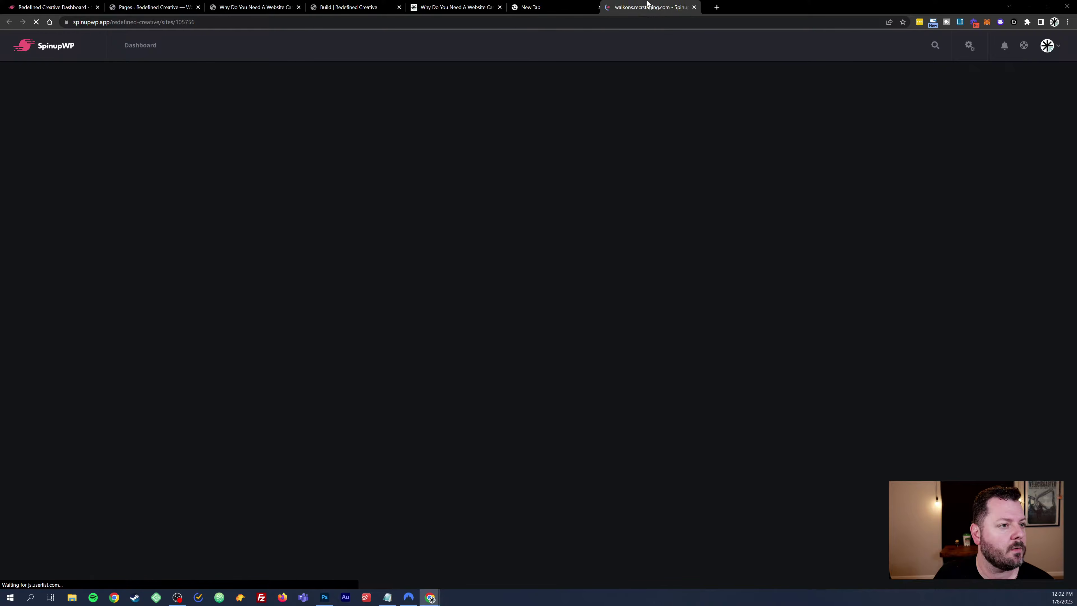
left_click(128, 87)
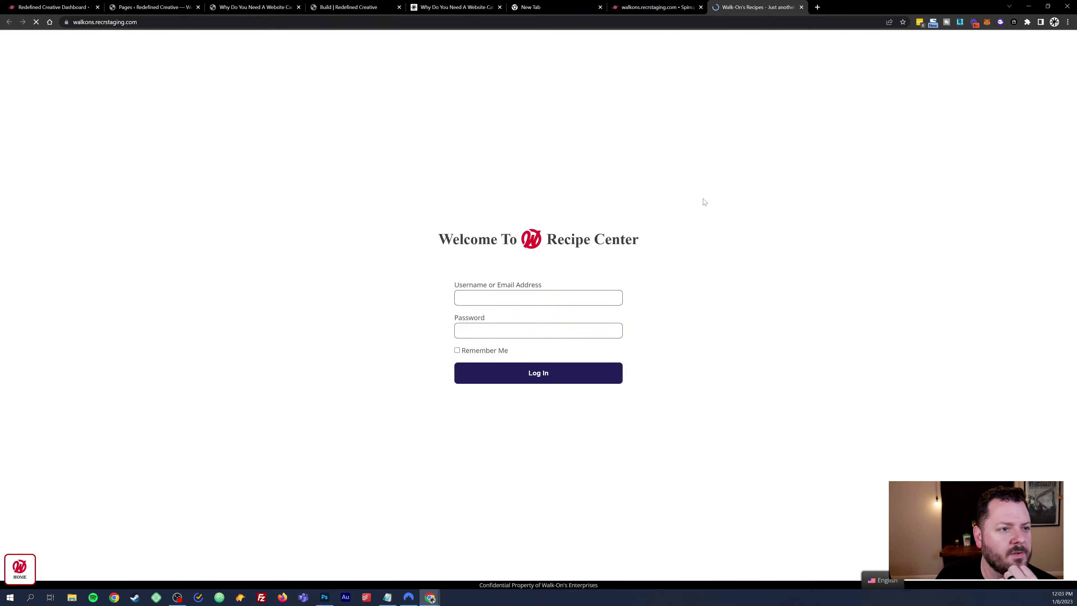
Step: Log in to the Recipe Center with the Burbank location's saved username and password, and dismiss the offer to store the password
left_click(460, 299)
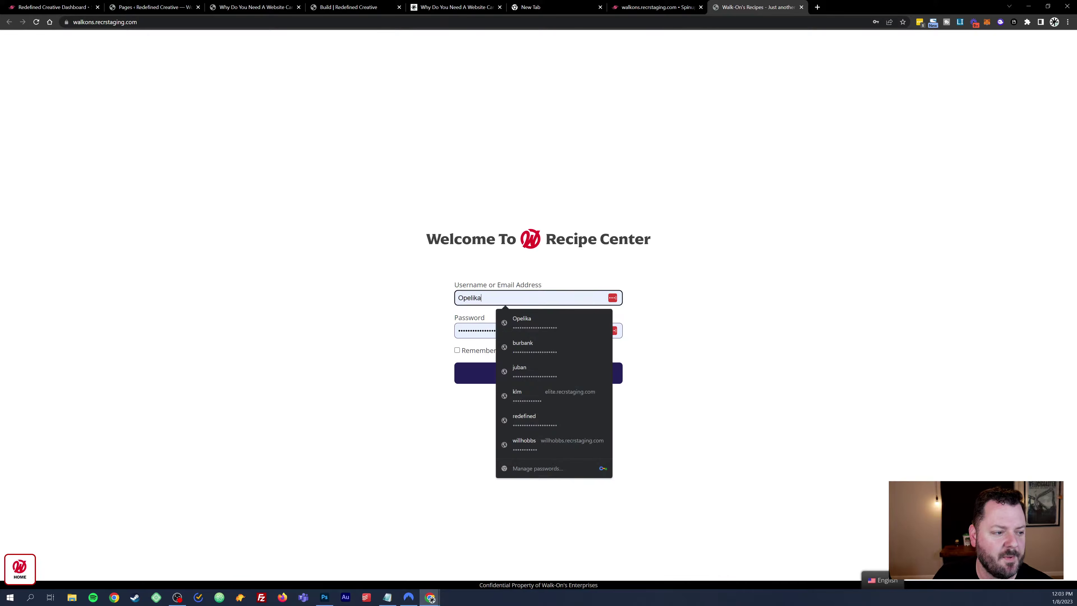
left_click(780, 281)
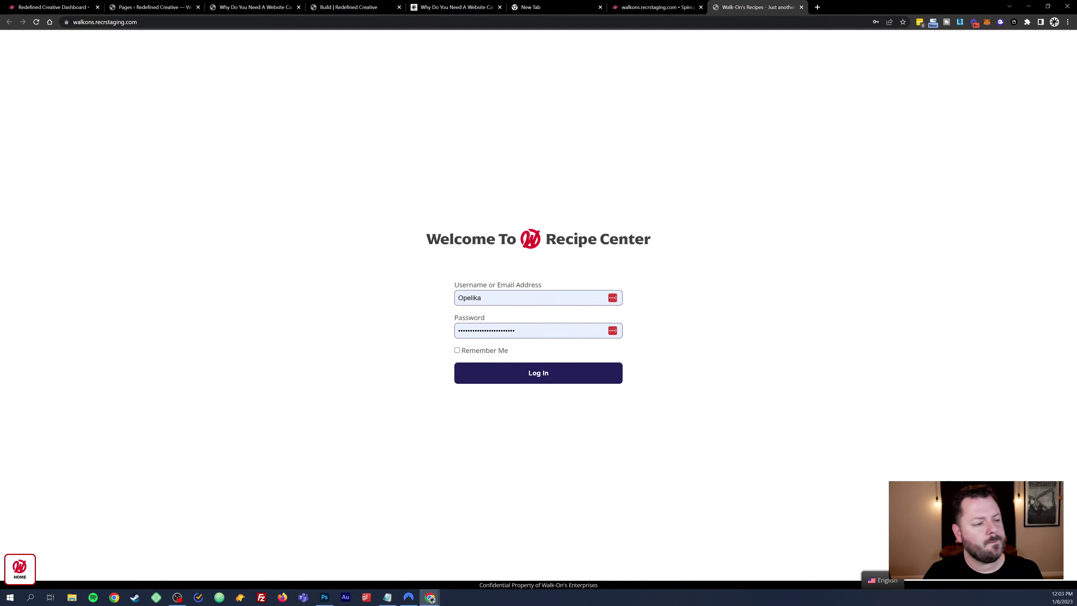
left_click(513, 298)
left_click(544, 352)
left_click(740, 335)
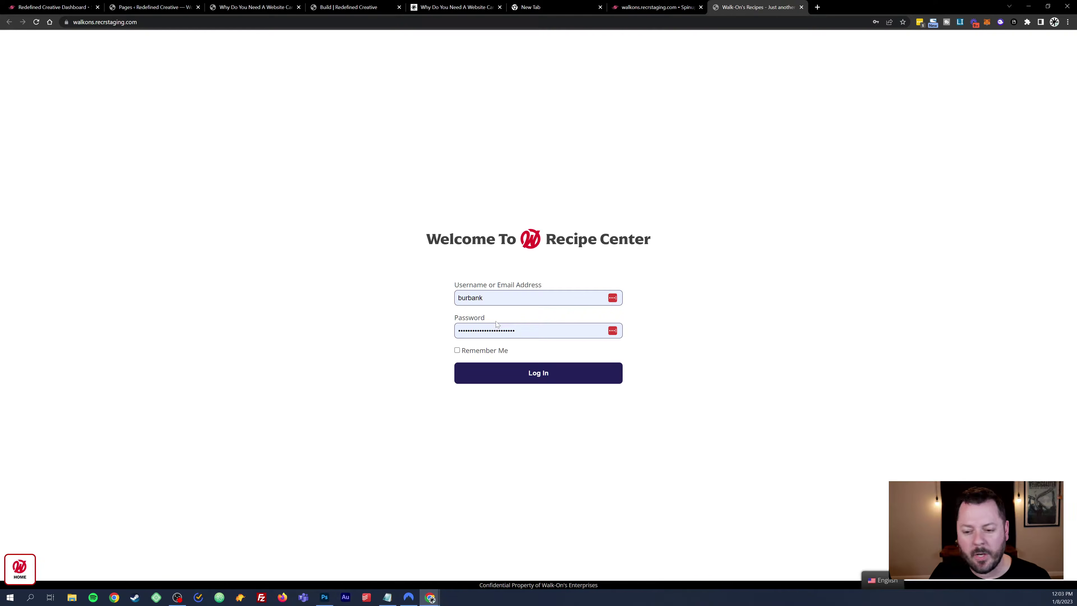
left_click(874, 581)
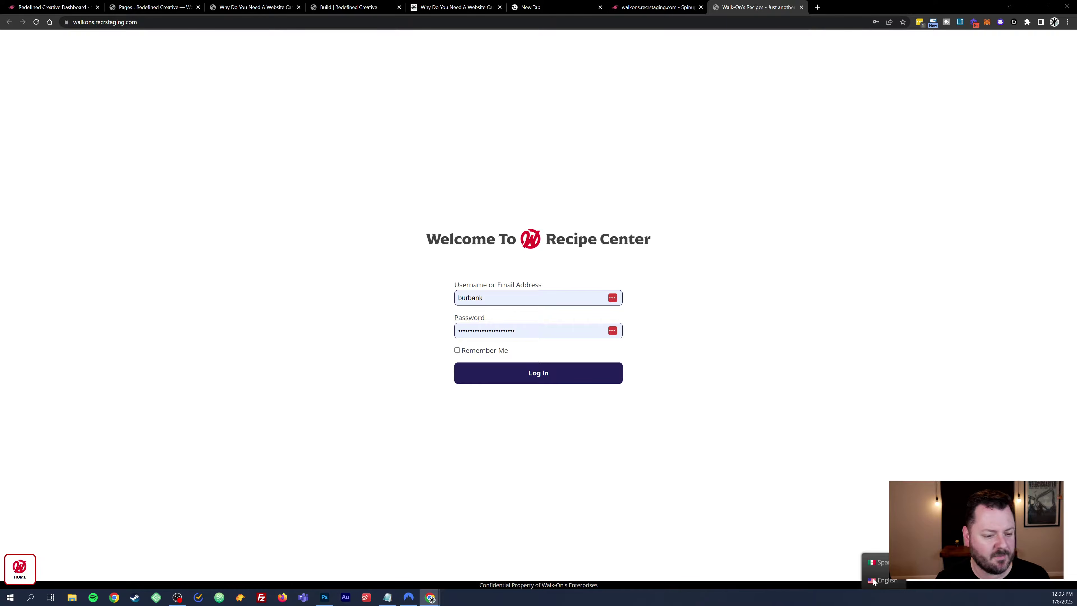
left_click(550, 382)
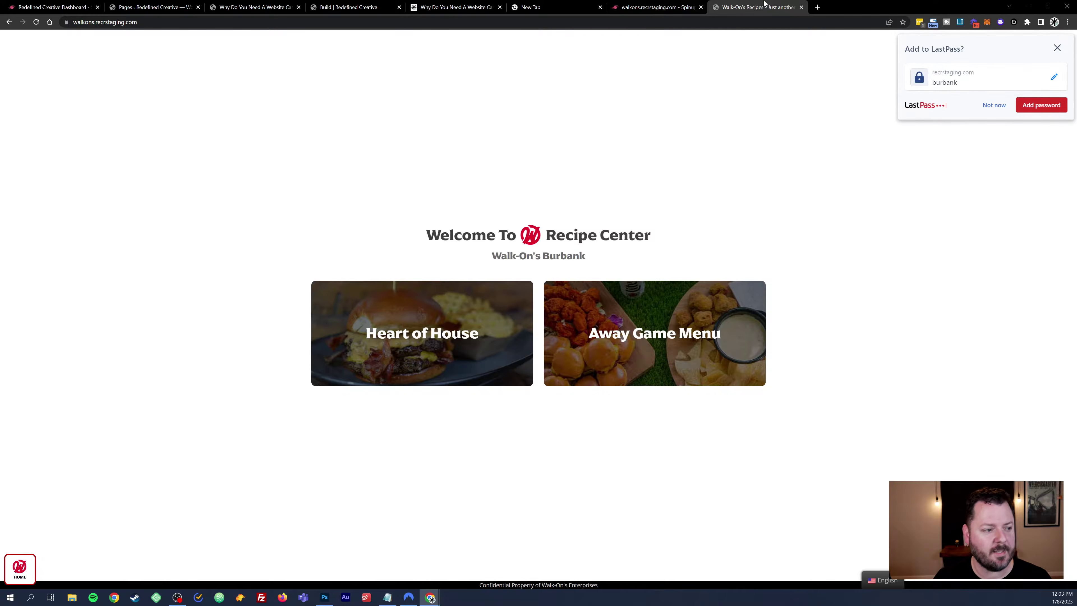
left_click(1057, 47)
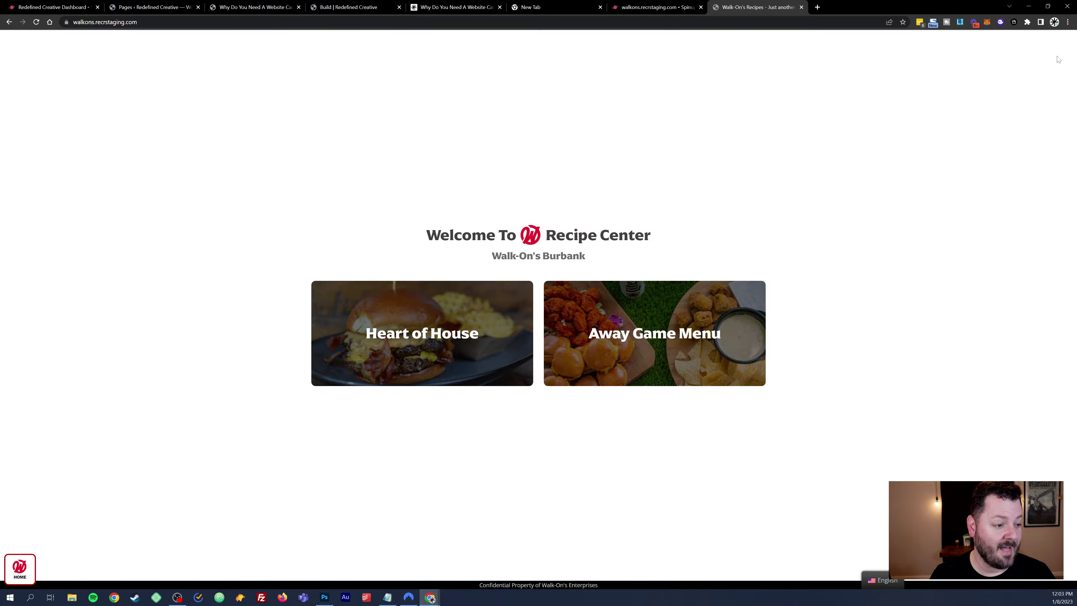
Step: Open the Heart of House recipes and browse the Prep, Fry, Grill, Sandwich and Salad categories
left_click(404, 313)
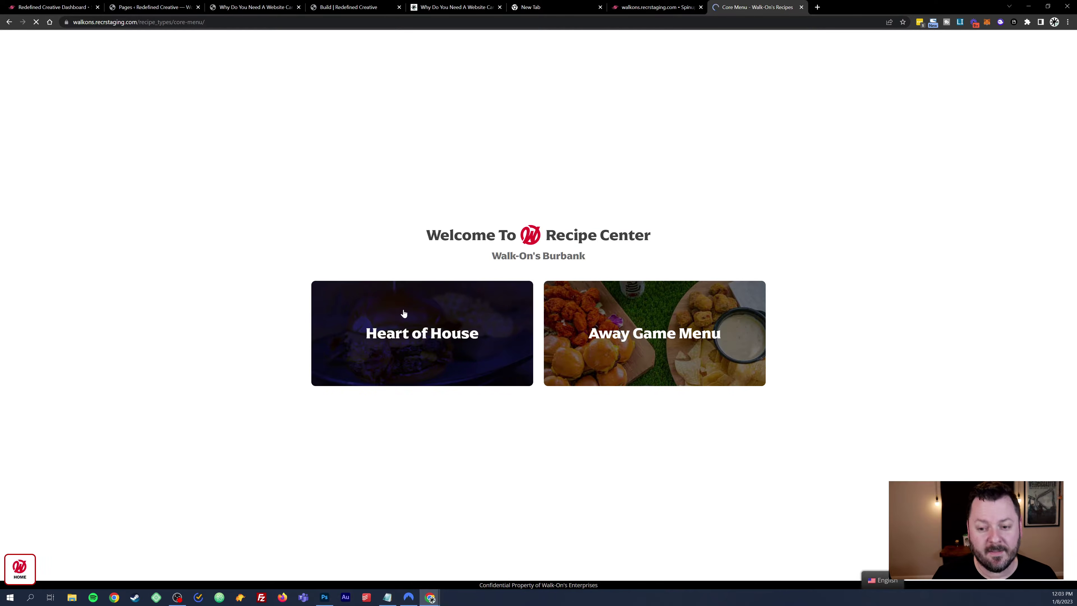
scroll(717, 252, "down", 10)
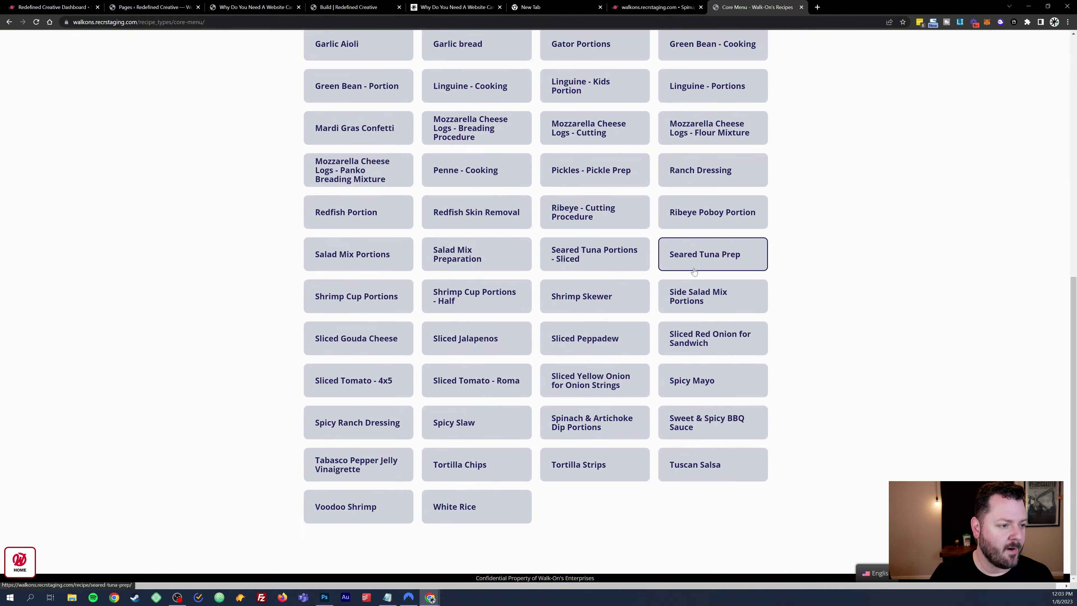
scroll(689, 440, "up", 10)
left_click(481, 53)
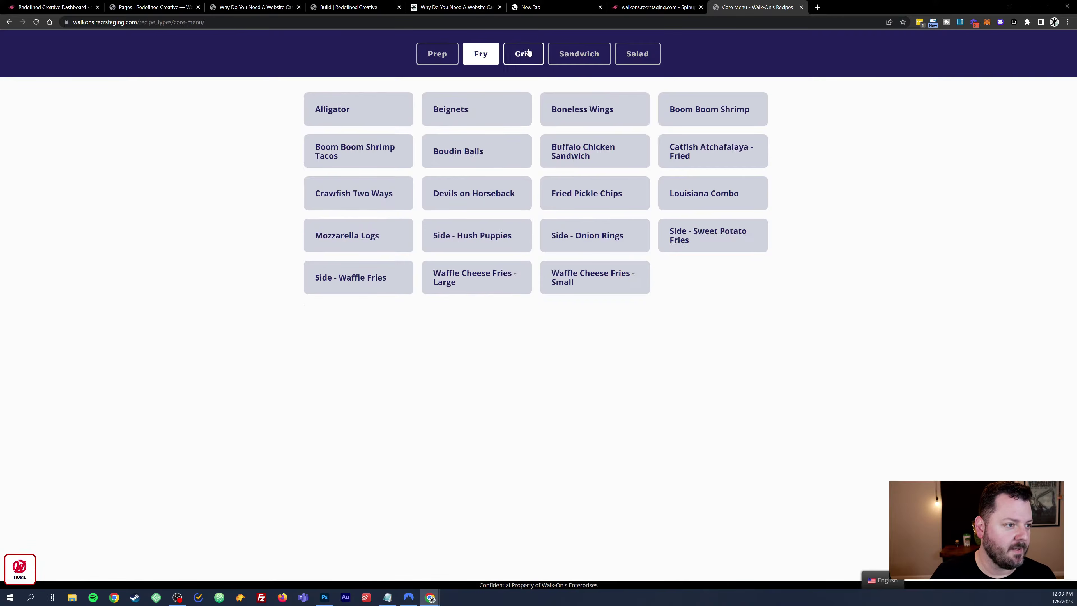
left_click(523, 54)
left_click(579, 54)
left_click(637, 53)
left_click(481, 53)
left_click(437, 53)
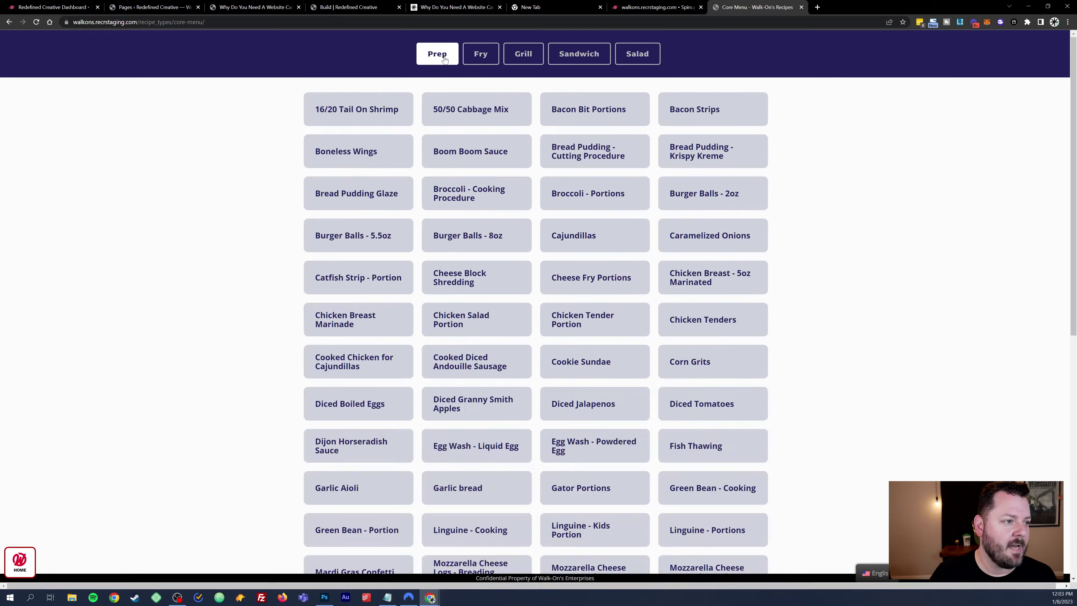
Step: View the 50/50 Cabbage Mix recipe, and close the recipe site and its SpinupWP site page
left_click(487, 109)
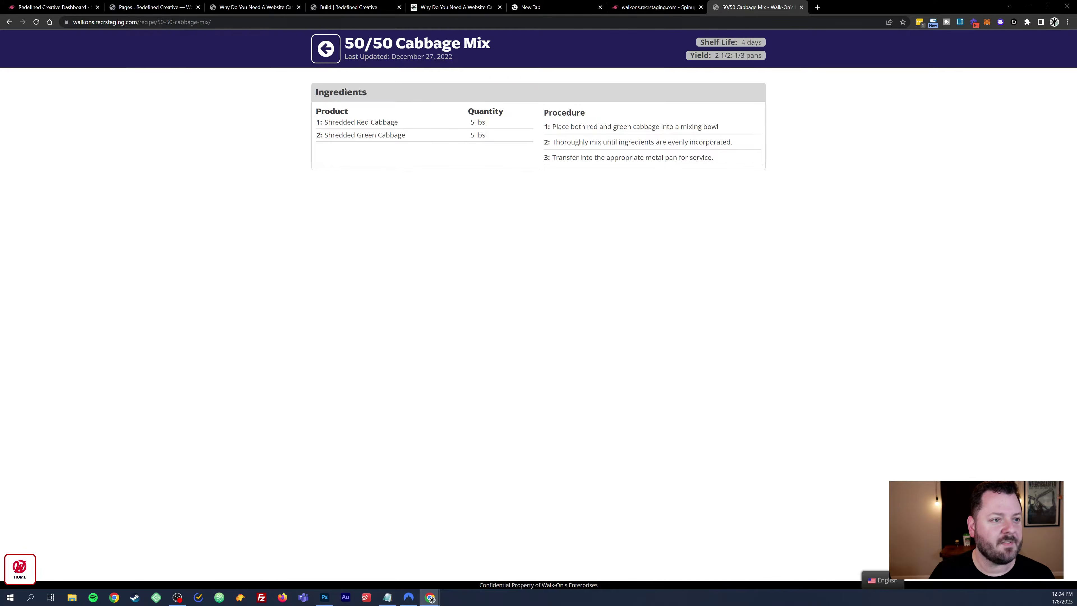
left_click(326, 48)
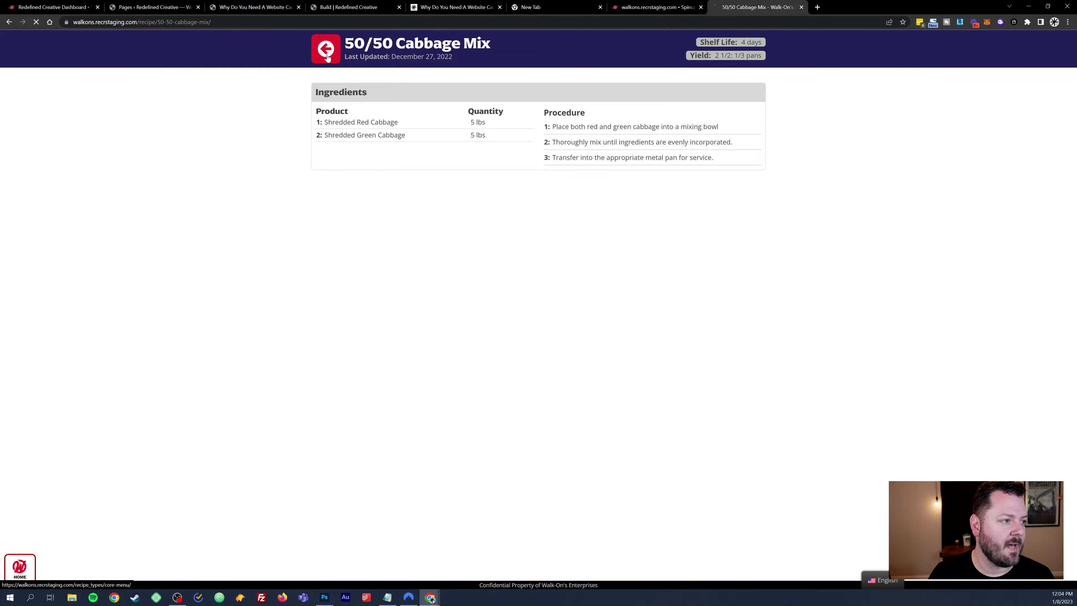
left_click(802, 7)
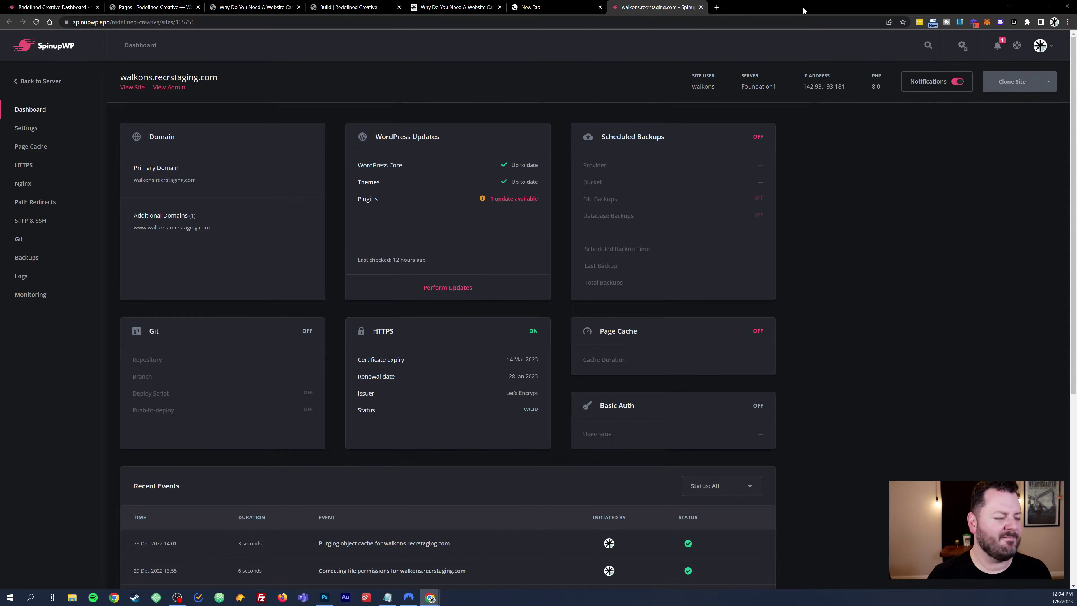
left_click(701, 7)
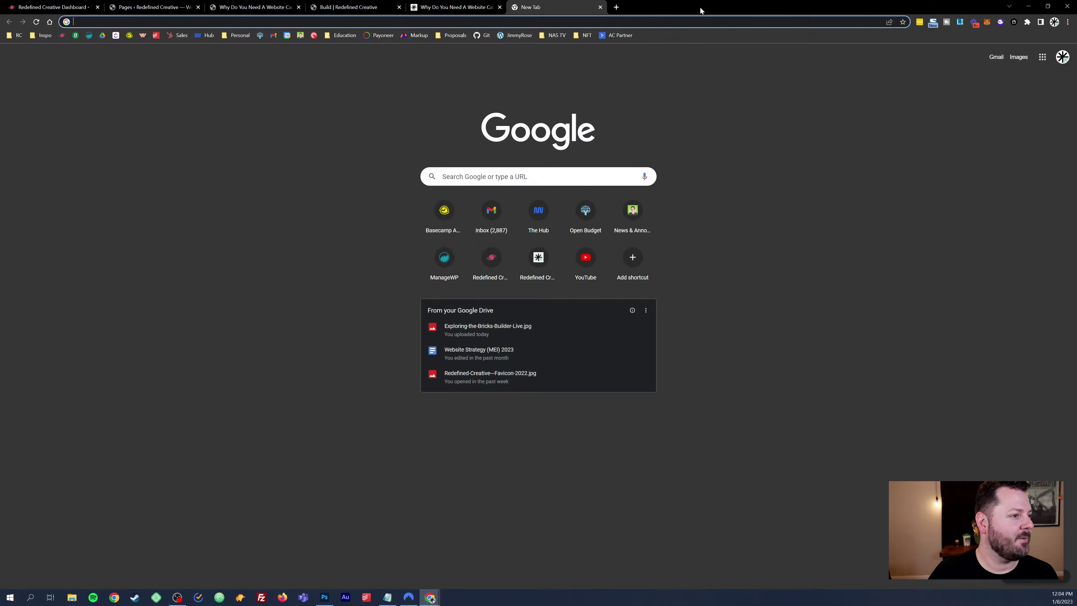
Step: Look over the live Care Plan page's "Pick your plan" section and close the empty browser tab
left_click(457, 6)
left_click(356, 6)
left_click(462, 11)
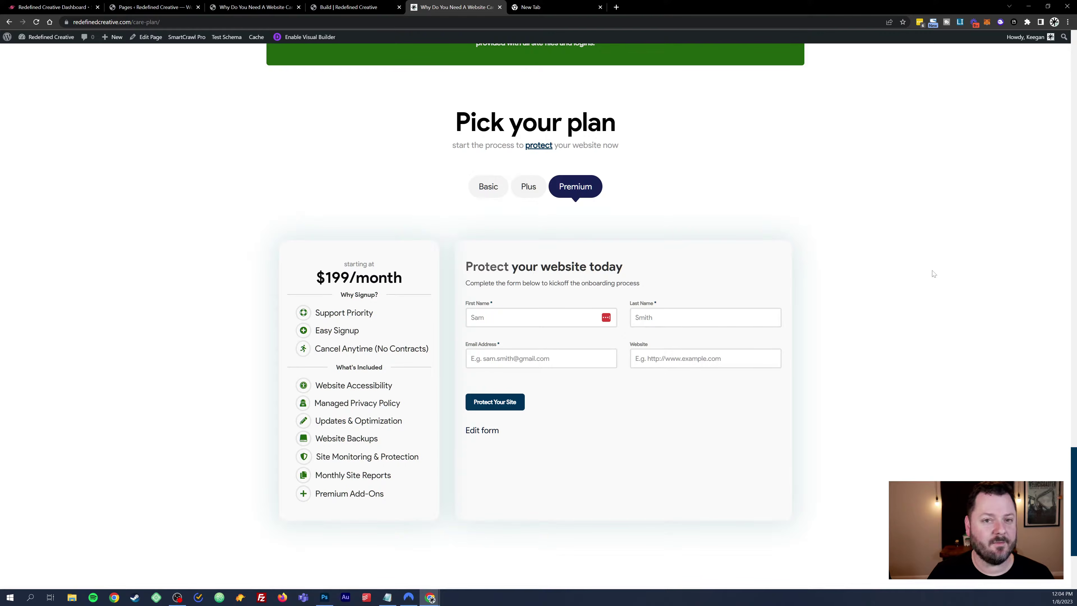
scroll(914, 247, "down", 1)
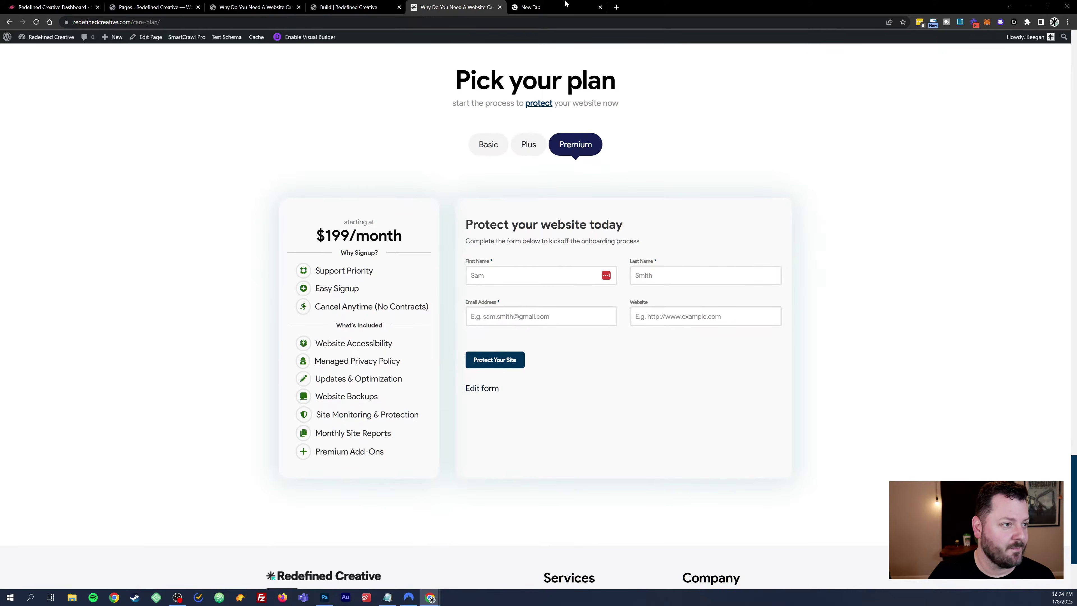
left_click(600, 6)
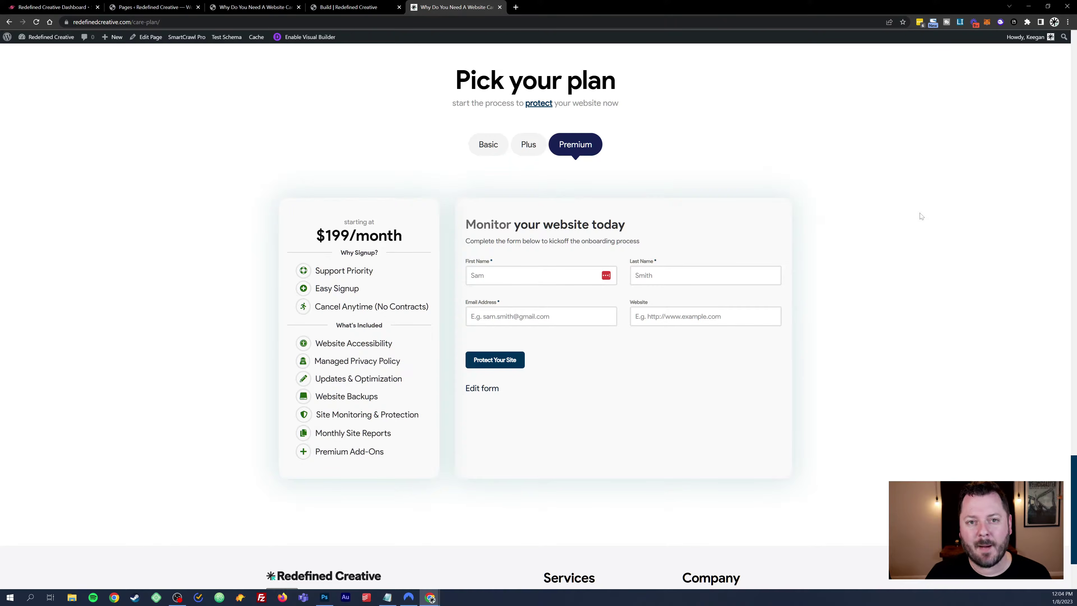
Step: Look over the staging Build page and close its browser tab
left_click(359, 9)
scroll(576, 278, "down", 1)
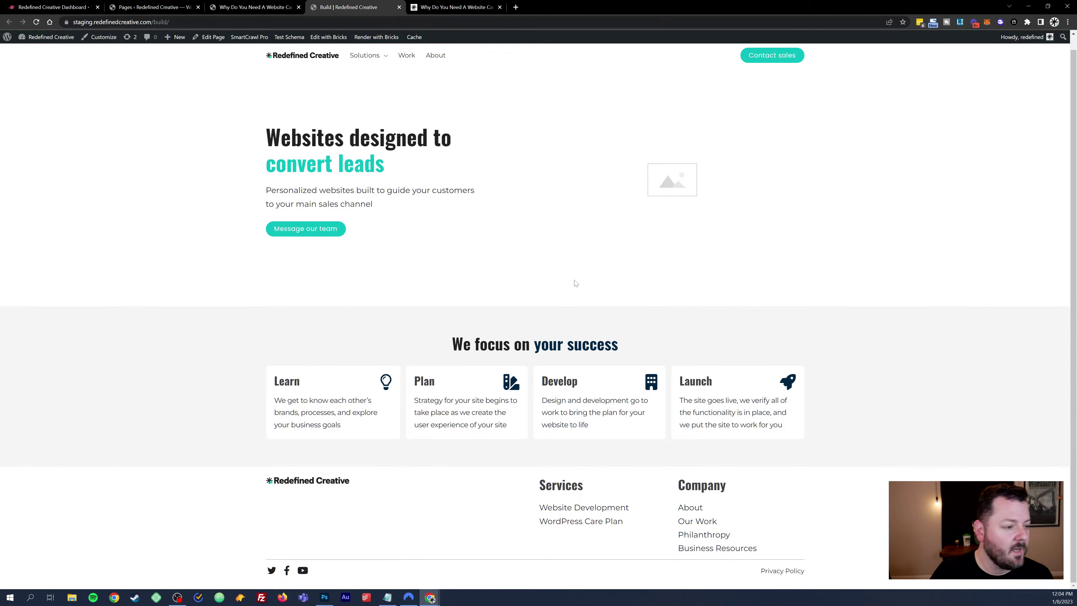
left_click(400, 8)
Step: Examine the Basic, Plus and Premium plan tabs near the end of the staging Care Plan page
left_click(252, 5)
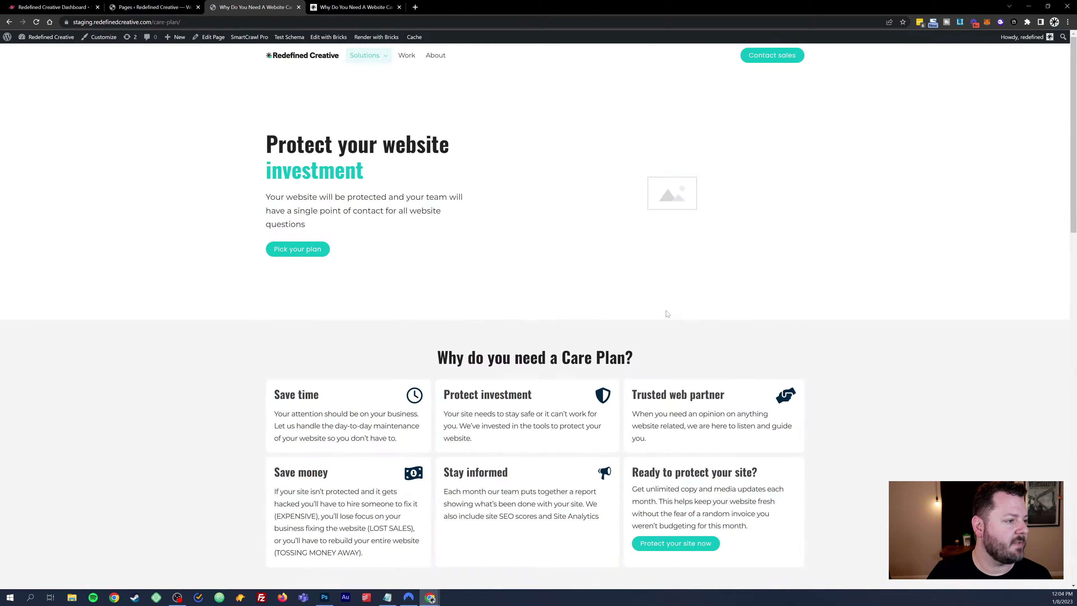
scroll(666, 313, "down", 20)
scroll(558, 265, "up", 2)
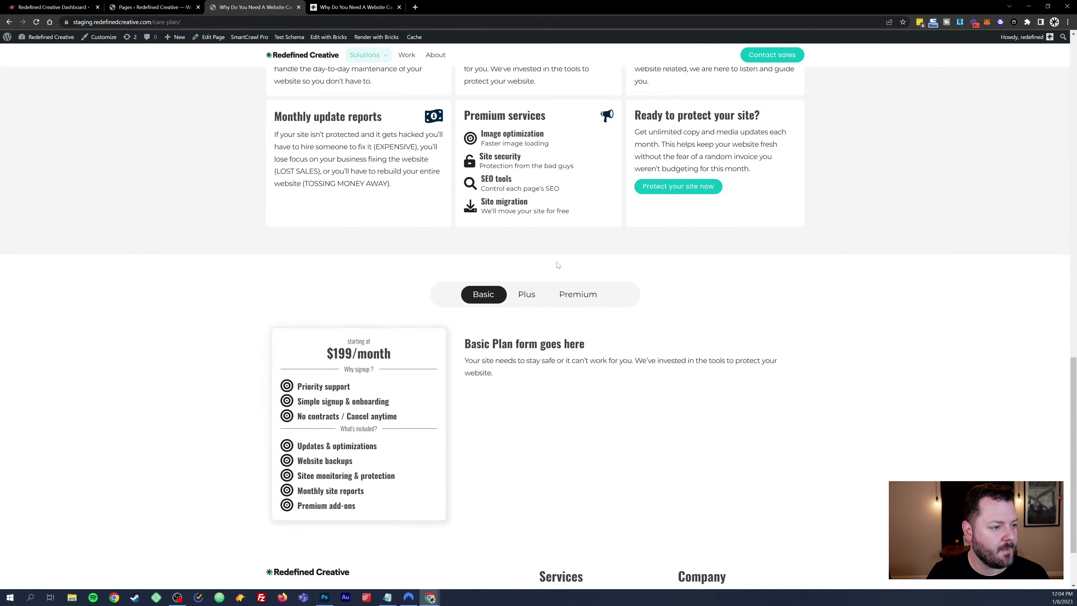
scroll(560, 213, "down", 2)
left_click(527, 210)
left_click(577, 210)
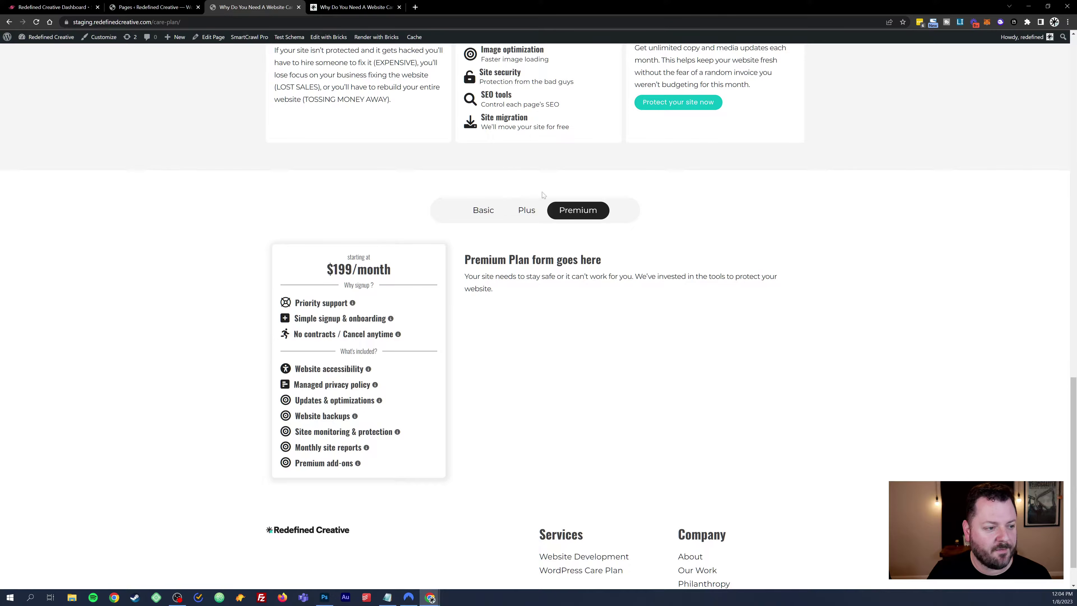
left_click(527, 210)
left_click(483, 211)
left_click(557, 214)
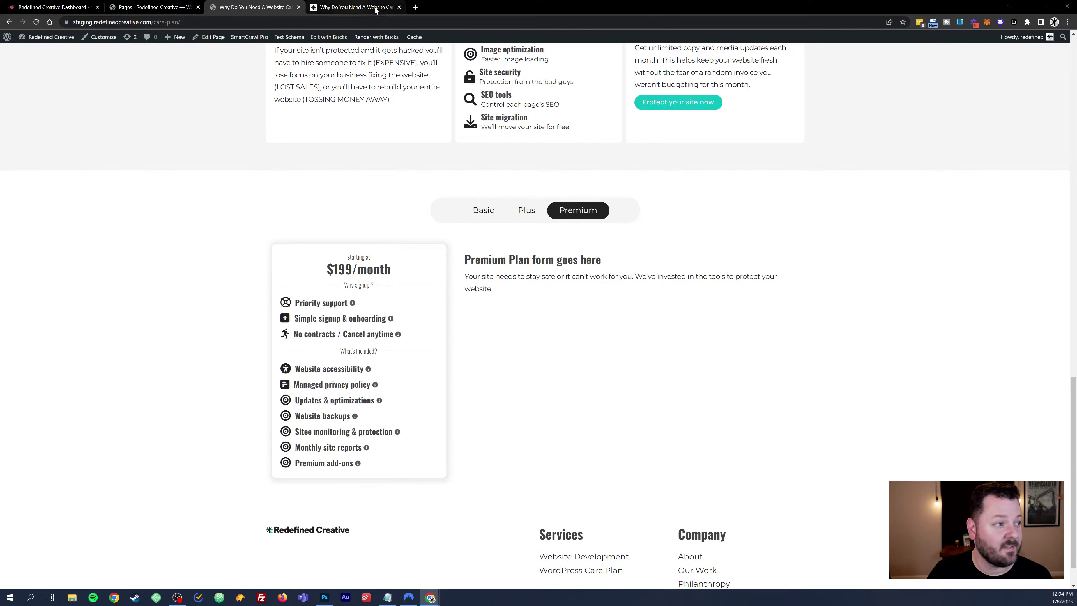
Step: Search the web for "tally forms" in a new browser tab and open the Tally form builder
left_click(415, 7)
type("tally forms")
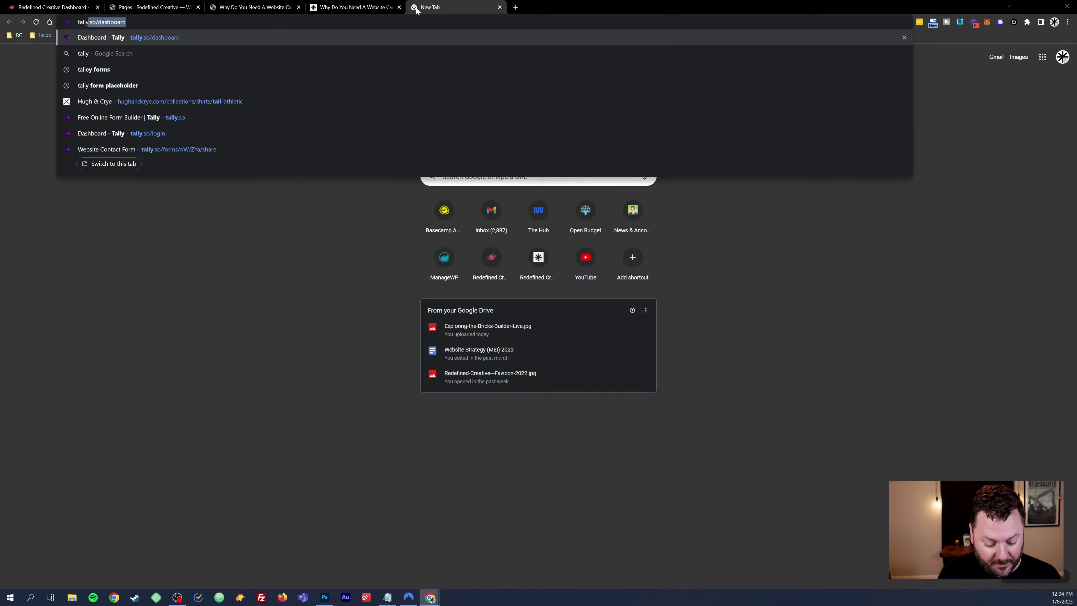
key("Return")
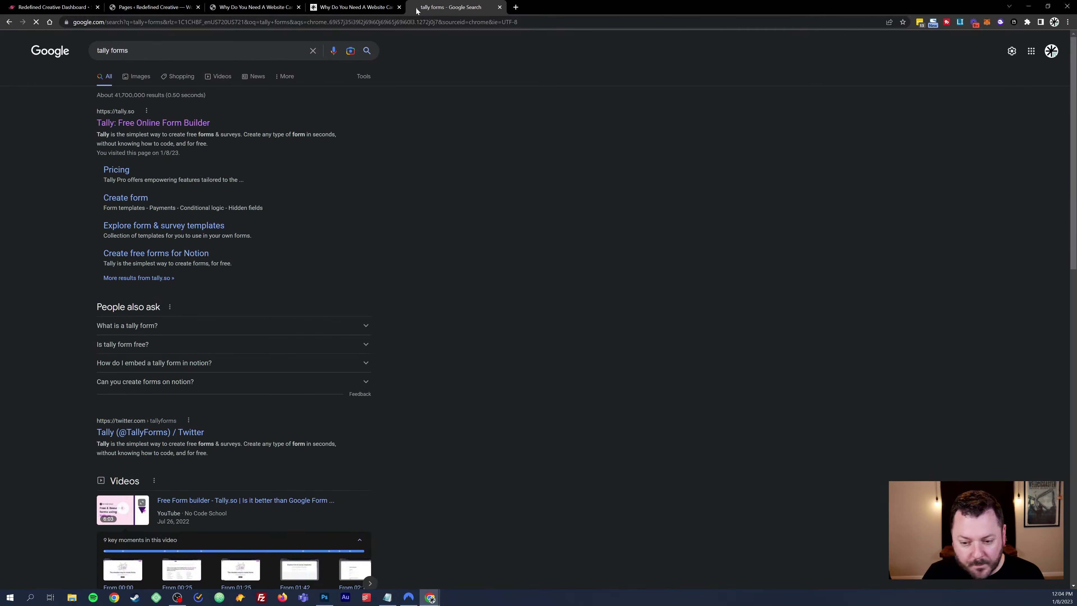
left_click(162, 123)
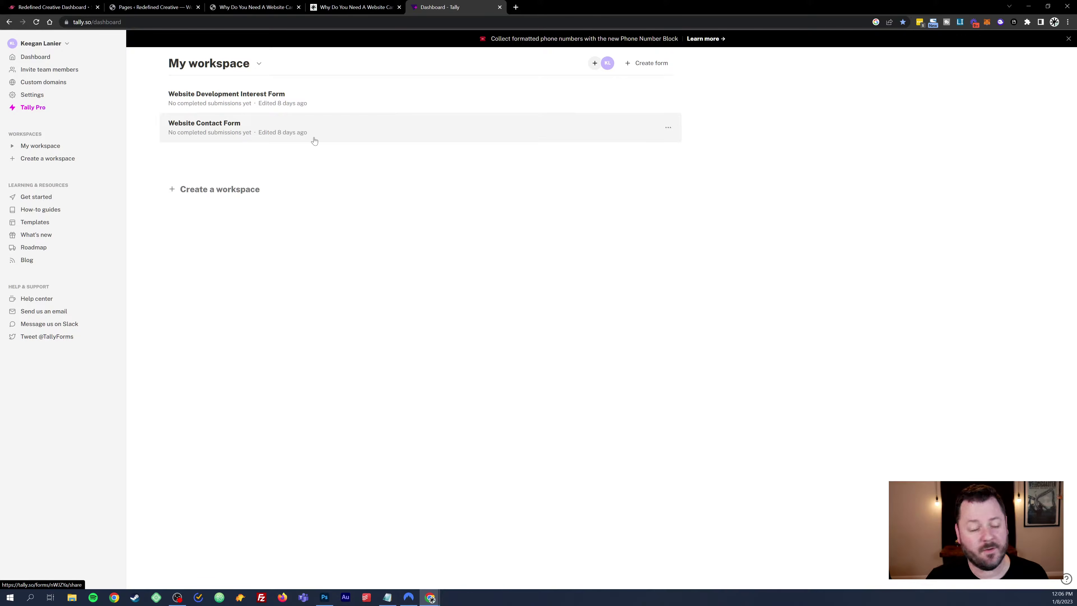
Step: Open the Website Contact Form, check its submissions view, and copy its share link
left_click(340, 127)
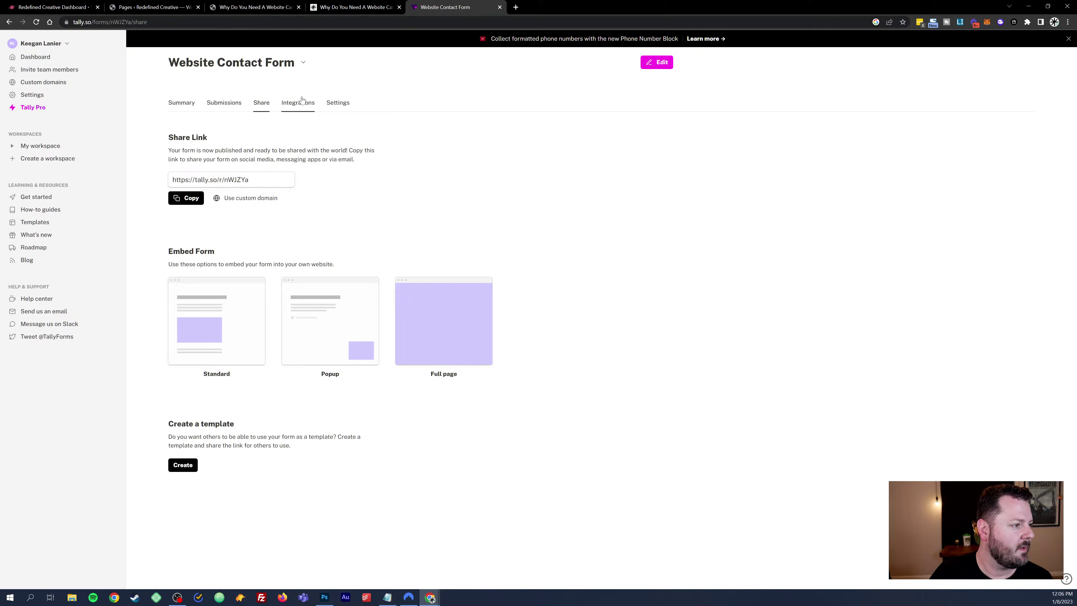
left_click(228, 106)
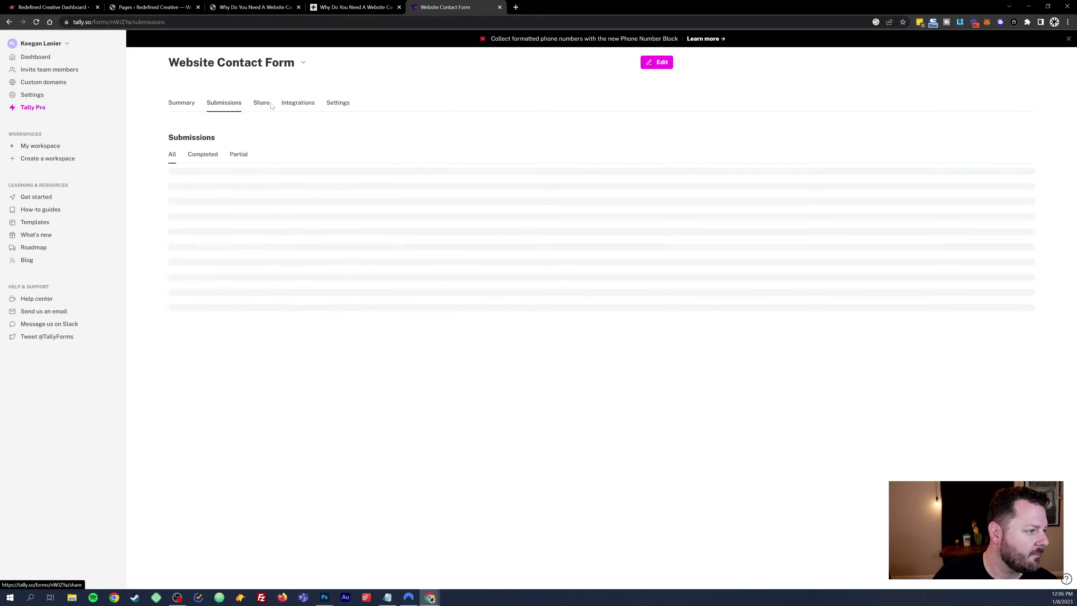
left_click(262, 105)
left_click(234, 178)
key("ctrl+c")
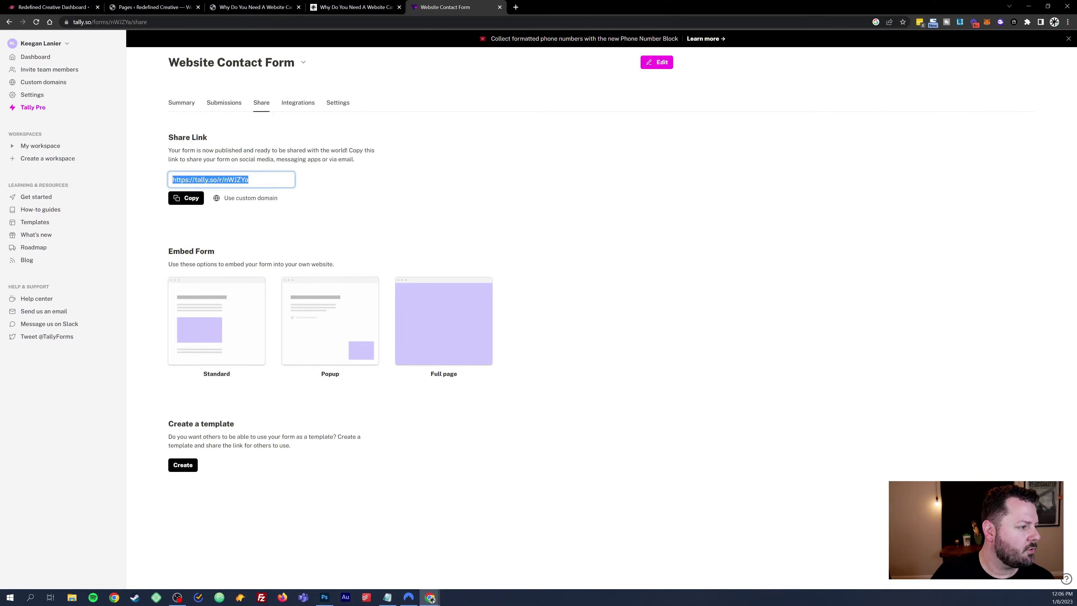
Step: Open the copied form link in a new browser tab, enter the first name, and continue to the form's second page
left_click(516, 7)
key("ctrl+v")
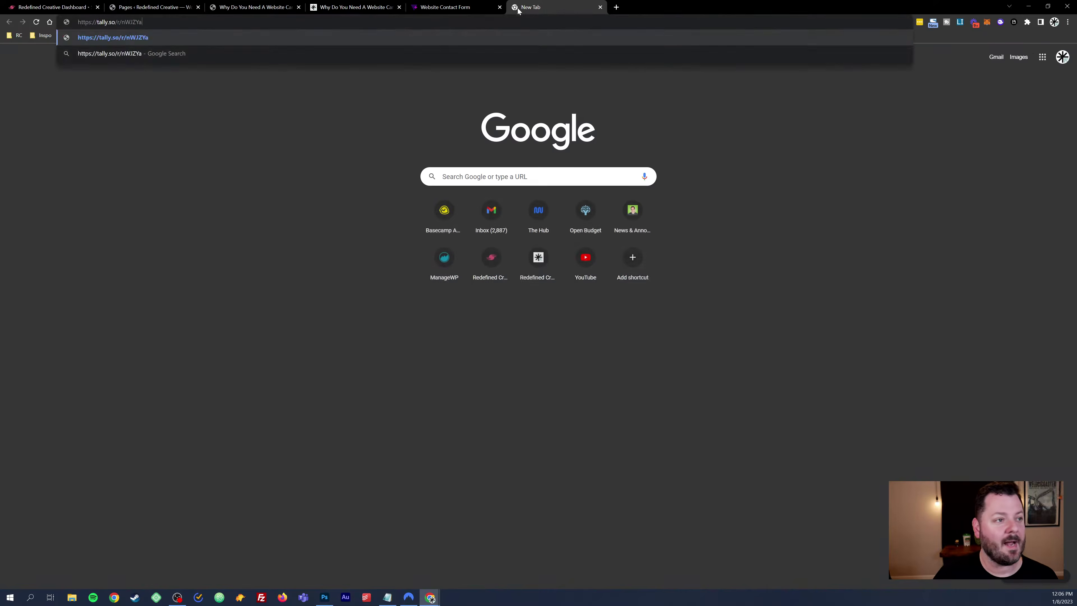
key("Return")
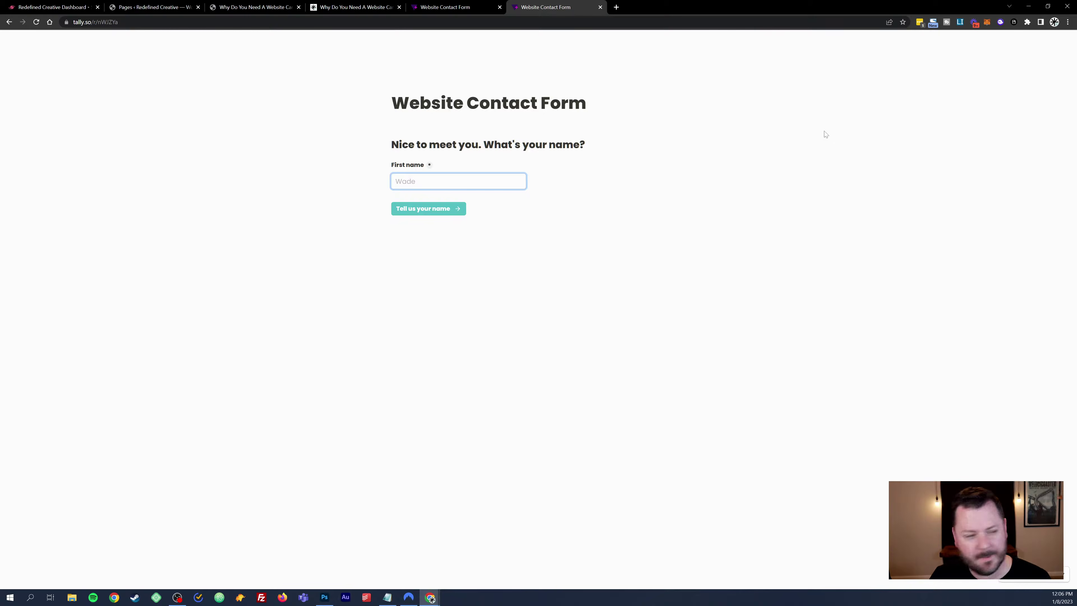
type("Keegan")
key("Return")
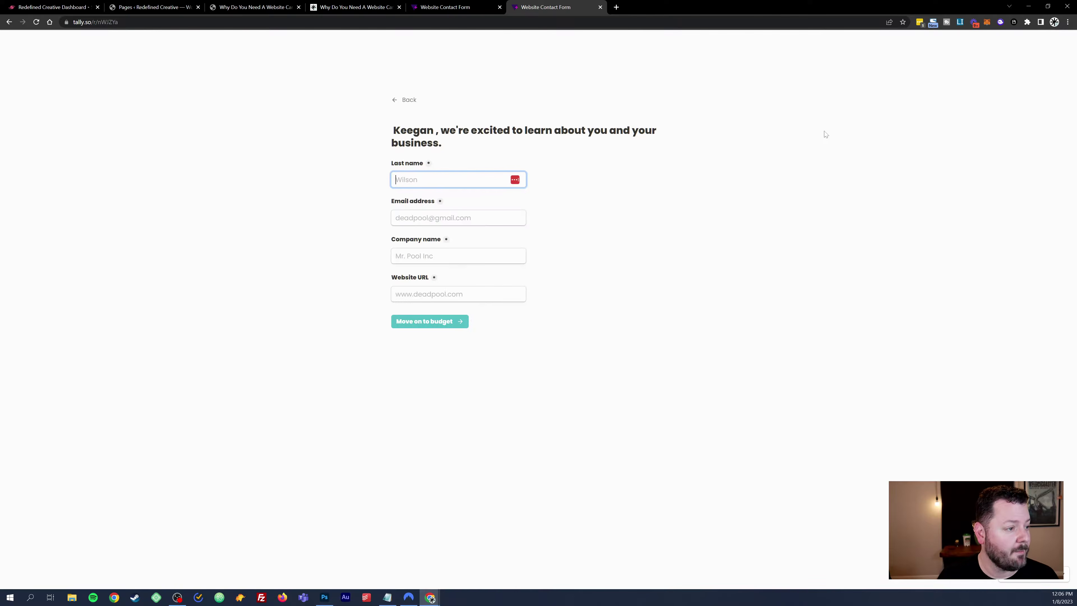
Step: Return to the contact form's first page, leave it without saving, and close both Website Contact Form tabs
left_click_drag(401, 131, 456, 130)
left_click(456, 128)
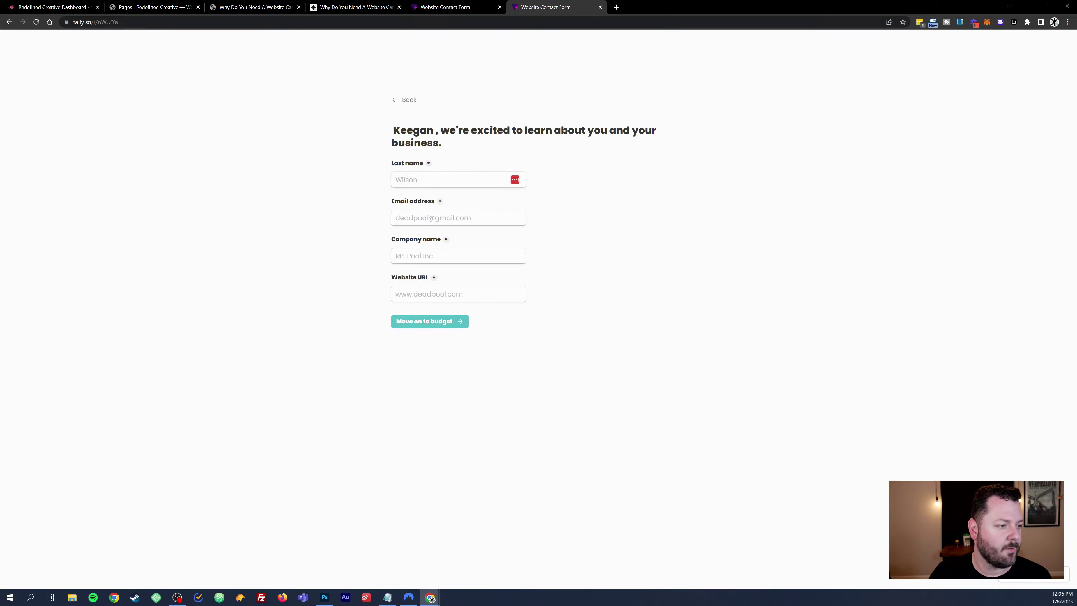
left_click(407, 99)
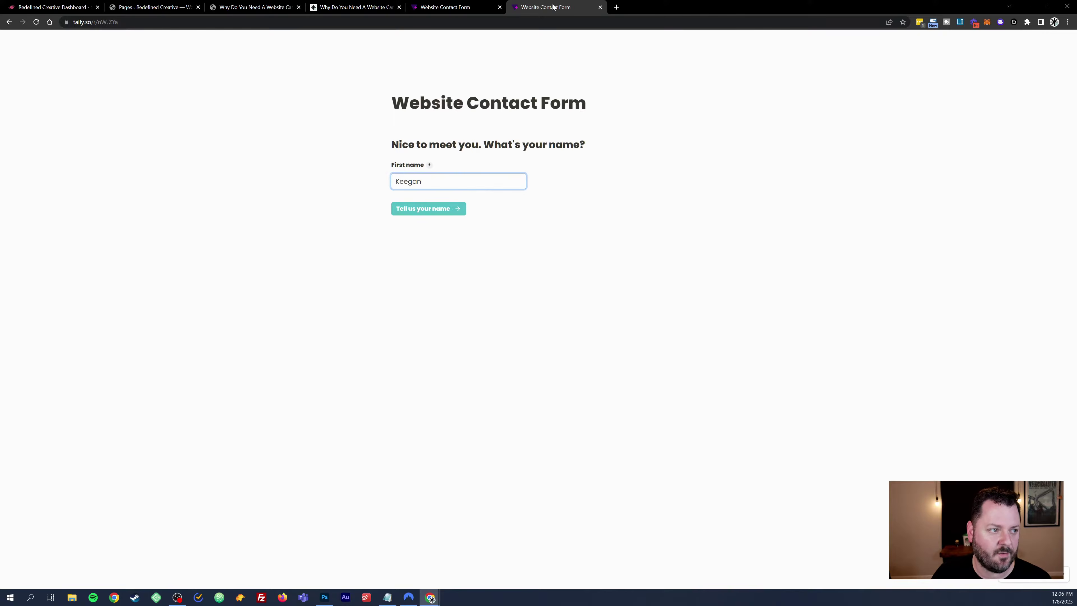
left_click(600, 6)
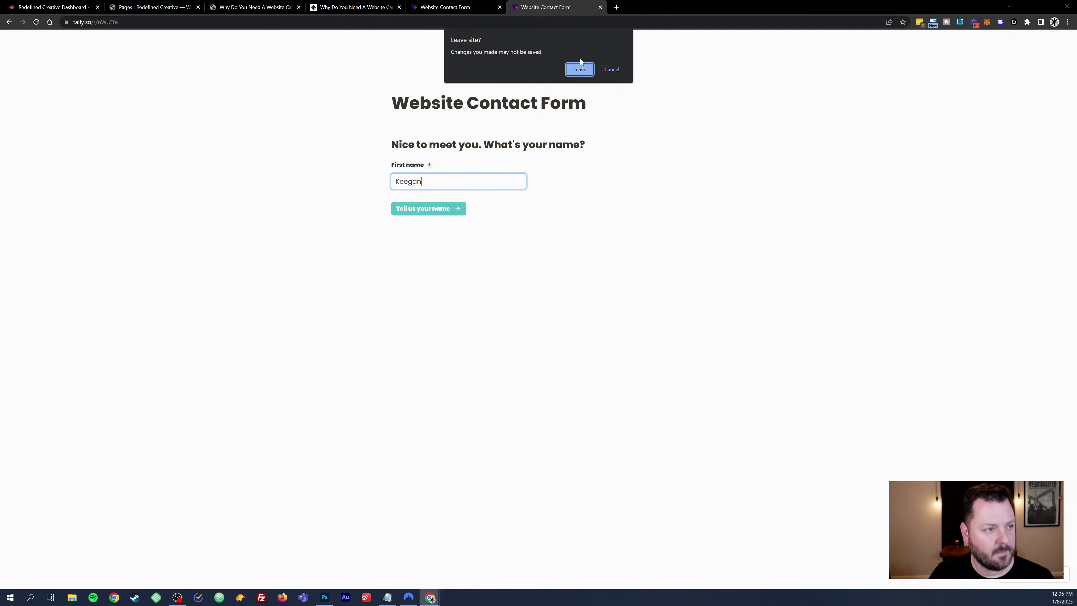
left_click(580, 68)
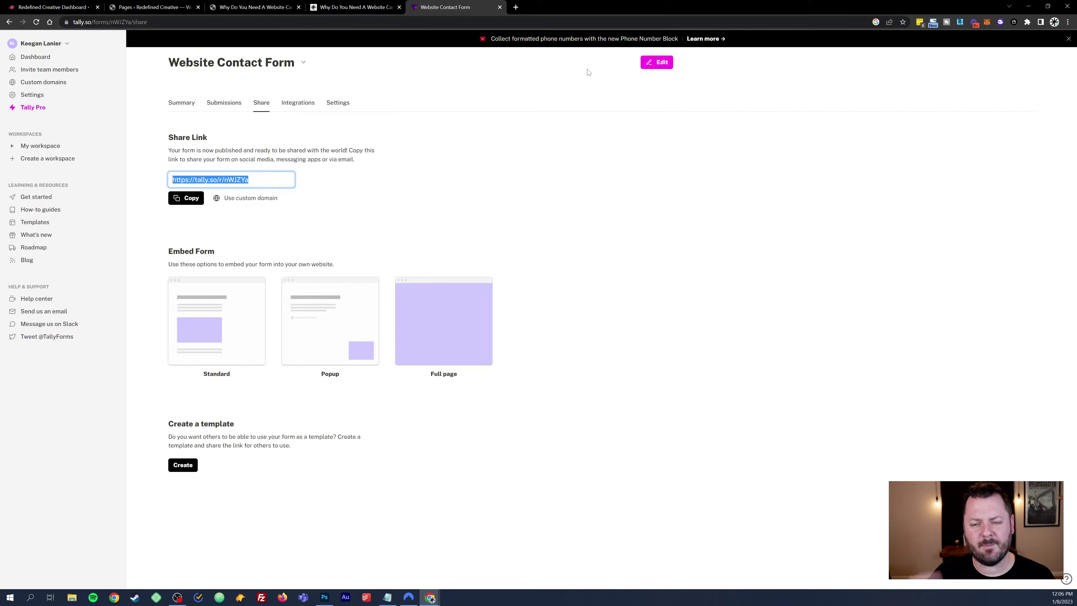
left_click(503, 242)
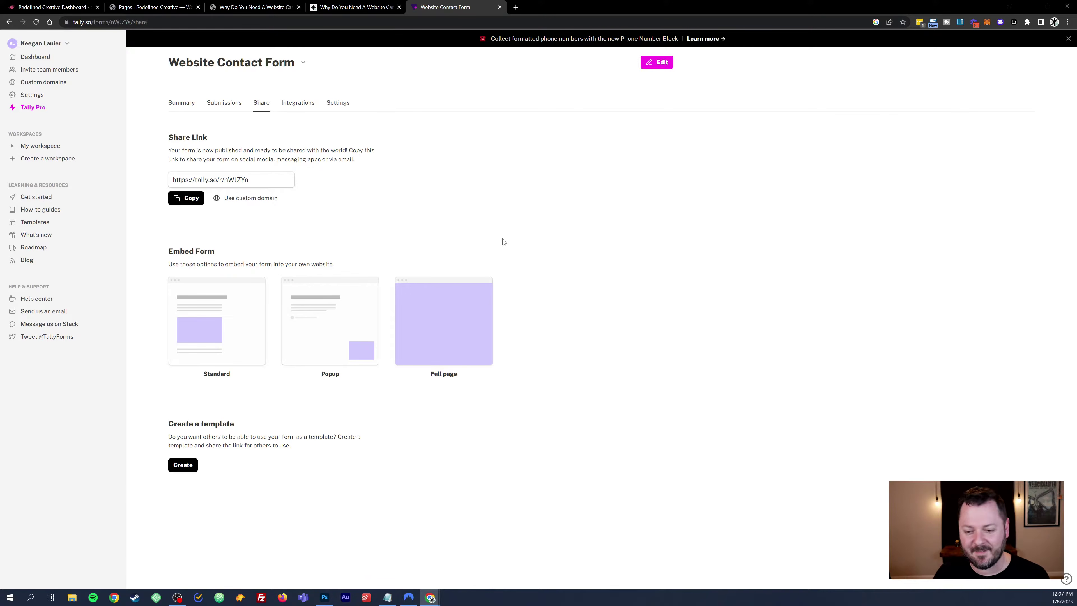
left_click(500, 6)
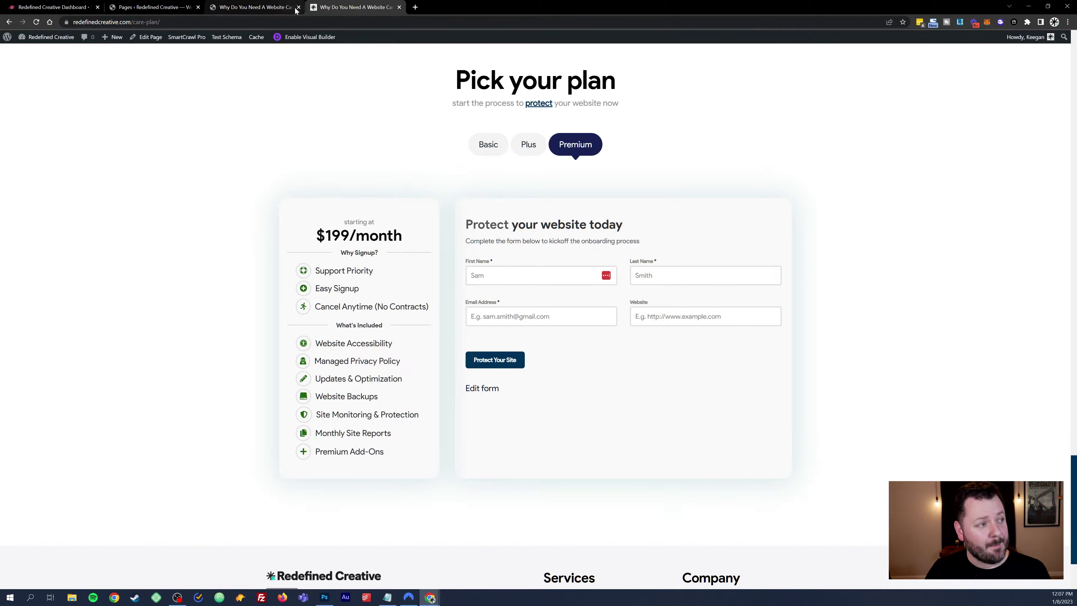
Step: Examine the Premium, Plus and Basic form placeholders in the plan tabs of the staging Care Plan page
left_click(263, 7)
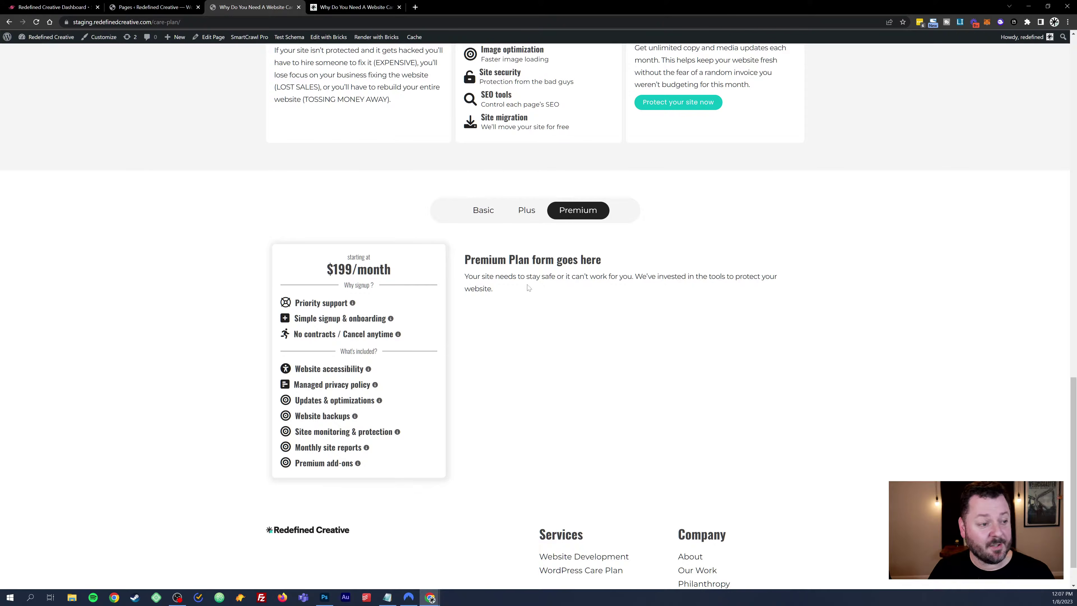
left_click_drag(492, 260, 493, 292)
left_click(483, 210)
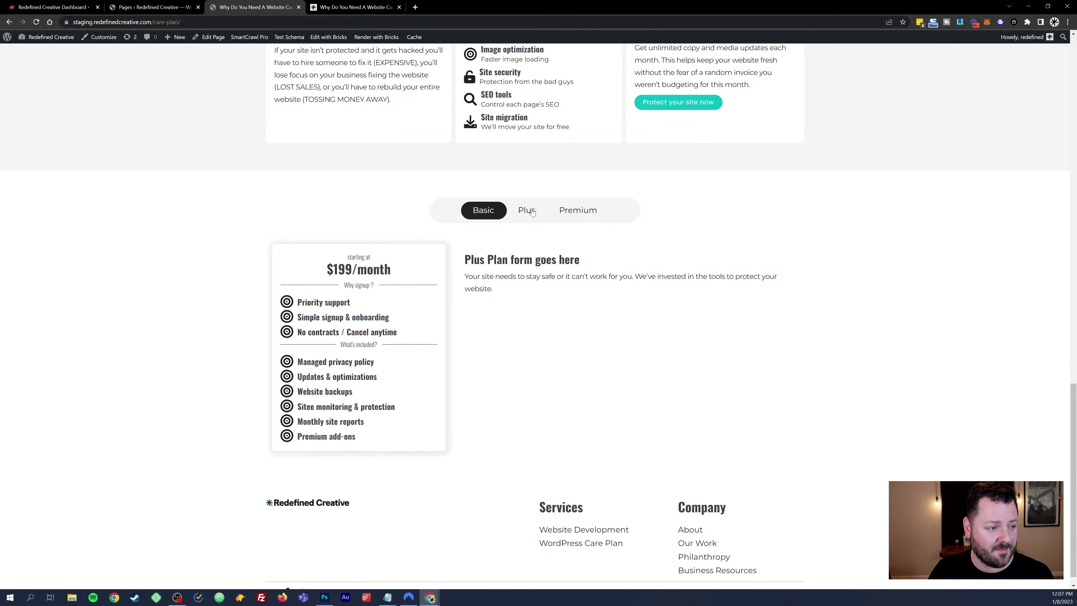
left_click(492, 210)
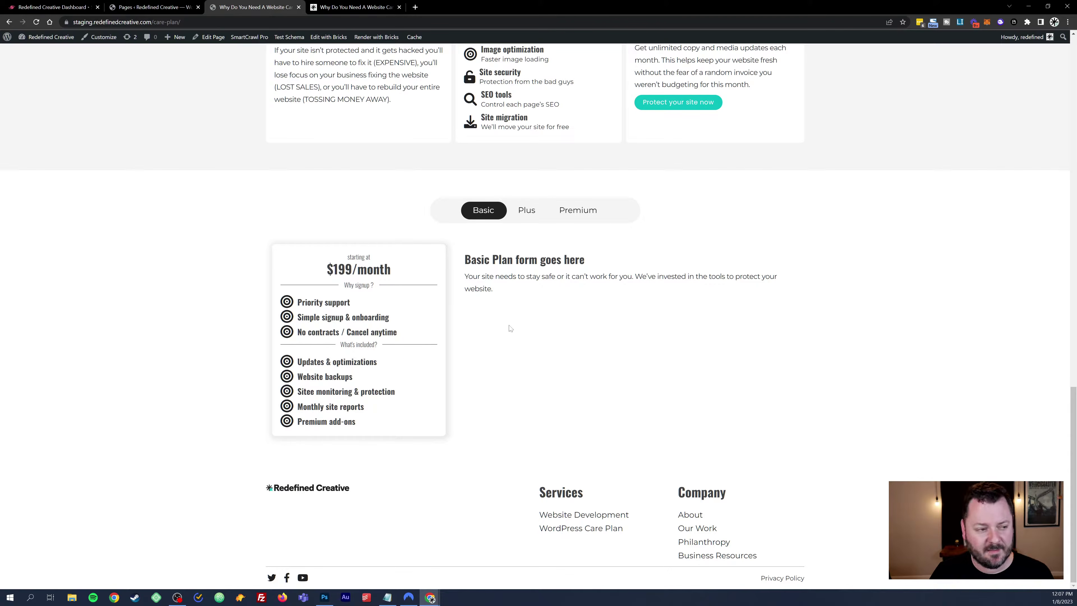
triple_click(650, 355)
scroll(791, 412, "up", 2)
scroll(791, 413, "up", 15)
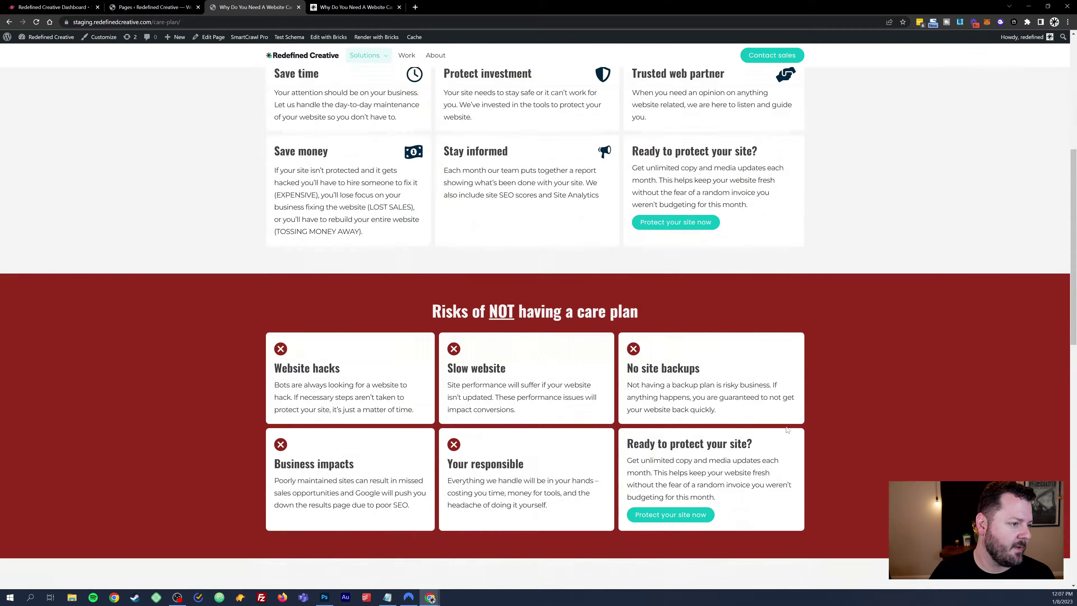
Step: View the staging Contact page with its embedded Tally form, and open the staging About page
left_click(773, 59)
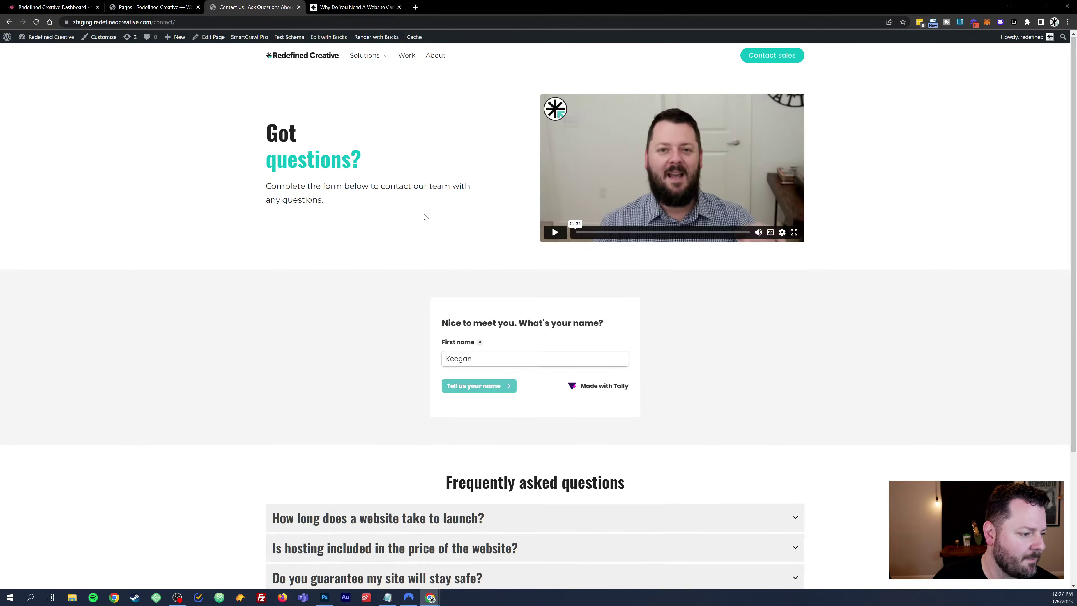
scroll(420, 263, "down", 5)
scroll(419, 270, "up", 5)
left_click(437, 56)
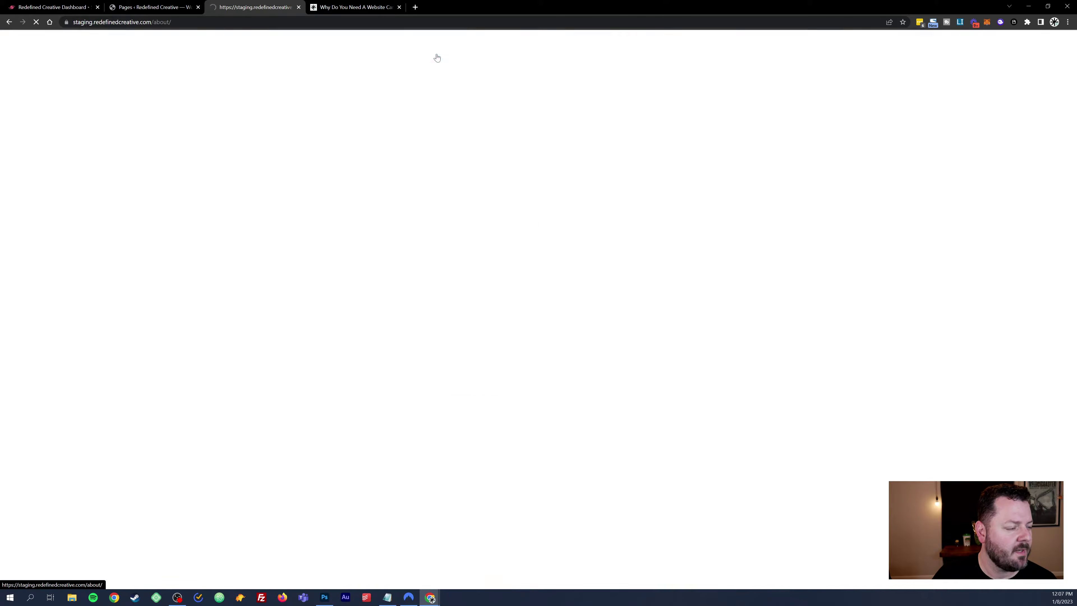
scroll(560, 255, "down", 1)
scroll(560, 266, "up", 1)
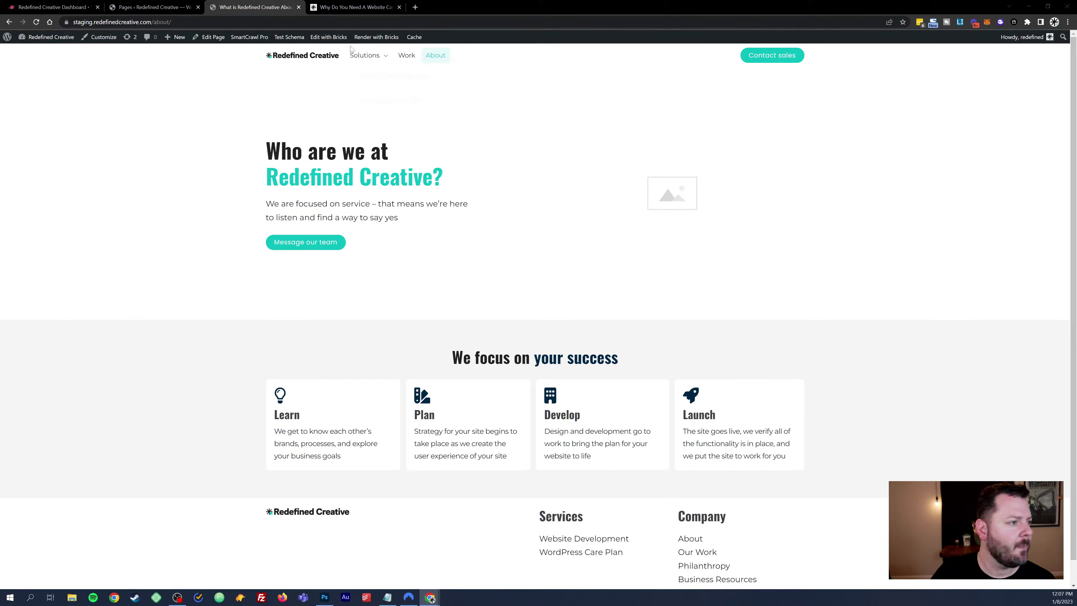
Step: Open the About page for editing in Bricks and bring up the media picker for the hero's placeholder image
left_click(328, 37)
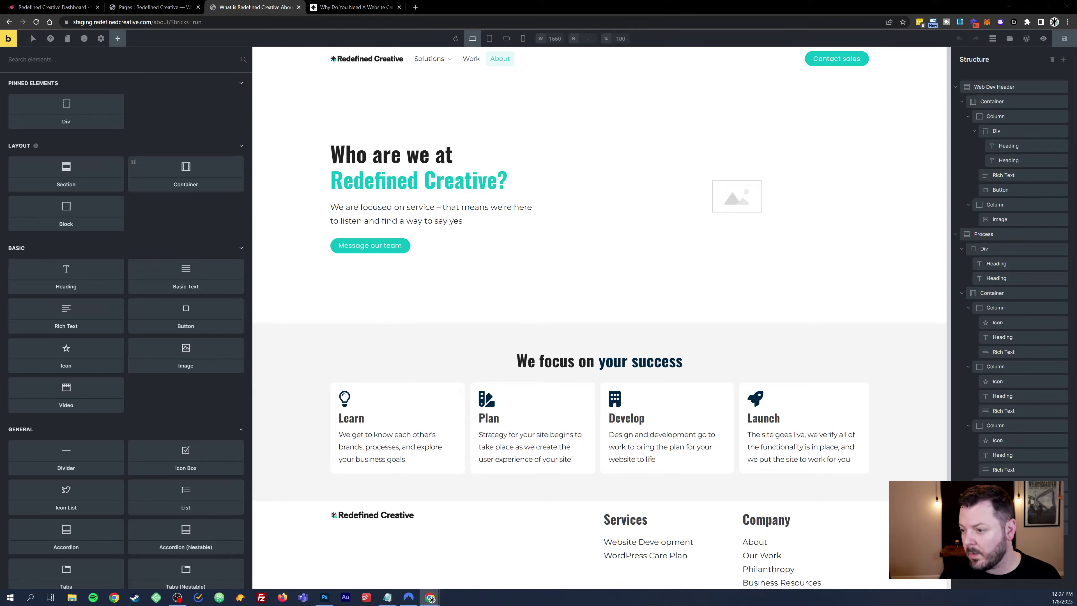
left_click(755, 212)
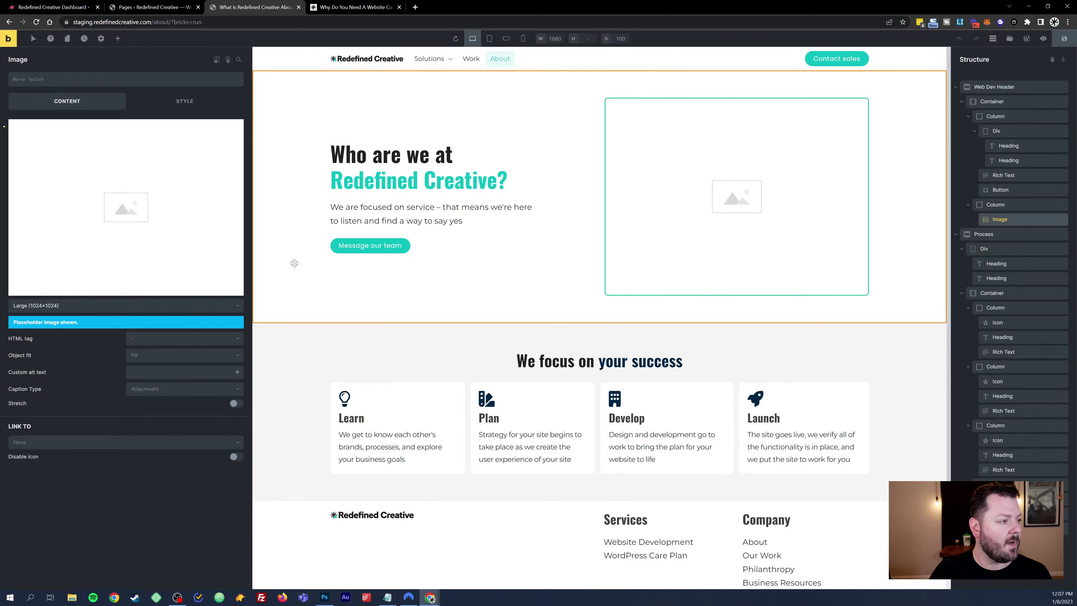
left_click(119, 170)
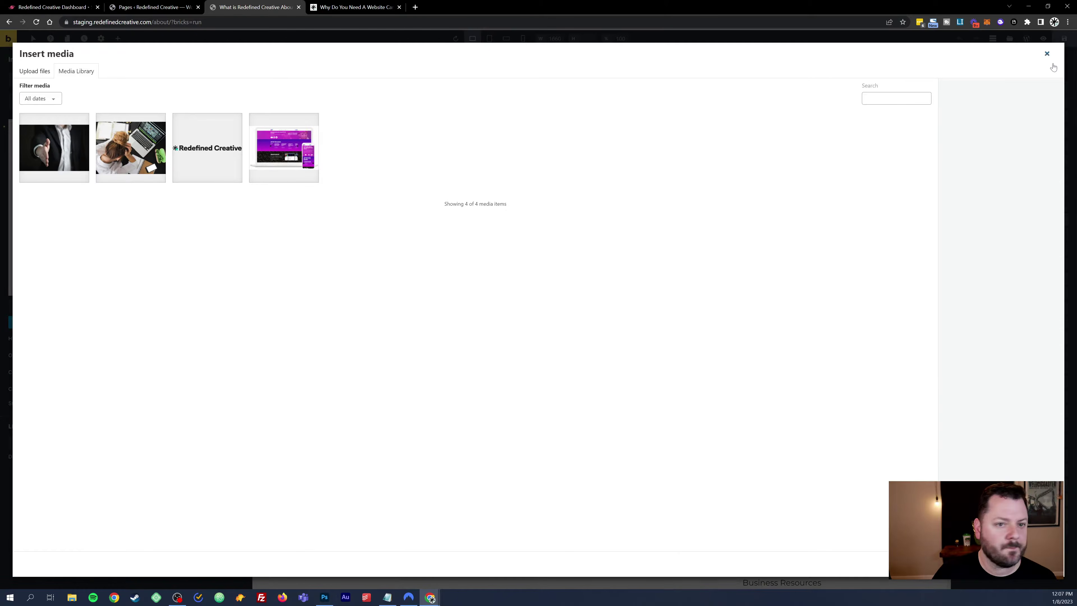
left_click(1047, 54)
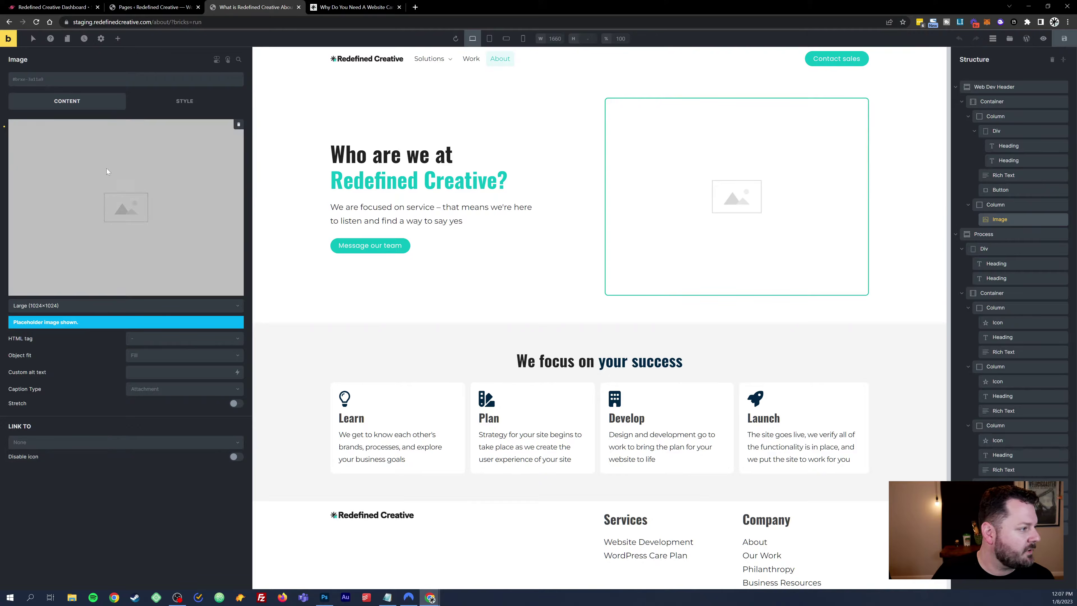
left_click(168, 194)
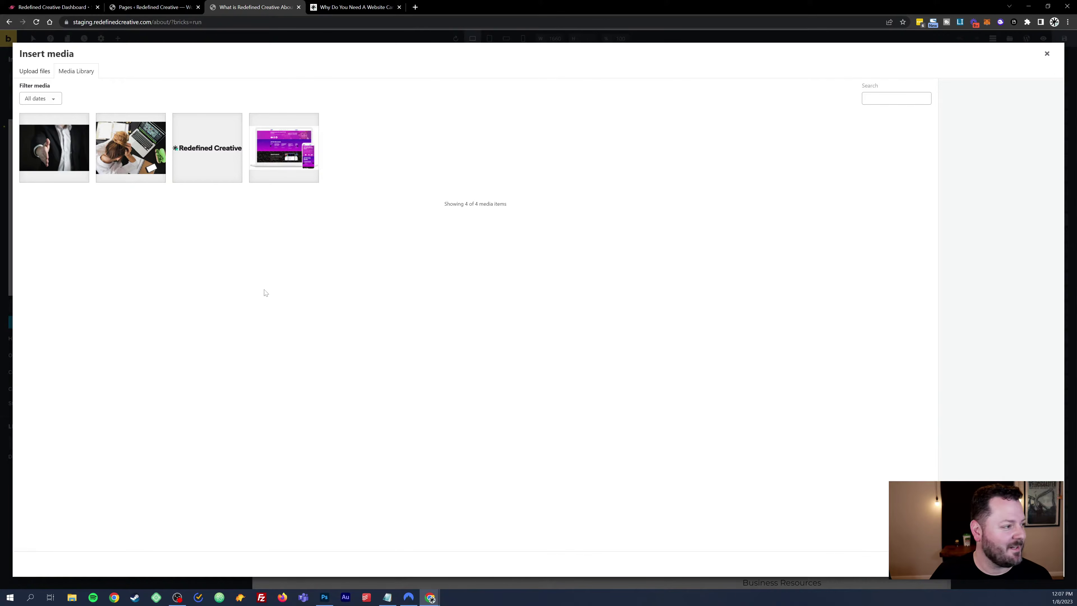
Step: Upload the Wynwood portrait JPG from the Downloads folder and insert it as the About page's hero image
left_click(34, 71)
left_click(538, 264)
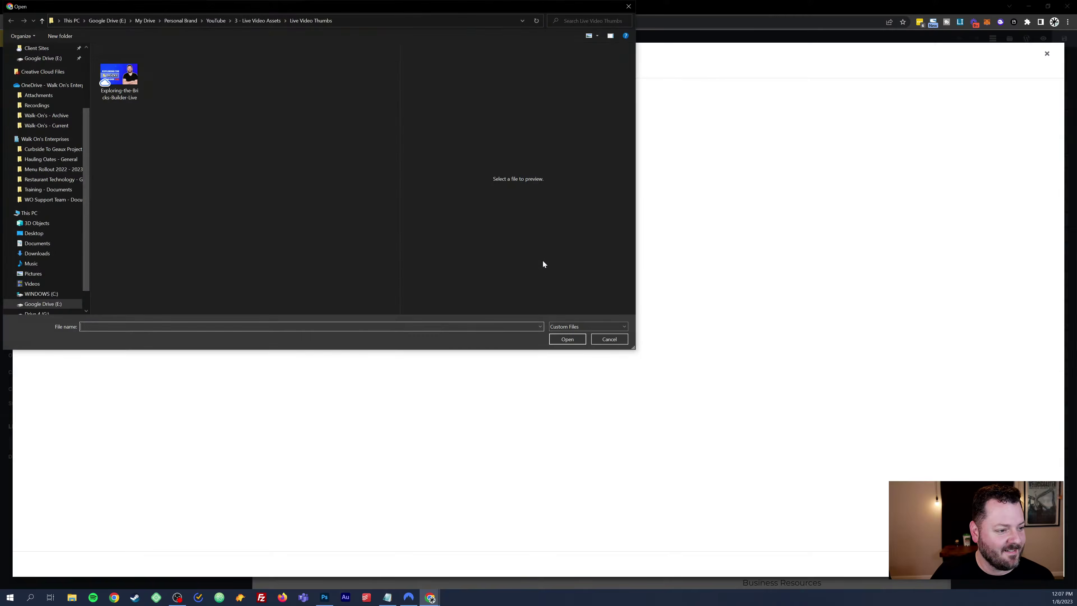
mouse_move(251, 8)
left_mouse_down()
mouse_move(295, 48)
mouse_move(264, 26)
left_mouse_up()
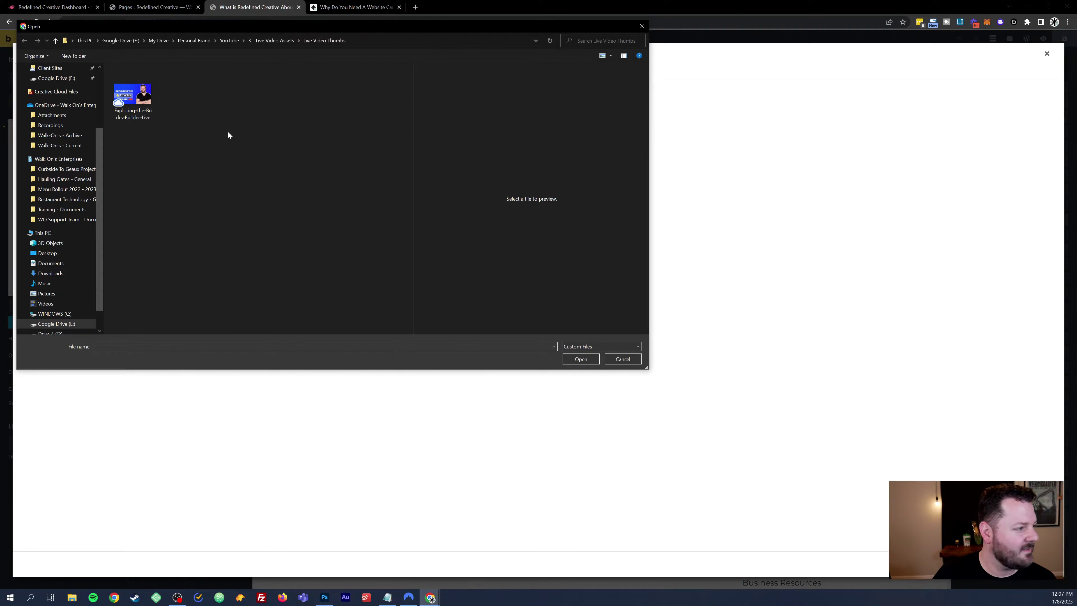
left_click(272, 41)
left_click(195, 40)
left_click(157, 41)
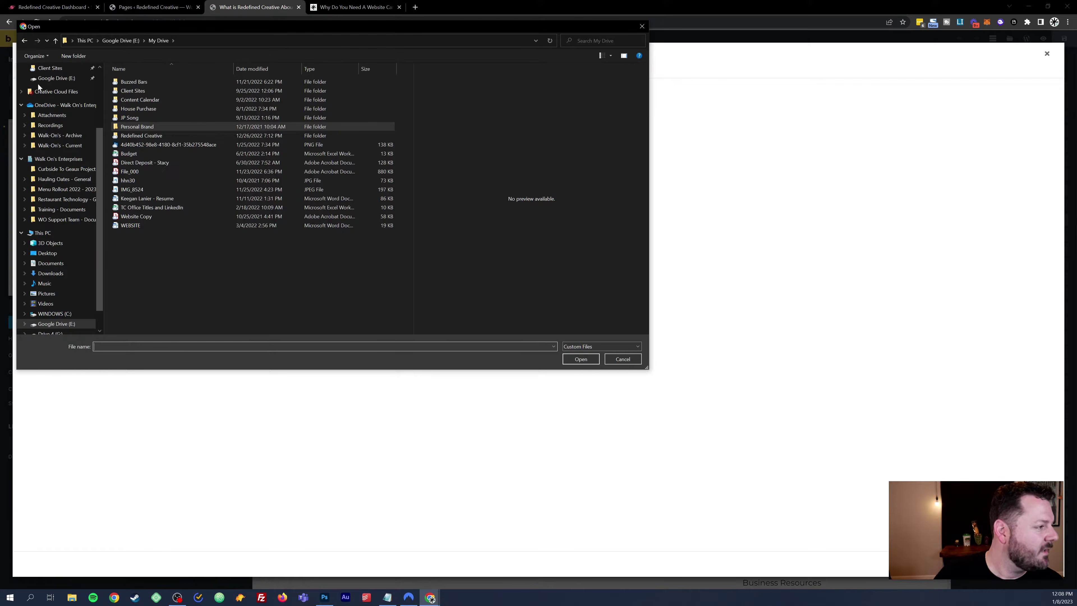
left_click(50, 263)
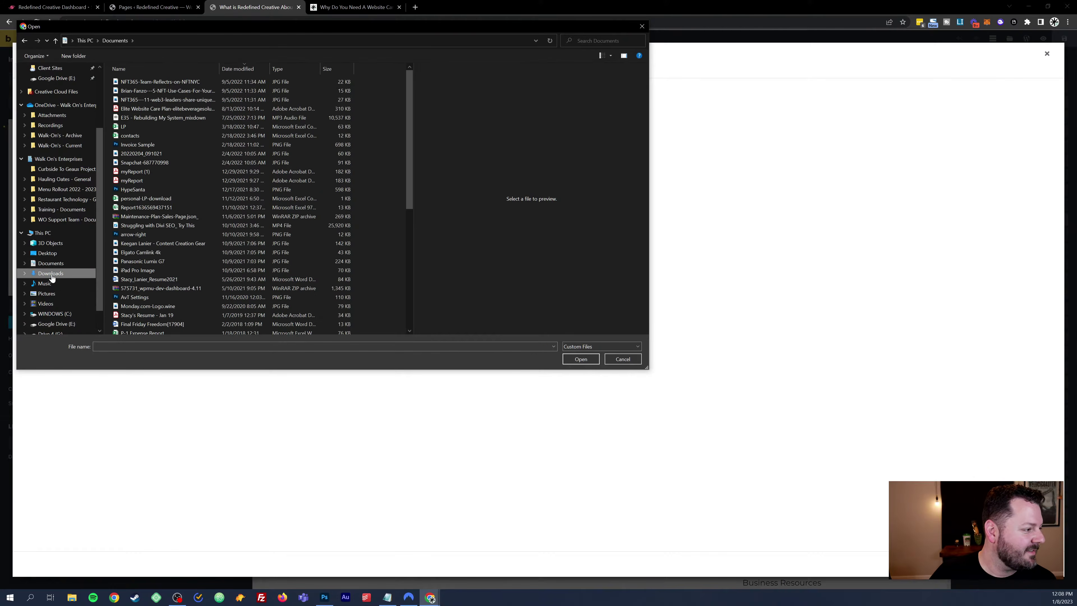
left_click(51, 275)
left_click(170, 92)
double_click(171, 91)
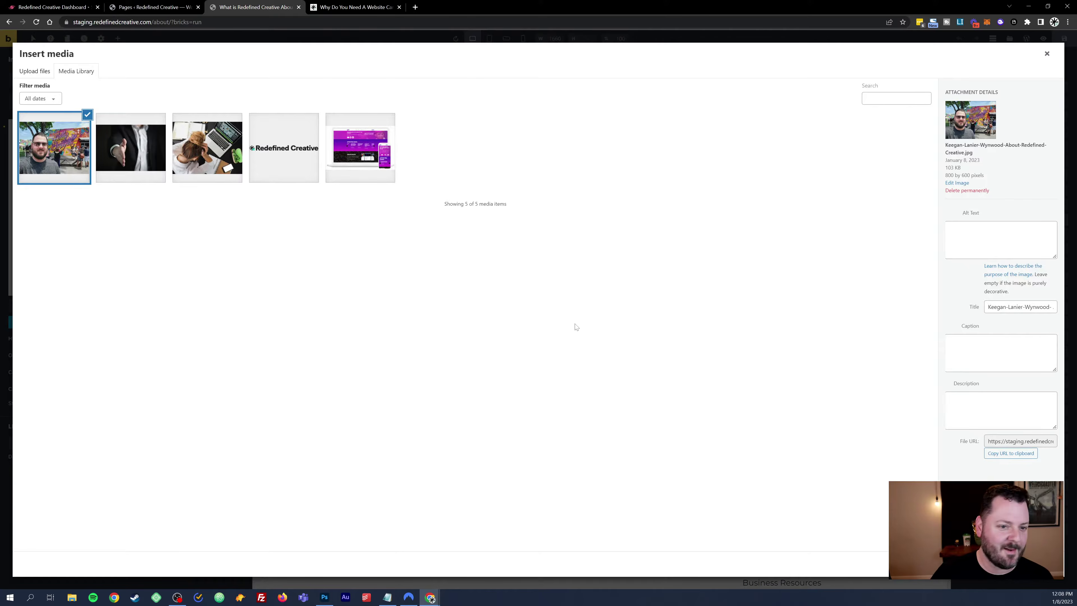
left_click(1045, 564)
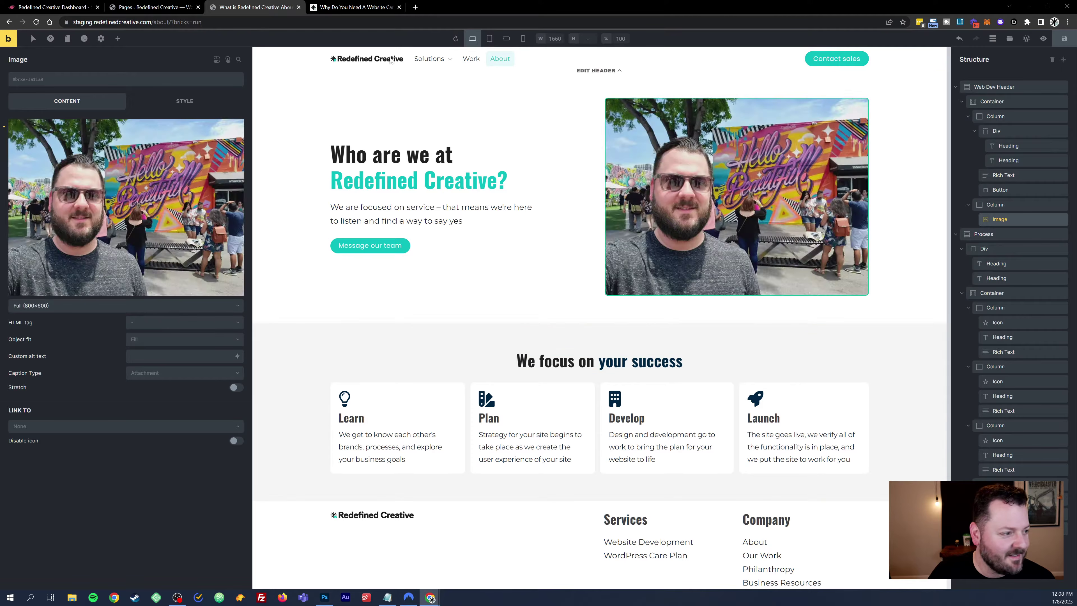
Step: Add a new section directly below the Web Dev Header section of the About page
left_click(583, 88)
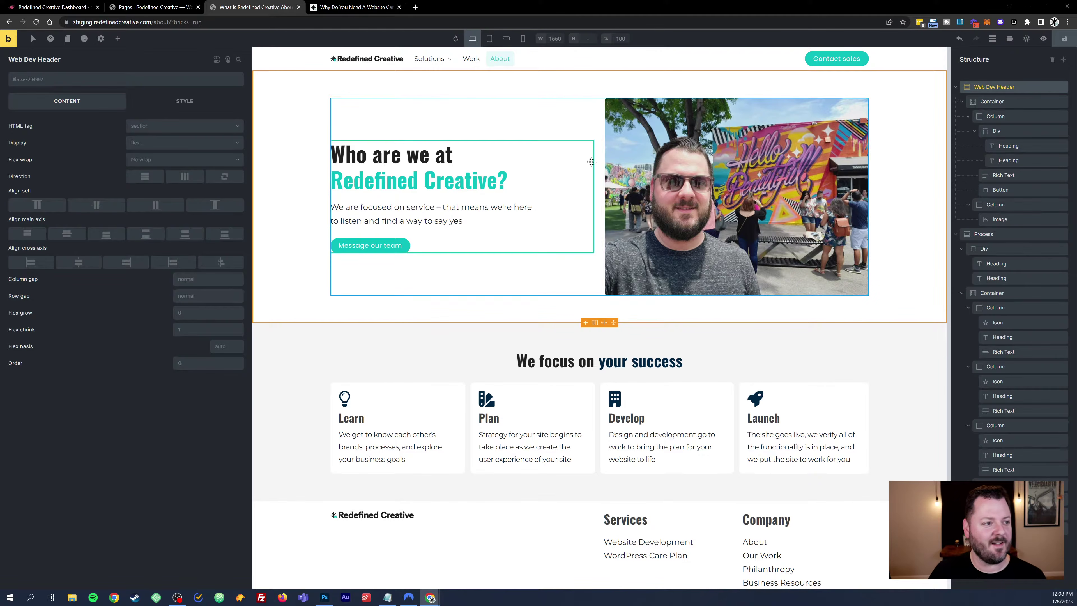
scroll(589, 259, "down", 1)
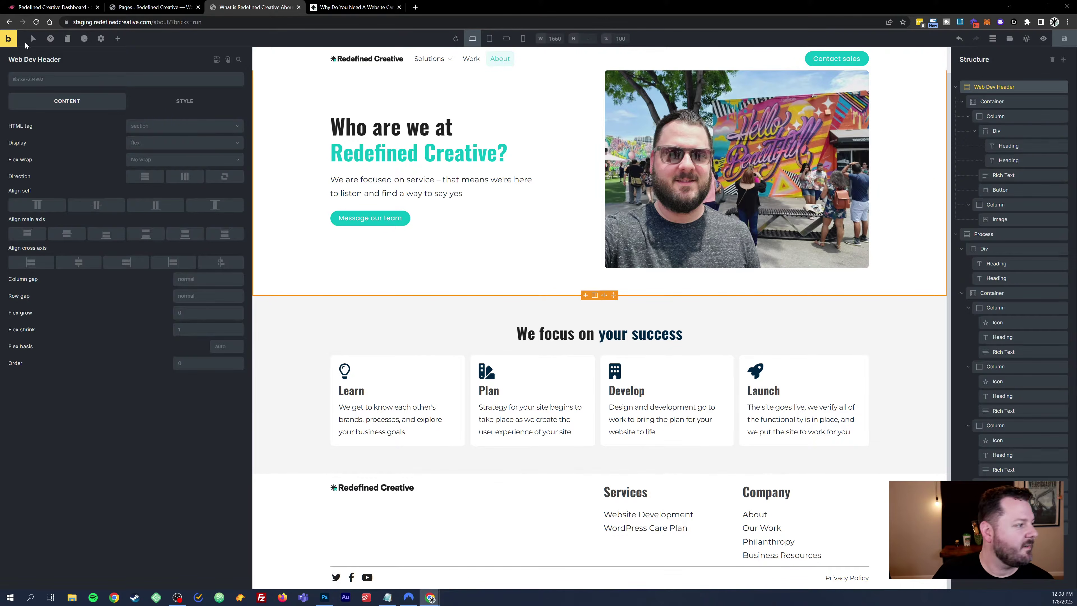
left_click(117, 38)
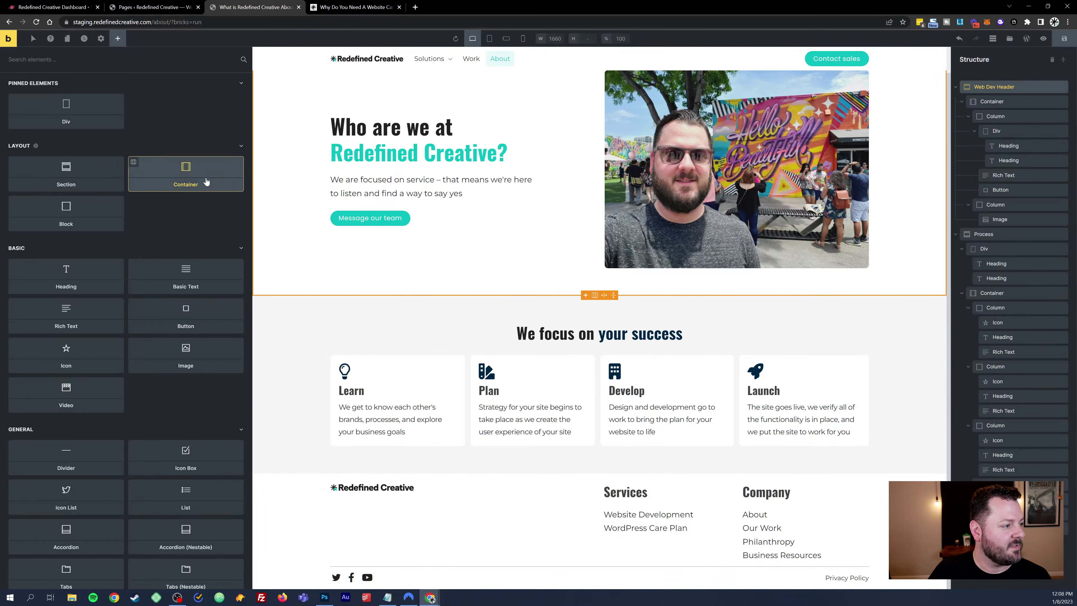
left_click(65, 174)
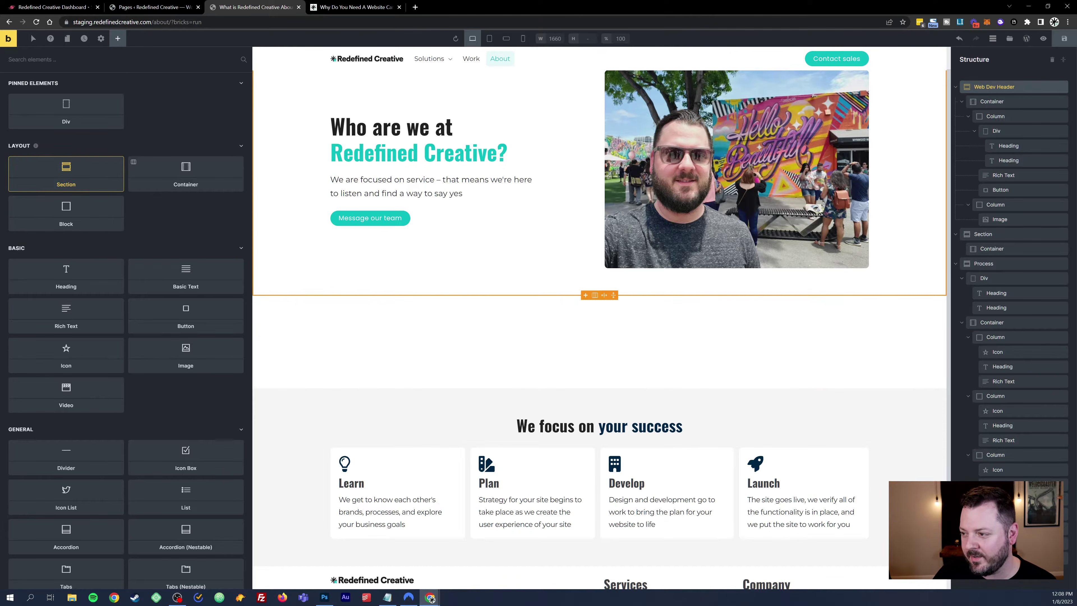
Step: Add a container with two equal columns to the new section and delete the section's original empty container
scroll(594, 255, "down", 2)
scroll(201, 246, "down", 3)
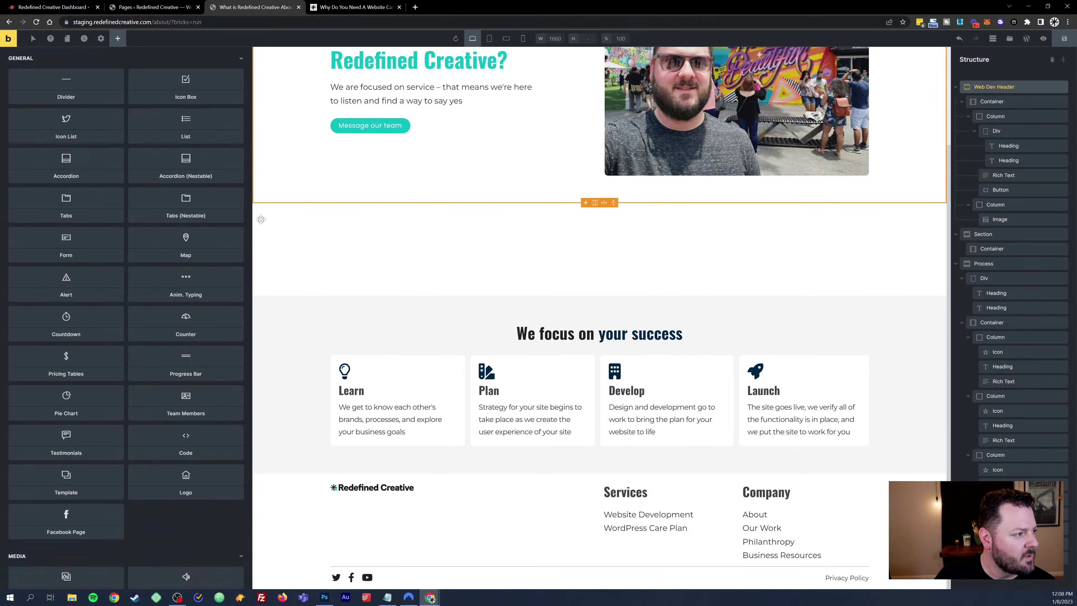
scroll(178, 212, "up", 3)
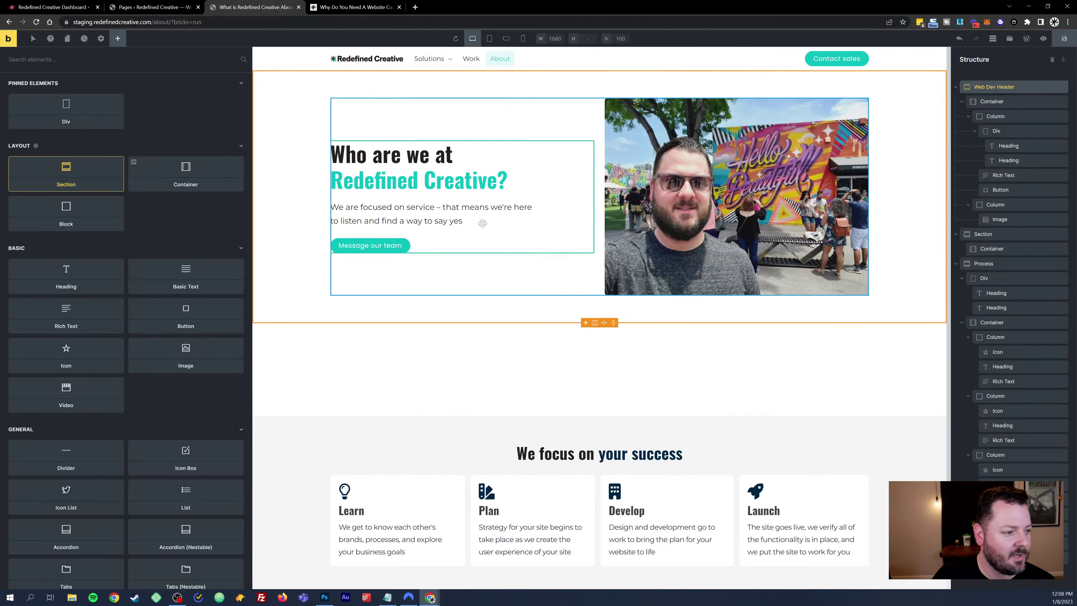
left_click_drag(165, 178, 590, 378)
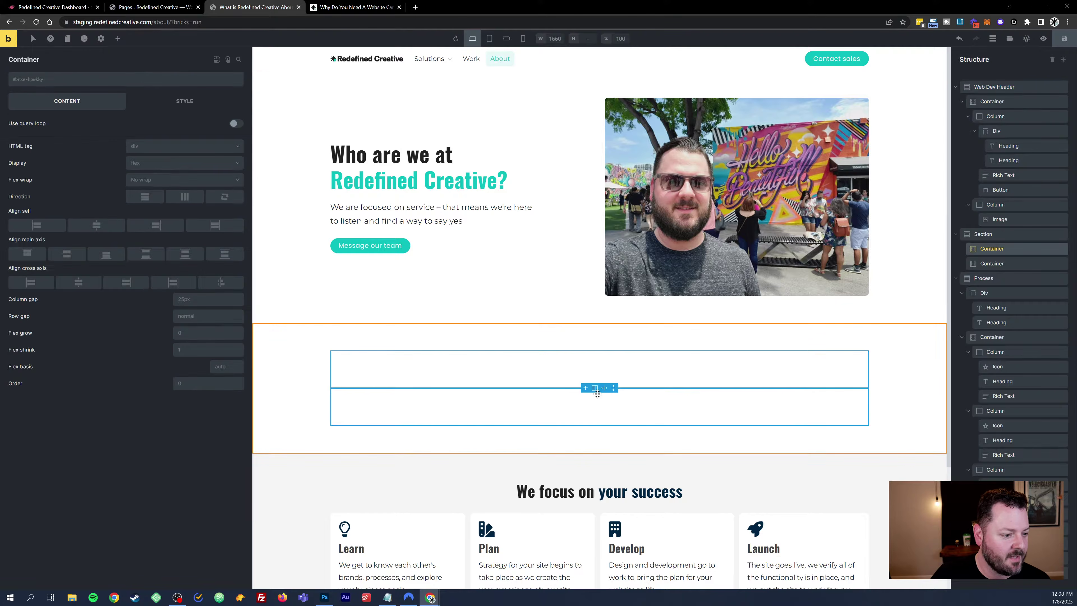
left_click(595, 426)
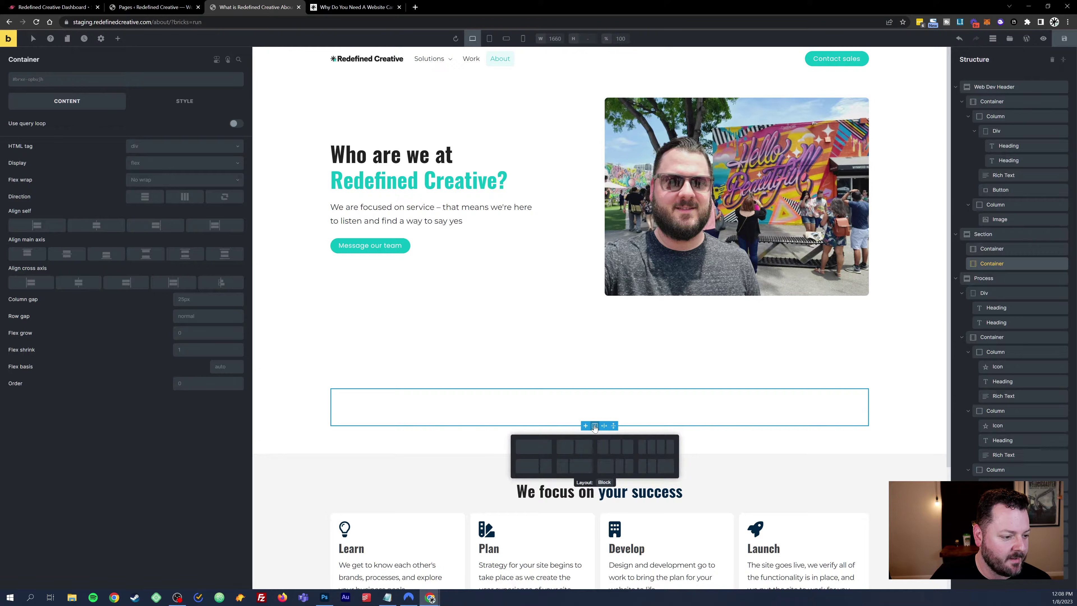
left_click(575, 447)
right_click(532, 374)
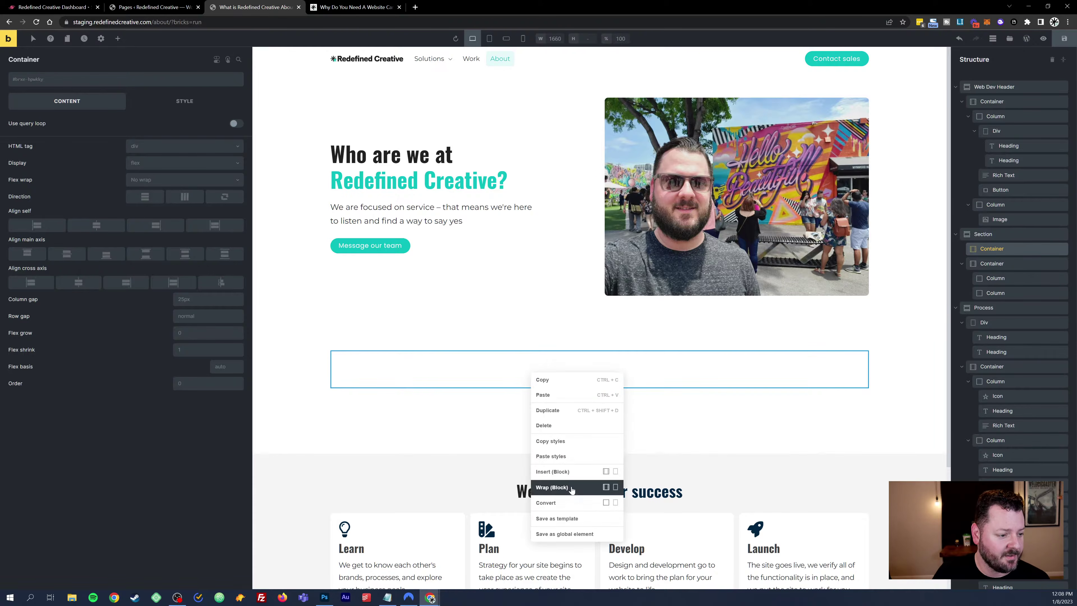
left_click(571, 425)
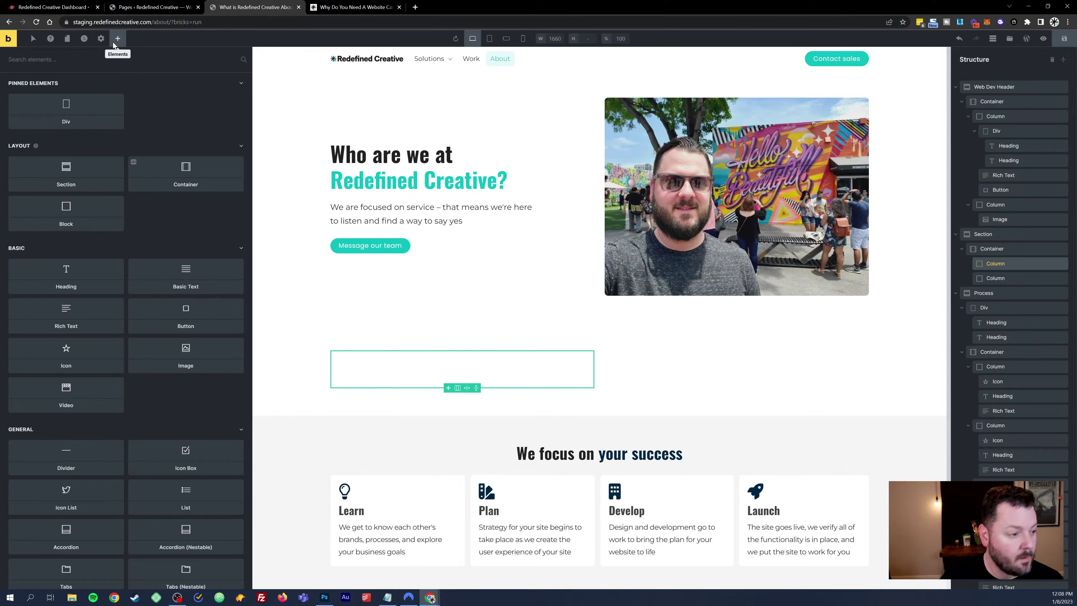
Step: Add an image element to the new section's first column and a heading to its second column
type("image")
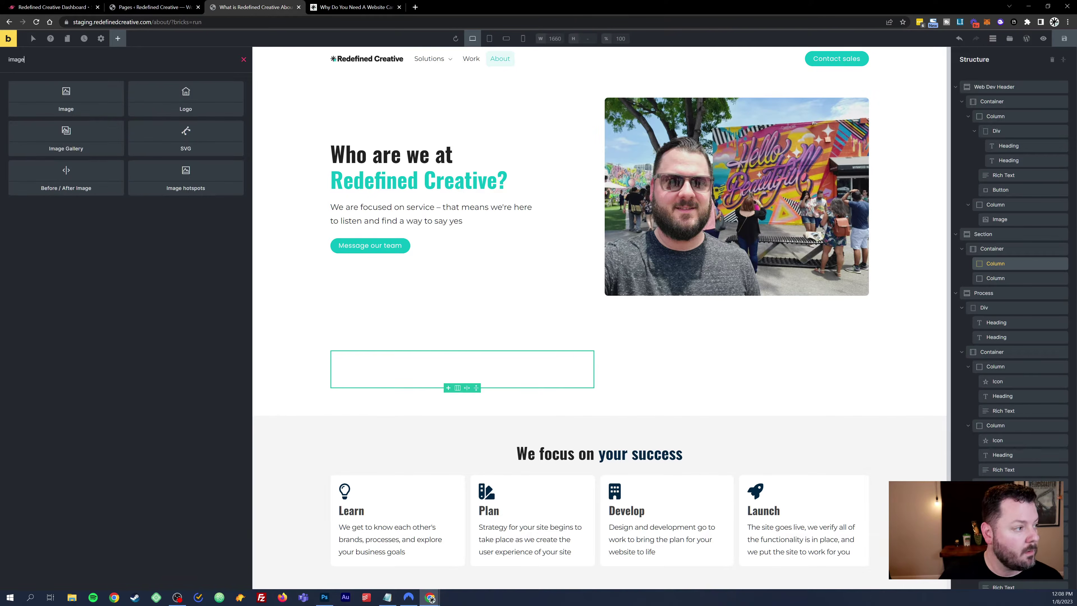
left_click_drag(65, 98, 420, 362)
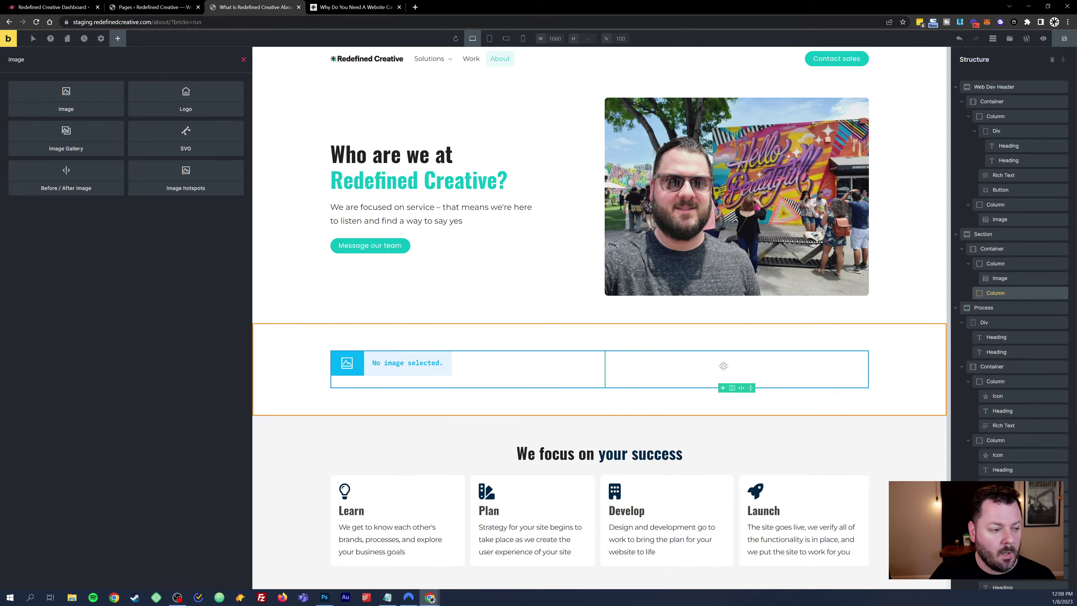
left_click(121, 38)
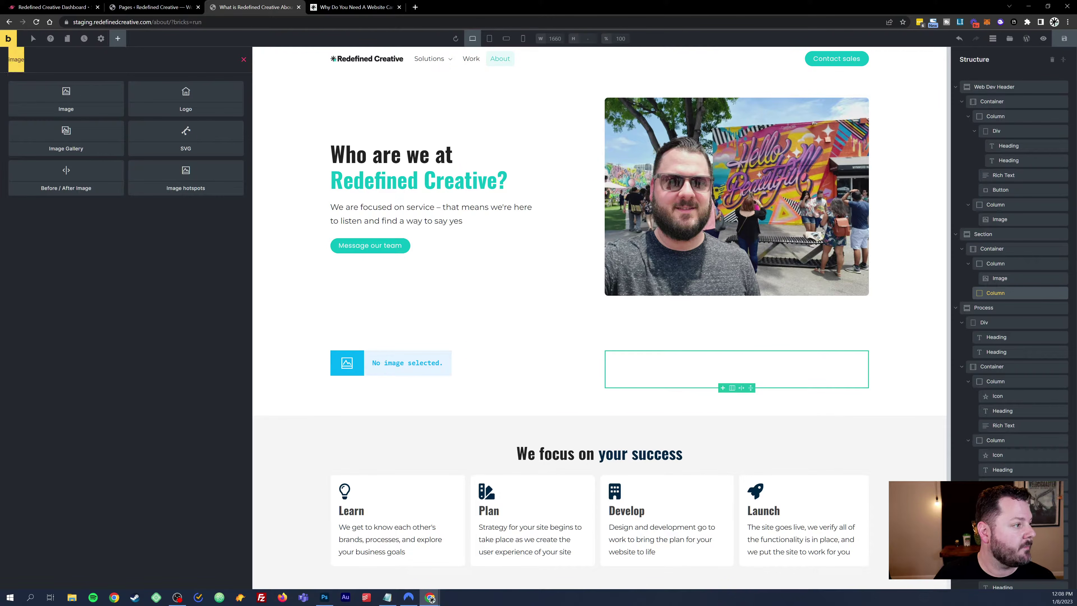
type("head")
left_click(54, 111)
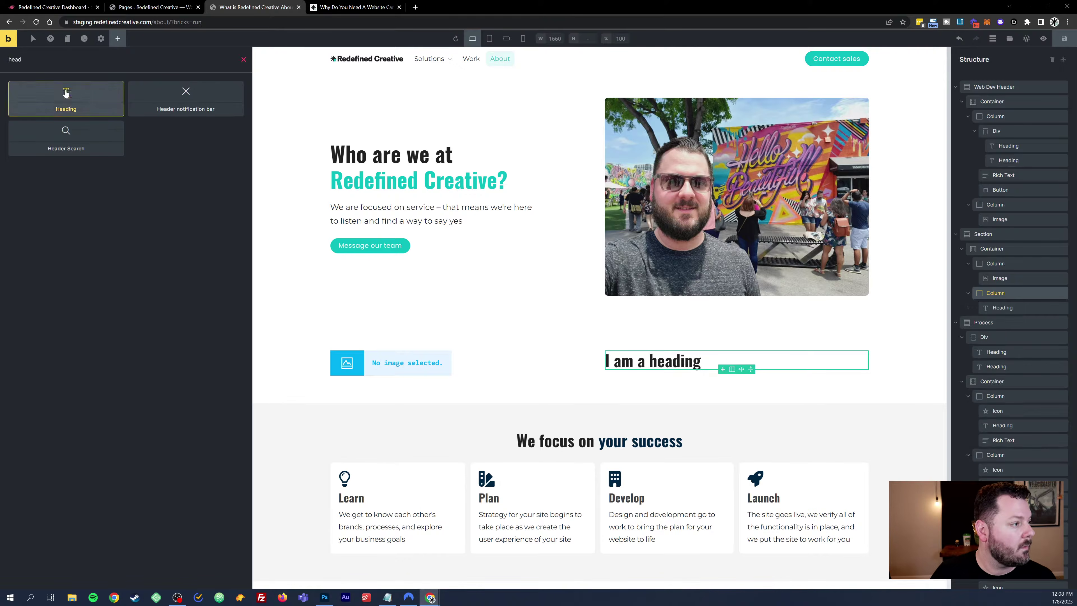
Step: Add a rich text element below the heading in the new section's second column
key("BackSpace")
key("BackSpace")
key("BackSpace")
key("BackSpace")
type("text")
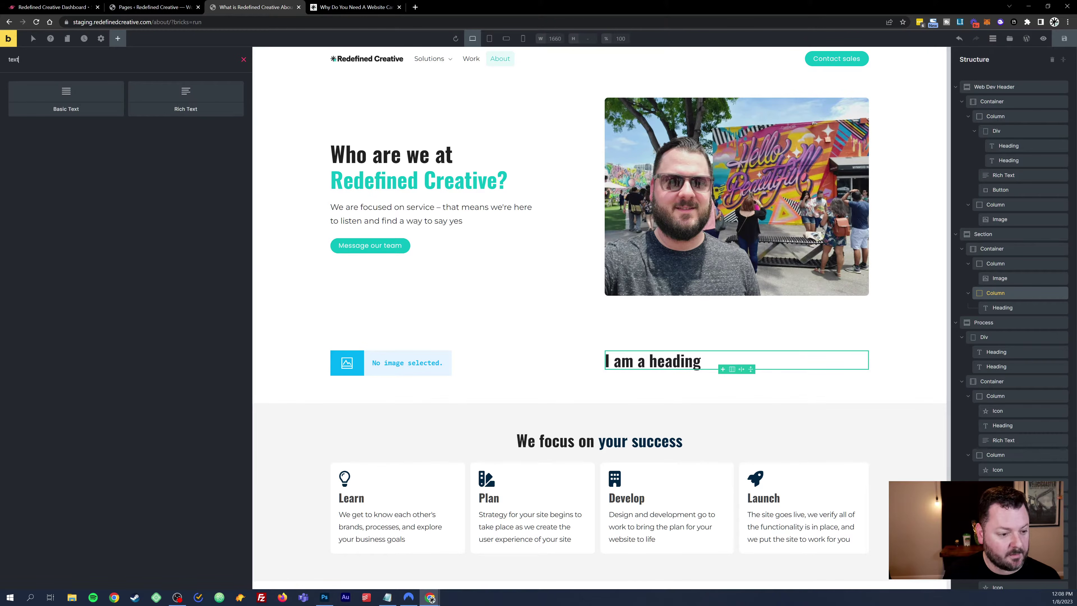
left_click(140, 88)
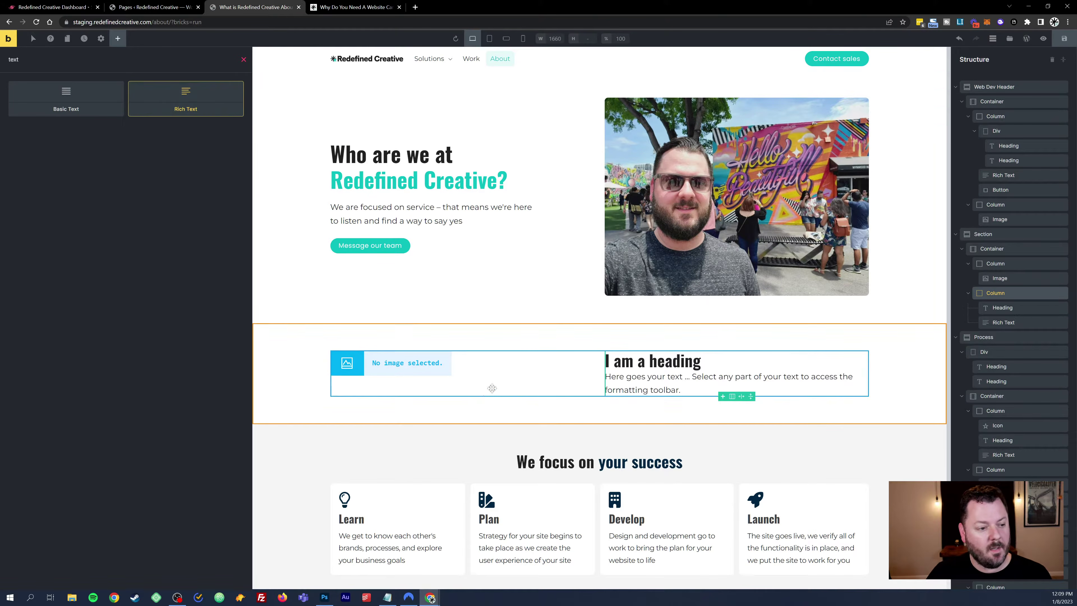
Step: Center the new section's container contents along the cross axis
left_click(519, 367)
left_click(538, 388)
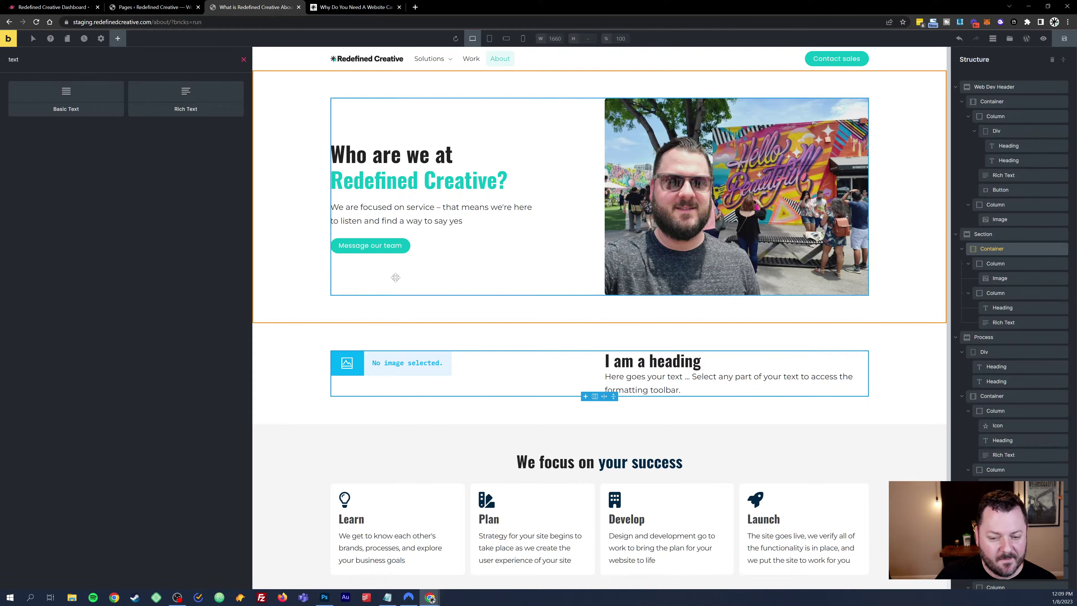
left_click(1003, 250)
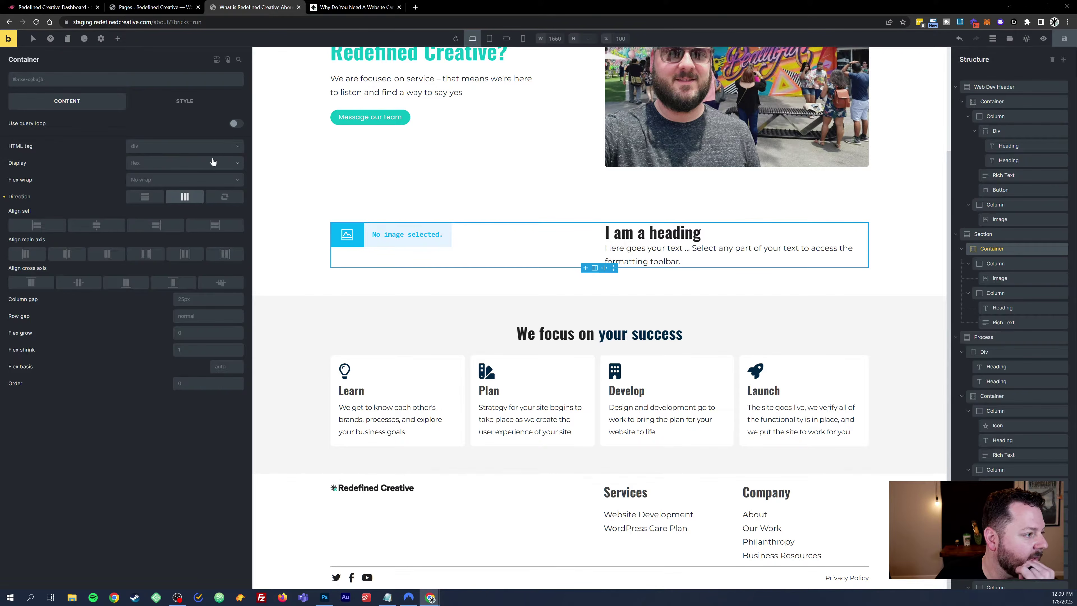
left_click(68, 286)
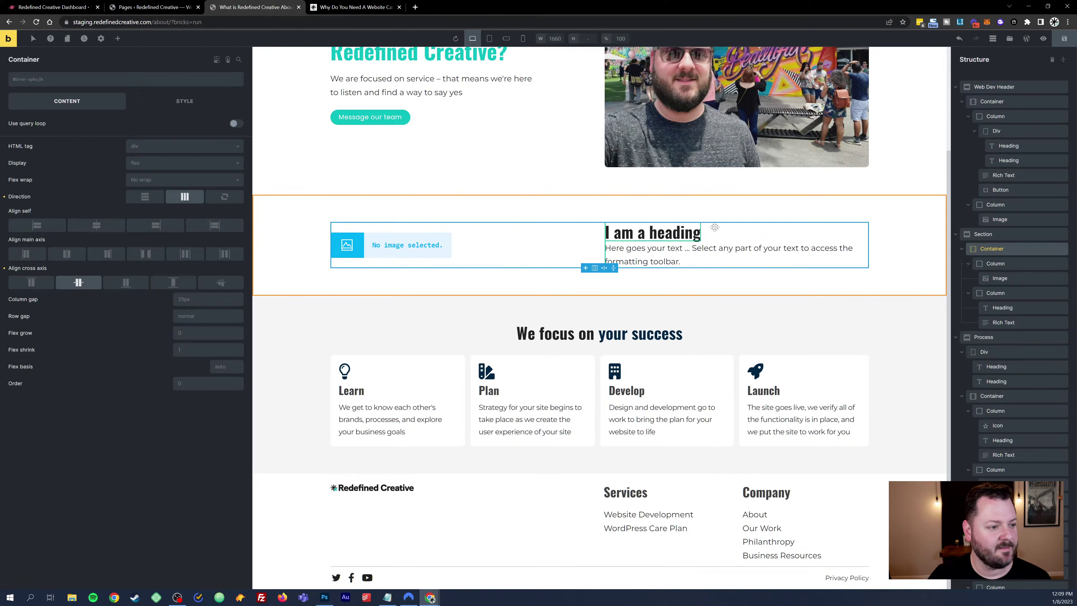
Step: Set the new section's container padding to 25 on the top and bottom and 0 on the left and right sides
left_click(653, 232)
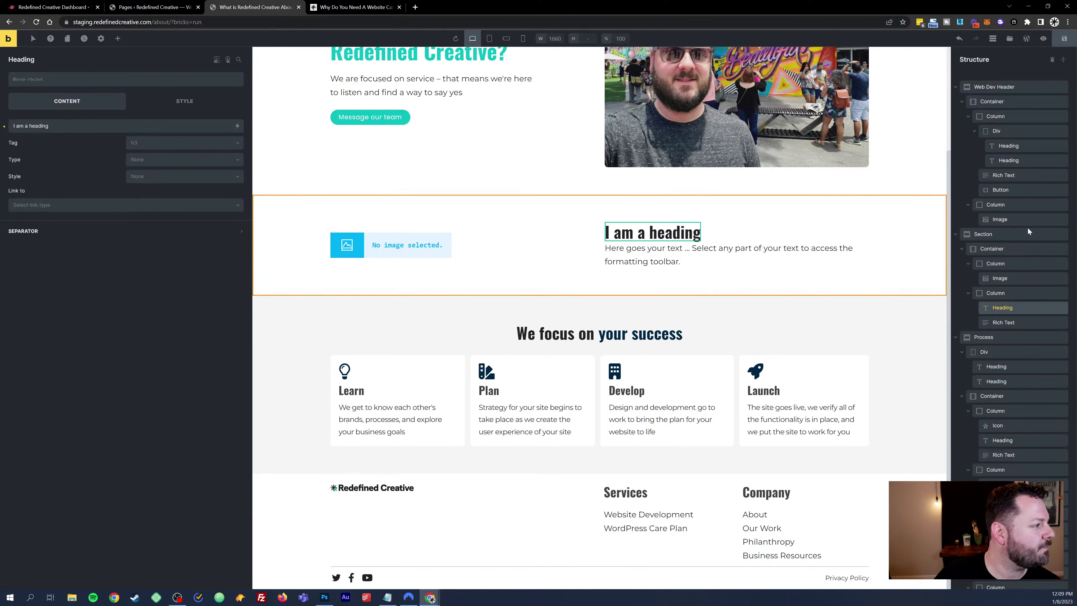
left_click(1004, 292)
left_click(1004, 248)
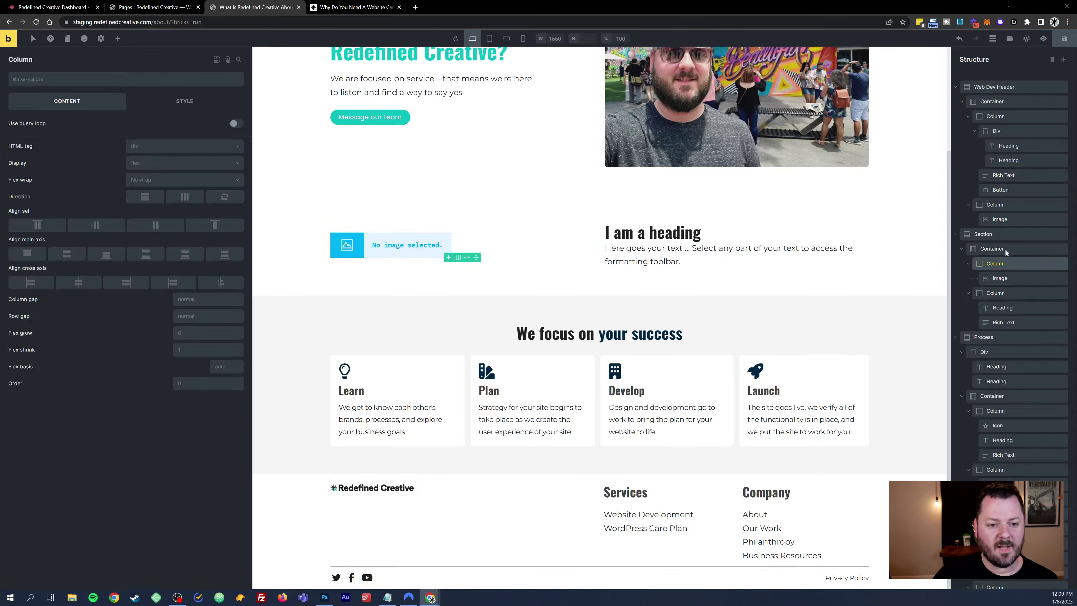
left_click(187, 102)
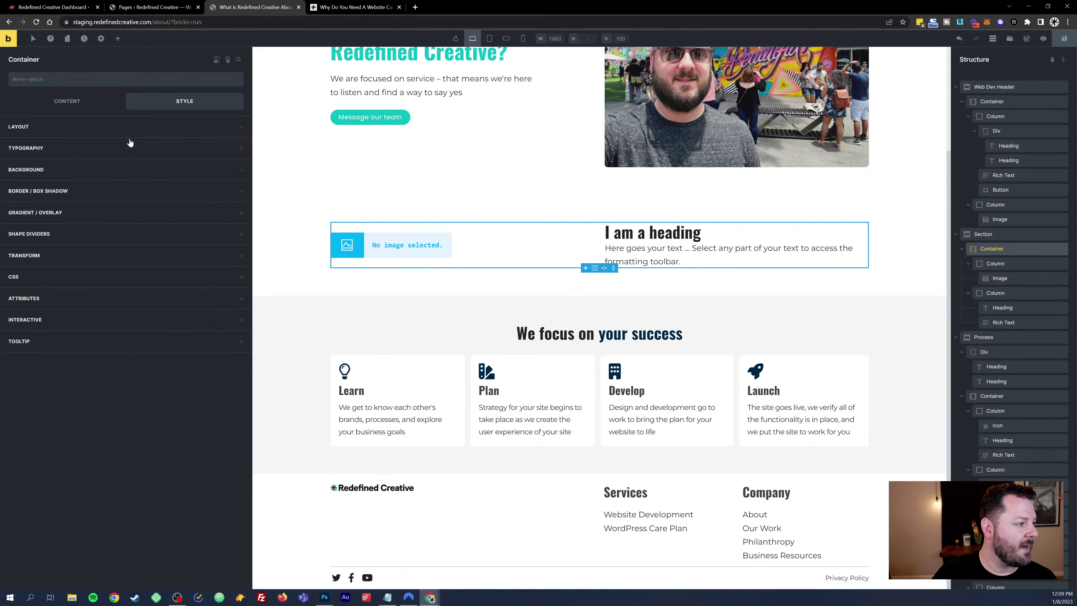
left_click(72, 127)
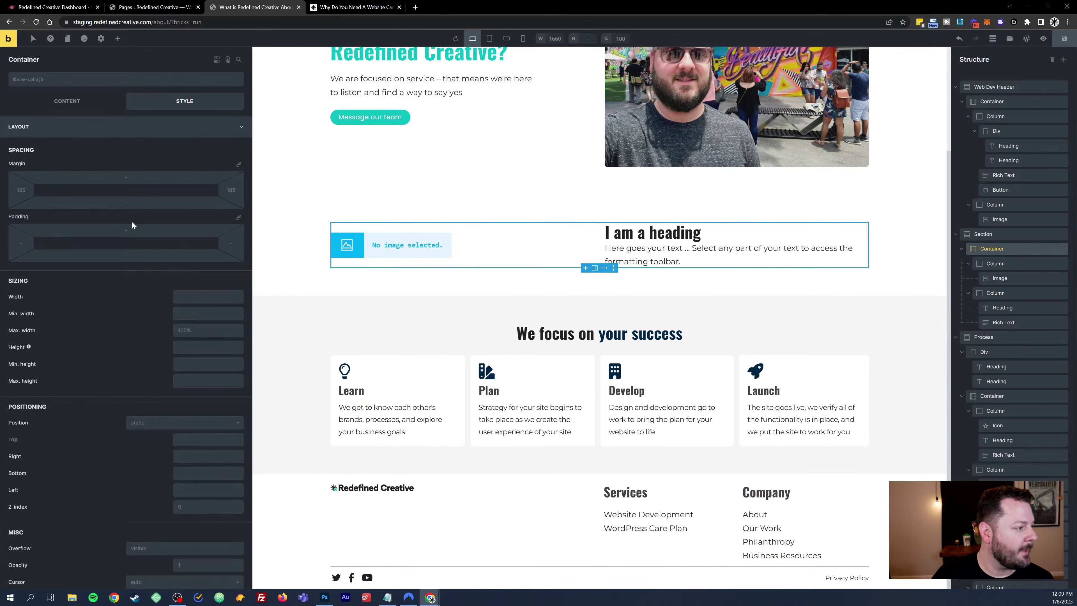
left_click(126, 230)
type("25")
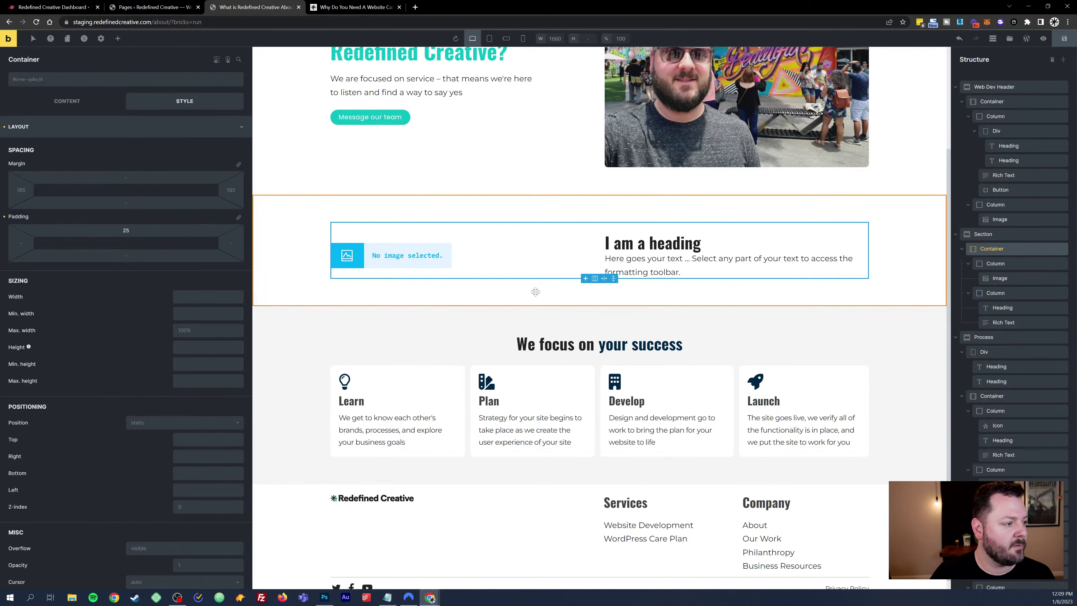
left_click(239, 219)
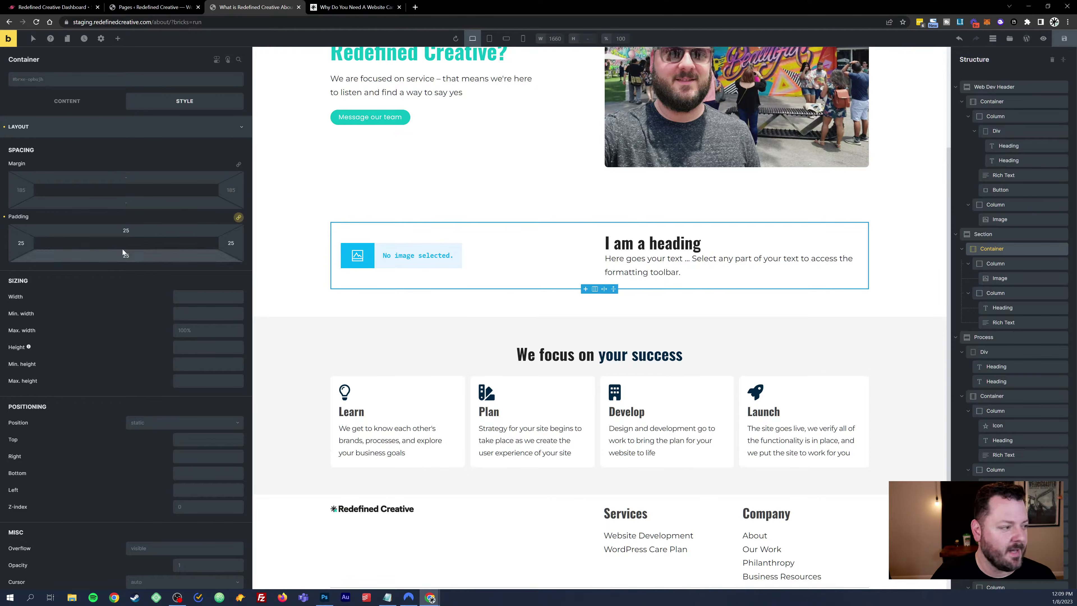
double_click(23, 243)
type("0")
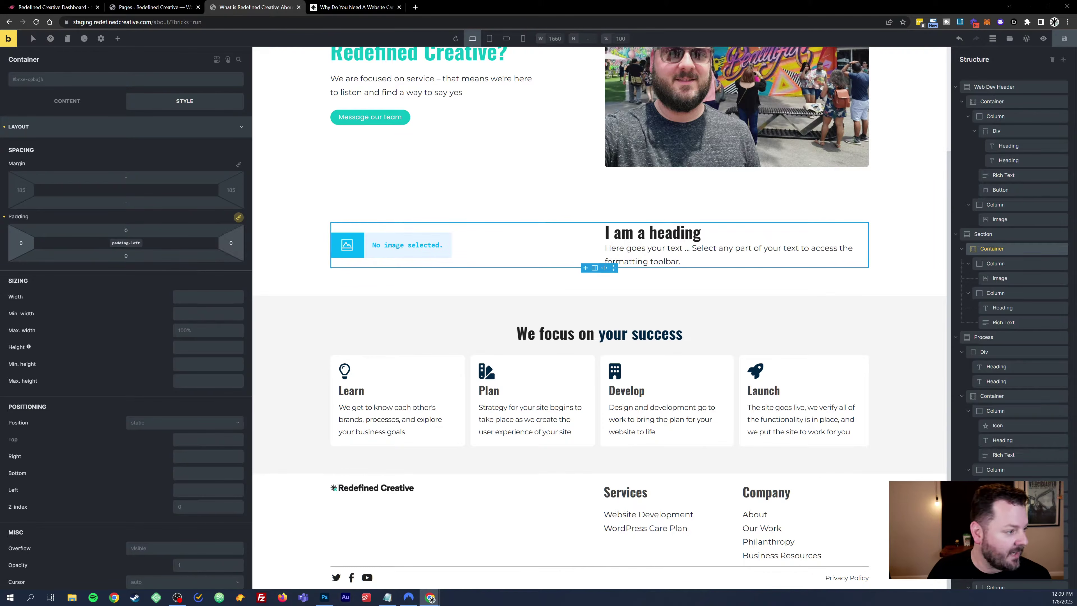
left_click(238, 218)
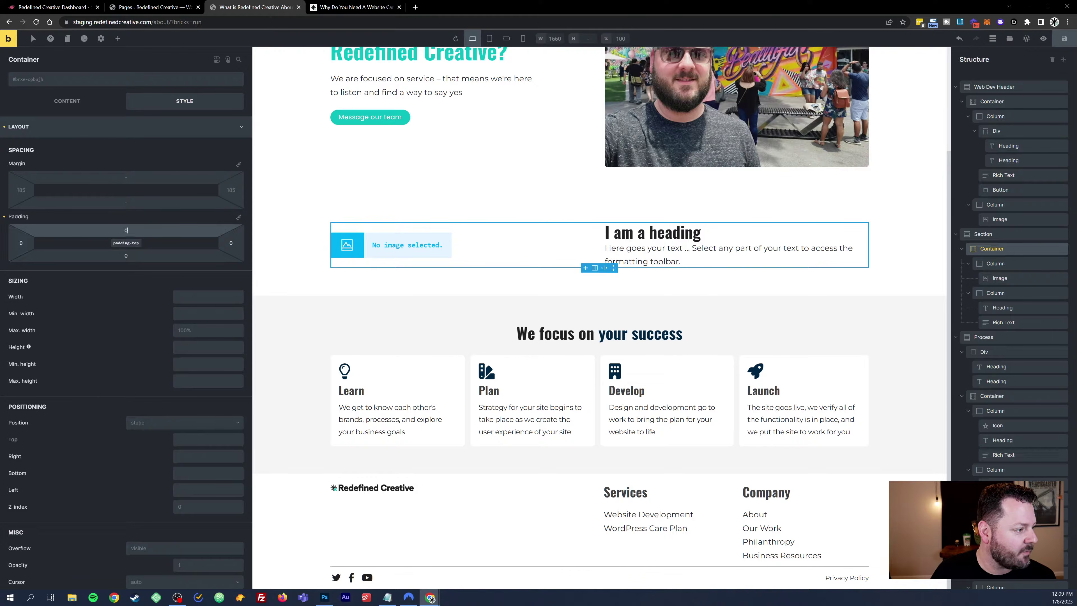
type("25")
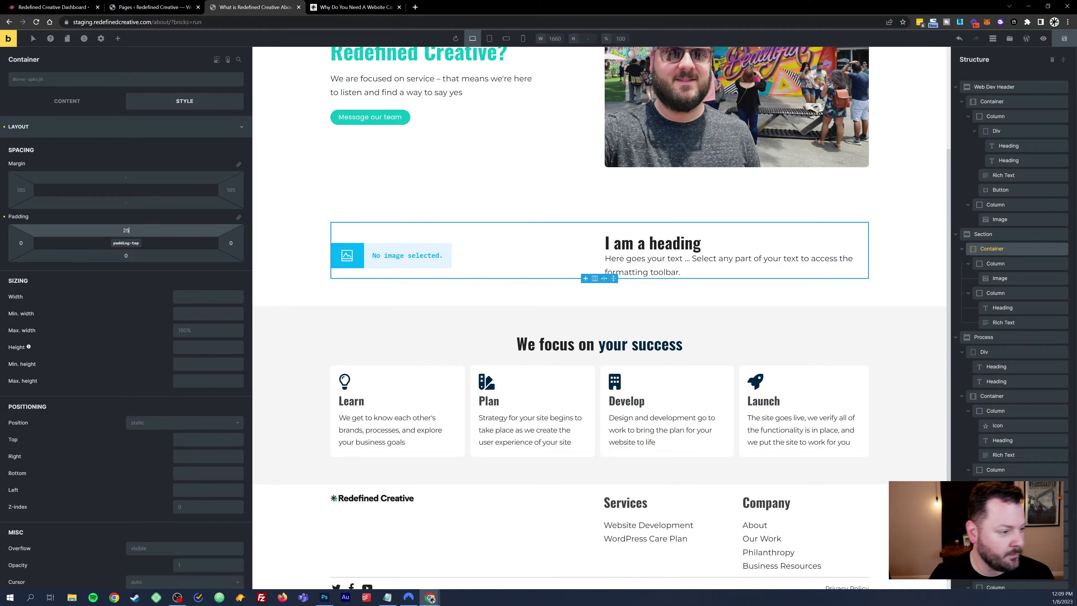
left_click(137, 256)
type("25")
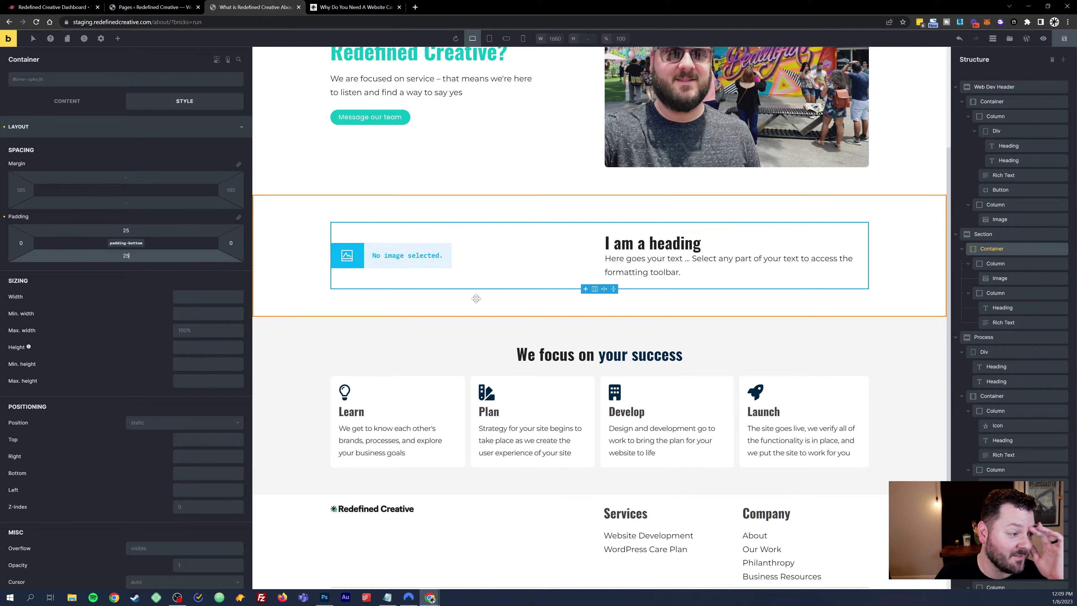
left_click(730, 301)
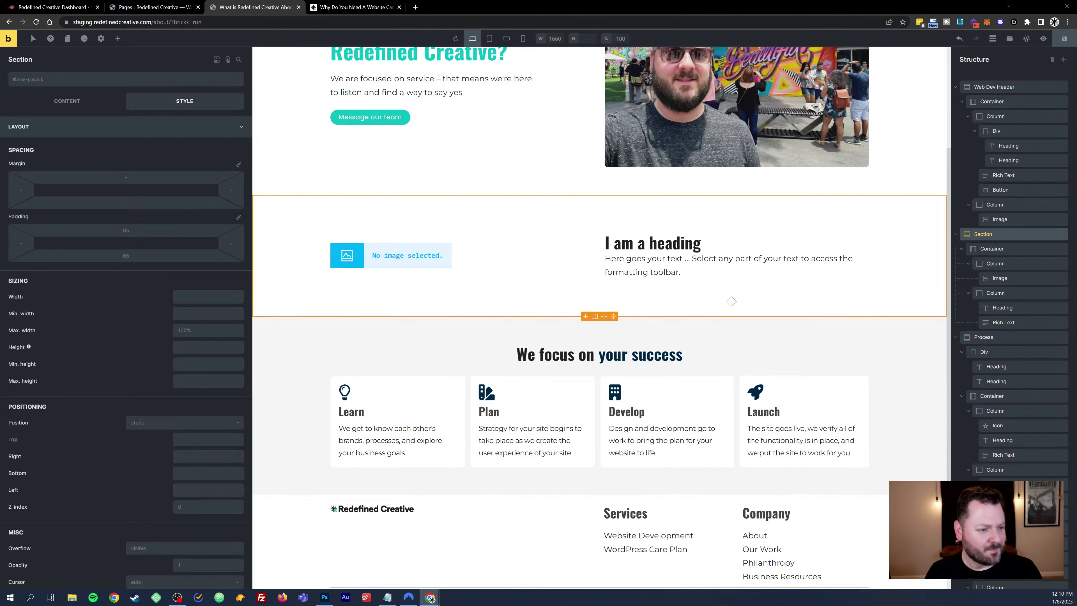
scroll(732, 301, "up", 3)
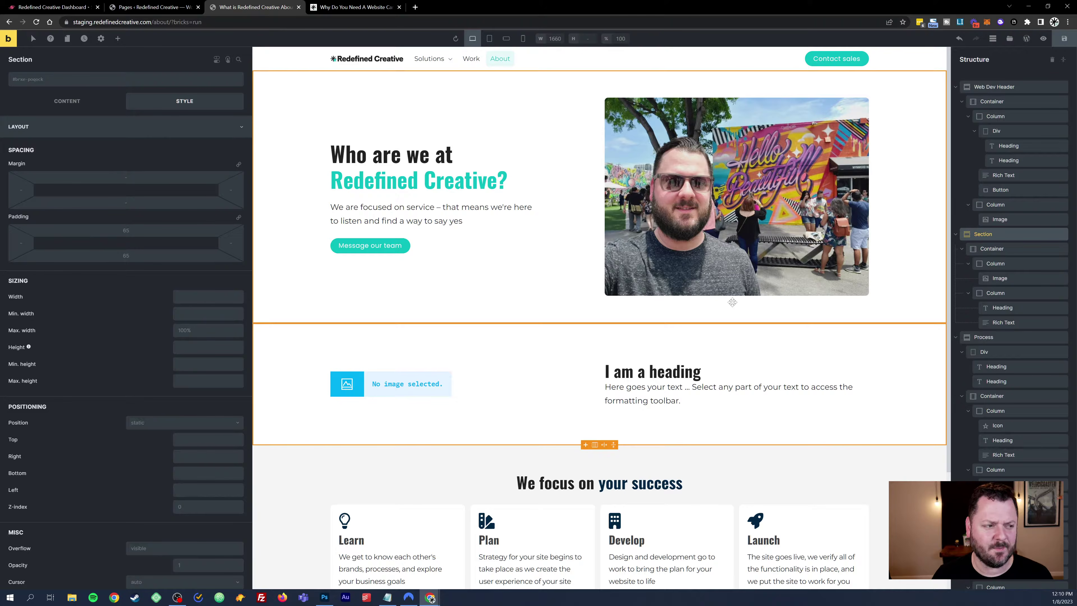
scroll(484, 198, "down", 4)
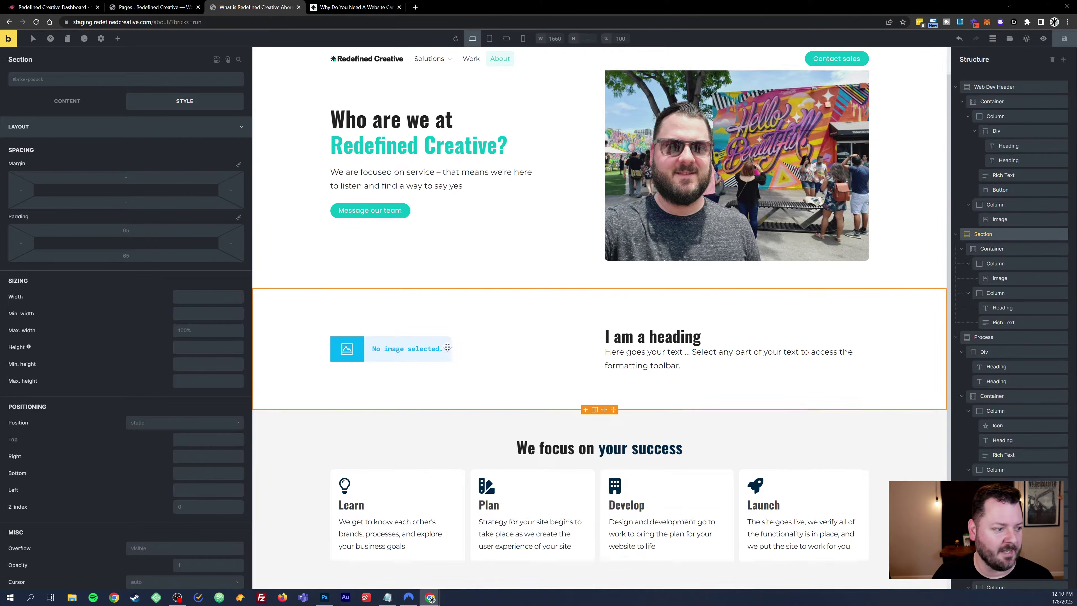
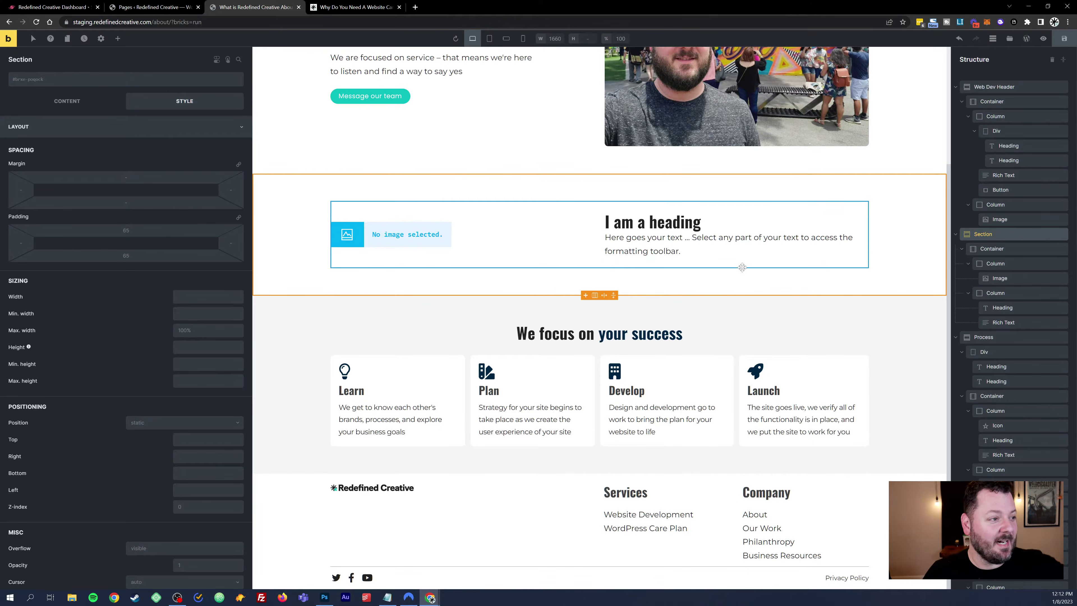
Step: Replace the new section's heading text with "Does your website convert leads into sales?"
scroll(743, 267, "up", 3)
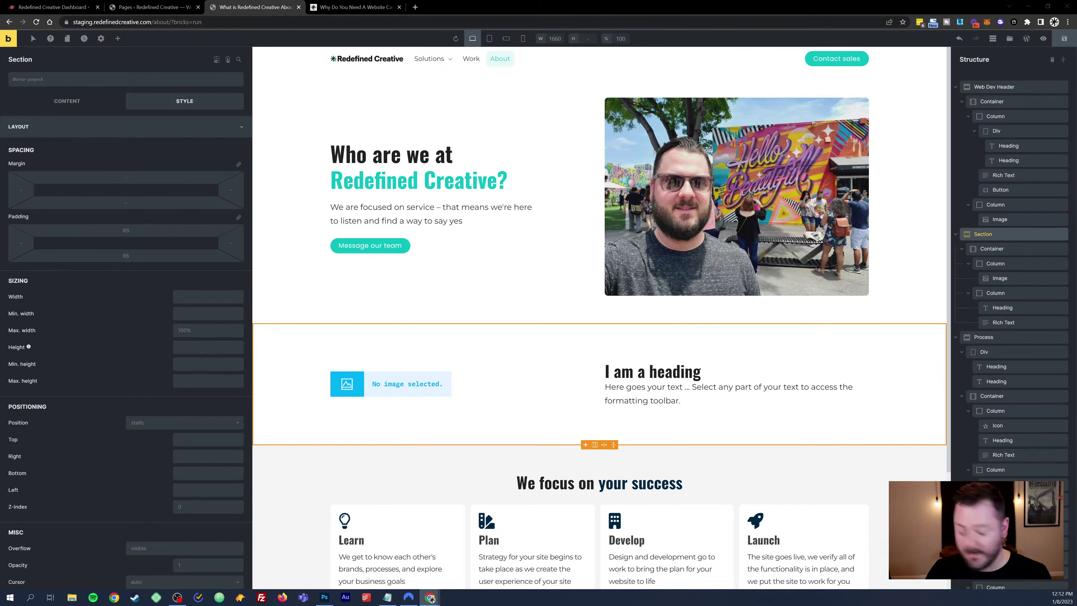
scroll(678, 304, "down", 2)
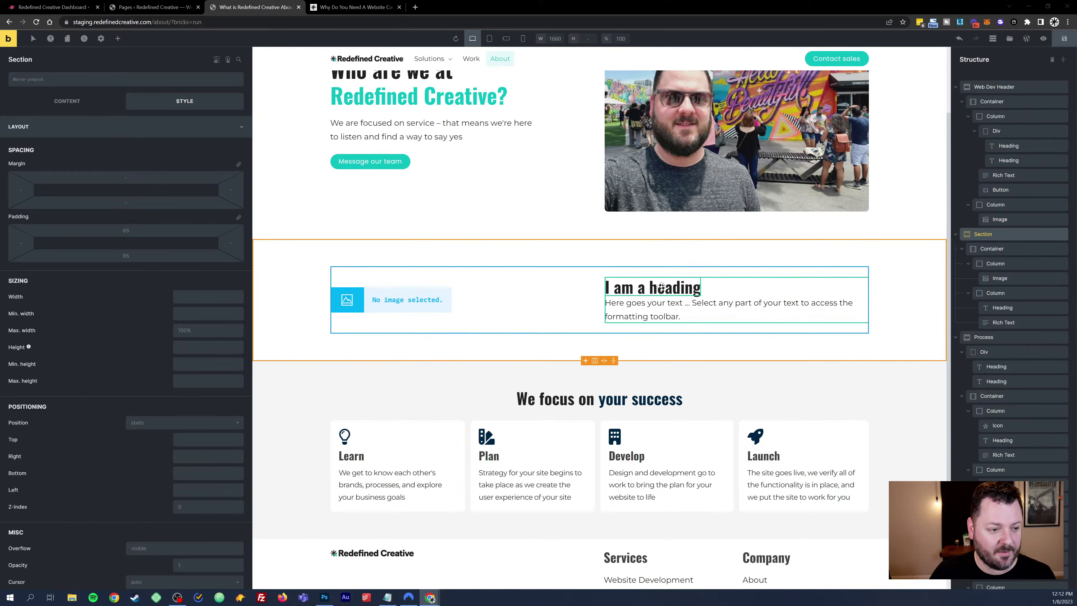
left_click(653, 287)
left_click(68, 101)
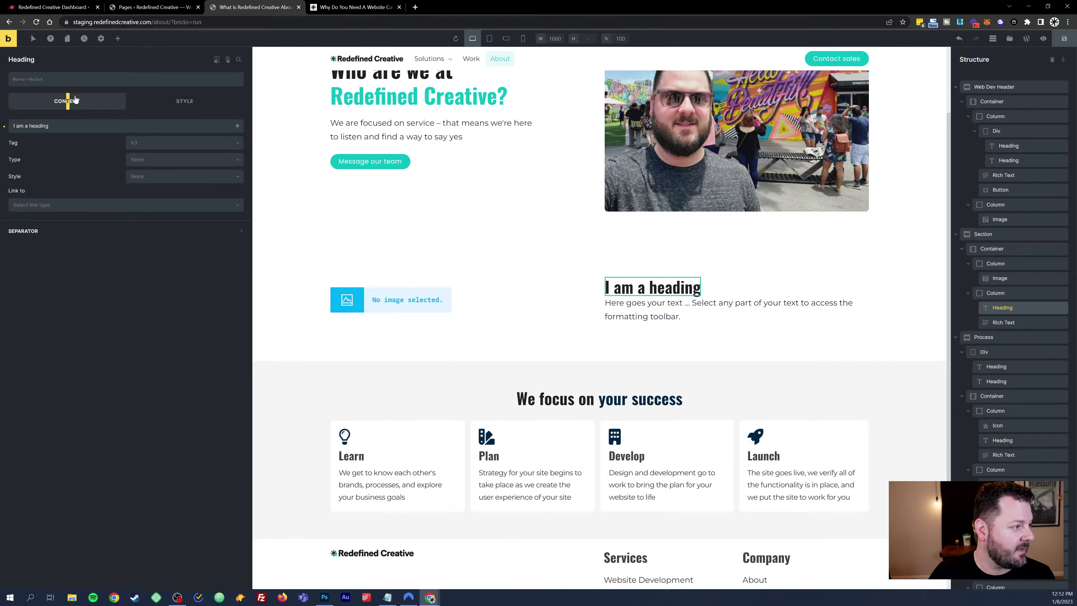
triple_click(69, 126)
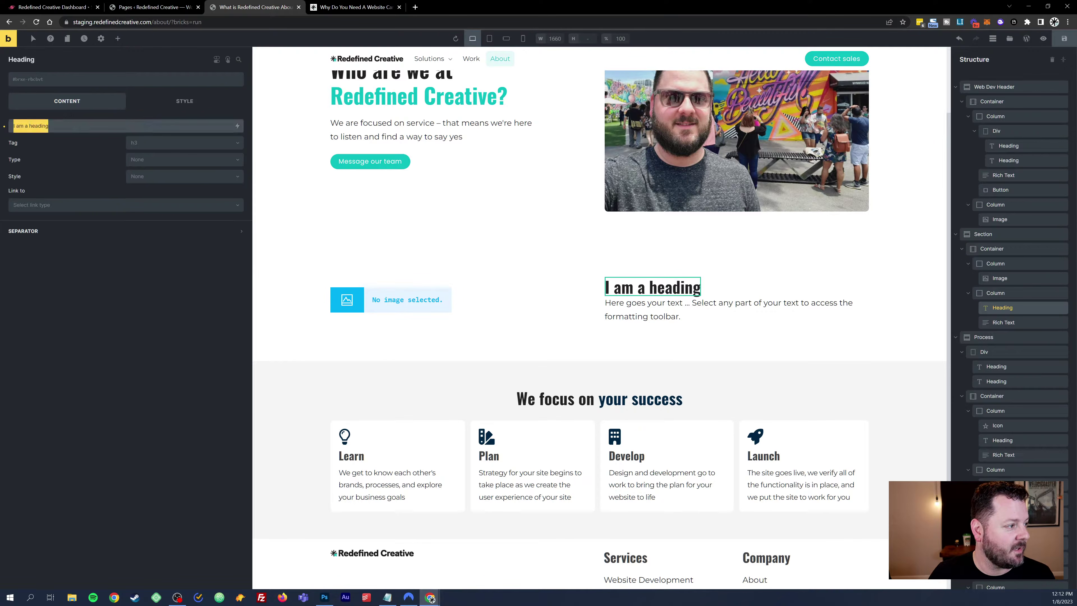
right_click(69, 127)
left_click(104, 174)
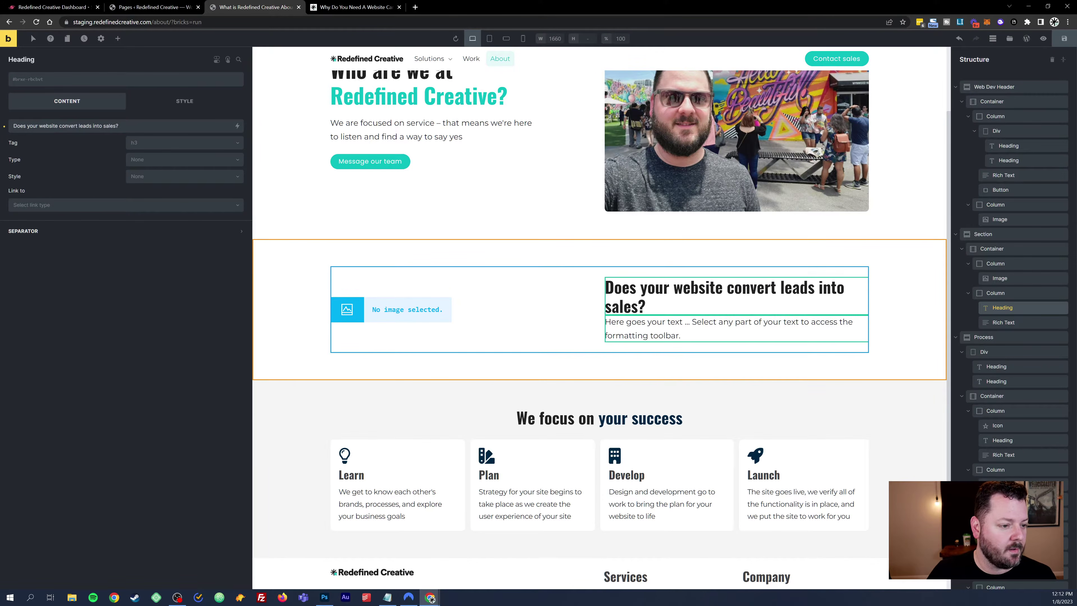
Step: Save the page and replace the rich text placeholder with three paragraphs, beginning "Spending money with no results is never smart business."
left_click(658, 335)
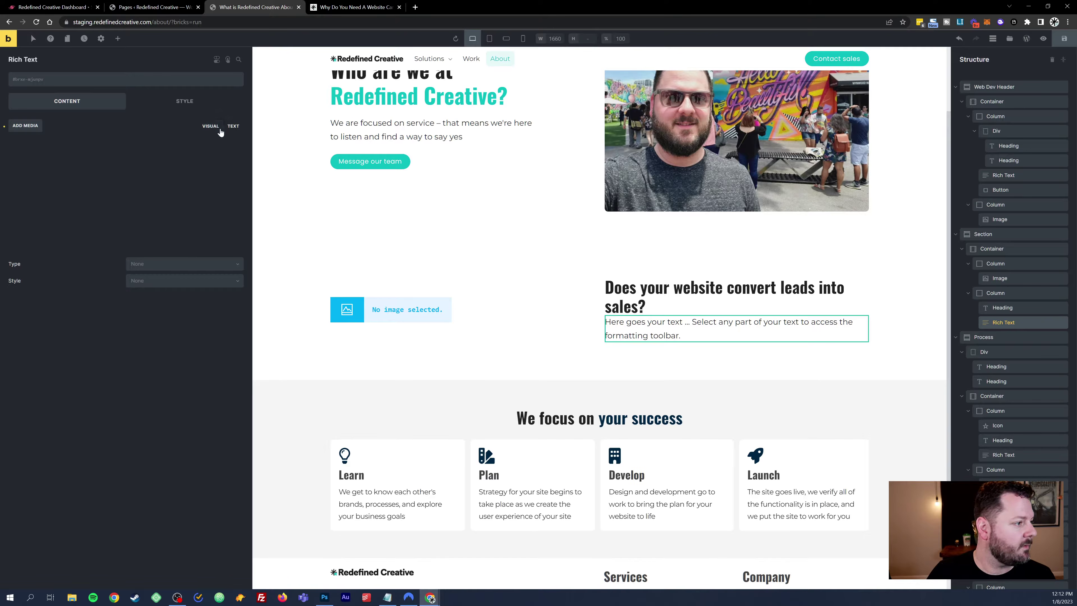
left_click(229, 129)
left_click(209, 129)
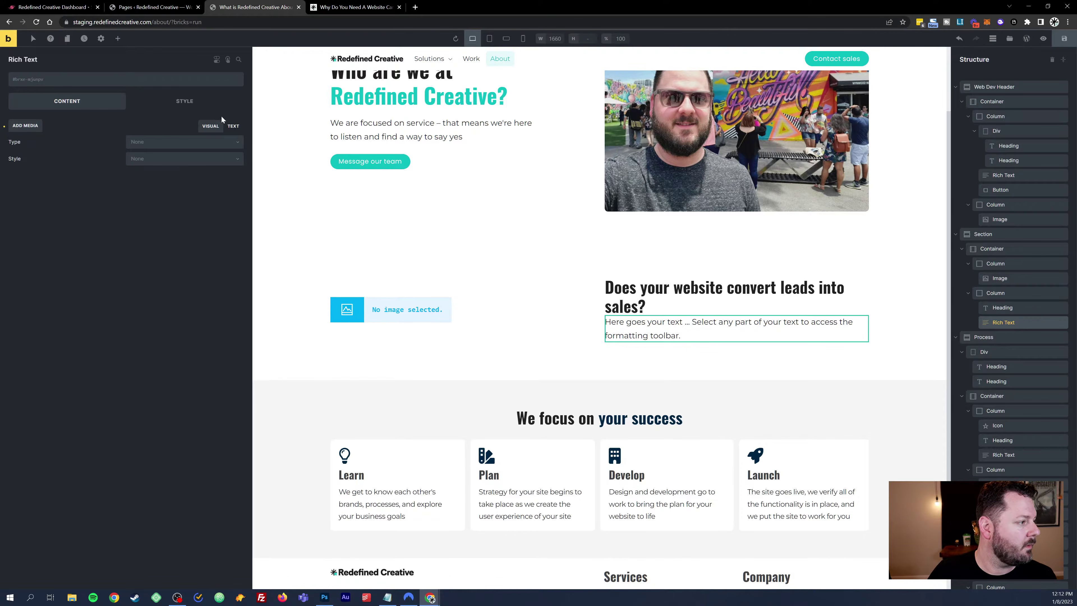
key("ctrl+s")
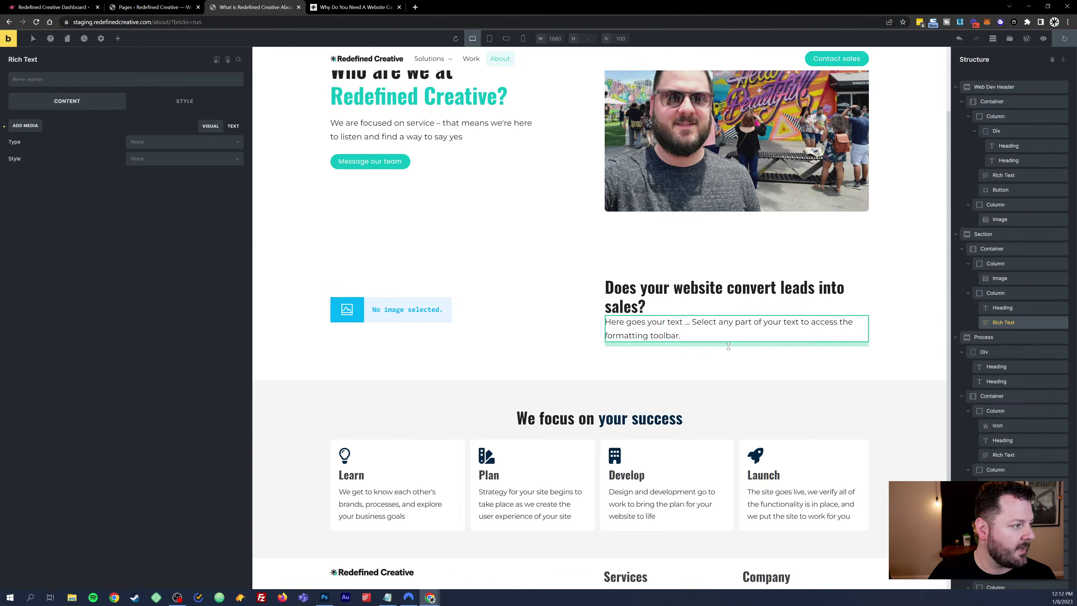
triple_click(658, 323)
type("Spending money with no results is never smart business. Your website strategy should be designed to get potential clients into your sales process. You deserve a website that works for you and we can help.")
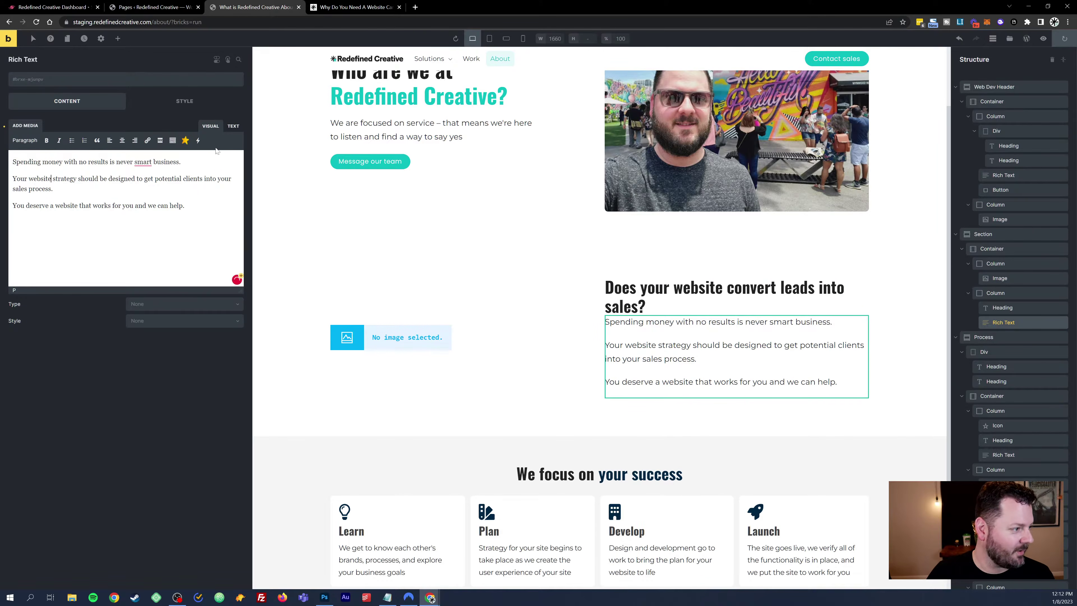
left_click(233, 126)
left_click(210, 126)
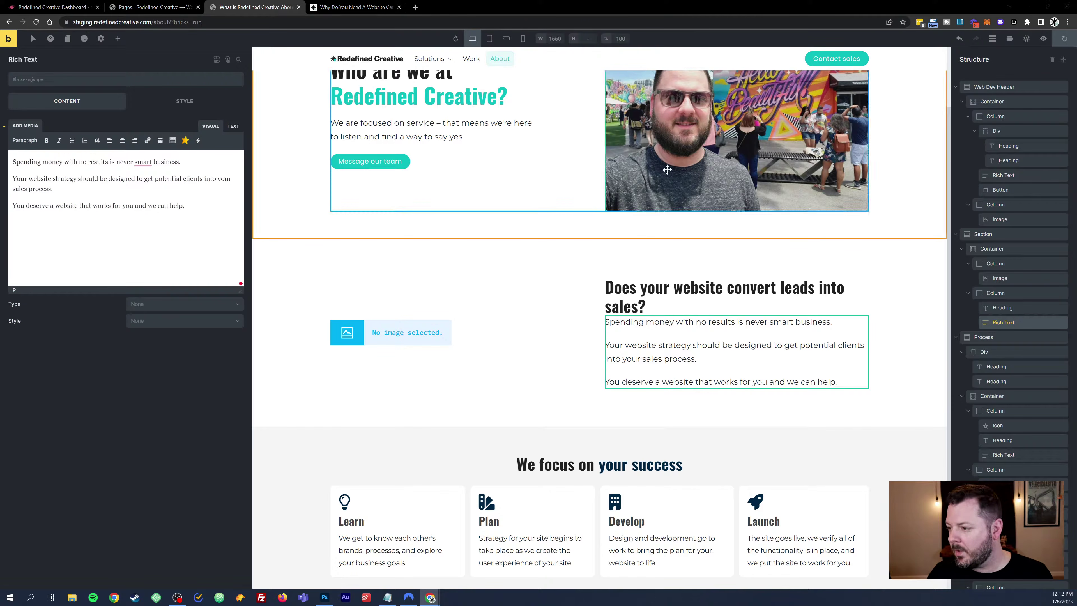
Step: Add a button element below the rich text in the new section's second column
left_click(125, 41)
type("BUTTON")
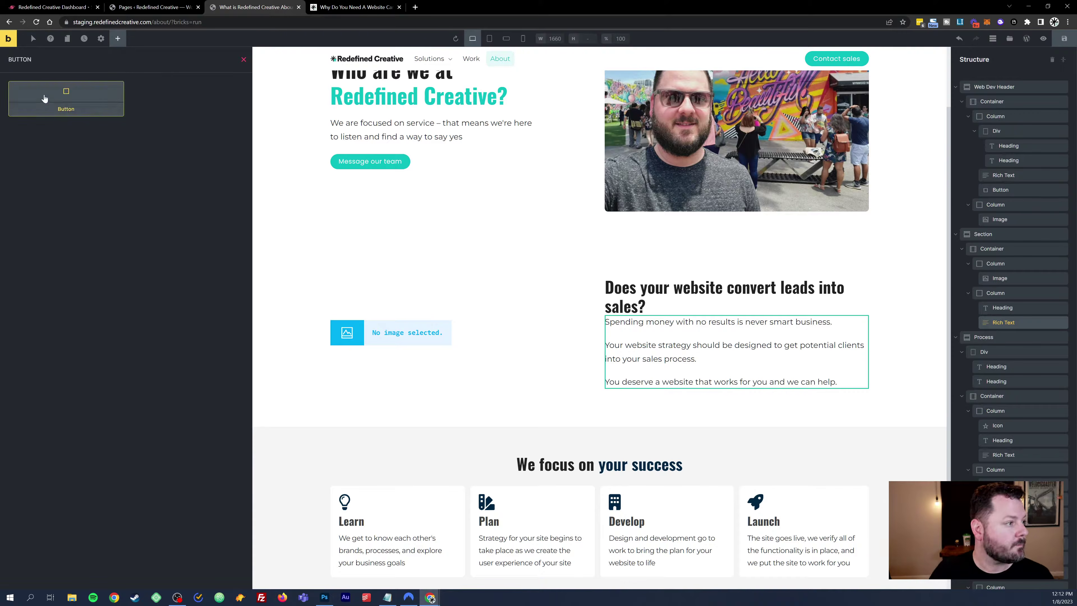
left_click(66, 98)
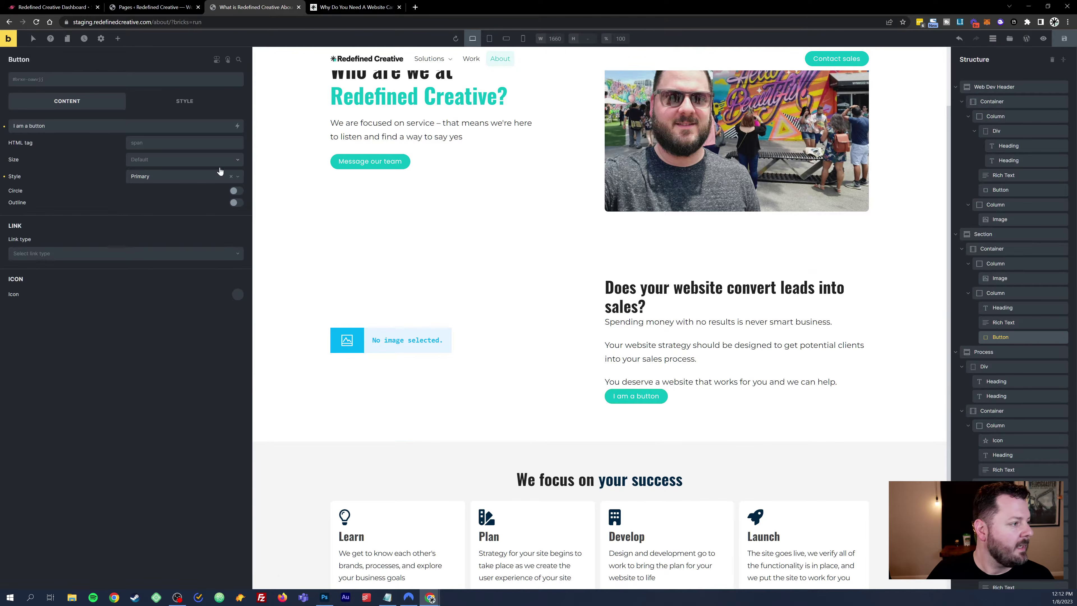
Step: Change the new button's style to Secondary
left_click(223, 176)
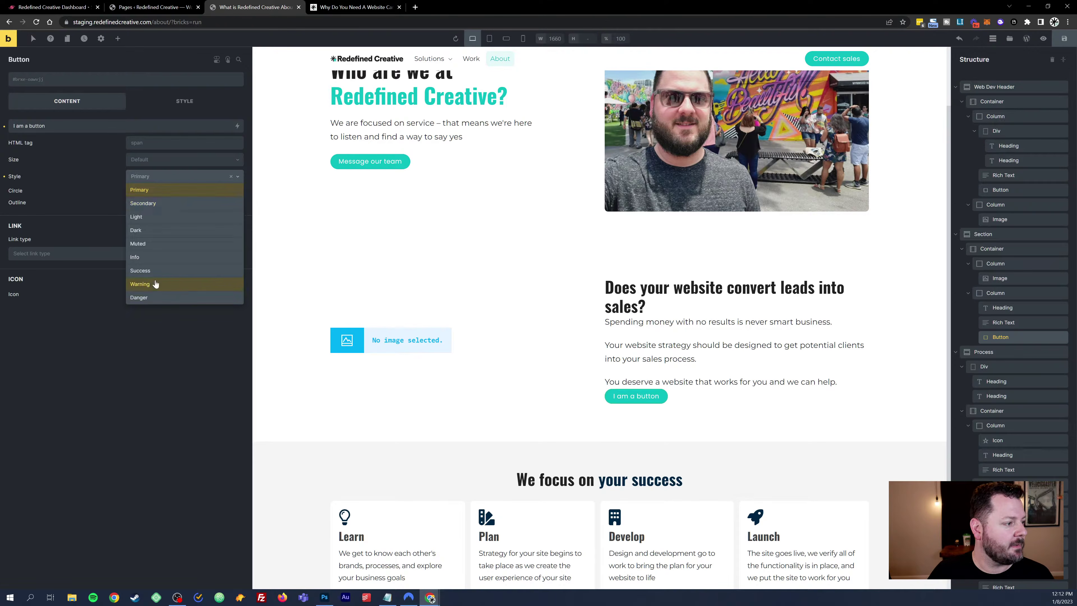
left_click(181, 205)
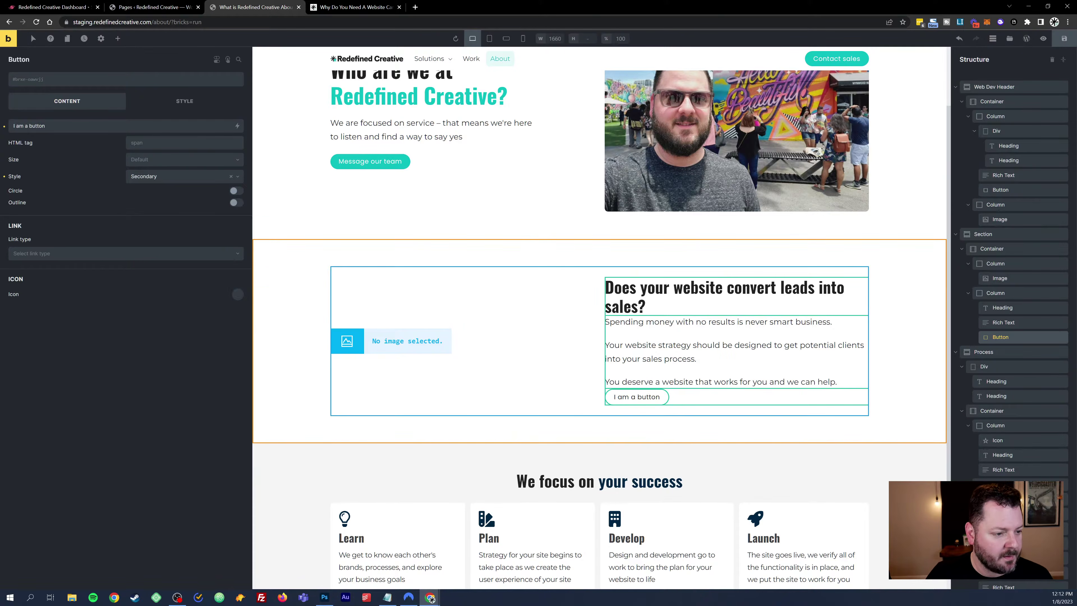
left_click(184, 101)
left_click(126, 202)
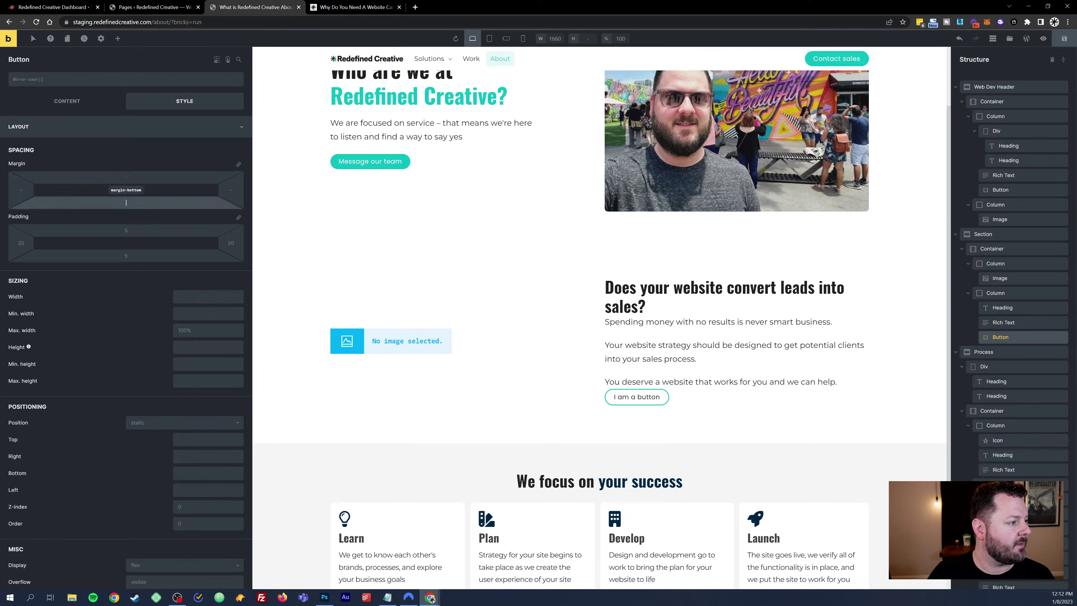
type("25")
key("BackSpace")
key("BackSpace")
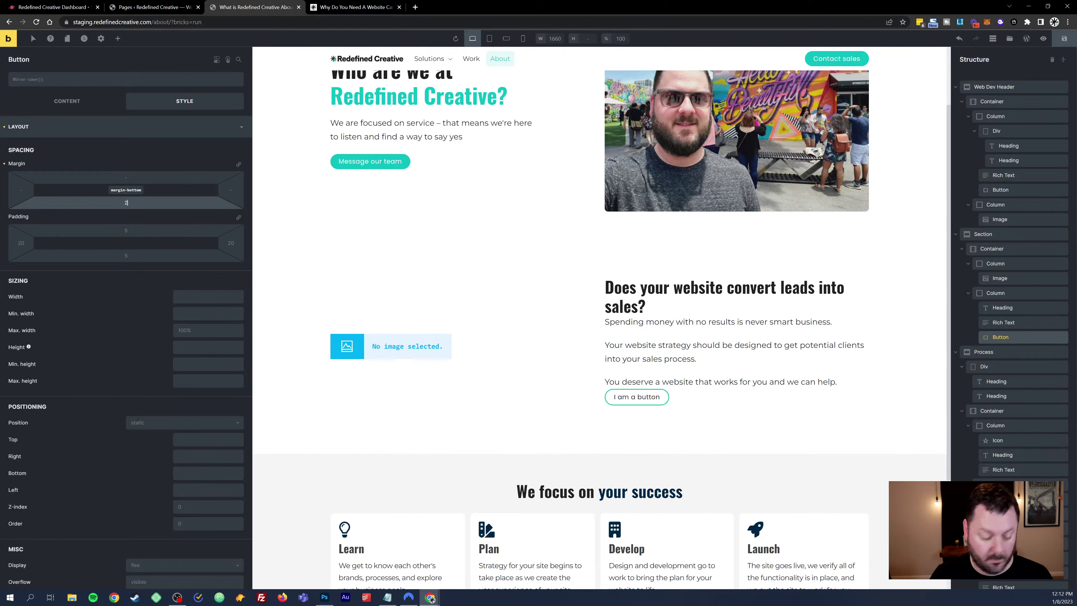
Step: Set the bottom margin of the rich text above the new button to 25
left_click(672, 359)
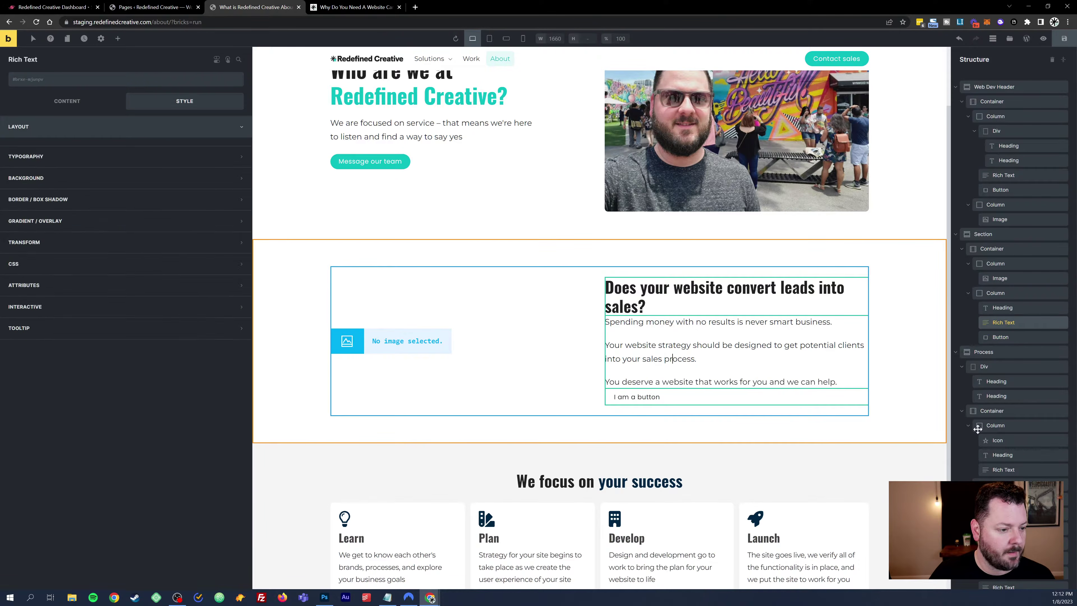
left_click(126, 202)
type("25")
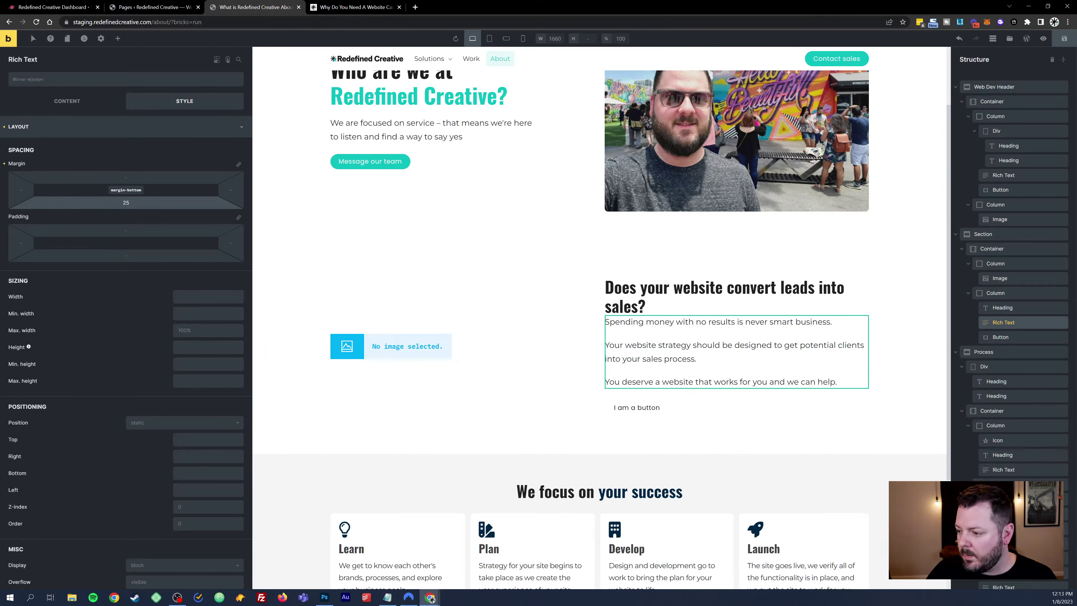
Step: Duplicate the new two-column section and move the copy below the "We focus on your success" section
scroll(599, 317, "down", 3)
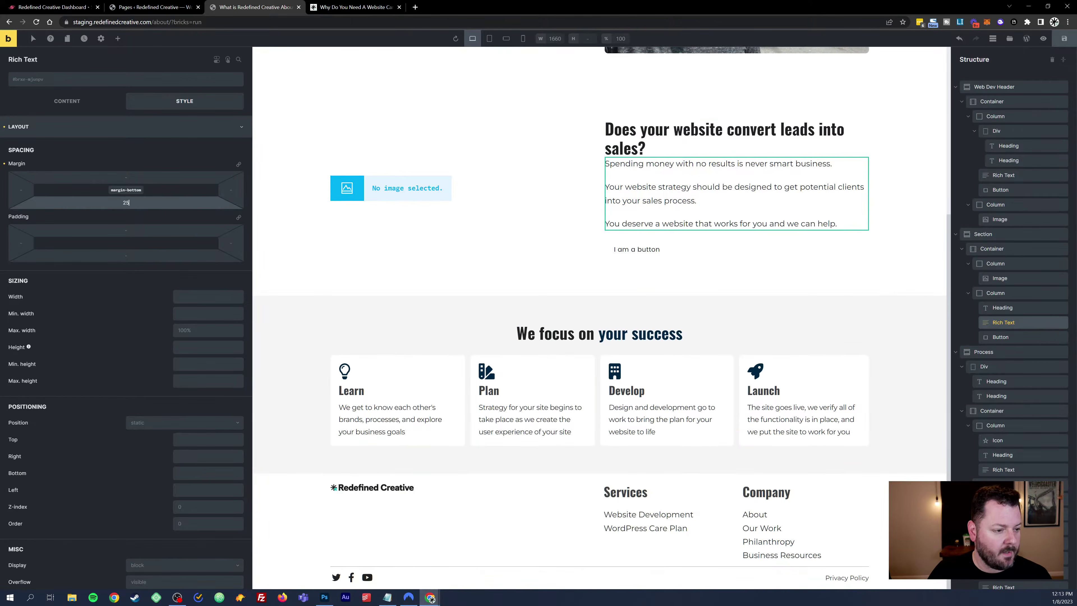
left_click(284, 109)
right_click(309, 117)
left_click(329, 151)
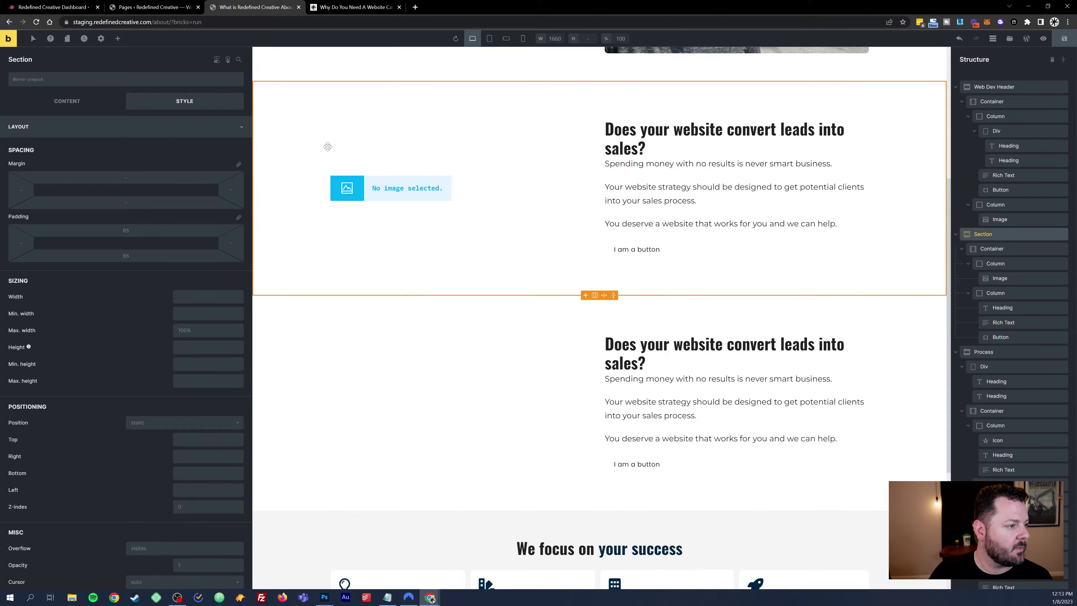
scroll(494, 242, "down", 3)
left_click_drag(267, 141, 400, 532)
scroll(499, 452, "down", 2)
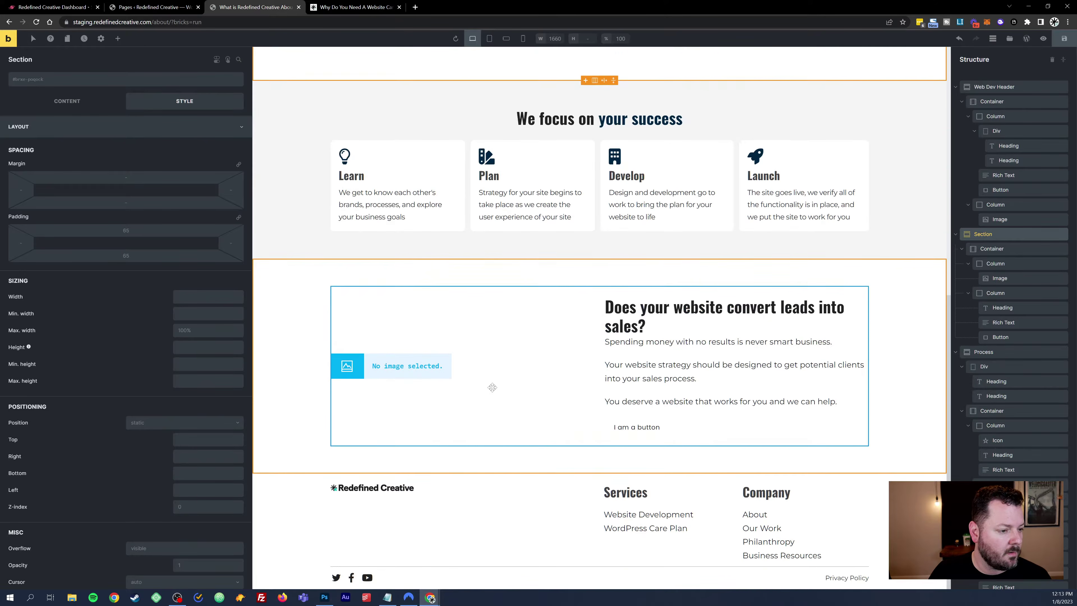
Step: Open the live About page at redefinedcreative.com/about in its own browser tab for reference
scroll(492, 388, "up", 10)
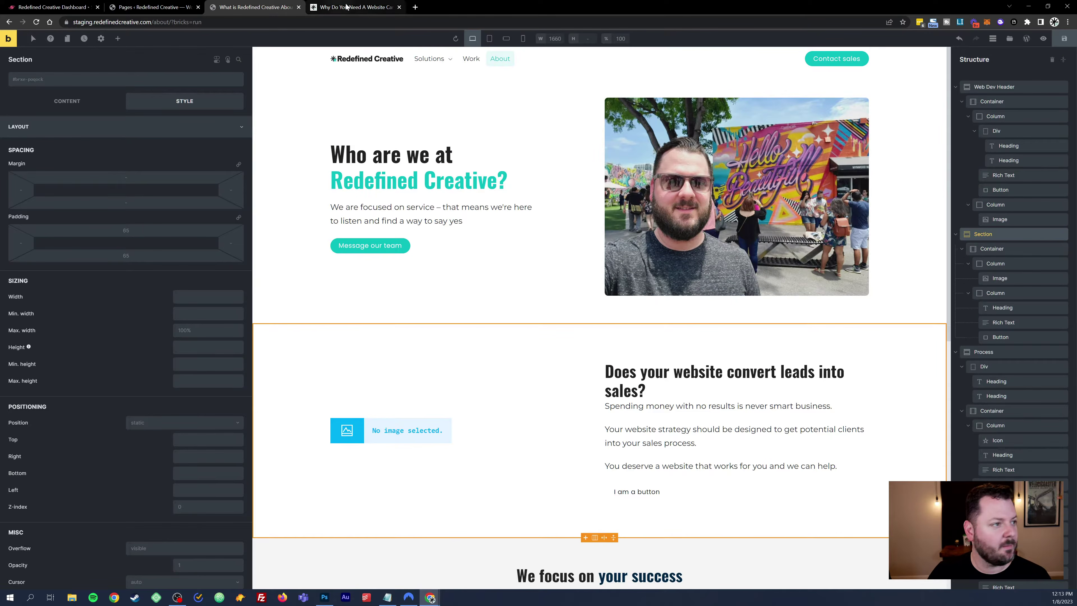
left_click(356, 7)
left_click(254, 7)
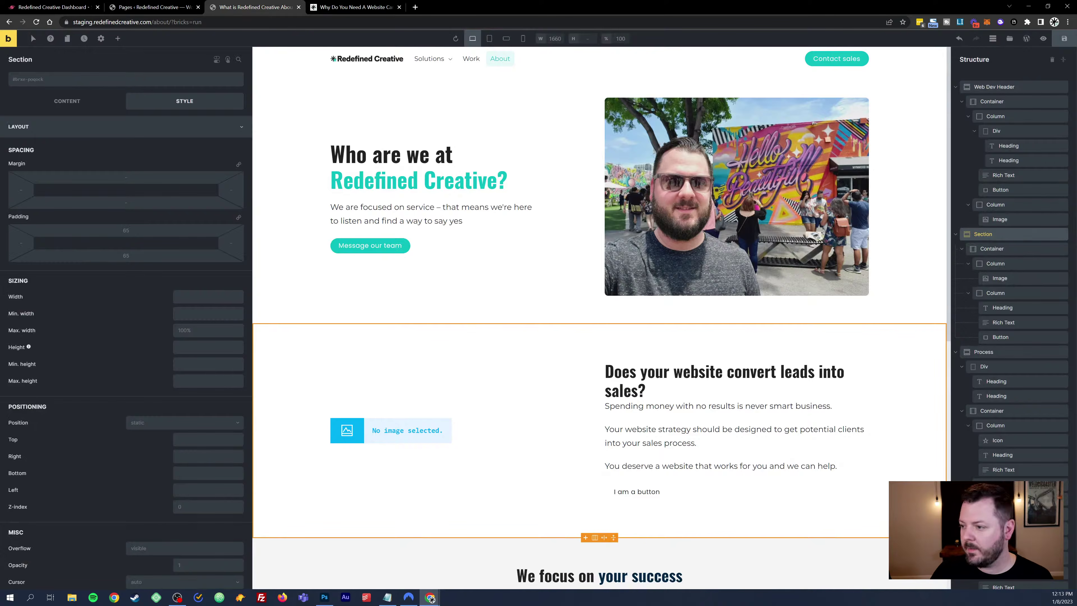
left_click_drag(1075, 53, 333, 9)
scroll(666, 246, "up", 6)
scroll(668, 248, "up", 7)
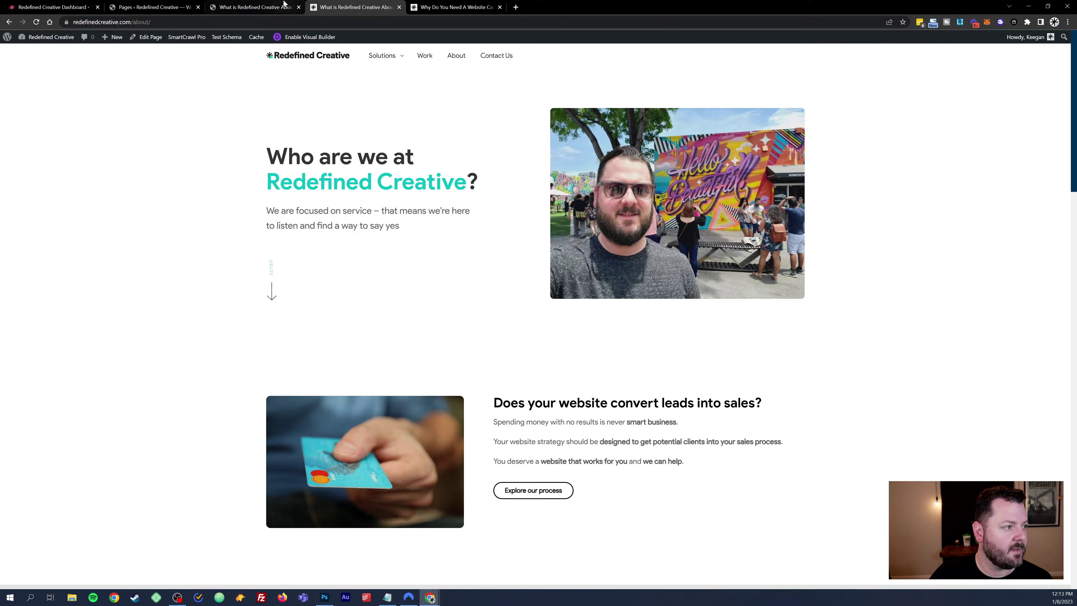
Step: Compare the live About page's hero and "Does your website convert leads into sales?" sections with the staging version
left_click(255, 7)
left_click(342, 8)
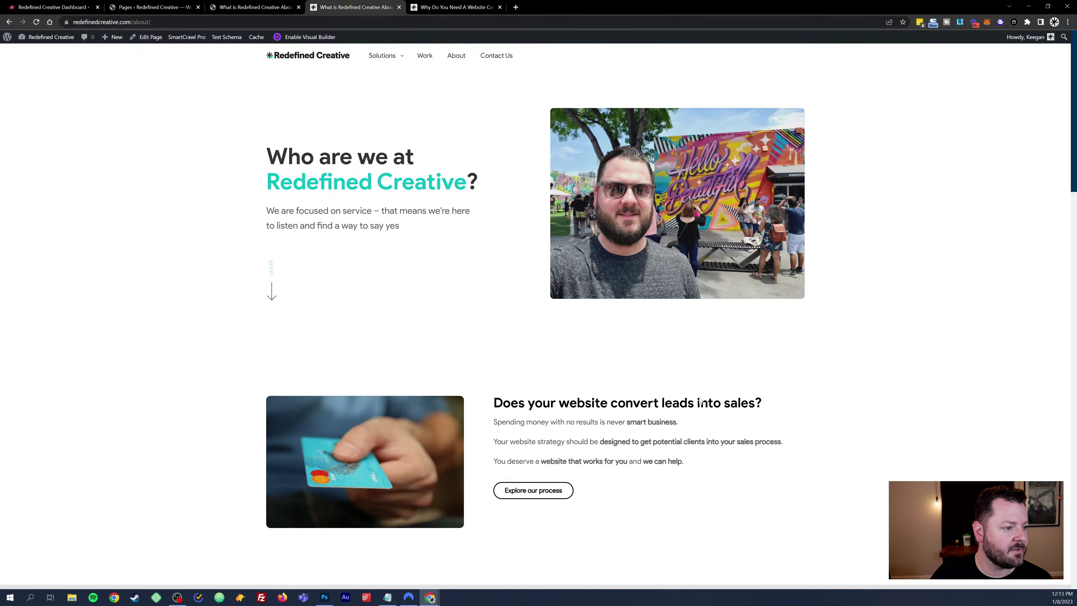
scroll(288, 85, "down", 3)
left_click(263, 8)
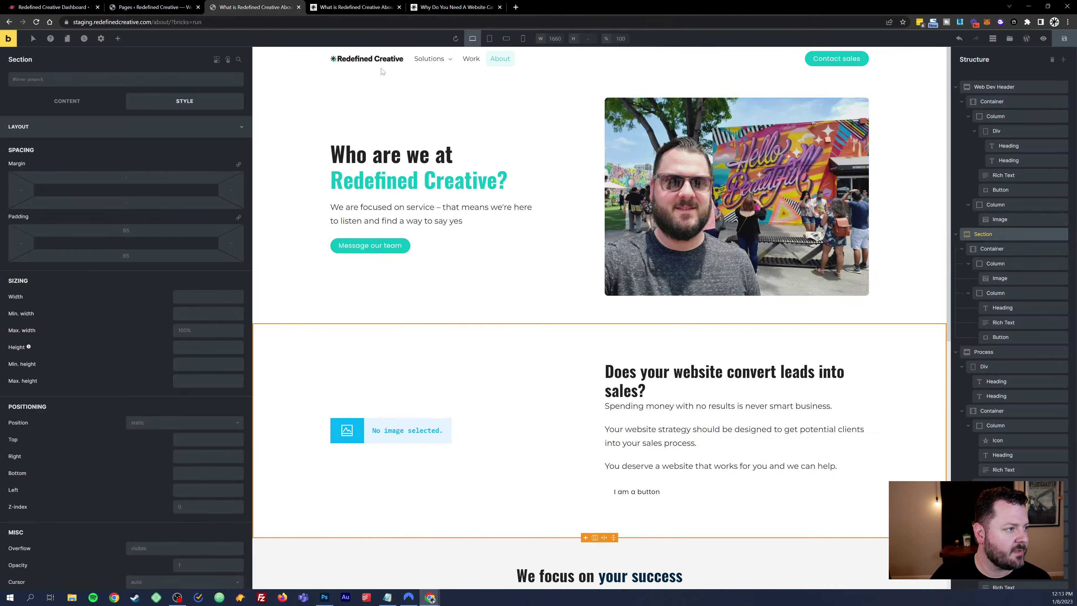
scroll(599, 297, "down", 3)
left_click(352, 7)
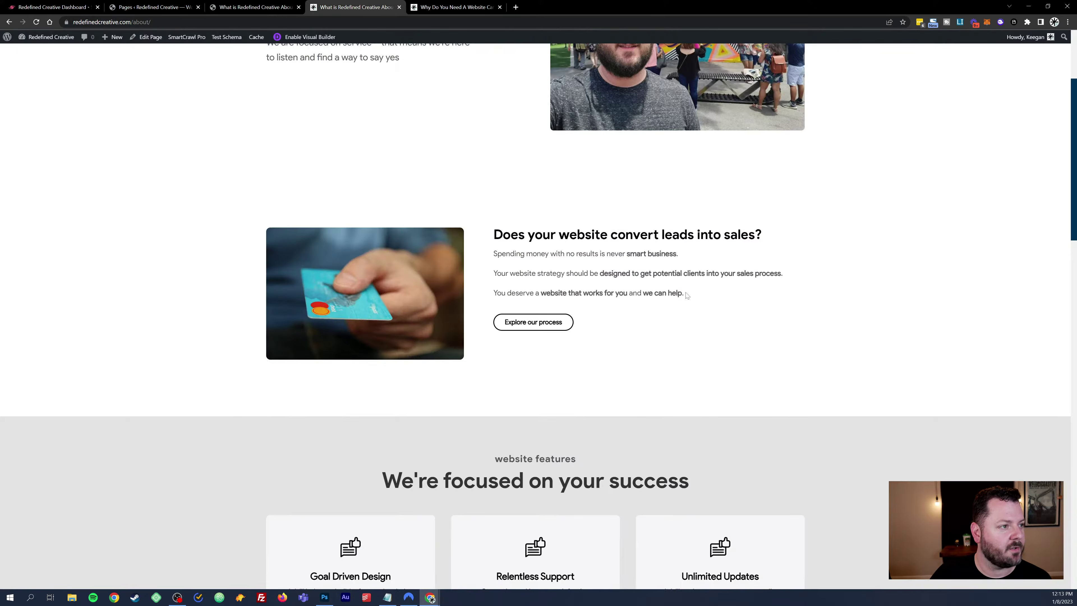
scroll(540, 369, "down", 3)
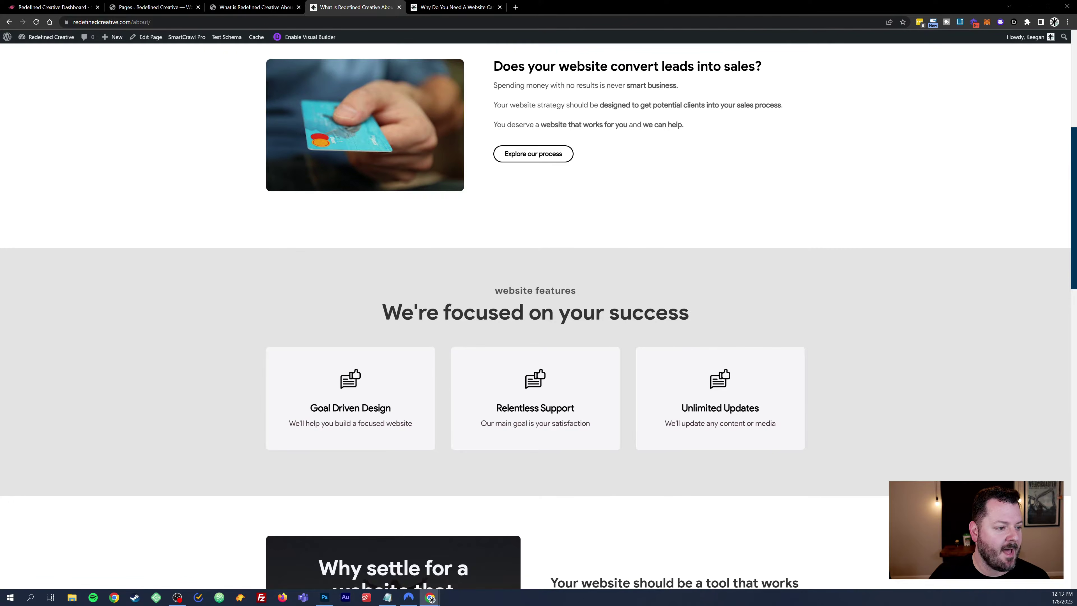
Step: Check the order of the live About page's remaining sections, through "Redefined Website System", against the staging layout
left_click(259, 5)
scroll(572, 308, "down", 7)
scroll(576, 391, "down", 2)
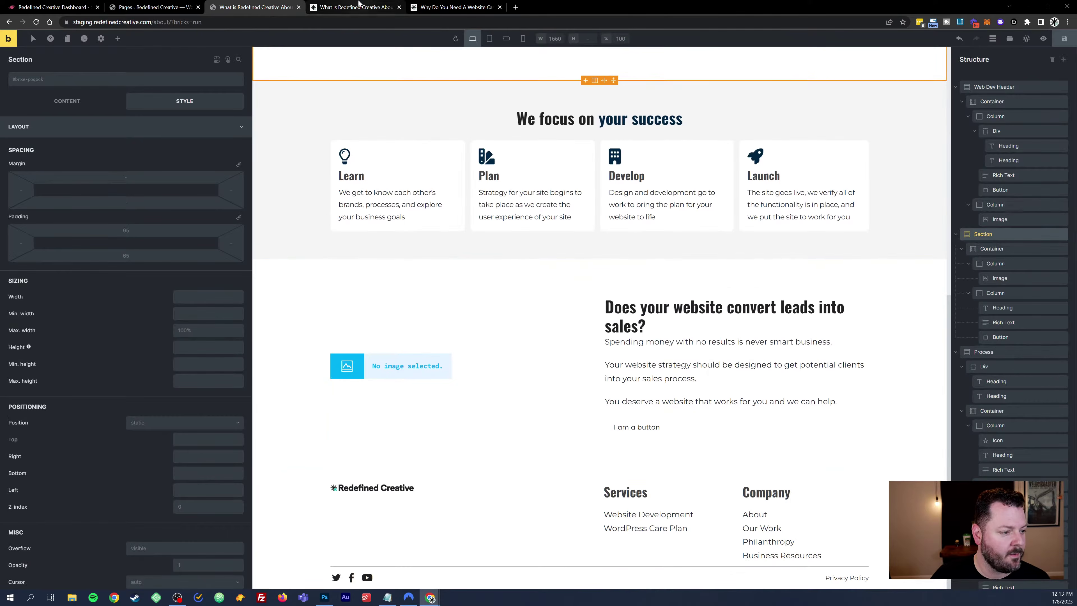
key("ctrl+Tab")
scroll(592, 339, "down", 4)
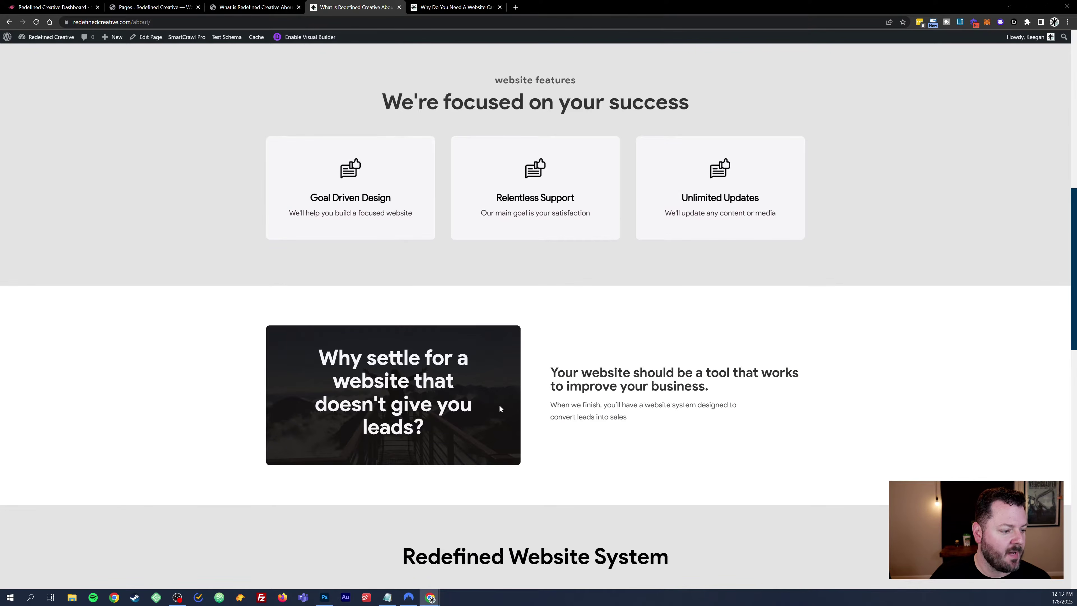
left_click(254, 7)
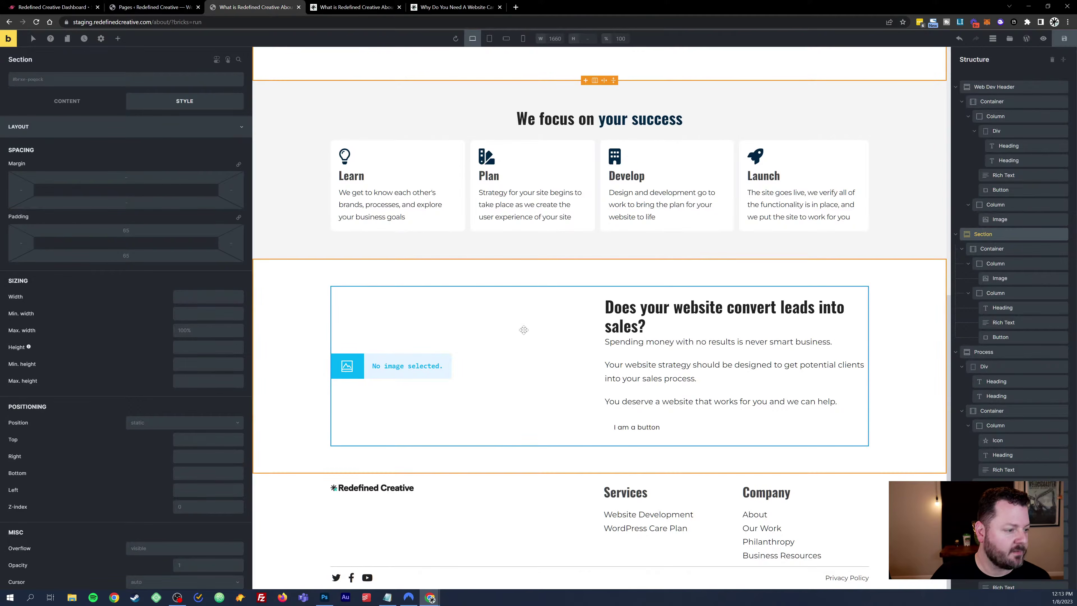
left_click(348, 5)
scroll(431, 101, "down", 5)
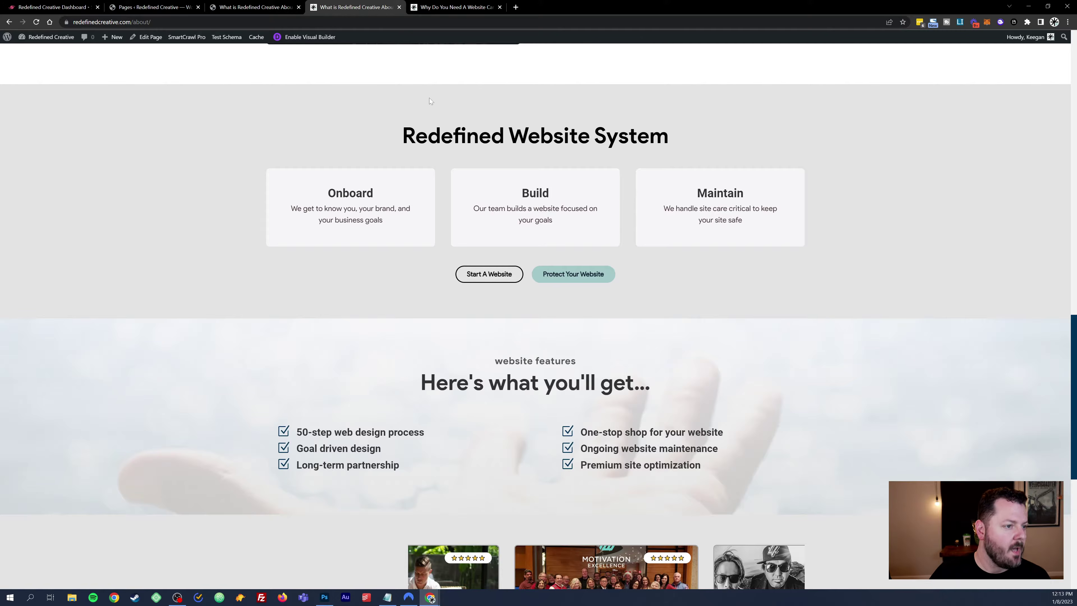
scroll(430, 101, "up", 6)
Step: Duplicate the "We focus on your success" section on staging and move the copy below the second two-column section's content
left_click(254, 7)
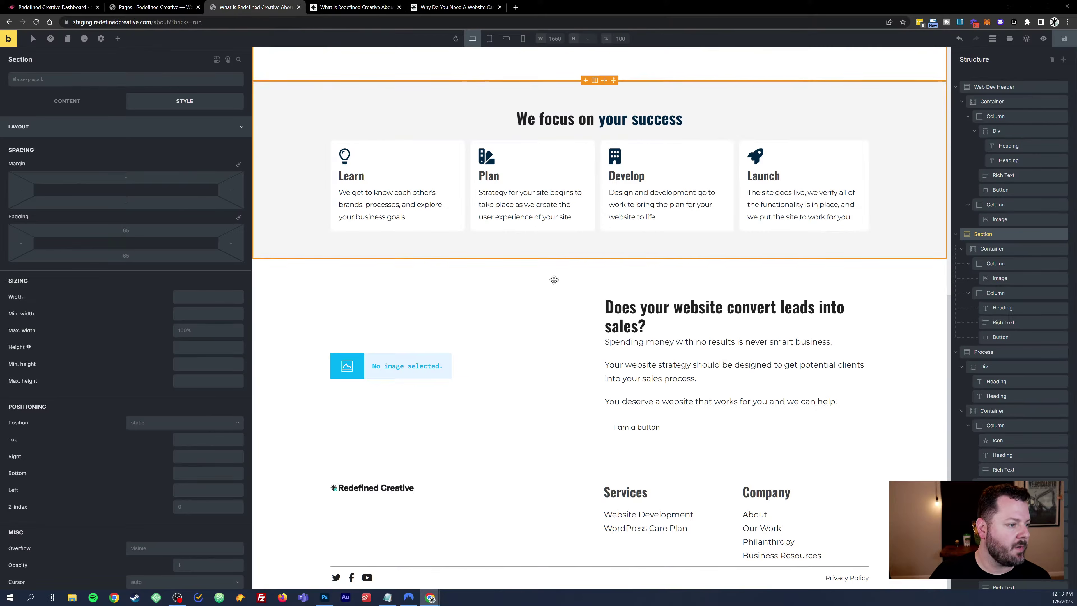
scroll(555, 280, "up", 2)
right_click(297, 203)
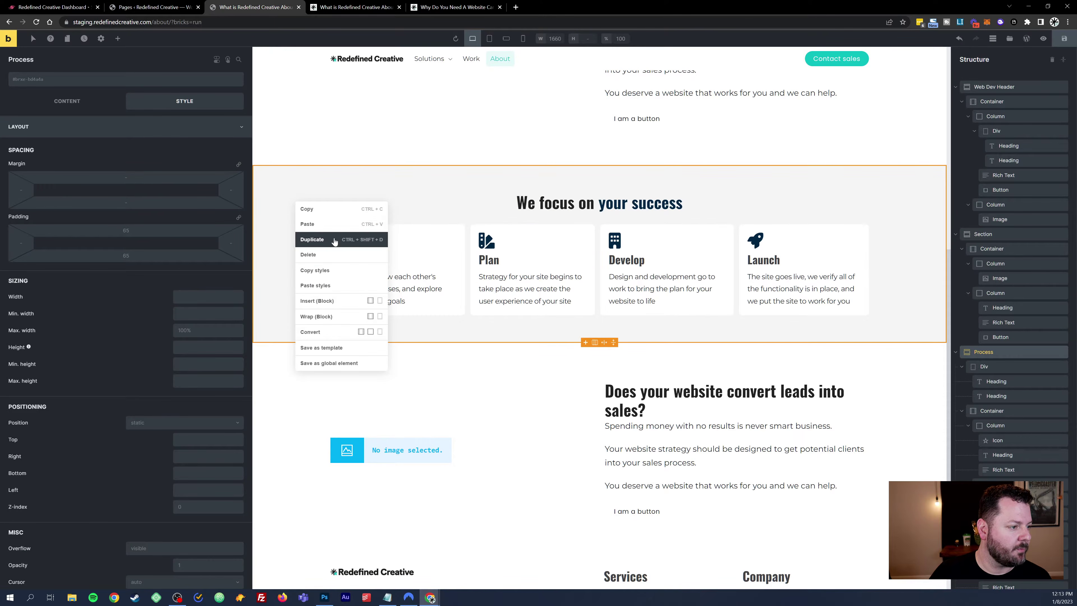
left_click(333, 240)
scroll(551, 297, "down", 4)
left_click_drag(398, 305, 457, 531)
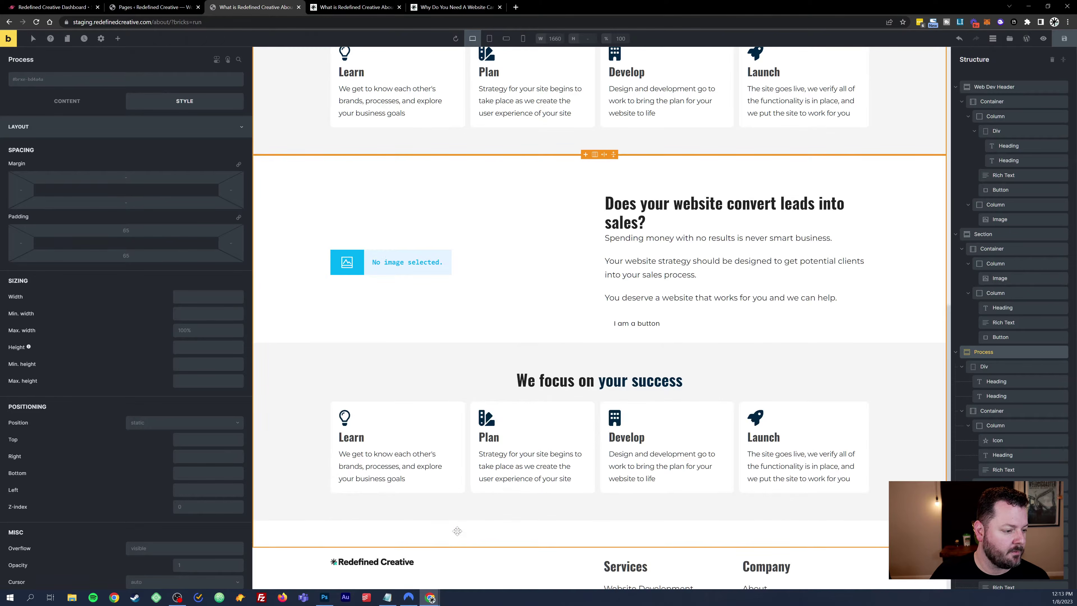
Step: Examine the website system, features and client testimonial sections on the live About page, then return to the staging page editor
left_click(352, 7)
scroll(483, 268, "down", 8)
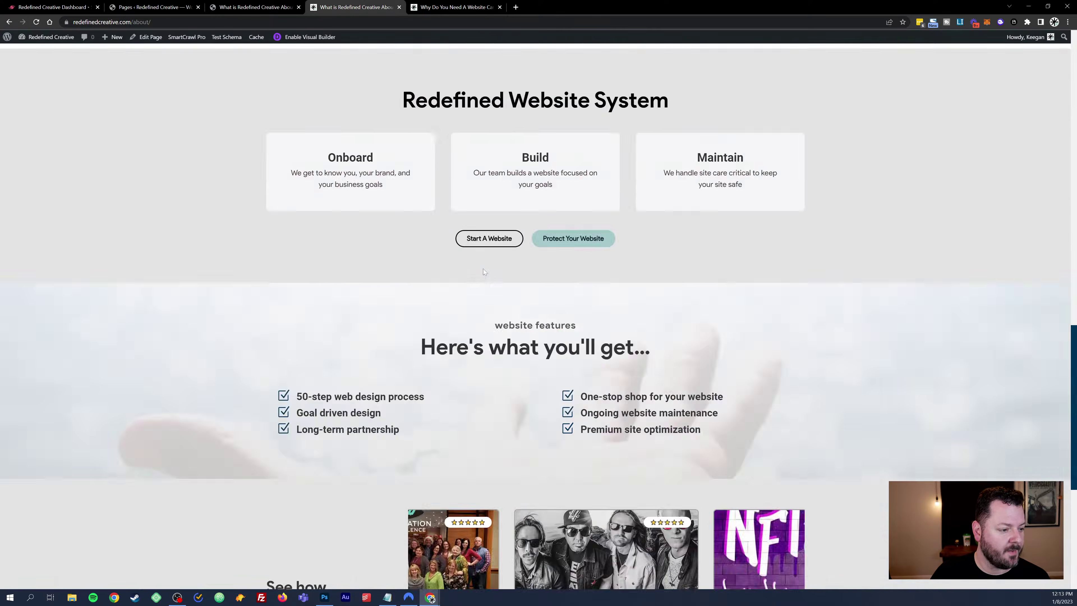
scroll(484, 272, "down", 3)
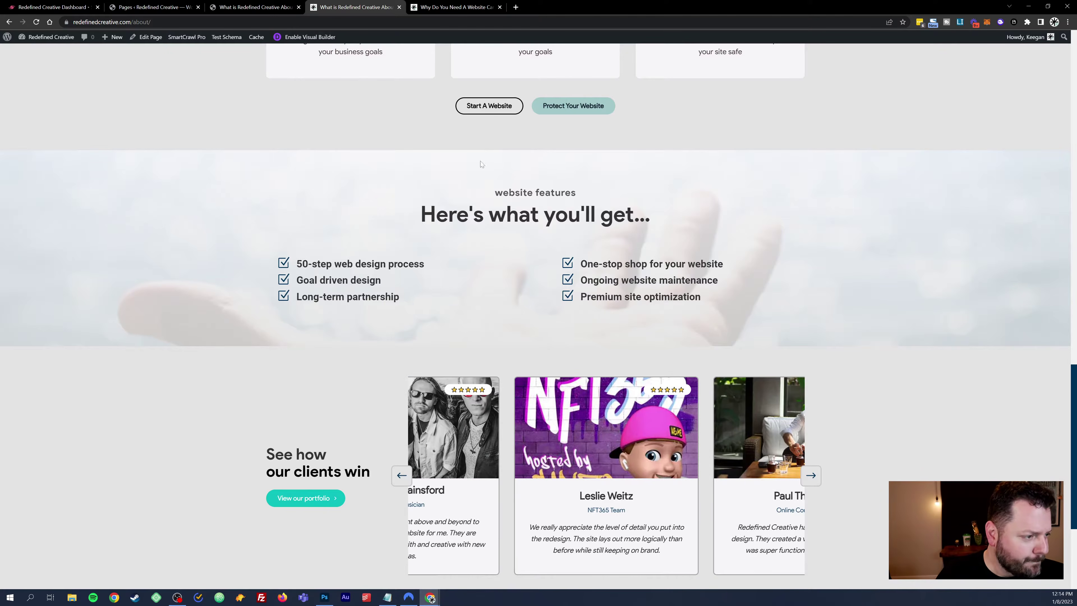
scroll(394, 278, "down", 4)
scroll(317, 171, "up", 4)
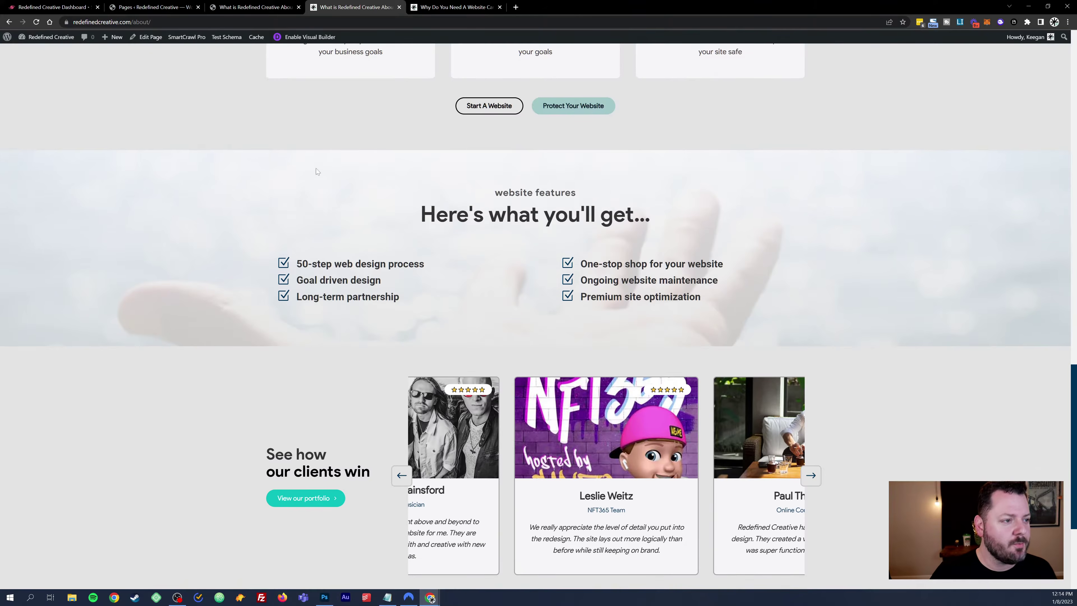
left_click(297, 6)
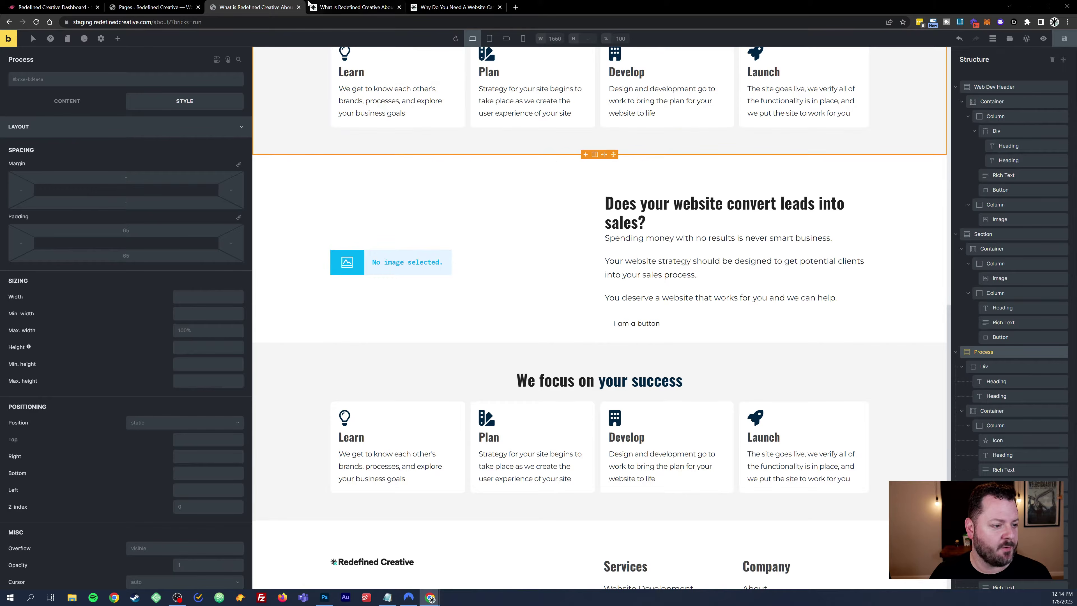
left_click(346, 9)
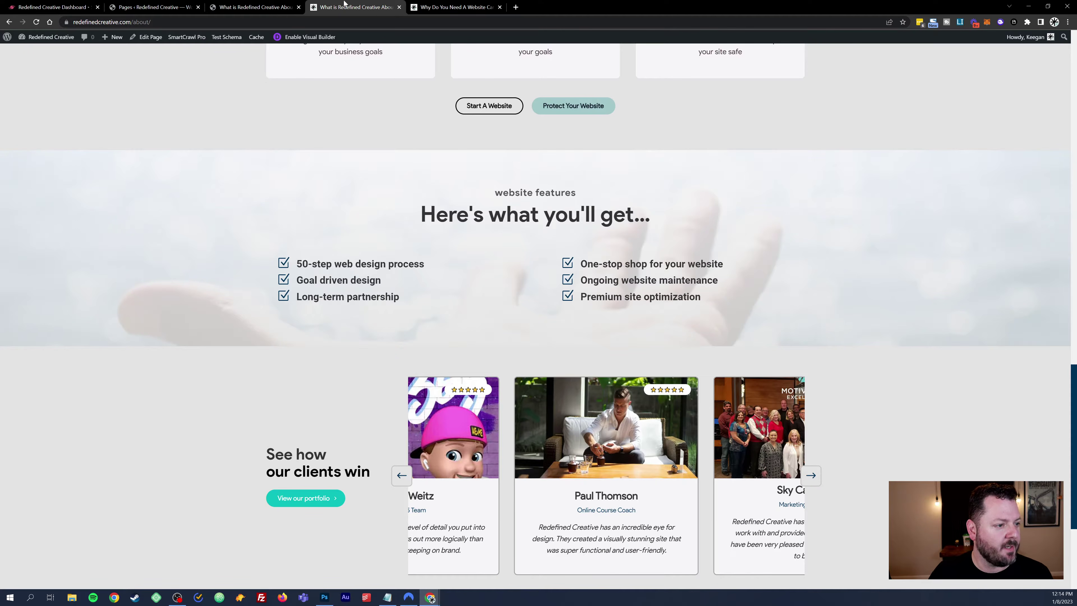
left_click(256, 7)
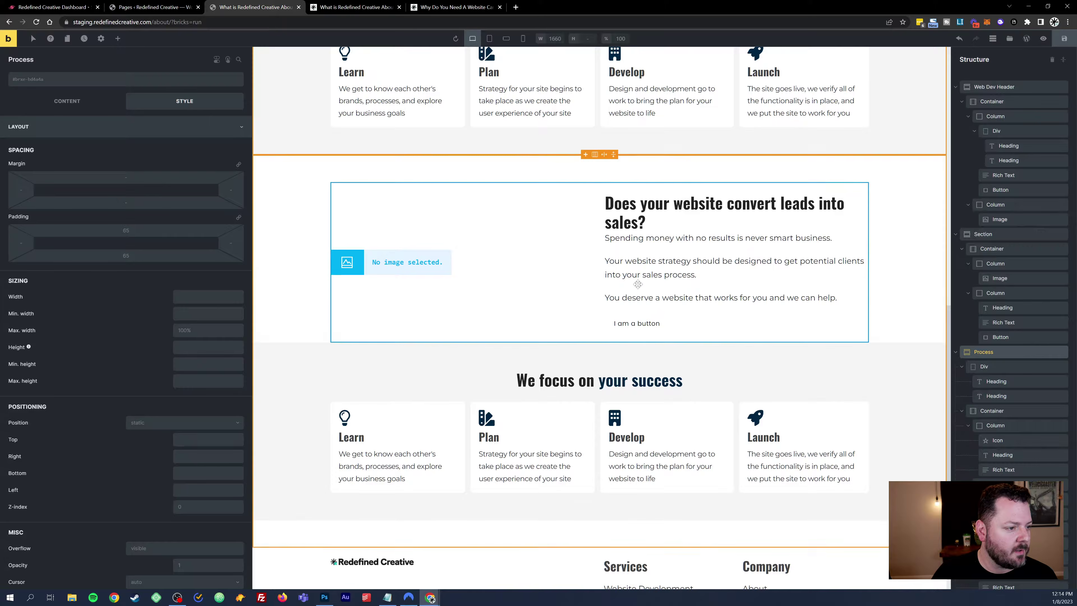
Step: Duplicate the "We focus on your success" section above the footer
scroll(638, 284, "down", 2)
right_click(304, 306)
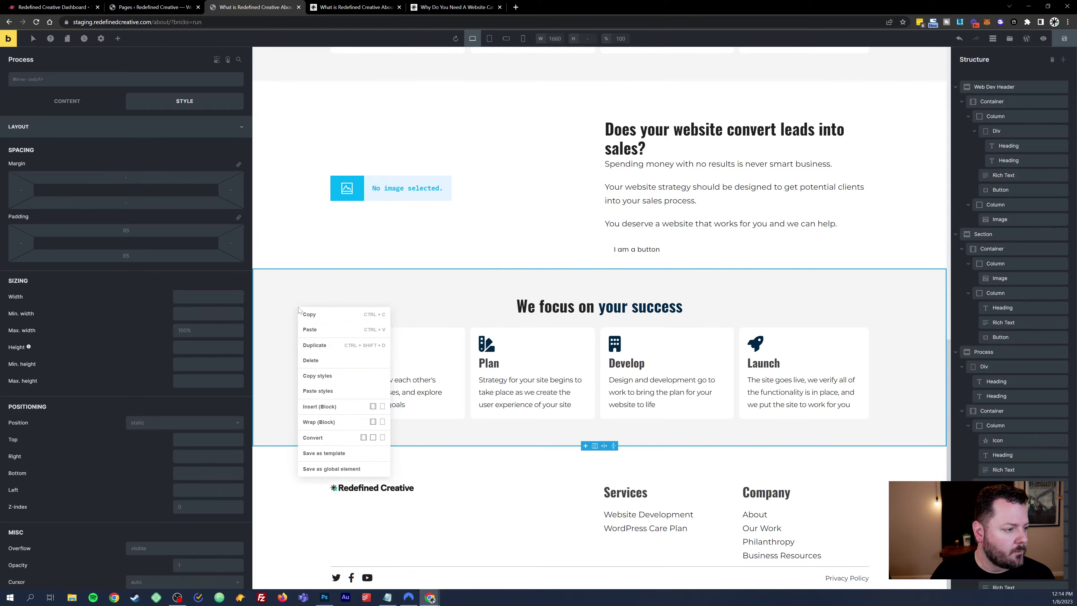
left_click(343, 345)
scroll(426, 339, "down", 5)
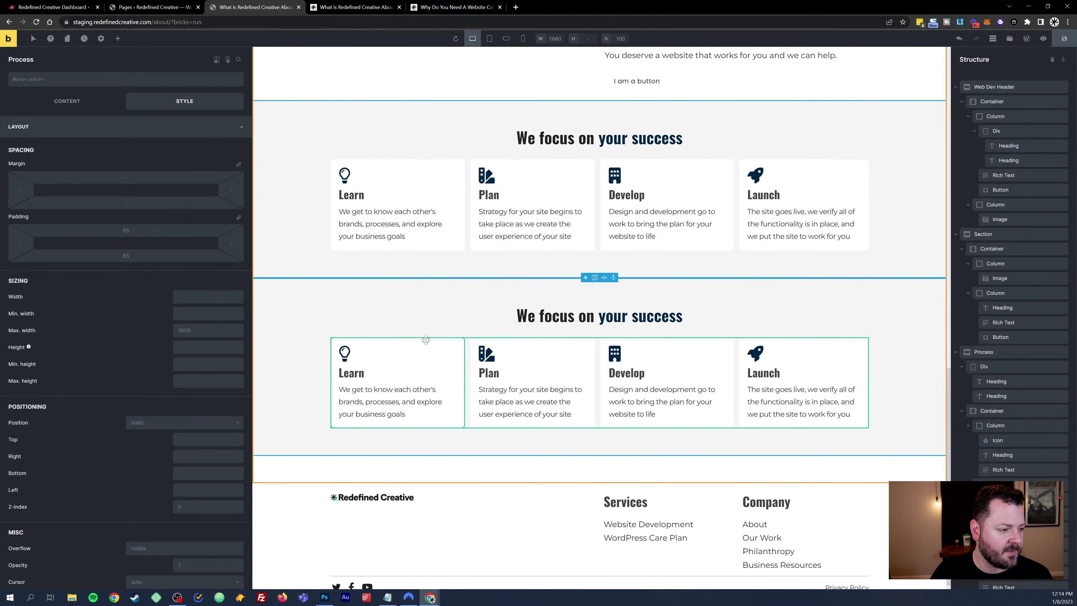
Step: Delete the container holding the four process cards from the lower "We focus on your success" section
left_click(839, 359)
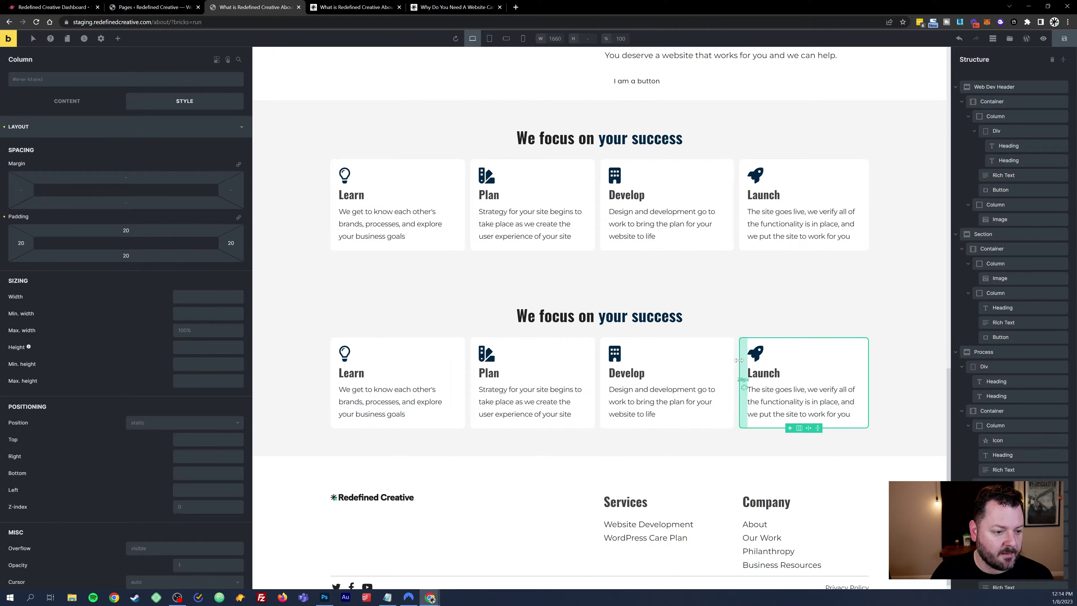
scroll(975, 418, "down", 5)
scroll(975, 418, "down", 12)
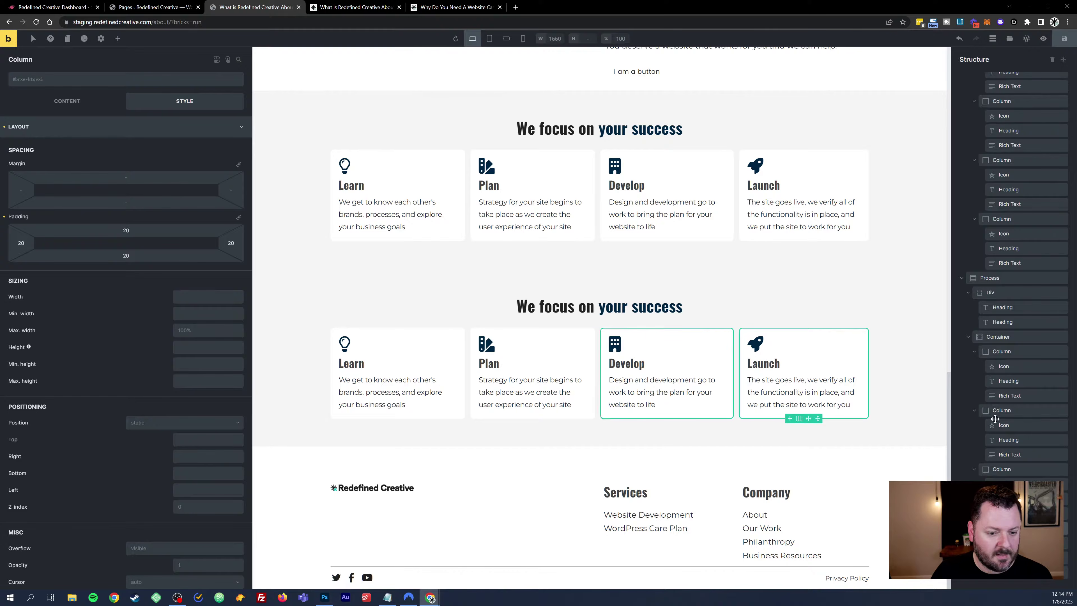
right_click(996, 335)
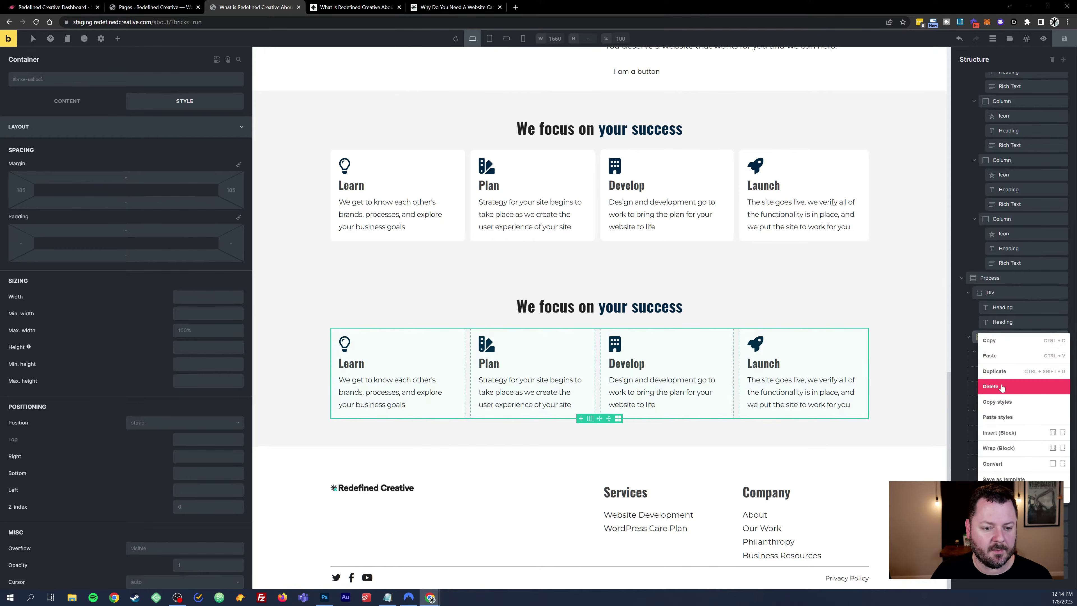
left_click(1001, 386)
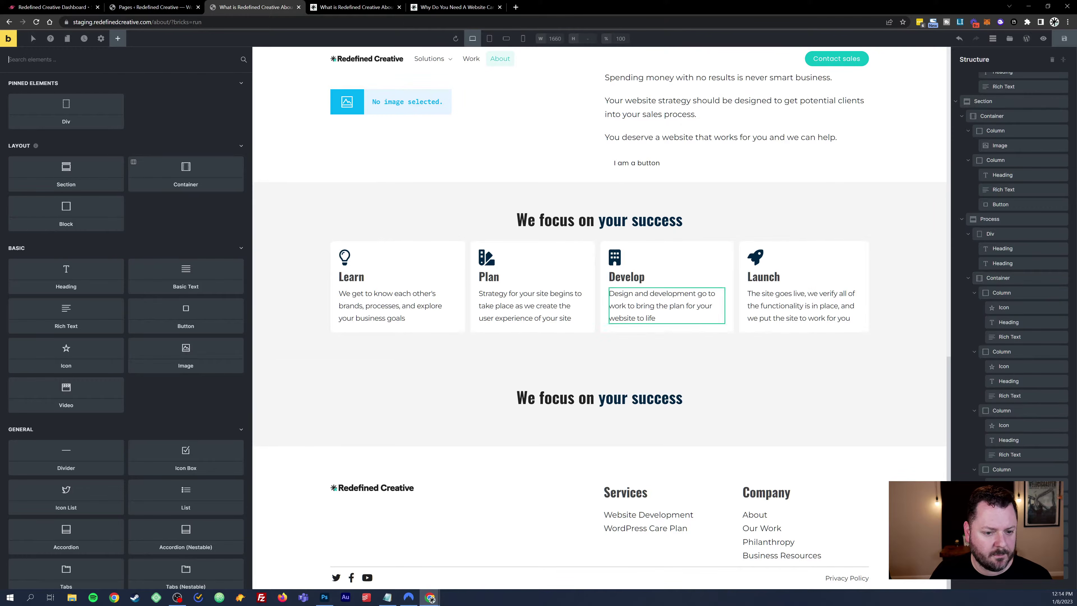
Step: Add a new container and place it below the heading in the lower "We focus on your success" section
left_click(994, 528)
left_click(994, 543)
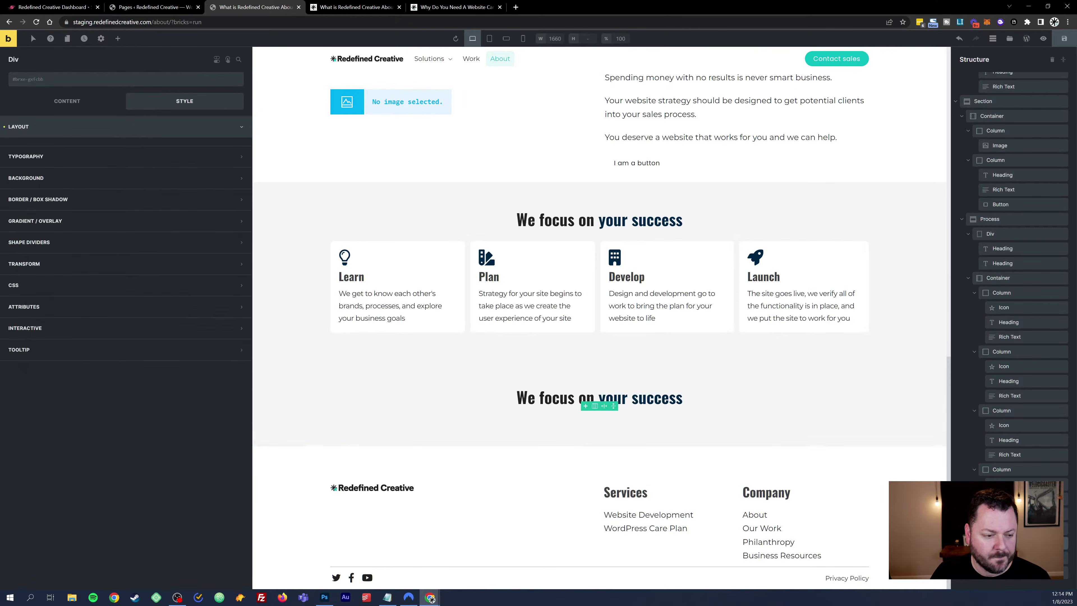
left_click(117, 39)
left_click(178, 178)
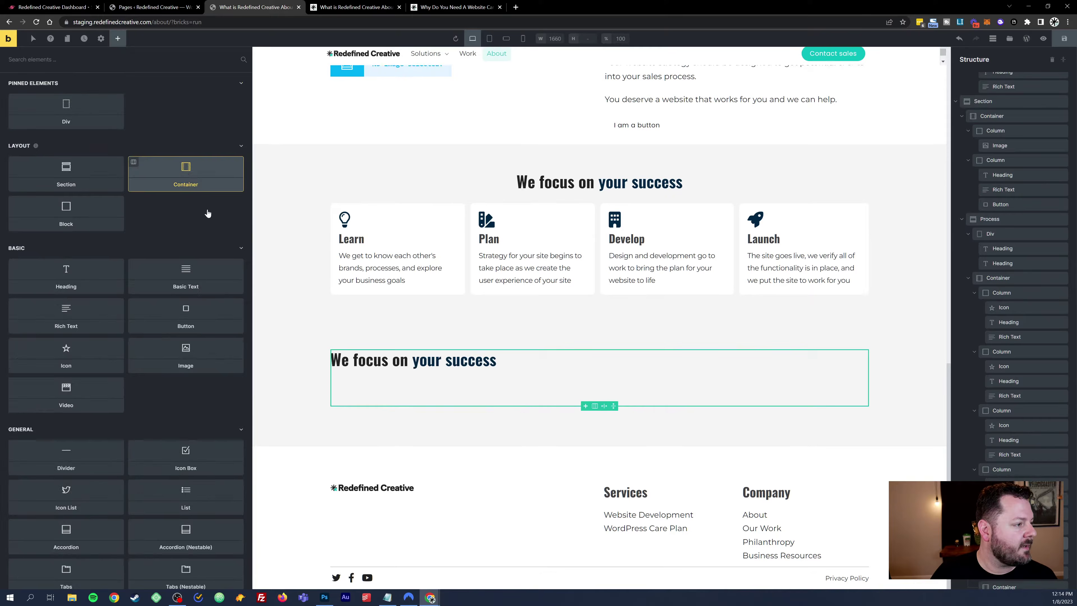
scroll(986, 468, "down", 1)
left_click_drag(997, 573, 986, 586)
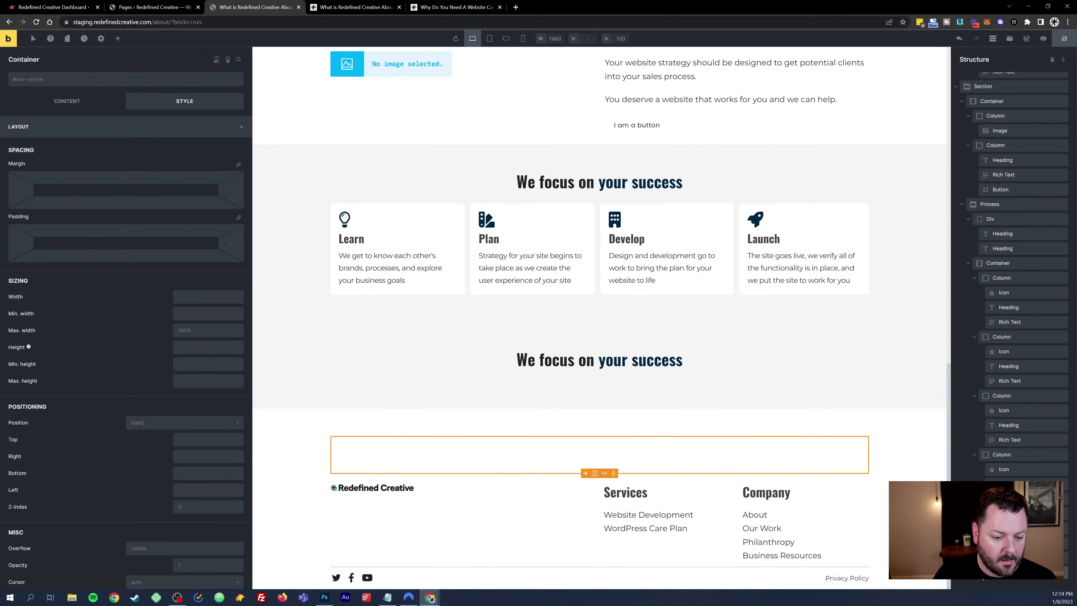
left_click_drag(992, 524, 993, 524)
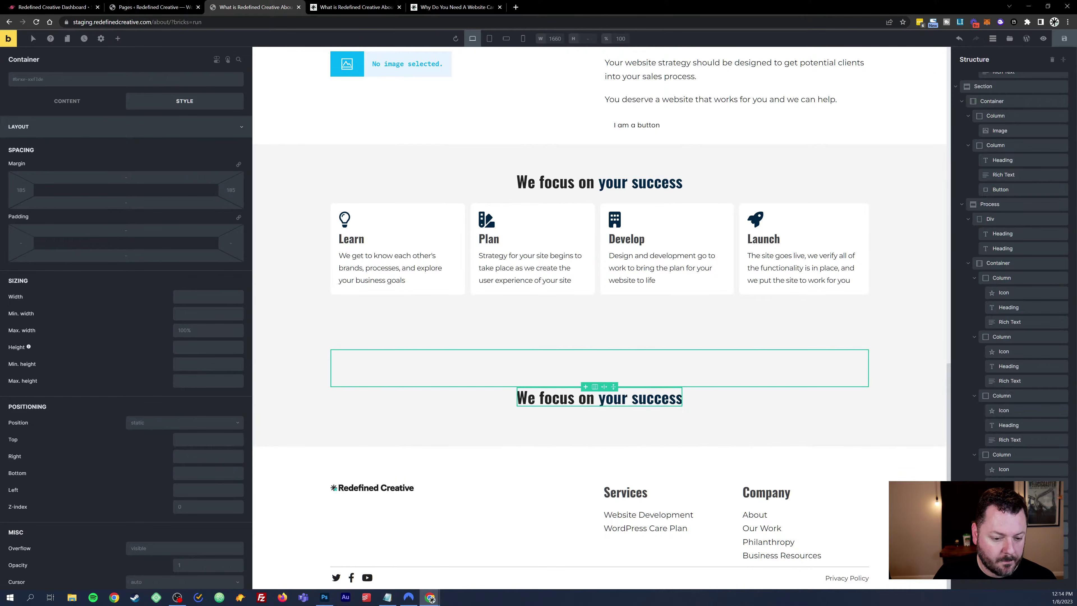
left_click(993, 543)
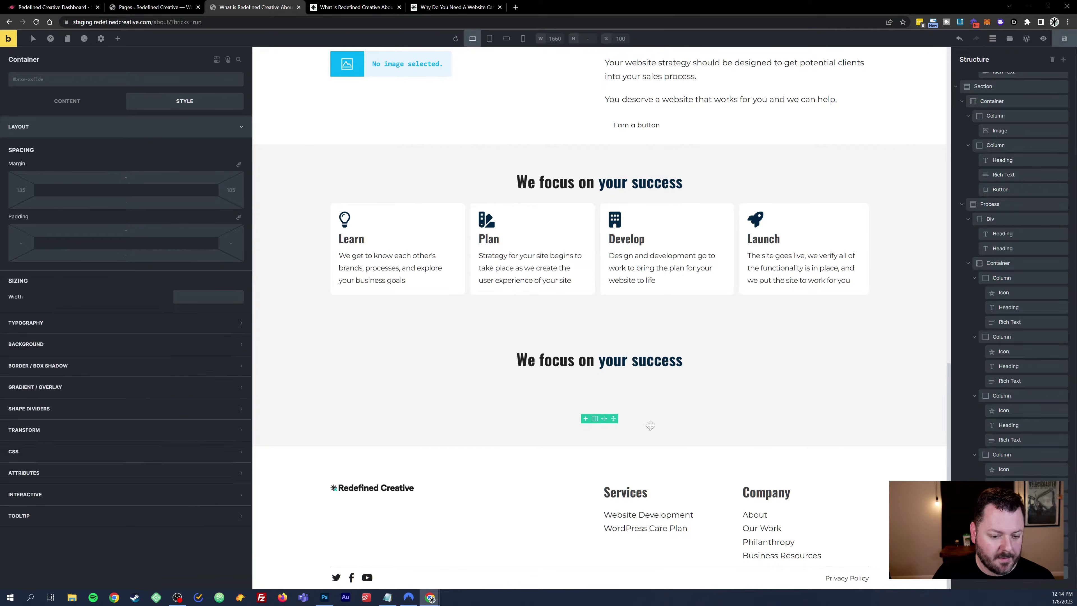
Step: Split the new empty container into a 50 | 50 column layout
left_click(599, 422)
left_click(598, 422)
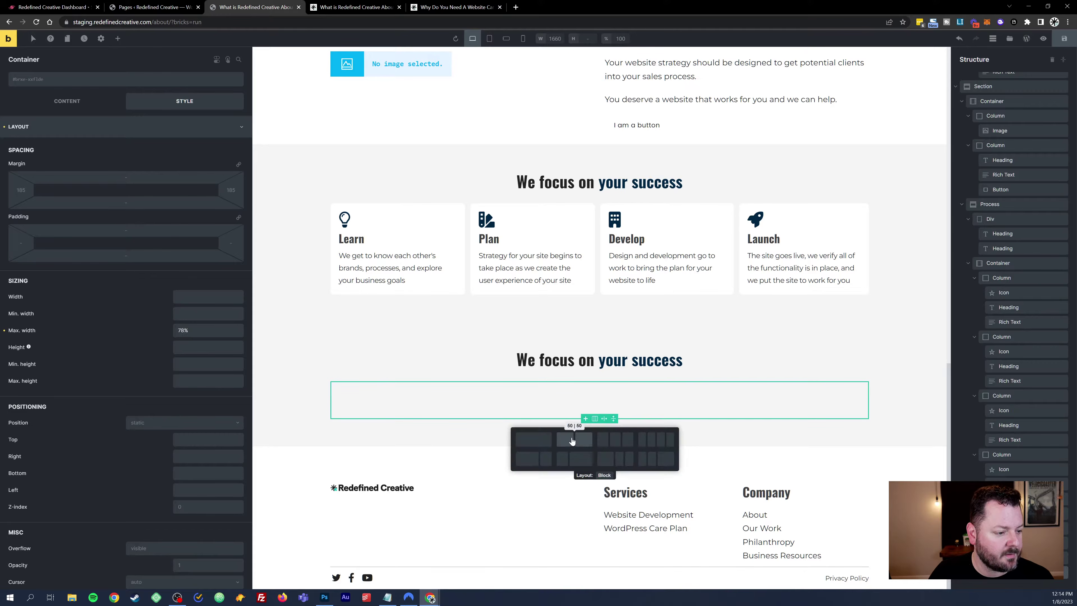
left_click(572, 442)
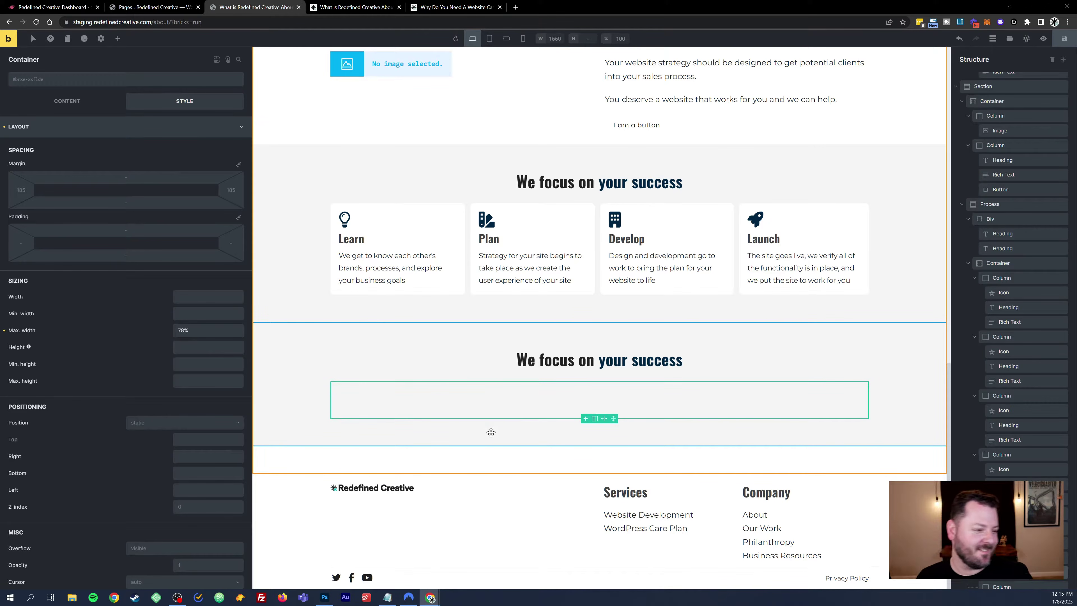
Step: Insert the saved "Bullet list w/ sub text" template into the two-column container
left_click(447, 392)
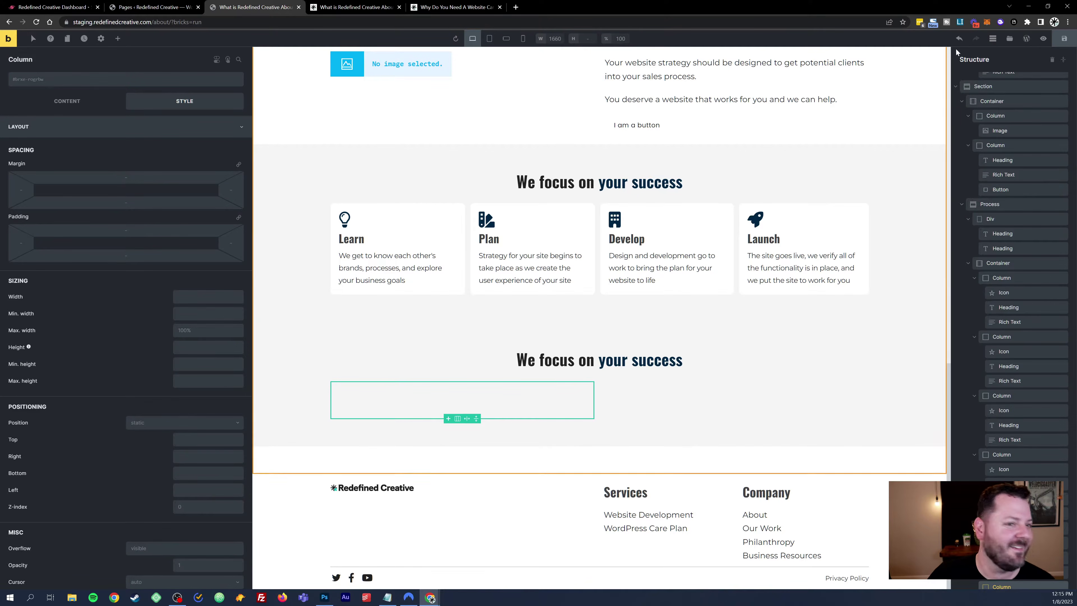
left_click(1009, 38)
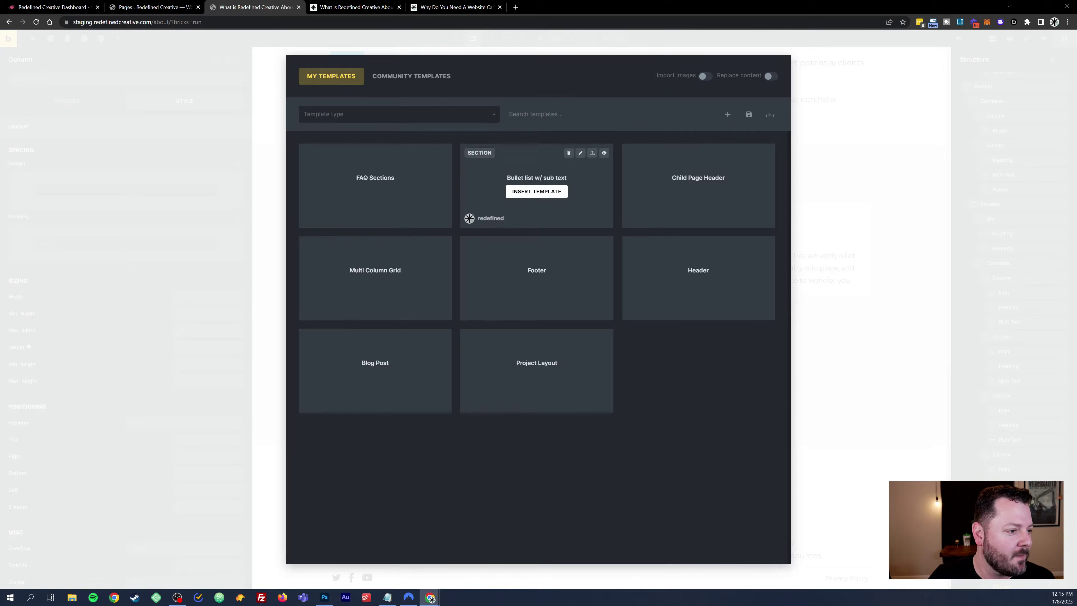
left_click(532, 192)
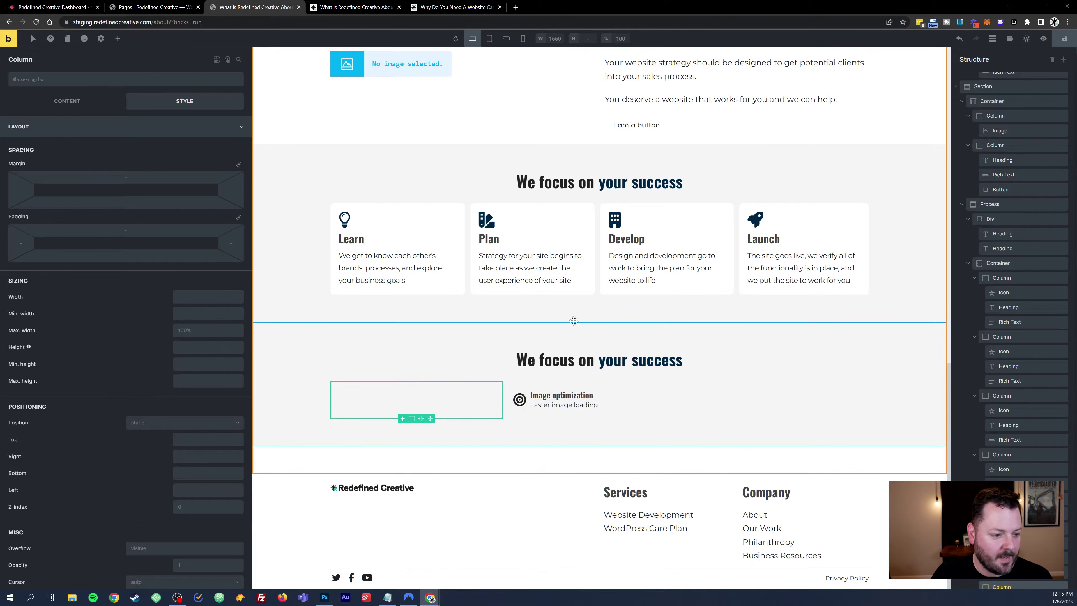
Step: Move the bullet list block ahead of the empty columns in the container and delete one empty column
scroll(1011, 471, "down", 3)
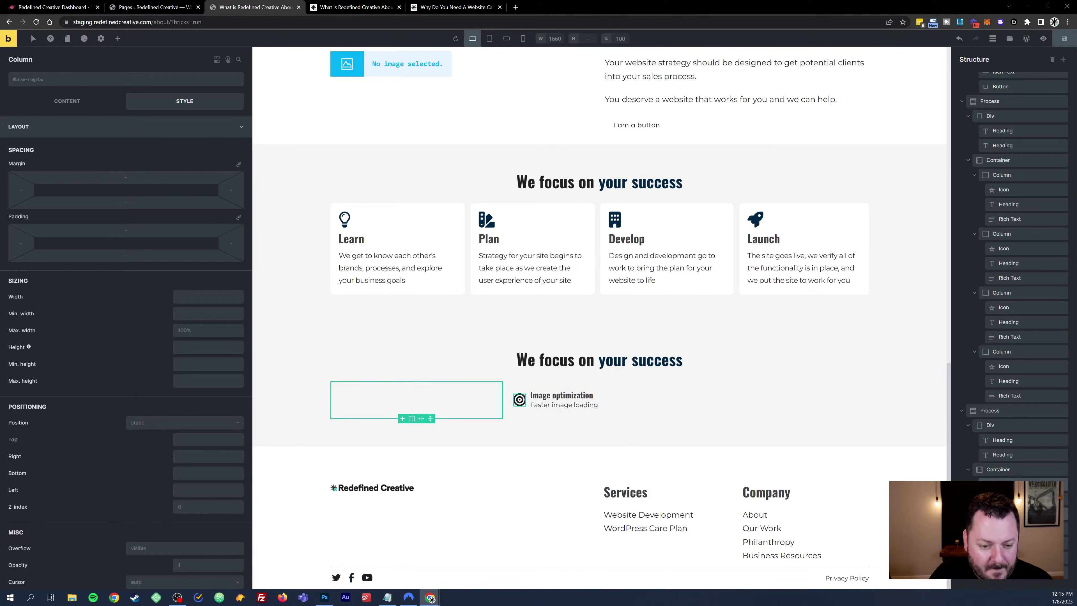
mouse_move(997, 499)
left_mouse_down()
mouse_move(992, 484)
mouse_move(997, 499)
left_mouse_up()
right_click(1029, 579)
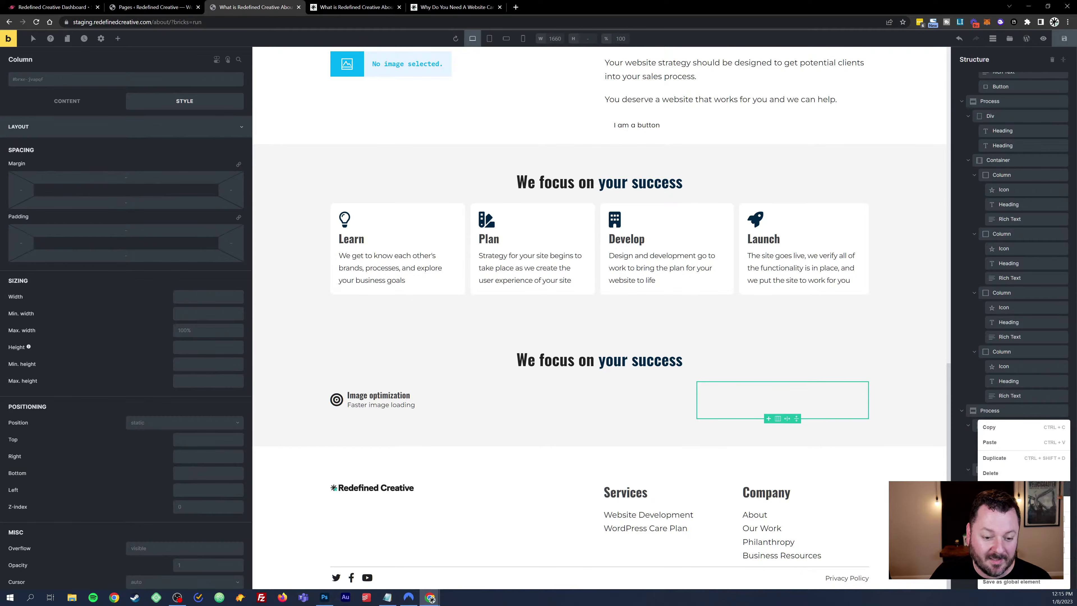
left_click(1014, 470)
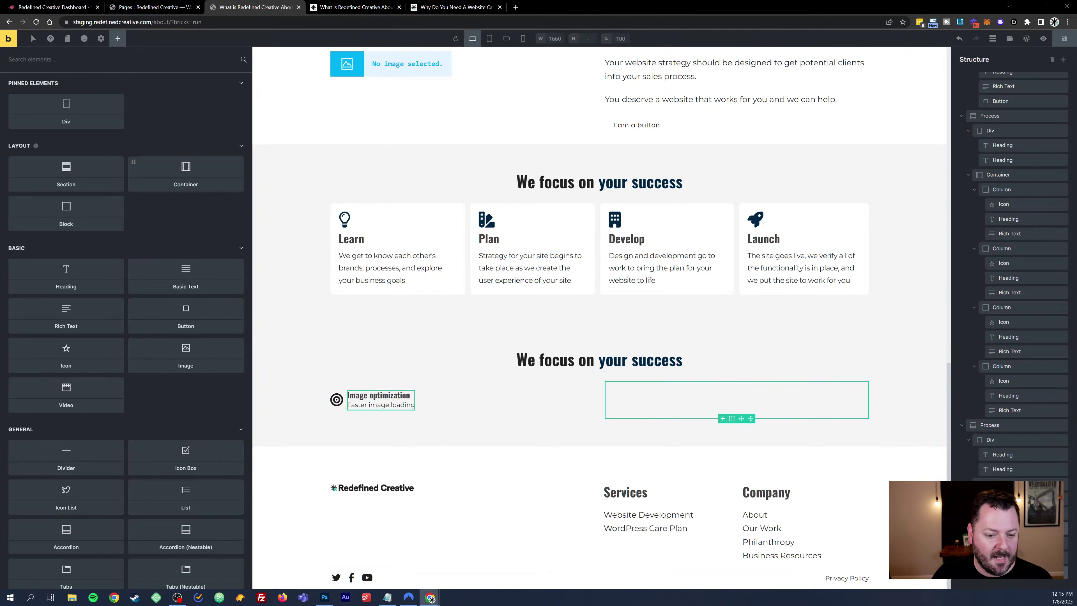
Step: Duplicate the "Bullet list w/ sub text" block inside the container
left_click(395, 403)
scroll(1013, 521, "up", 2)
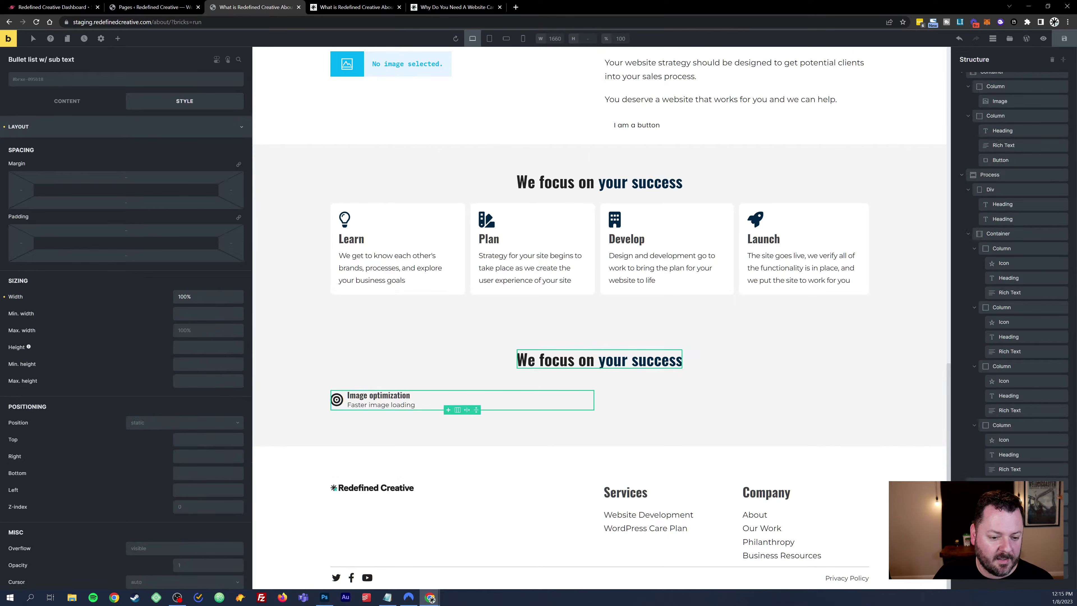
scroll(1013, 272, "down", 2)
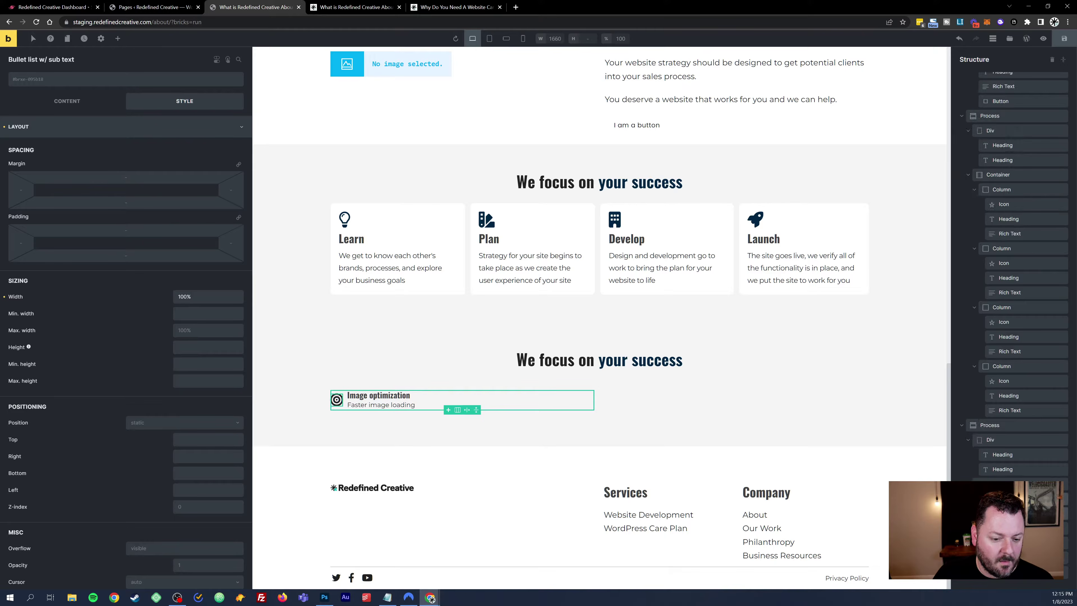
left_click(1012, 528)
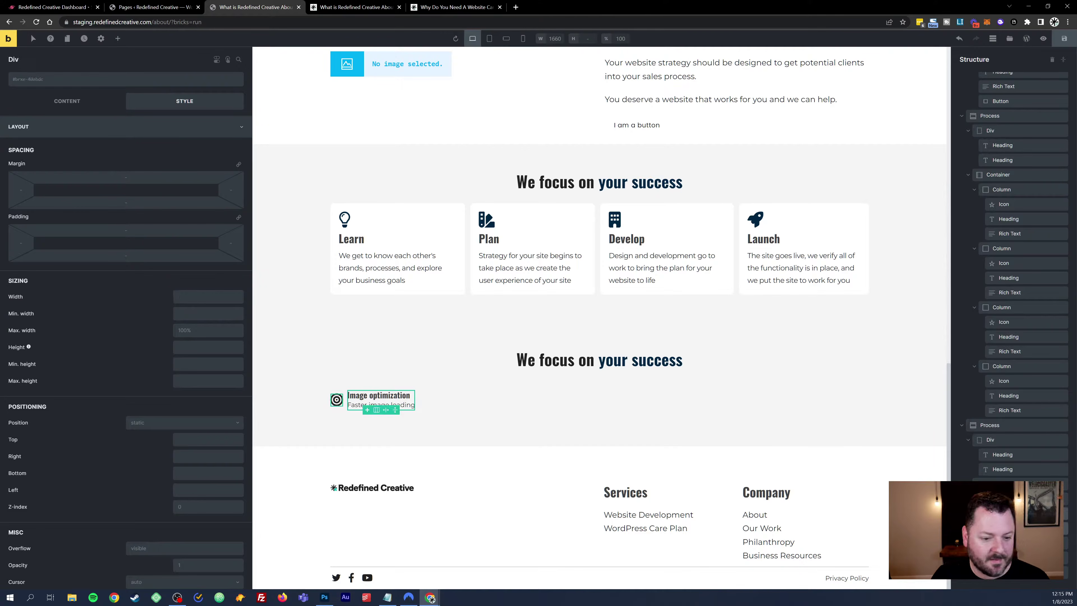
left_click(1012, 513)
left_click(1009, 499)
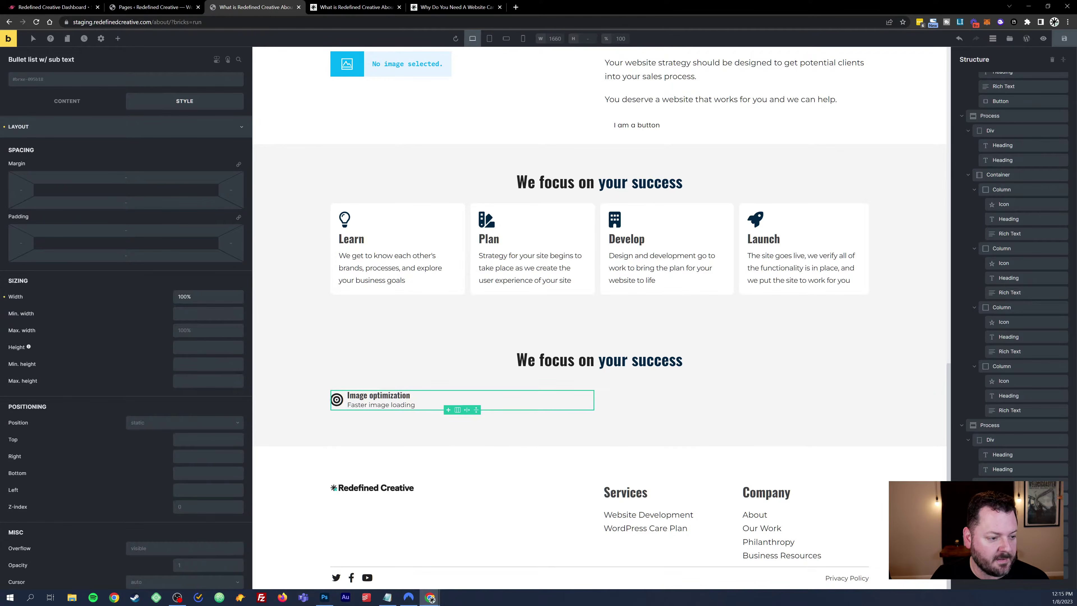
right_click(1007, 499)
left_click(1016, 458)
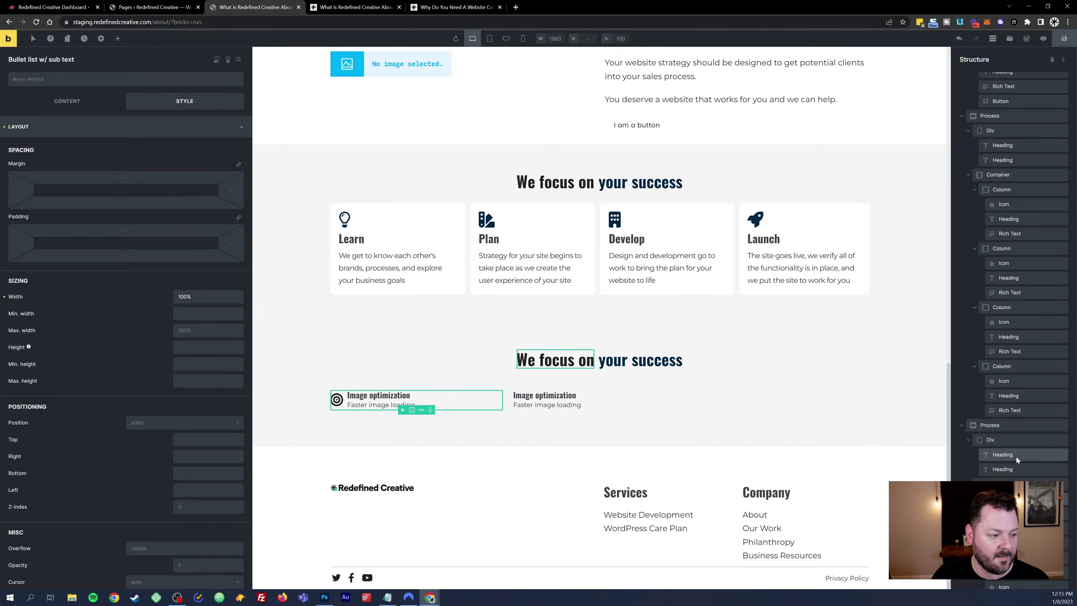
Step: Set the bullet list container's direction to vertical so its items stack
left_click(1001, 484)
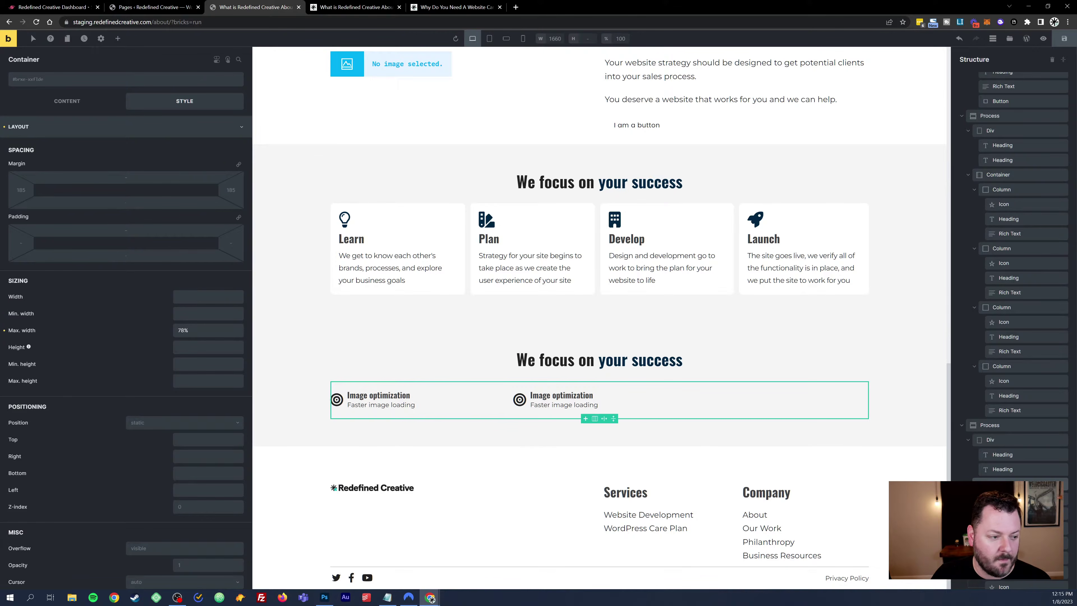
left_click(111, 103)
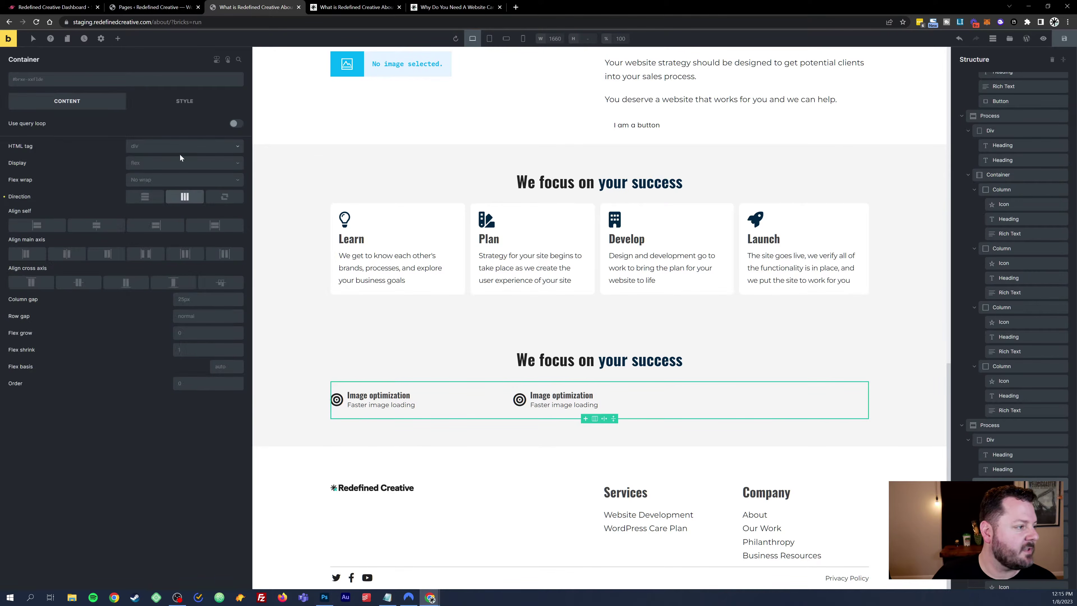
left_click(180, 161)
left_click(90, 181)
left_click(145, 196)
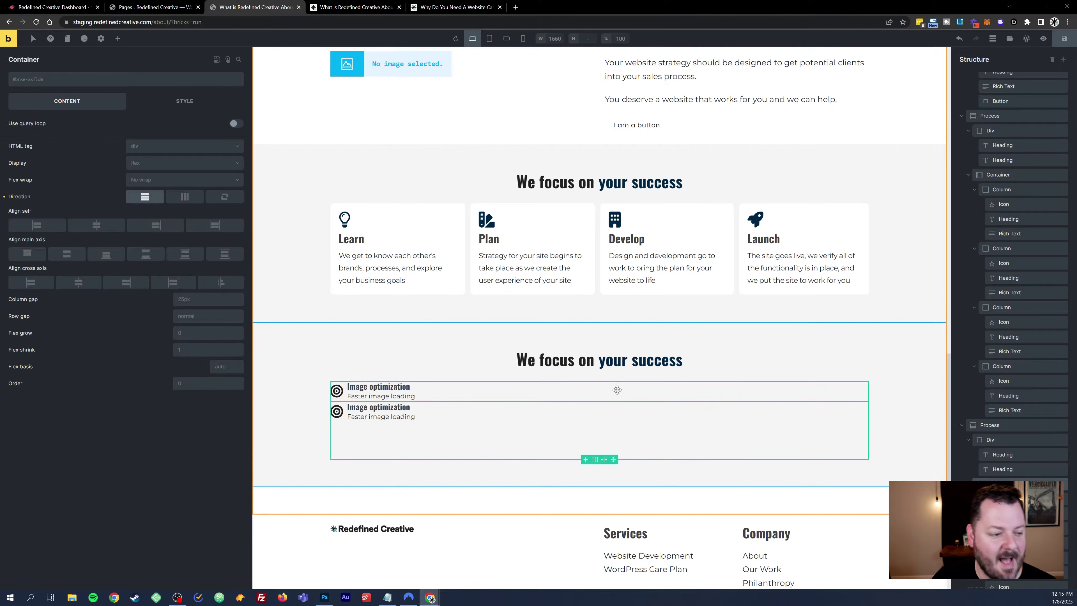
Step: Collapse the two "Bullet list w/ sub text" blocks in the page structure
scroll(1012, 460, "down", 1)
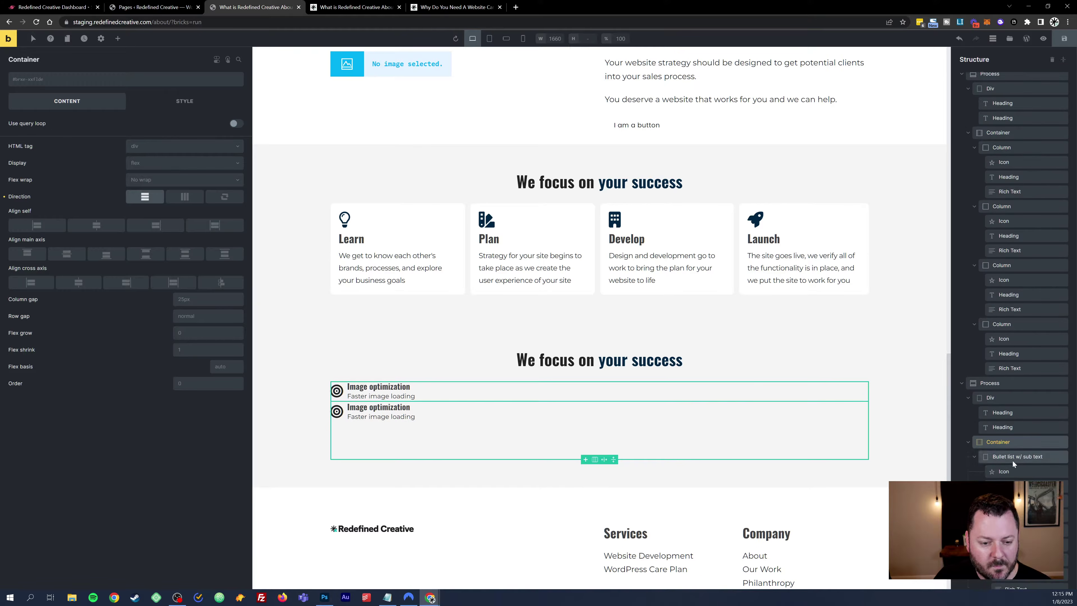
left_click(975, 457)
left_click(975, 499)
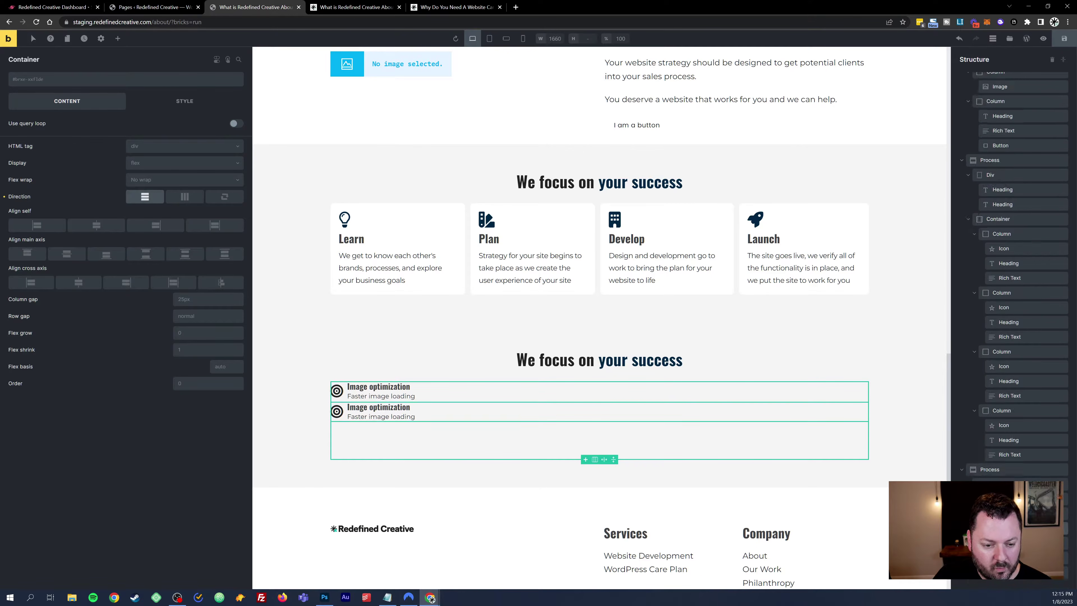
Step: Add a new Container element inside the container that holds the two bullet list blocks
left_click(999, 582)
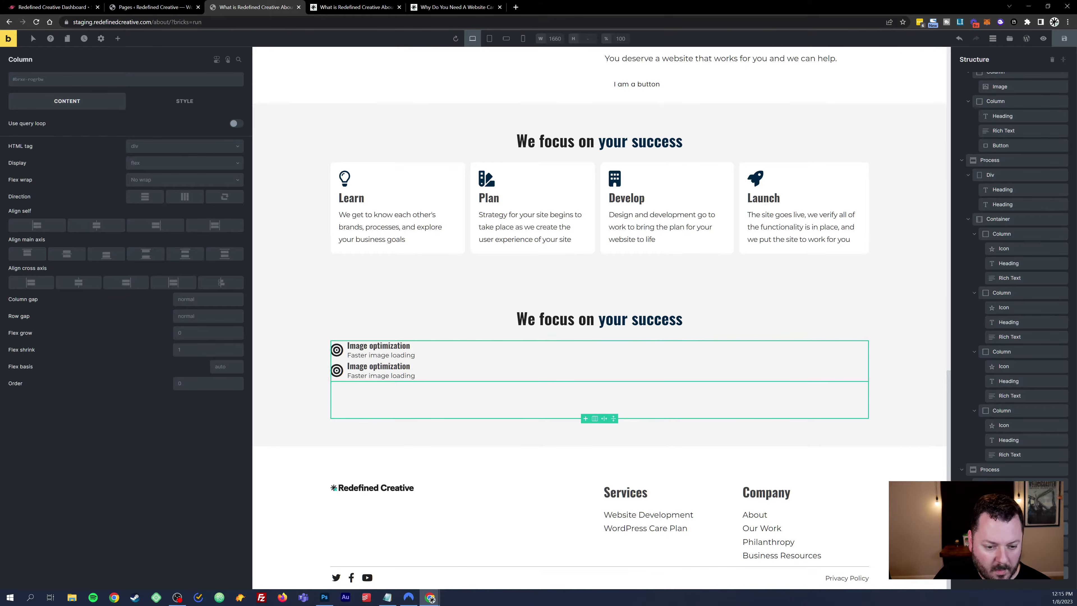
left_click(999, 528)
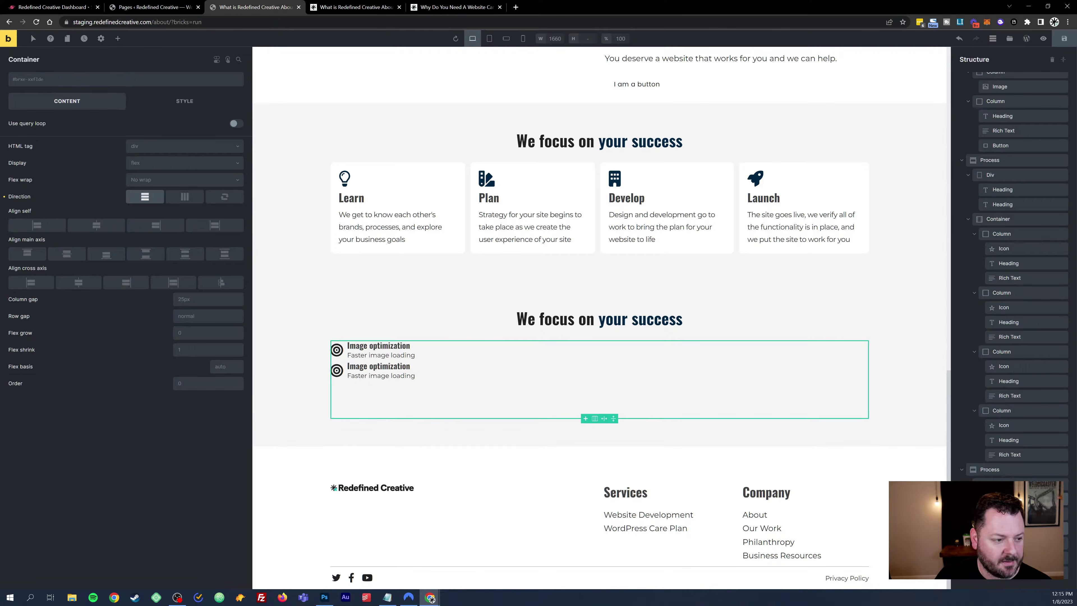
left_click(995, 484)
left_click(998, 528)
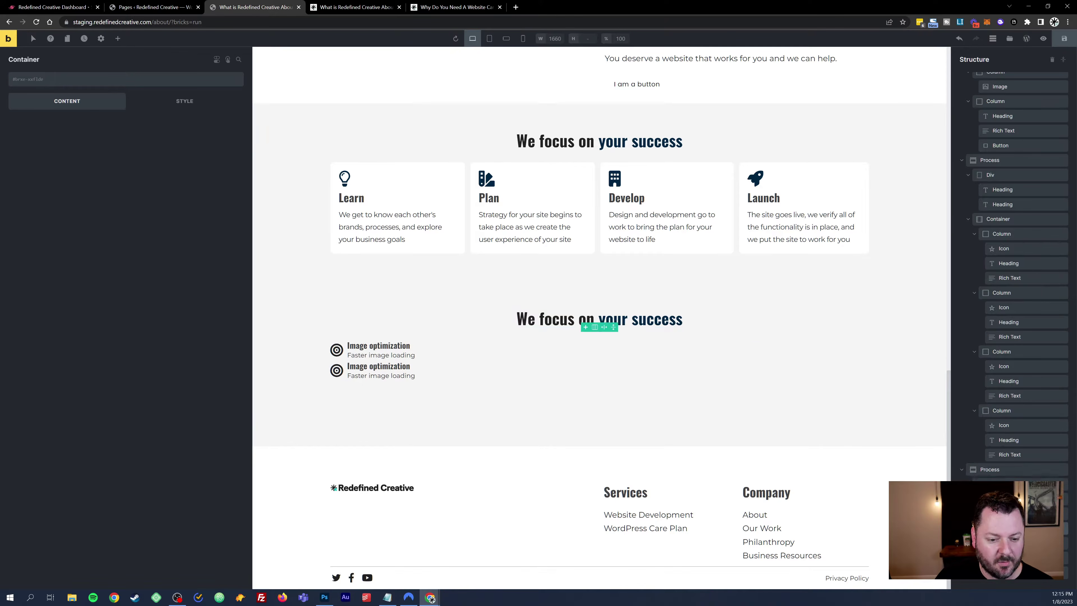
left_click(118, 39)
left_click(166, 179)
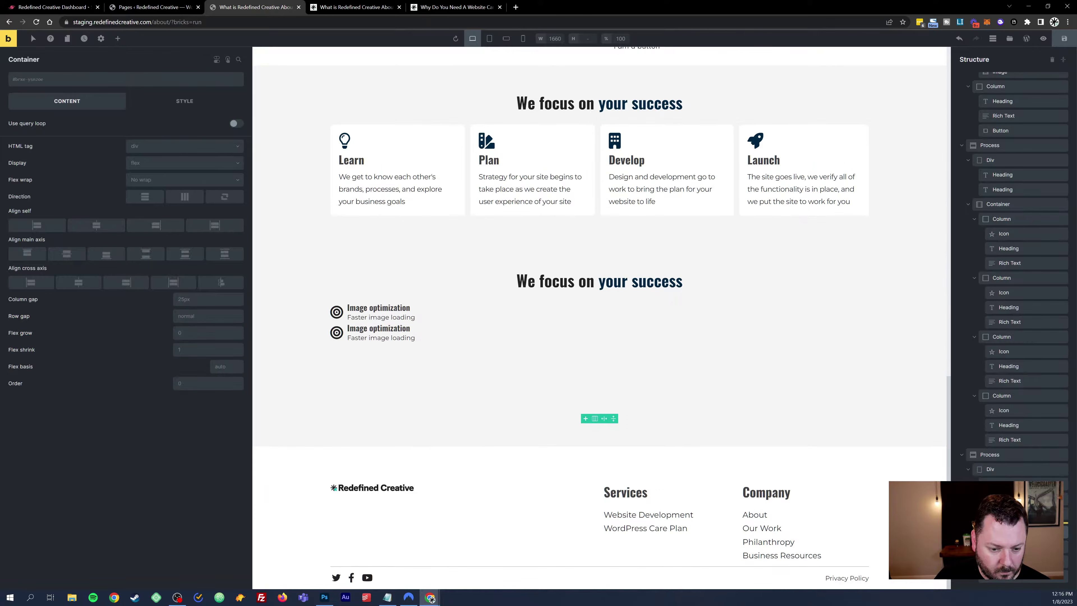
Step: Move both "Bullet list w/ sub text" blocks into the new inner container
mouse_move(1009, 525)
left_mouse_down()
mouse_move(1009, 537)
mouse_move(1016, 531)
left_mouse_up()
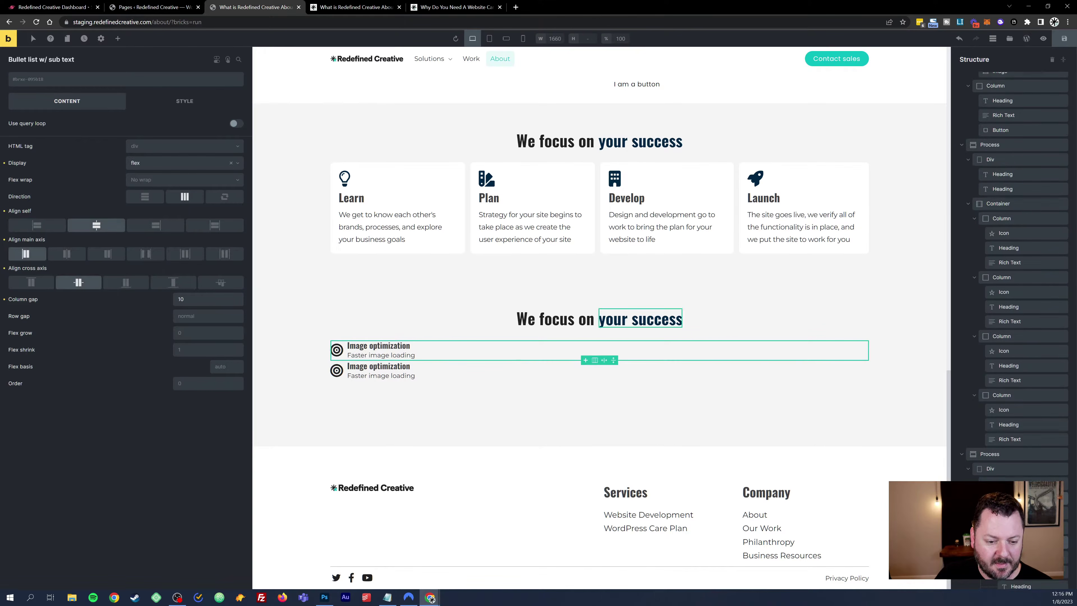
left_click(981, 484)
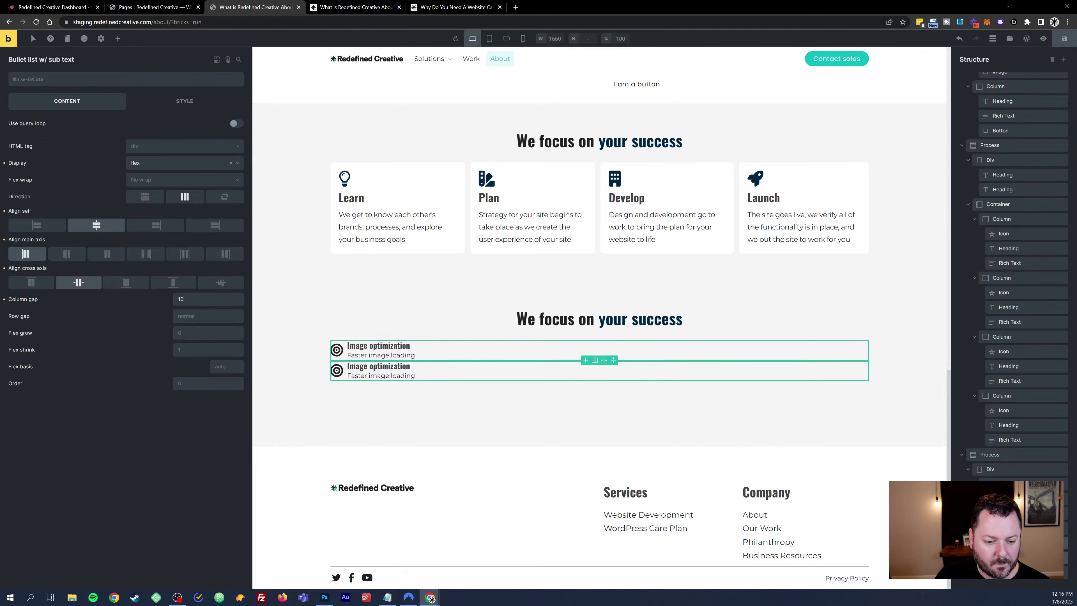
left_click_drag(1009, 558, 1014, 536)
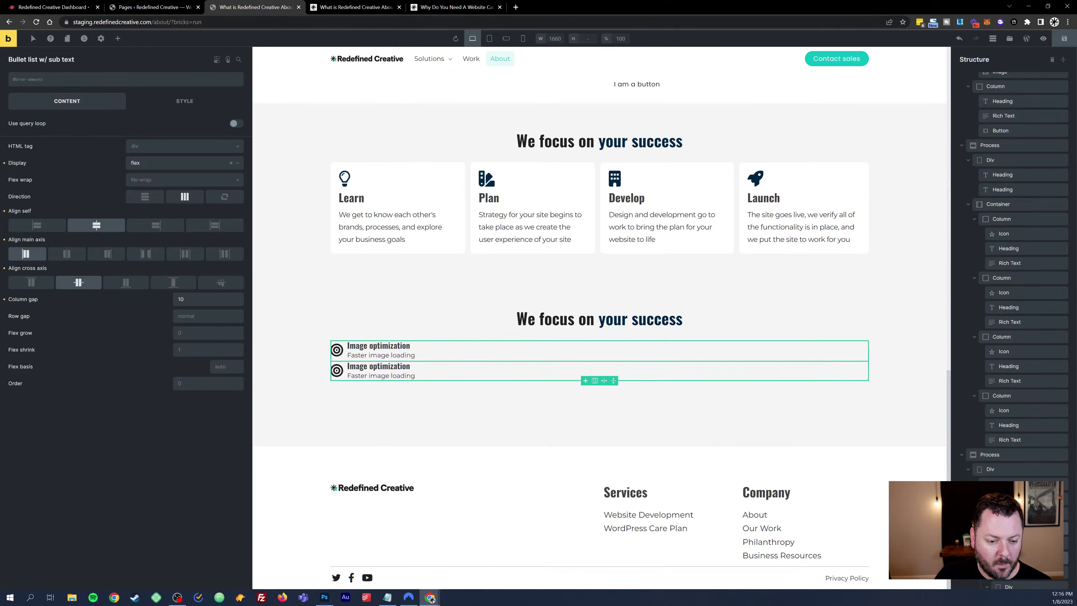
scroll(1014, 530, "down", 2)
scroll(1012, 487, "up", 1)
left_click(1008, 528)
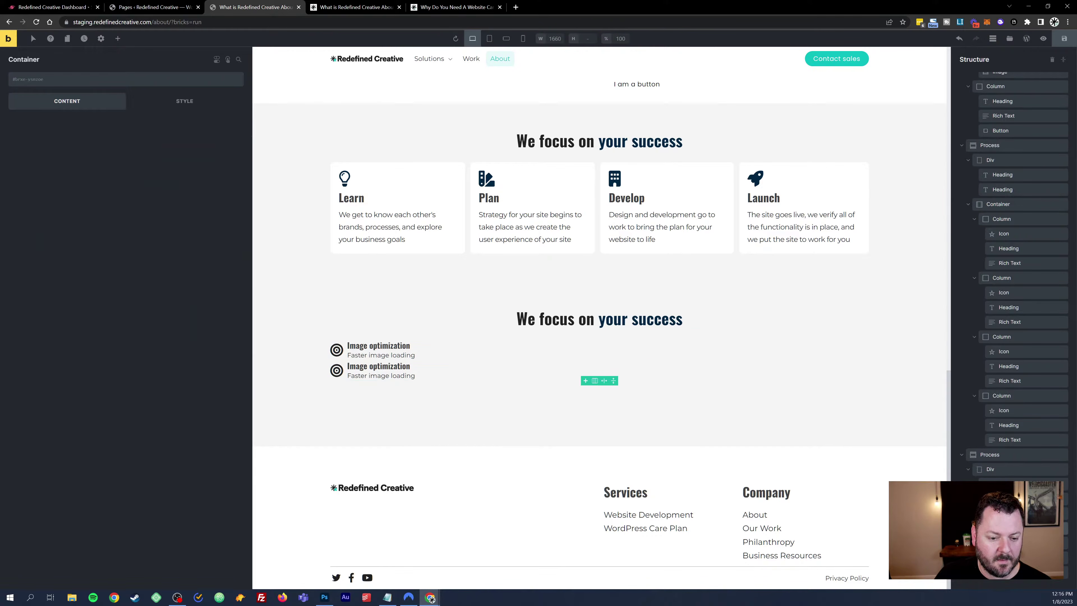
Step: Apply an equal two-column layout to the outer container of the bullet list section
left_click(596, 401)
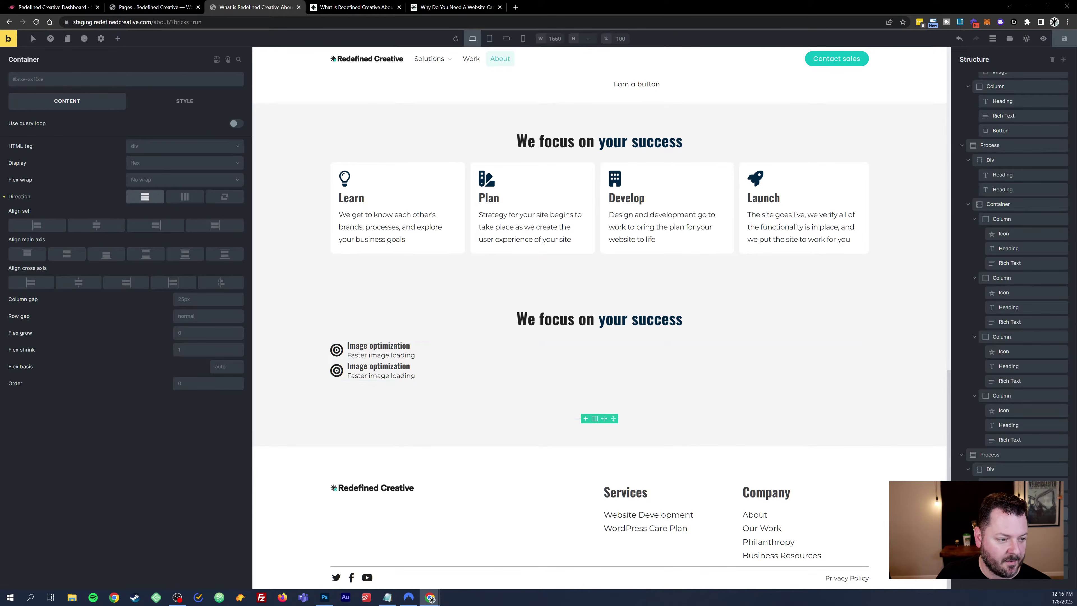
left_click(596, 419)
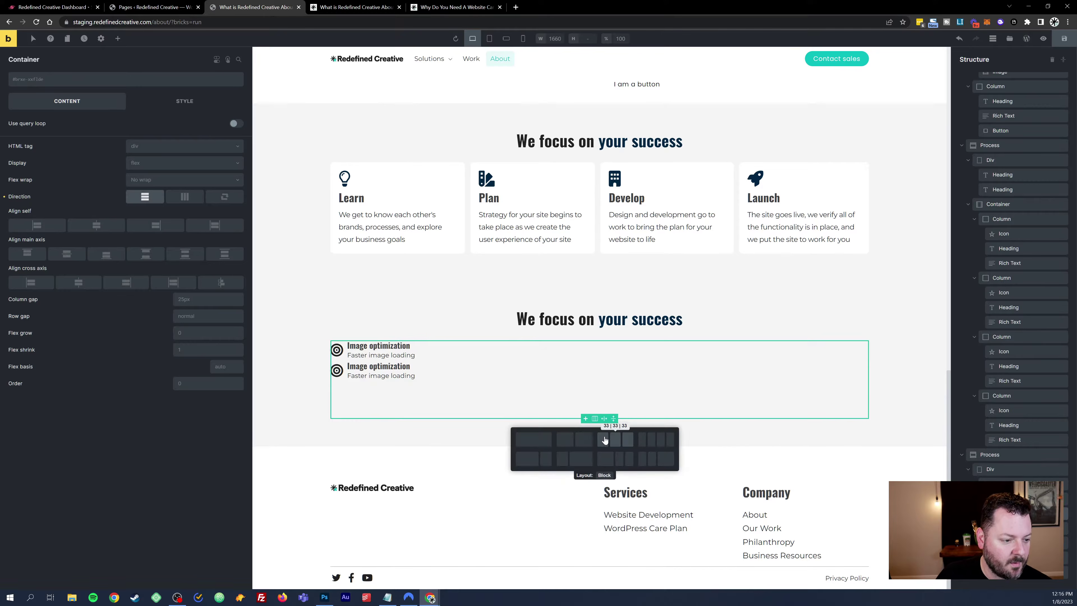
left_click(585, 443)
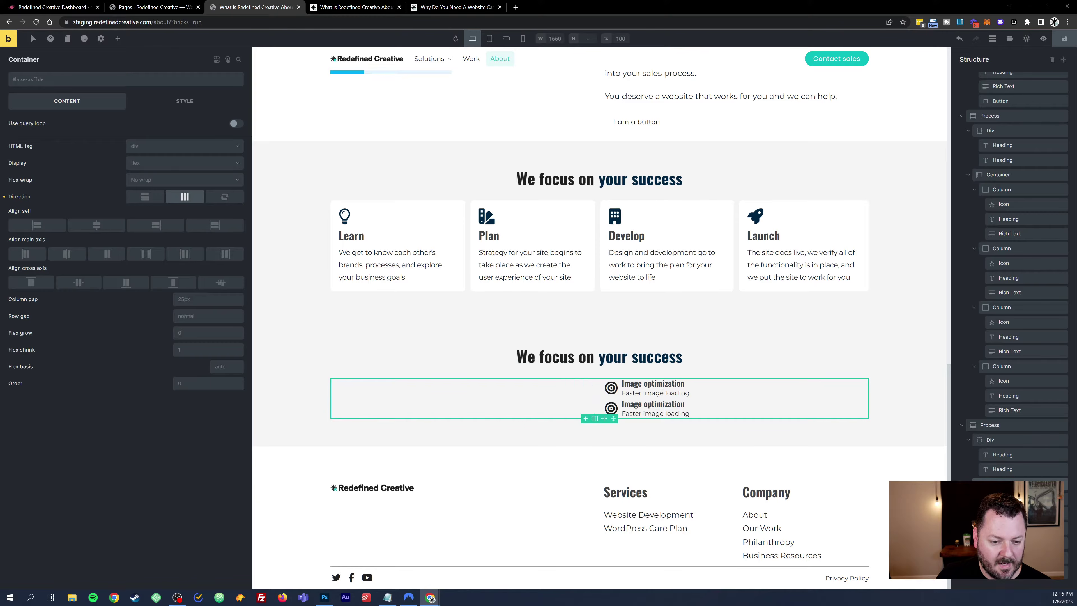
Step: Move the inner bullet list container into the first column and delete the surplus empty column
left_click(555, 399)
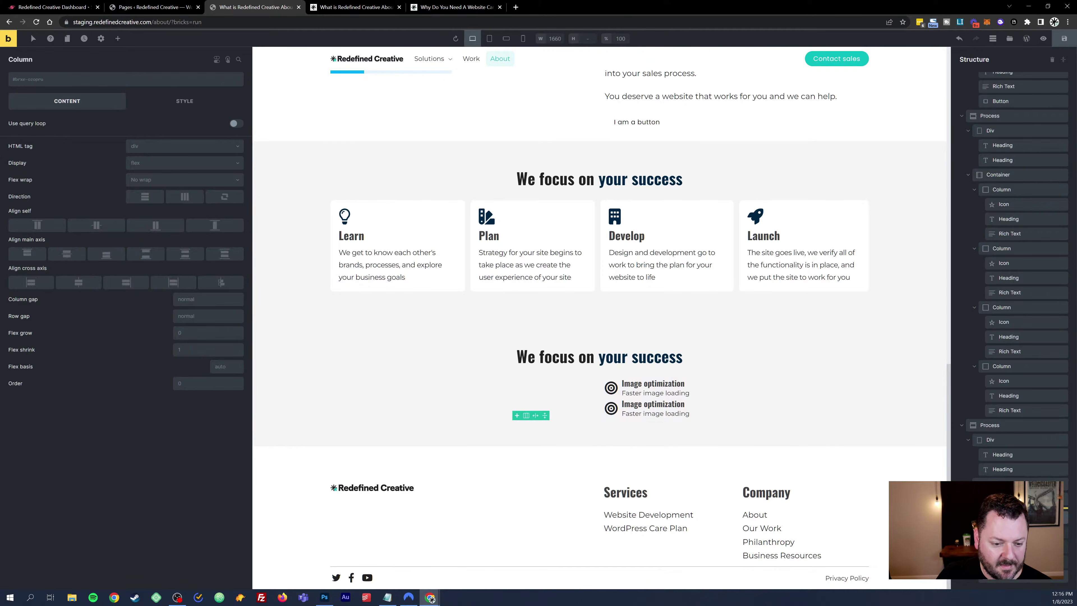
left_click_drag(1005, 513, 1003, 499)
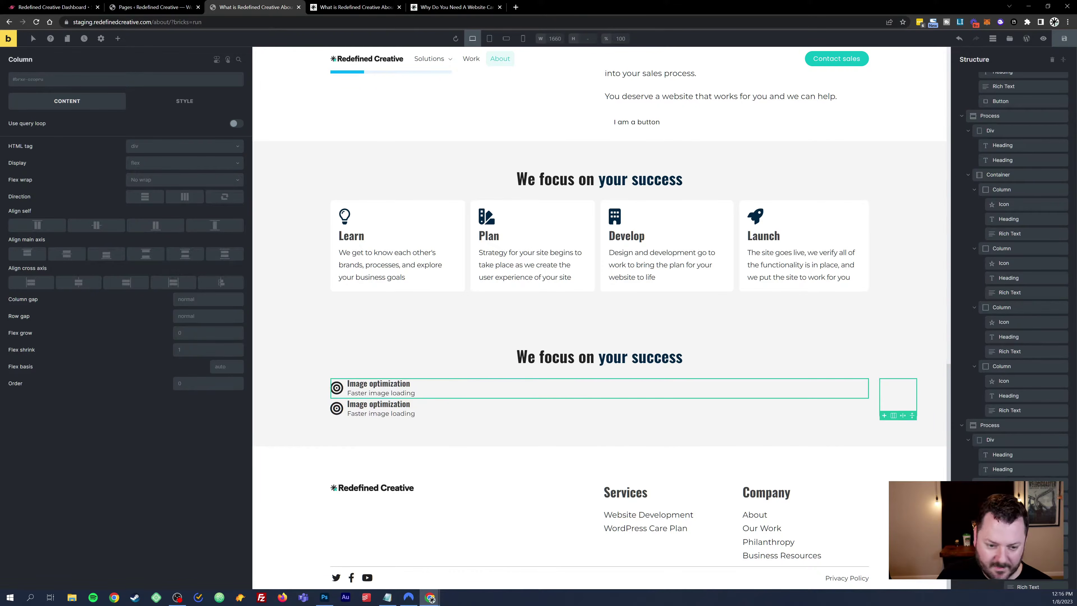
scroll(988, 414, "down", 1)
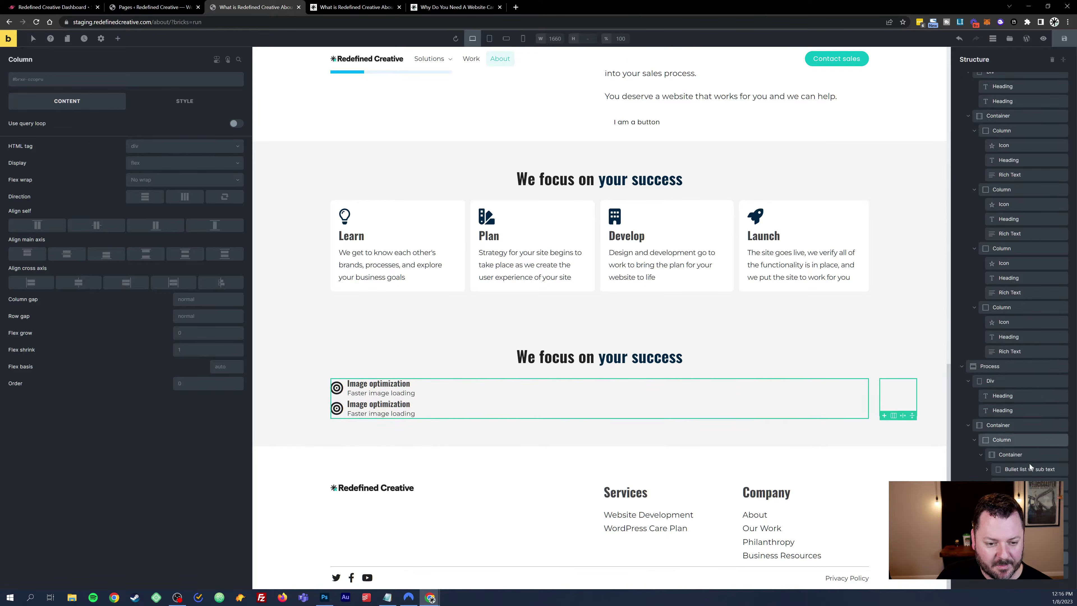
scroll(1031, 467, "up", 1)
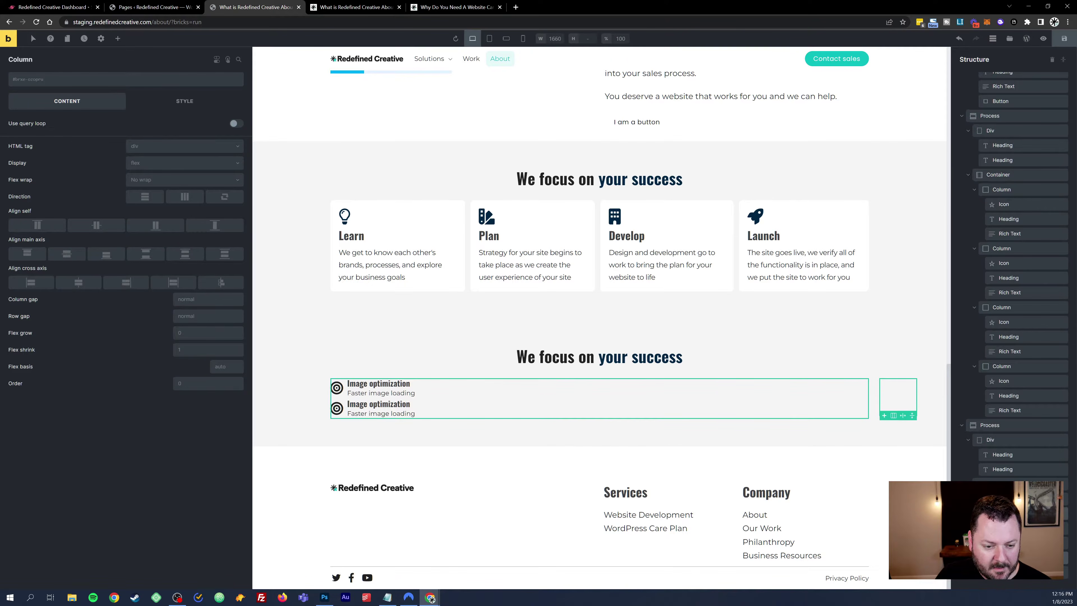
right_click(980, 422)
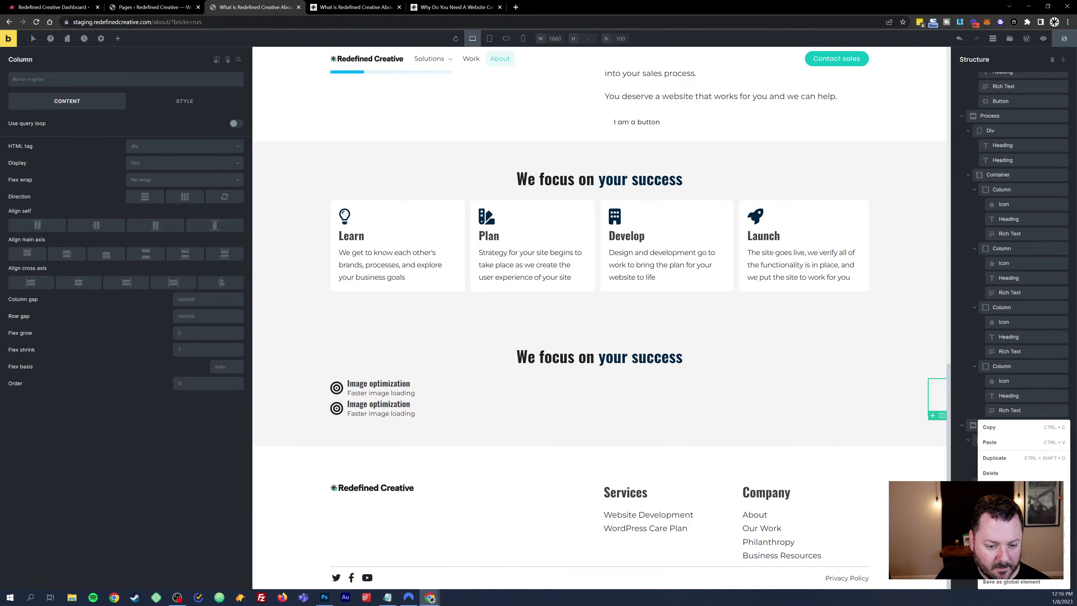
left_click(1027, 474)
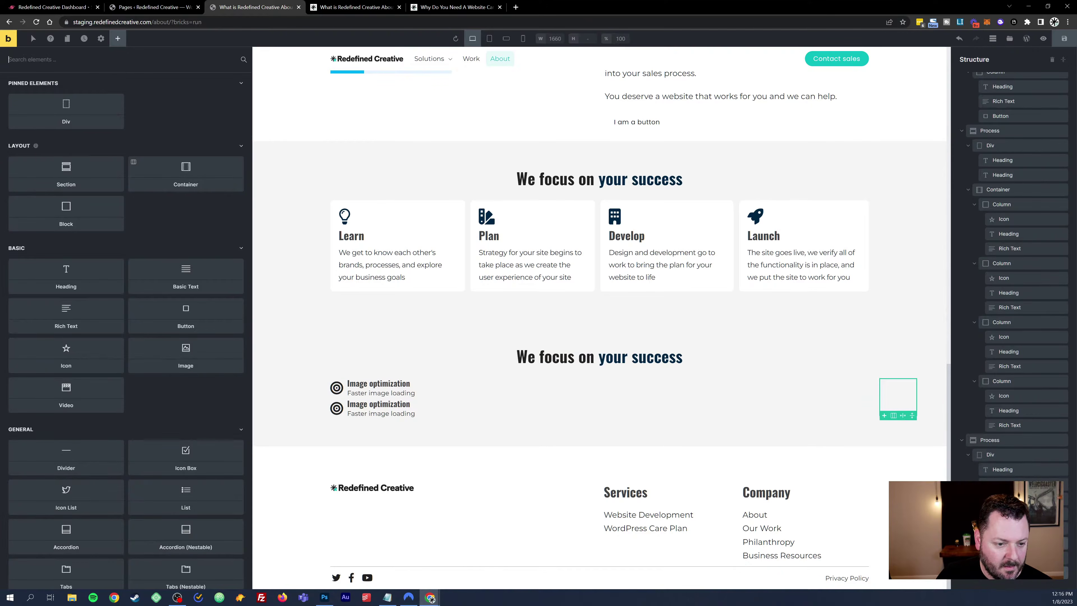
Step: Clear the first bullet list block's width and set the second block's width to 100
left_click(1002, 513)
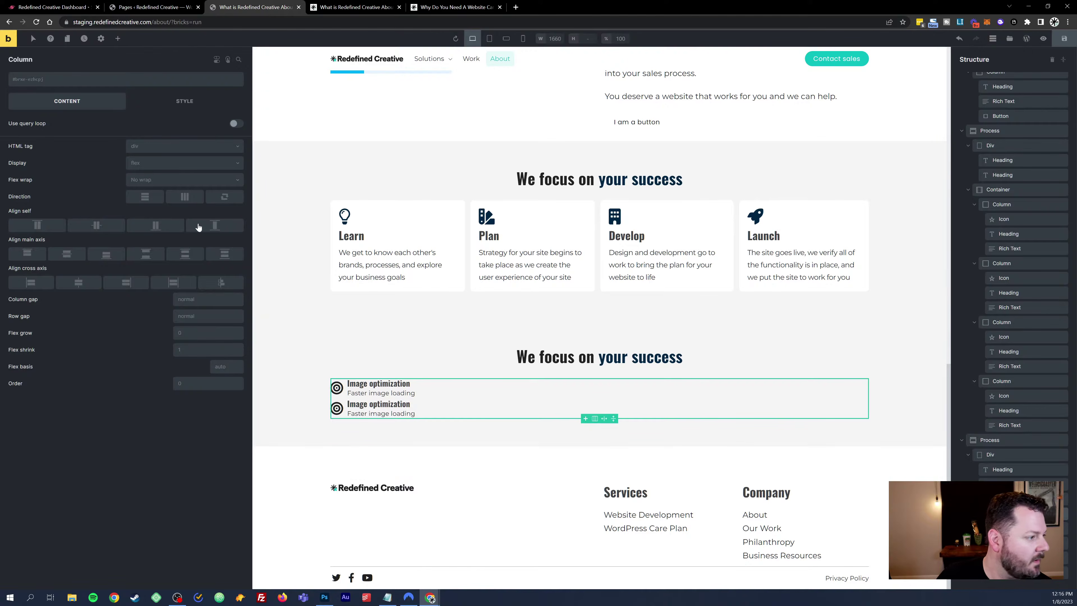
left_click(1004, 529)
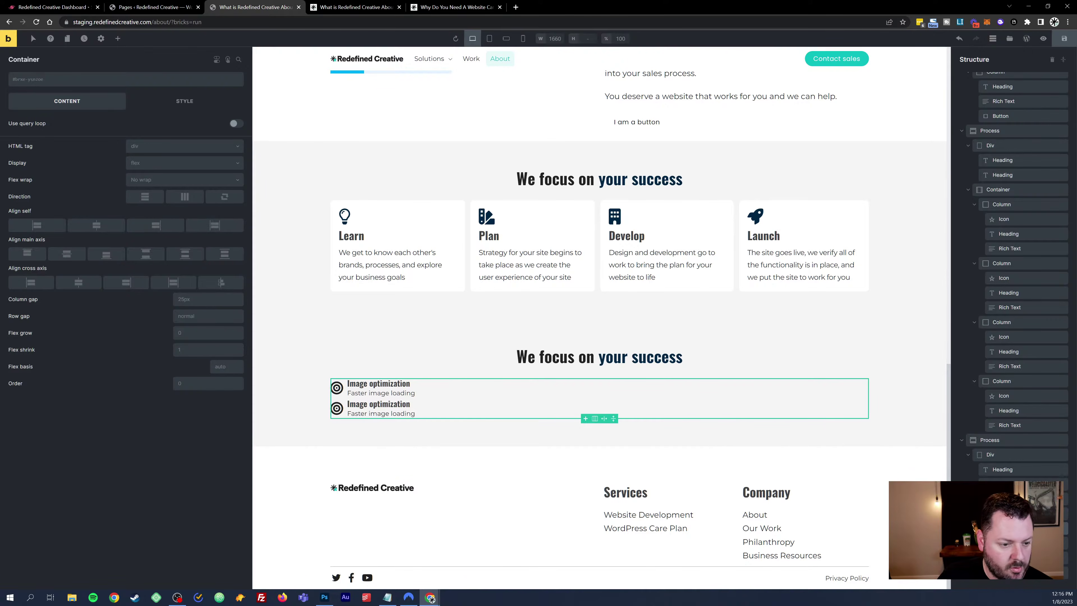
left_click(187, 102)
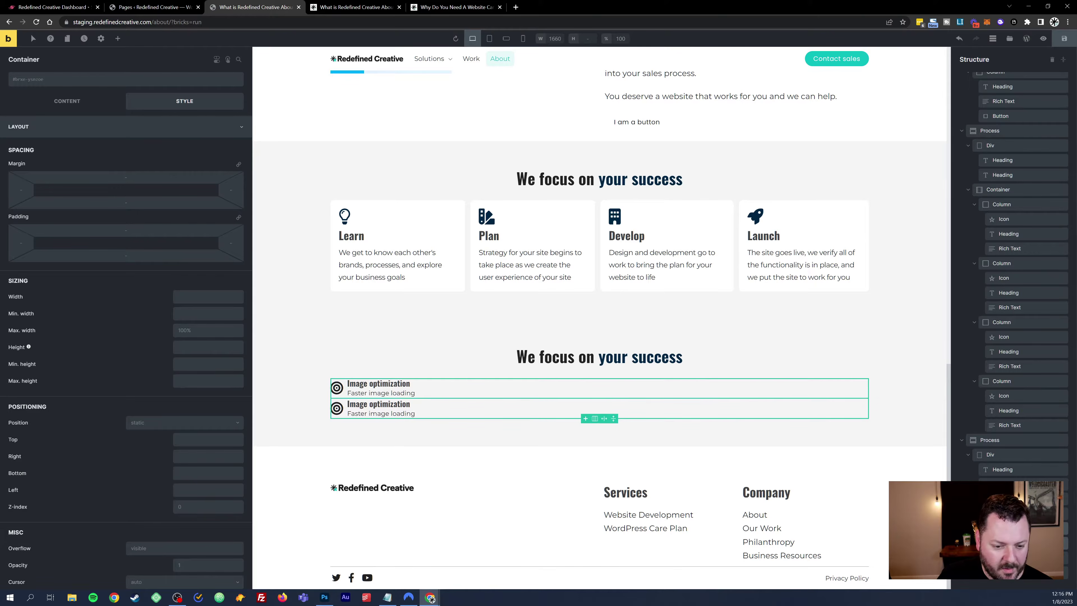
left_click(1008, 543)
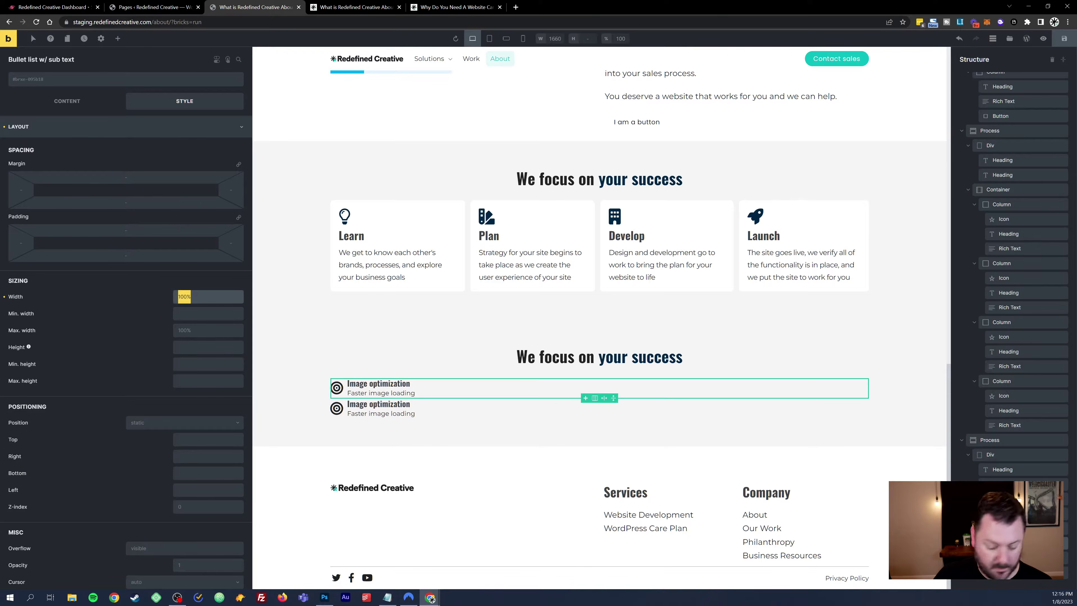
key("BackSpace")
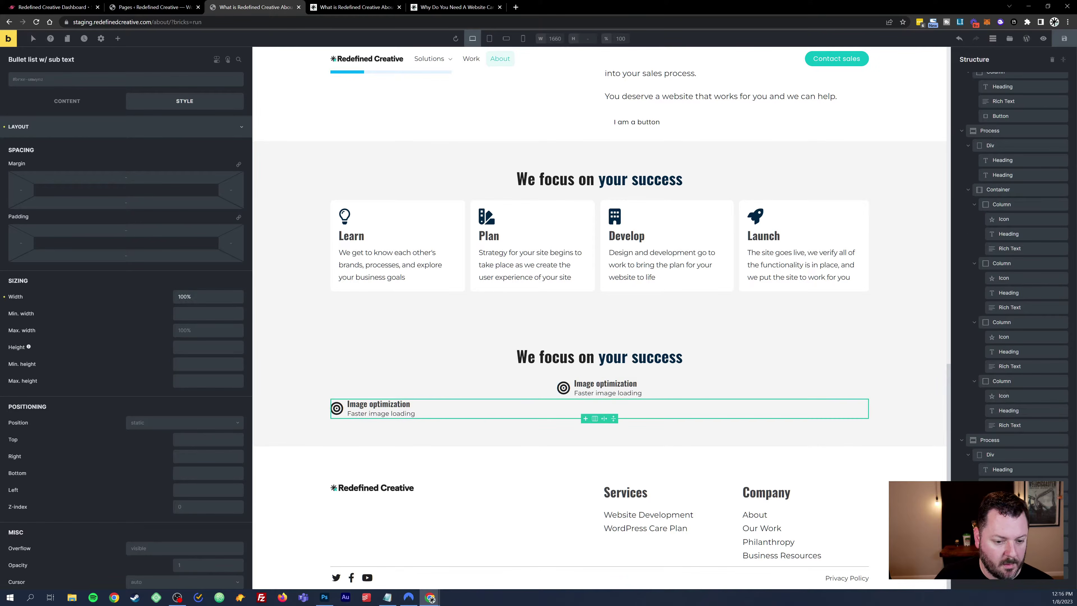
type("100")
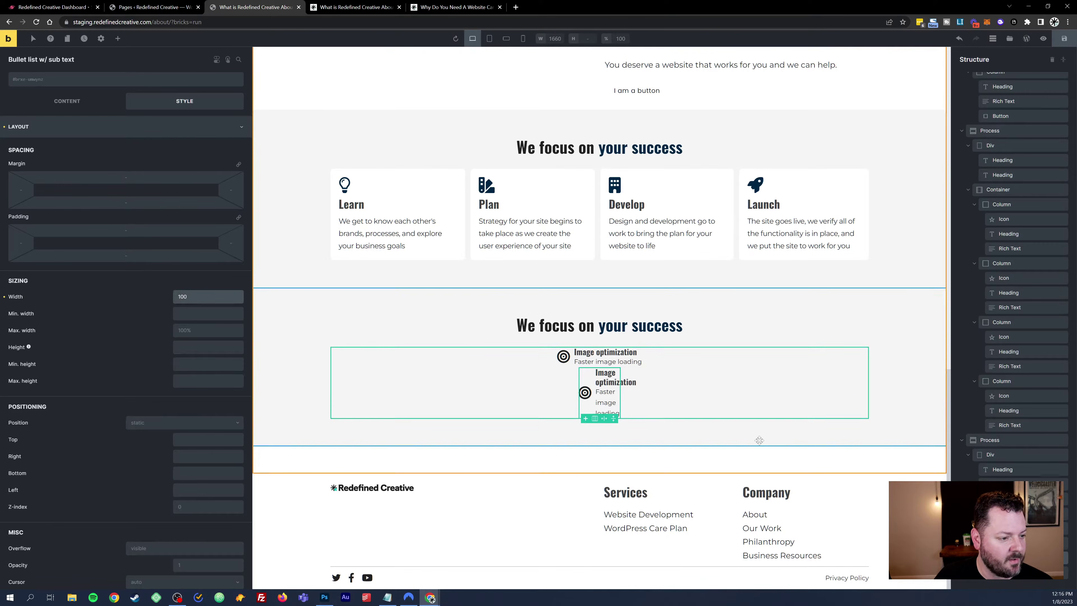
Step: Set the maximum width of the section's outer container to 50%
left_click(1014, 529)
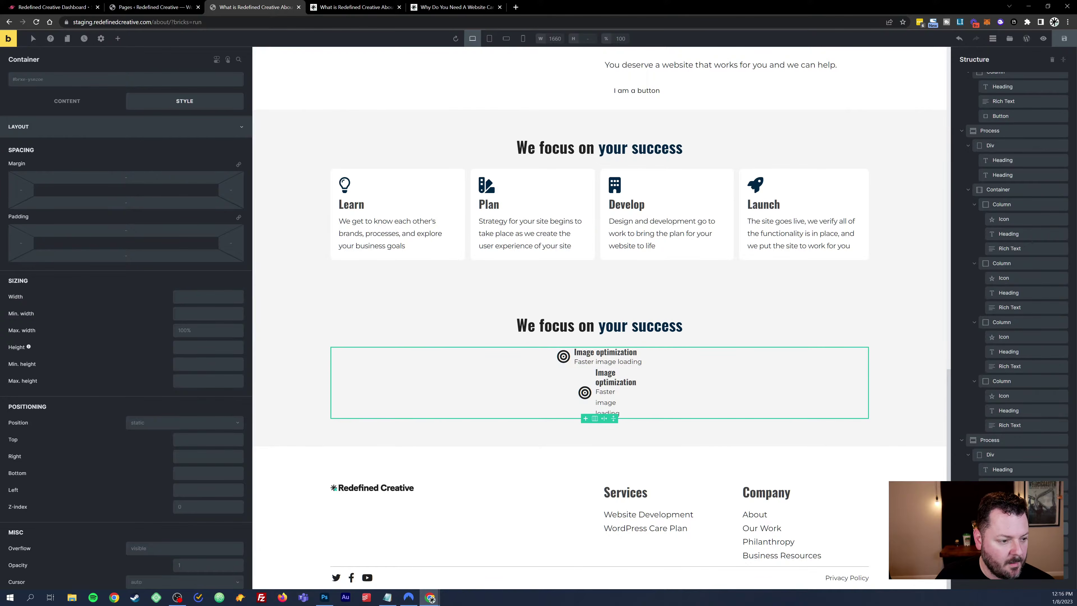
left_click(1013, 514)
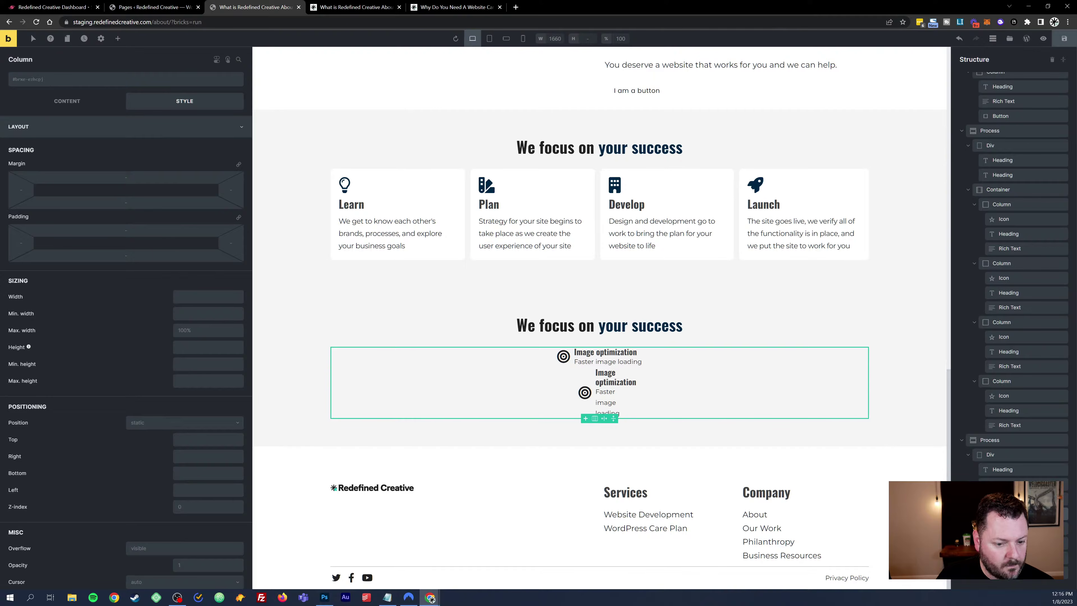
left_click(1013, 499)
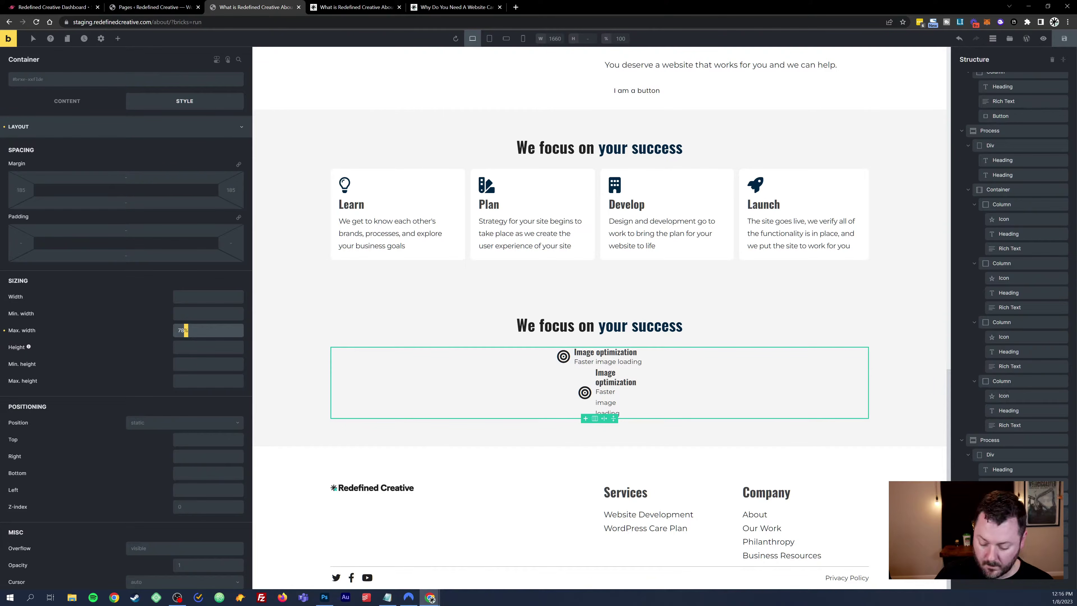
key("BackSpace")
key("BackSpace")
type("50")
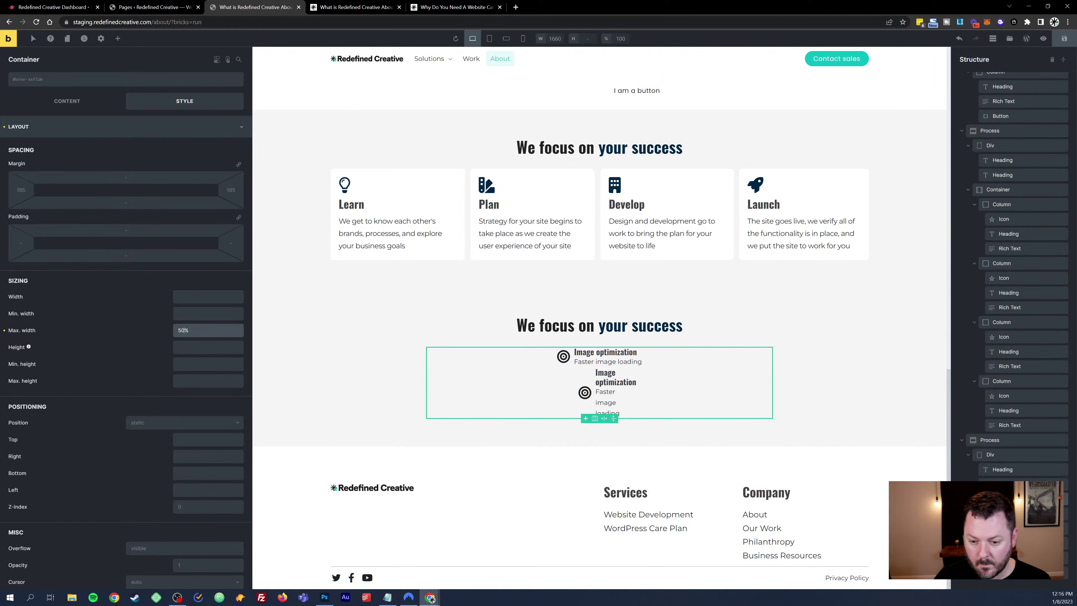
Step: Set the outer container's maximum width to 100%
left_click(1000, 455)
left_click(488, 382)
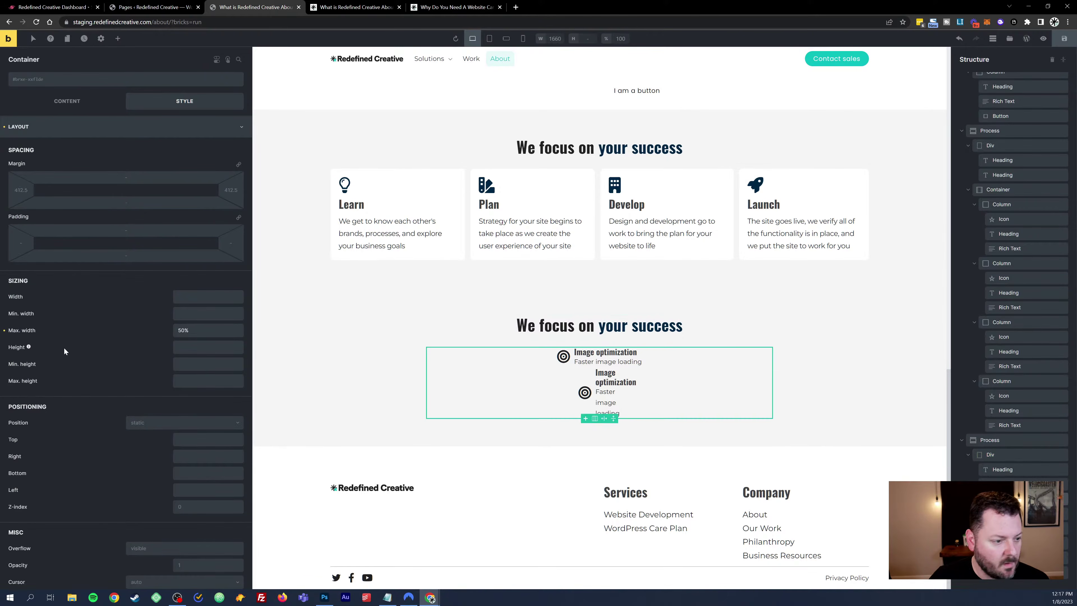
type("100")
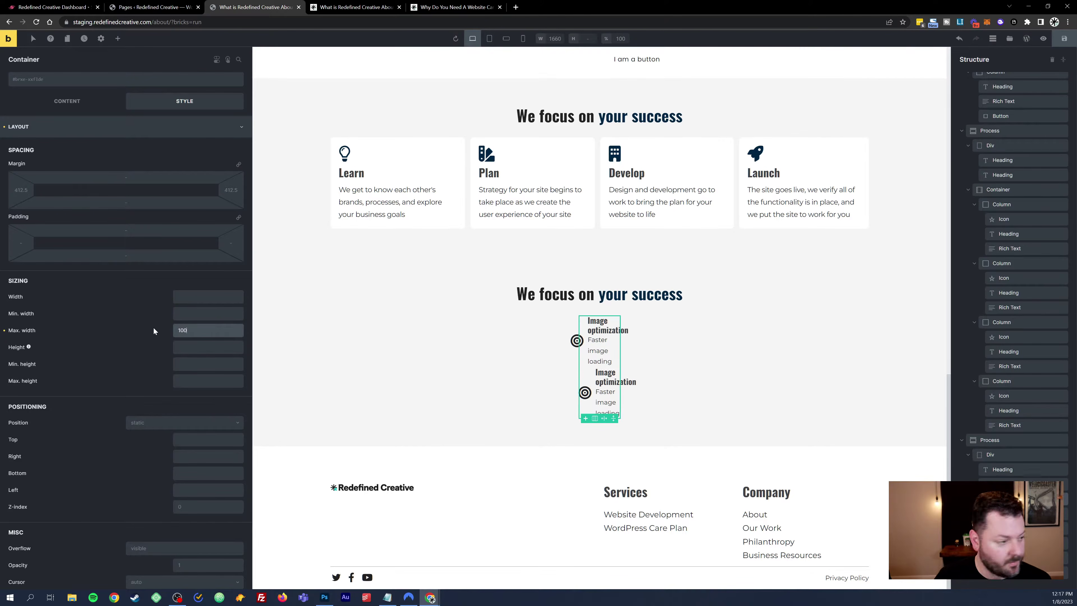
type("%")
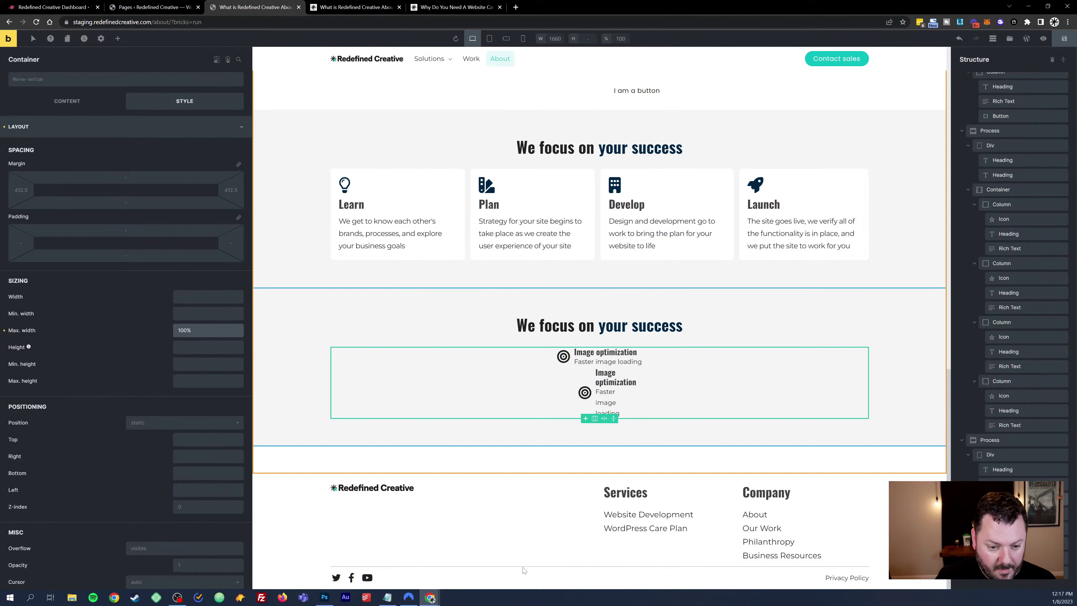
Step: Set the maximum width of both the bullet list column and the empty column beside it to 50%
left_click(289, 348)
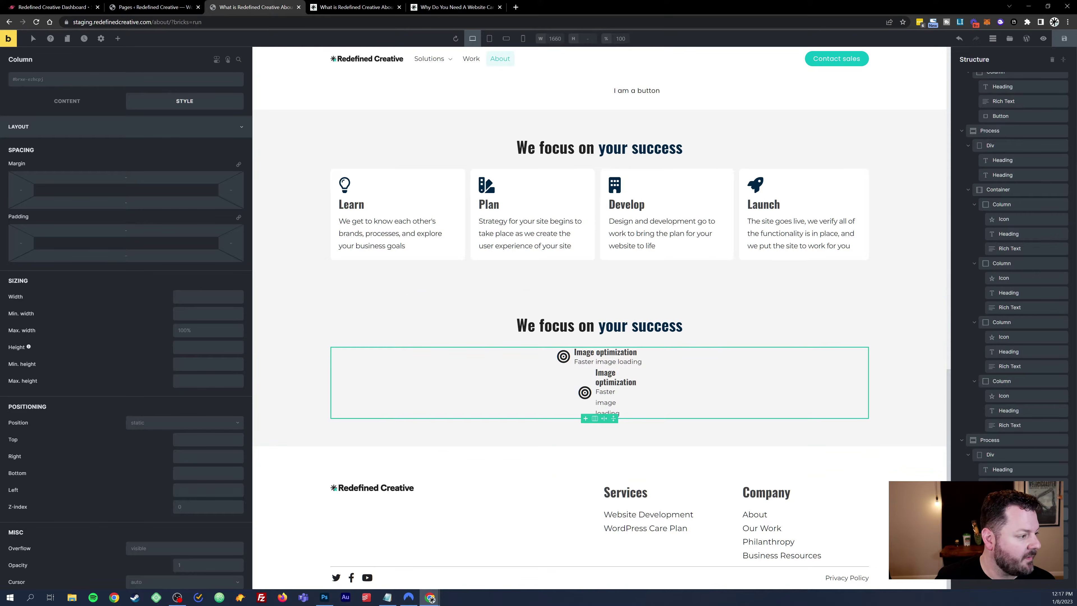
type("50%")
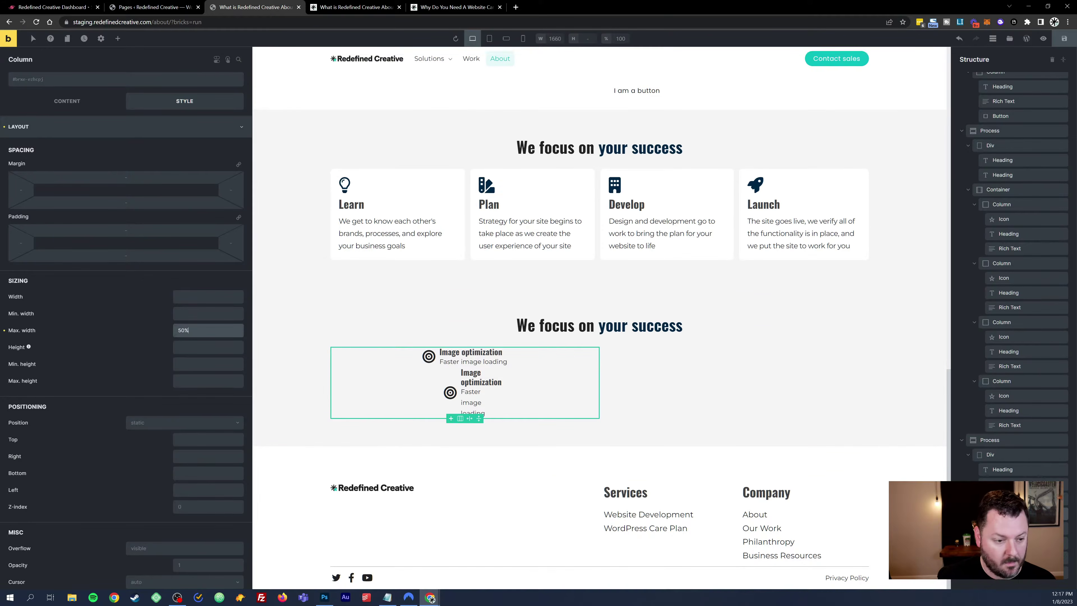
left_click(1011, 579)
left_click(208, 330)
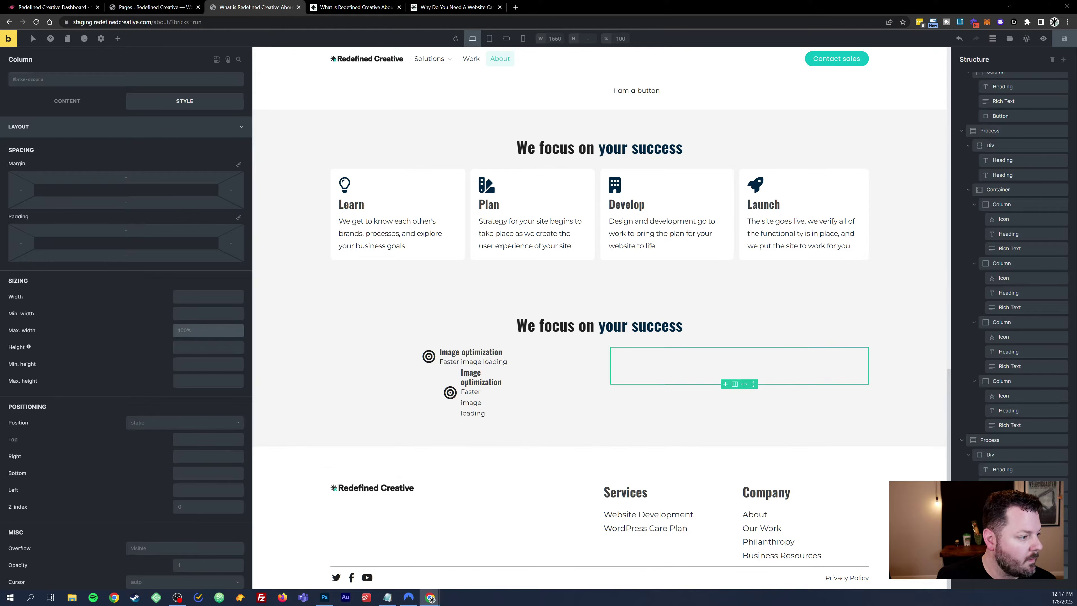
type("50")
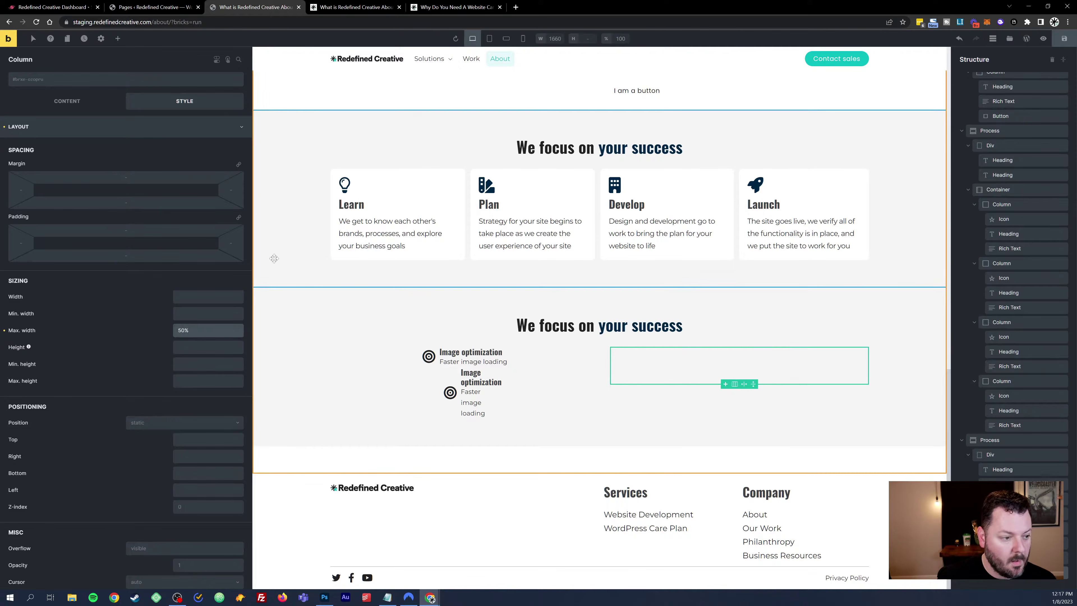
left_click(452, 399)
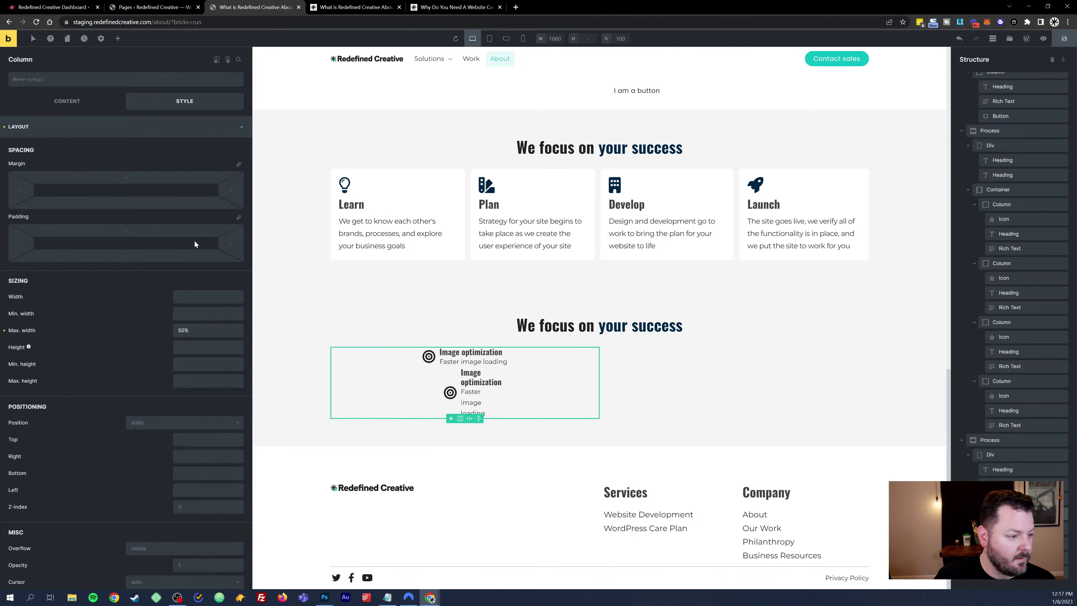
Step: Examine the layout and maximum width settings of the features section's column, heading div and containers
left_click(67, 101)
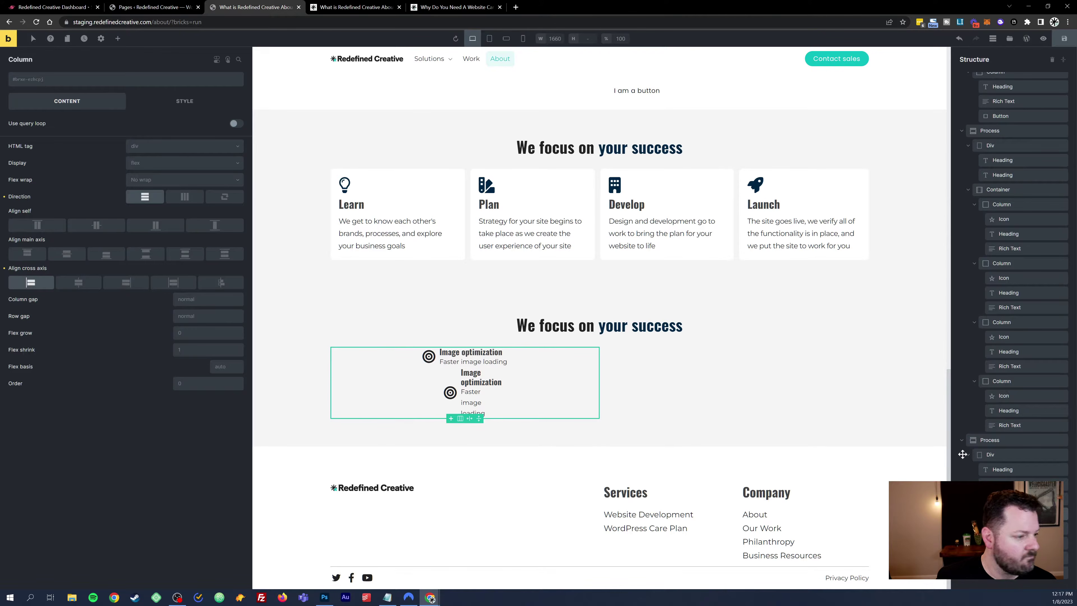
left_click(1005, 499)
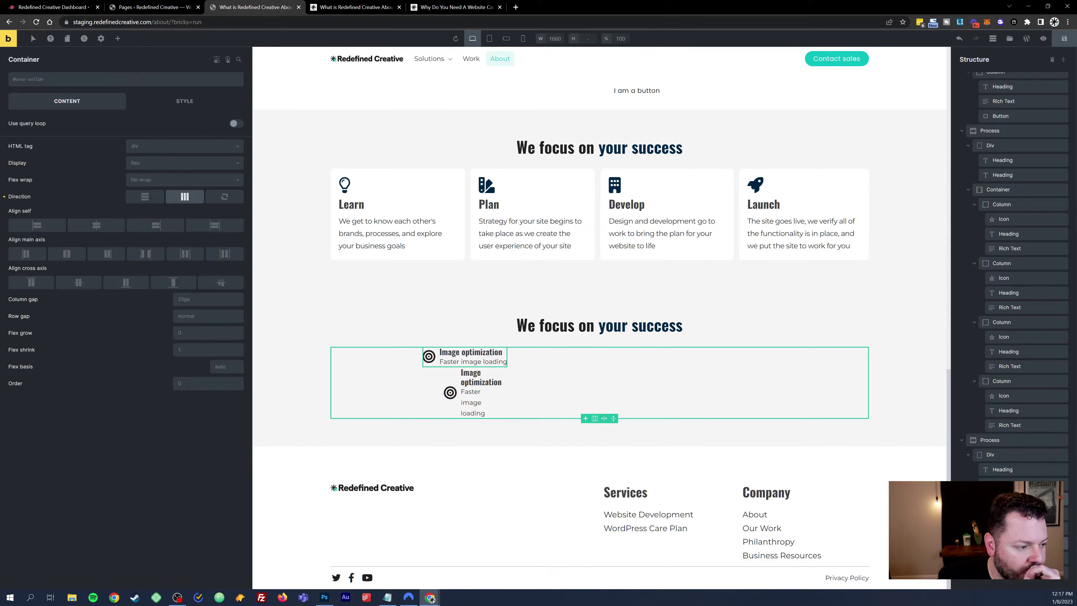
left_click(1005, 514)
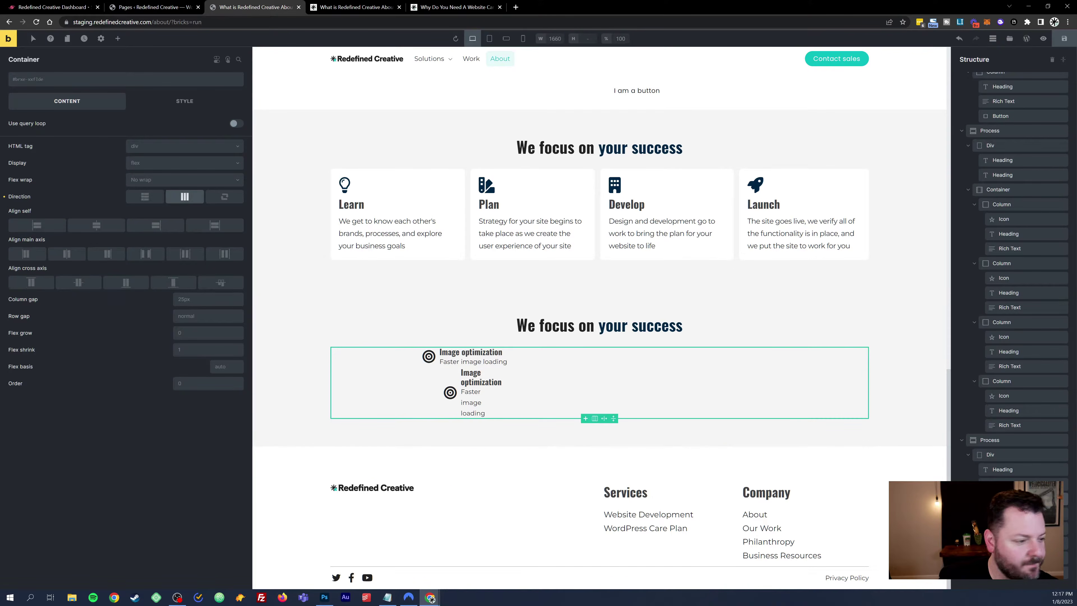
left_click(1009, 454)
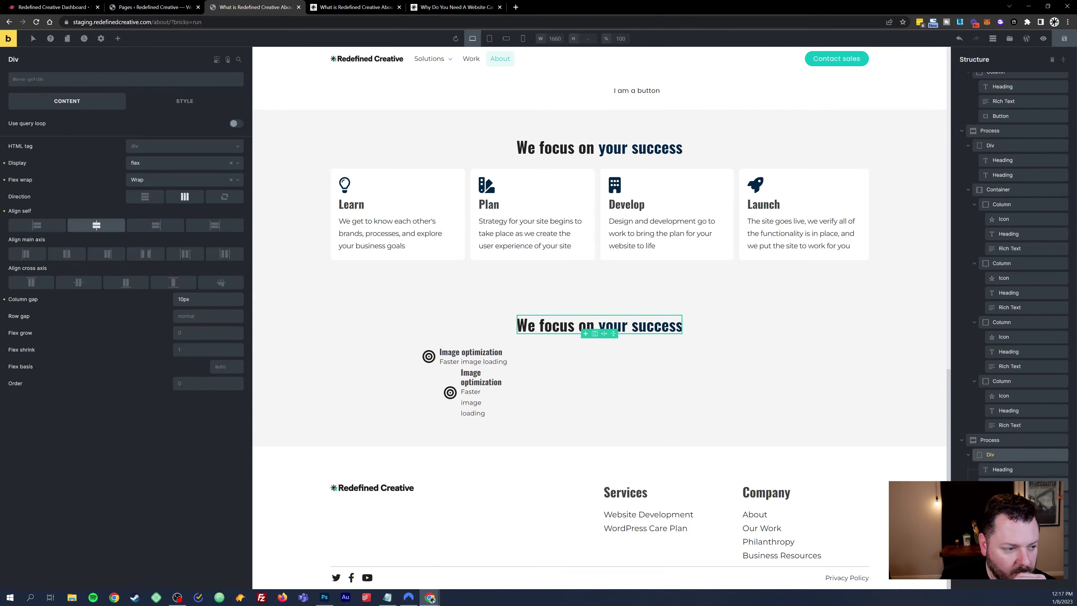
left_click(1011, 499)
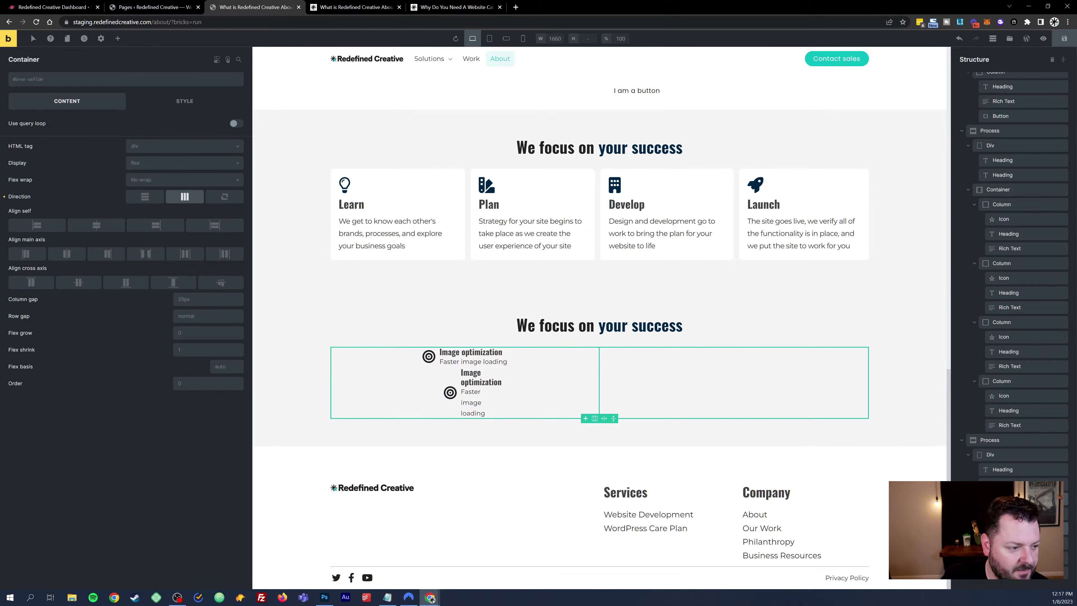
left_click(193, 106)
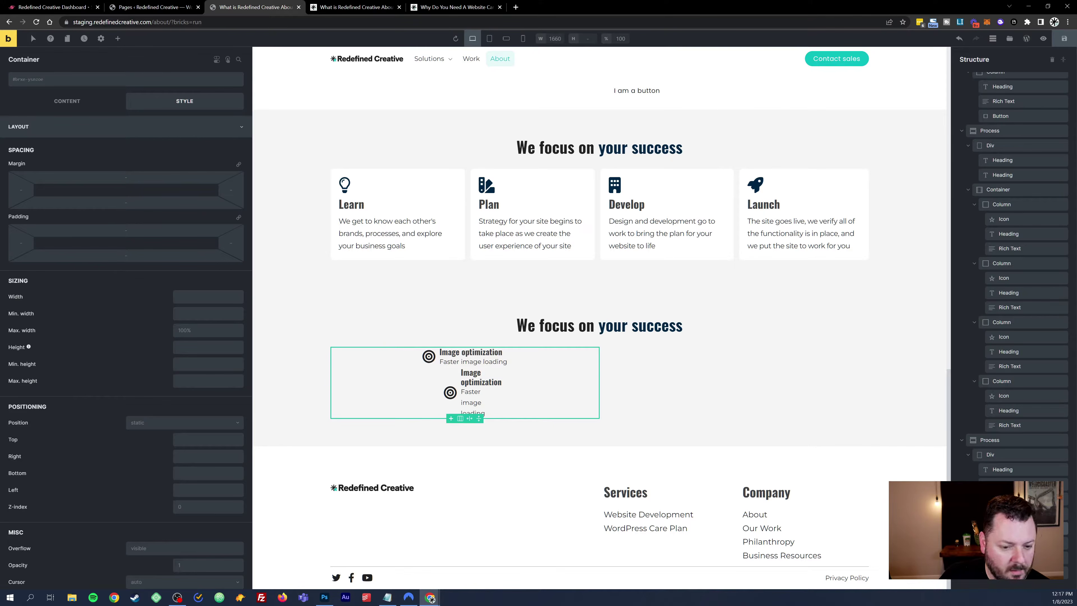
left_click(208, 330)
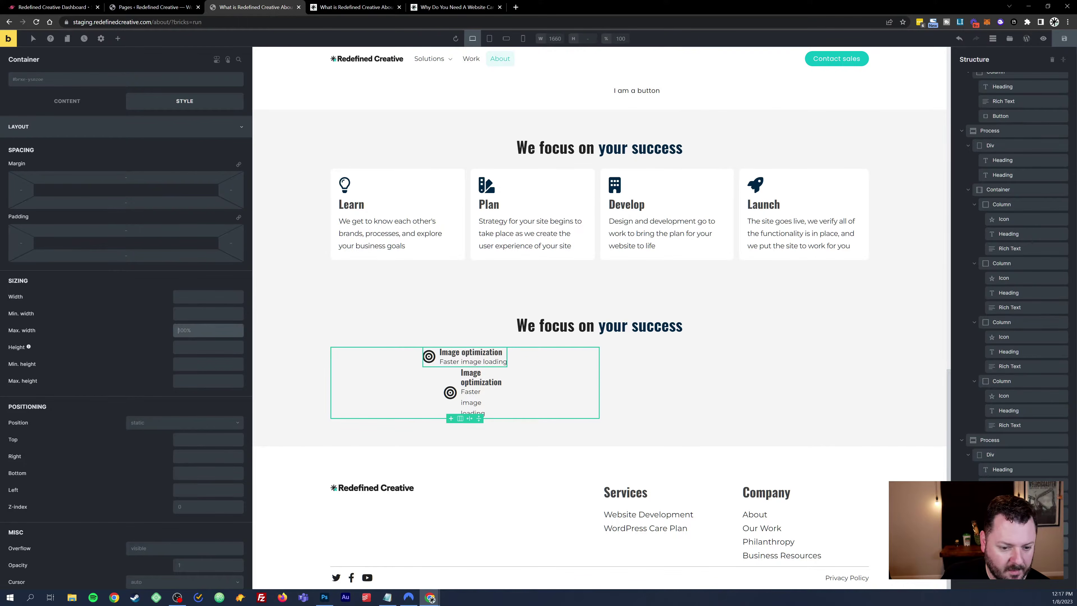
Step: Set the self alignment of the inner container holding the bullet lists to Start
left_click(1017, 543)
left_click(1018, 529)
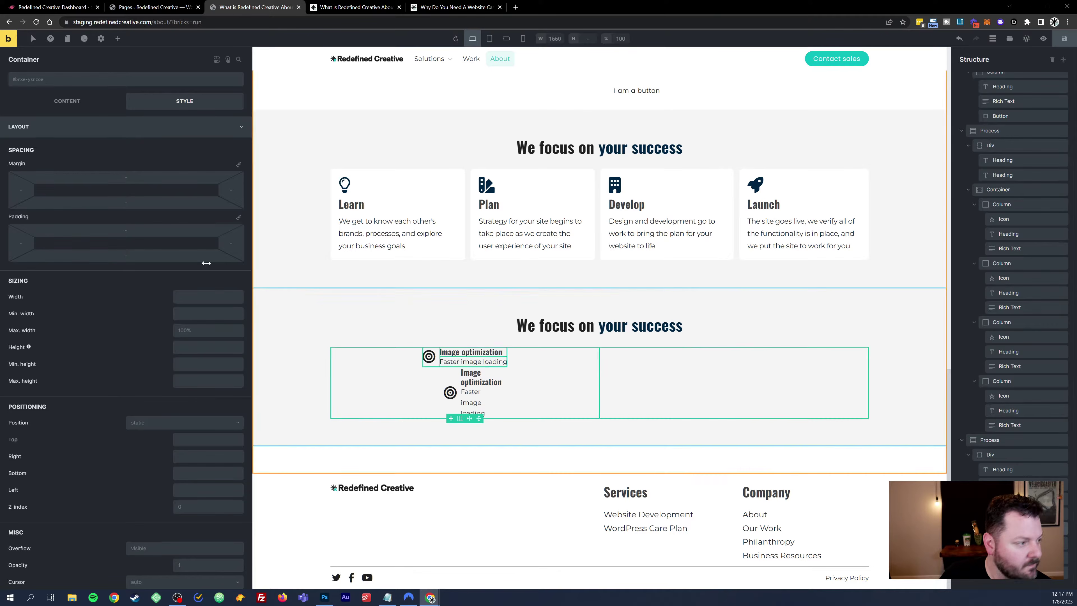
left_click(79, 106)
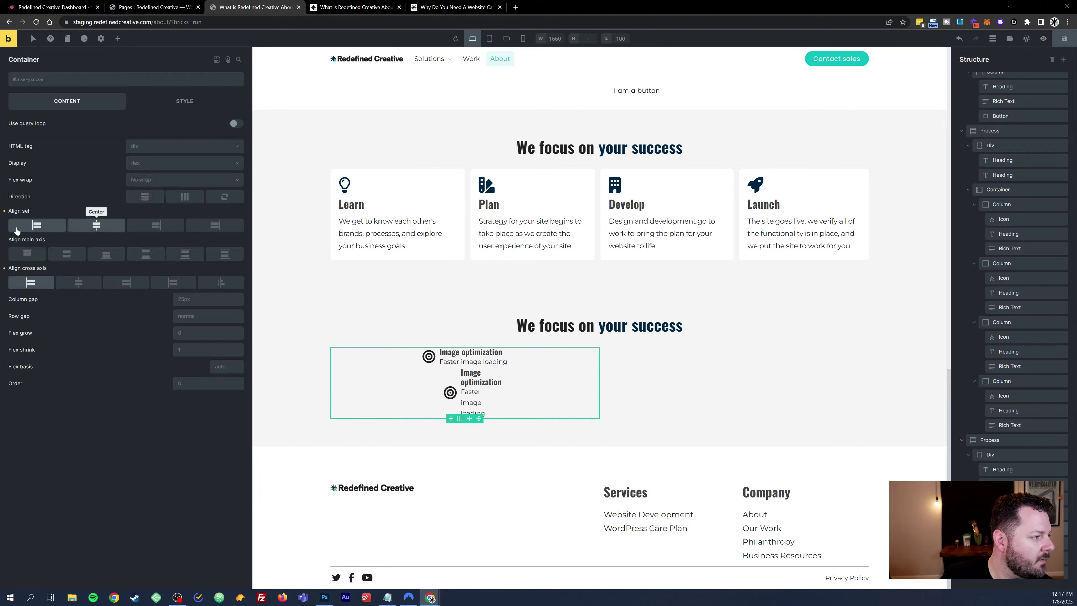
left_click(40, 229)
left_click(37, 225)
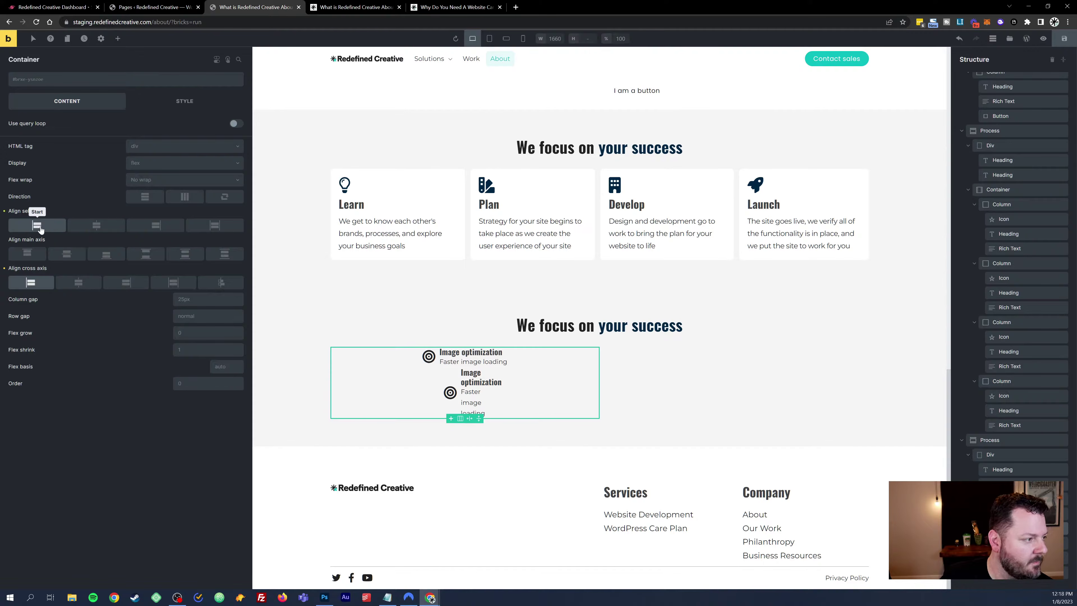
left_click(26, 253)
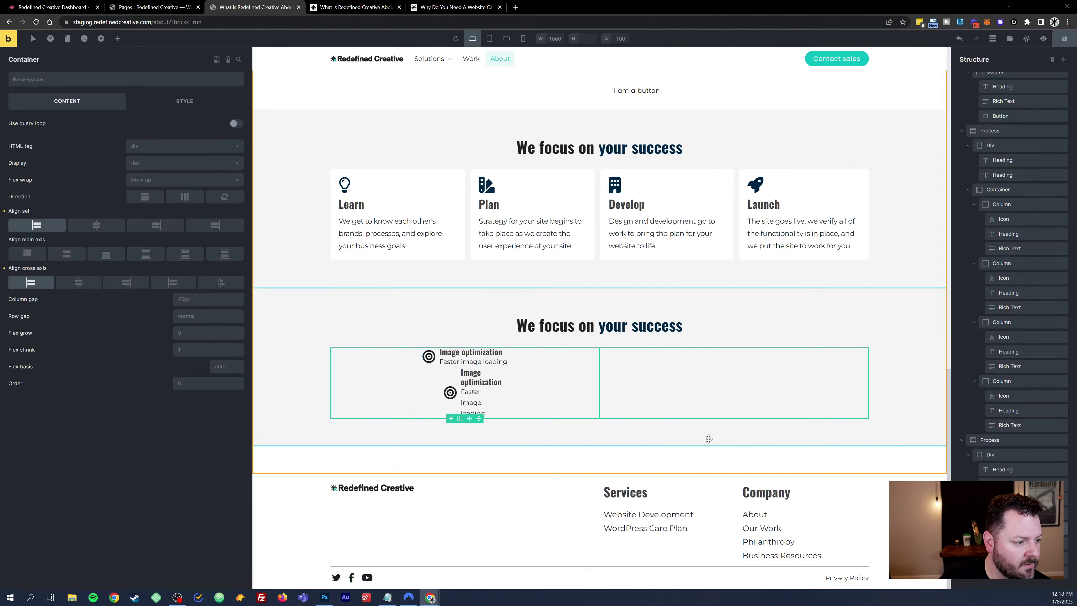
Step: Clear the centered self alignment of the first bullet list block, keeping its cross axis alignment at Center
left_click(464, 356)
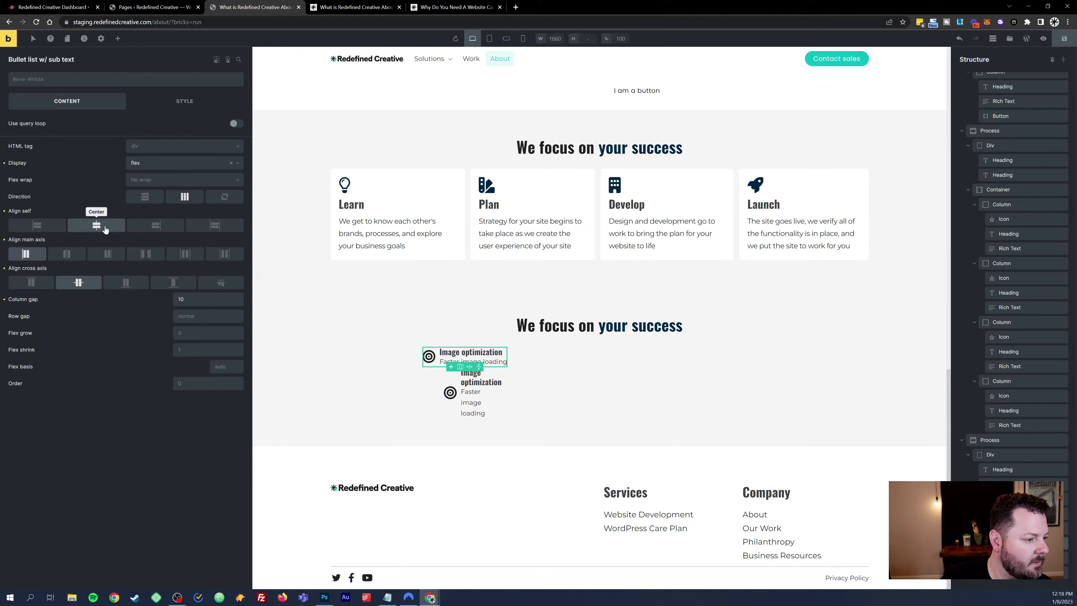
left_click(37, 285)
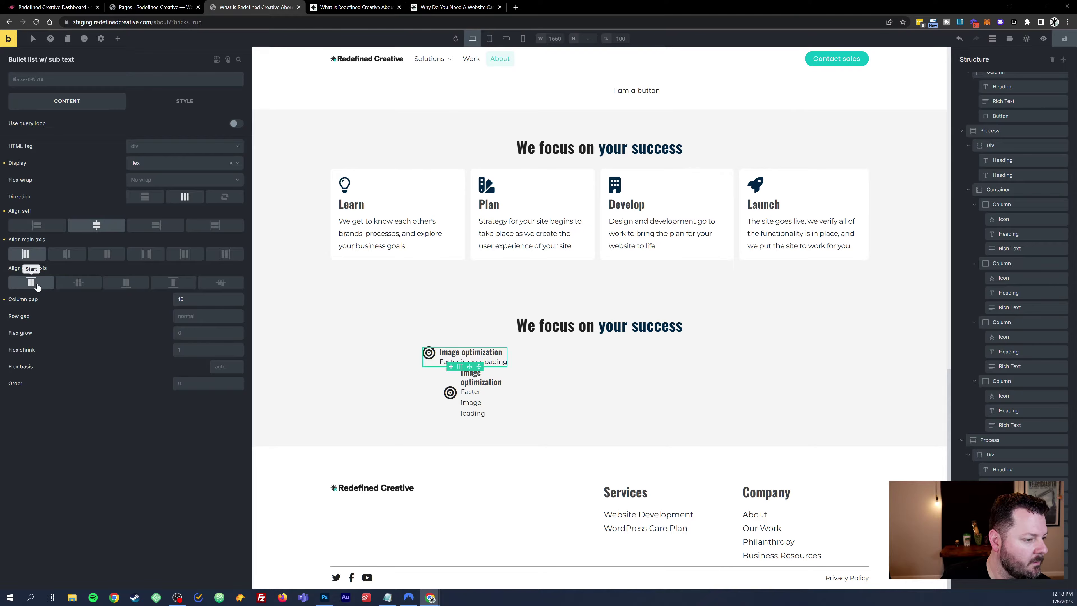
left_click(79, 282)
left_click(96, 228)
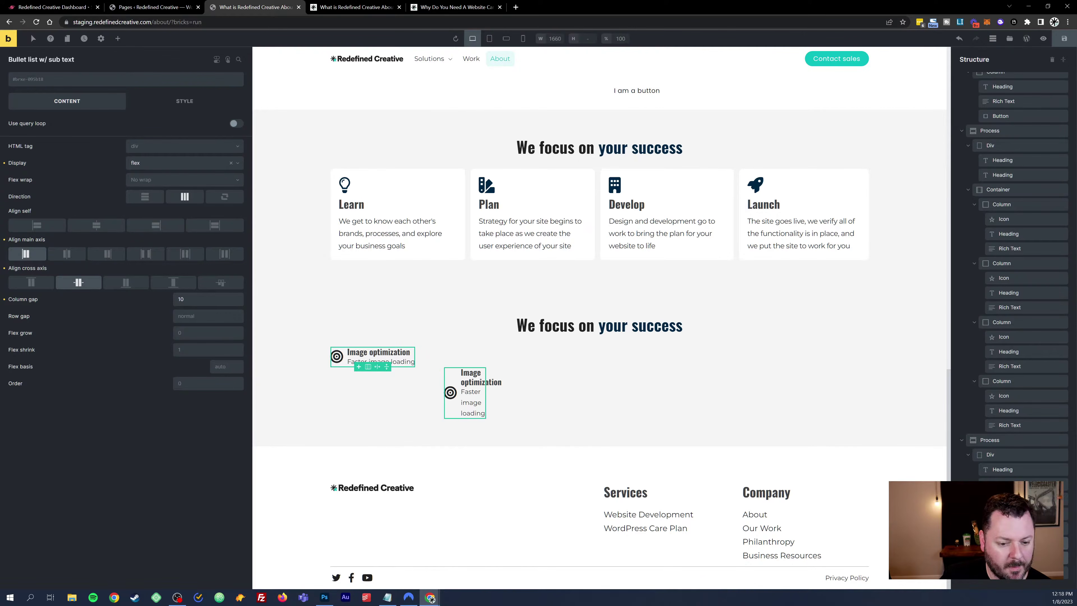
Step: Clear the second bullet list block's centered self alignment and its width value
left_click(1010, 558)
left_click(104, 228)
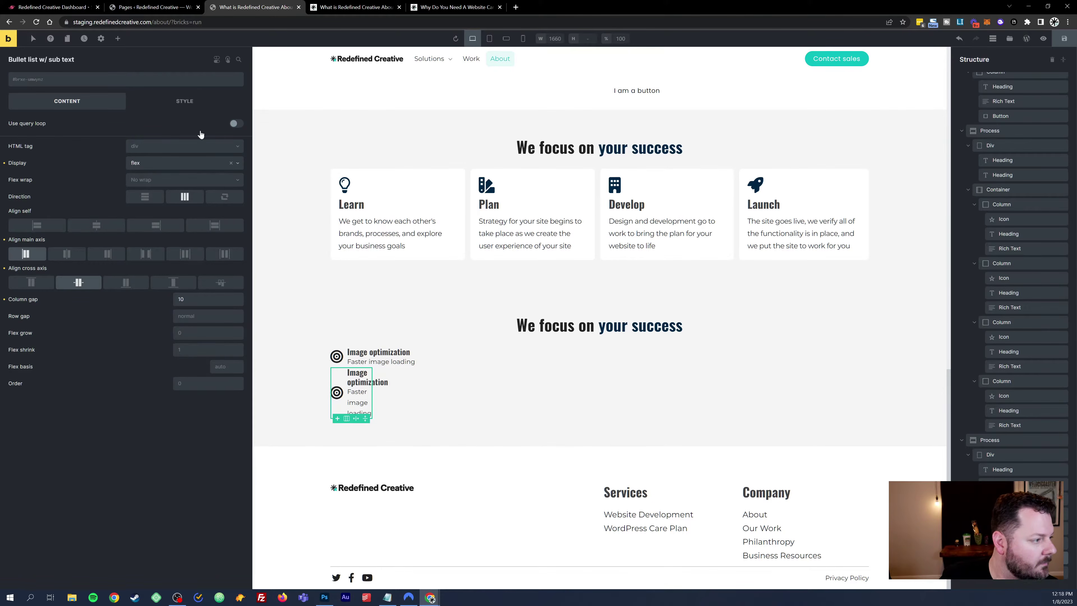
left_click(185, 101)
left_click(195, 296)
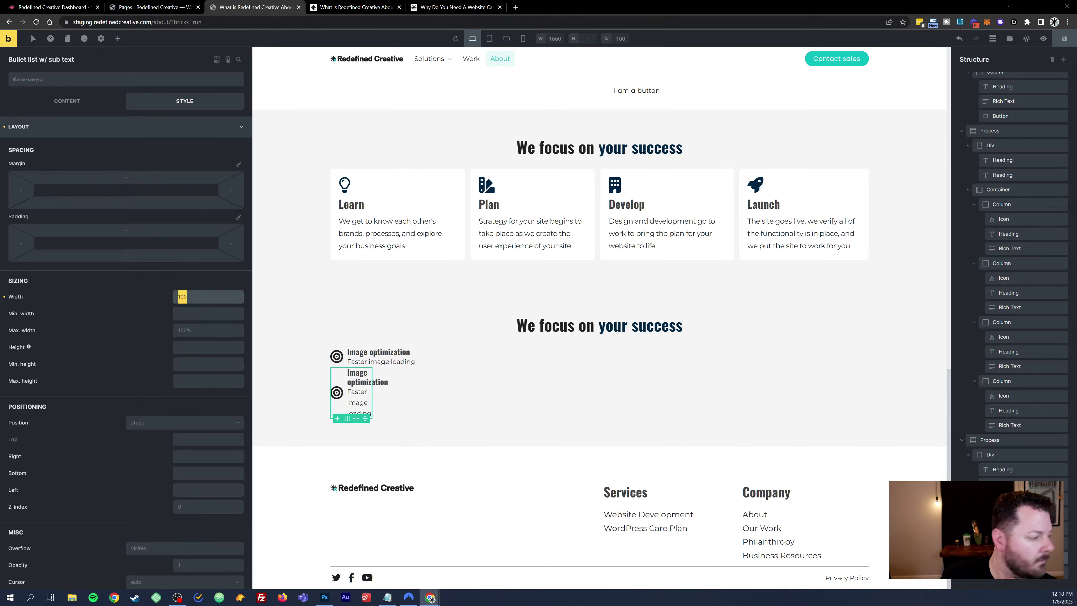
key("BackSpace")
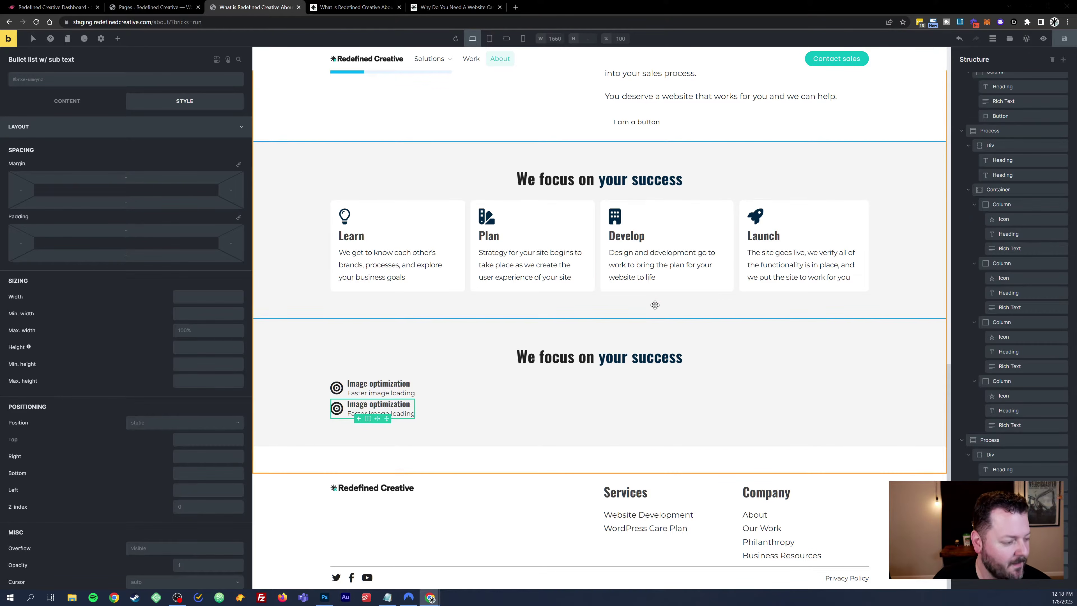
Step: Set a row gap of 10 on the inner container around the bullet lists, leaving the first bullet list block without its own row gap
left_click(373, 387)
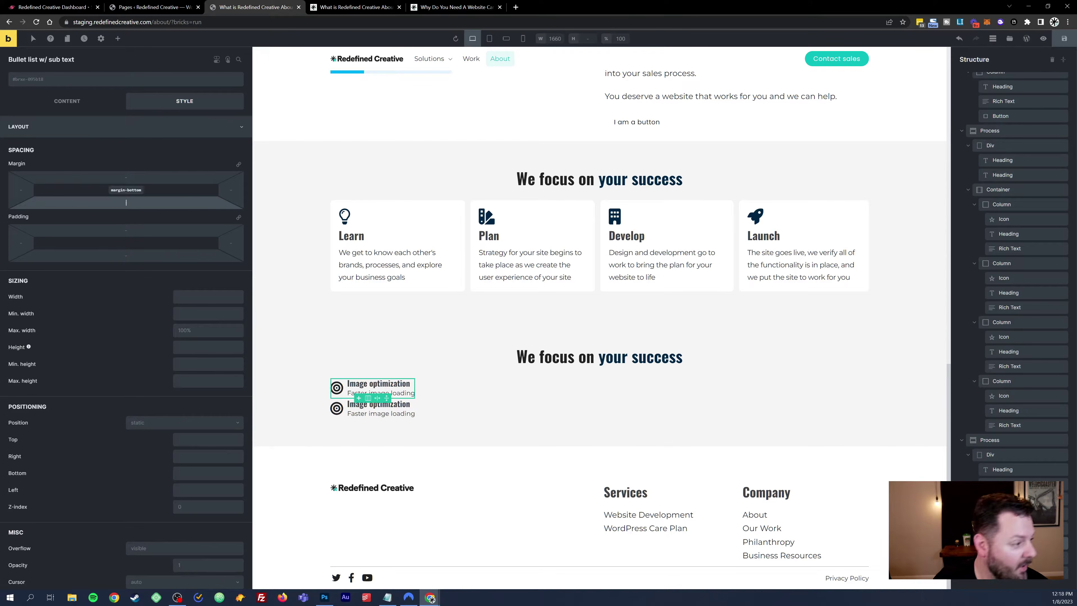
left_click(67, 102)
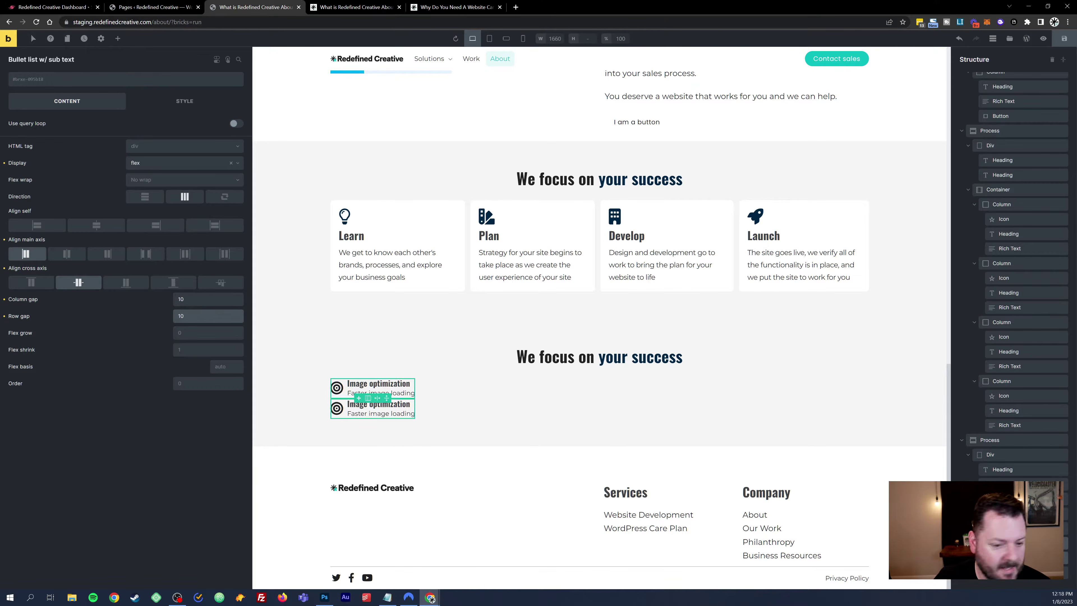
left_click(445, 391)
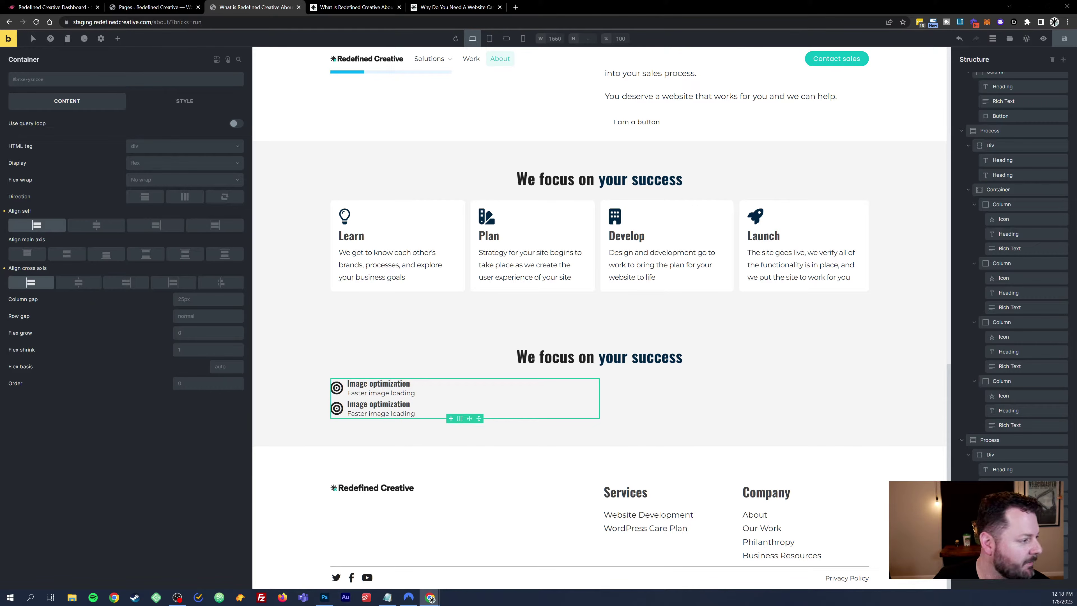
left_click(207, 316)
type("10")
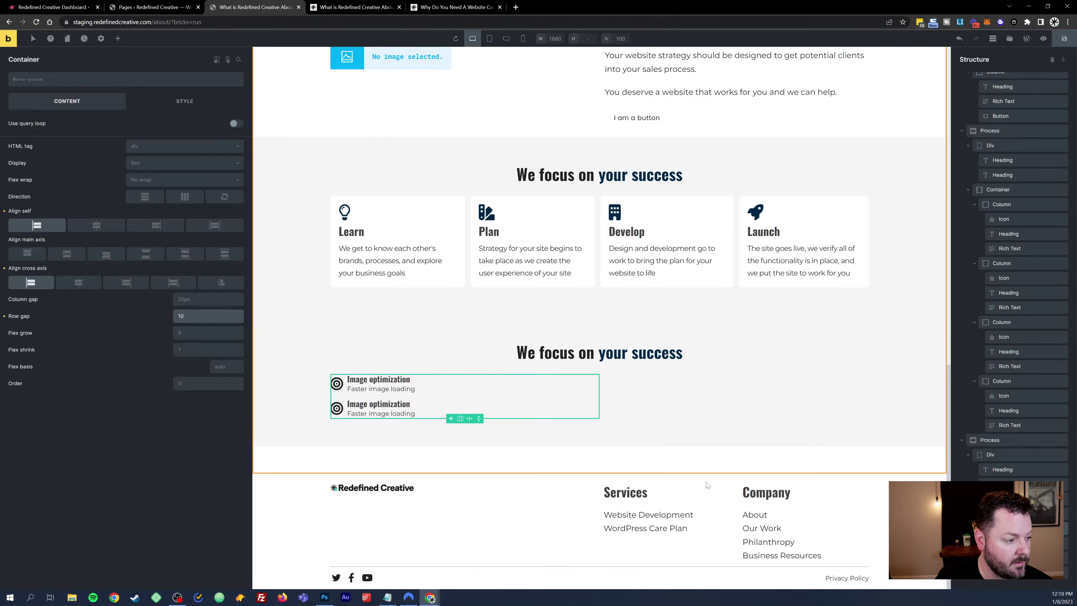
left_click(1018, 543)
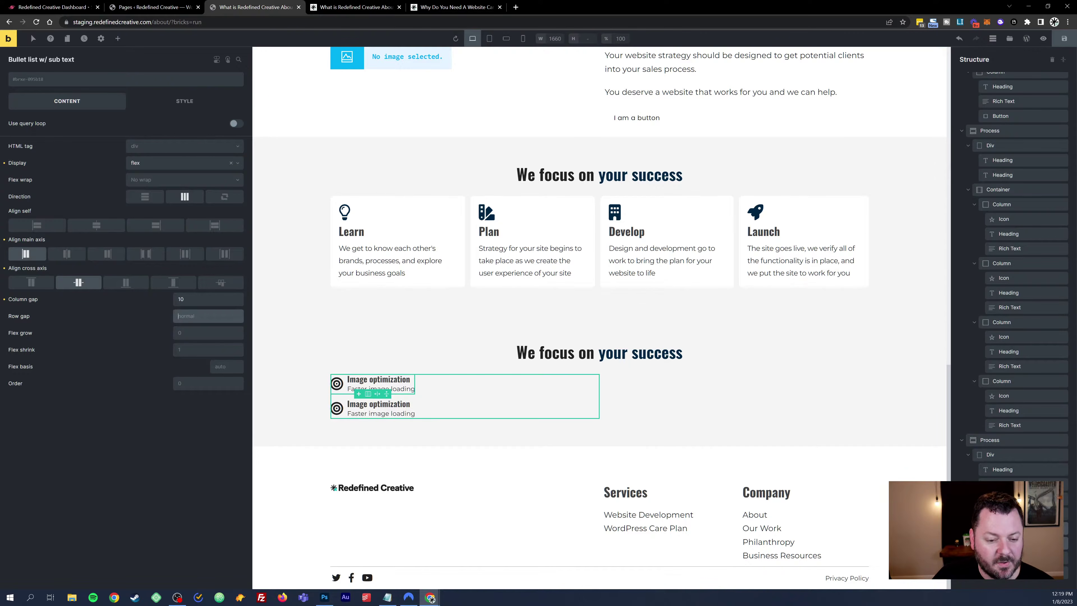
Step: Check the reference pages in the other browser tabs for the bullet list design, and return to the Bricks editor
left_click(447, 8)
left_click(357, 7)
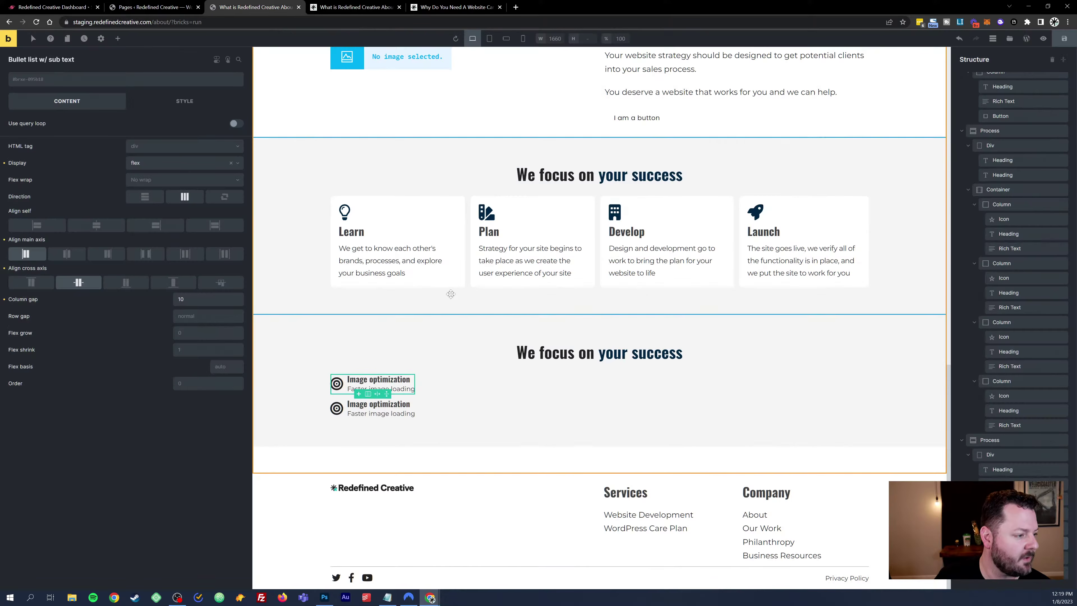
left_click(255, 7)
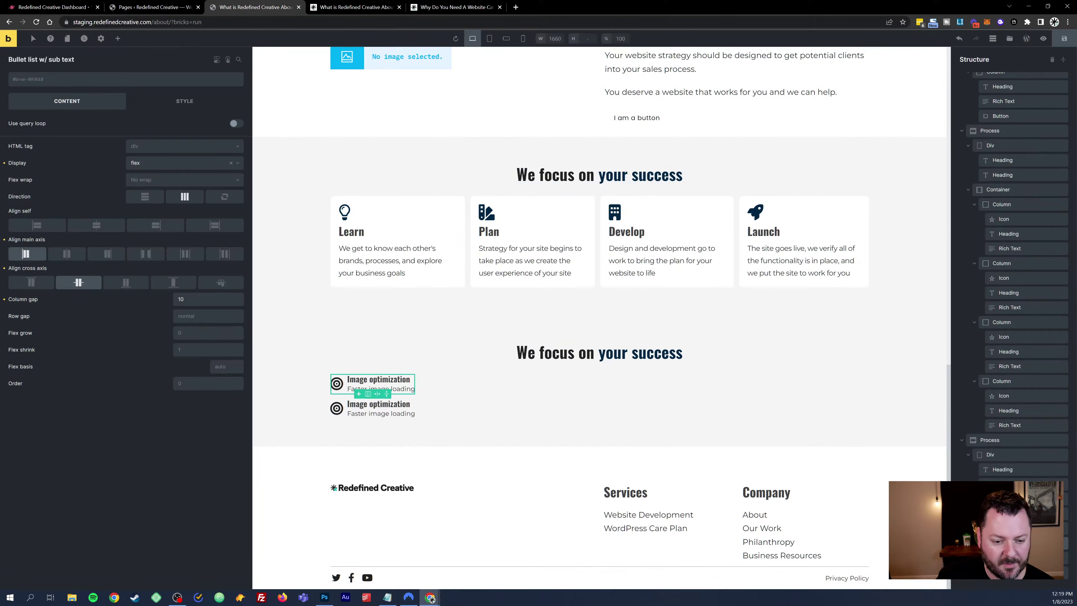
Step: Delete the "Faster image loading" rich text from both bullet list blocks
scroll(1026, 526, "down", 2)
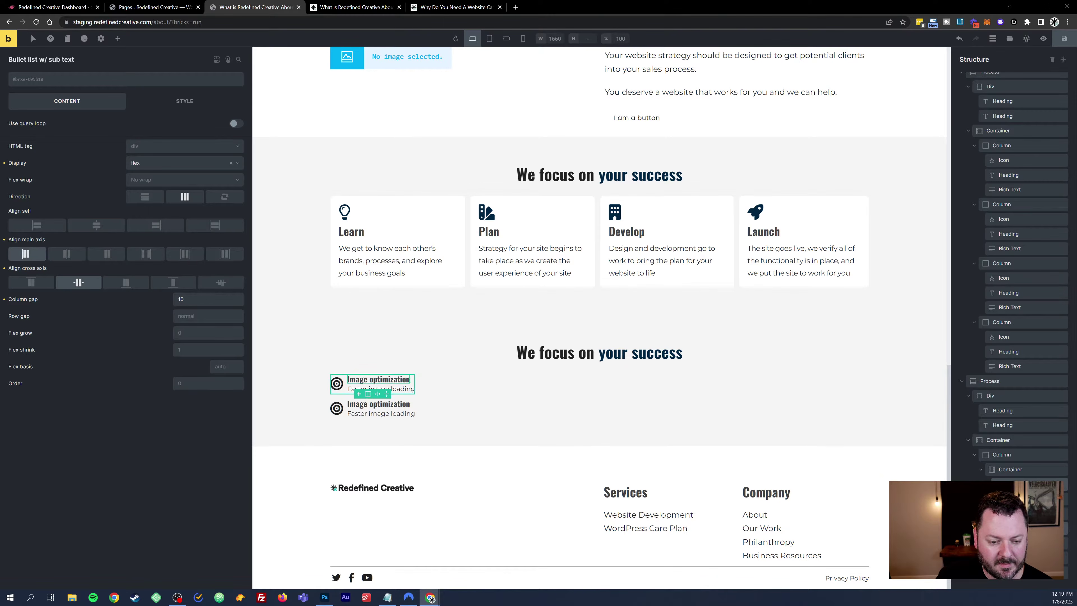
right_click(1030, 539)
left_click(1017, 565)
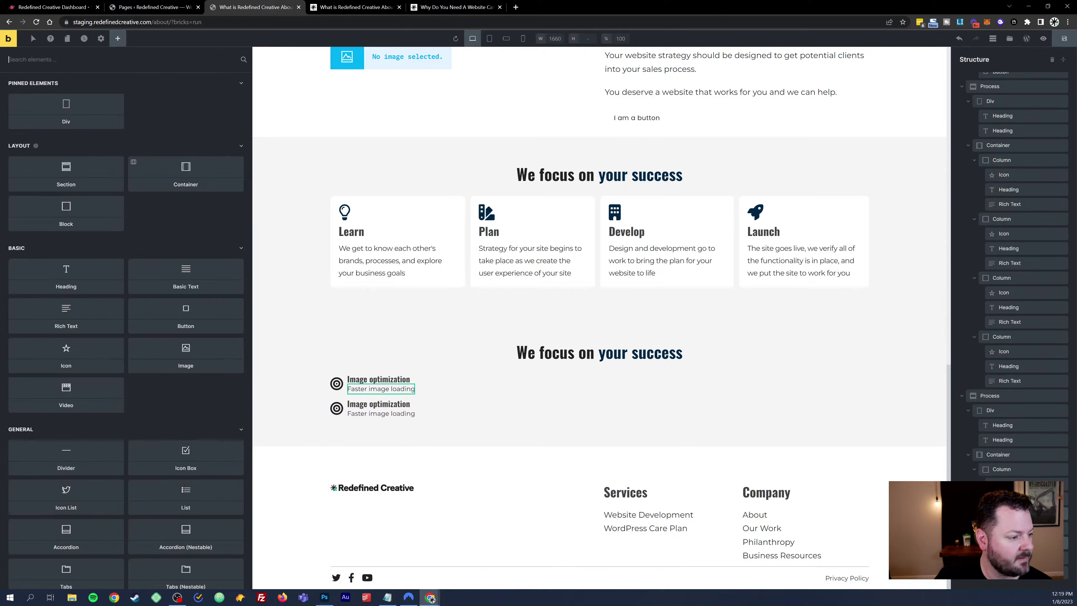
scroll(1026, 547, "down", 2)
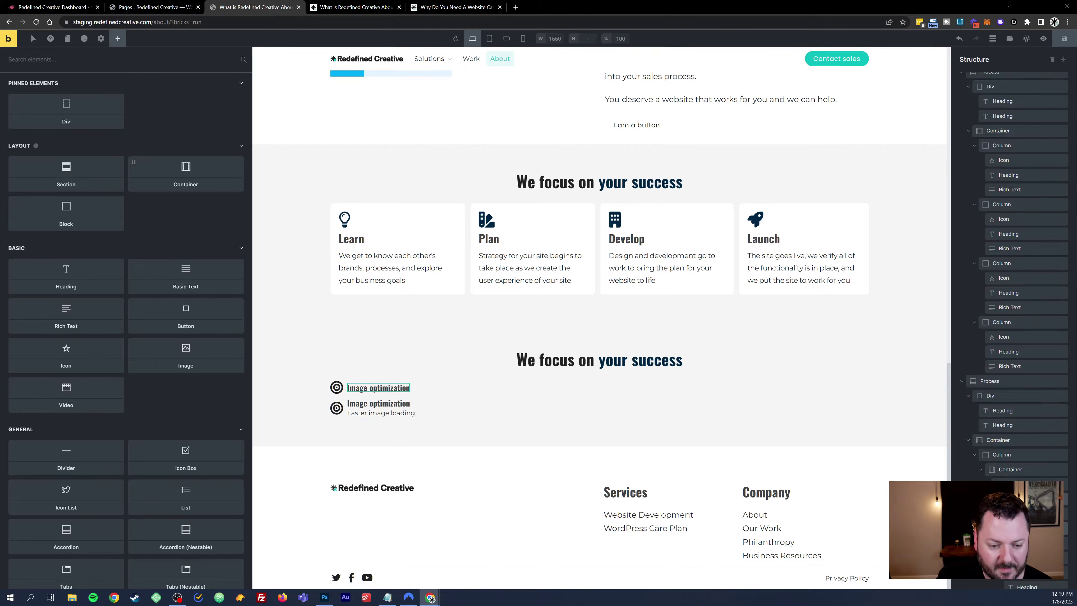
right_click(1027, 554)
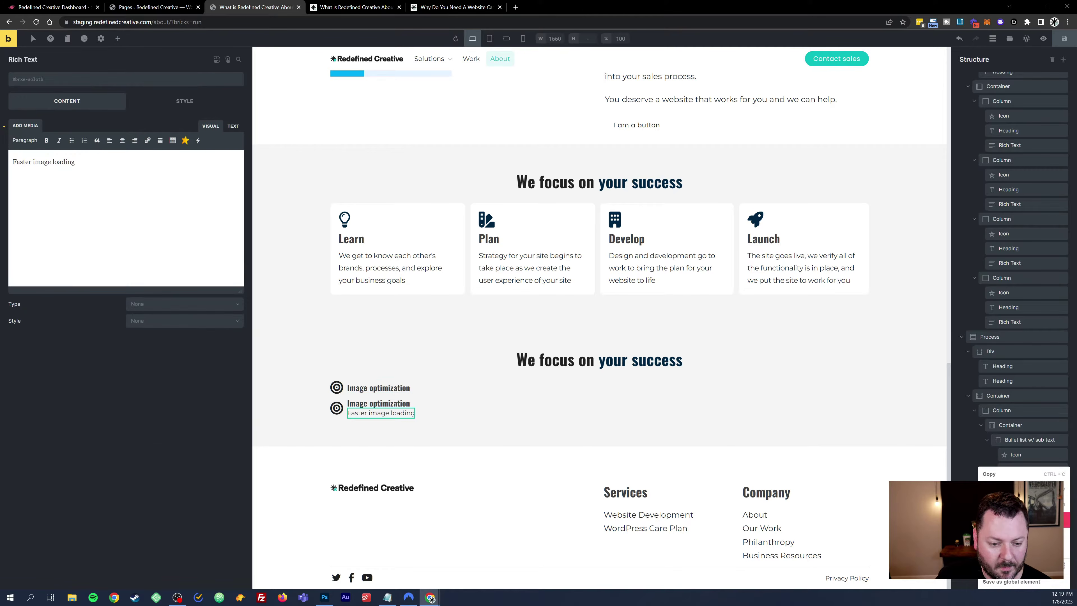
left_click(1017, 519)
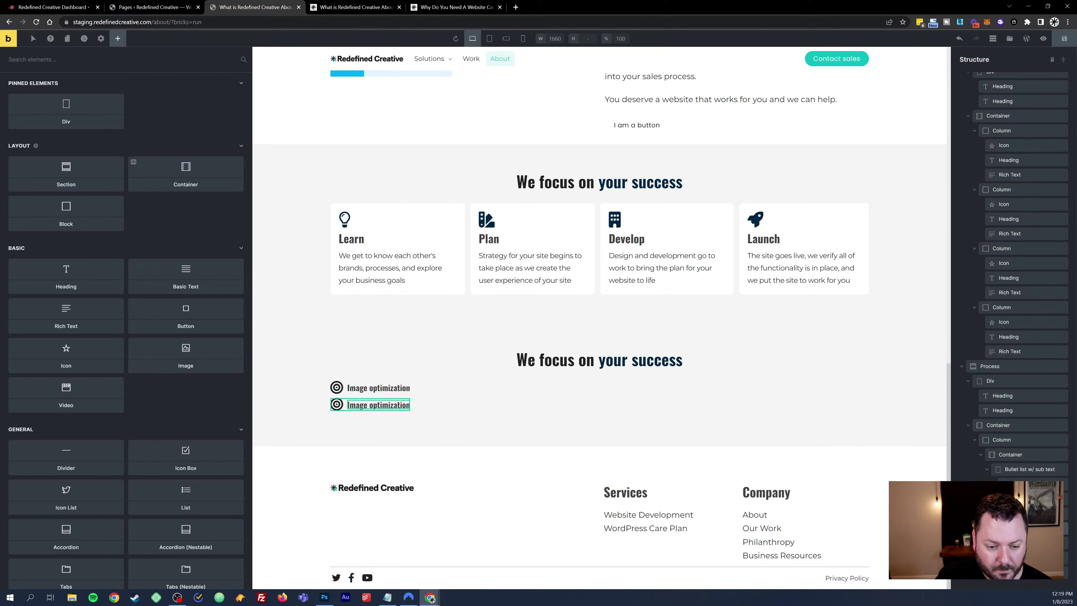
Step: Duplicate the first "Image optimization" bullet list block within its container
scroll(1013, 297, "up", 2)
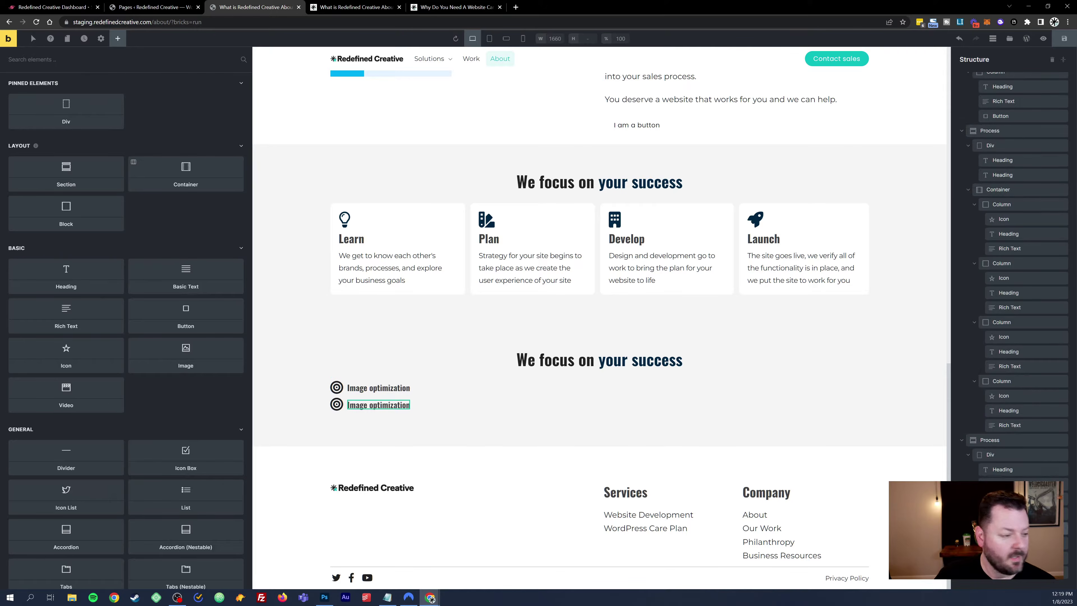
right_click(1014, 528)
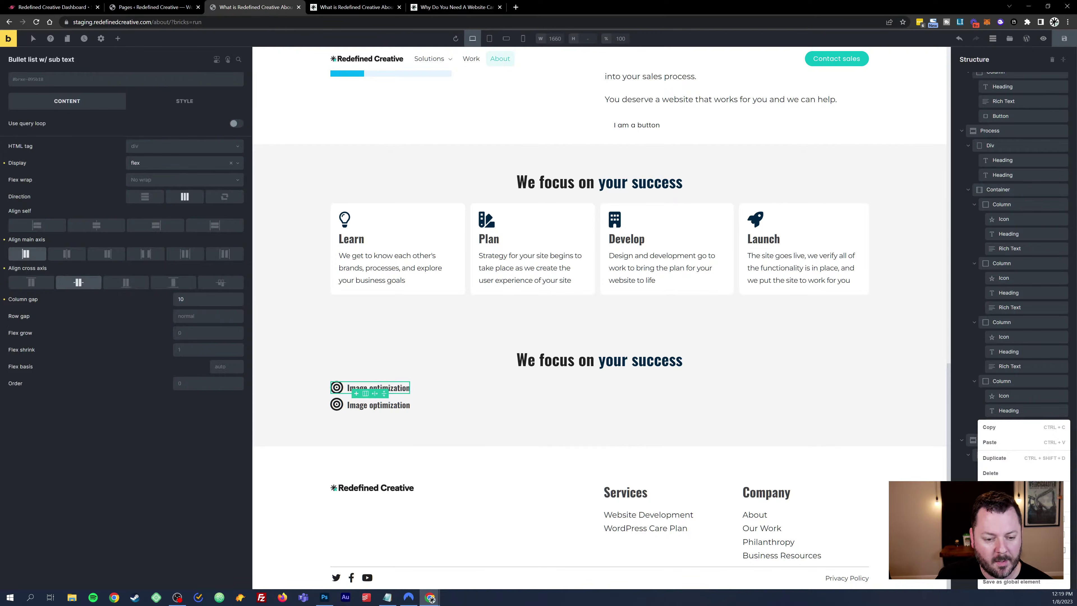
left_click(1012, 461)
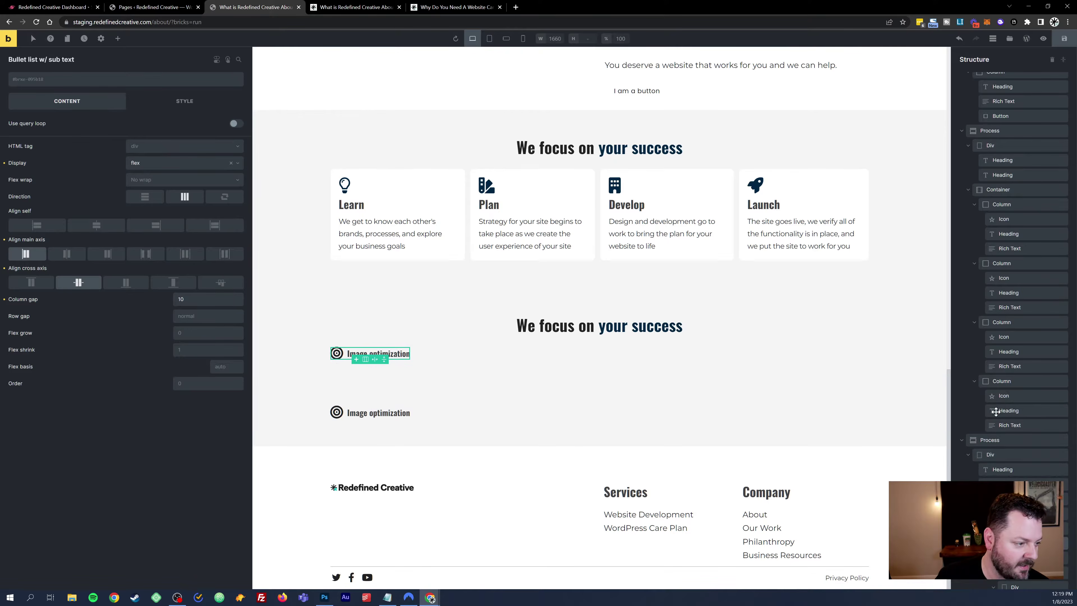
Step: Duplicate the inner container holding the three "Image optimization" bullet list blocks
scroll(1010, 441, "down", 1)
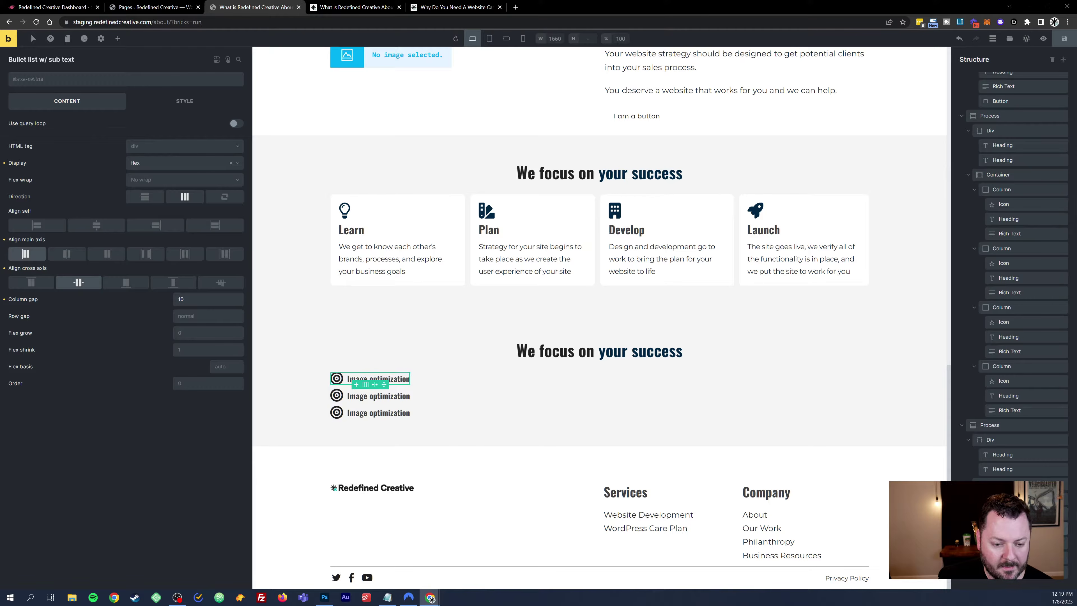
left_click(1011, 513)
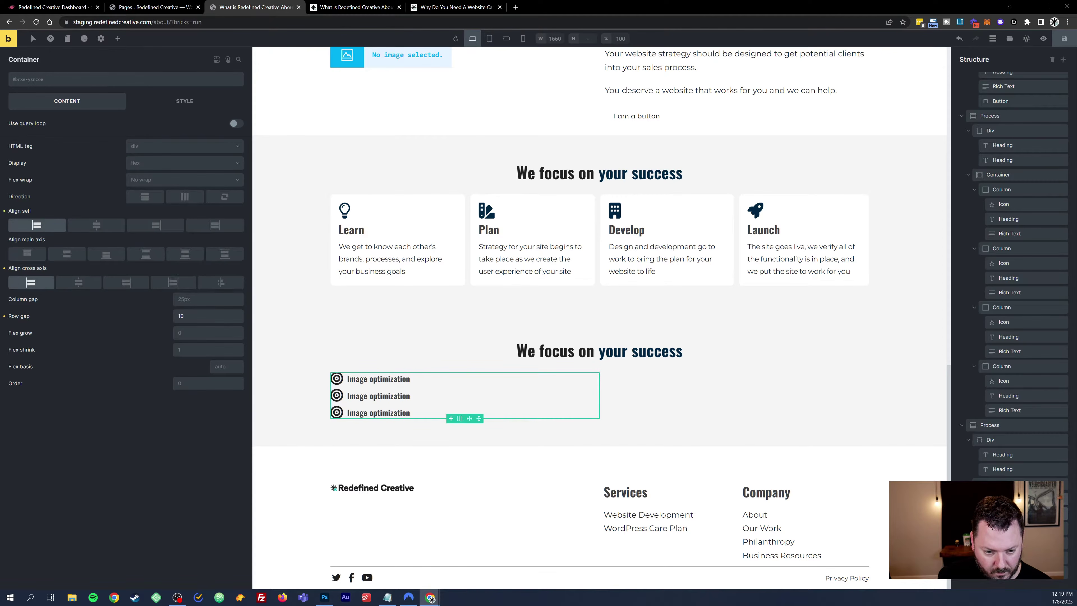
scroll(1011, 513, "up", 1)
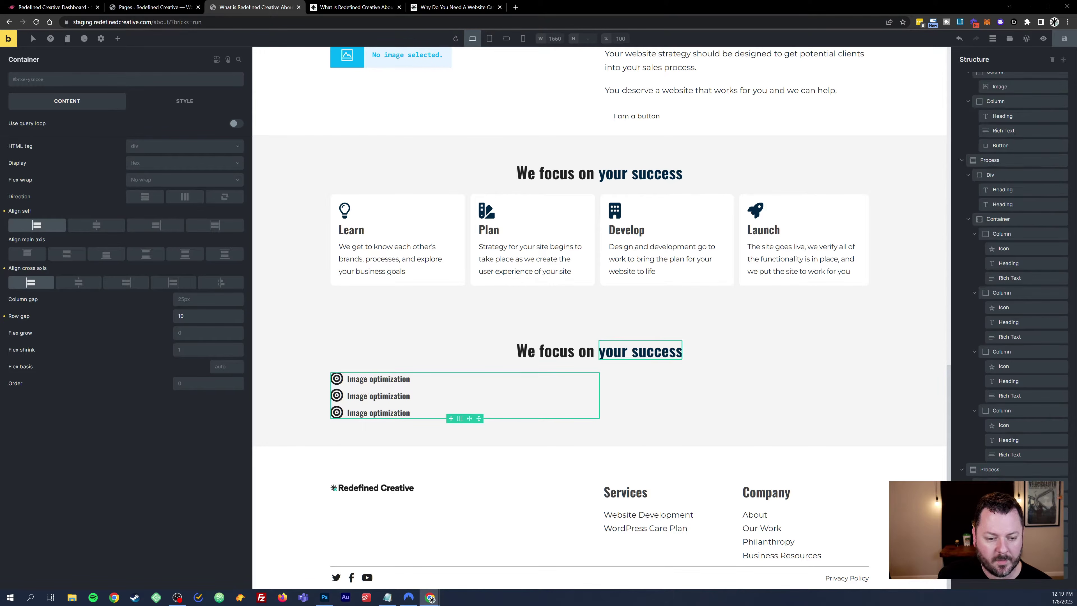
right_click(1012, 557)
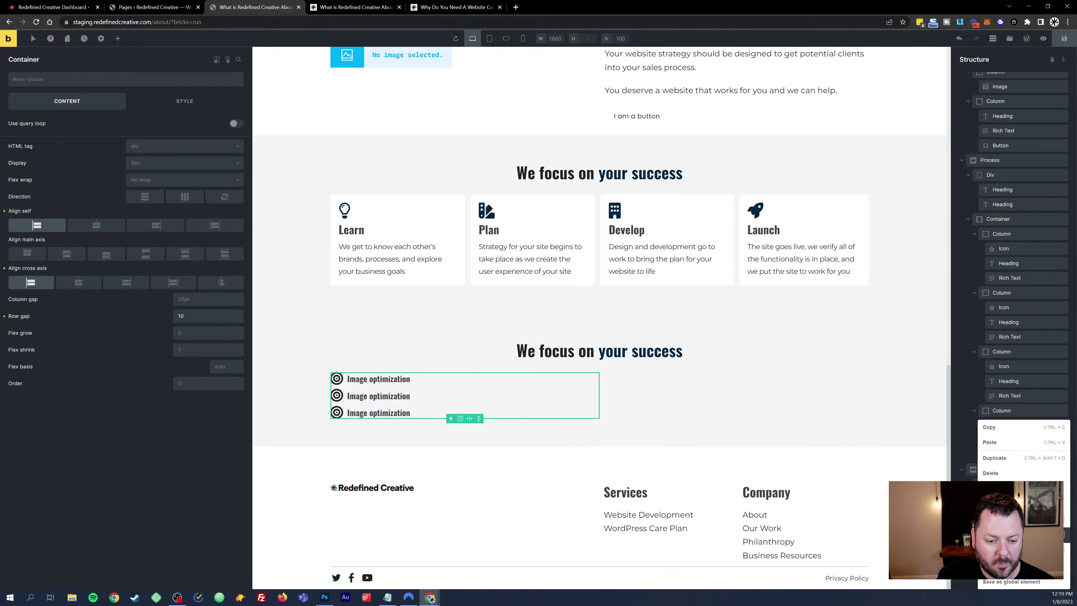
left_click(1019, 455)
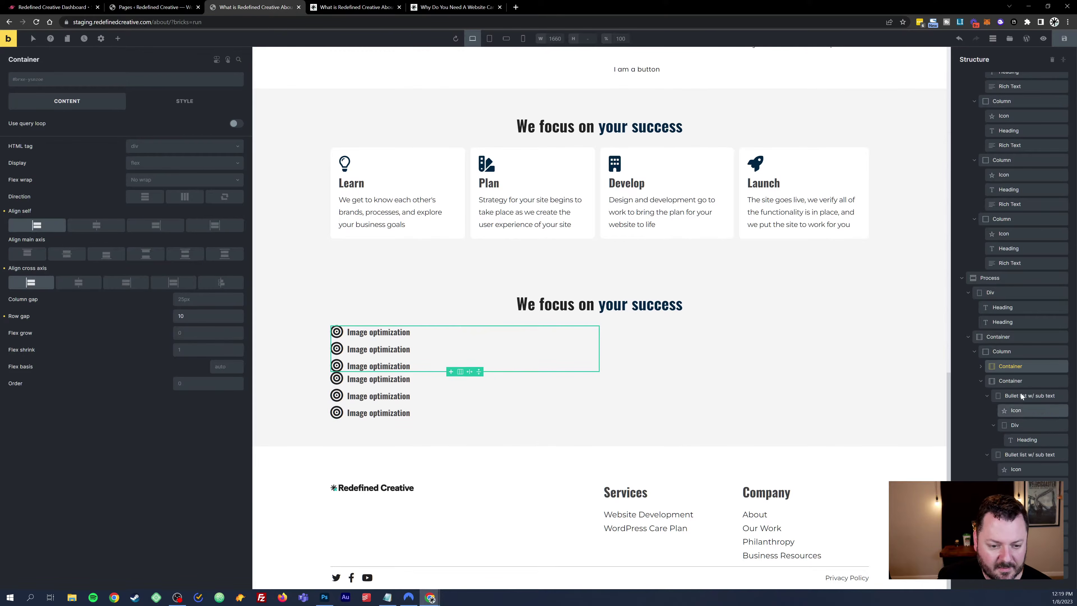
Step: Move one of the two bullet list containers into the second column of the section
left_click(980, 381)
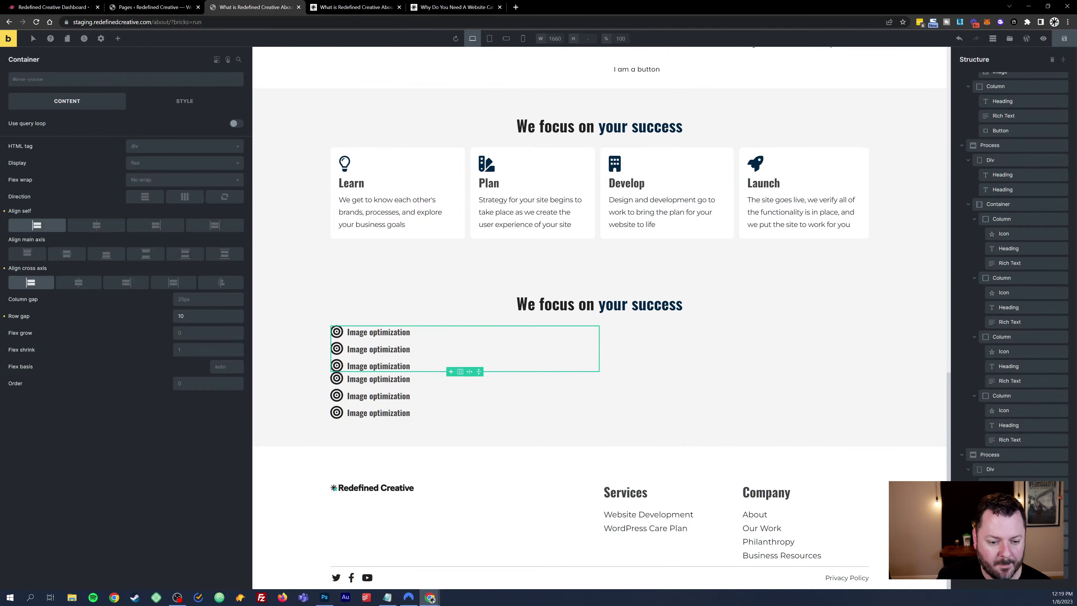
scroll(1006, 573, "down", 1)
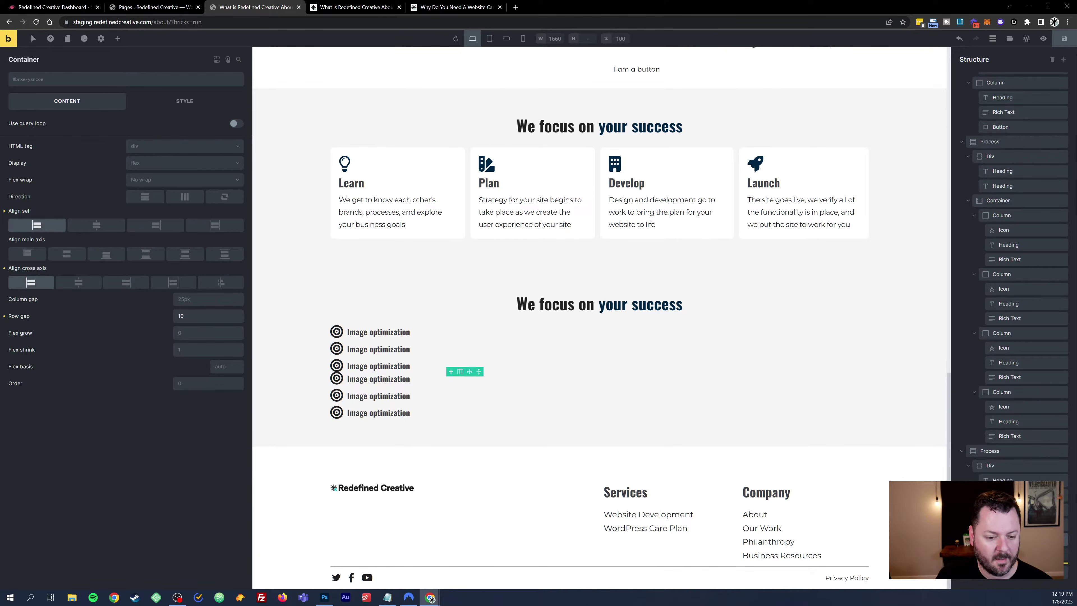
left_click_drag(1006, 573, 1006, 578)
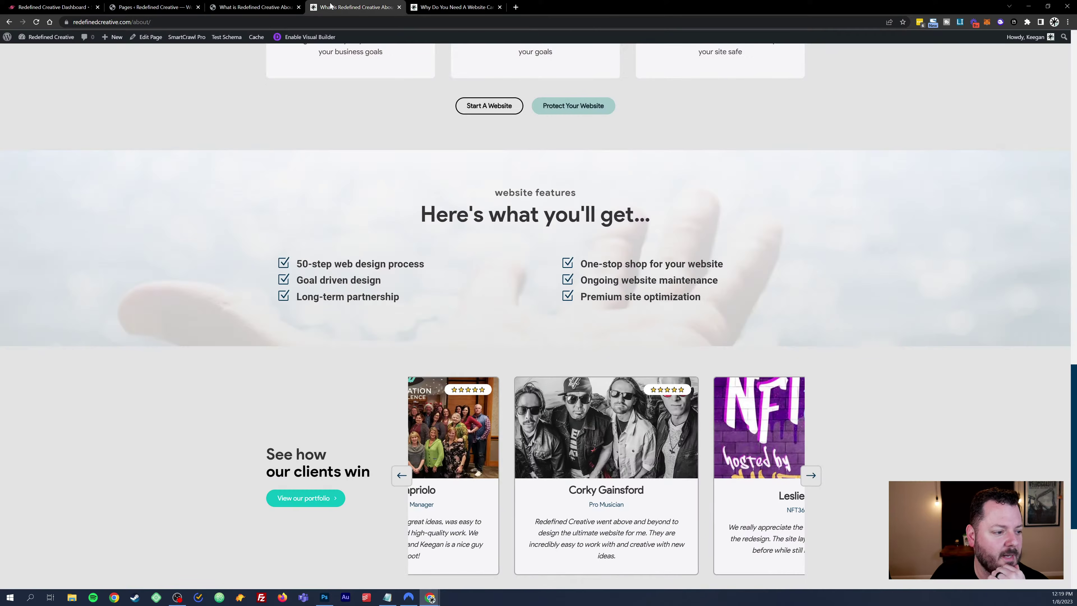
Step: Check the live About page's feature list, and set the max width of the container around both bullet columns to 800PX
left_click(394, 6)
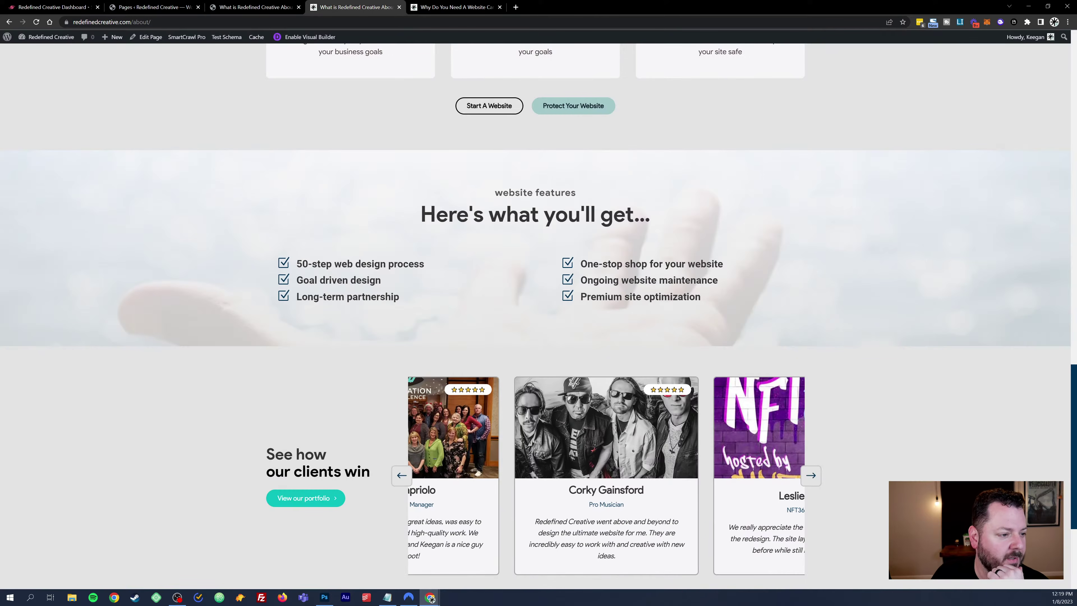
left_click(254, 6)
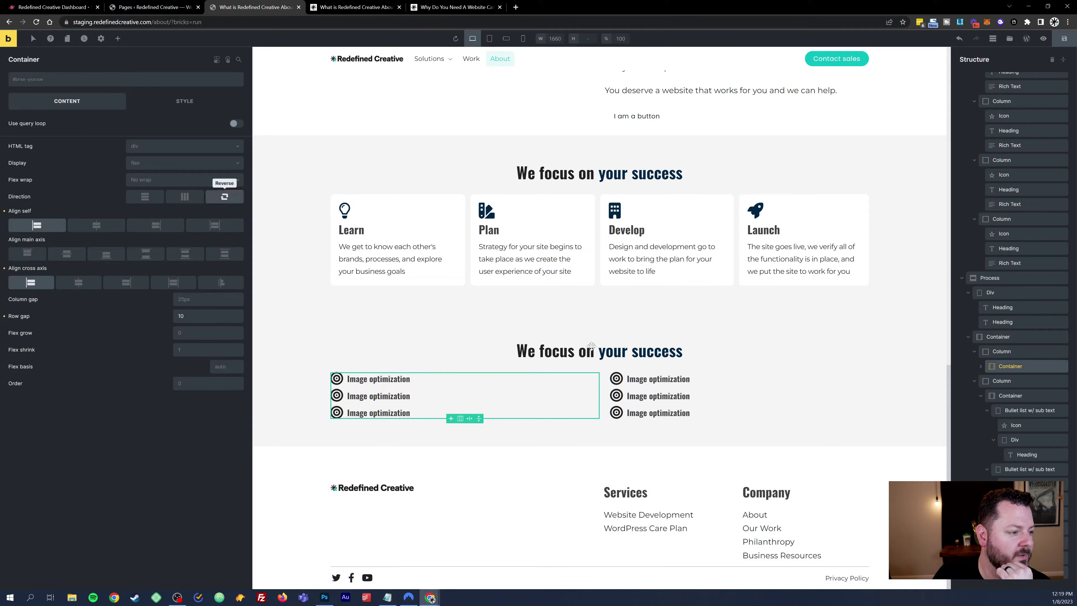
scroll(1014, 271, "up", 4)
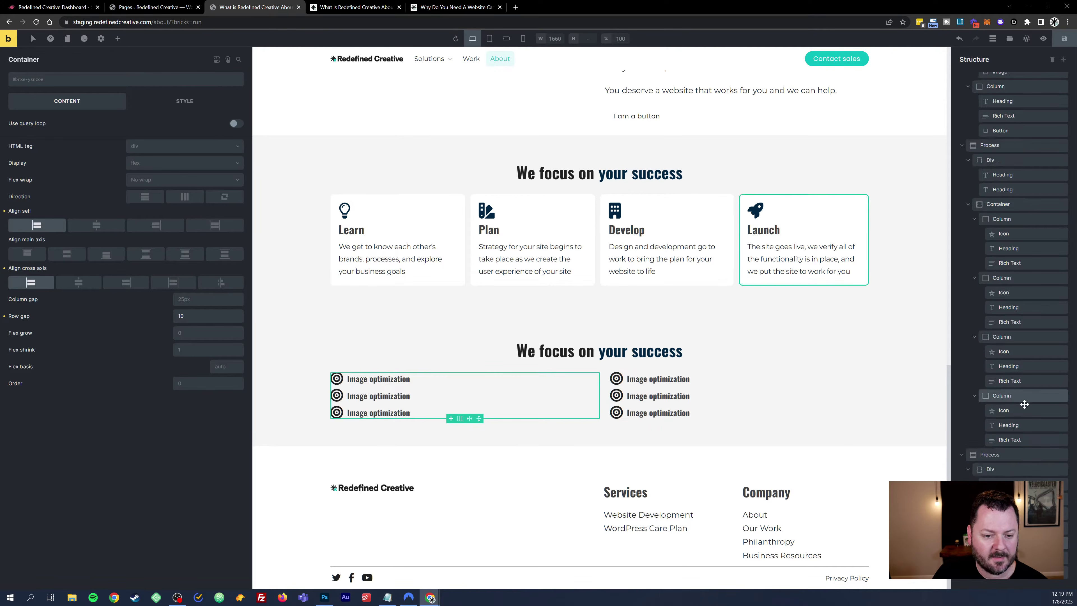
left_click(1003, 513)
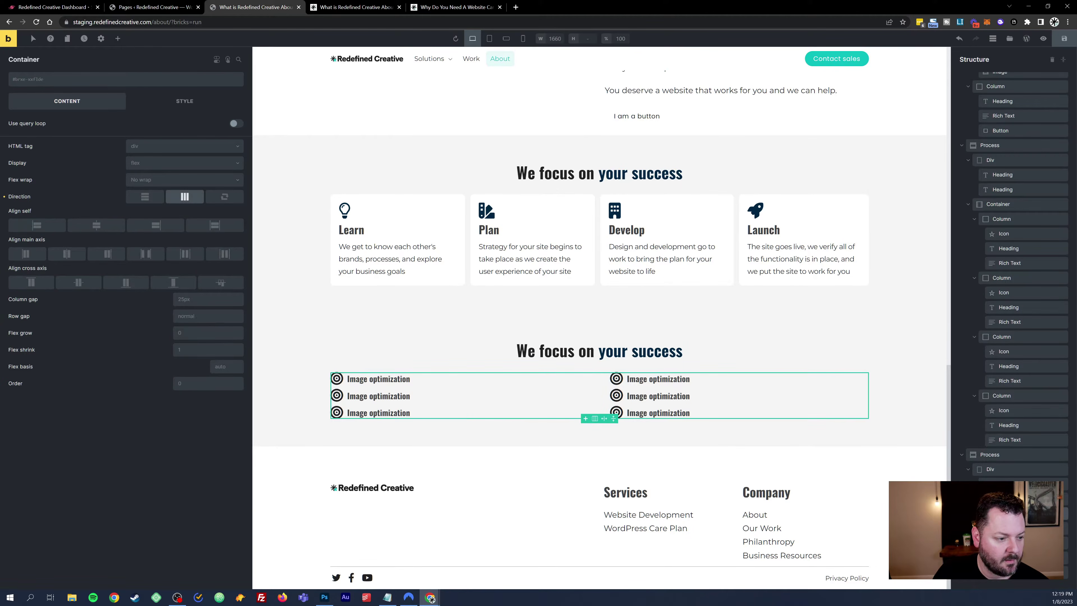
left_click(169, 105)
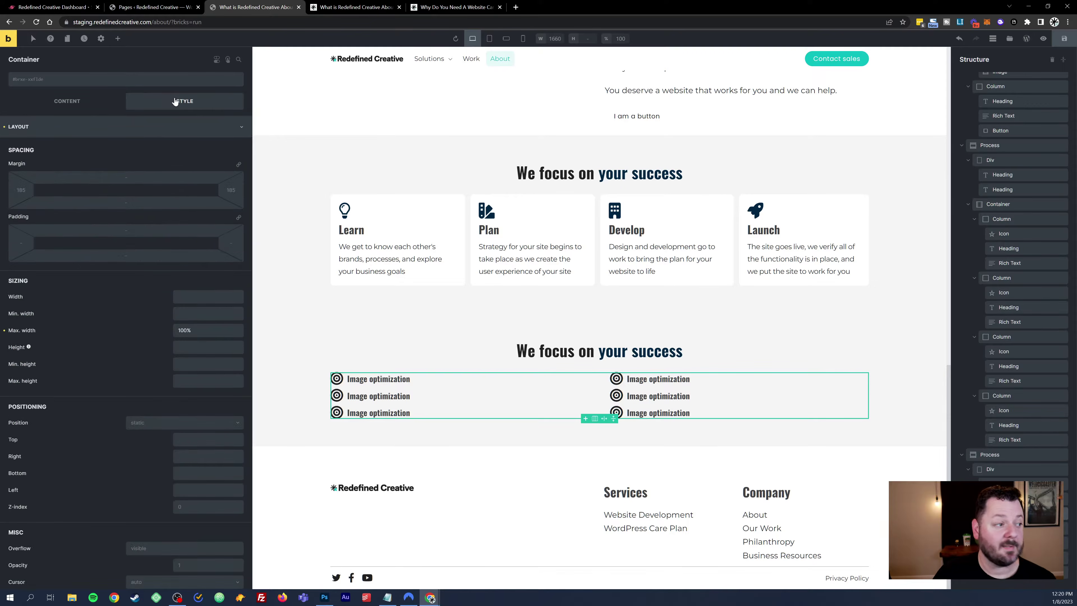
double_click(185, 330)
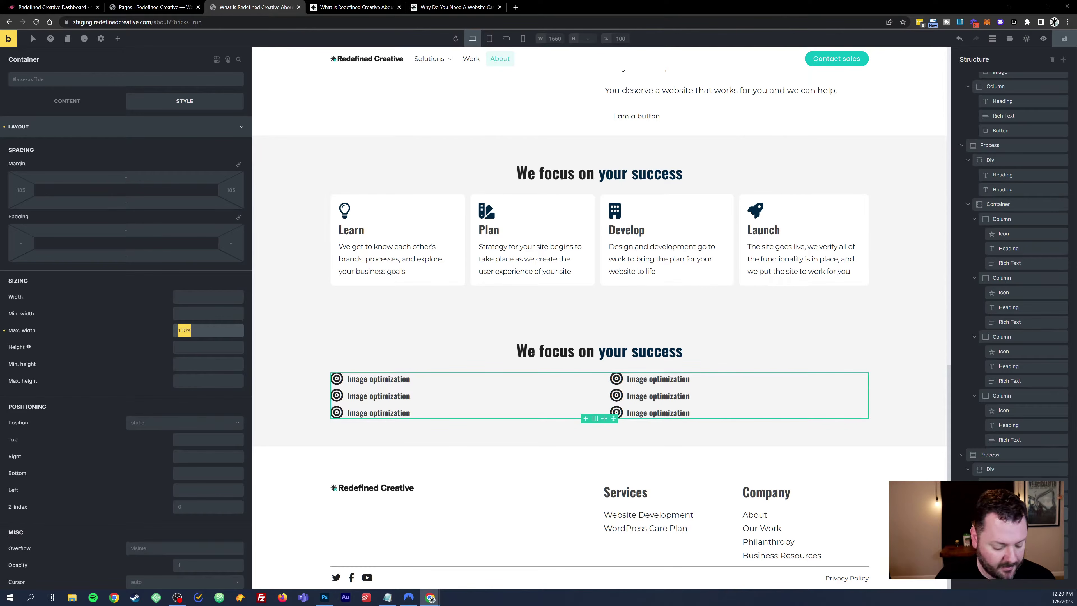
type("800PX")
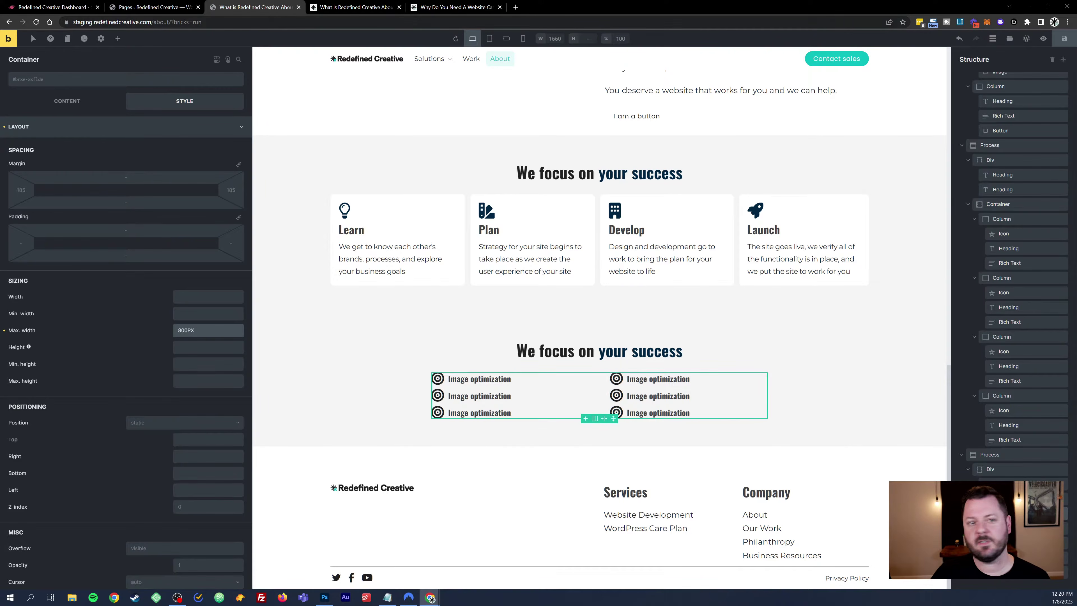
Step: Detach the live About page tab into a separate browser window and return to the Bricks editor
left_click(363, 6)
left_click_drag(363, 7, 1076, 81)
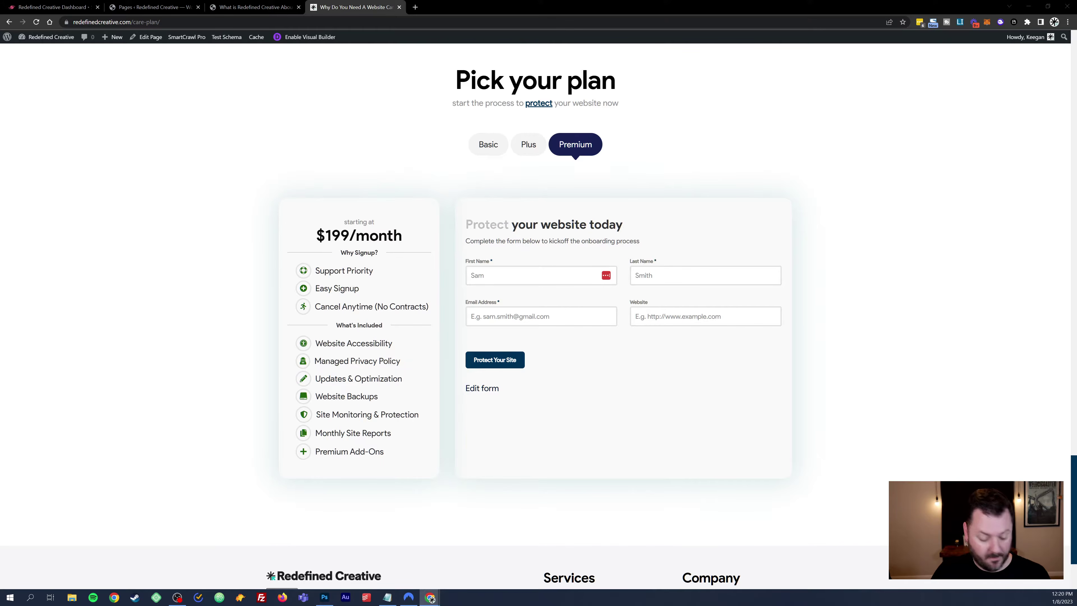
left_click(254, 7)
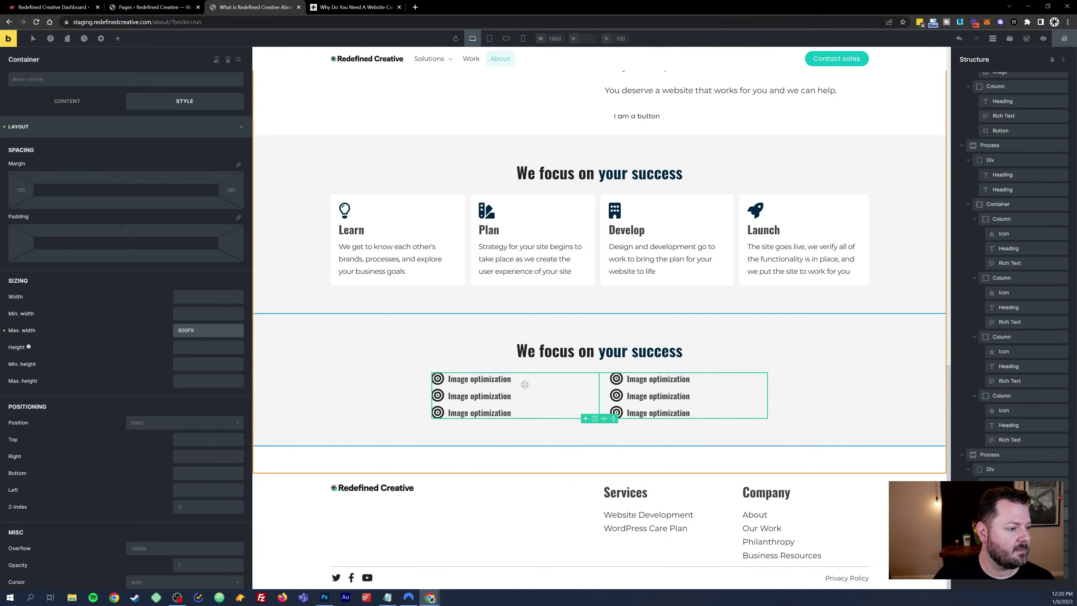
Step: Change the first column's bullet headings to "50-step web design process", "Goal driven design" and "Long-term partnership"
left_click(484, 380)
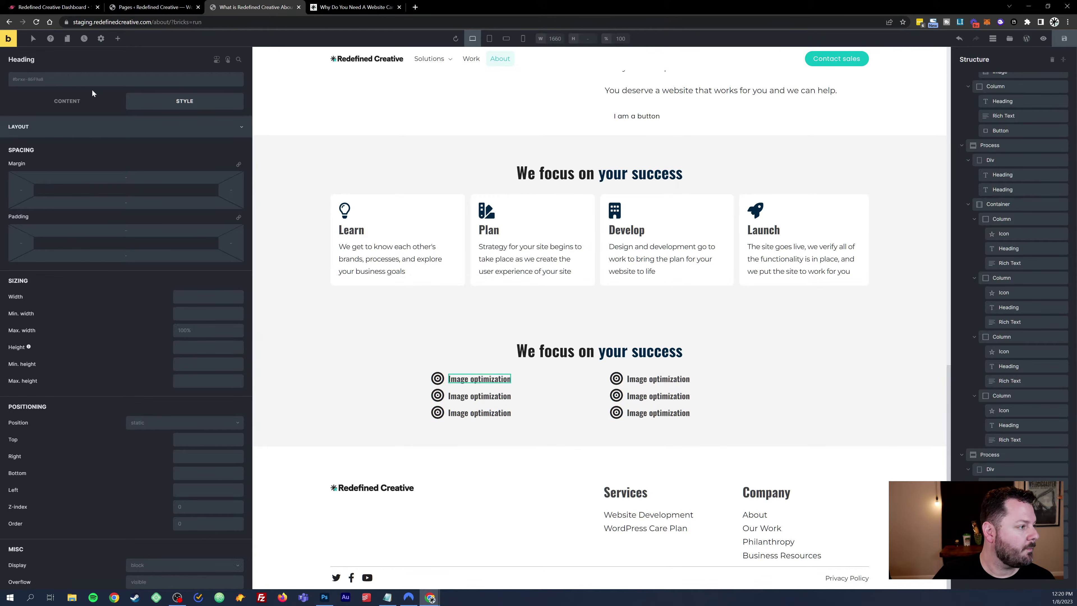
triple_click(24, 126)
type("50-step web design process")
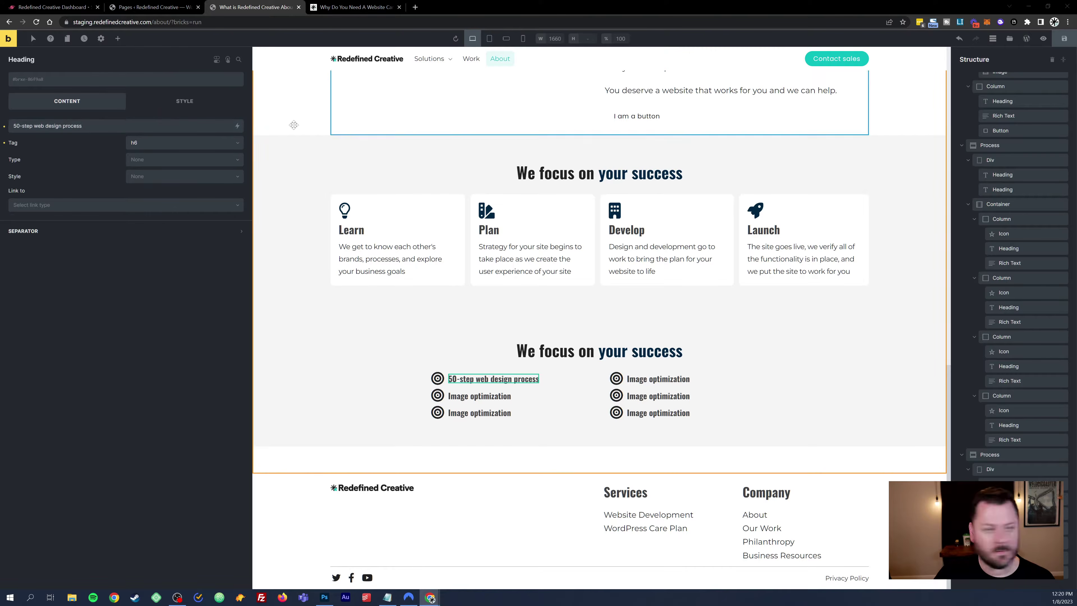
left_click(505, 400)
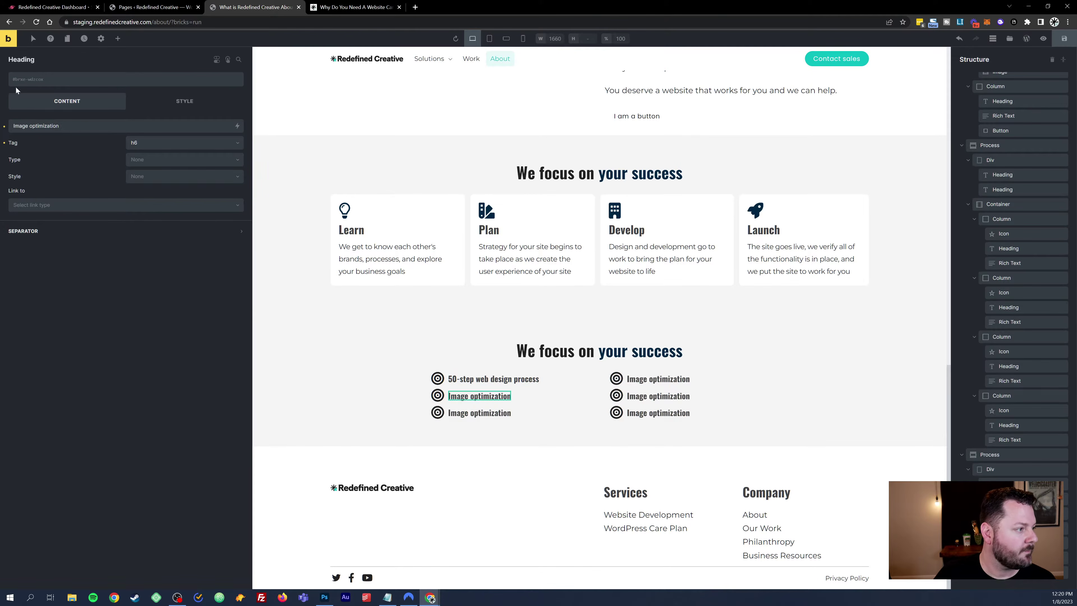
triple_click(127, 126)
type("Goal driven design")
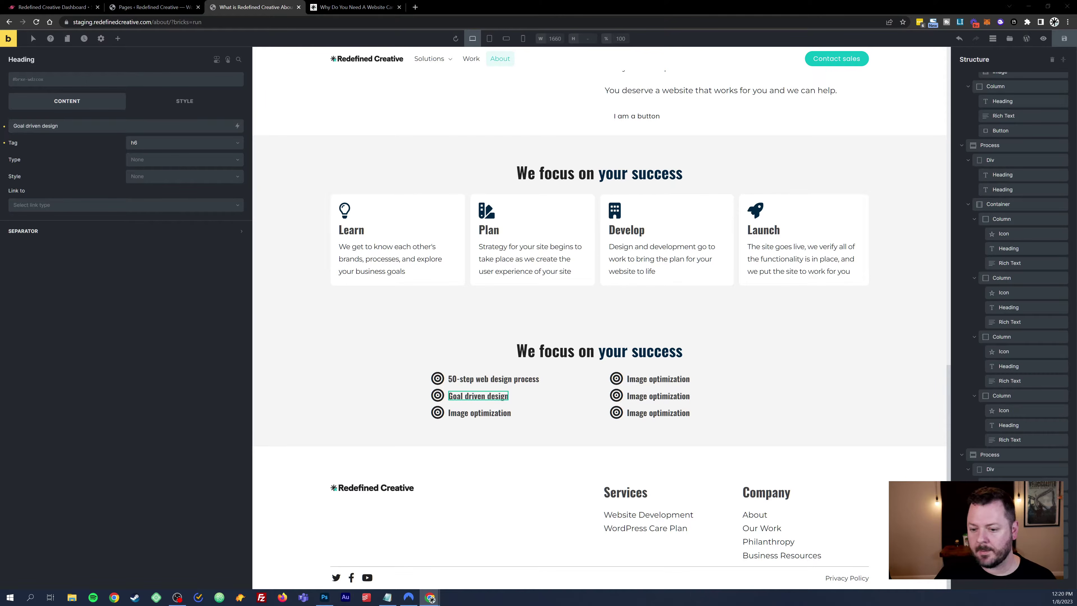
left_click(414, 295)
left_click(476, 415)
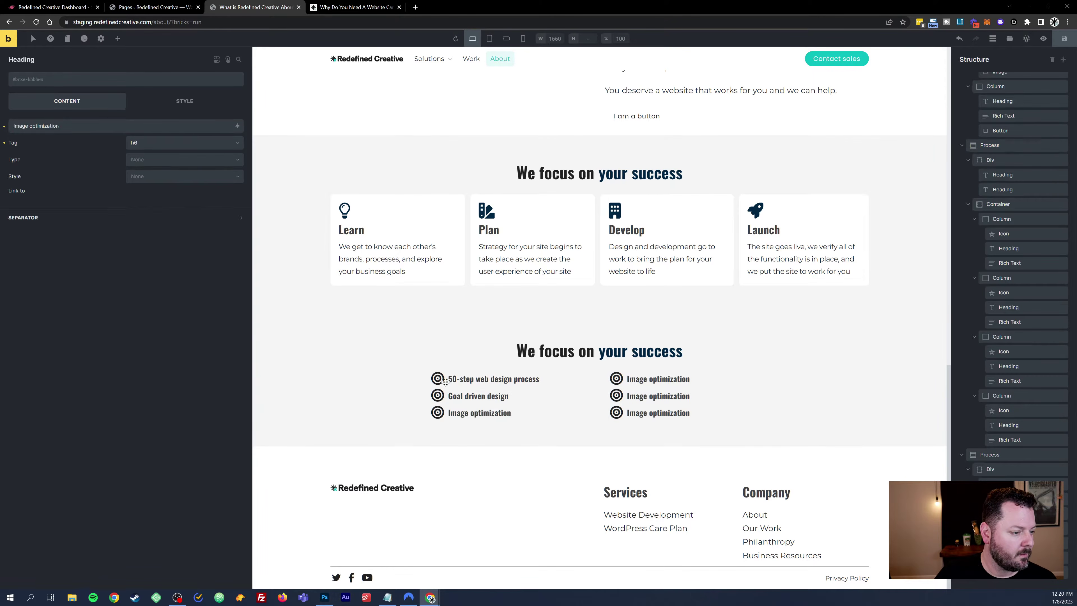
triple_click(128, 126)
type("Long-term partnership")
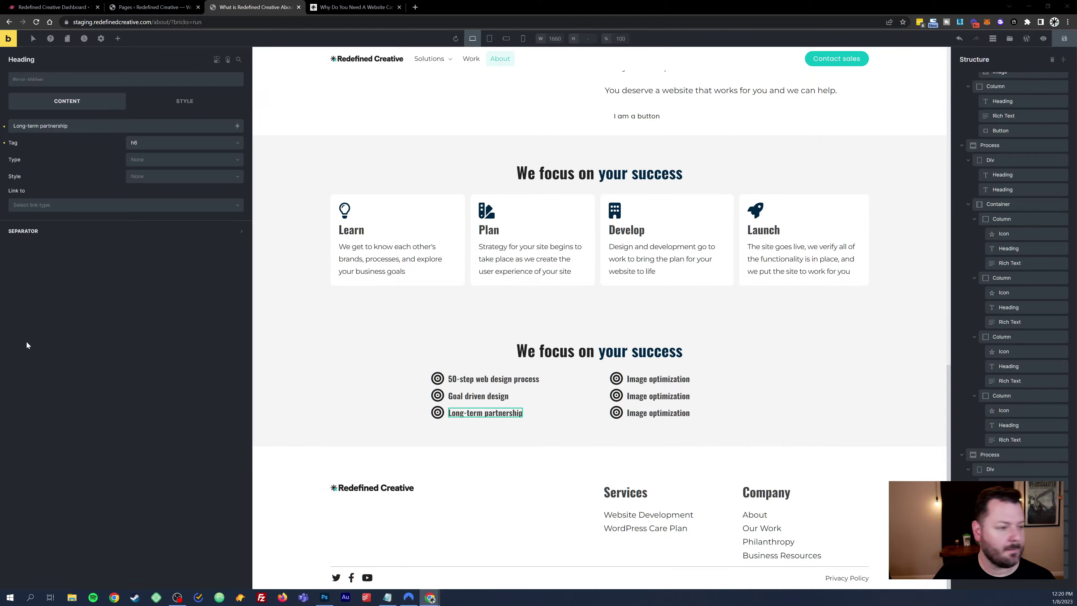
Step: Change the second column's bullet headings to "One-stop shop for your website", "Ongoing website maintenance" and "Premium site optimization"
left_click(658, 379)
triple_click(50, 126)
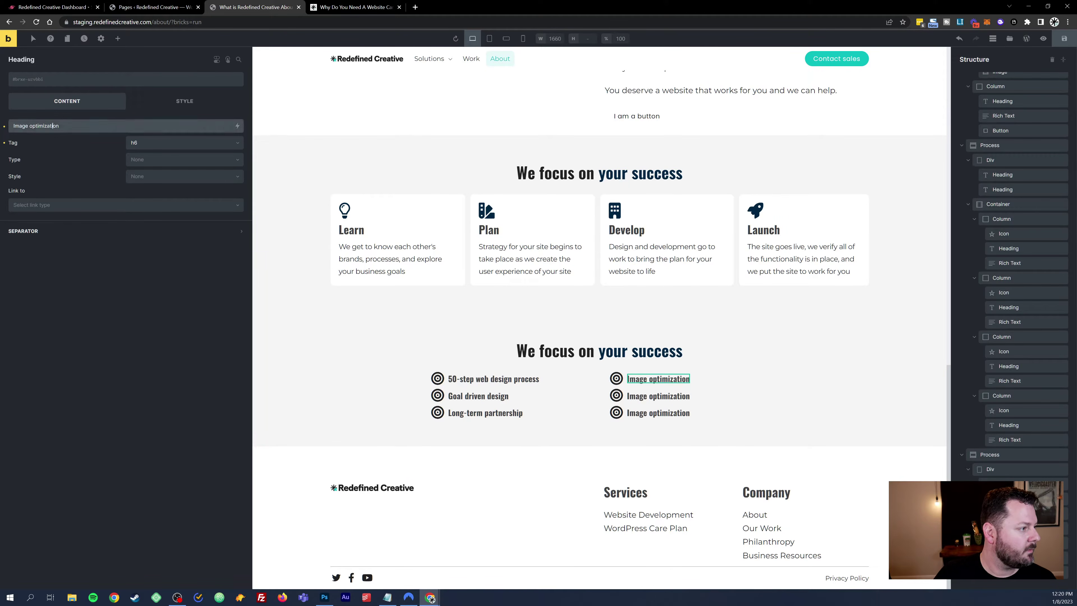
type("One-stop shop for your website")
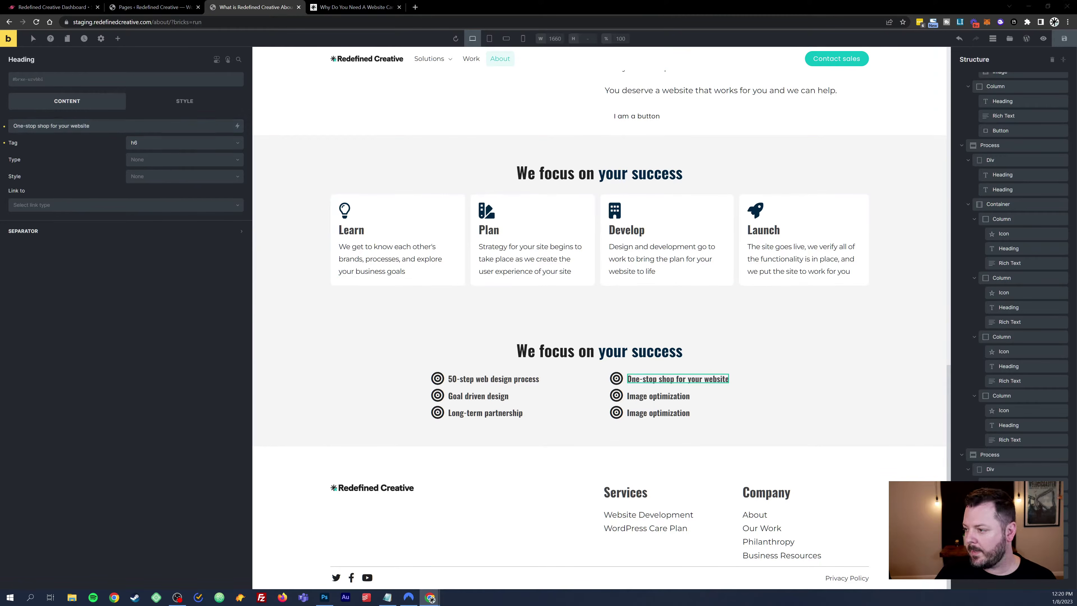
left_click(658, 395)
triple_click(50, 125)
type("Ongoing website maintenance")
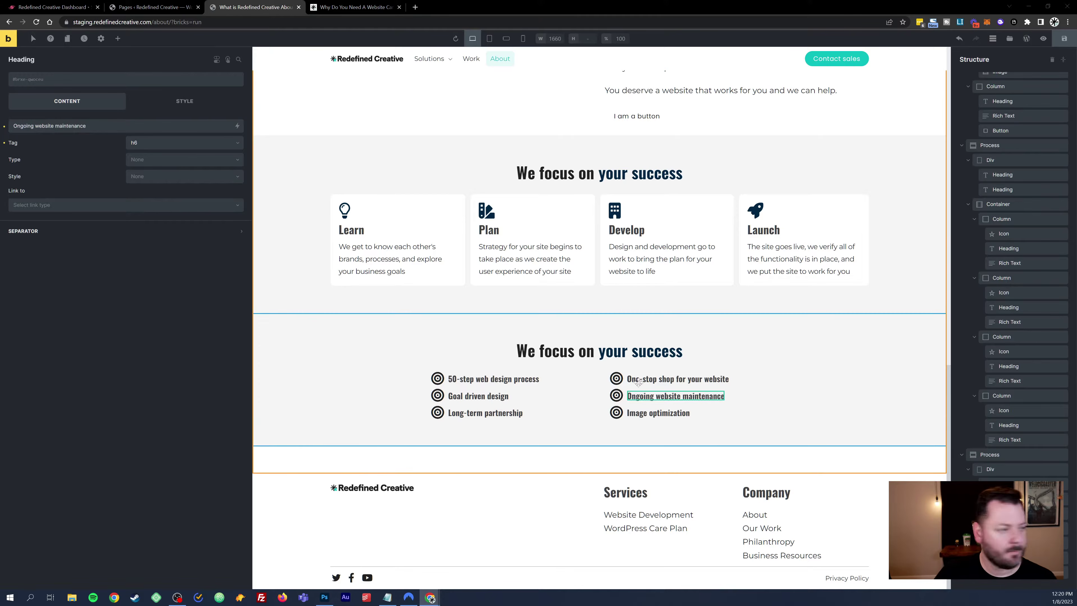
left_click(659, 413)
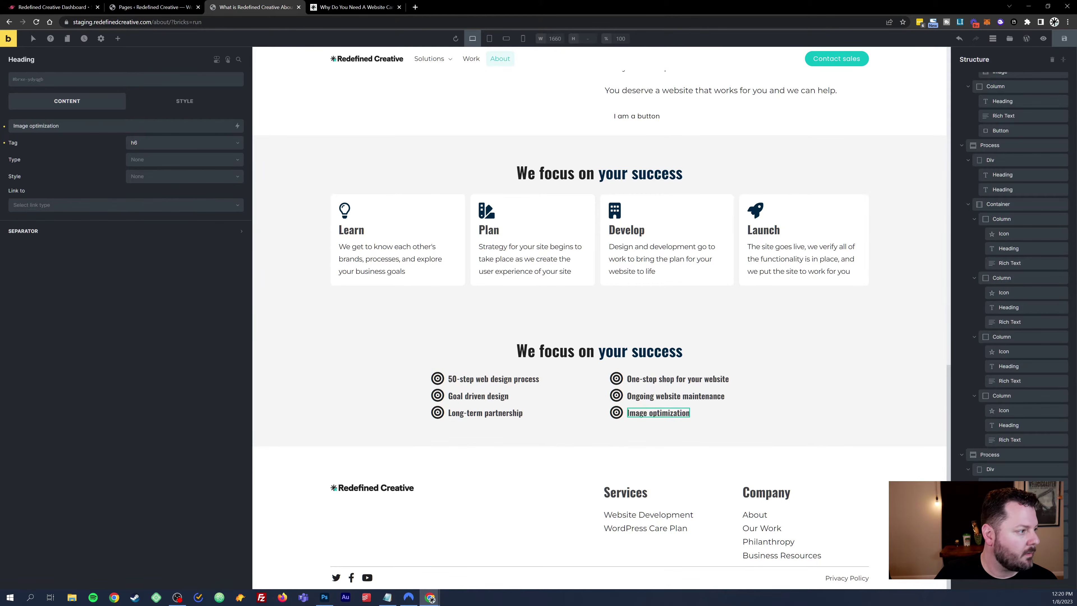
triple_click(50, 126)
type("Premium site optimization")
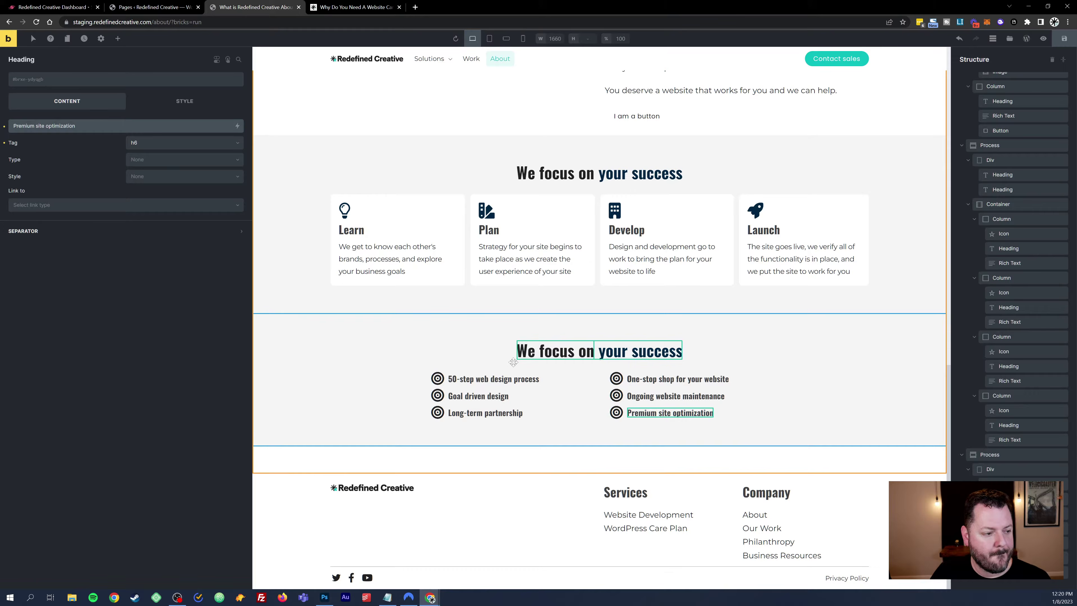
Step: Replace the icon beside "50-step web design process" with the outlined Ionicons checkbox whose tick extends past the box, searching for "CHECK"
left_click(437, 378)
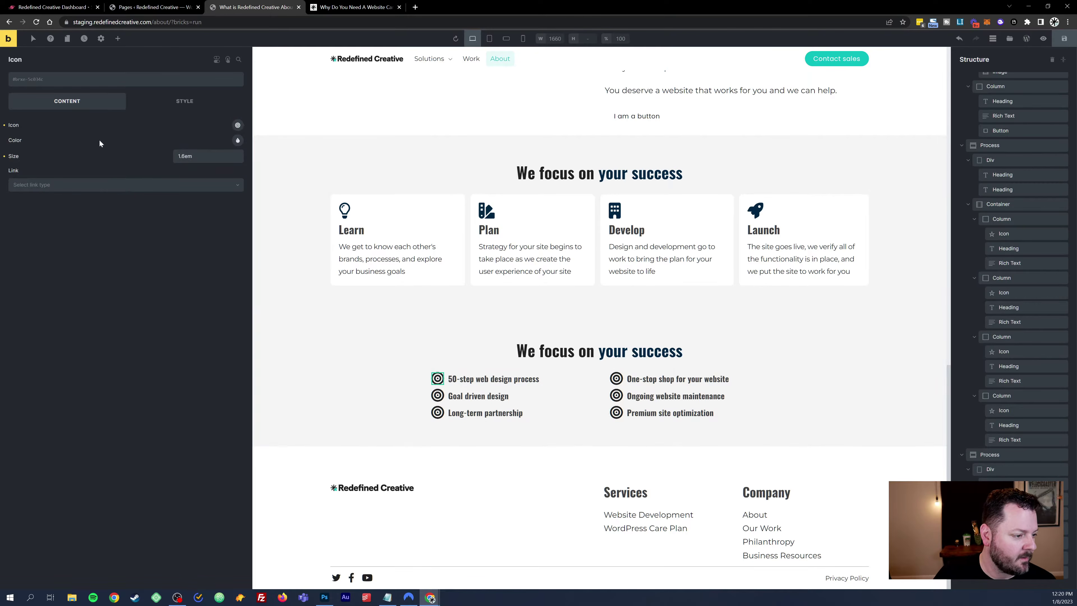
left_click(238, 125)
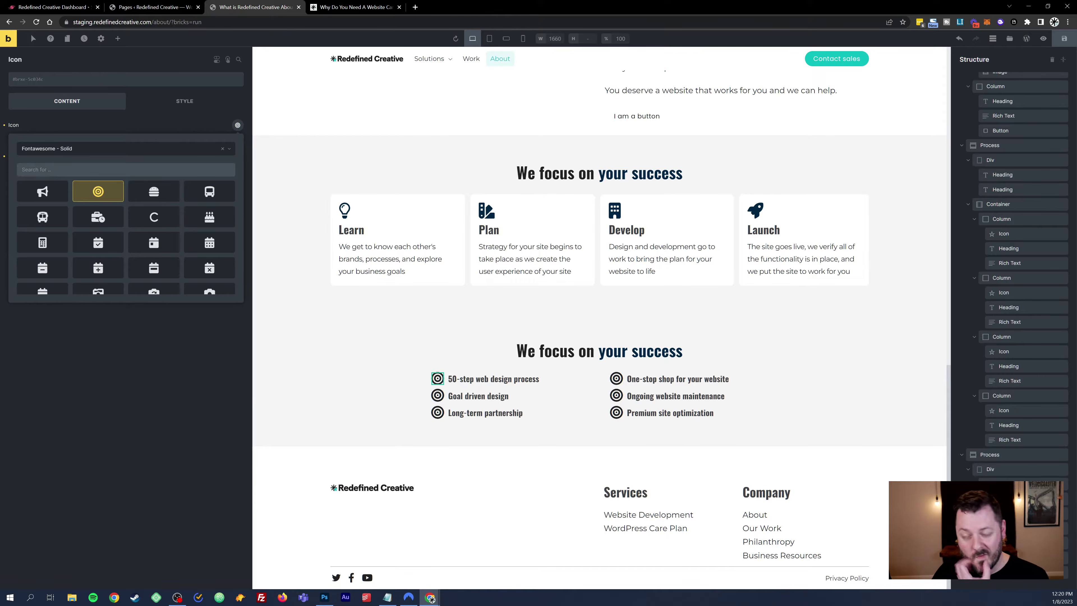
type("CHECK")
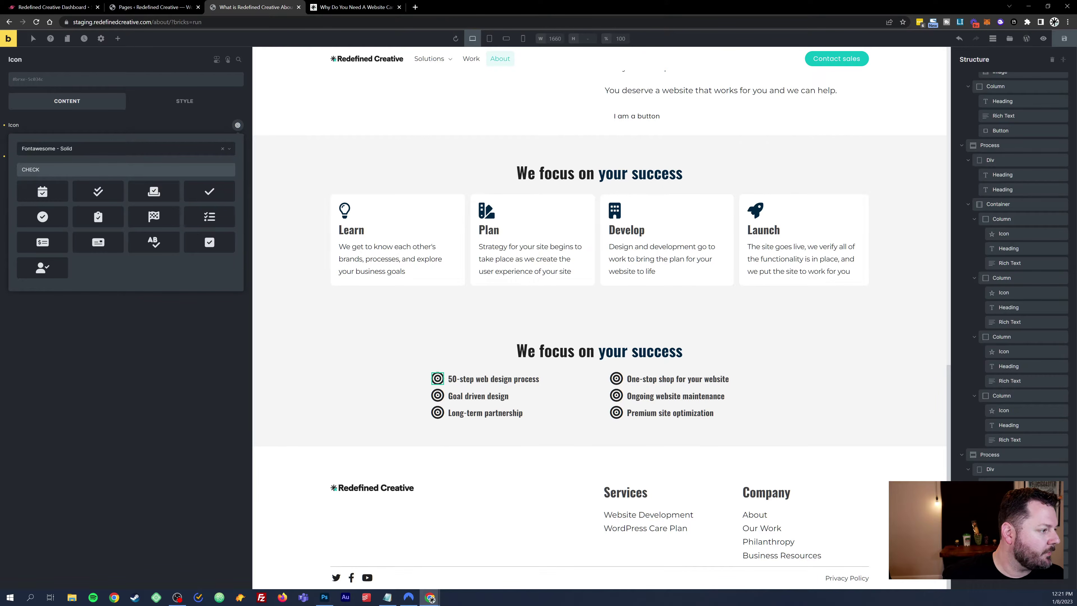
left_click(116, 149)
left_click(89, 180)
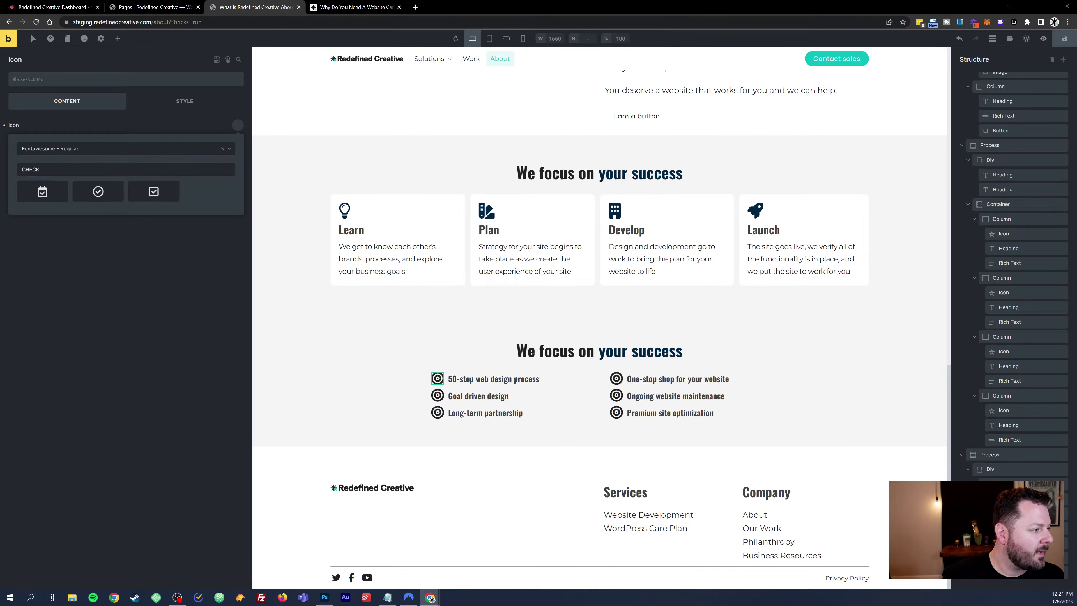
left_click(108, 147)
left_click(91, 165)
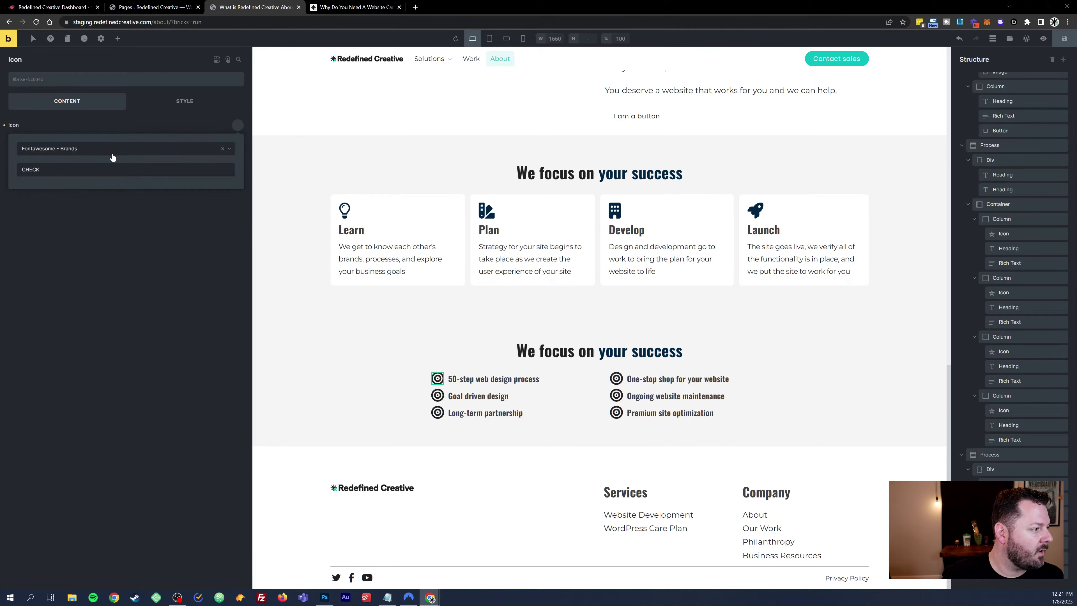
left_click(125, 149)
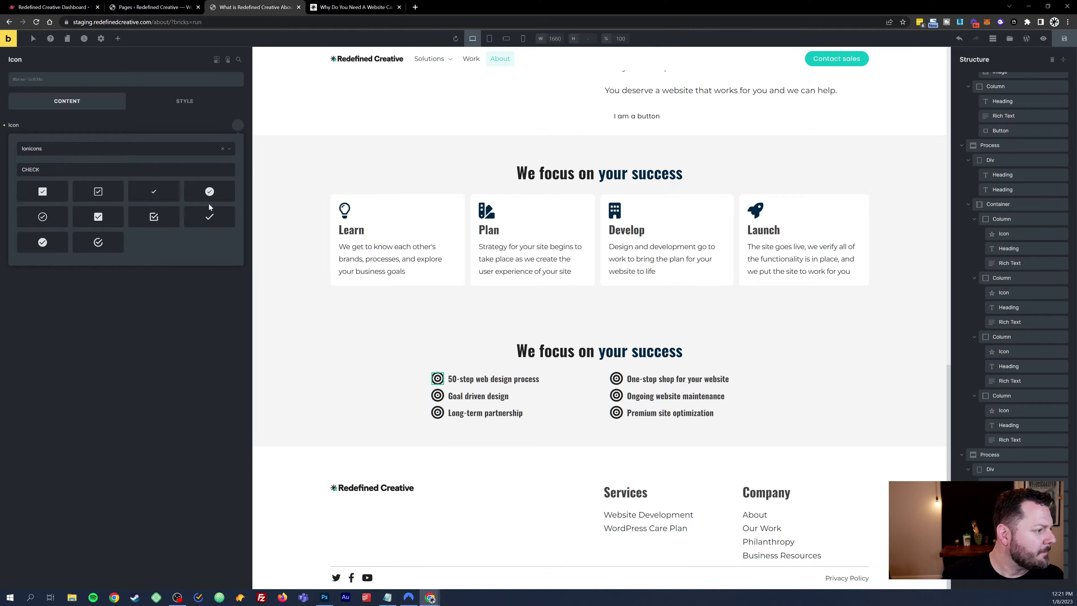
left_click(165, 217)
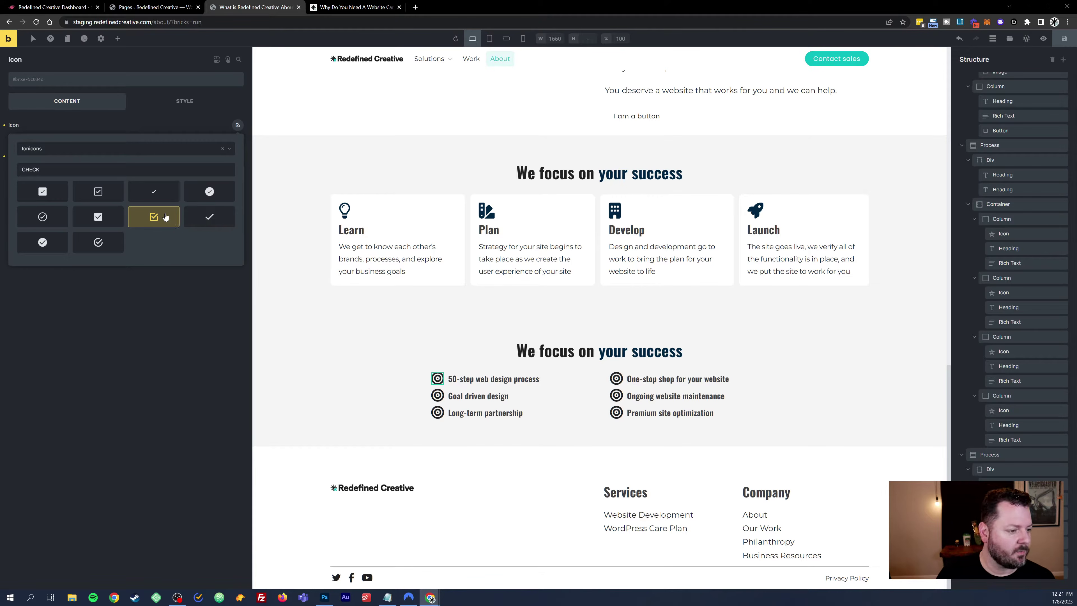
Step: Copy the checkbox icon beside "50-step web design process" and paste it beside "Goal driven design" and "Long-term partnership"
right_click(437, 382)
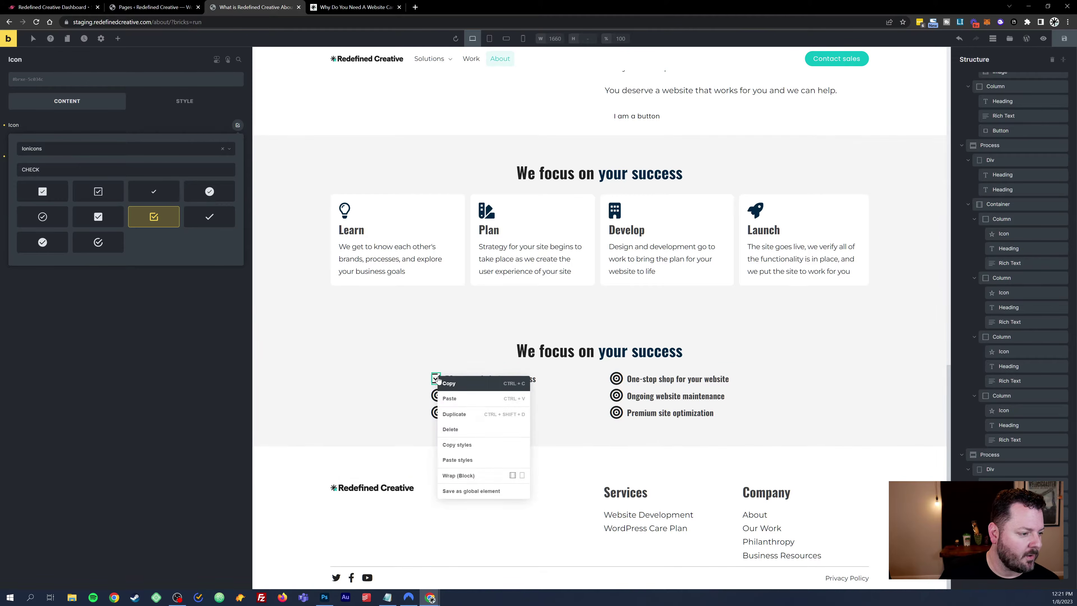
left_click(443, 395)
right_click(437, 397)
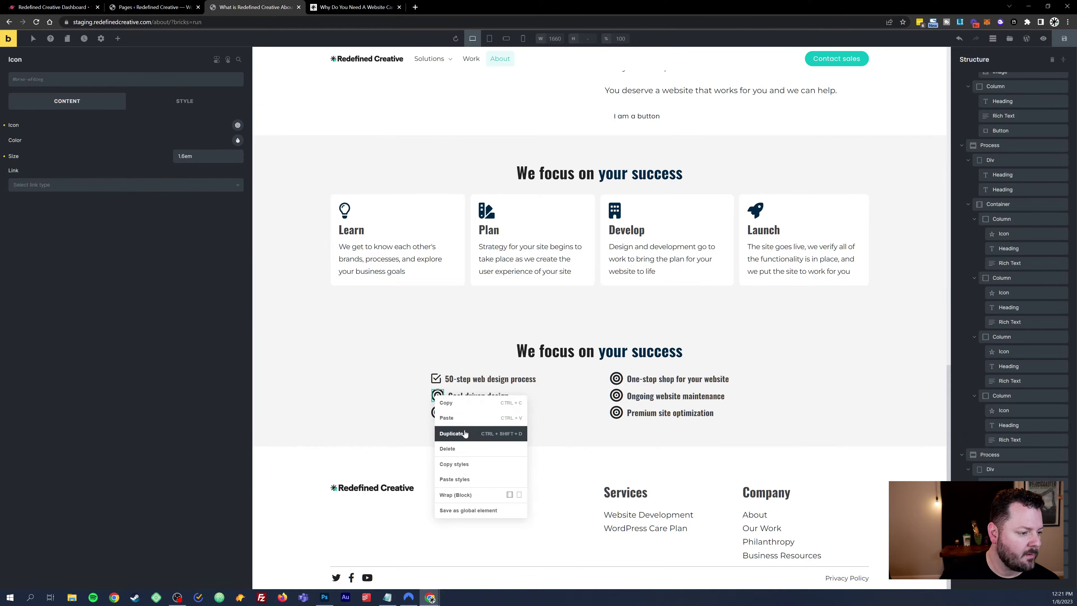
left_click(450, 427)
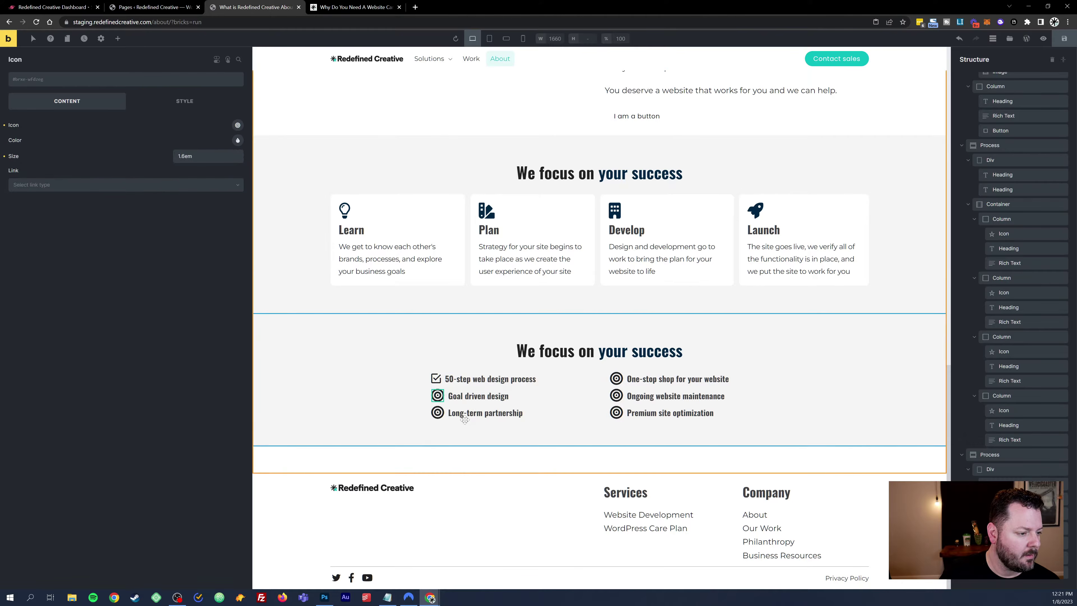
right_click(437, 414)
left_click(450, 442)
Step: Paste the checkbox icon beside all three bullet headings in the second column
right_click(617, 378)
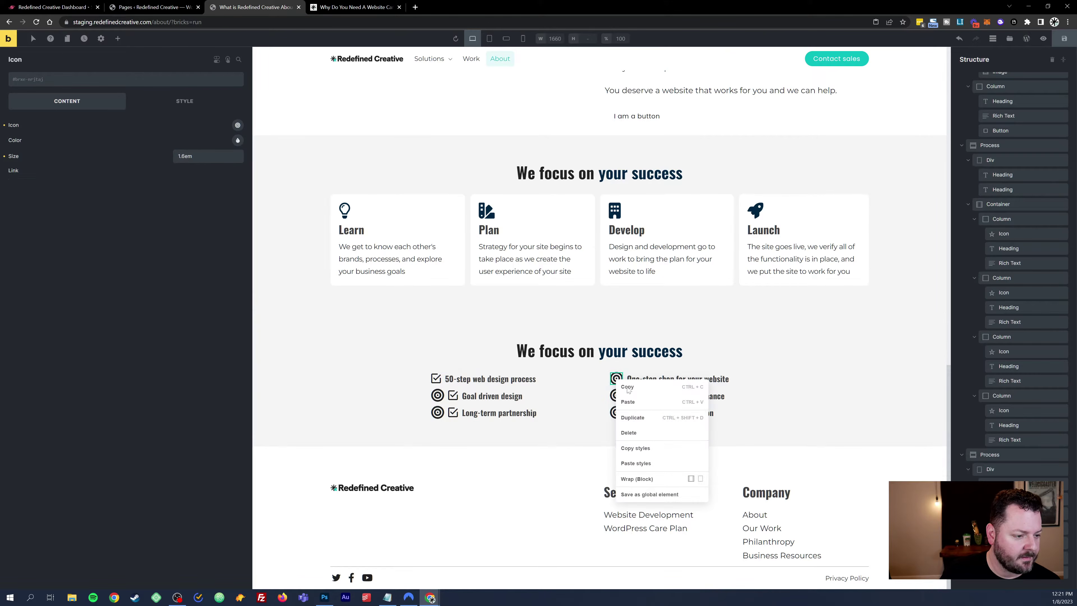
left_click(627, 396)
right_click(617, 396)
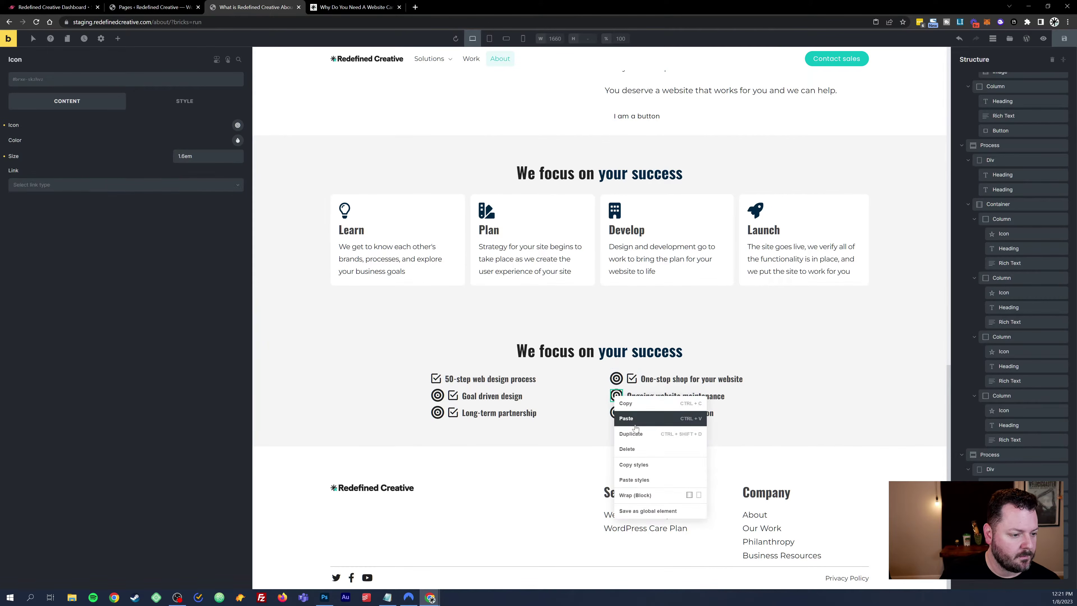
left_click(626, 418)
right_click(617, 414)
left_click(632, 434)
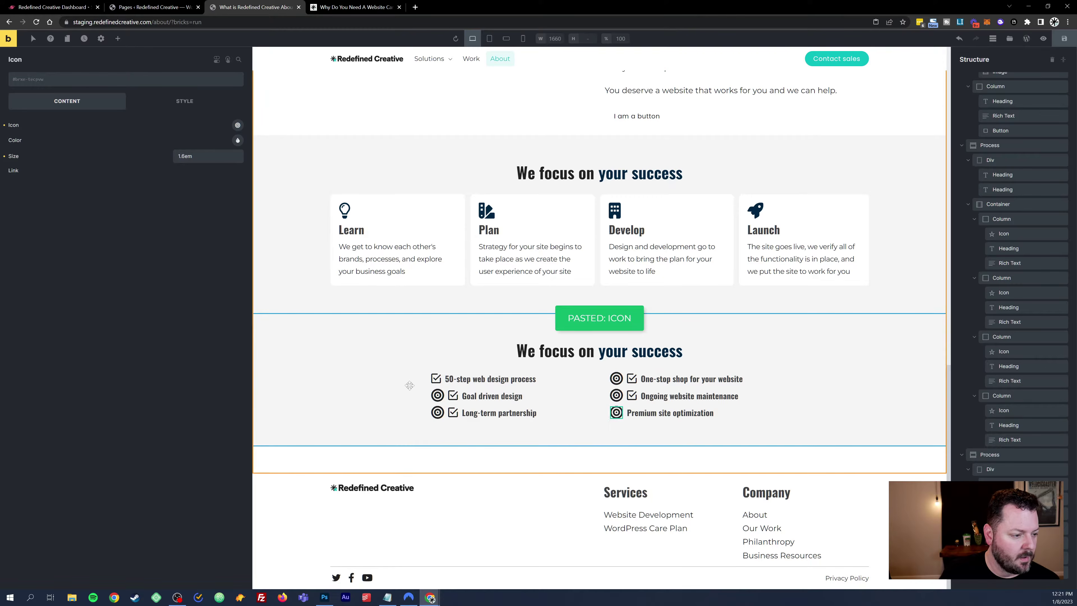
Step: Delete the old target icons beside "Goal driven design" and "Long-term partnership" in the first column
right_click(435, 395)
left_click(467, 435)
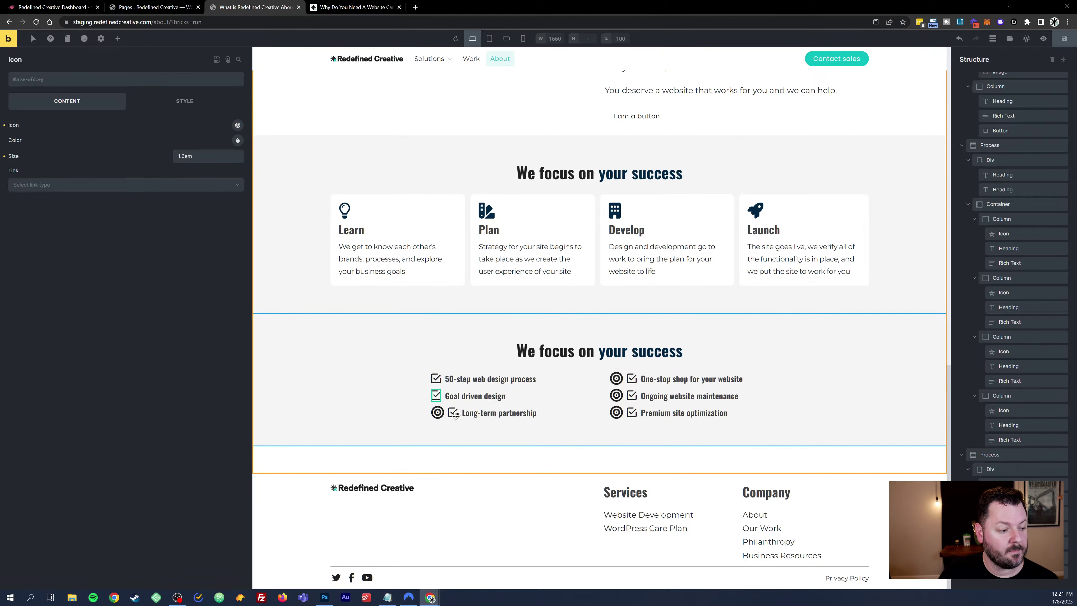
right_click(436, 412)
left_click(475, 470)
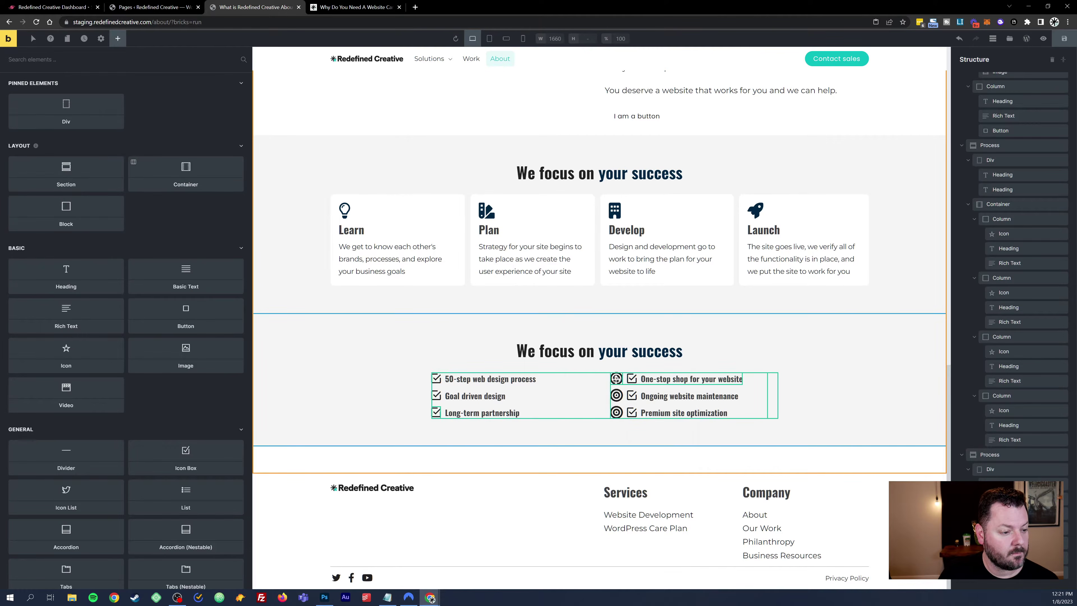
Step: Delete the old target icons from all three bullets in the second column, keeping the checkbox icons
right_click(616, 378)
left_click(629, 433)
right_click(616, 395)
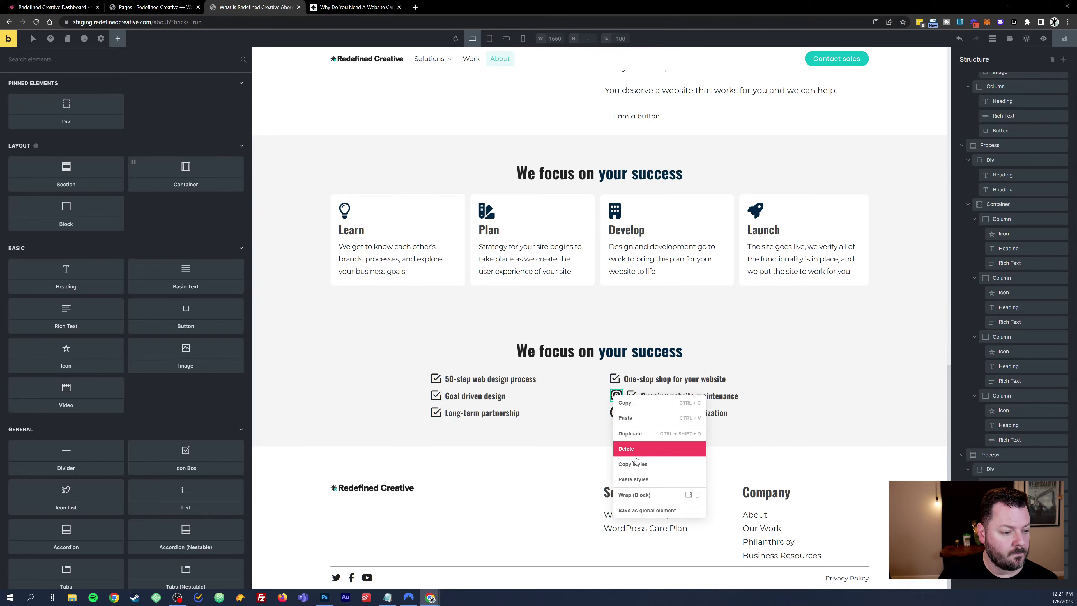
left_click(627, 449)
right_click(616, 414)
left_click(653, 463)
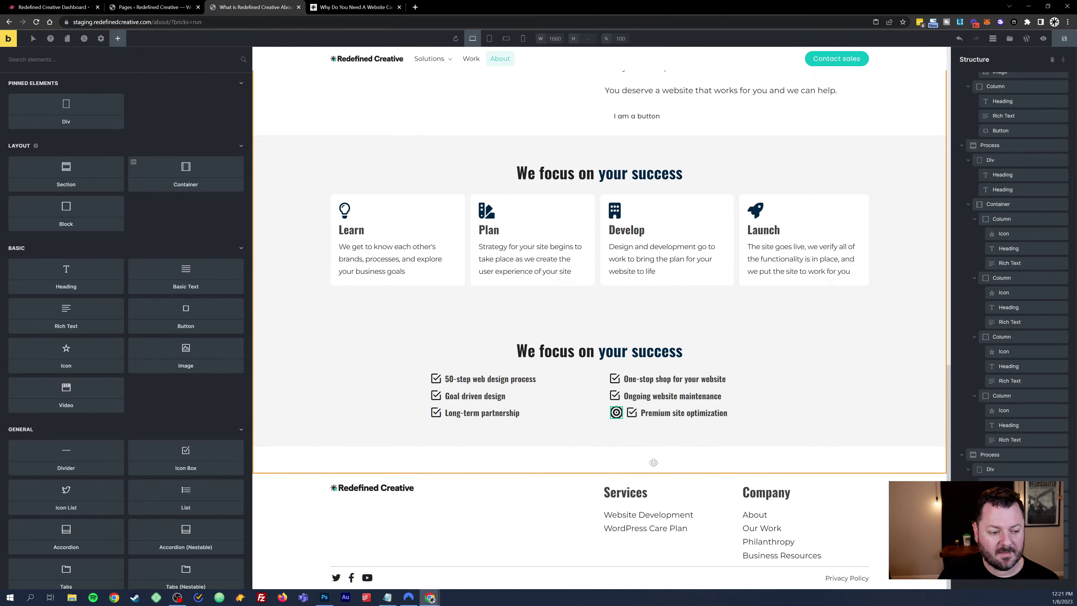
right_click(616, 415)
left_click(634, 463)
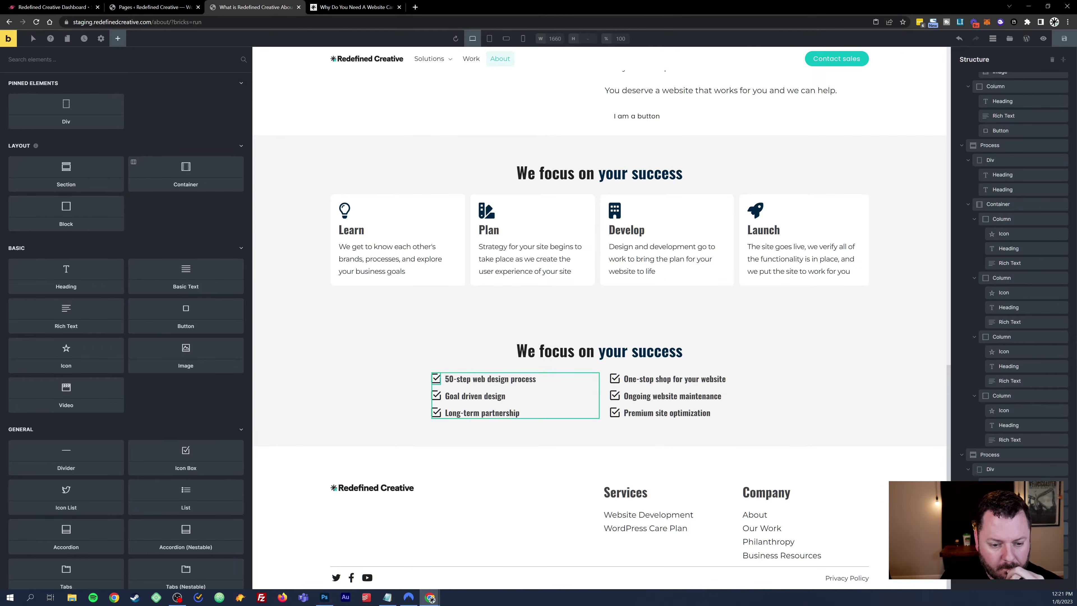
Step: Color the checkbox icon beside "50-step web design process" with the dark navy palette color
left_click(1011, 528)
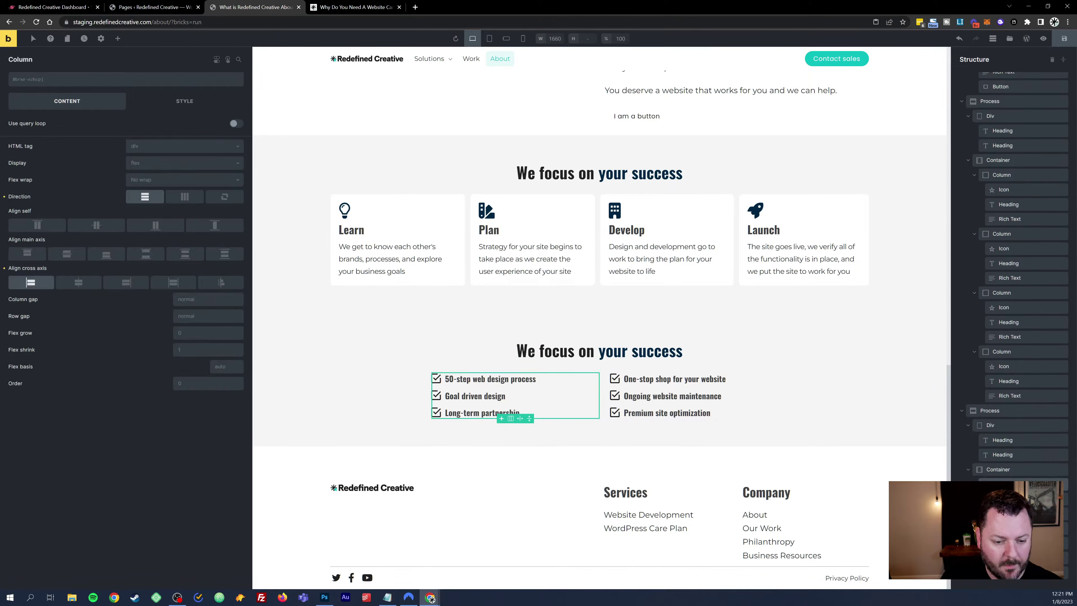
left_click(436, 378)
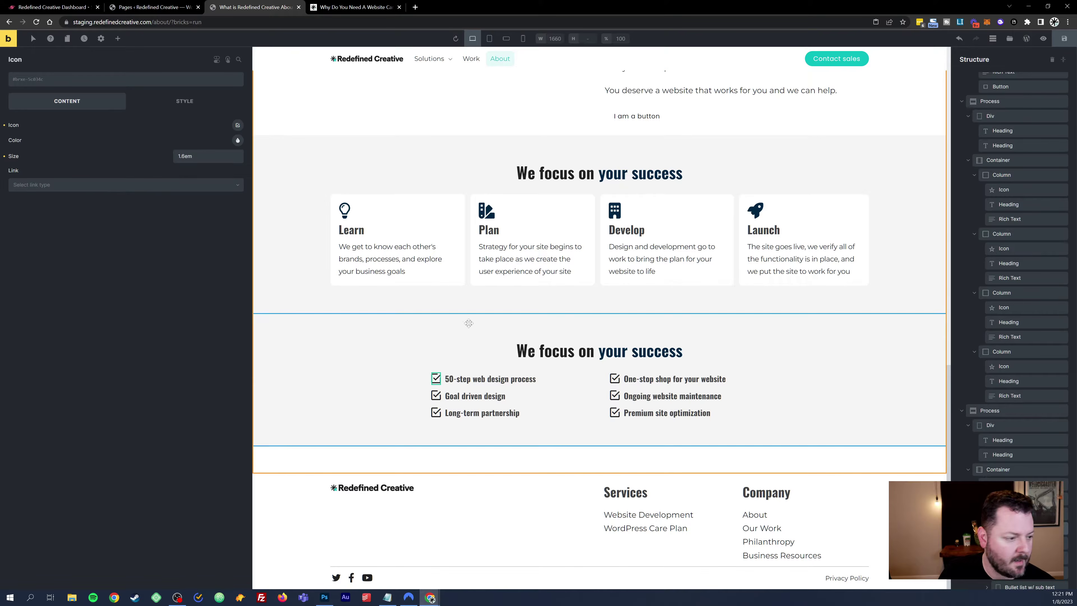
left_click(234, 141)
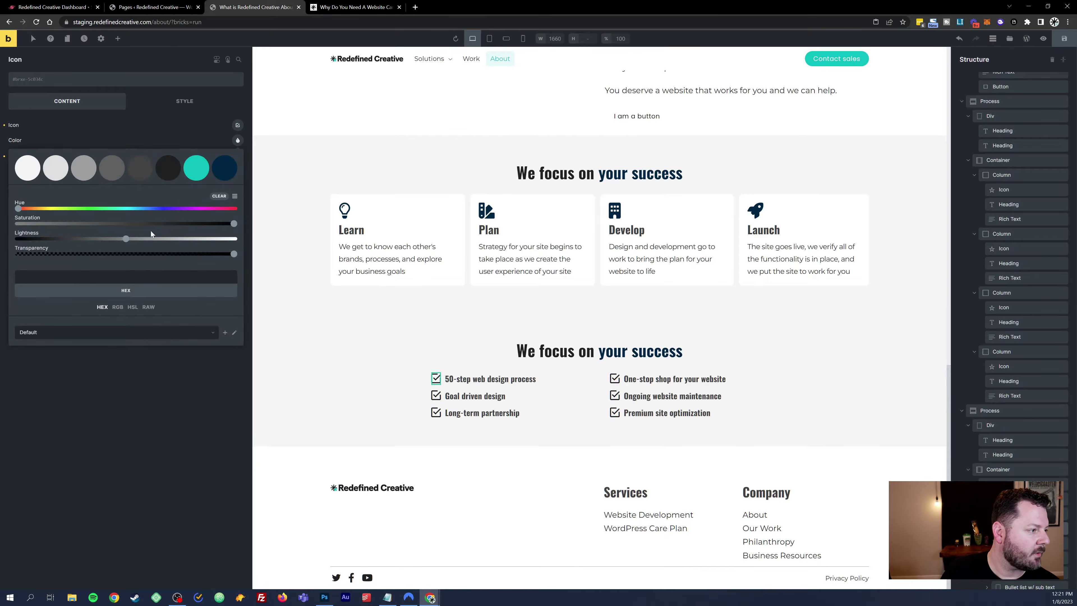
left_click(199, 168)
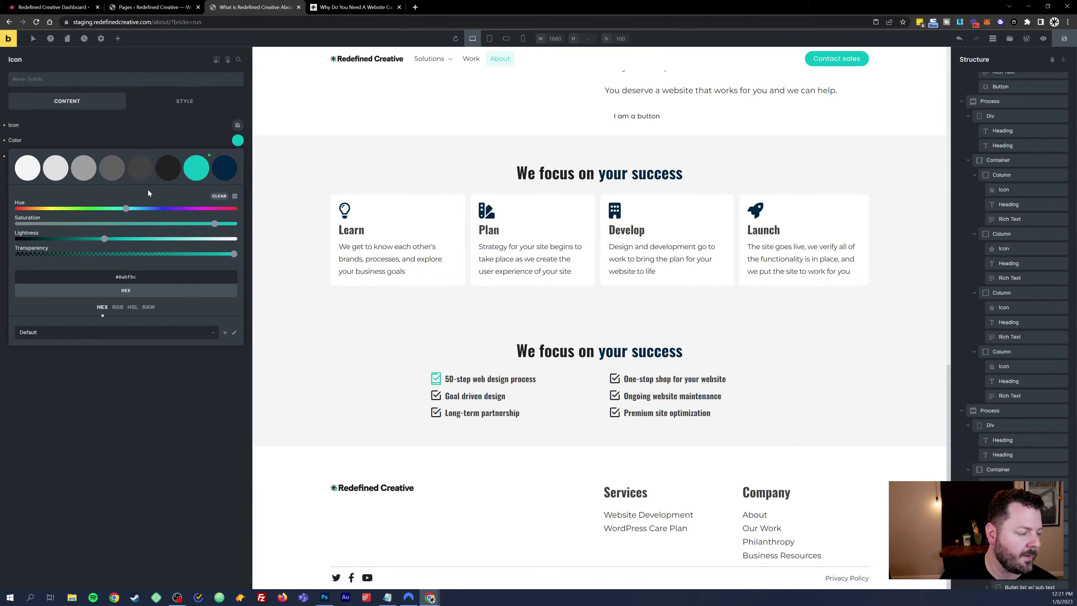
left_click(221, 173)
left_click_drag(130, 208, 89, 209)
left_click_drag(49, 239, 223, 238)
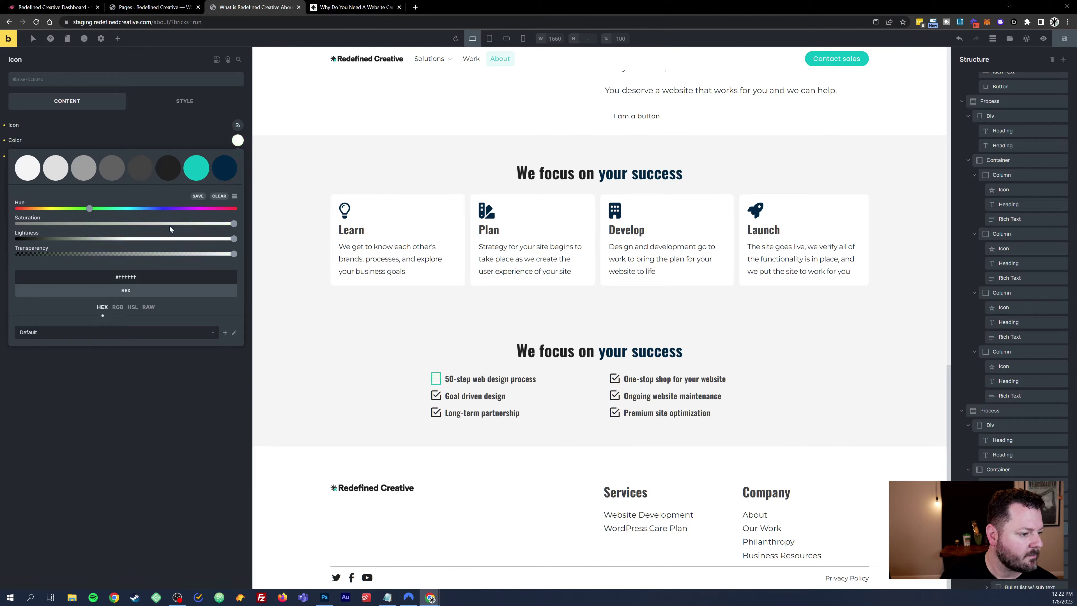
left_click(248, 158)
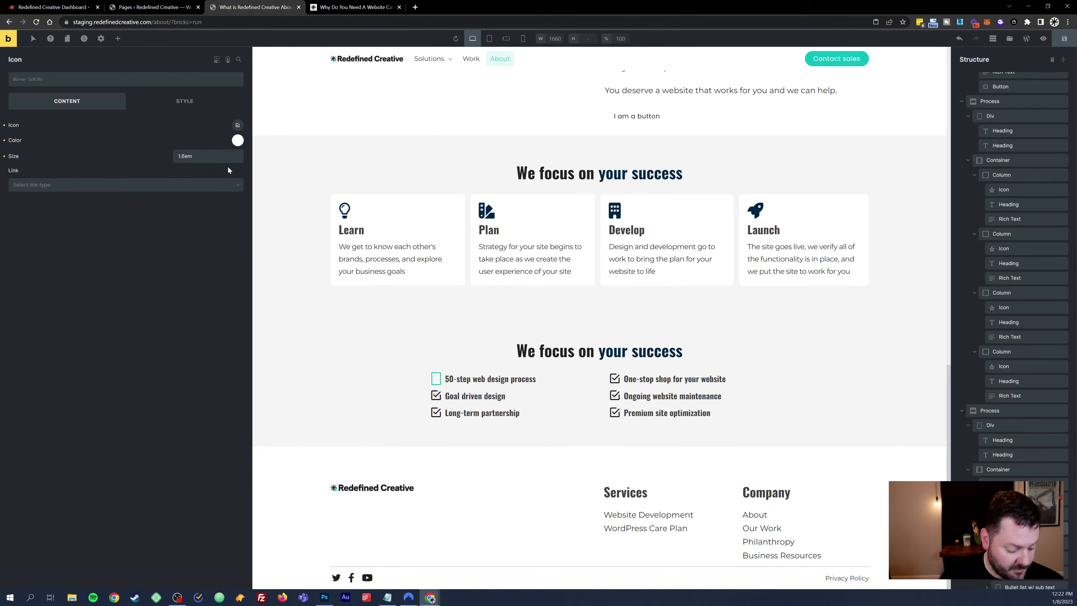
left_click(868, 410)
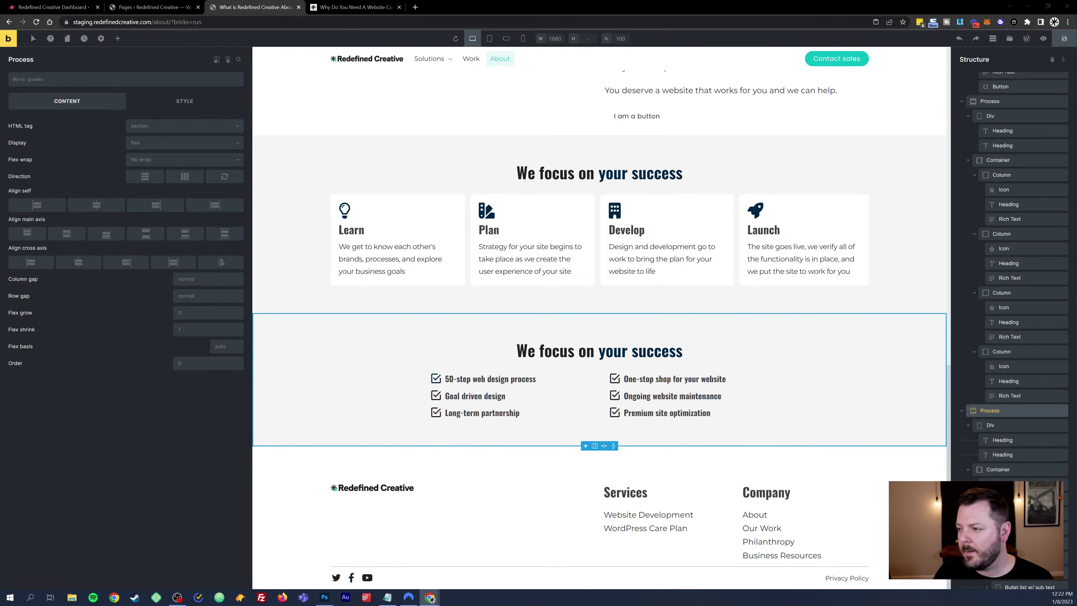
Step: Change the image section's heading between the two process card sections to "Your website should be a tool that works to improve your business."
scroll(428, 333, "up", 5)
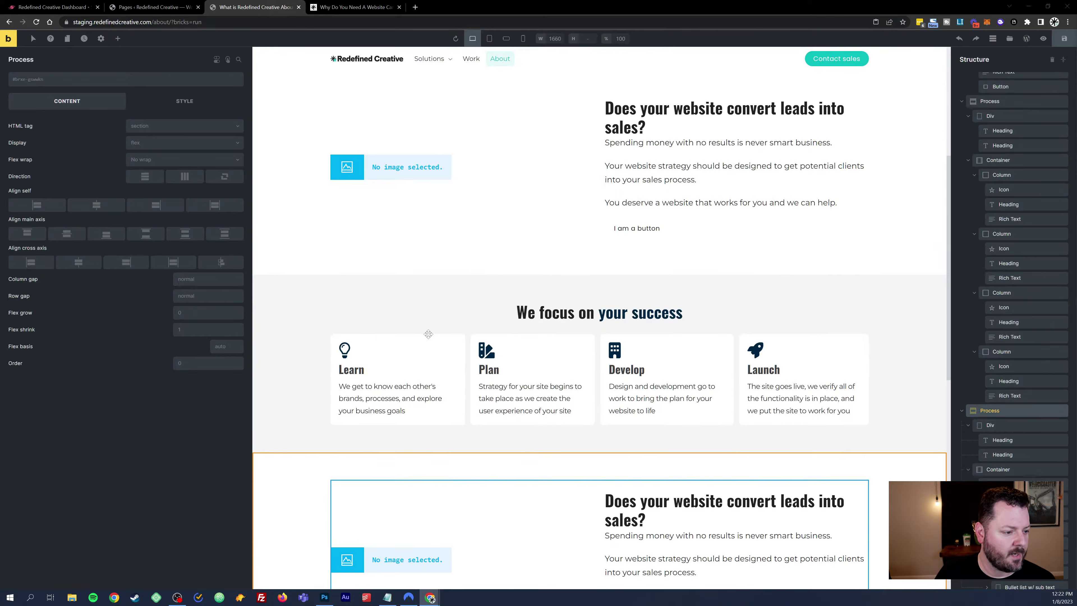
scroll(428, 333, "down", 5)
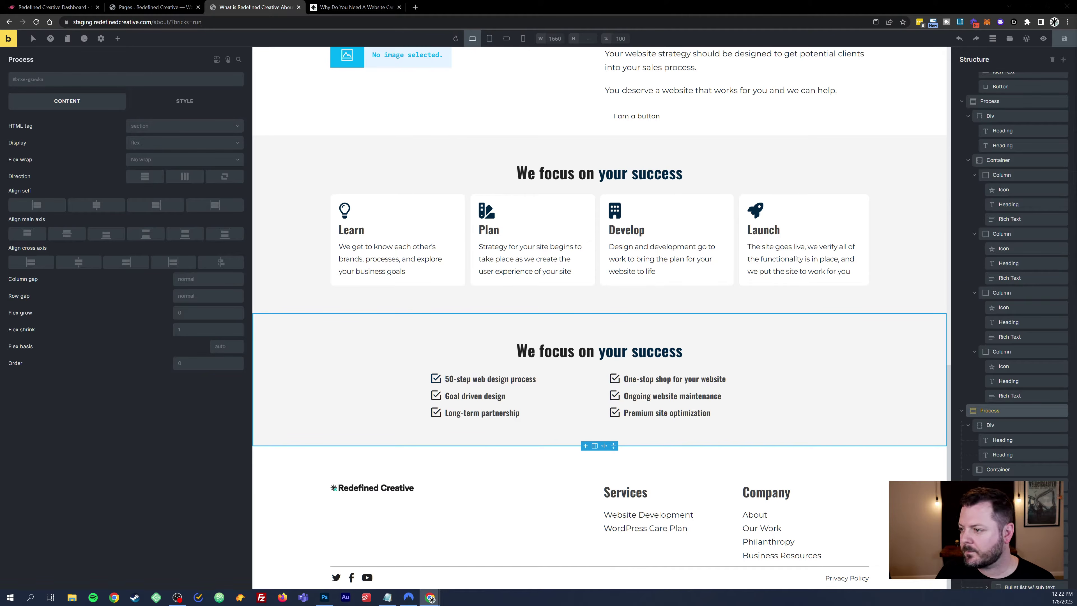
scroll(429, 334, "up", 9)
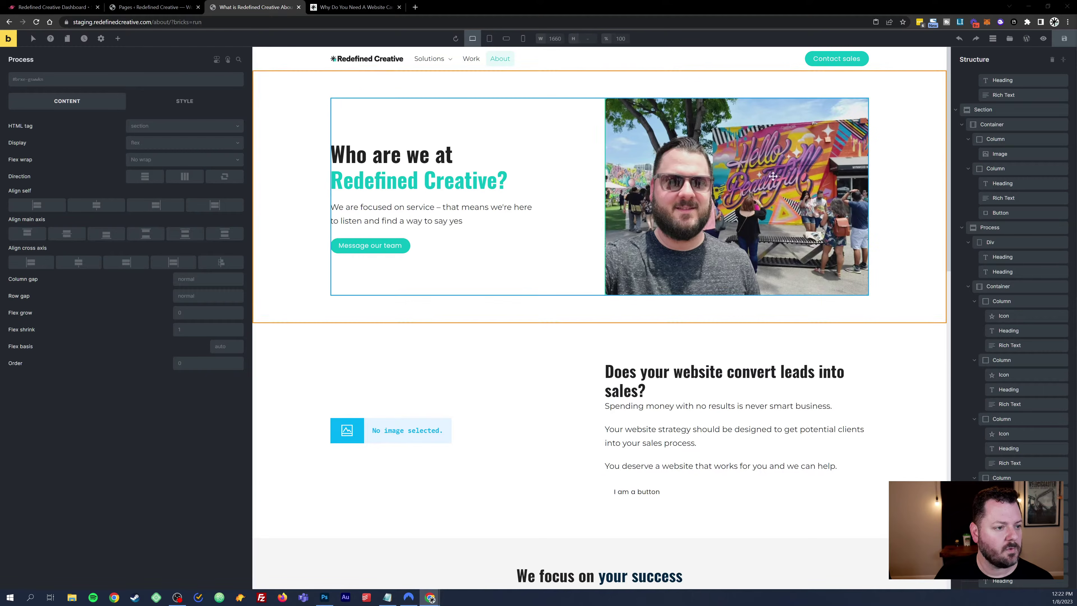
scroll(644, 325, "down", 5)
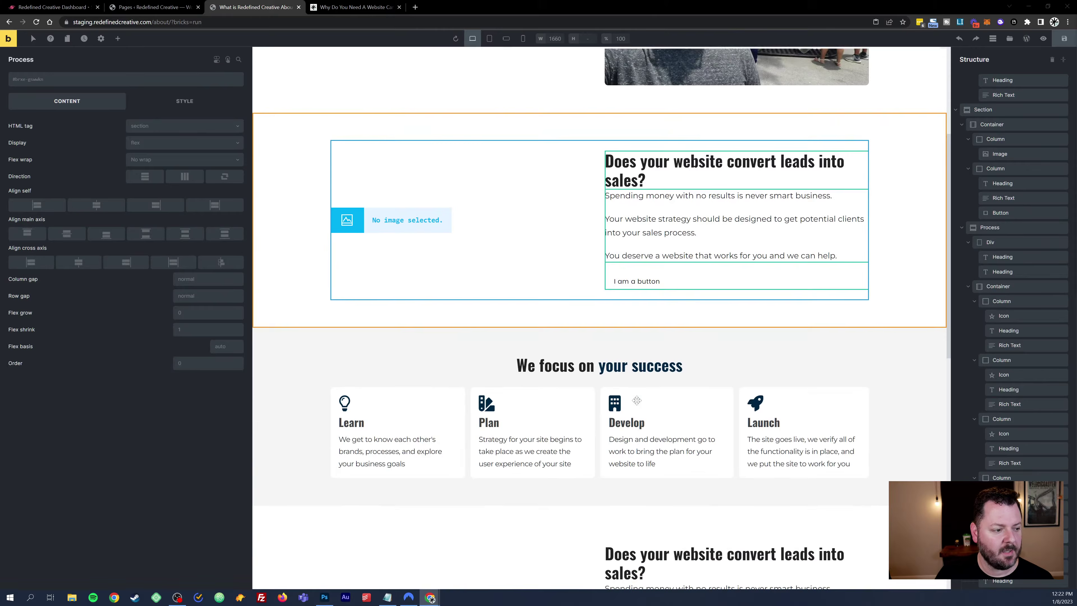
scroll(644, 325, "down", 6)
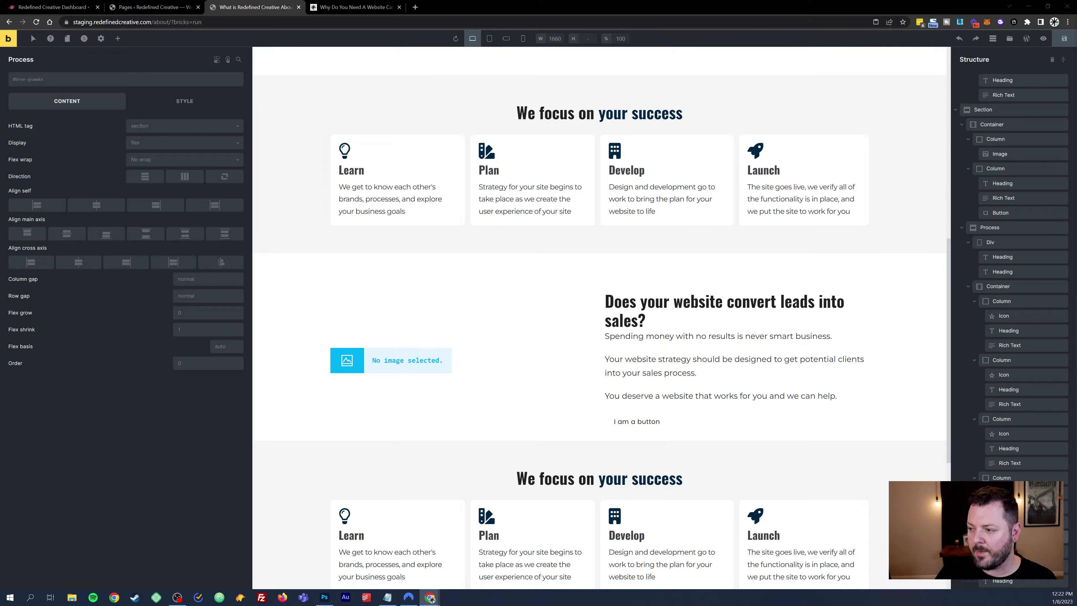
left_click(679, 307)
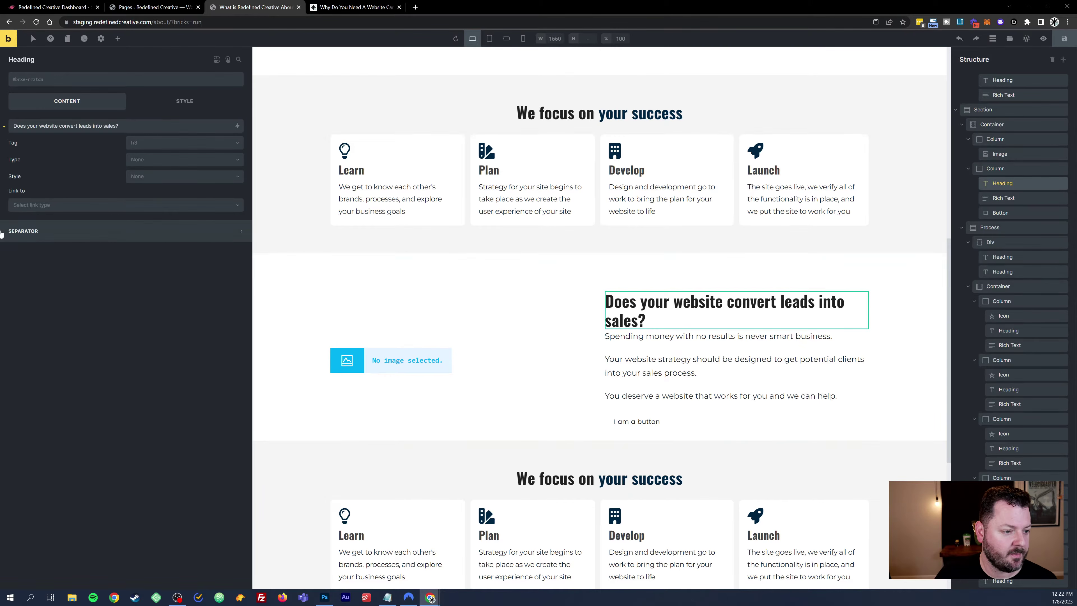
triple_click(69, 123)
type("Your website should be a tool that works to improve your business.")
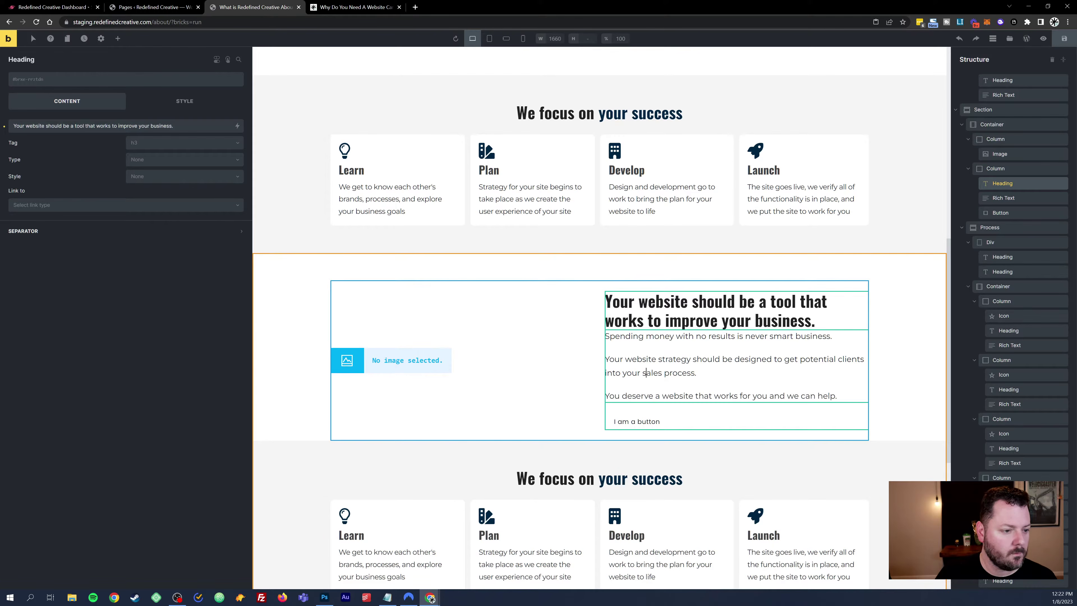
Step: Replace the paragraph below the heading with "When we finish, you'll have a website system designed to convert leads into sales" and delete the button
left_click(645, 373)
left_click_drag(185, 207, 12, 160)
right_click(58, 172)
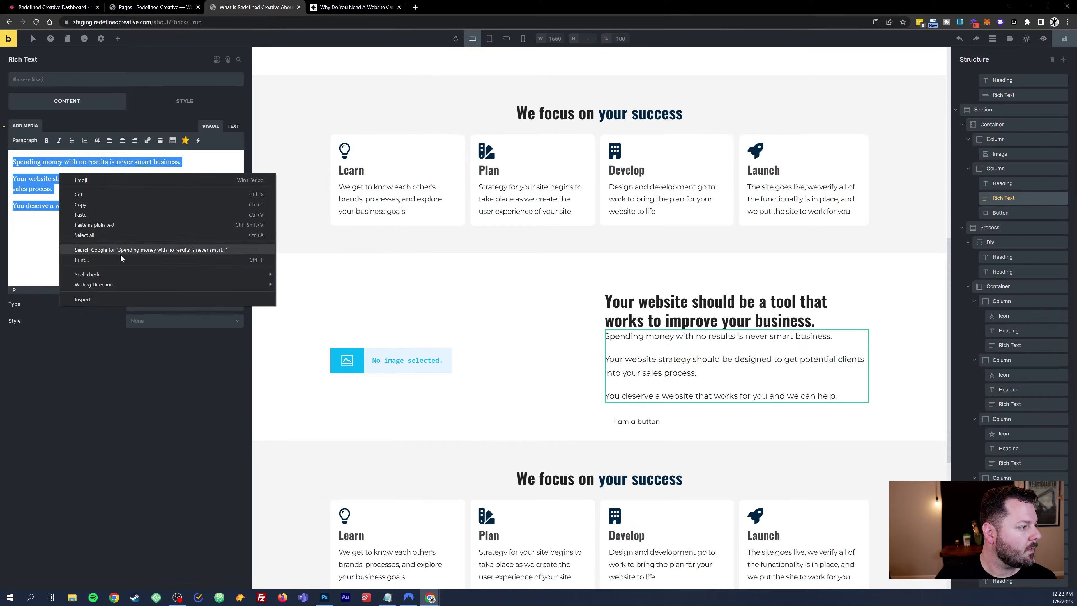
left_click(114, 225)
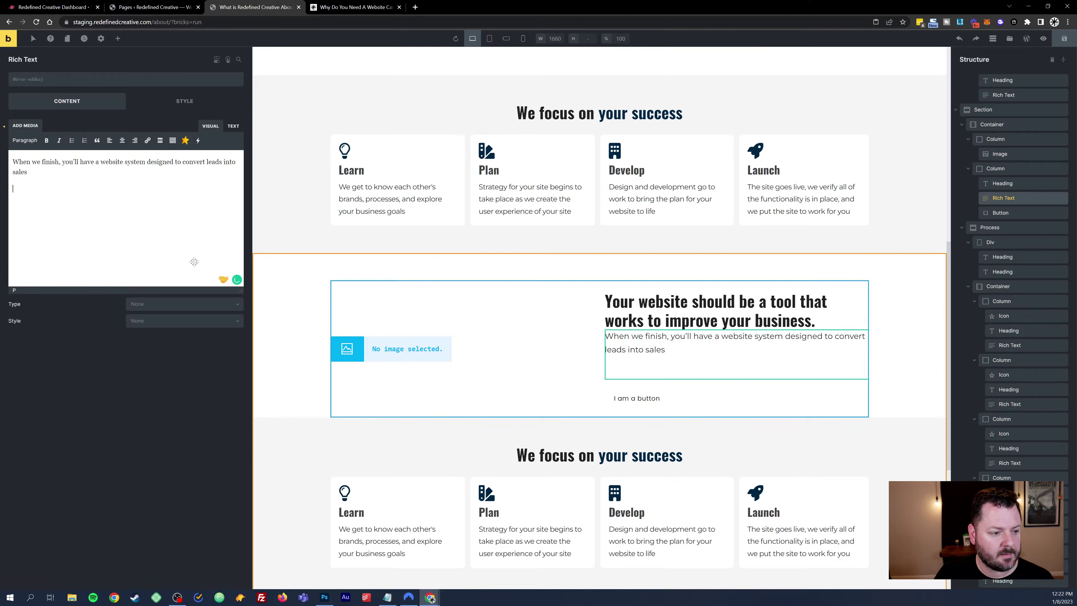
key("BackSpace")
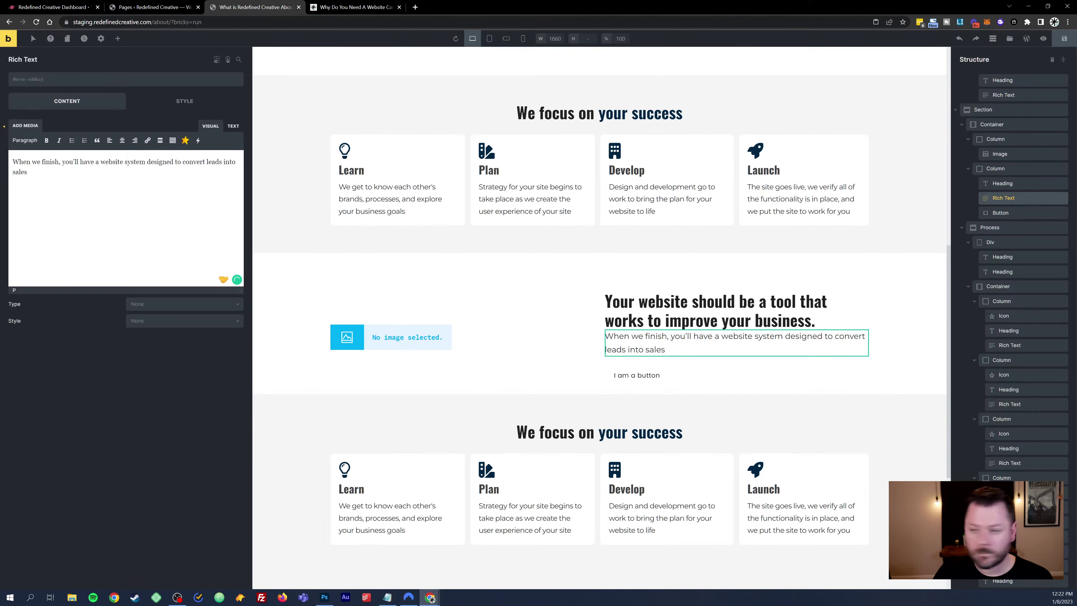
right_click(638, 376)
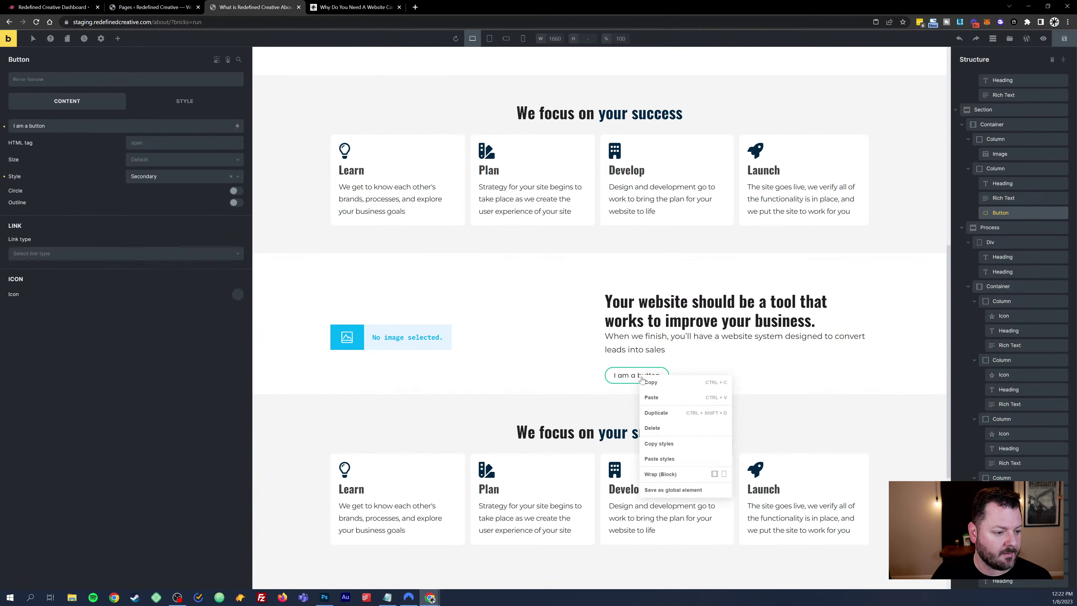
left_click(681, 428)
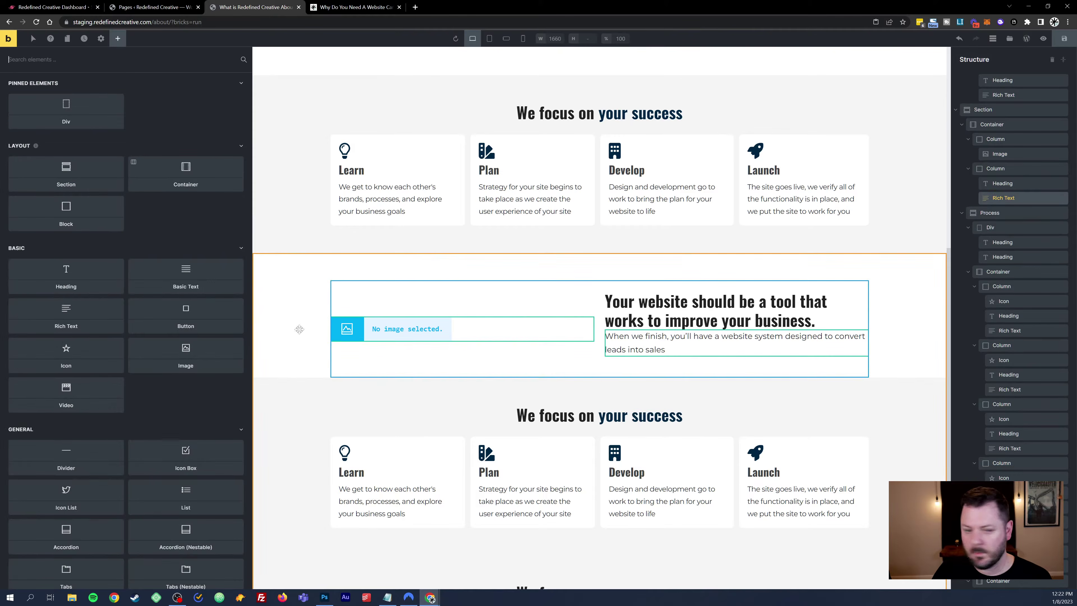
Step: Set the background color of the section containing the checkbox bullet columns to #ffffff
scroll(599, 318, "down", 5)
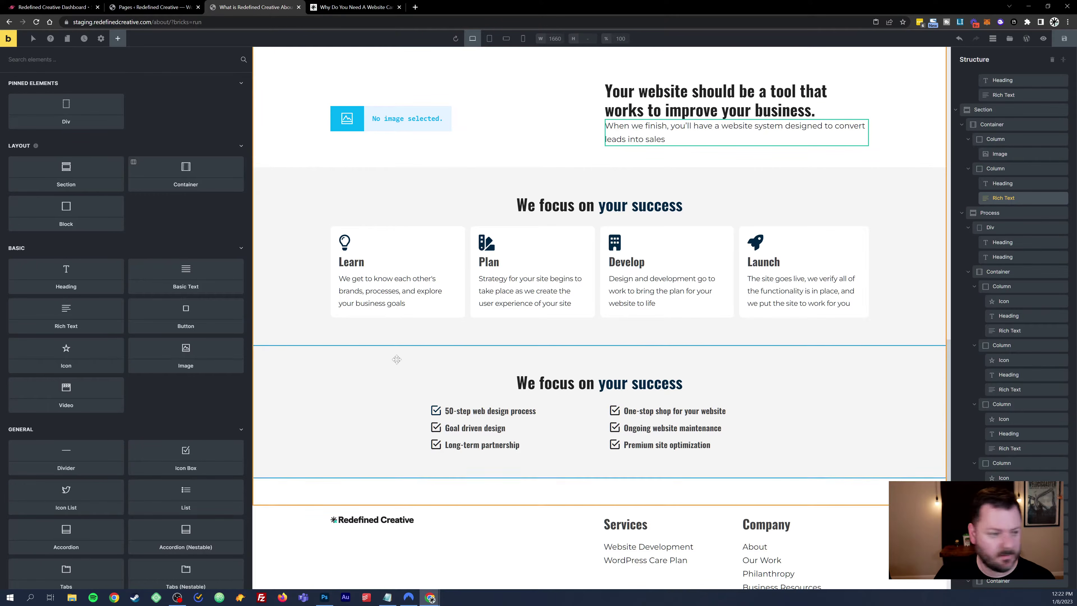
left_click(293, 380)
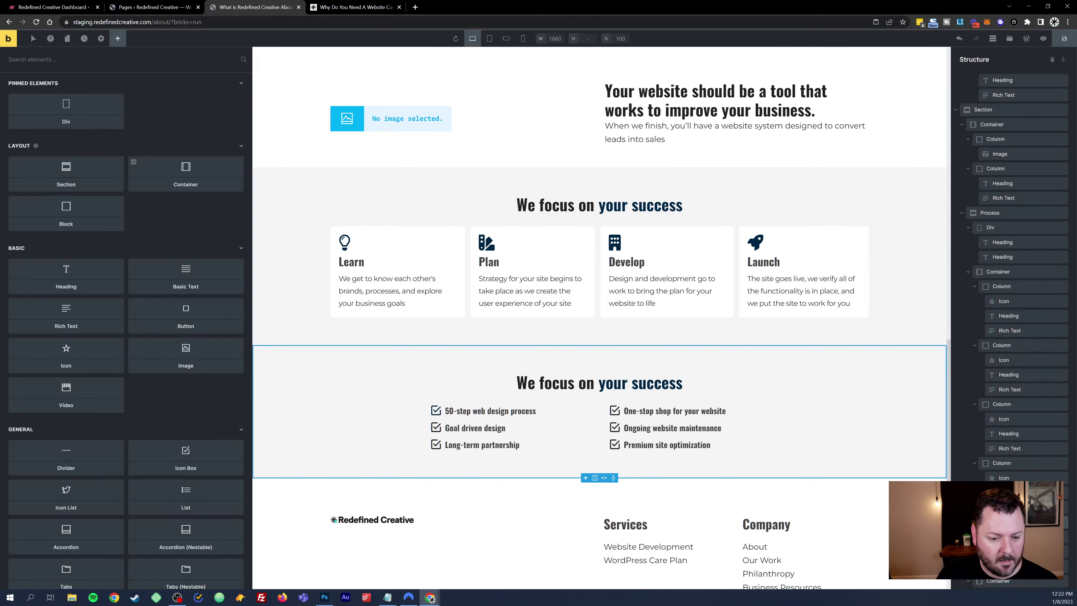
left_click(1005, 522)
left_click(173, 108)
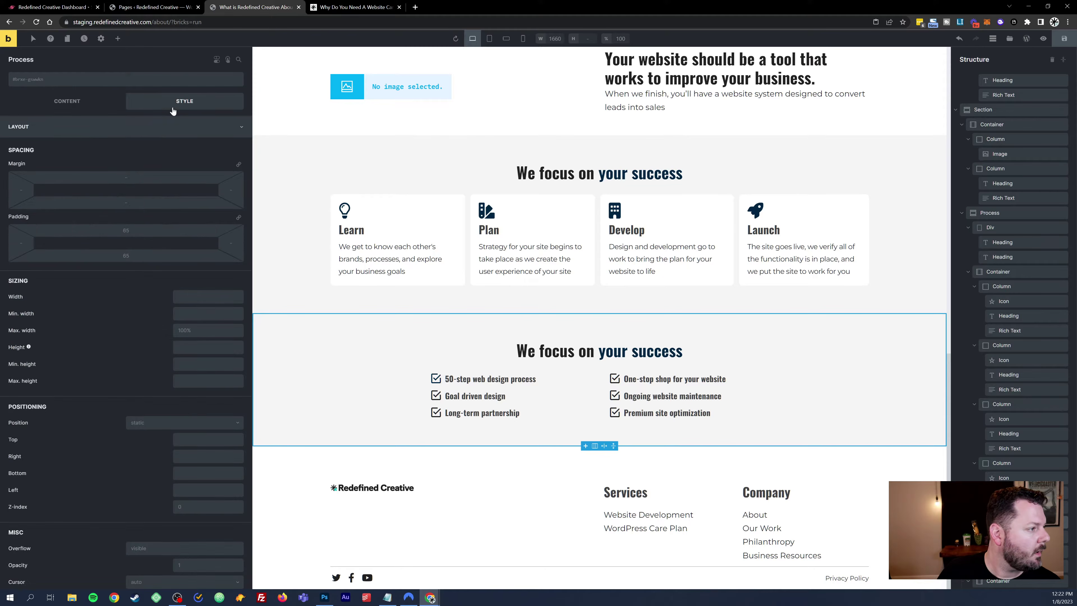
left_click(90, 128)
left_click(50, 172)
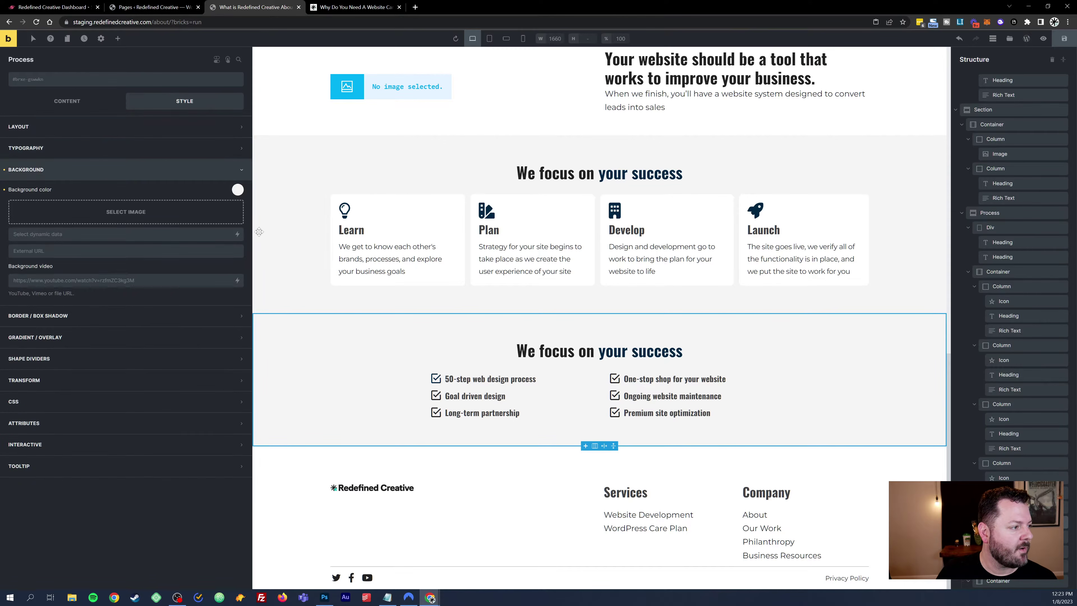
left_click(237, 190)
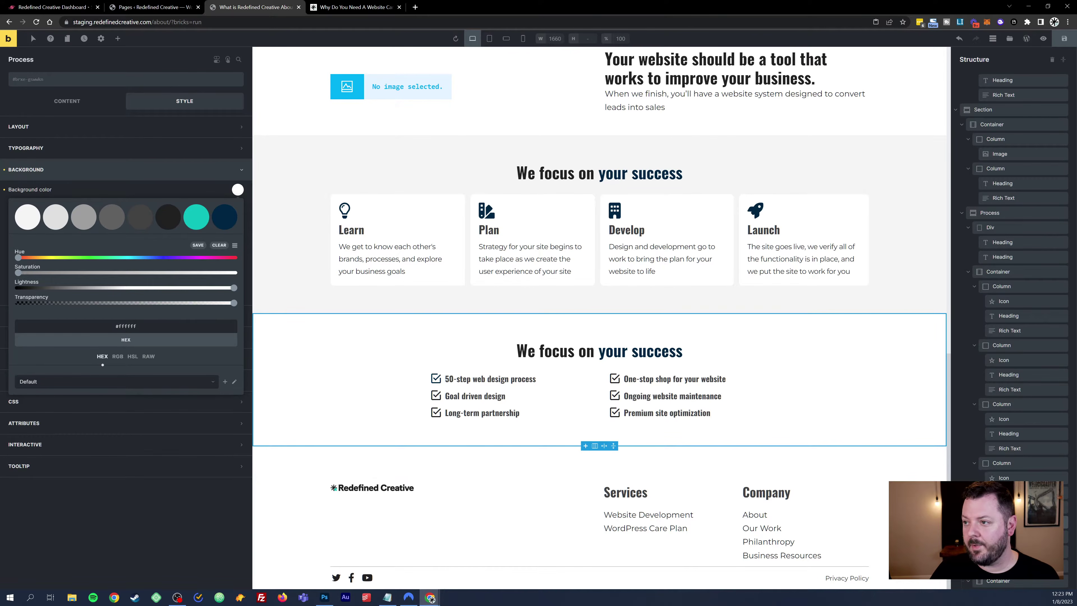
Step: Compare the checkbox bullet section with the "Here's what you'll get..." section on the live About page
left_click_drag(1076, 80, 356, 8)
scroll(382, 245, "up", 1)
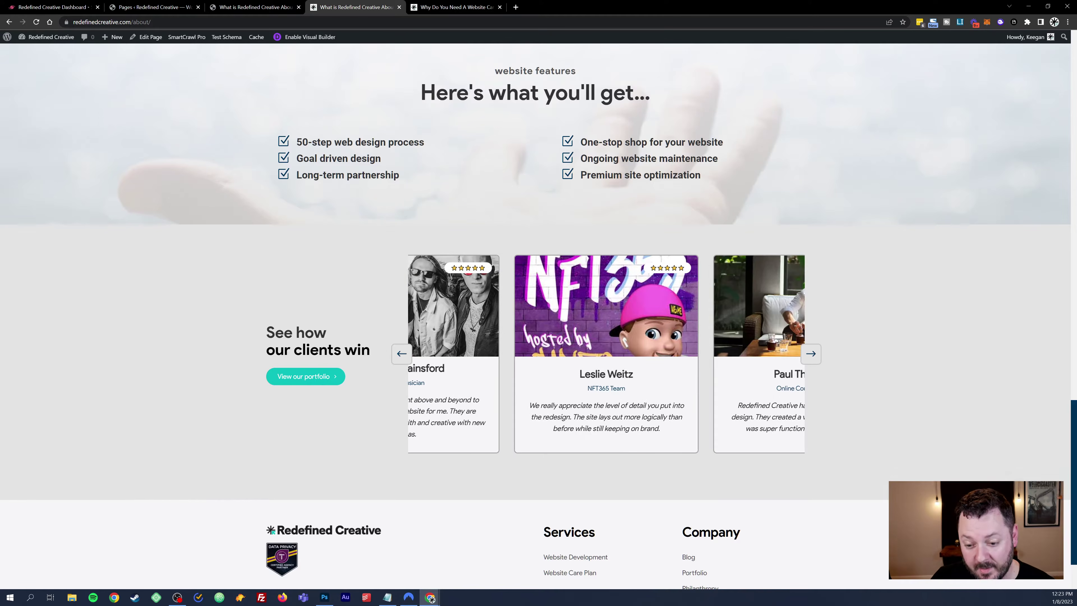
left_click(258, 6)
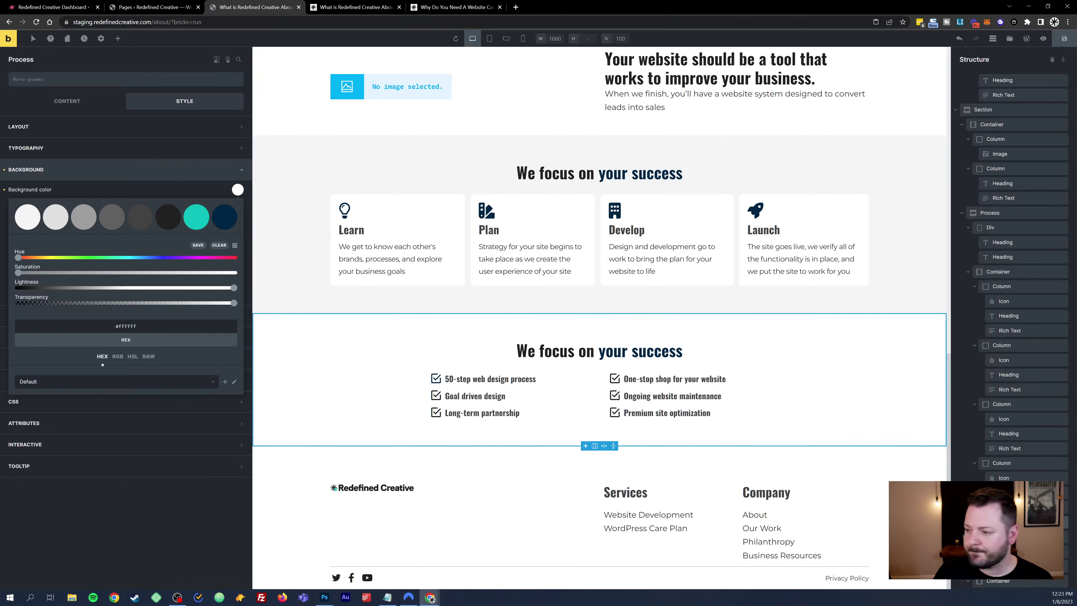
left_click(451, 5)
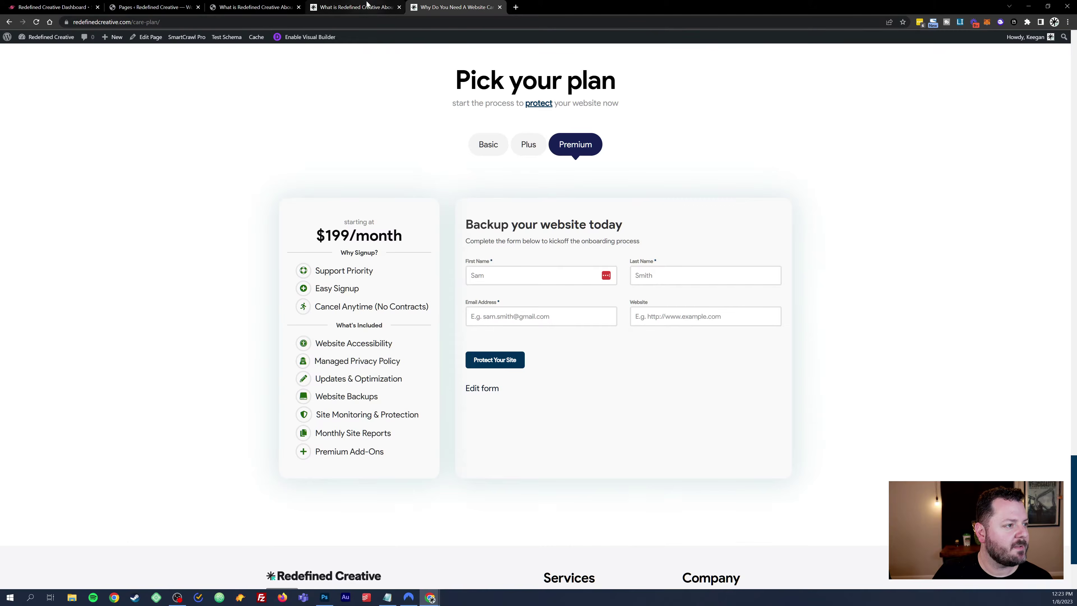
left_click(356, 7)
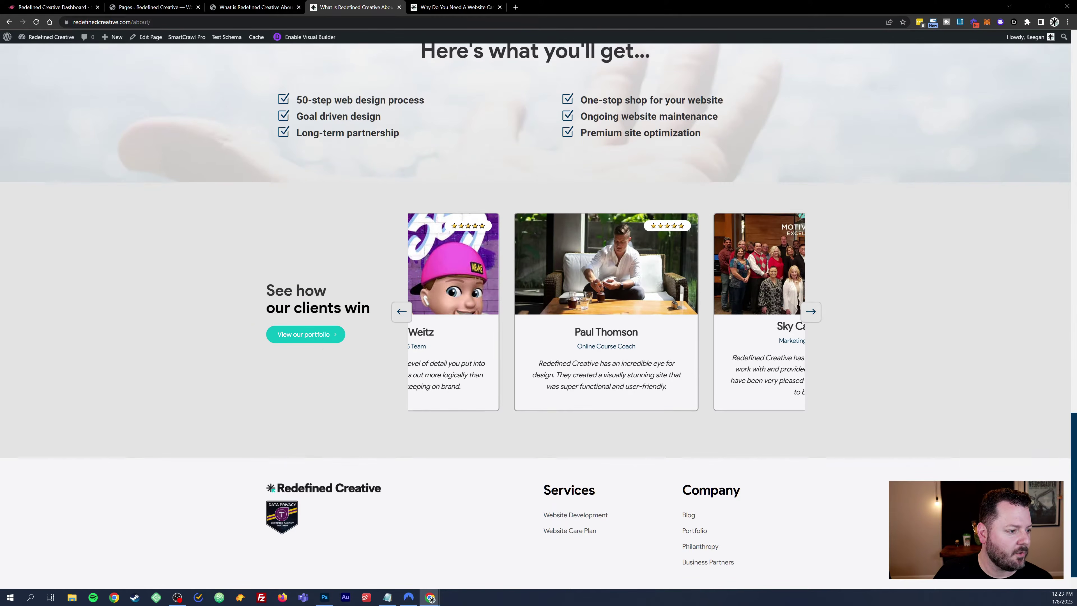
scroll(321, 215, "up", 5)
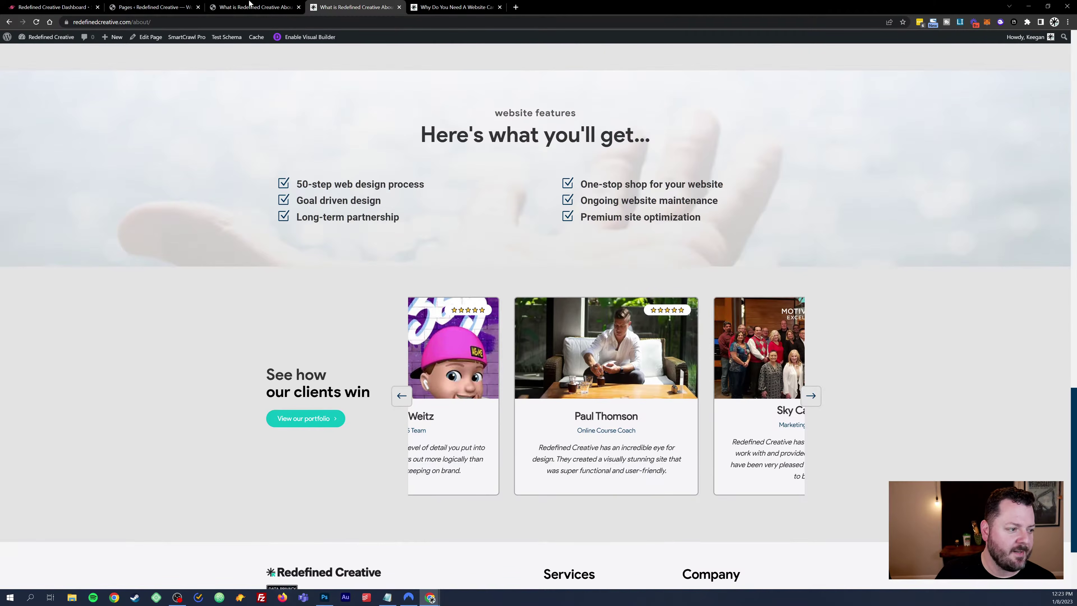
left_click(258, 7)
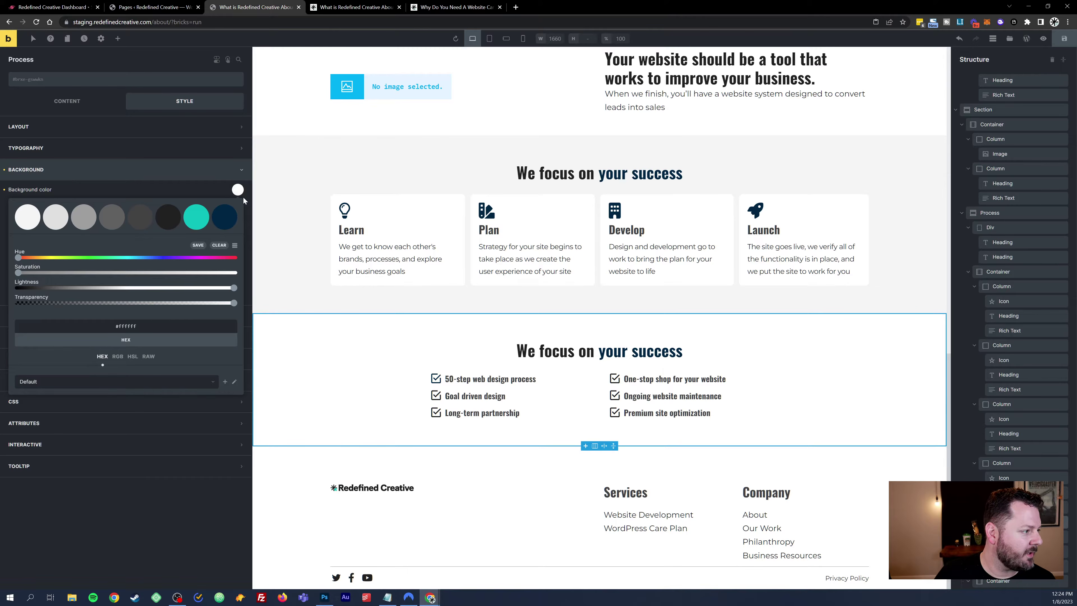
Step: Set the checkbox bullet section's background image to Is-your-WordPress-website-working-against-you-Redefined-Creative.jpg from the media library
left_click(238, 190)
left_click(139, 213)
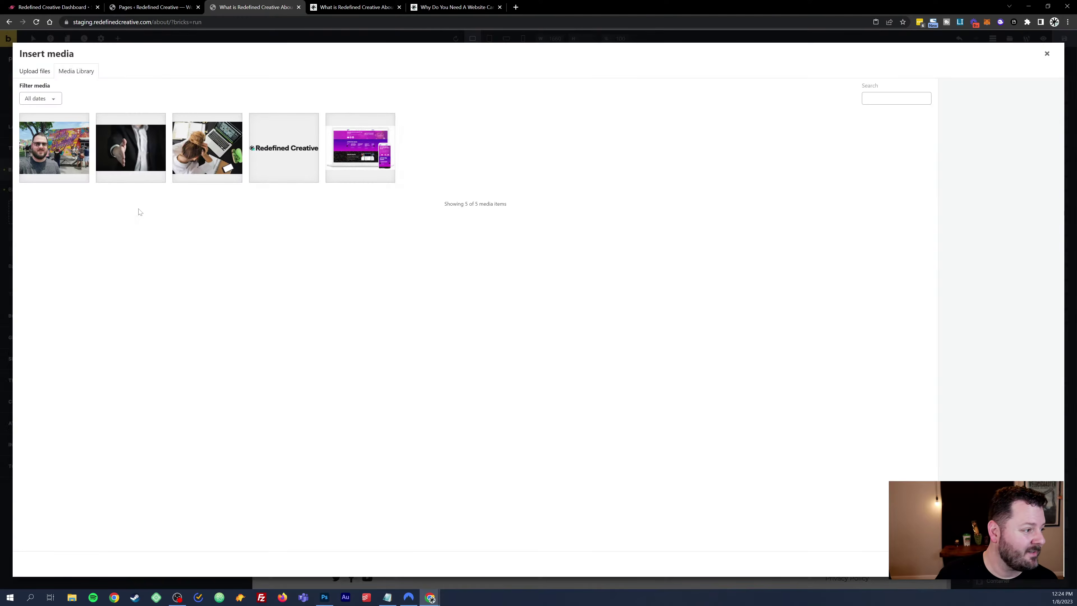
left_click(131, 149)
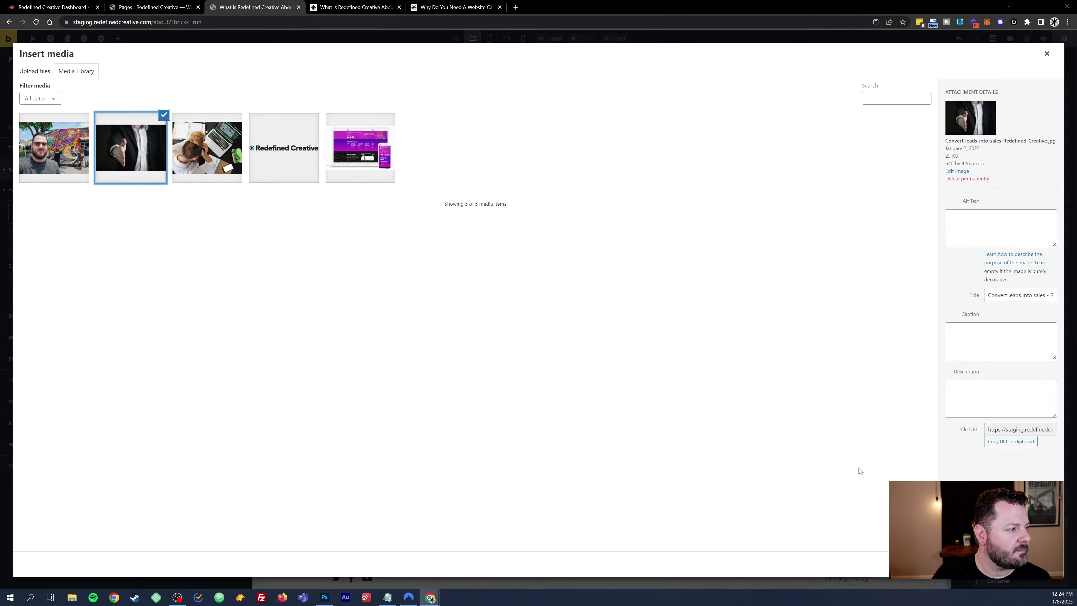
left_click(53, 145)
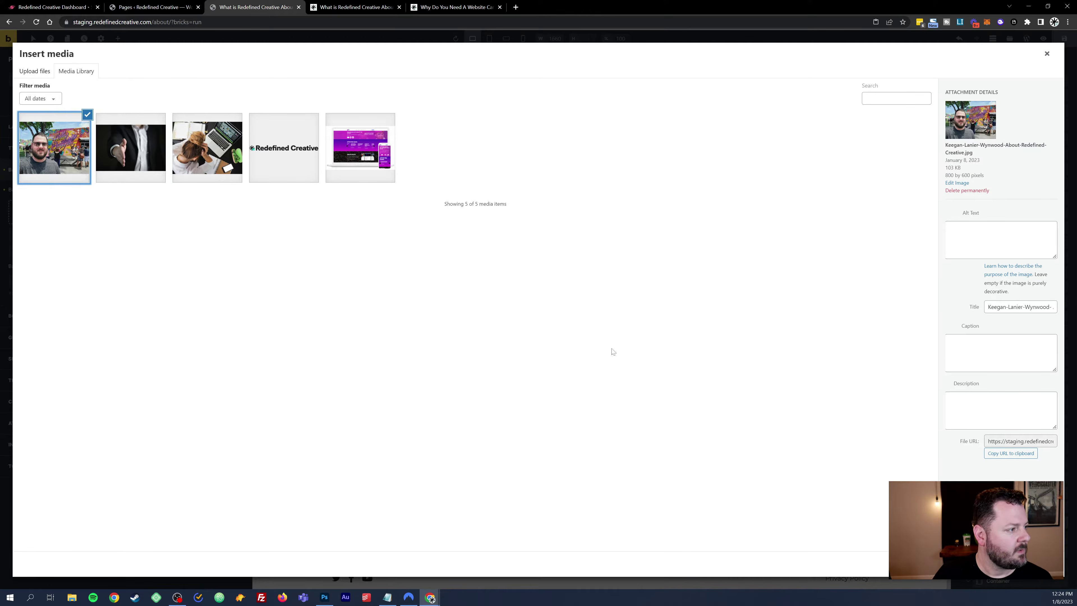
left_click(228, 152)
left_click(1044, 564)
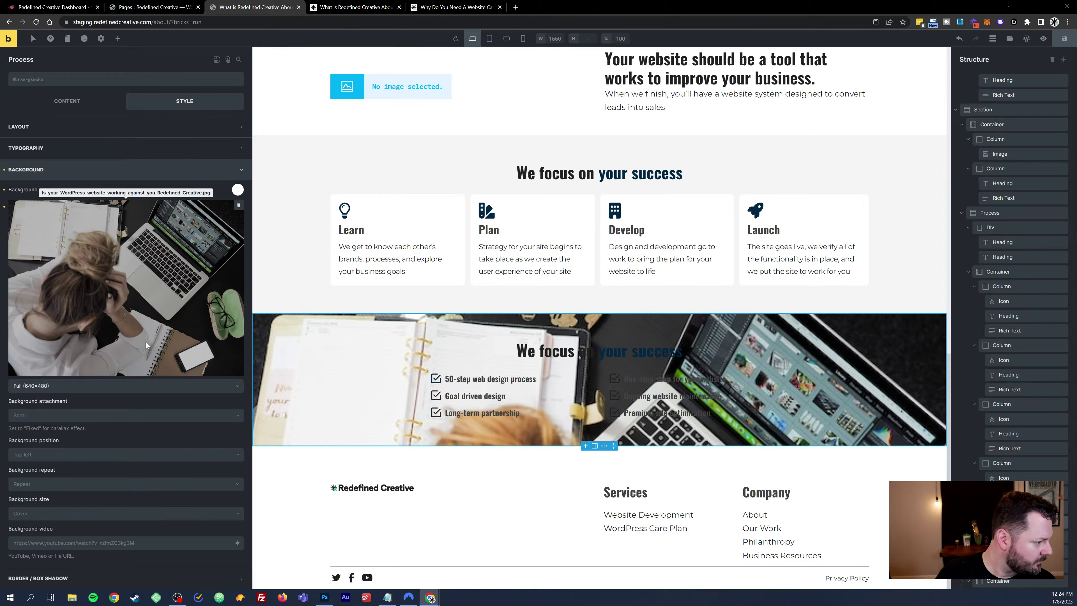
scroll(146, 342, "down", 4)
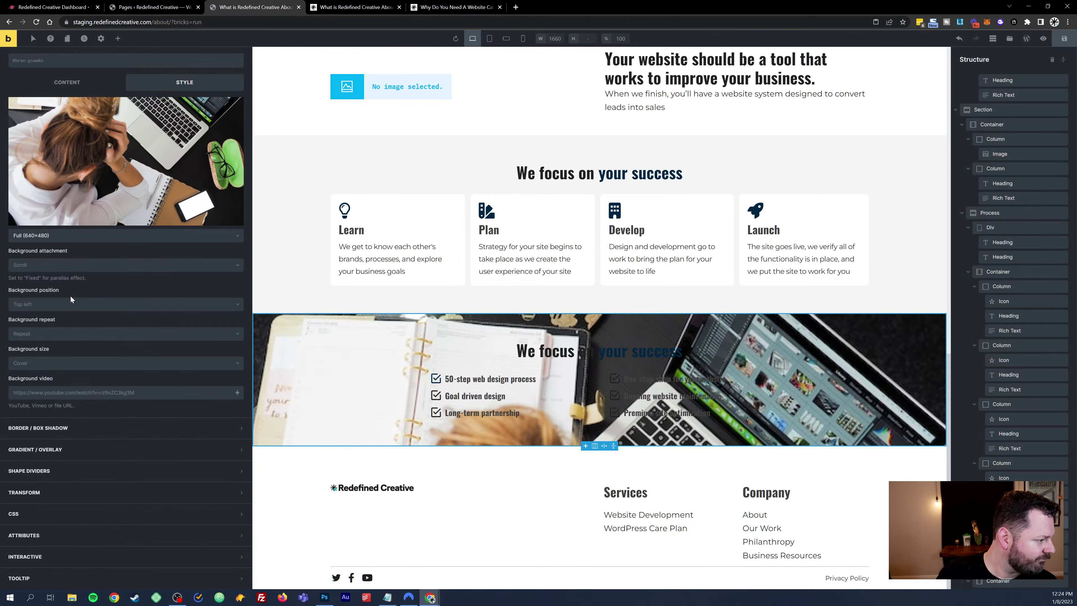
scroll(233, 284, "up", 4)
left_click(238, 189)
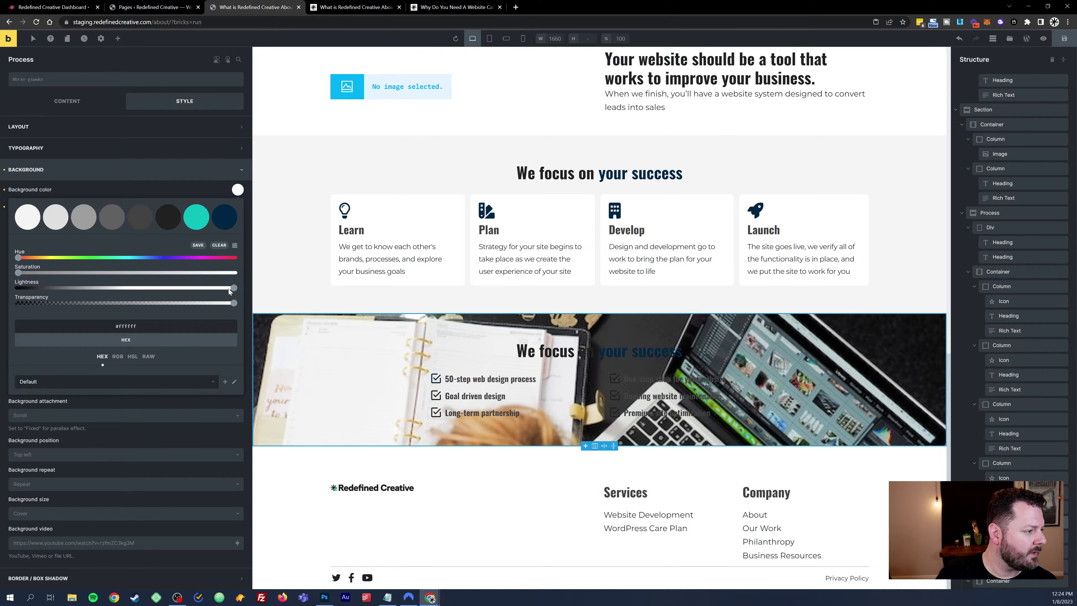
left_click(204, 187)
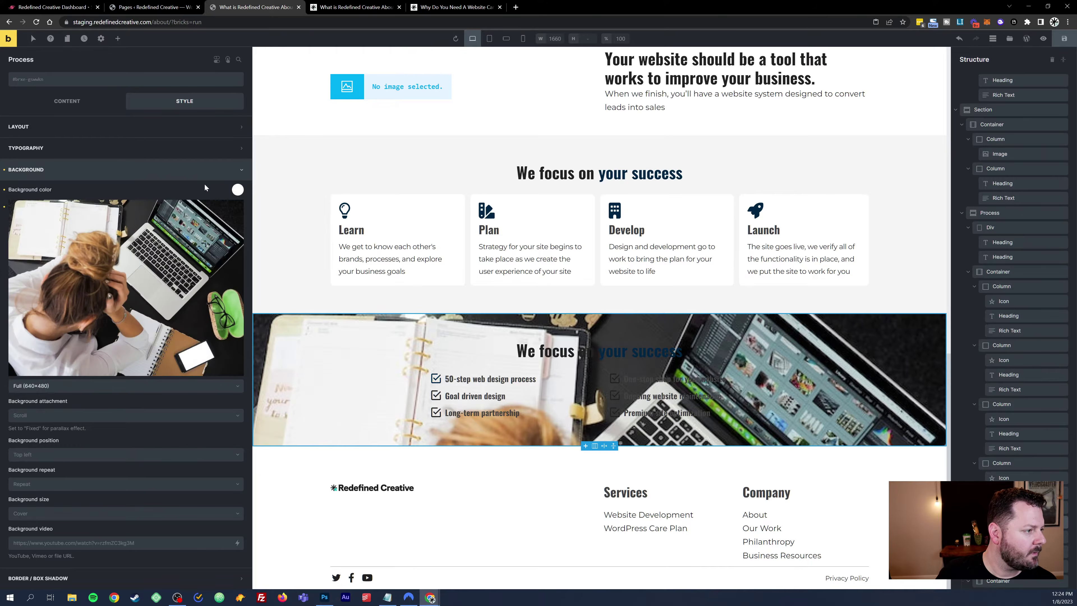
Step: Add a #212121 gradient color over the checkbox section's background image and experiment with its transparency
scroll(178, 322, "down", 4)
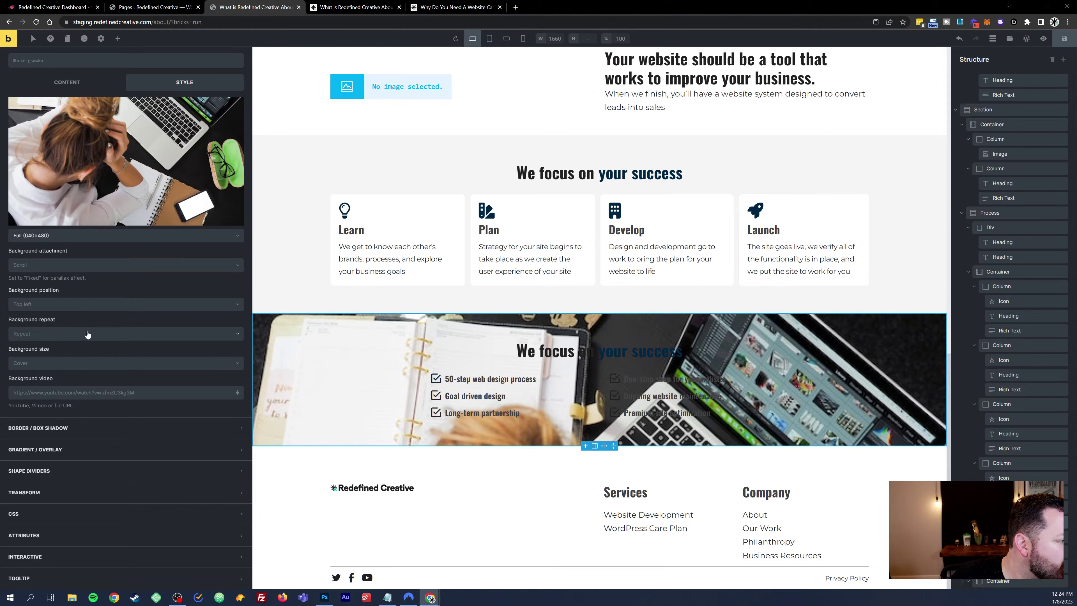
left_click(140, 448)
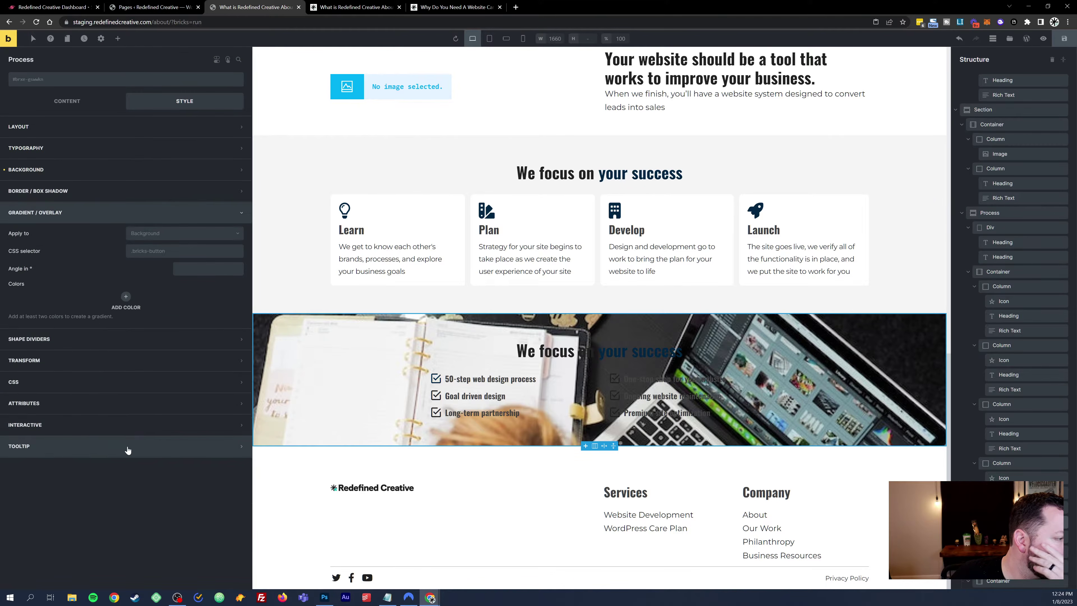
left_click(126, 296)
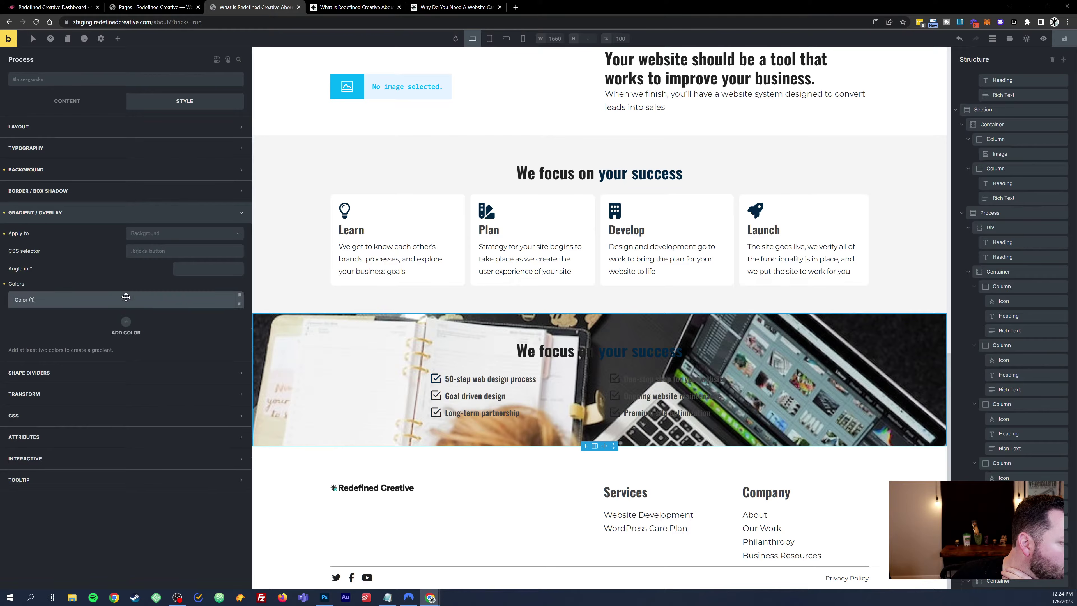
left_click(126, 297)
left_click(230, 318)
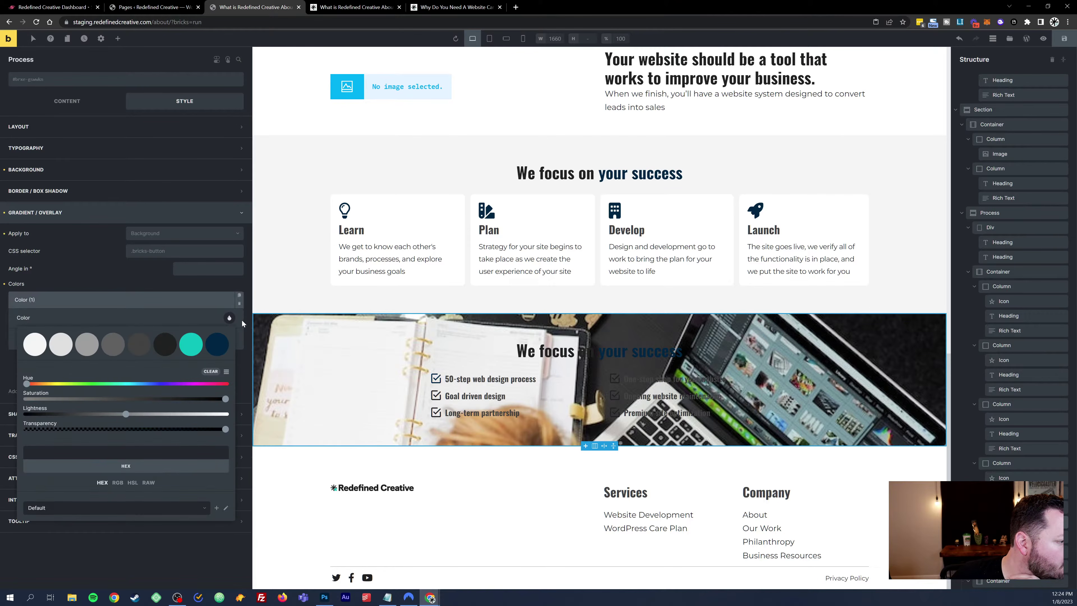
left_click(164, 348)
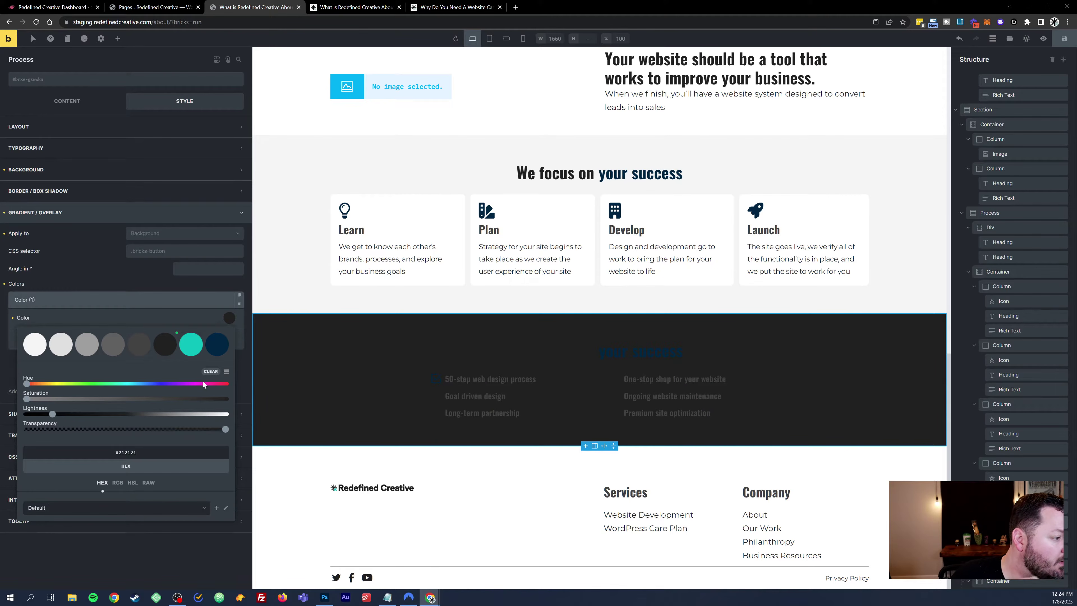
mouse_move(225, 430)
left_mouse_down()
mouse_move(63, 441)
mouse_move(2, 459)
mouse_move(229, 427)
left_mouse_up()
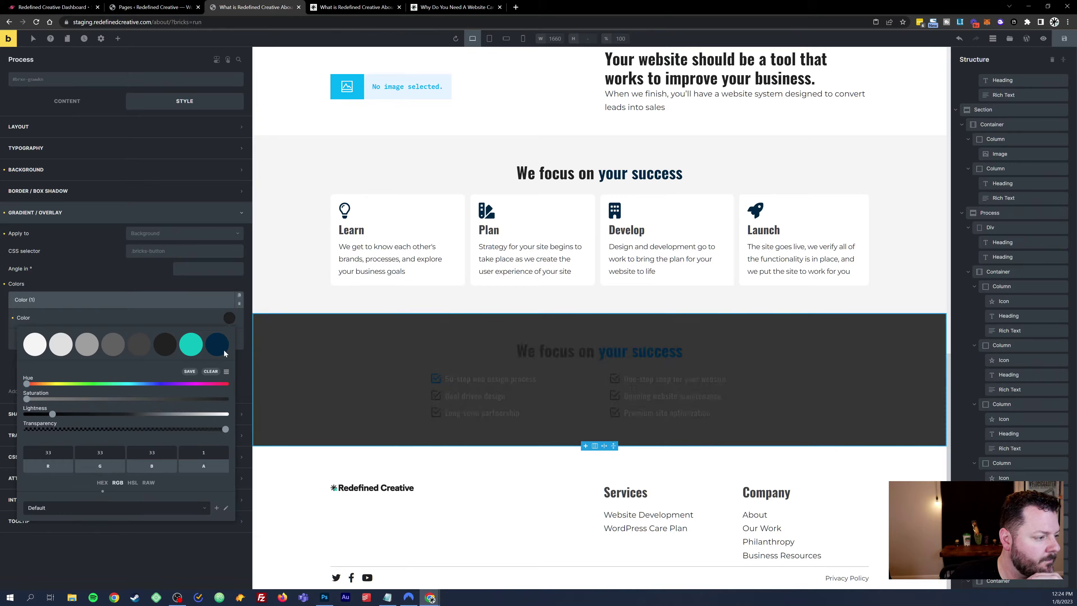
left_click(204, 317)
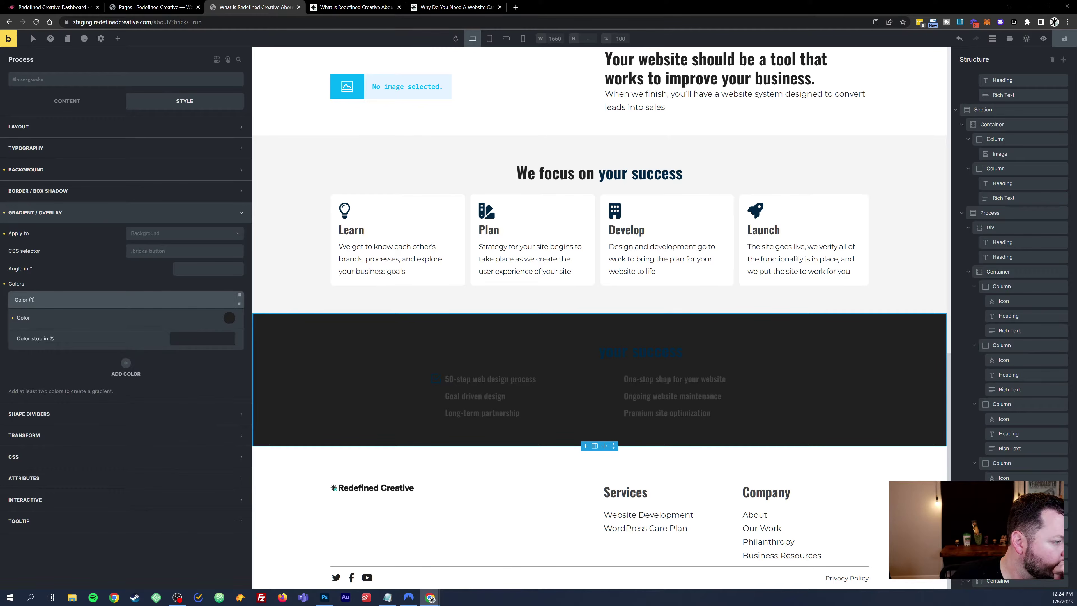
Step: Try applying the gradient as Overlay, return it to Background, and delete the dark gradient color
left_click(240, 304)
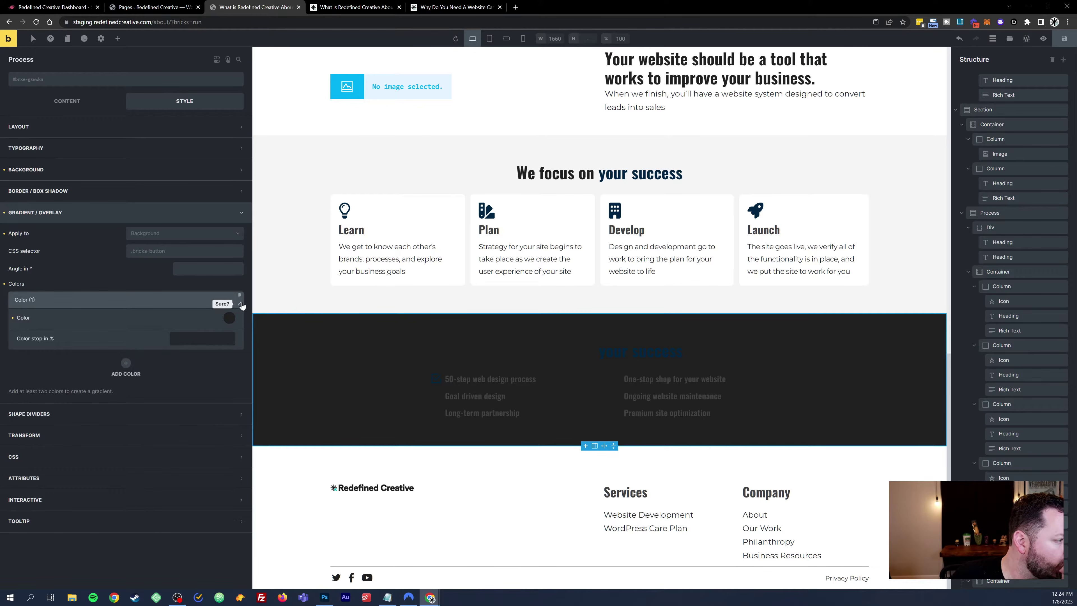
left_click(220, 241)
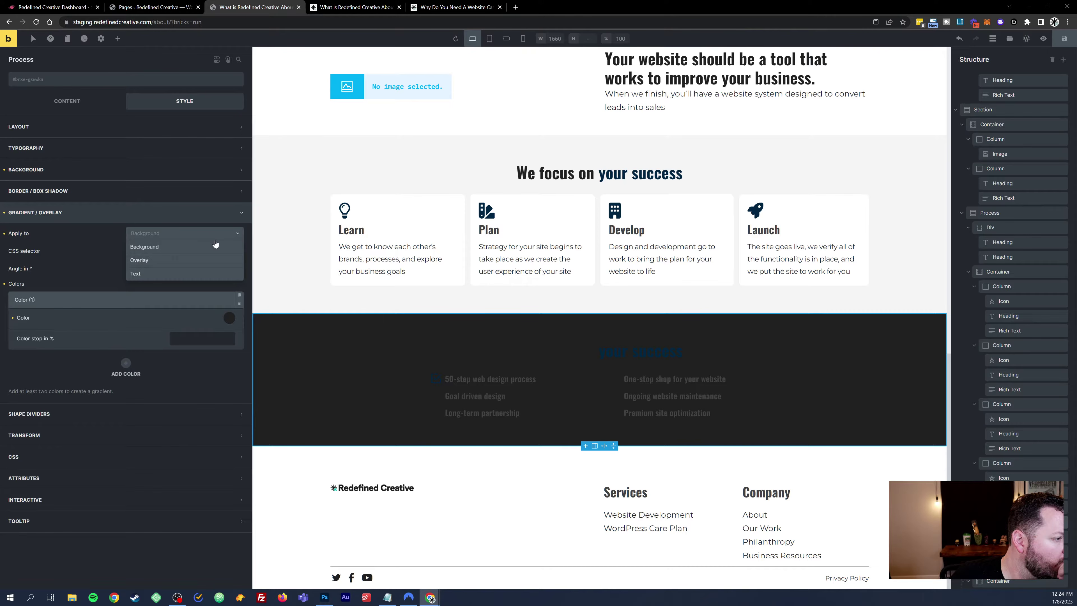
left_click(174, 261)
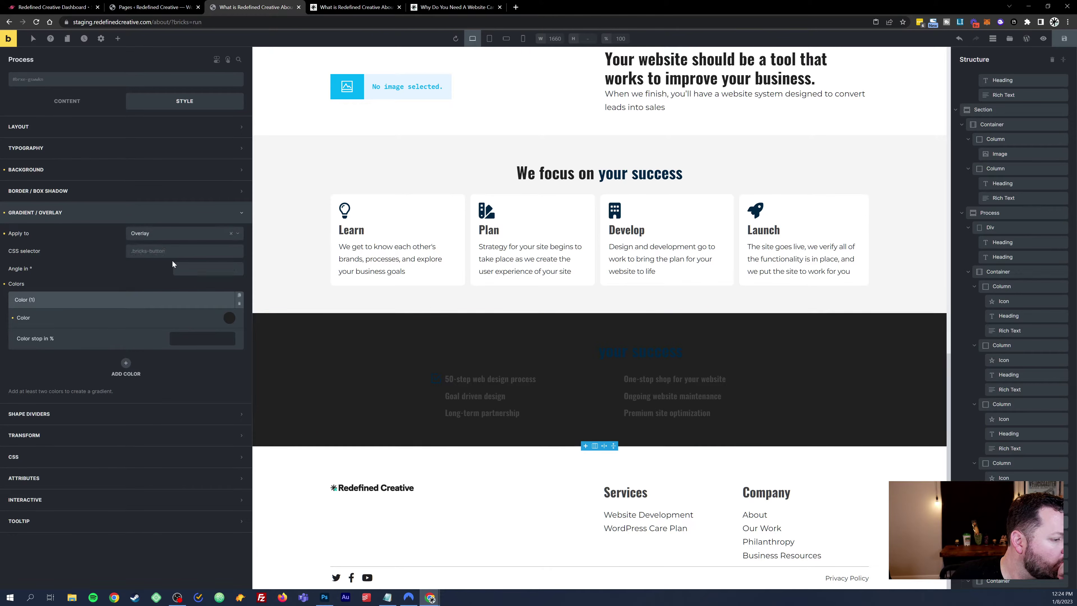
left_click(192, 233)
left_click(167, 248)
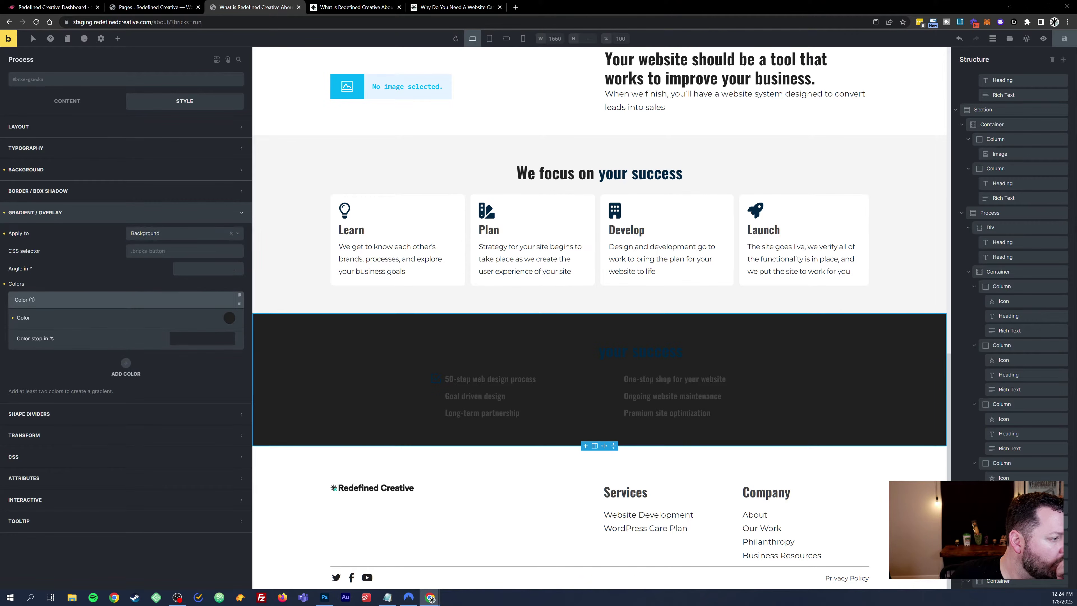
left_click(240, 304)
left_click(240, 304)
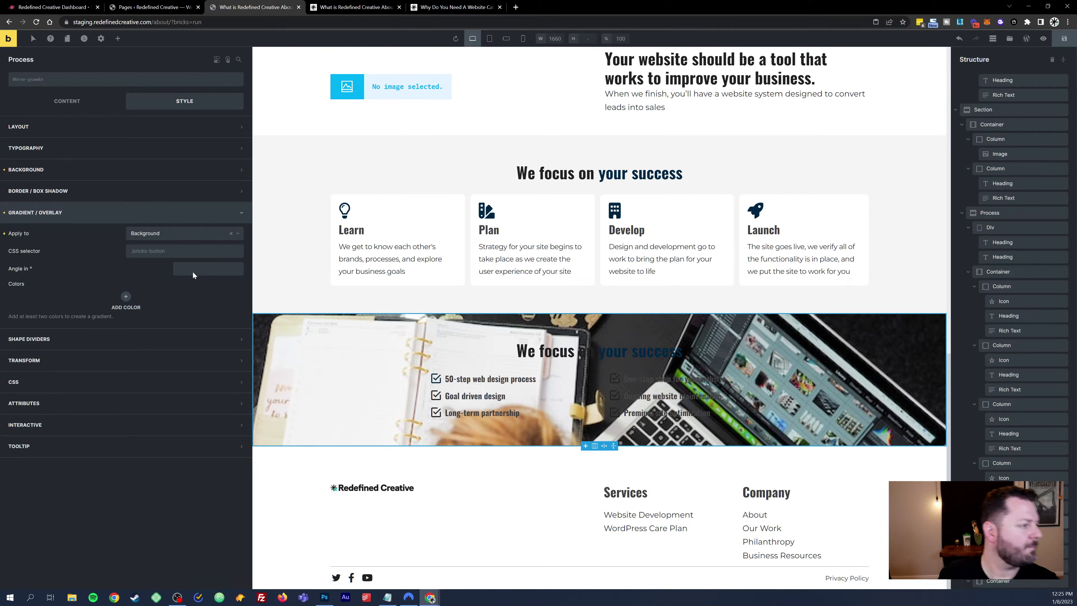
left_click(83, 172)
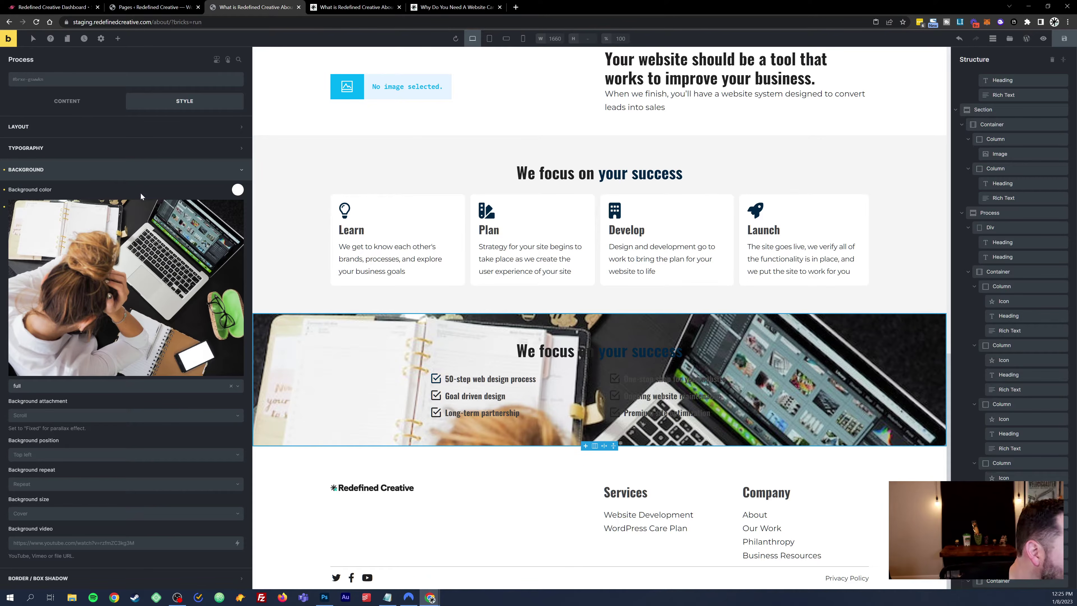
scroll(202, 318, "down", 1)
scroll(202, 317, "down", 3)
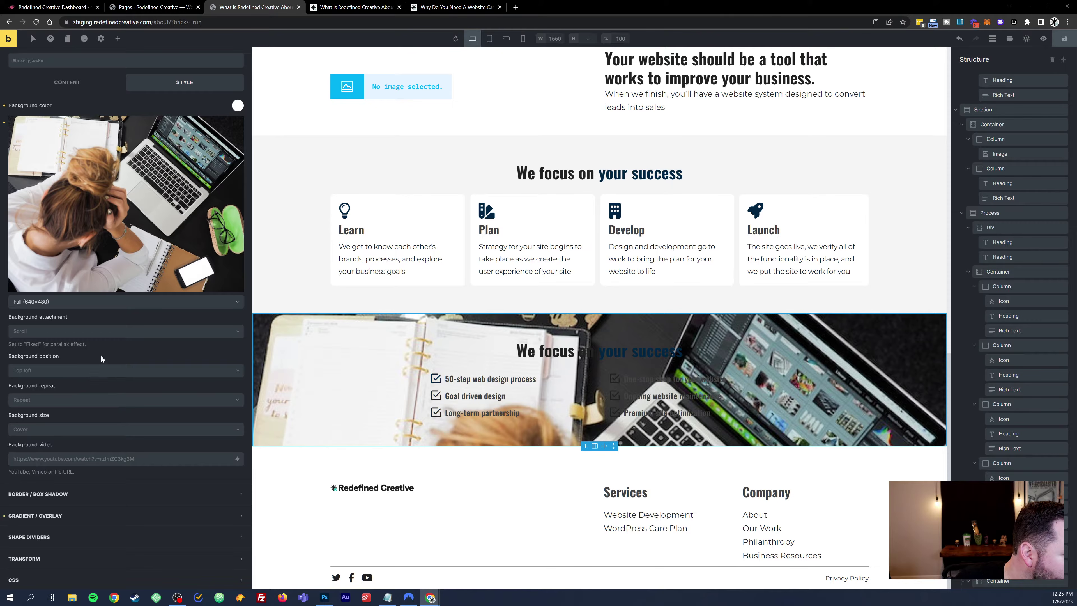
left_click(91, 374)
left_click(134, 353)
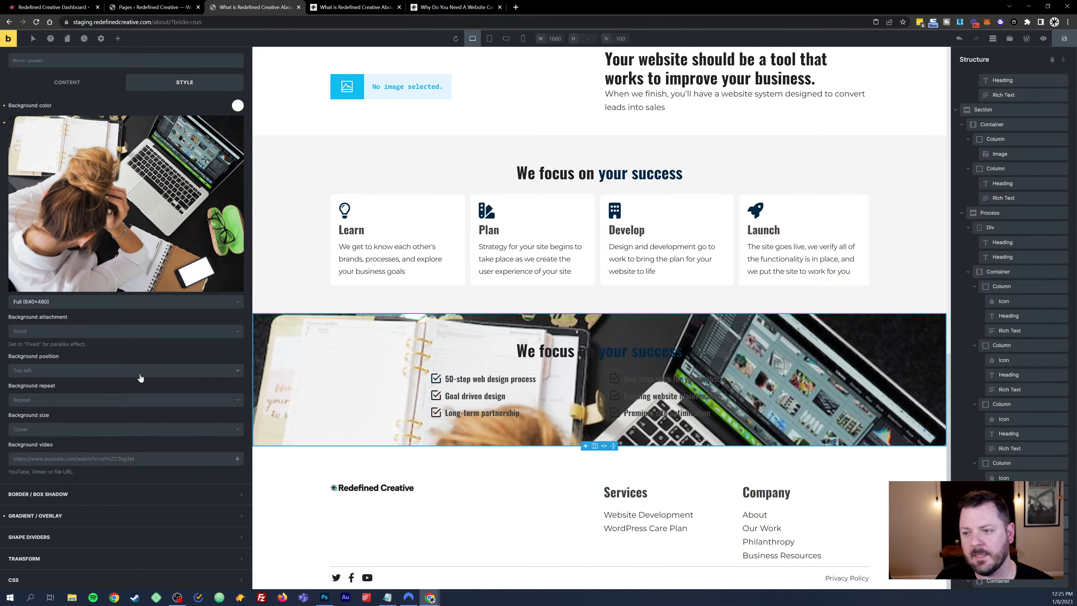
scroll(238, 433, "down", 2)
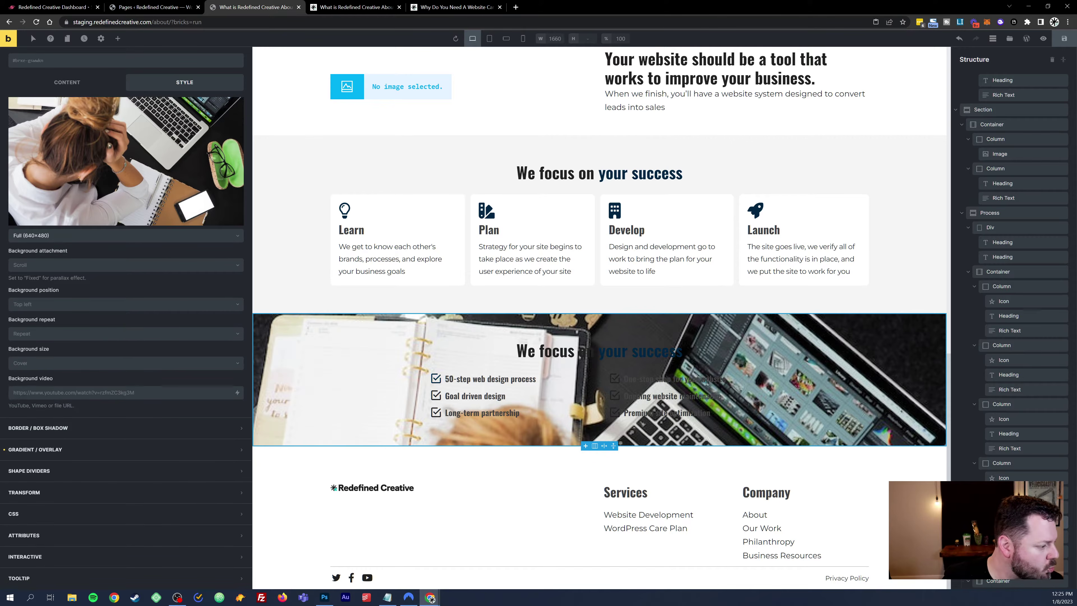
Step: Add a gradient color applied to the checkbox section's Background, using the light gray #e0e0e0 palette color
left_click(115, 450)
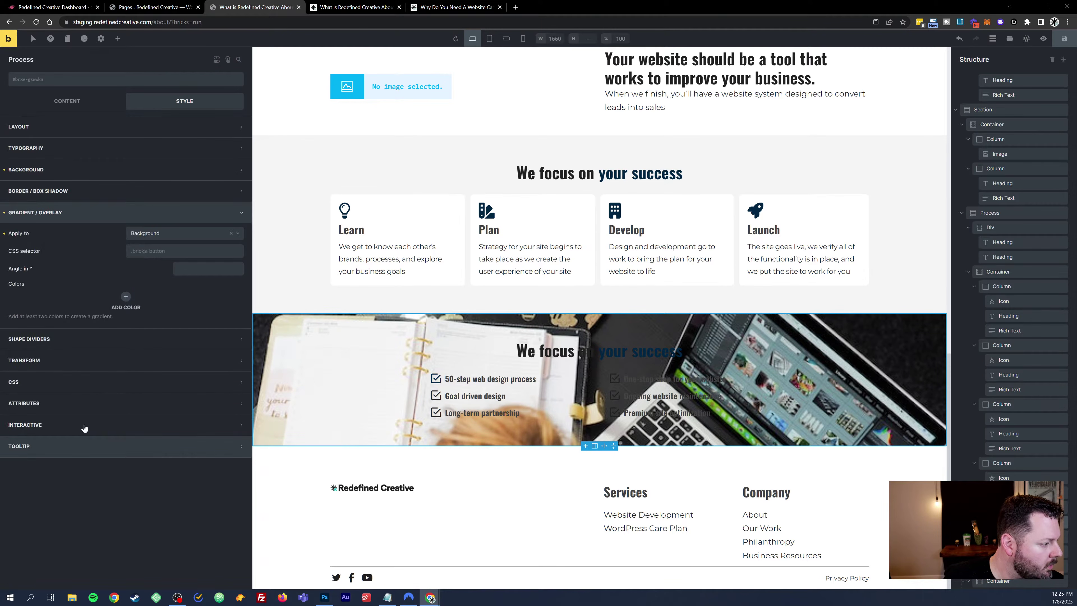
left_click(210, 269)
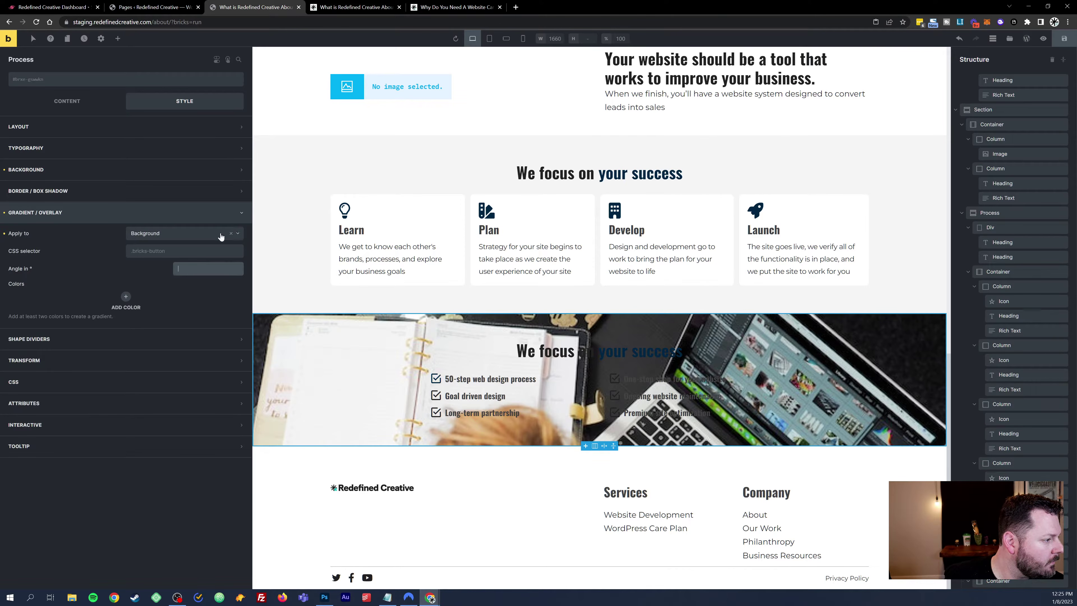
left_click(238, 234)
left_click(220, 246)
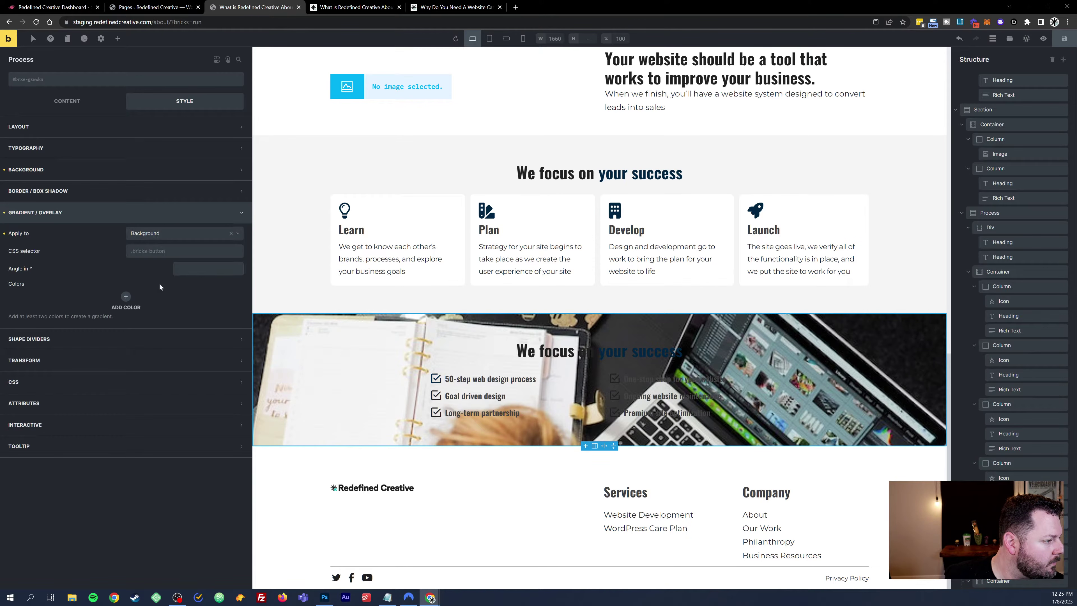
left_click(126, 296)
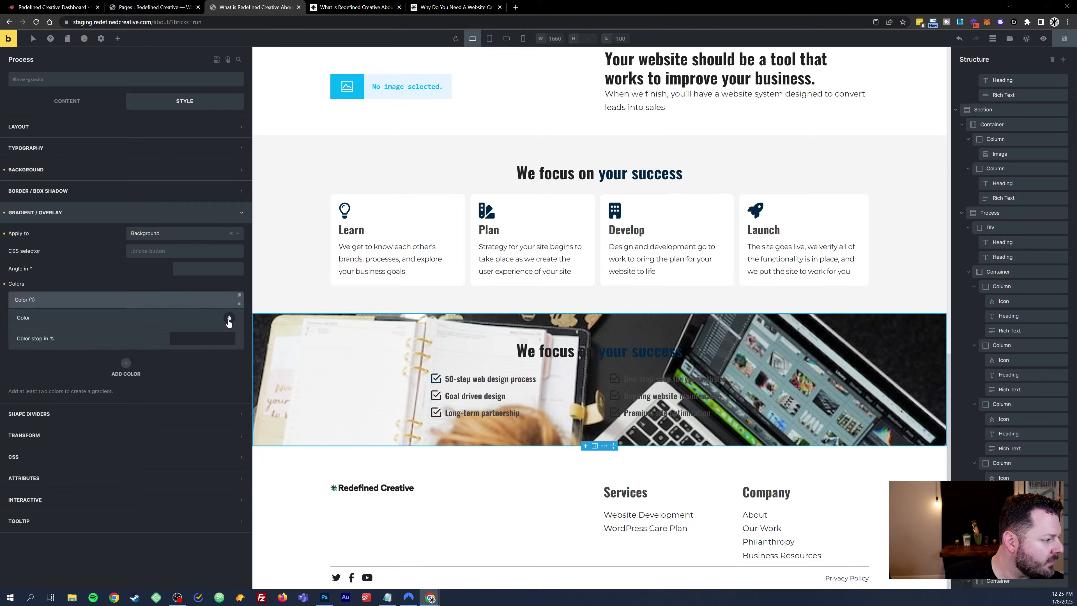
left_click(229, 319)
left_click(70, 347)
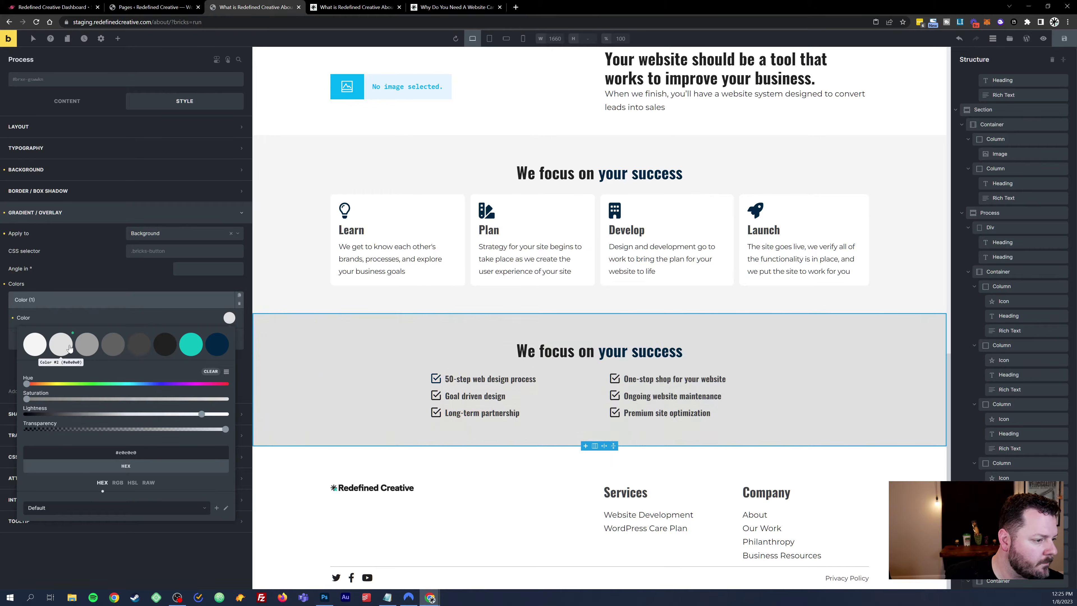
left_click(136, 319)
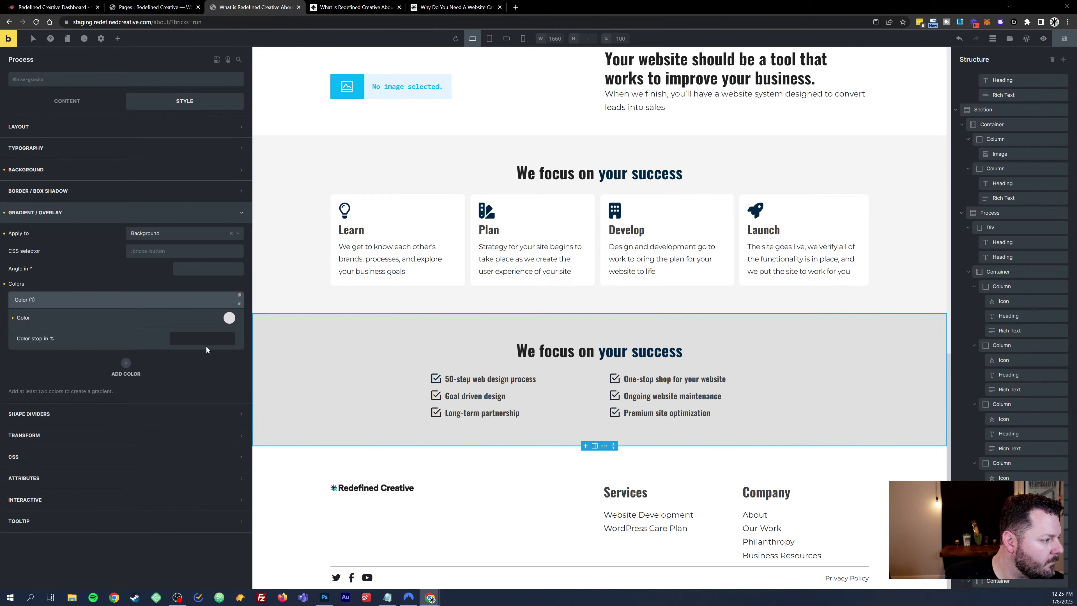
Step: Reduce the opacity of the checkbox section's light gray gradient color to 0.75
left_click(229, 317)
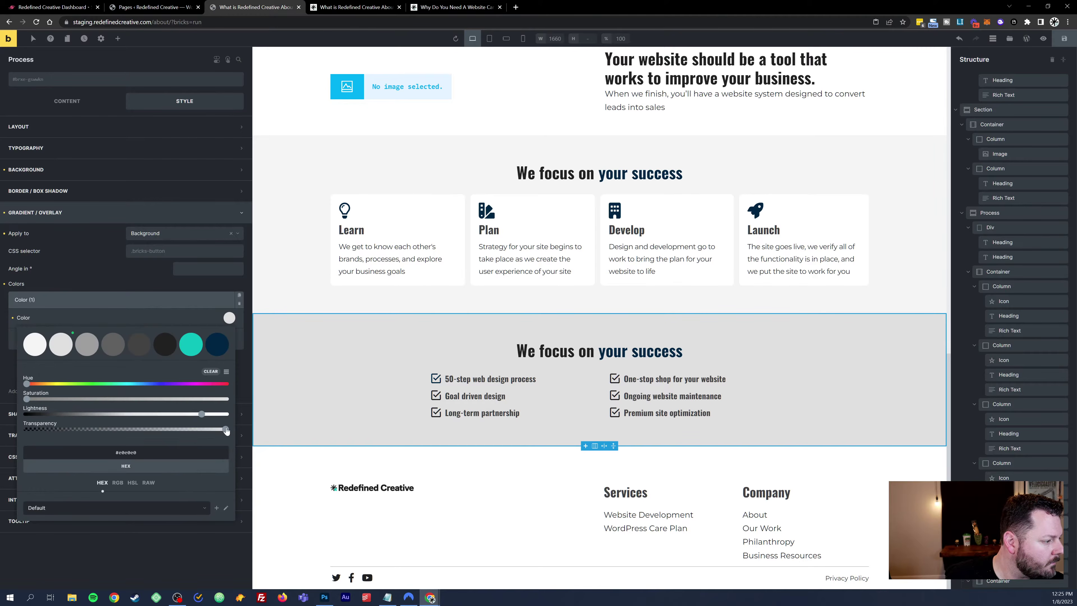
left_click_drag(220, 428, 175, 435)
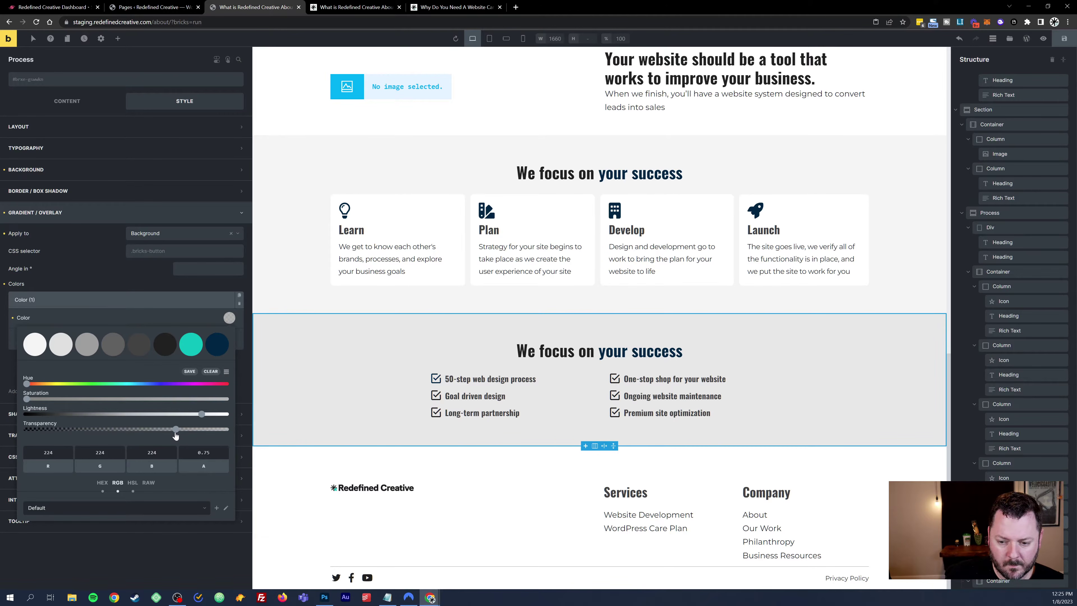
left_click(176, 316)
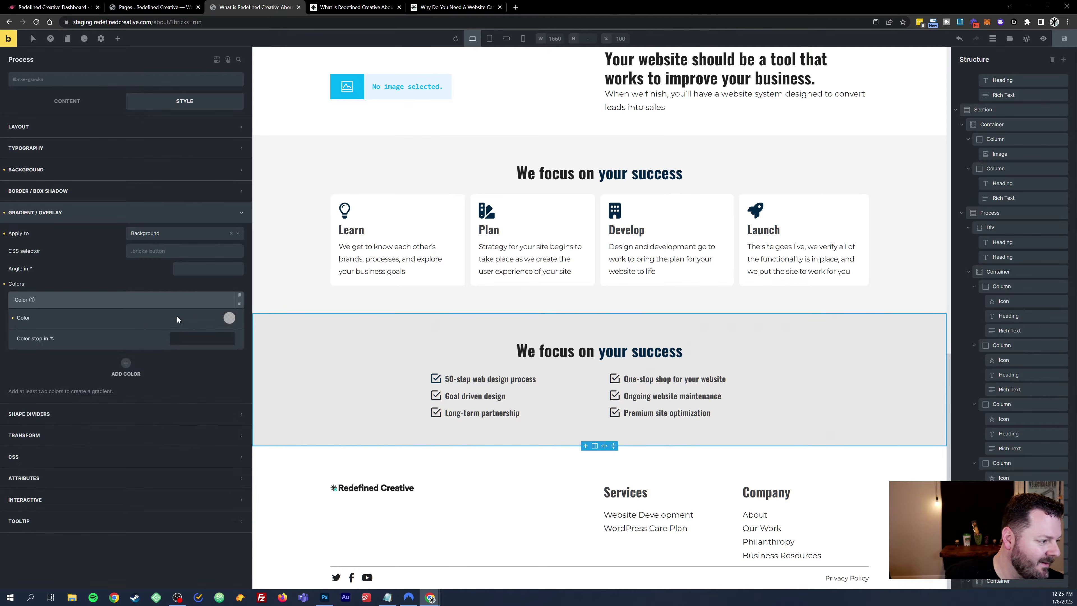
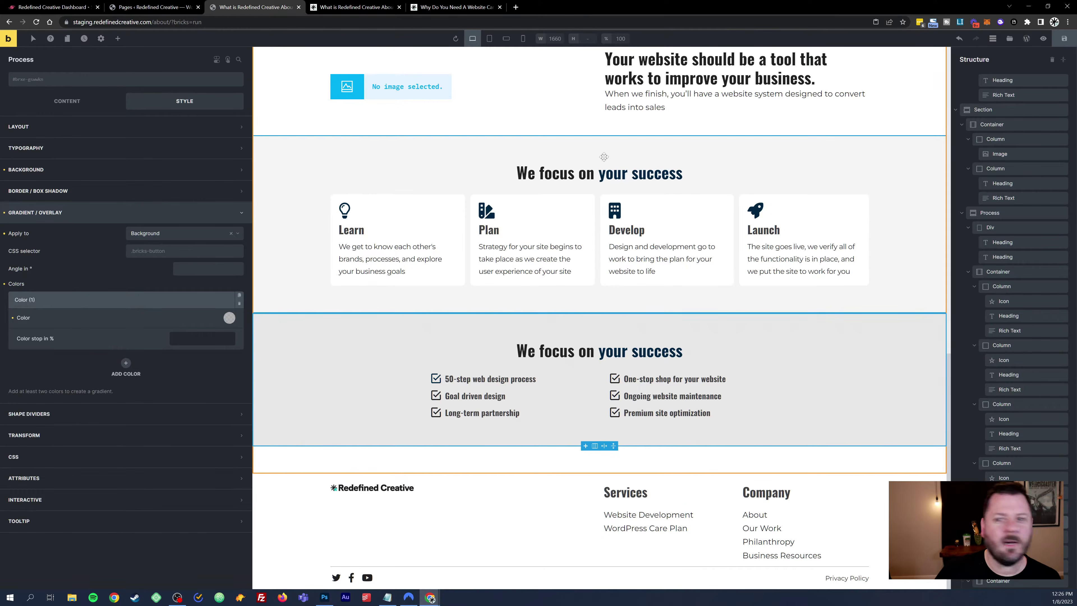
Step: Open YouTube in a new browser tab and search for "BRICKS BUILDER background color overlay"
left_click(485, 9)
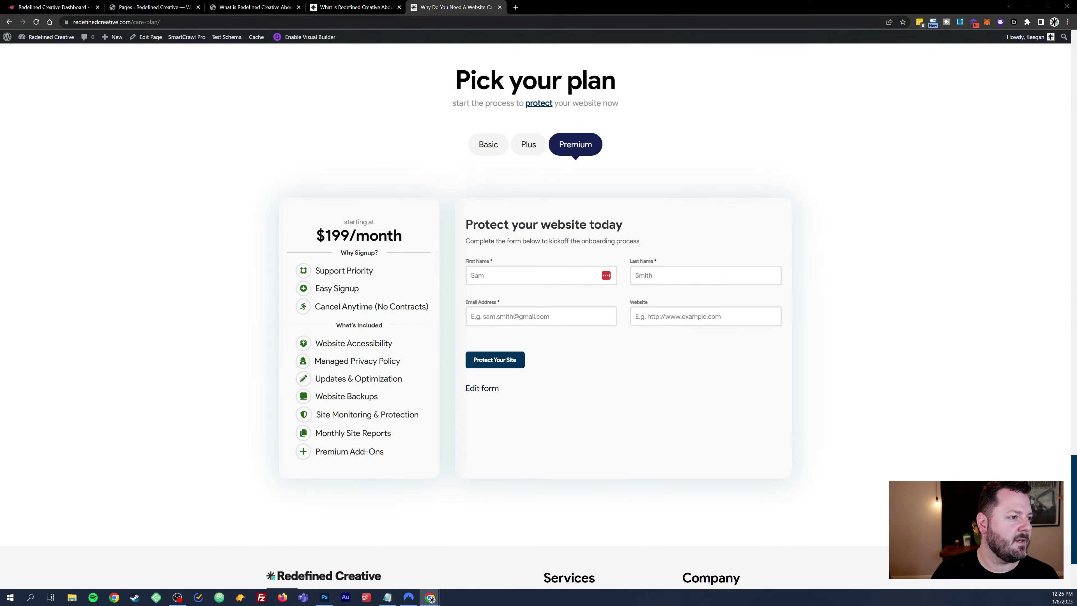
left_click(515, 7)
type("youtube")
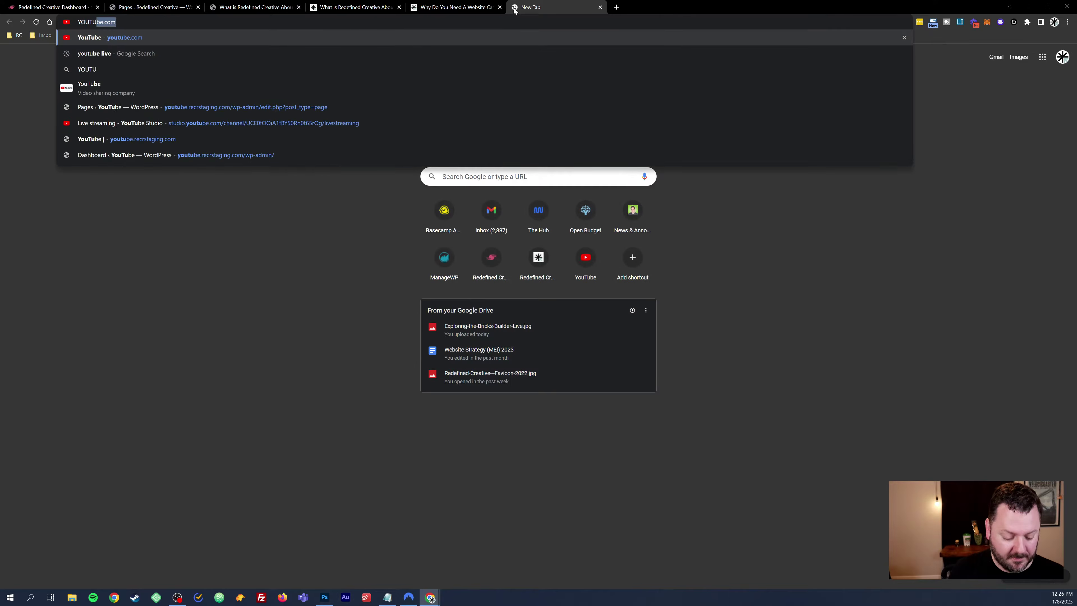
key("Return")
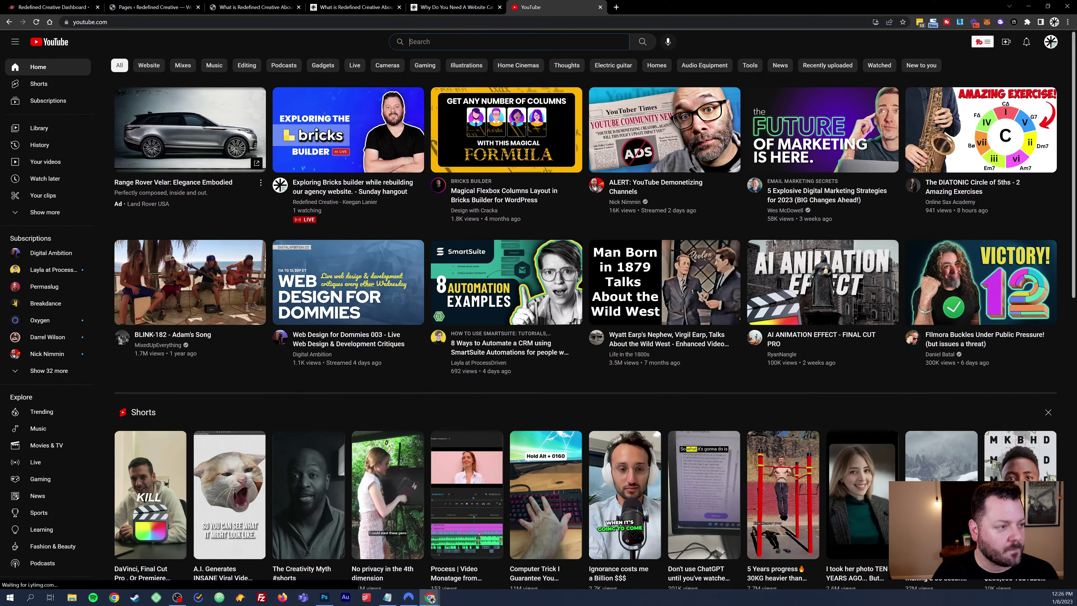
key("slash")
type("BRI")
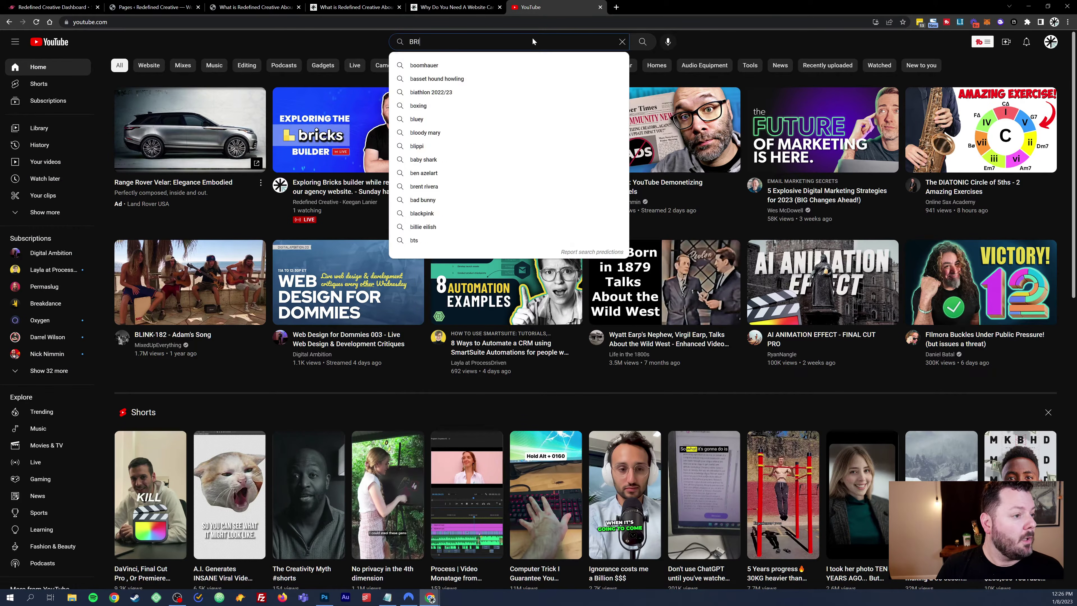
type("CKS BUILDER")
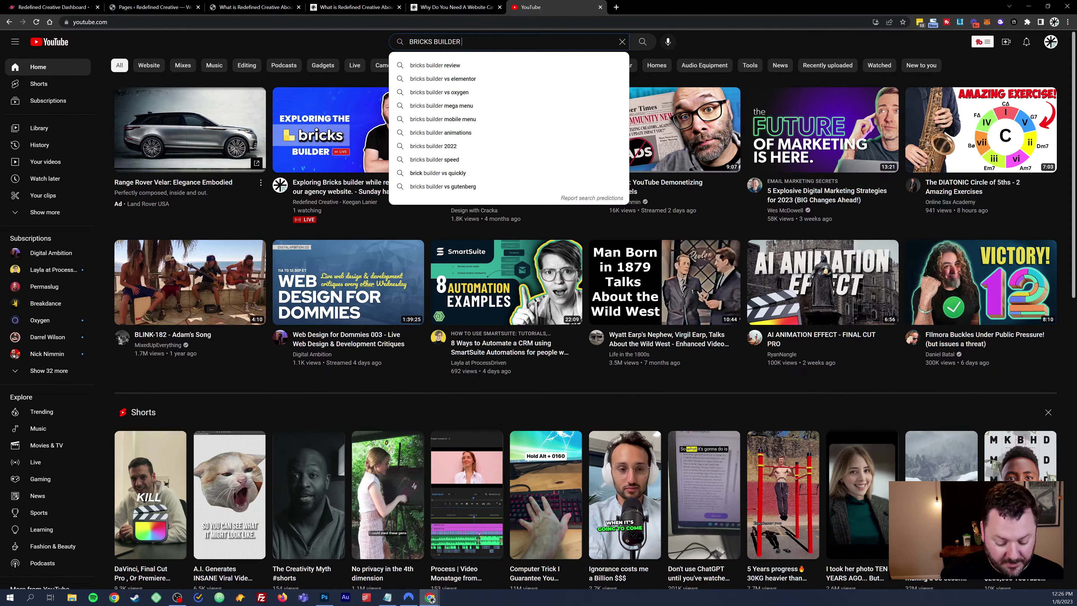
type(" back")
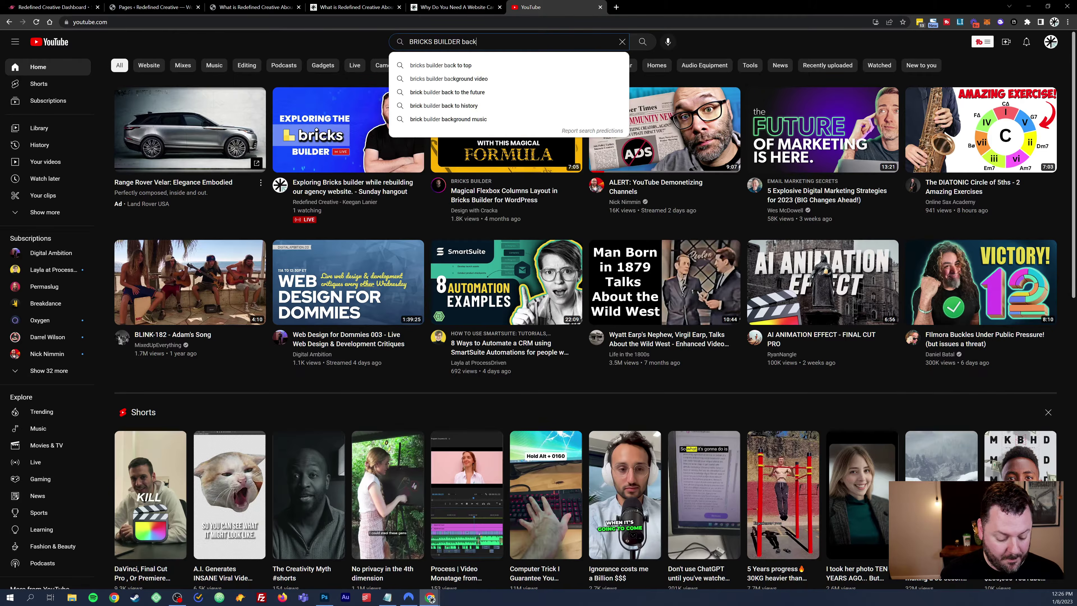
type("ground color overlay")
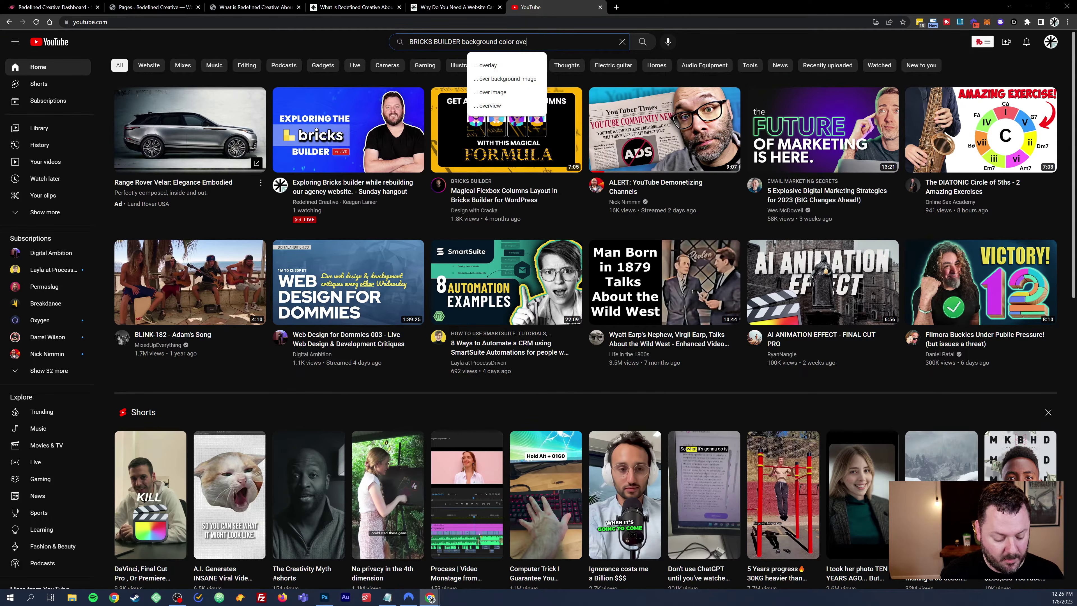
key("Return")
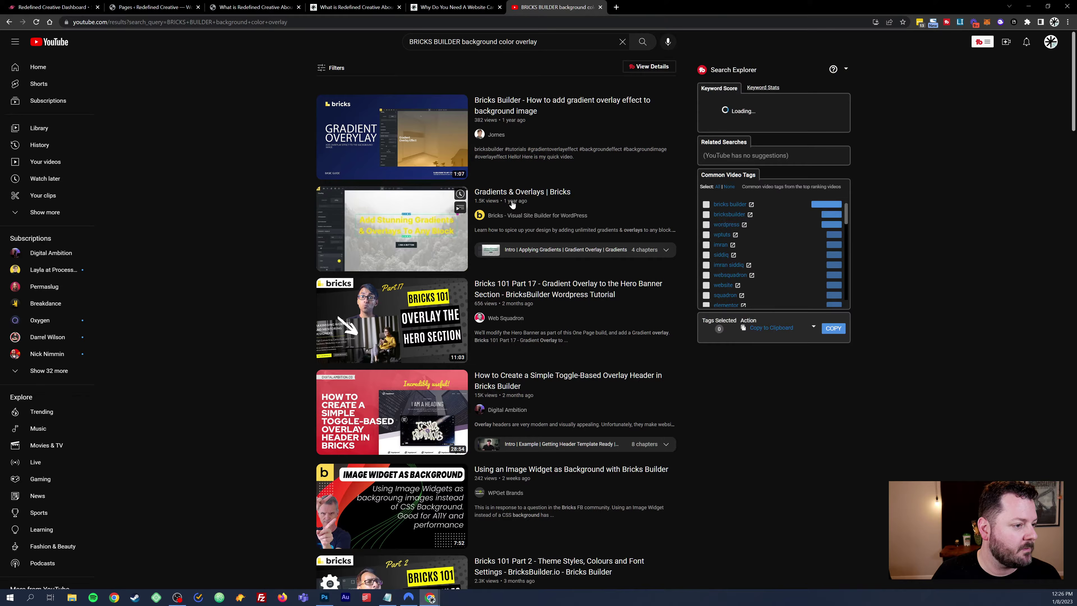
Step: Watch the "Gradients & Overlays | Bricks" video, rewinding to the part that introduces the gradient overlay settings
left_click(383, 205)
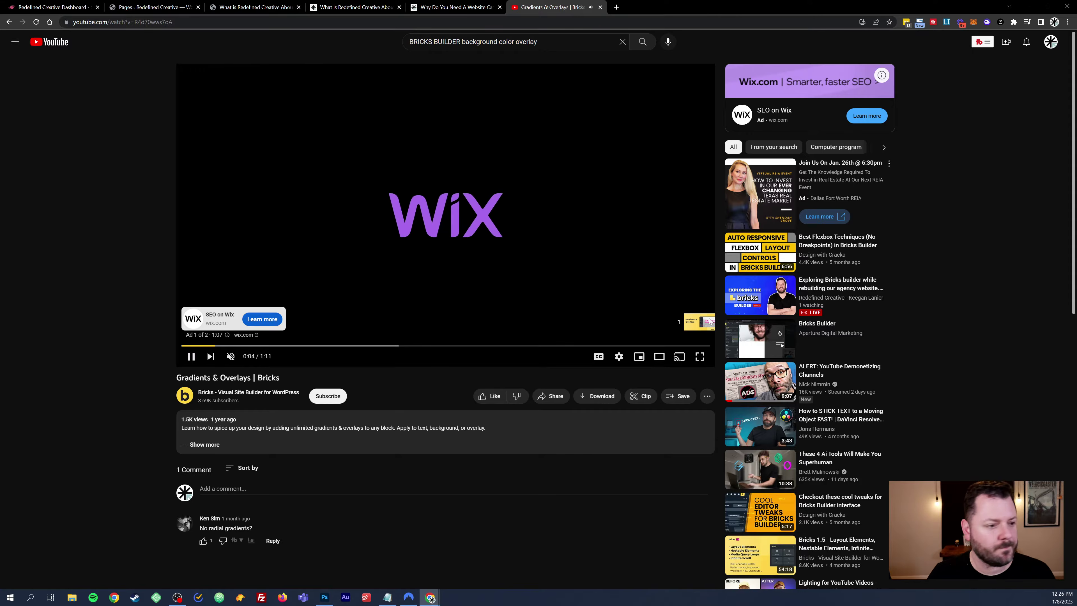
left_click(699, 321)
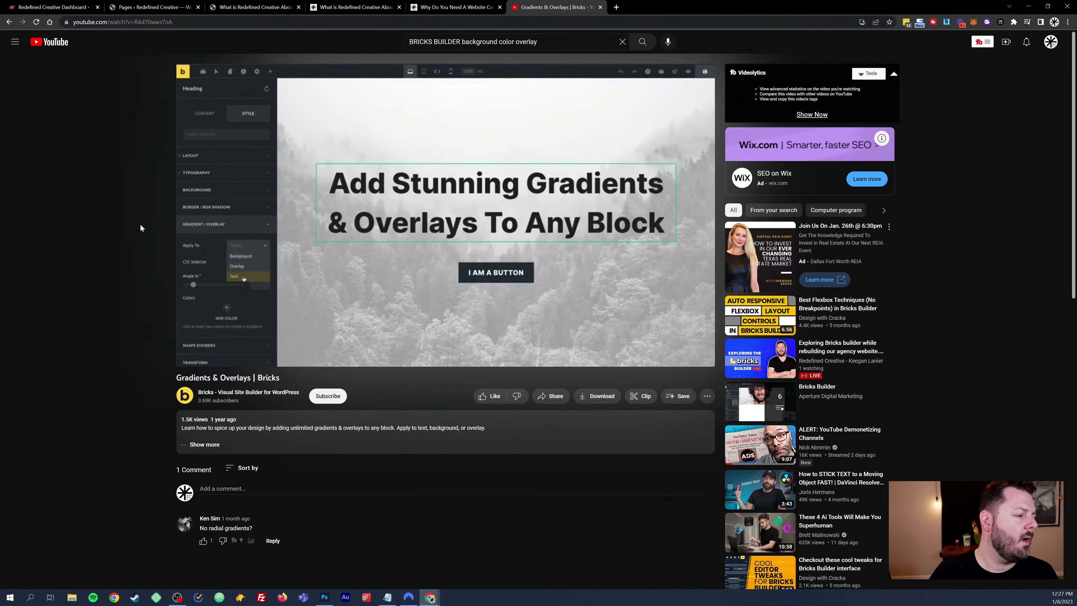
mouse_move(259, 356)
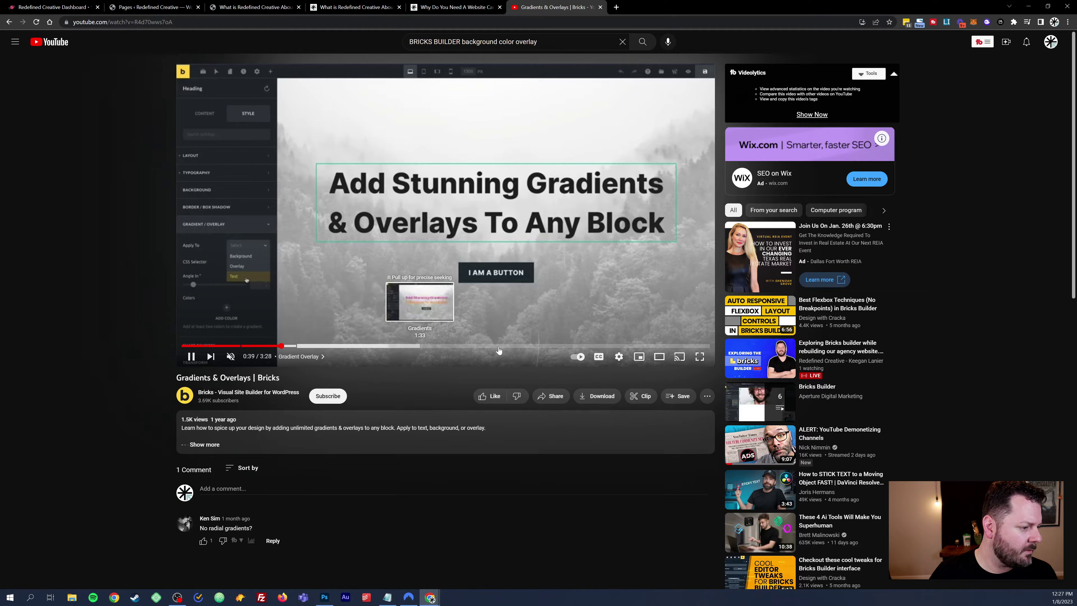
left_click_drag(225, 348, 209, 348)
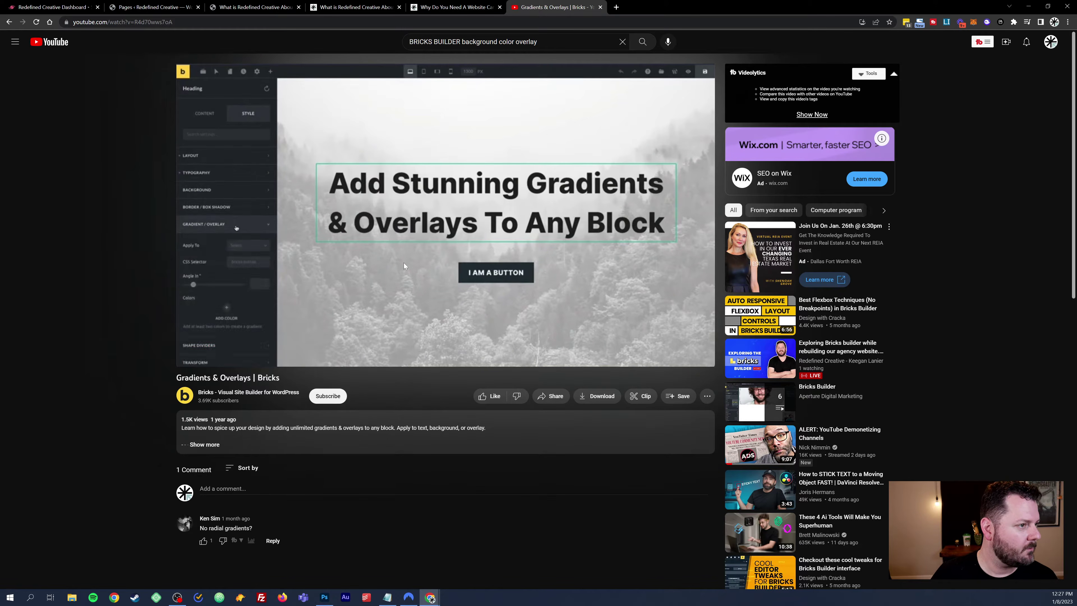
Step: Return to the Bricks editor tab and set the checkbox section's background color to #212121 at full opacity
left_click(240, 5)
left_click(164, 5)
left_click(249, 5)
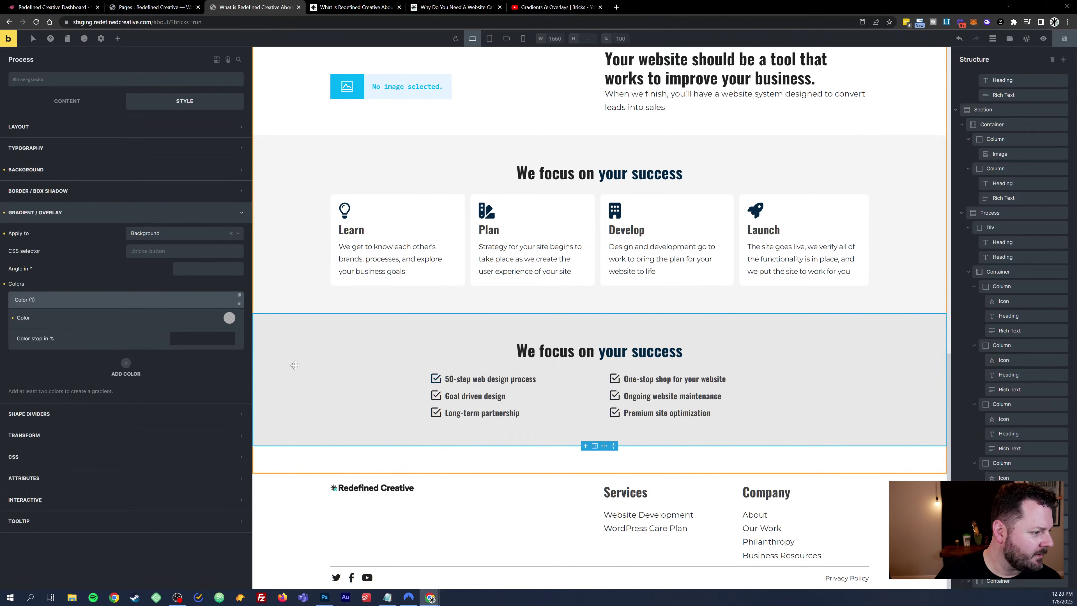
left_click(165, 250)
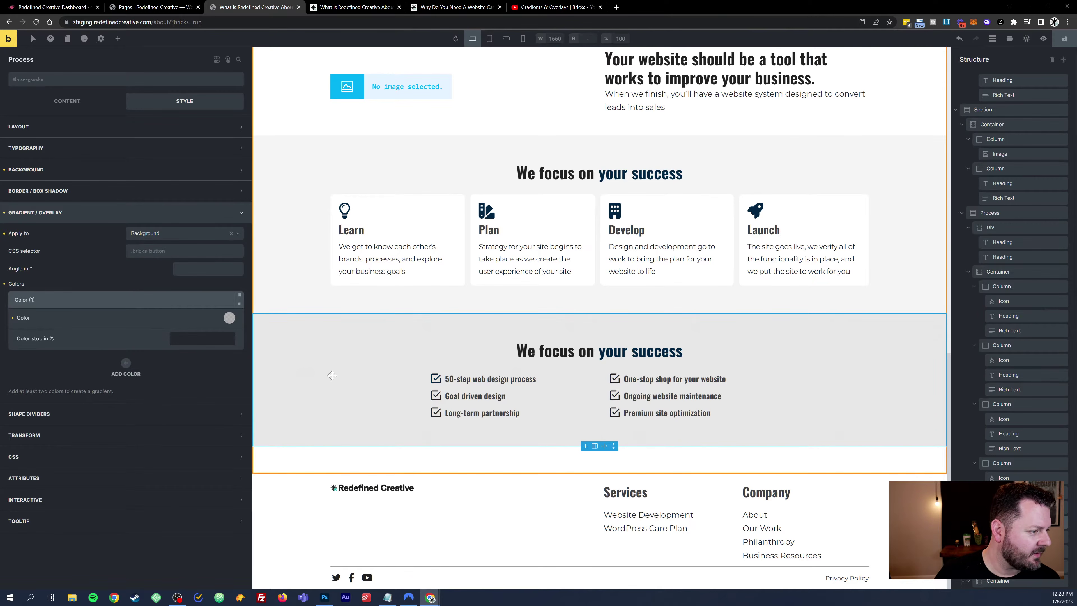
left_click(88, 171)
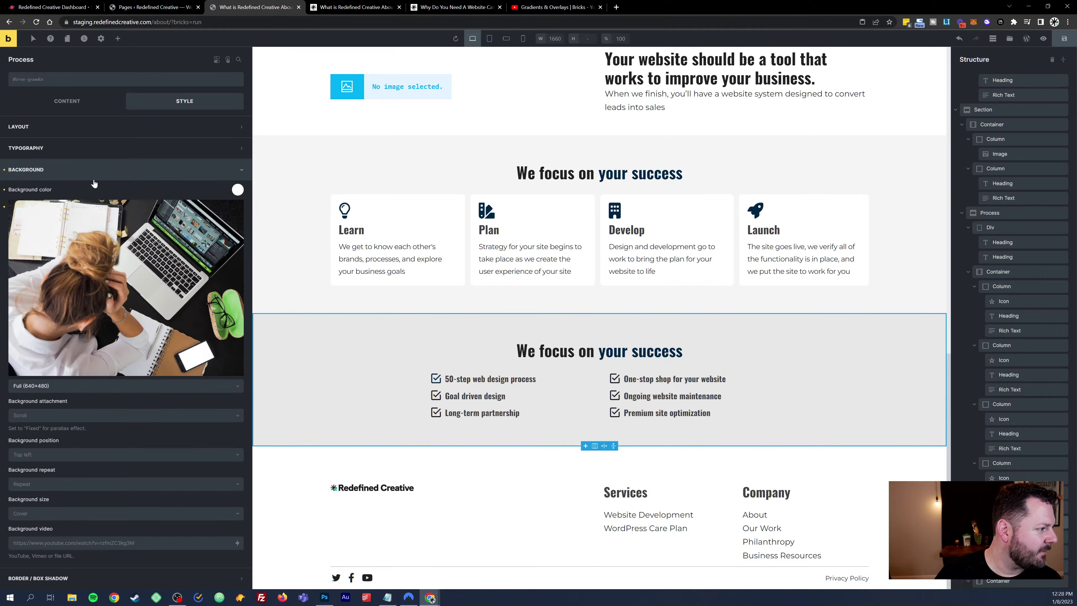
left_click(238, 189)
left_click(167, 218)
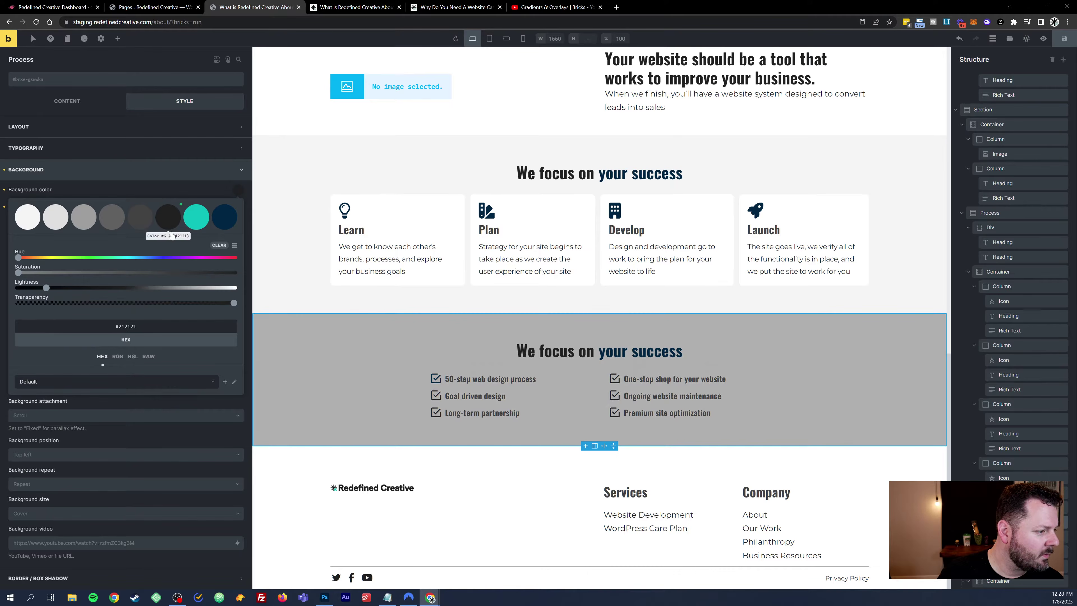
mouse_move(233, 303)
left_mouse_down()
mouse_move(84, 303)
mouse_move(236, 303)
left_mouse_up()
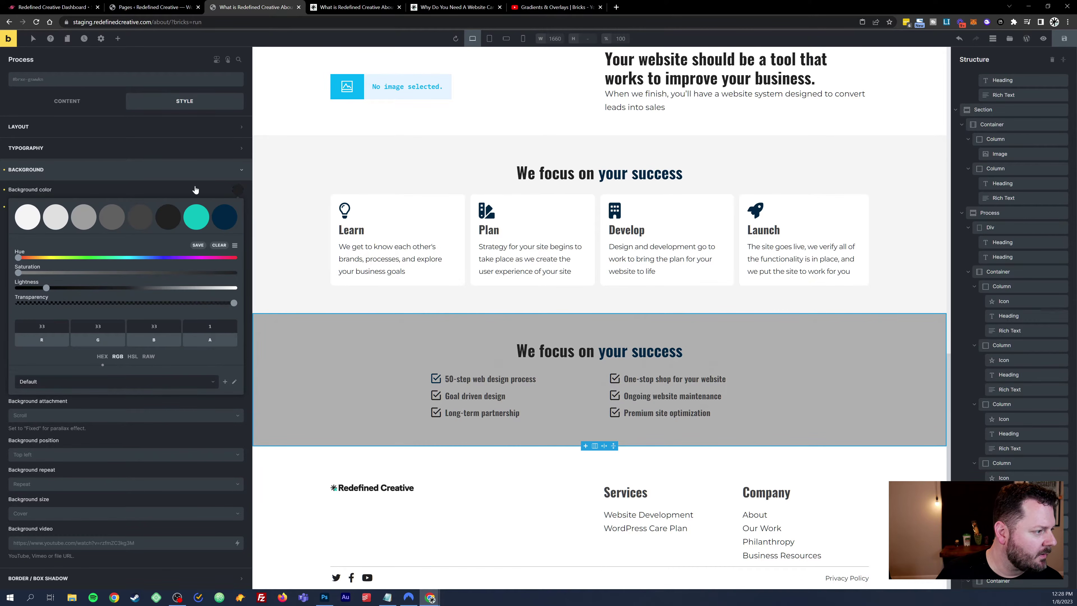
left_click(195, 189)
Step: Delete the light gray gradient color from the checkbox section's Gradient / Overlay settings
left_click(75, 170)
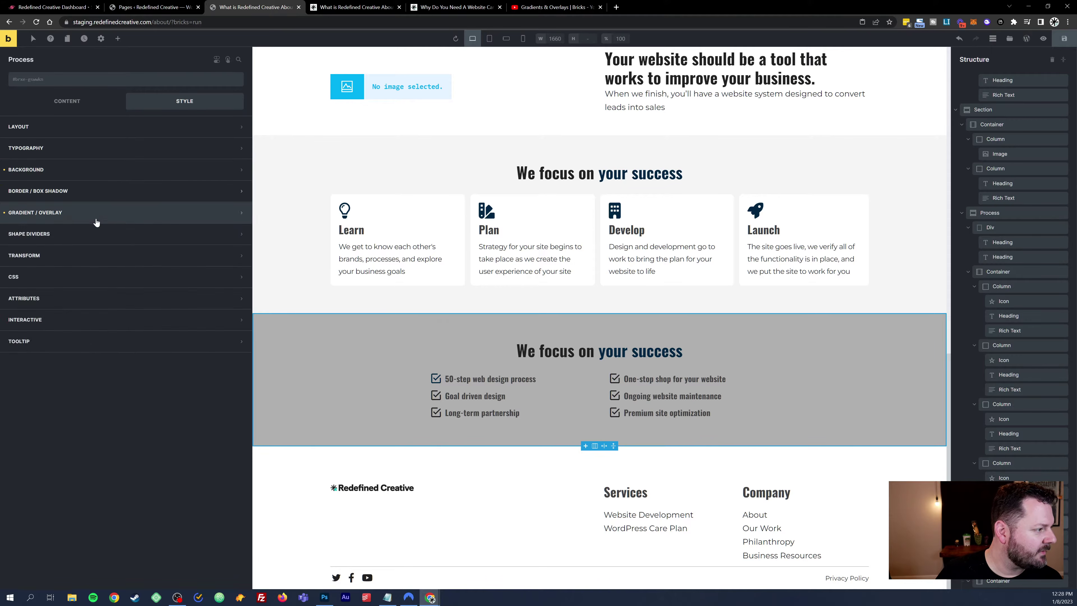
left_click(96, 220)
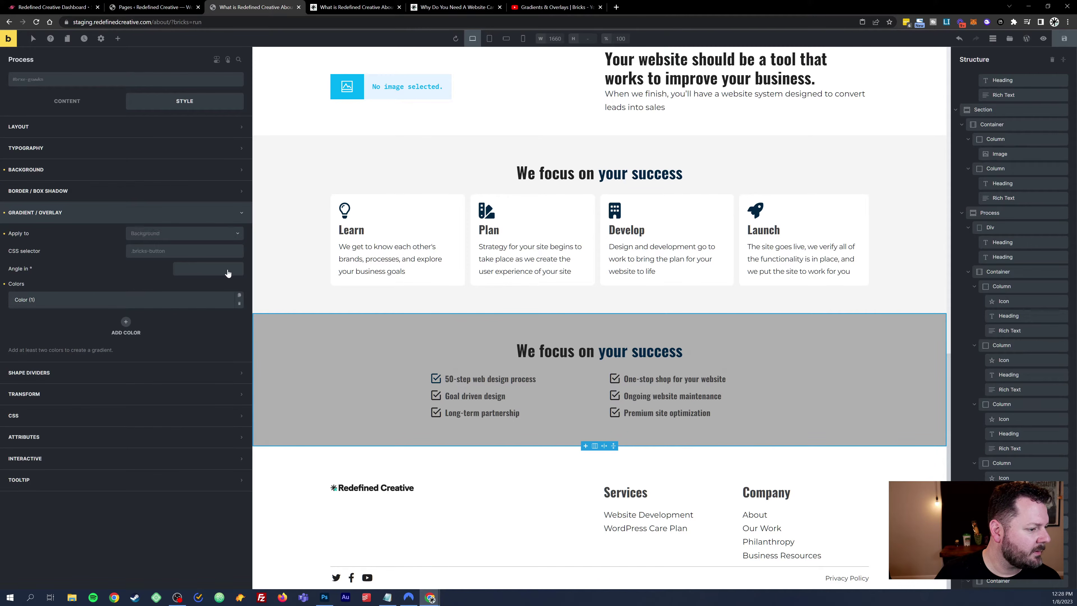
left_click(241, 304)
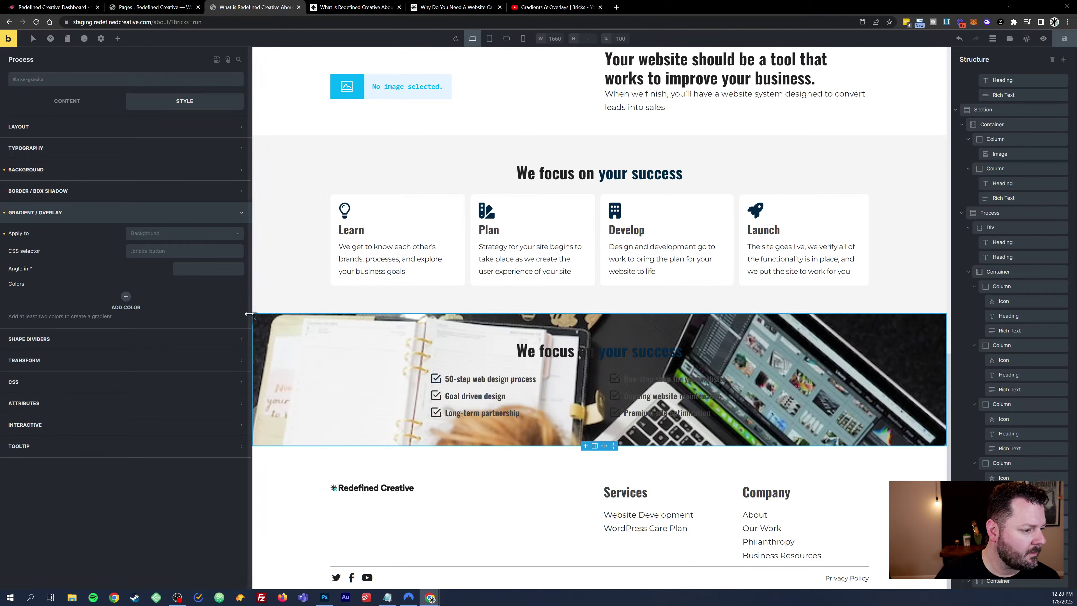
Step: Lower the opacity of the checkbox section's dark background color to 0.9
left_click(133, 170)
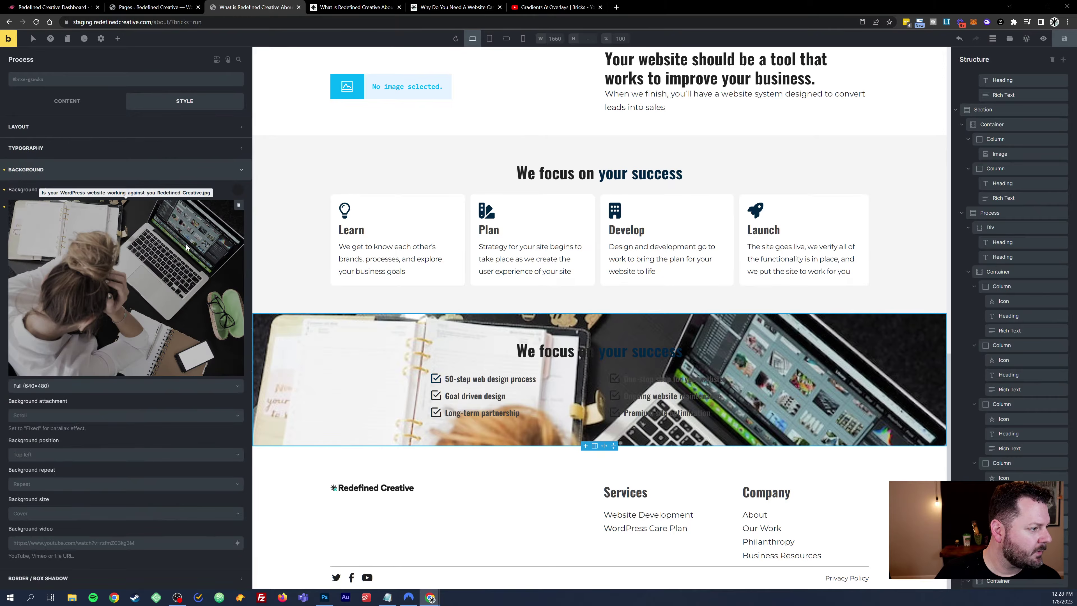
left_click(239, 191)
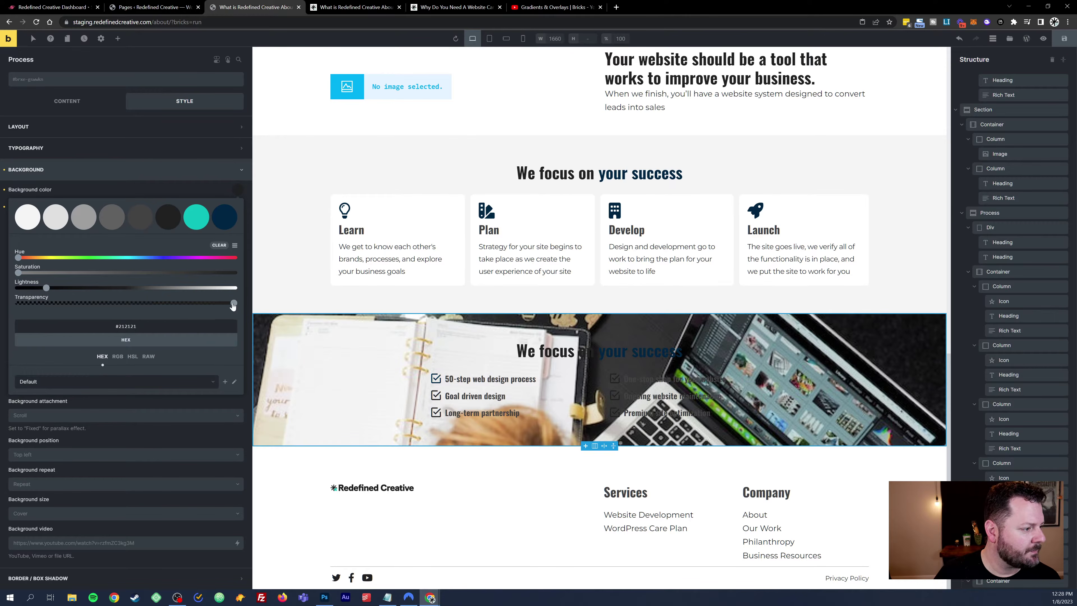
left_click(233, 304)
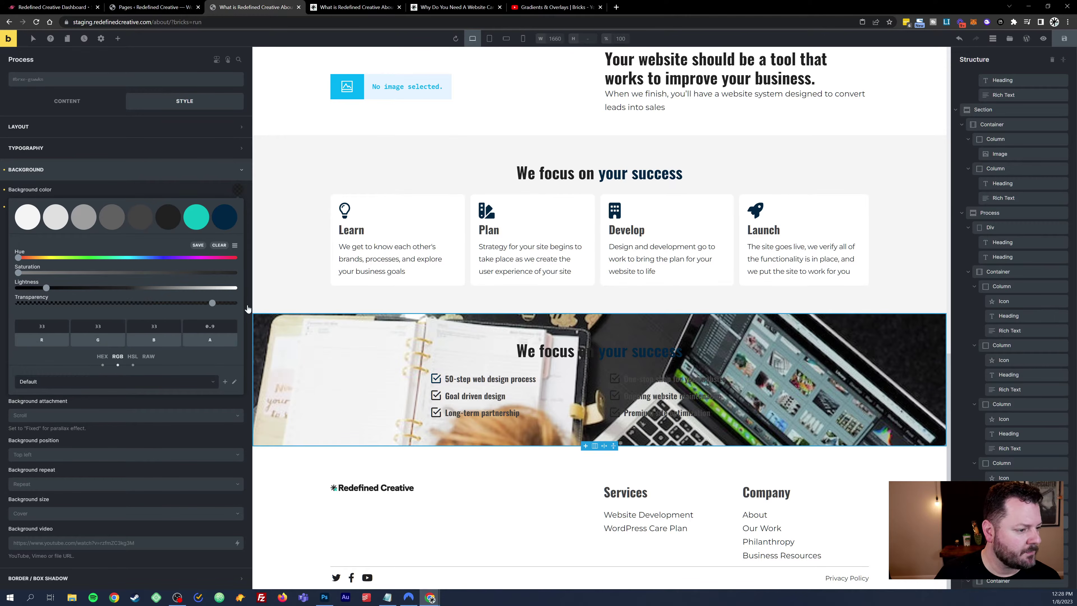
left_click(201, 189)
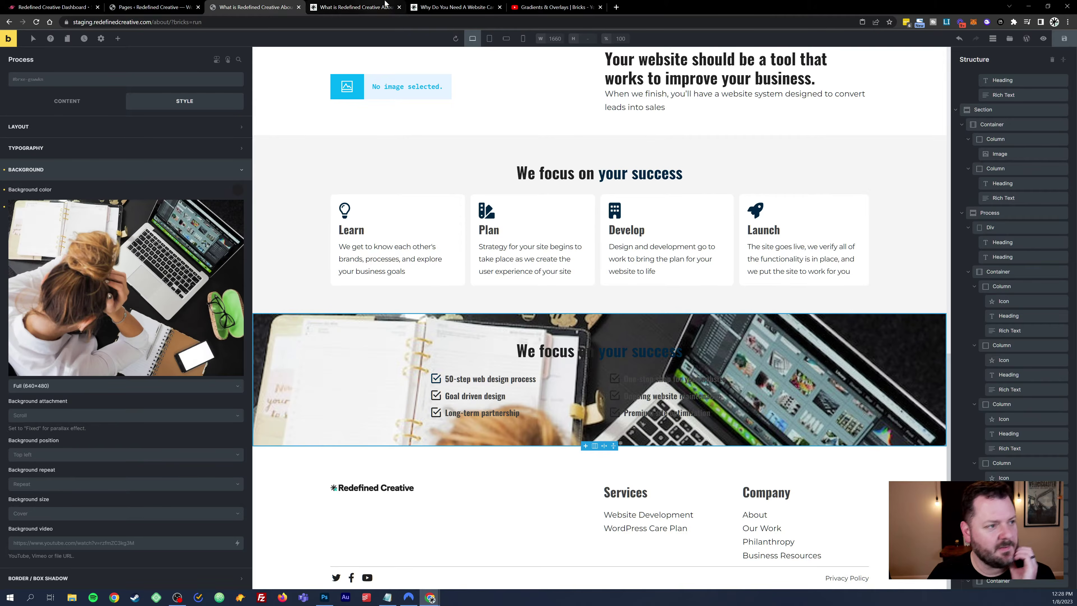
Step: Switch back to the YouTube gradients video and skip ahead to the part on applying background gradients
left_click(554, 6)
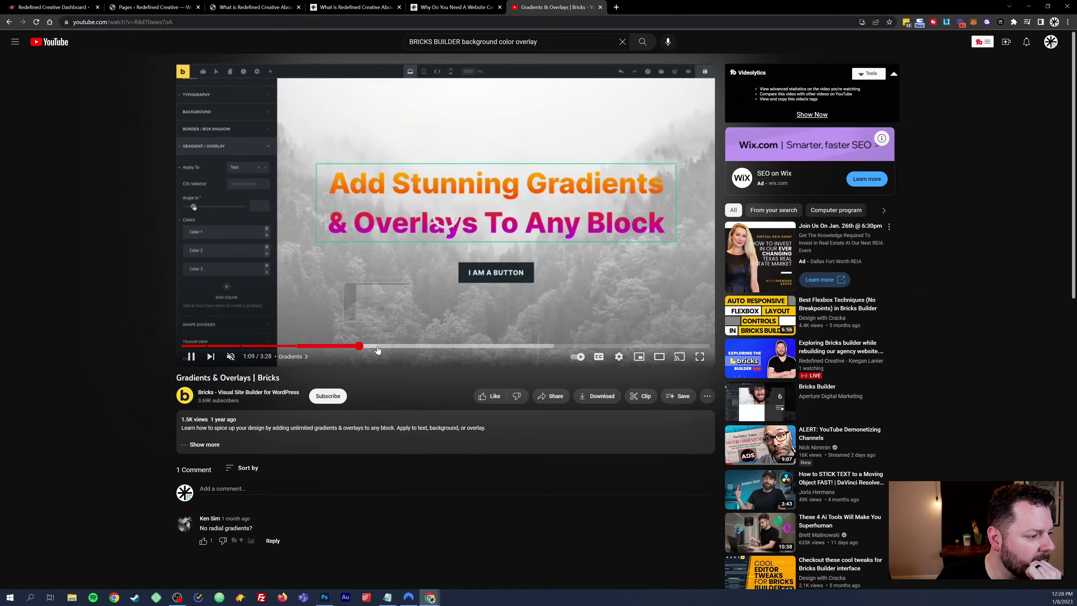
left_click_drag(376, 346, 513, 347)
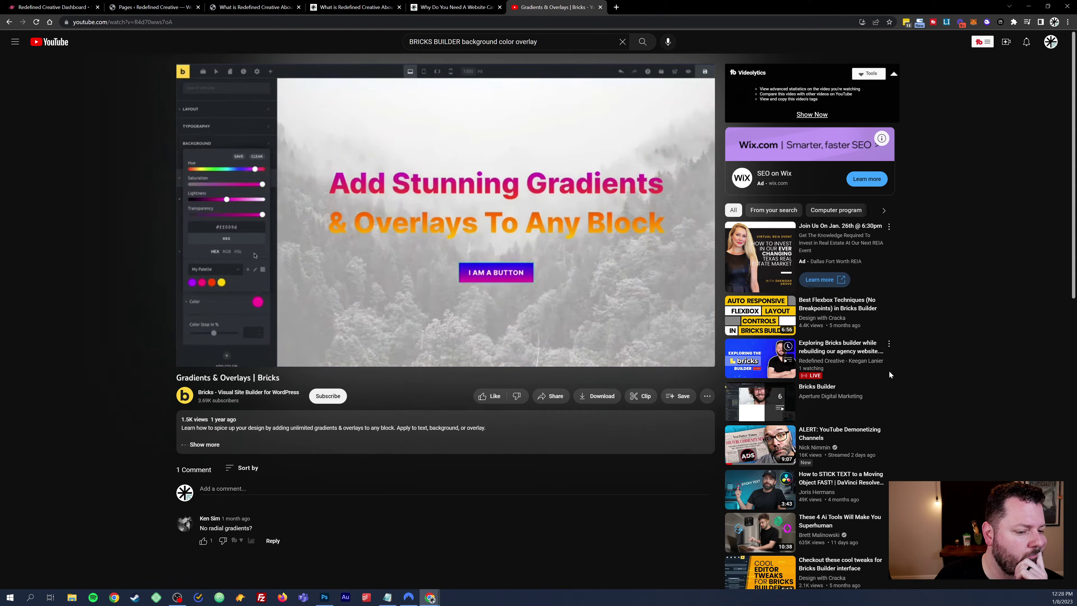
scroll(916, 373, "down", 5)
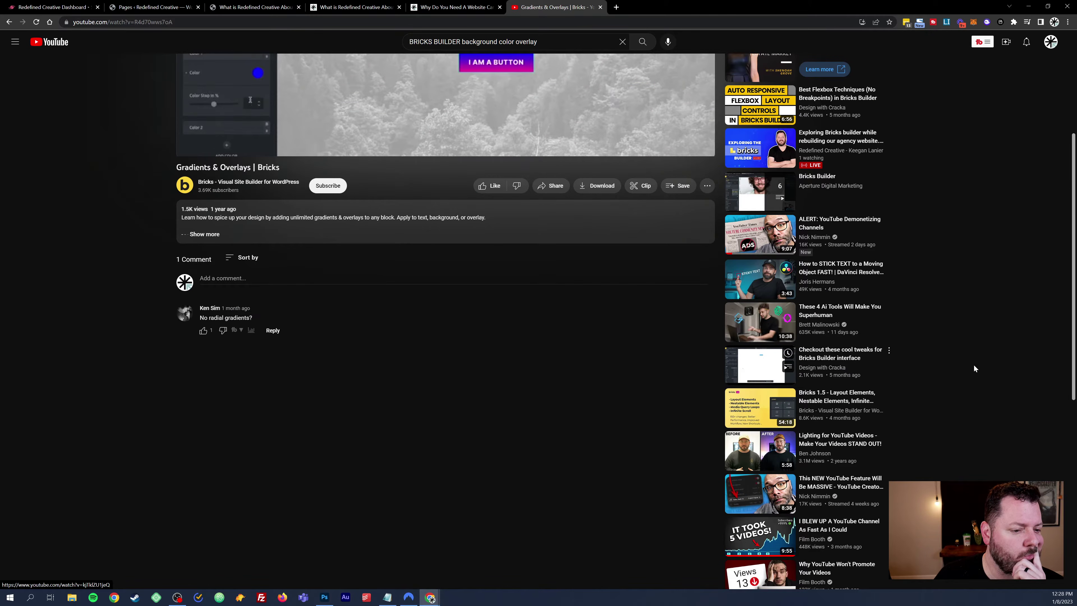
scroll(973, 364, "up", 5)
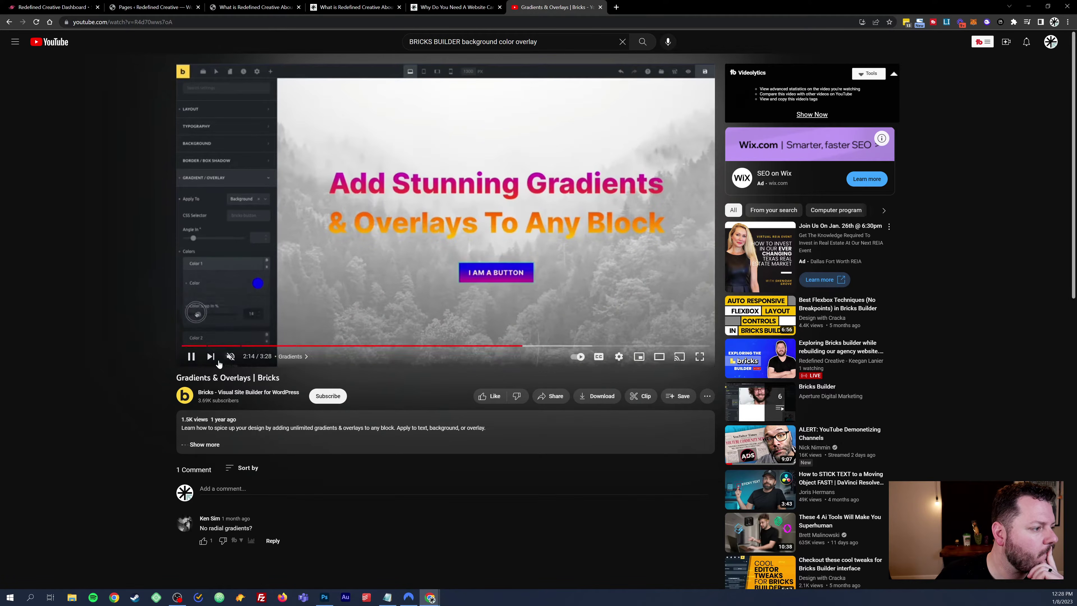
Step: Go to brickbuilder.io in the YouTube tab
left_click(204, 22)
type("brickbnuilder")
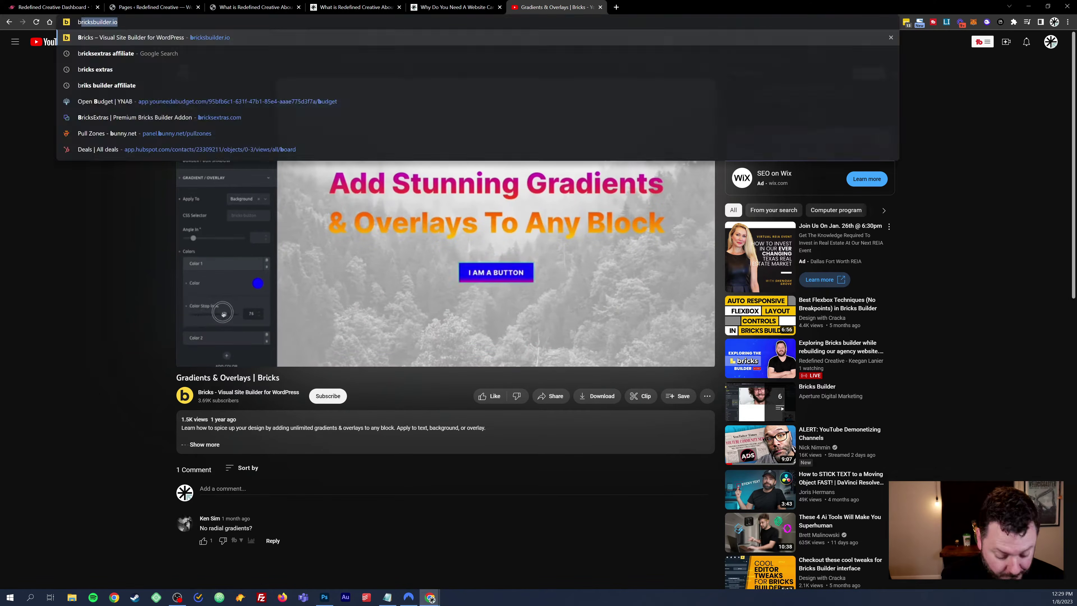
key("BackSpace")
key("BackSpace")
key("BackSpace")
key("BackSpace")
key("BackSpace")
key("BackSpace")
key("BackSpace")
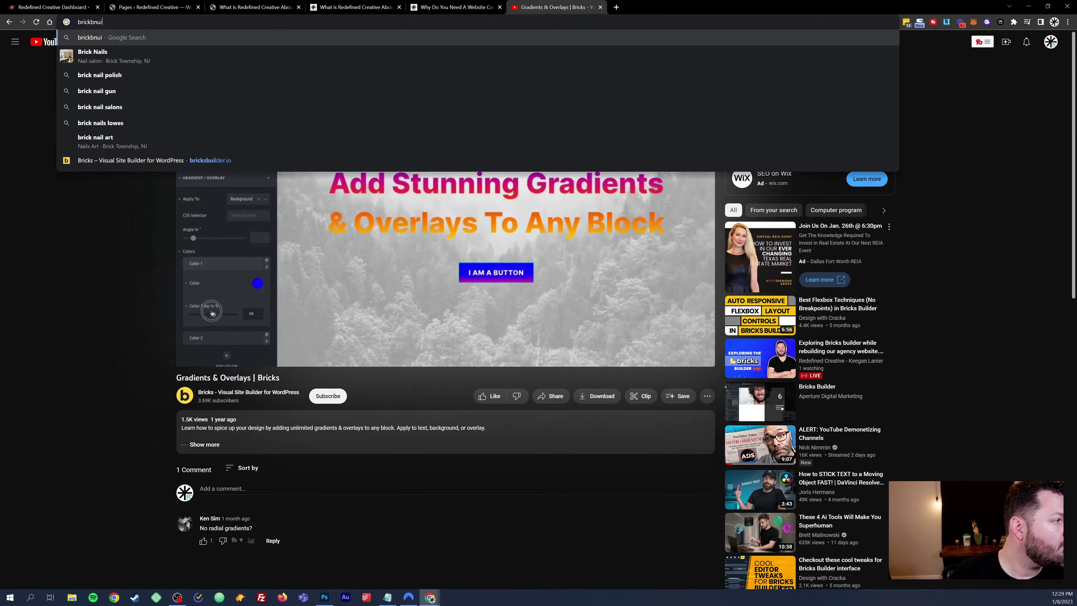
type("uilder.io")
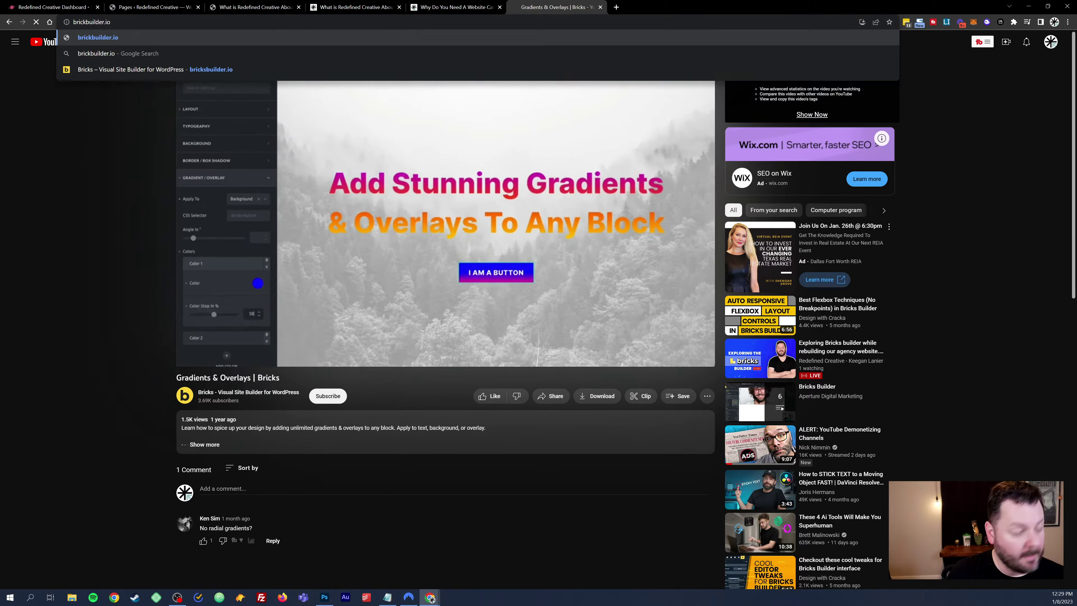
key("Return")
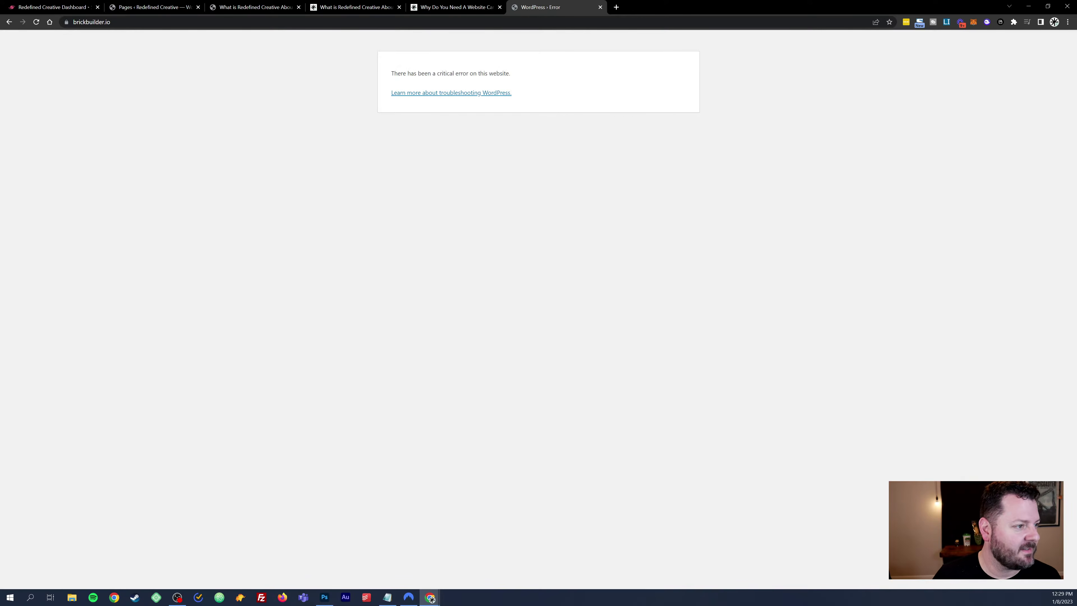
left_click(86, 25)
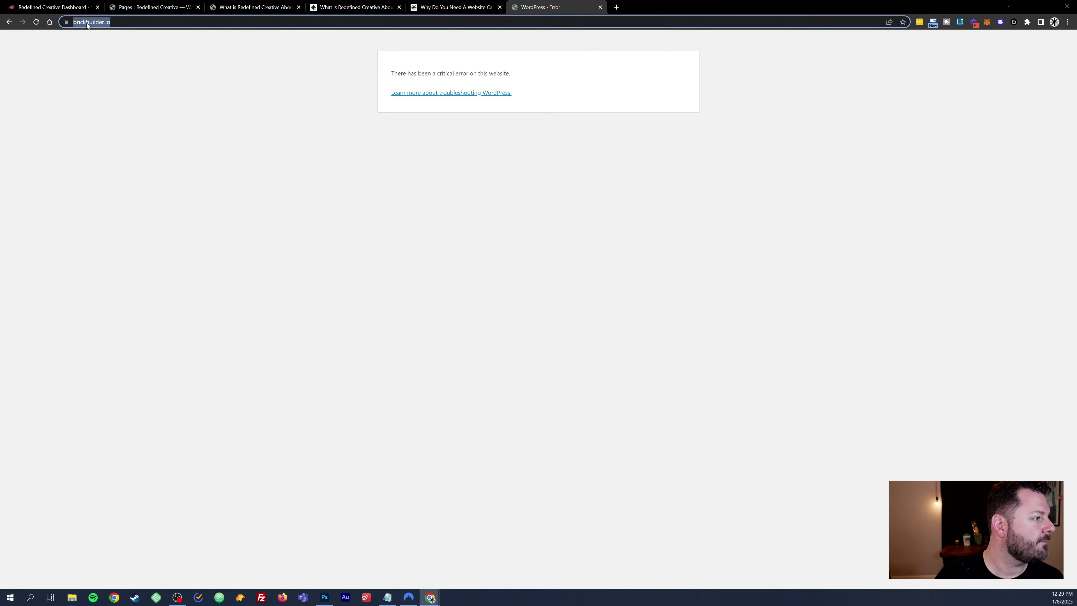
left_click(87, 23)
type("s://")
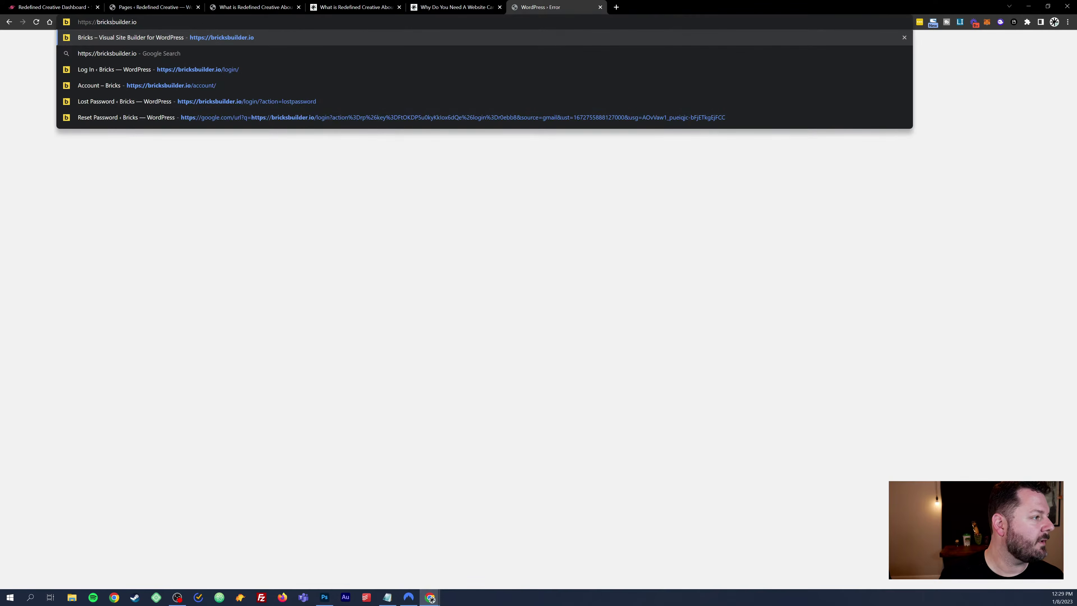
key("Return")
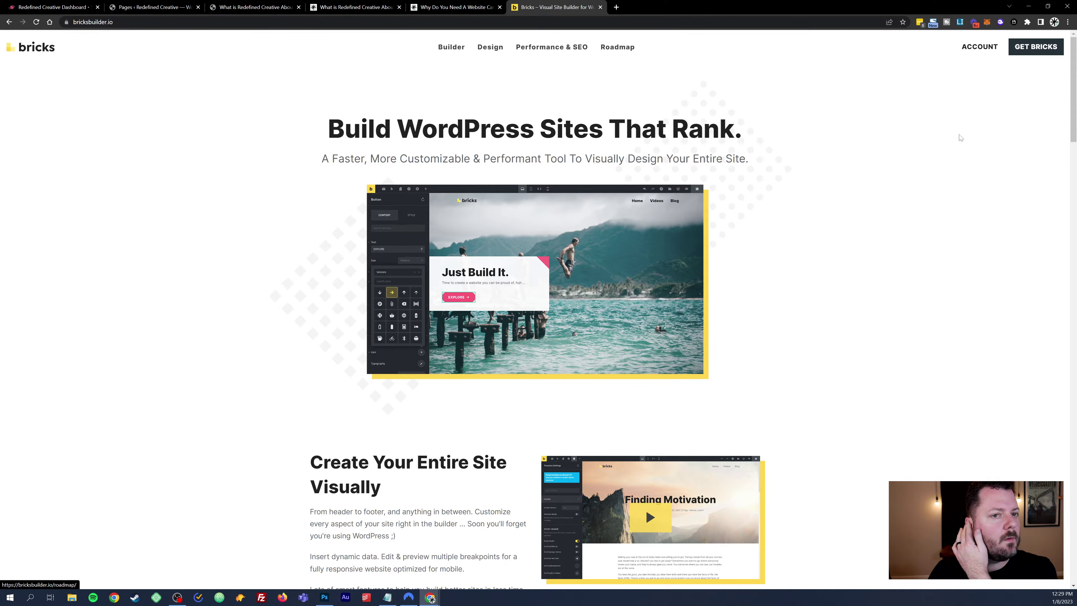
Step: Open the Bricks documentation from the site's footer and search the academy for "overlay"
left_click_drag(1073, 80, 1073, 526)
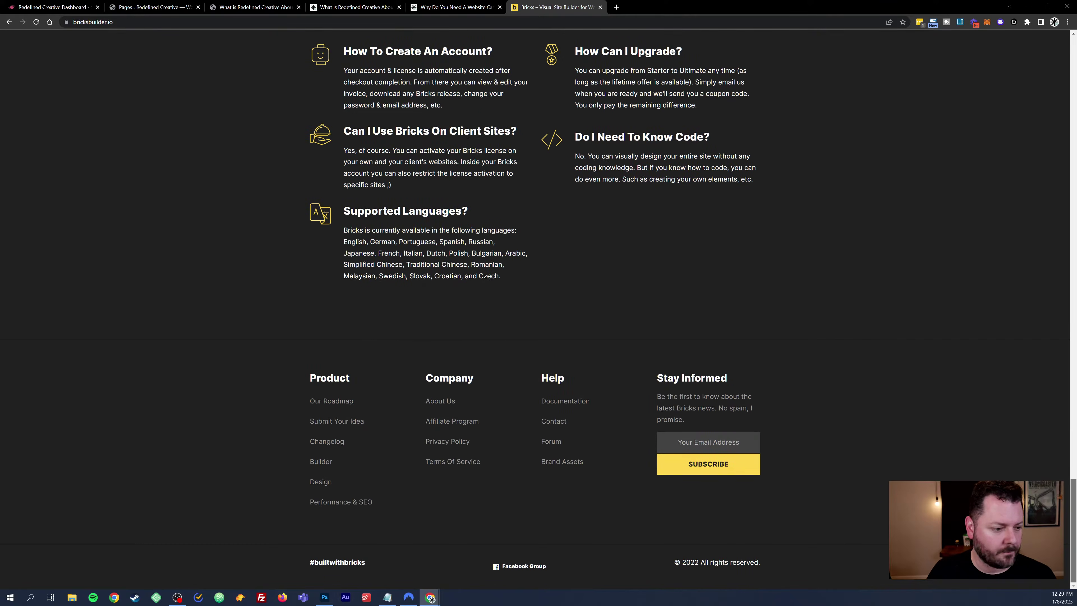
left_click(549, 403)
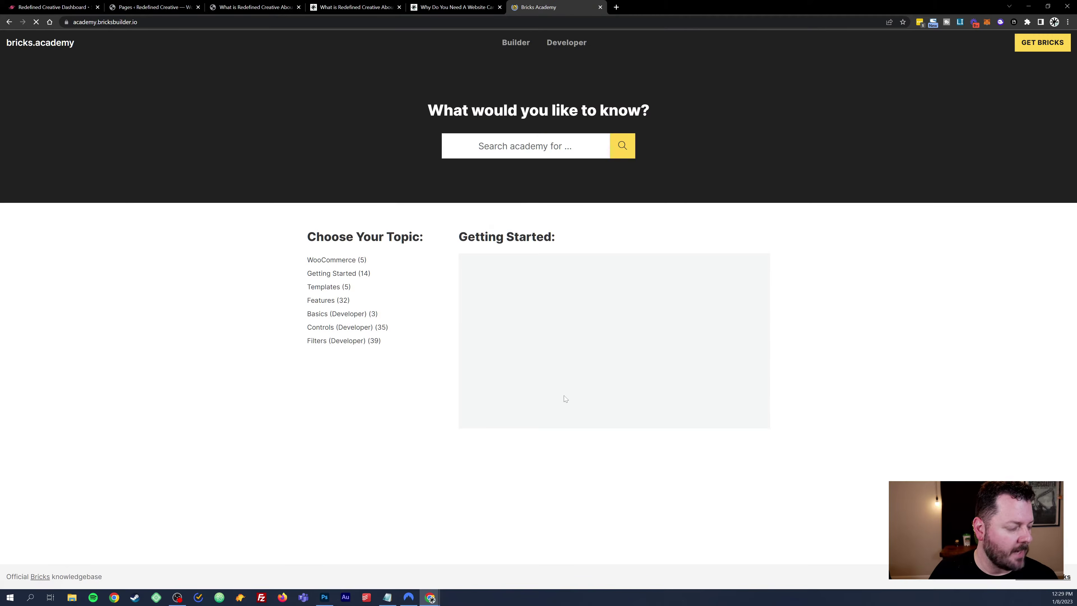
left_click(508, 146)
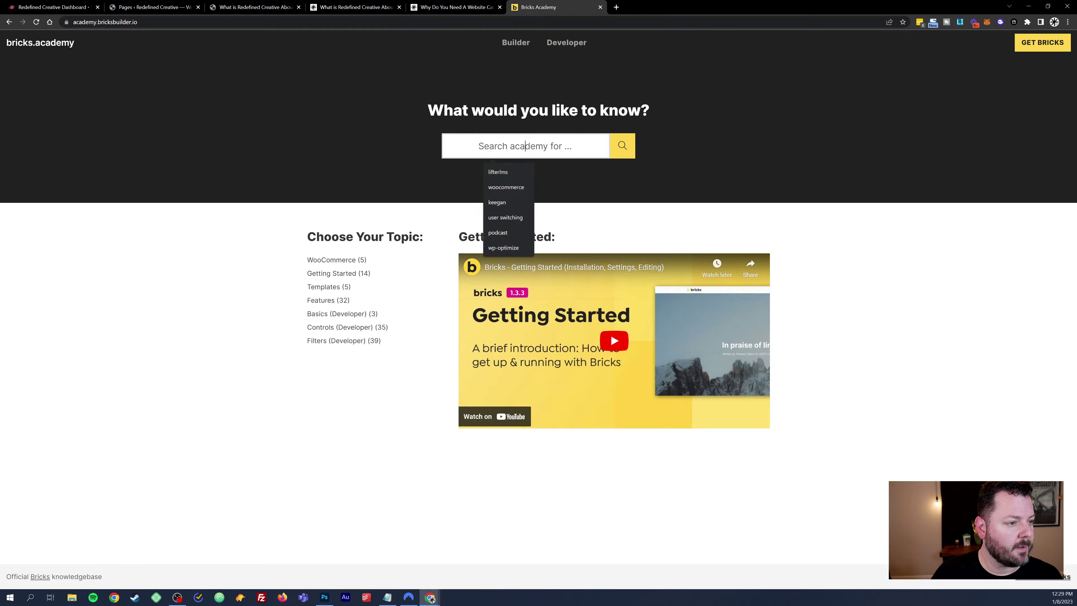
type("overlay")
key("Return")
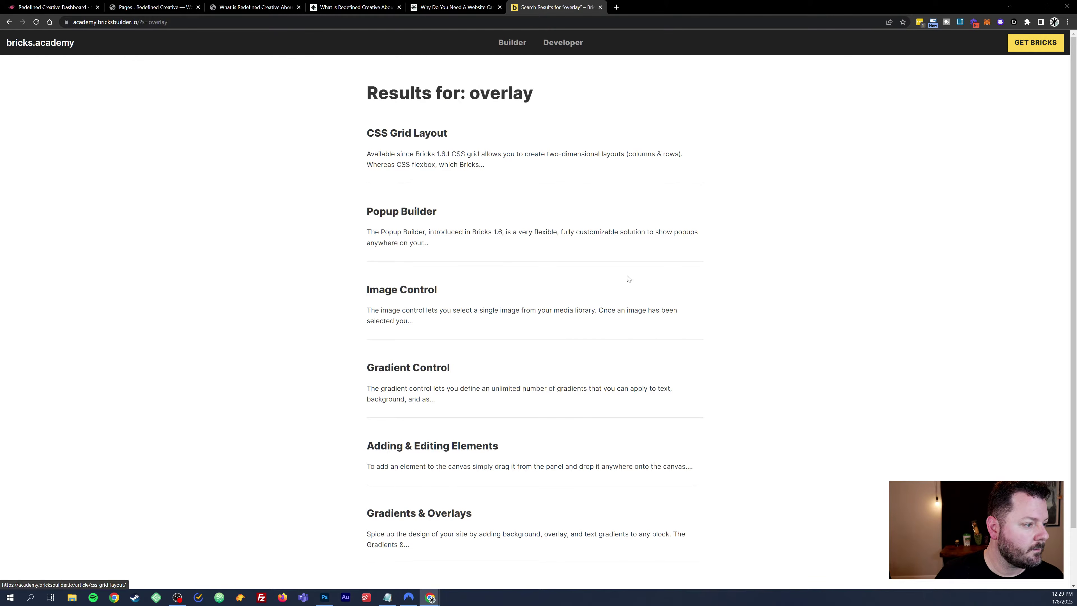
Step: Open the Gradients & Overlays article from the search results and examine its list of available controls
scroll(630, 280, "down", 2)
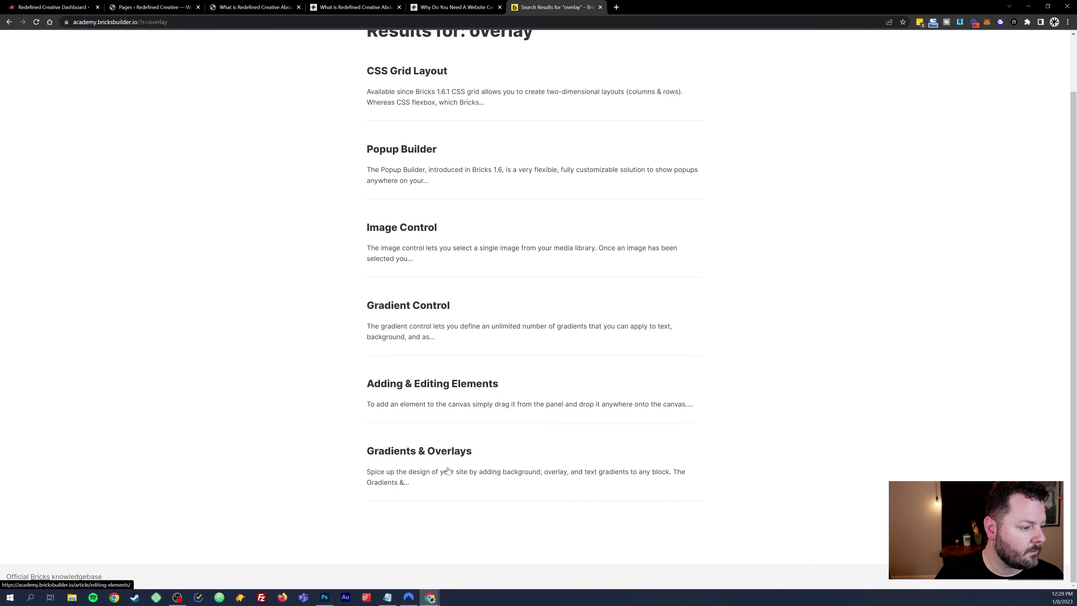
left_click(426, 452)
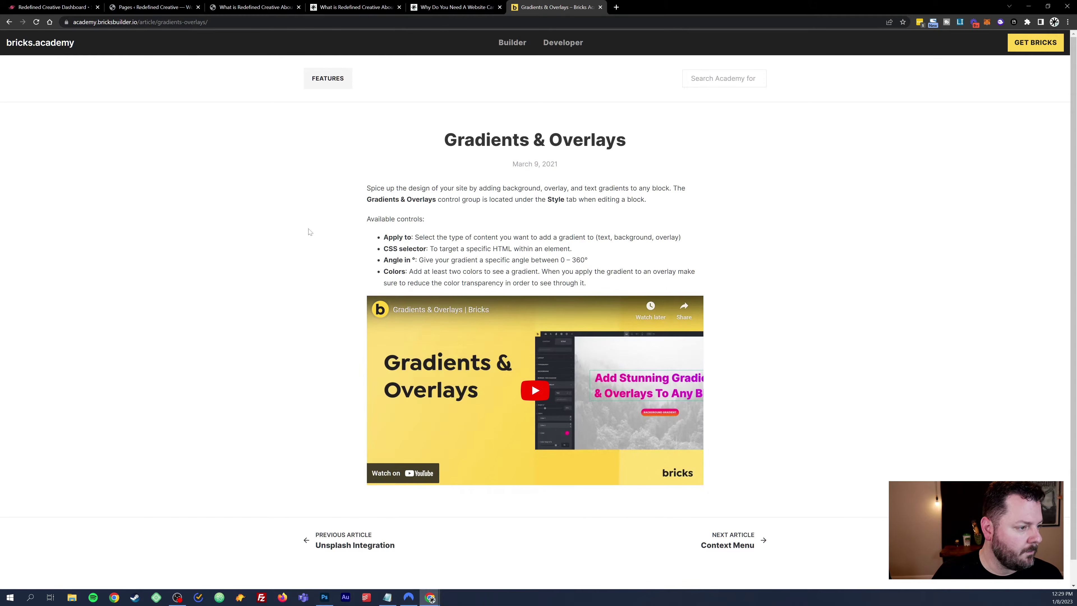
scroll(334, 281, "down", 1)
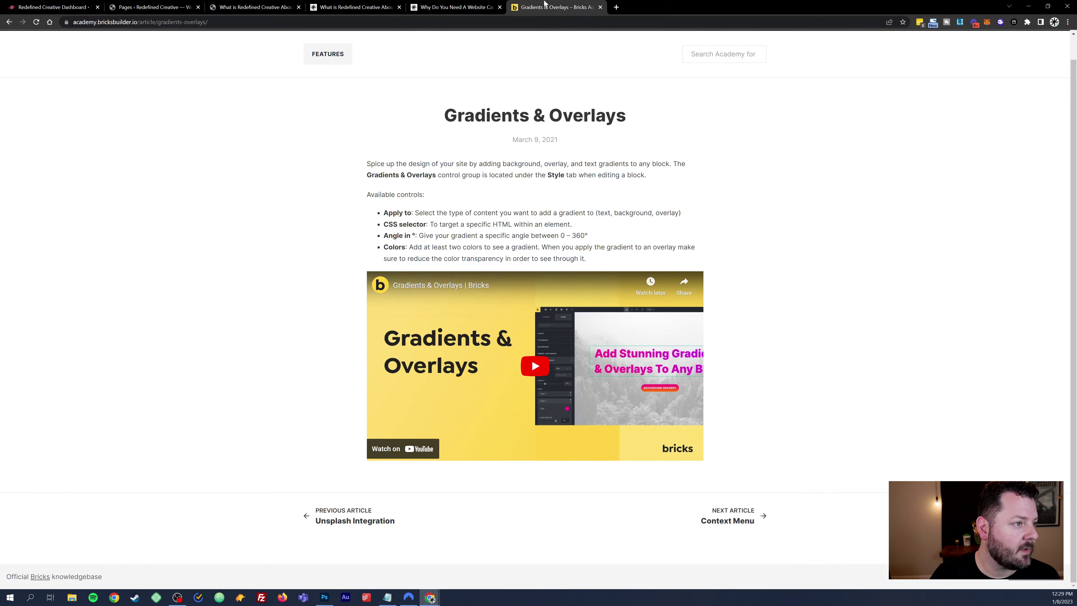
Step: Return to the staging About page in the Bricks editor and add a first #212121 color to the checkbox section's Gradient / Overlay
left_click(254, 7)
scroll(138, 530, "down", 2)
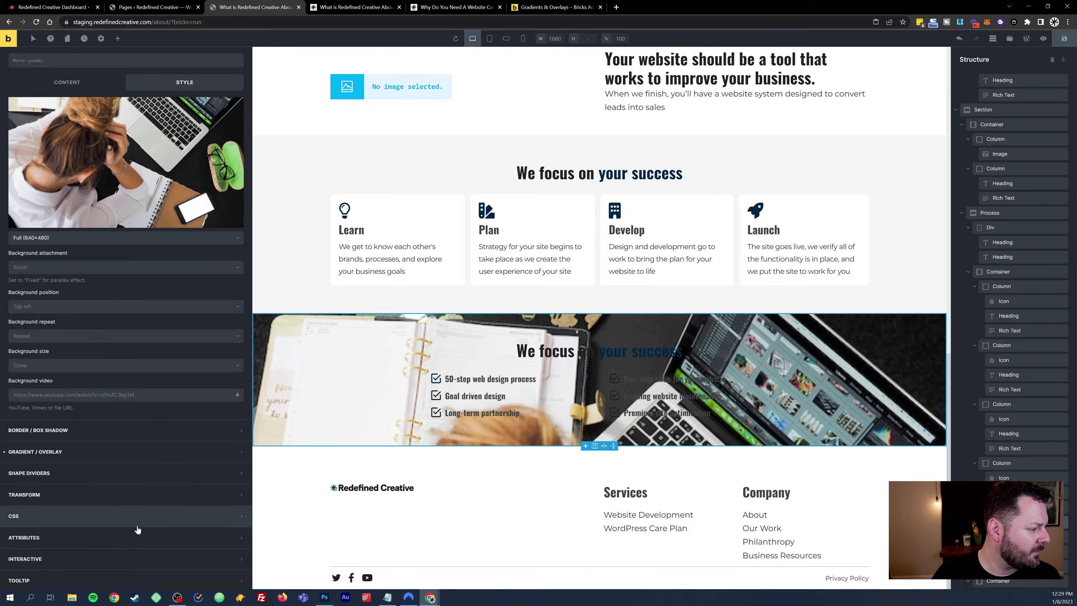
left_click(87, 449)
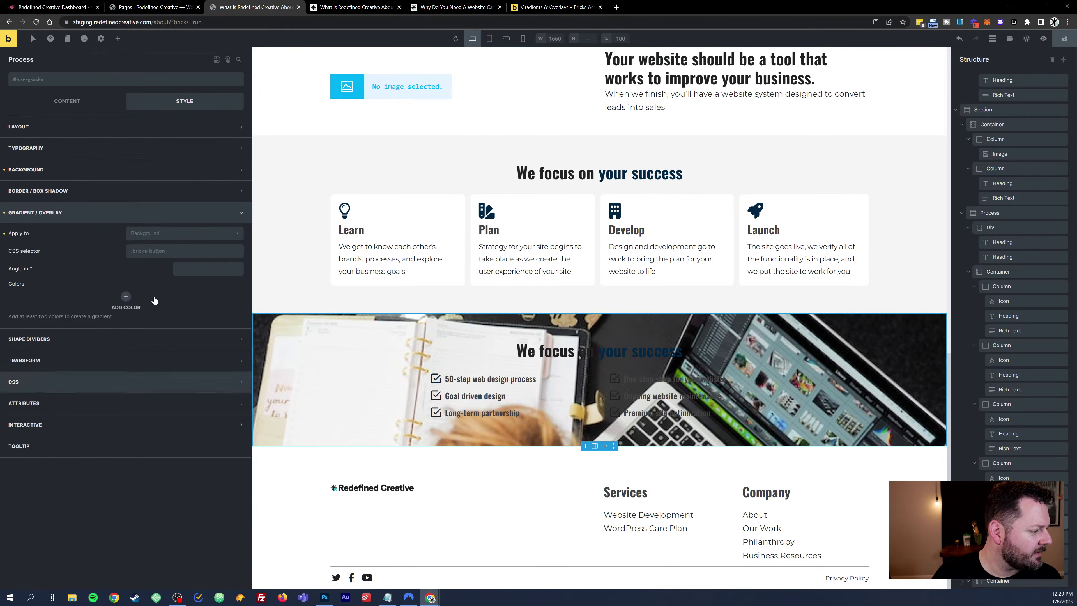
left_click(128, 301)
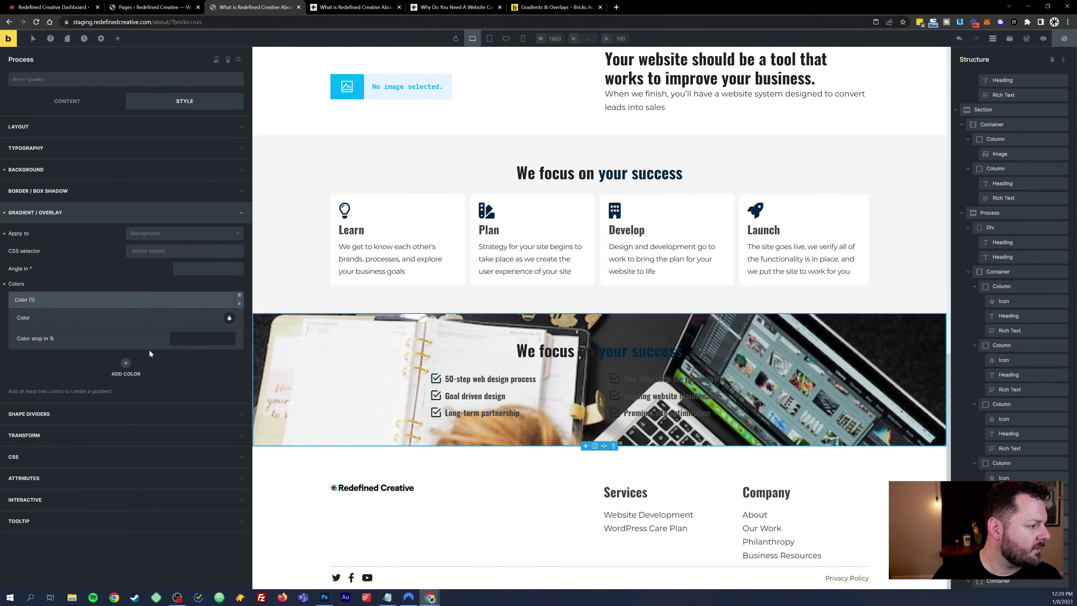
left_click(228, 318)
left_click(169, 343)
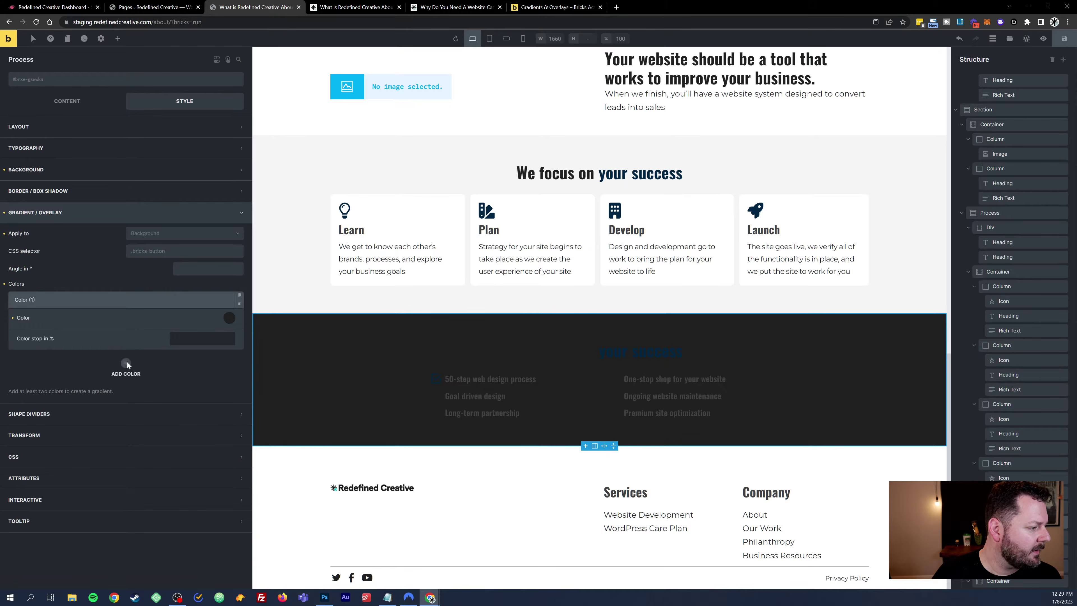
Step: Add a second gradient color to the checkbox section, set it to #212121 and lower its opacity to 0.87
left_click(126, 362)
left_click(229, 337)
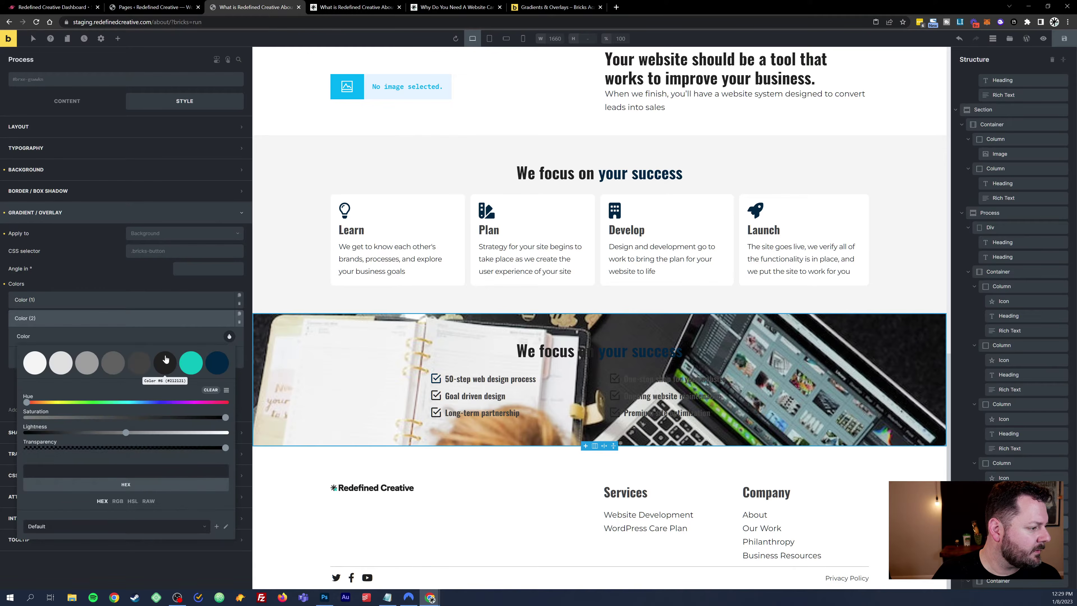
left_click(165, 363)
left_click(229, 337)
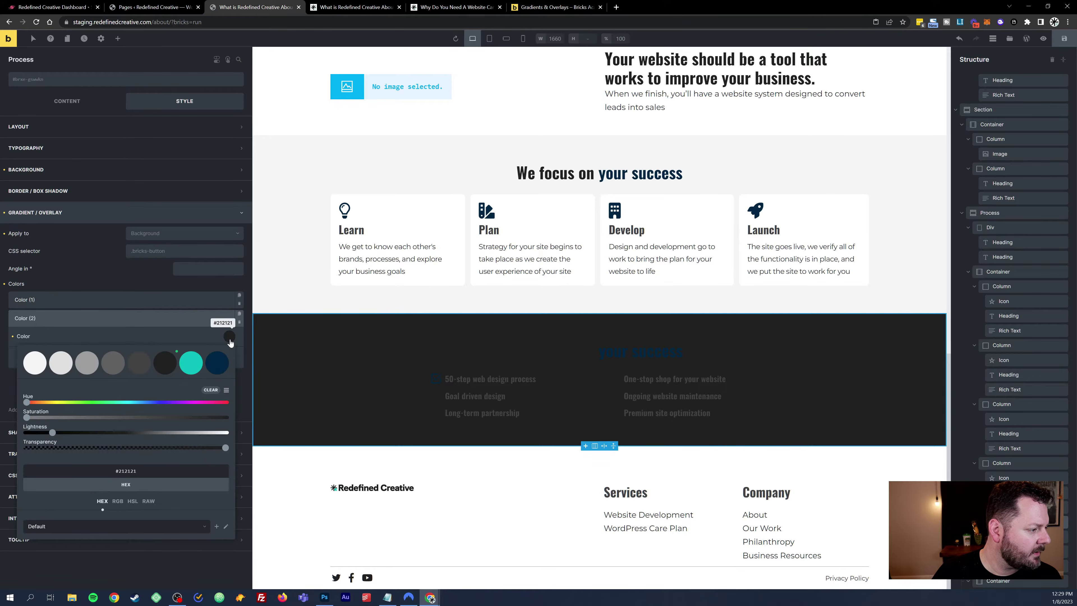
left_click_drag(213, 446, 203, 441)
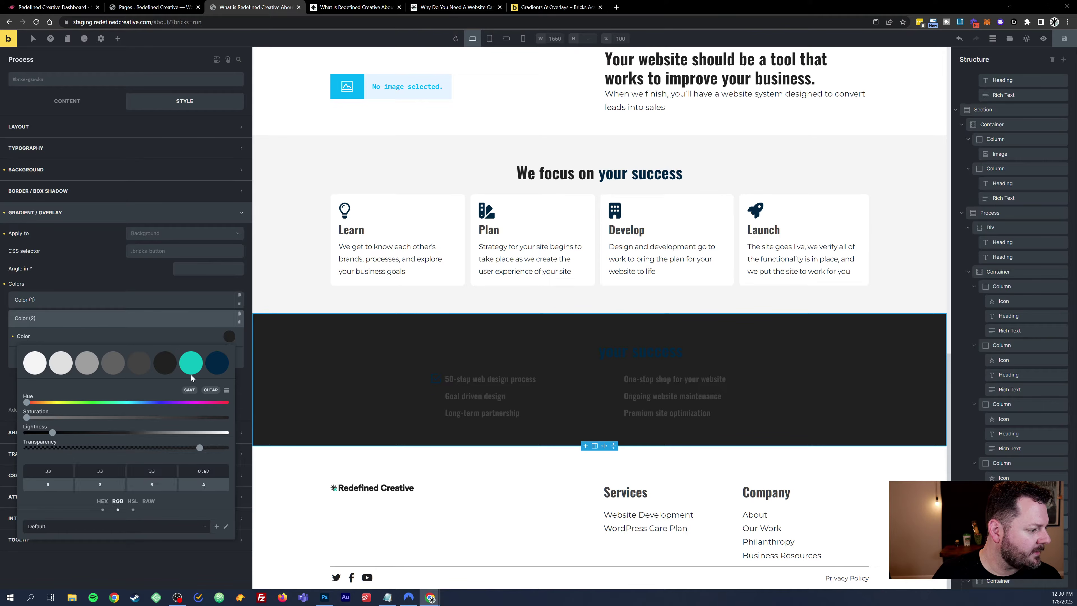
Step: Set the section's first gradient color to #212121 with an opacity of 0.85
left_click(195, 299)
left_click(228, 318)
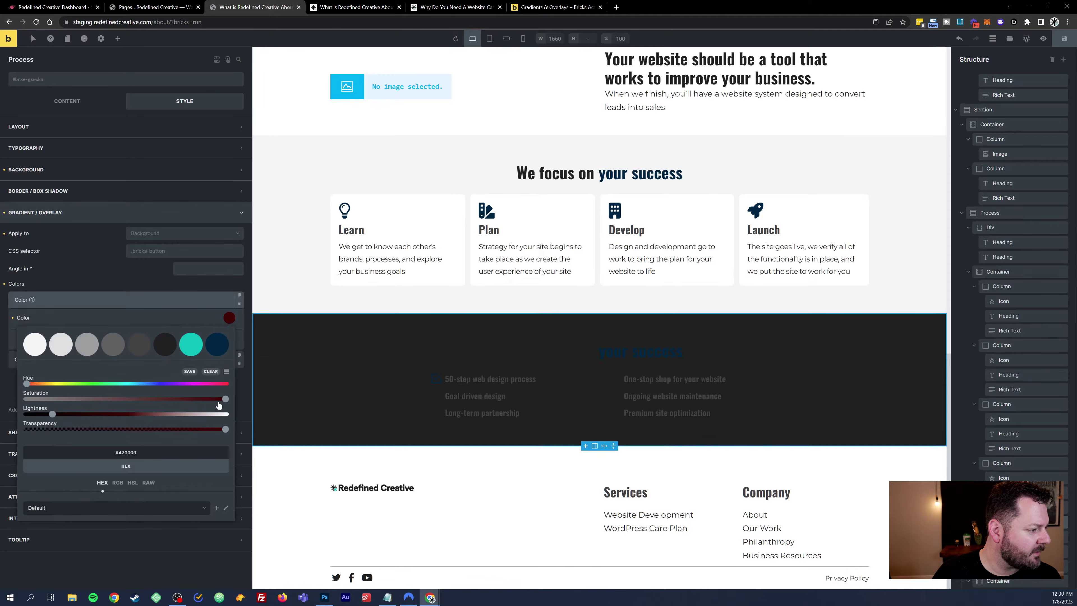
left_click_drag(218, 400, 246, 405)
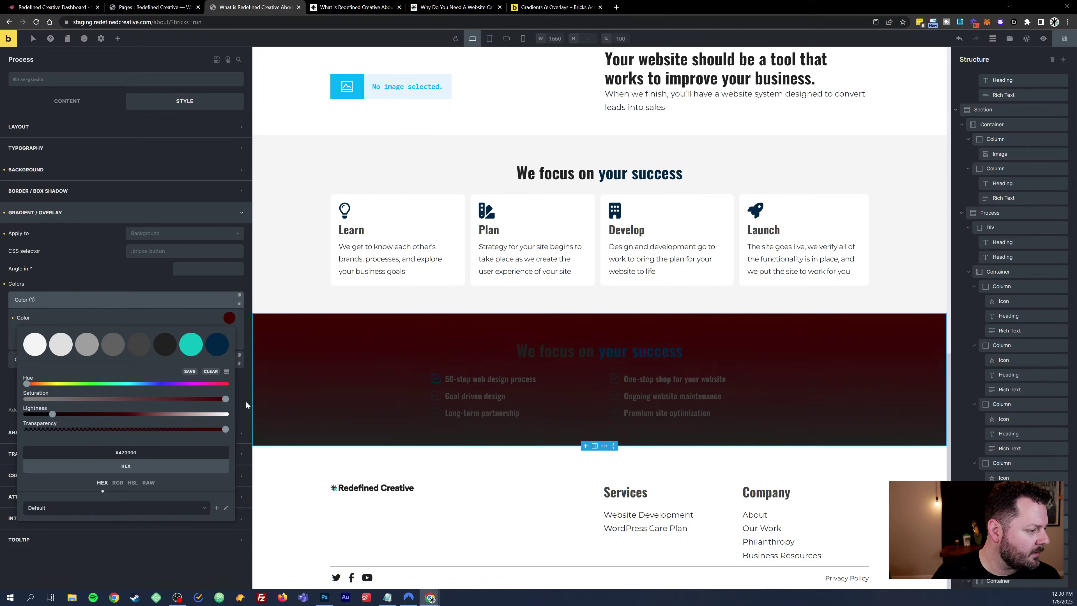
left_click(165, 344)
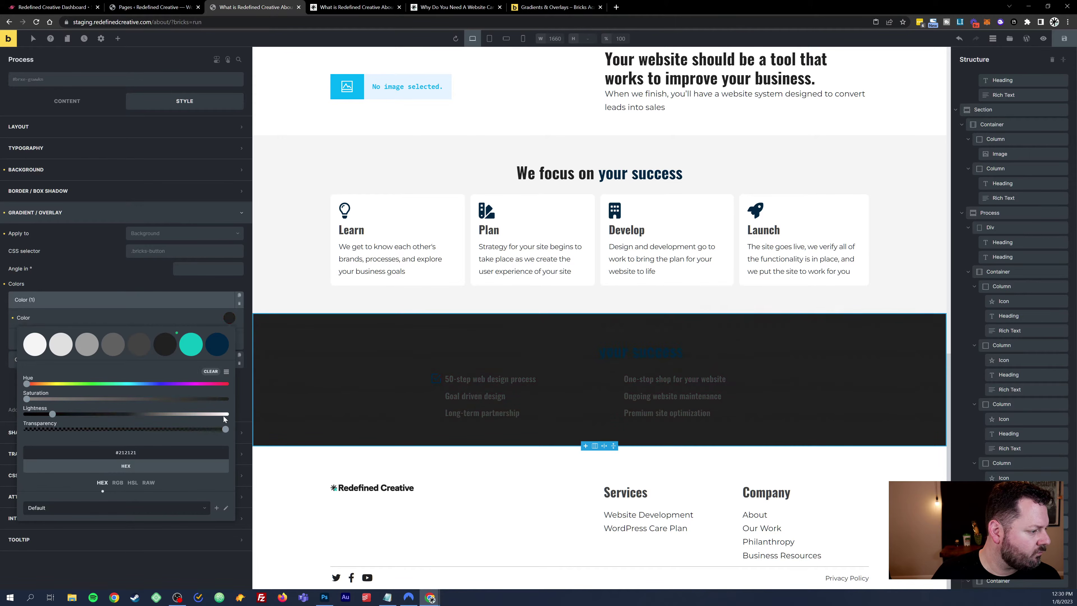
left_click_drag(223, 432, 195, 435)
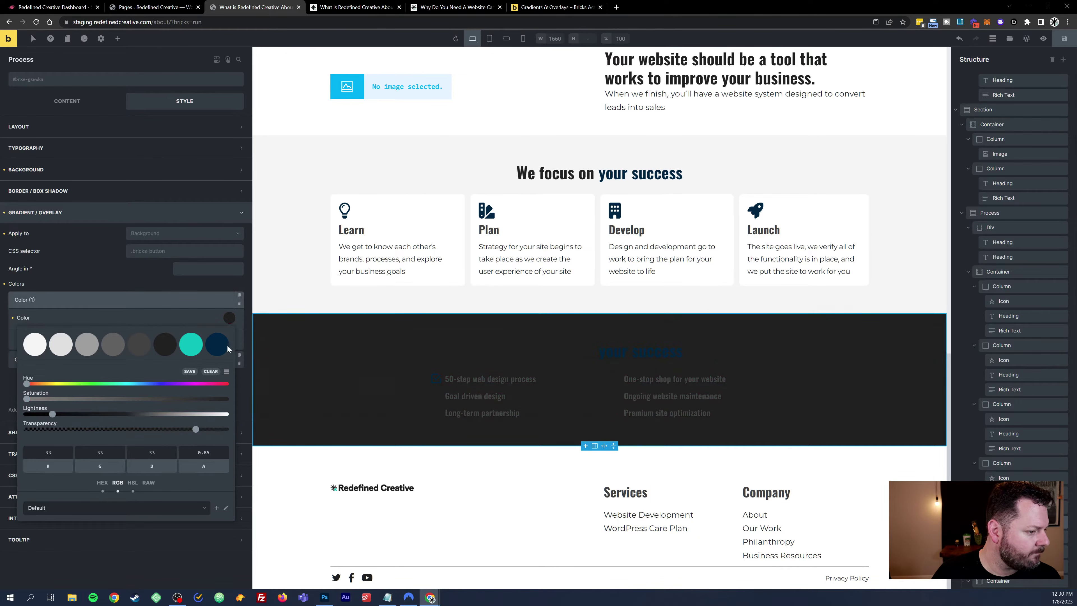
left_click(205, 284)
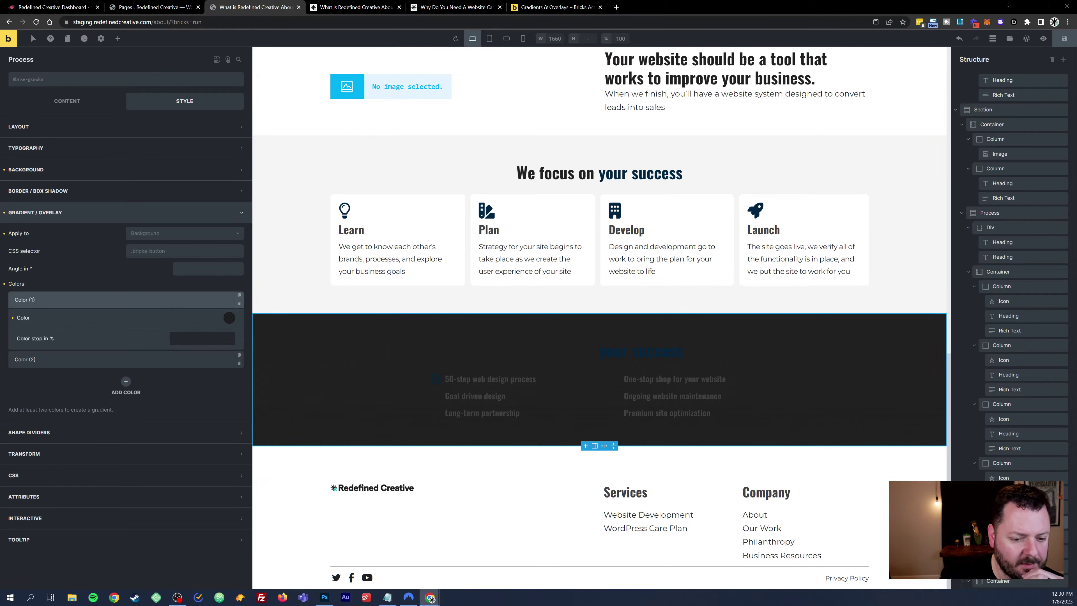
Step: Try the checkbox section's own element ID as the CSS selector for its gradient
left_click(53, 80)
left_click(50, 81)
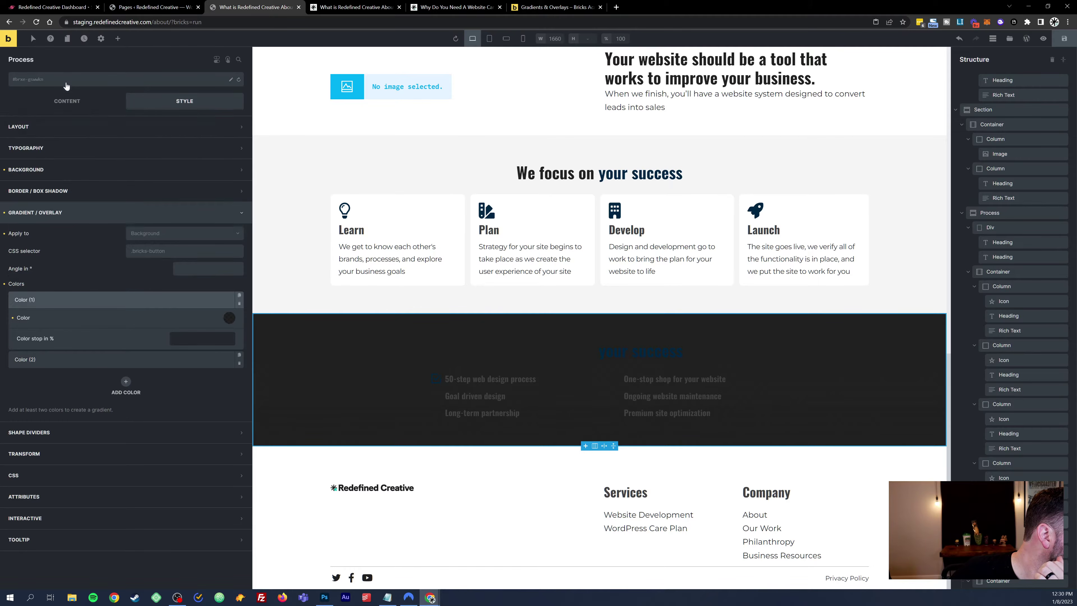
left_click(132, 251)
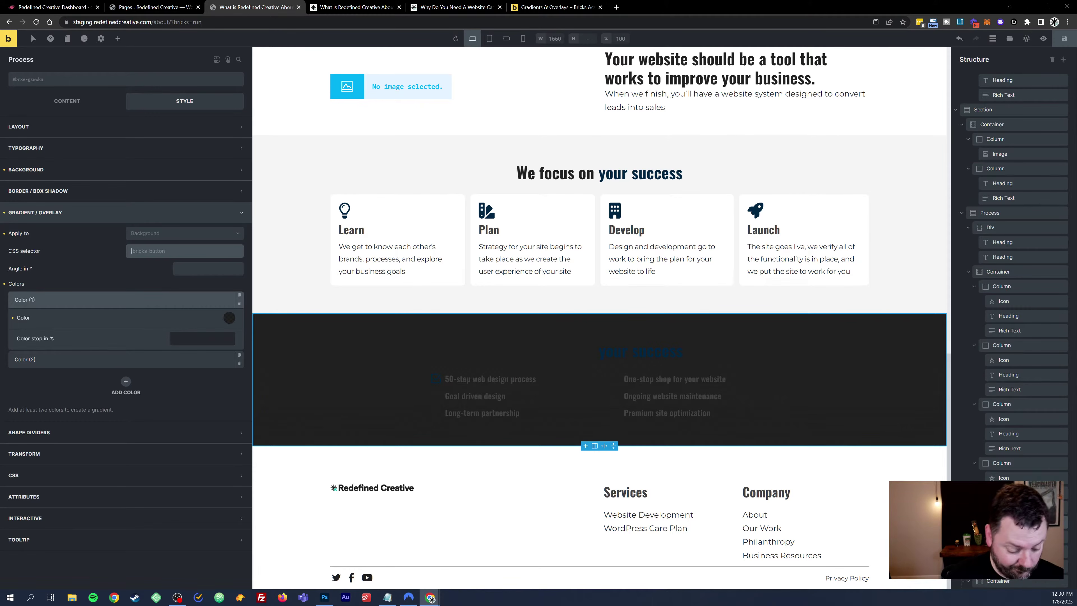
type("#brxe-gswwkn")
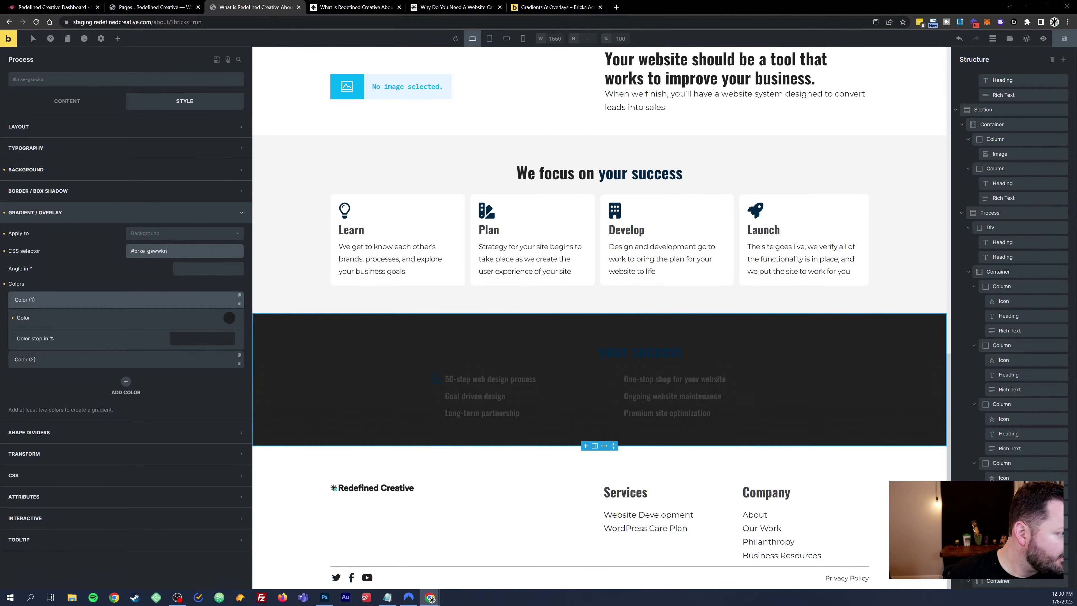
Step: Set the gradient angle to 90 degrees and clear the gradient's CSS selector
left_click(201, 269)
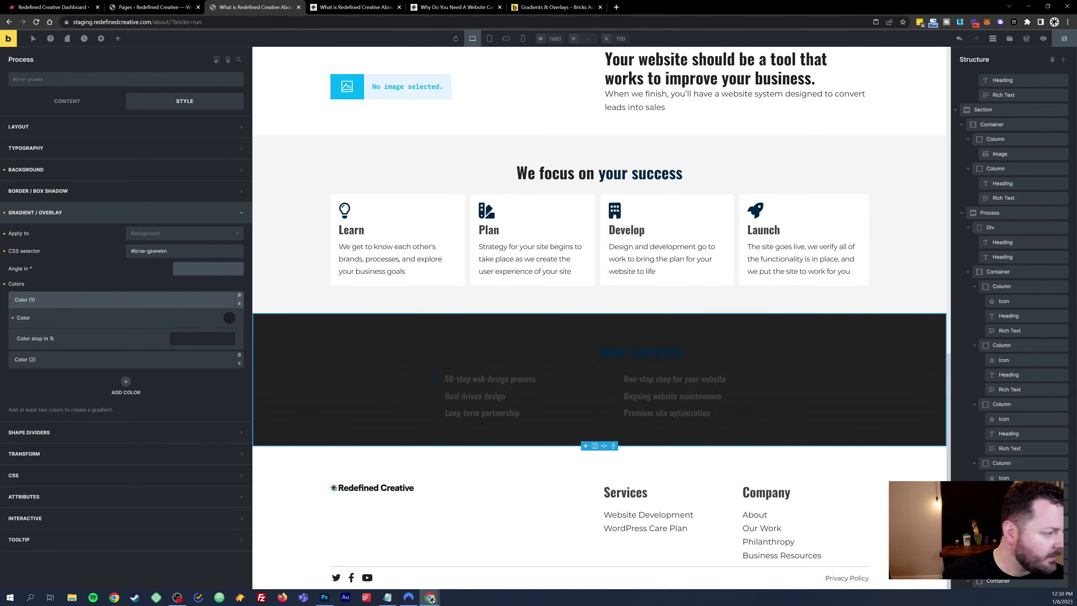
left_click(138, 268)
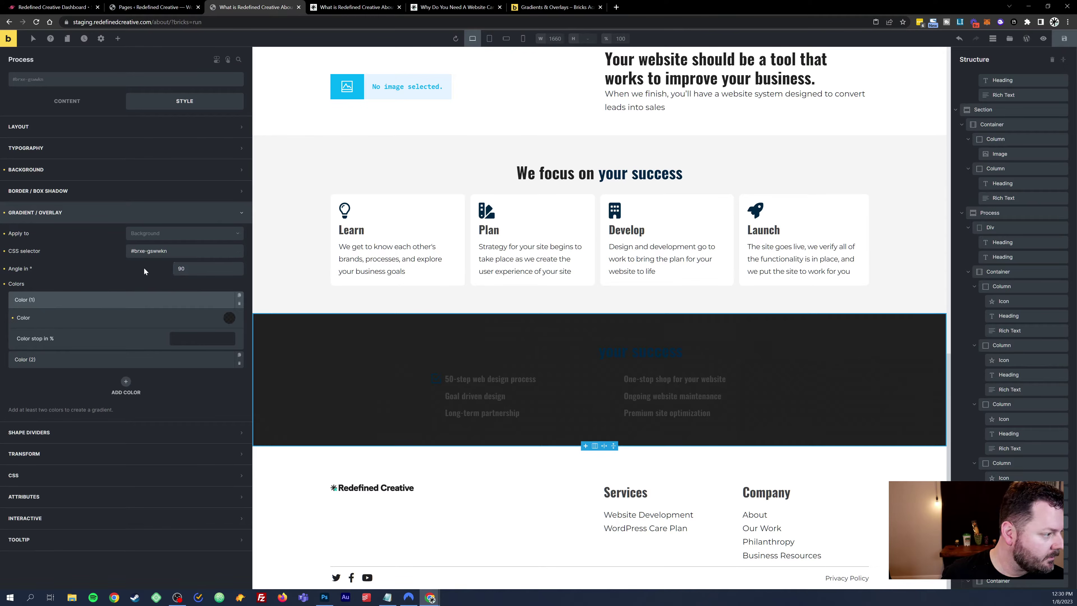
triple_click(156, 251)
key("BackSpace")
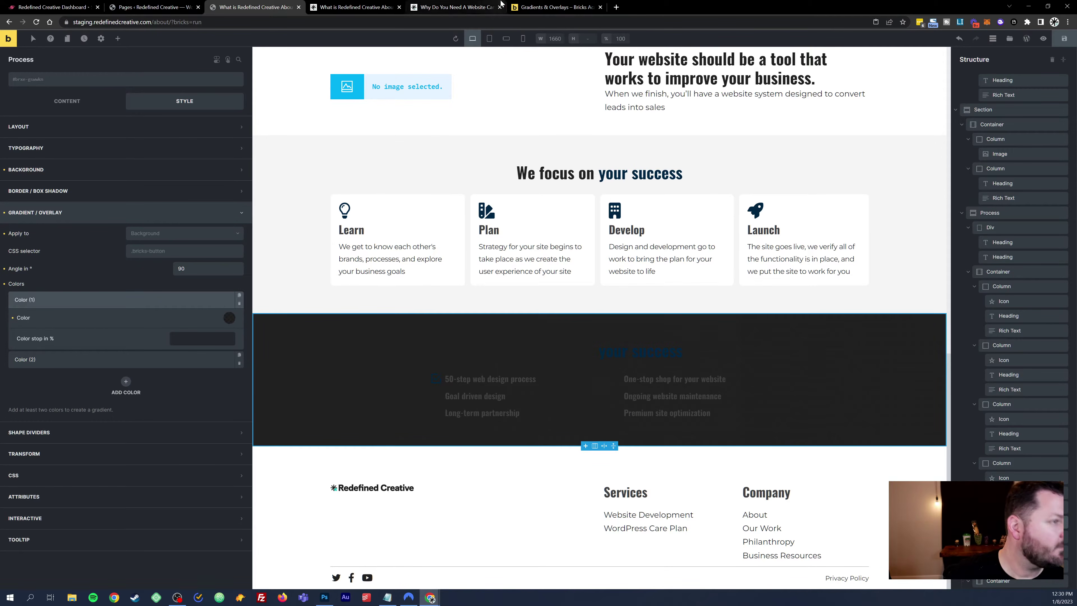
Step: Switch to the Bricks Academy tab and search Google for "background color overlay in bricks builder"
left_click(536, 6)
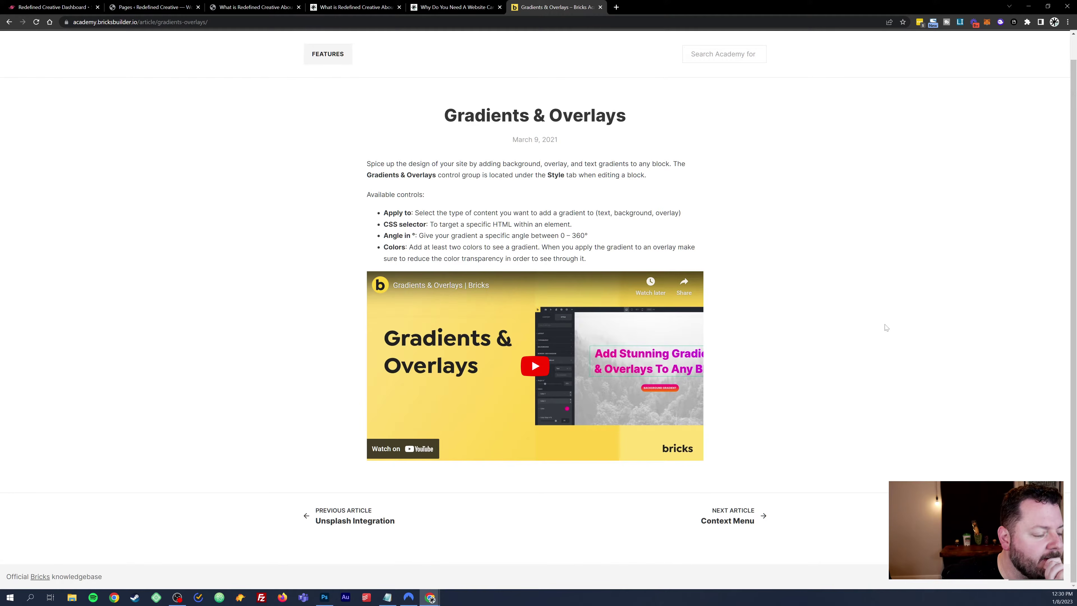
left_click(613, 22)
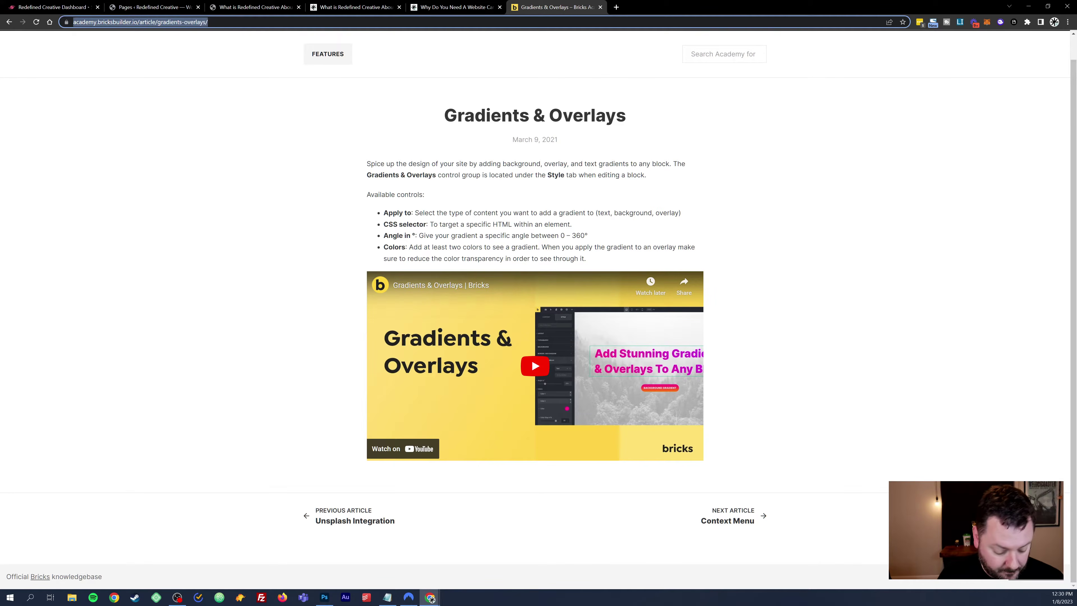
type("backgroundf")
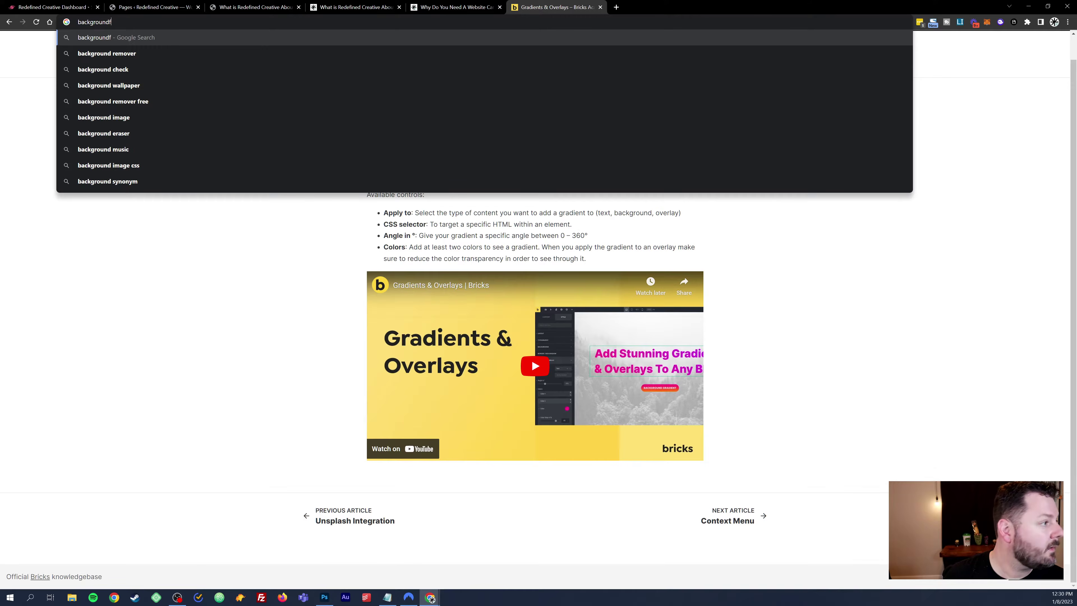
key("BackSpace")
type("color overlay")
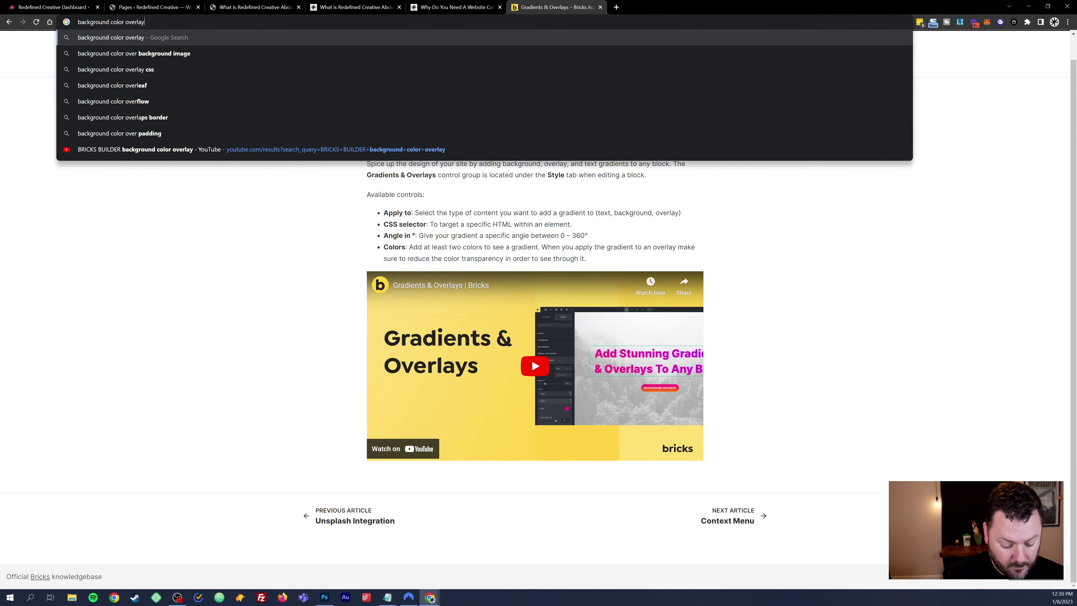
type(" in bricks build")
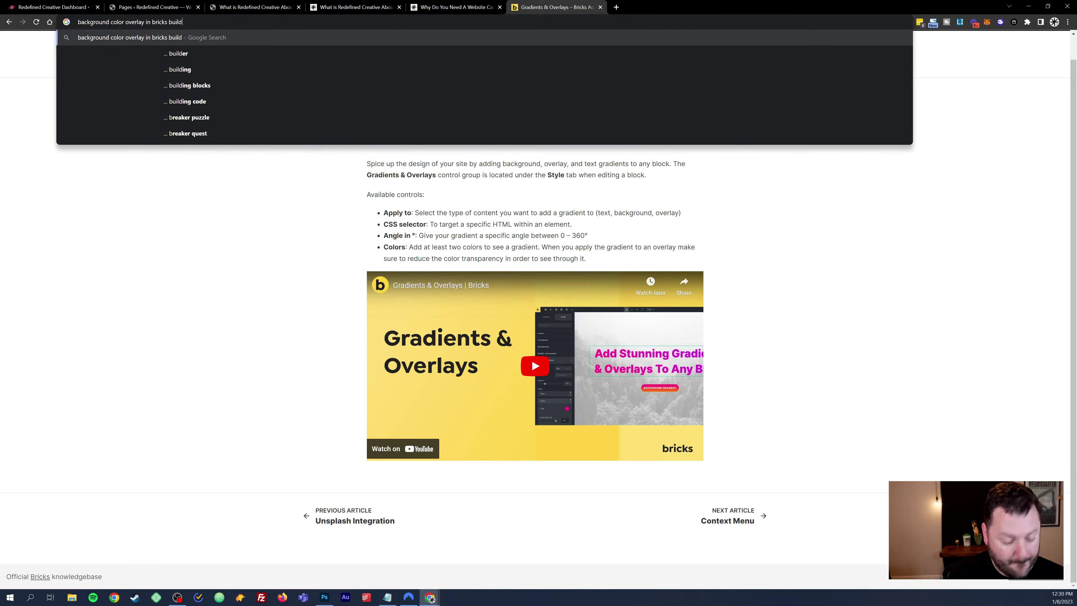
type("er")
key("Return")
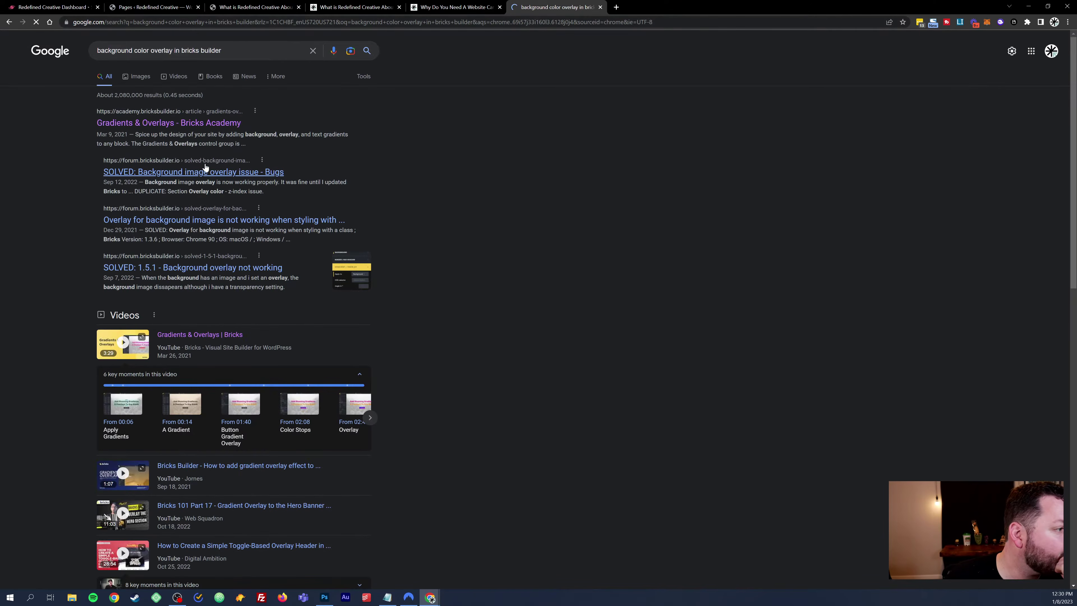
Step: Open the forum thread "SOLVED: Background image overlay issue" and read its replies on making background overlays work
left_click(205, 169)
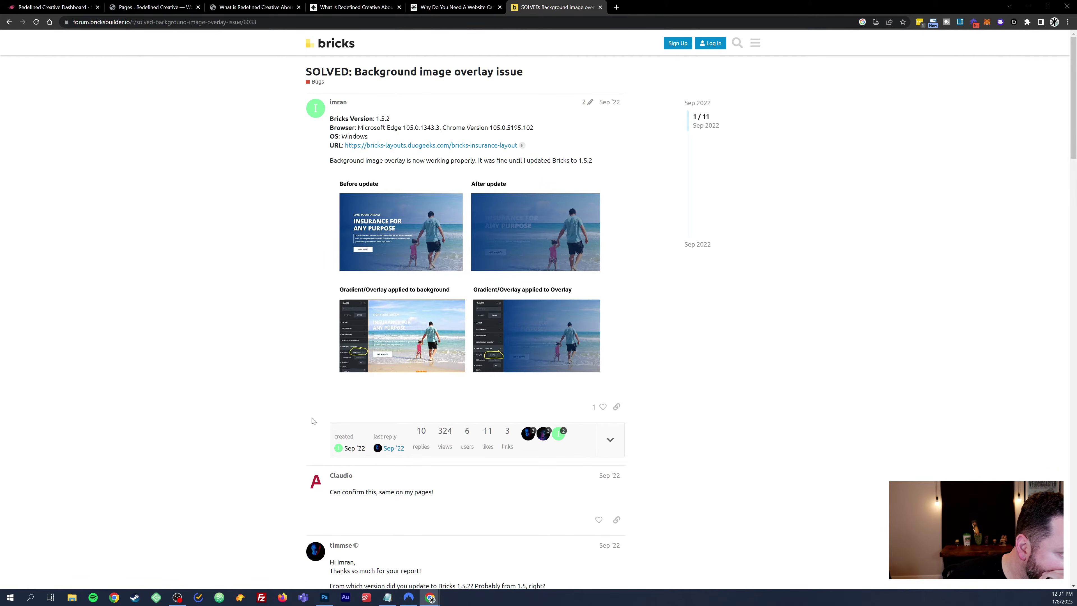
scroll(313, 420, "down", 5)
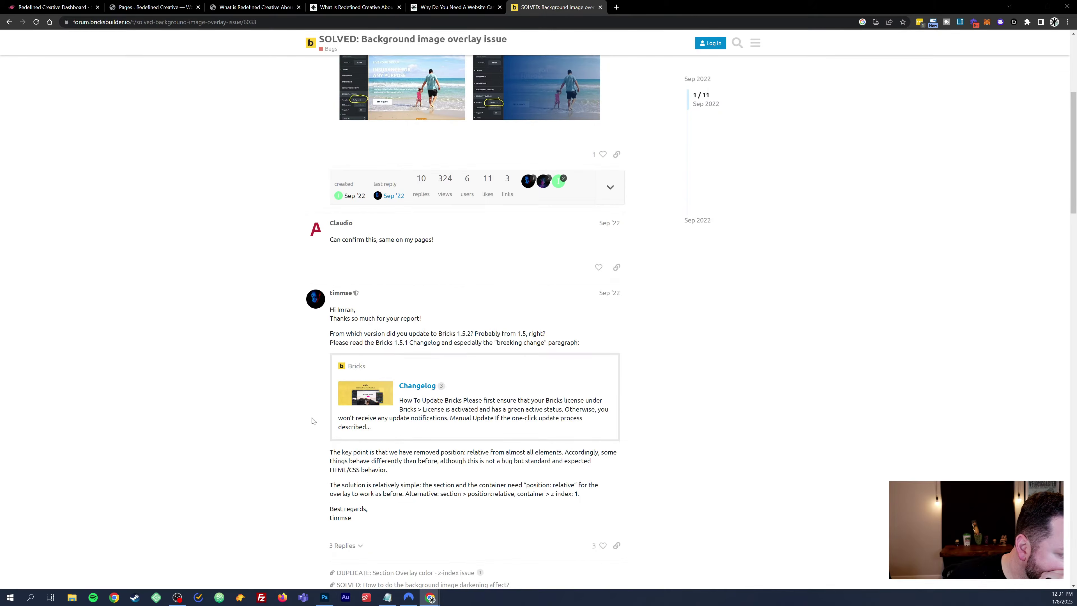
scroll(313, 421, "down", 5)
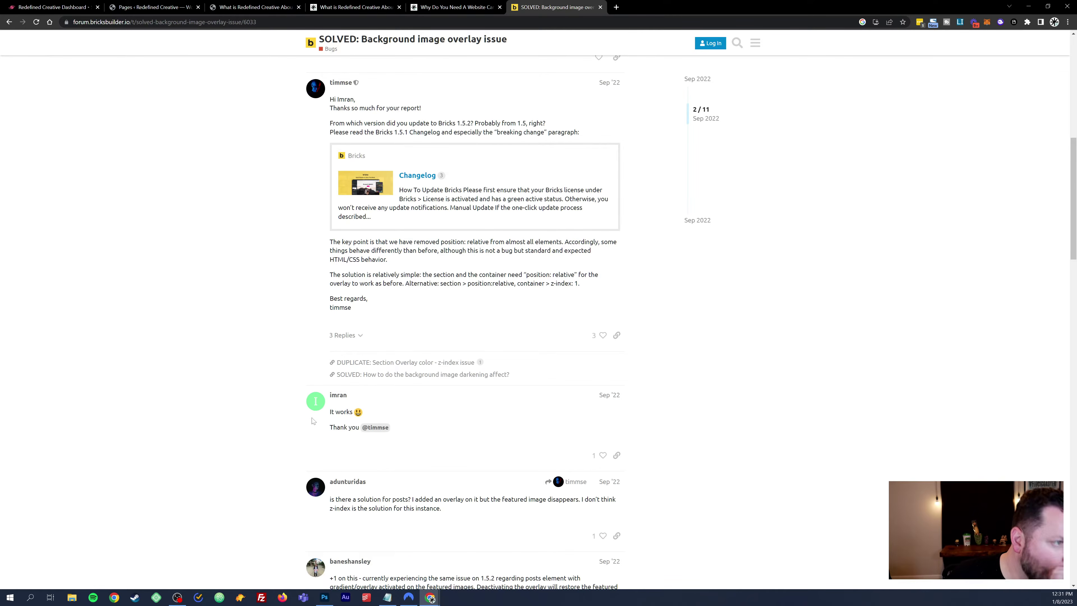
scroll(313, 420, "down", 5)
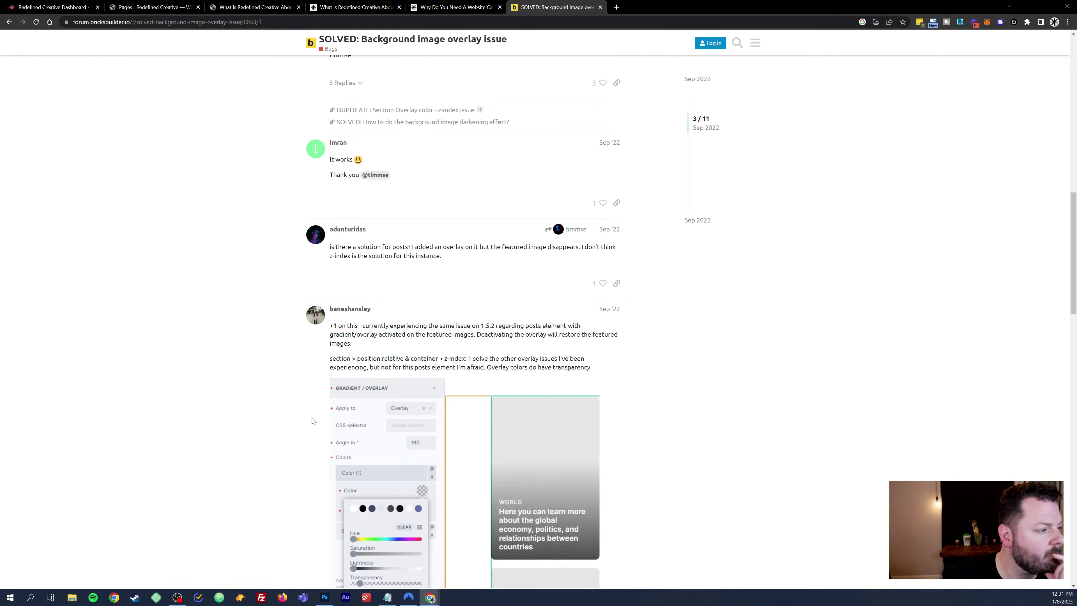
scroll(312, 421, "down", 5)
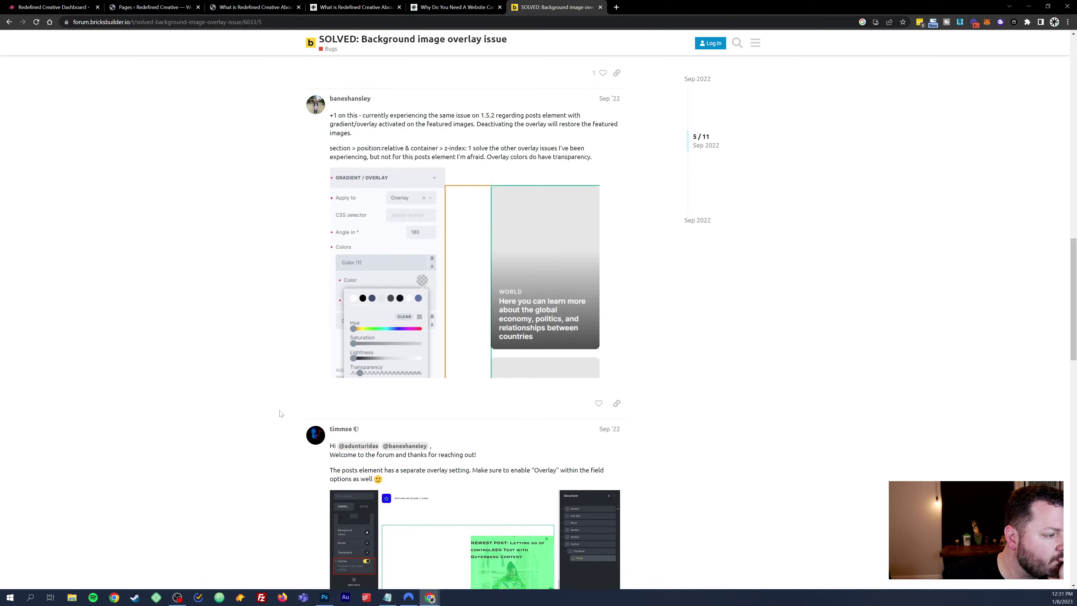
scroll(280, 414, "down", 5)
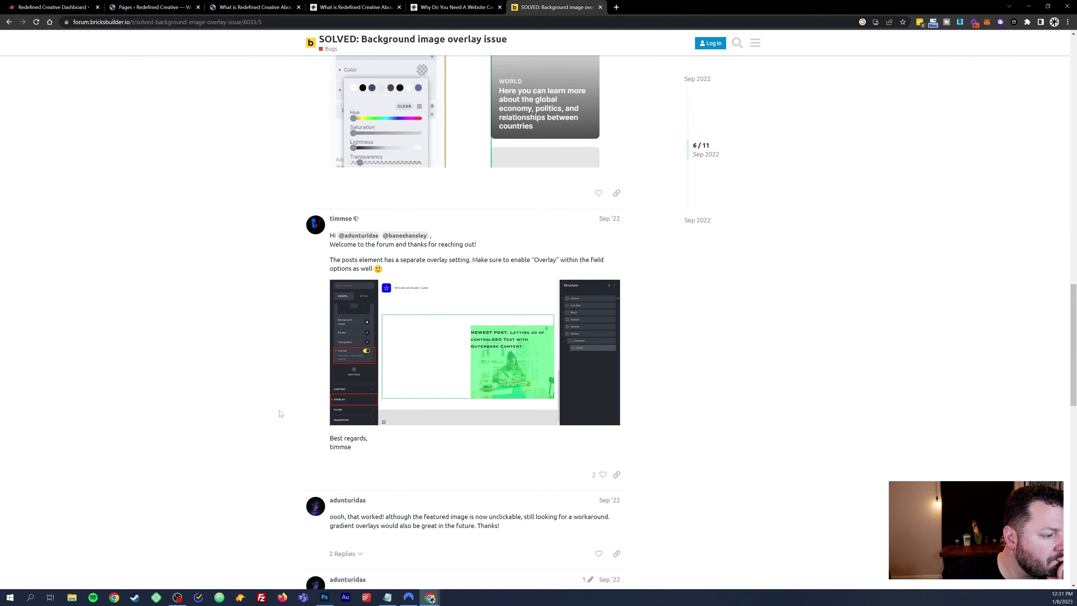
scroll(280, 414, "up", 2)
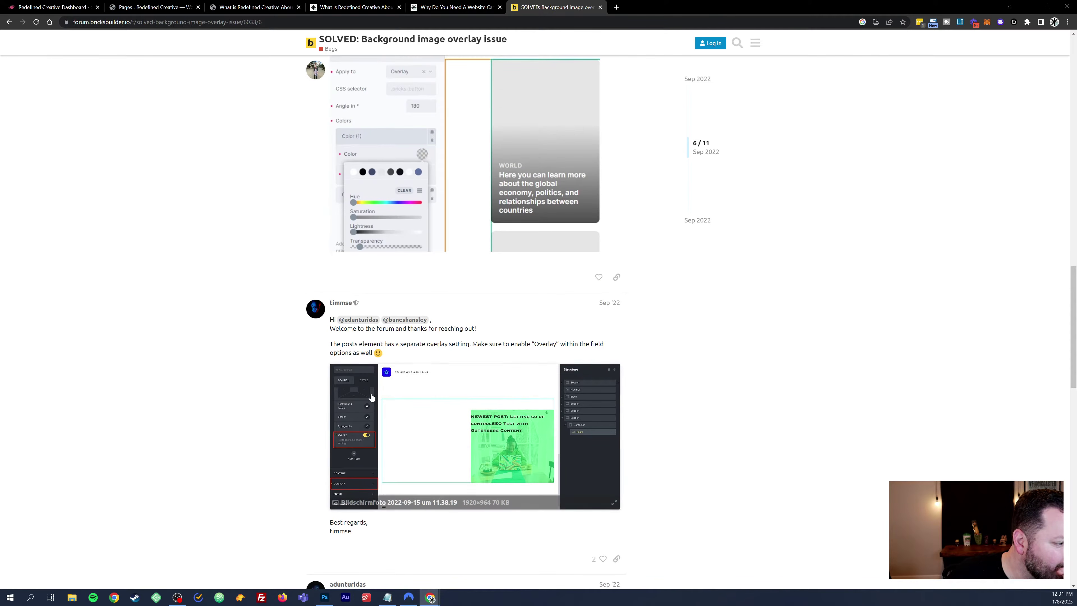
Step: Return to the About page's Bricks editor and delete both gradient colors from the checkbox section
left_click(265, 7)
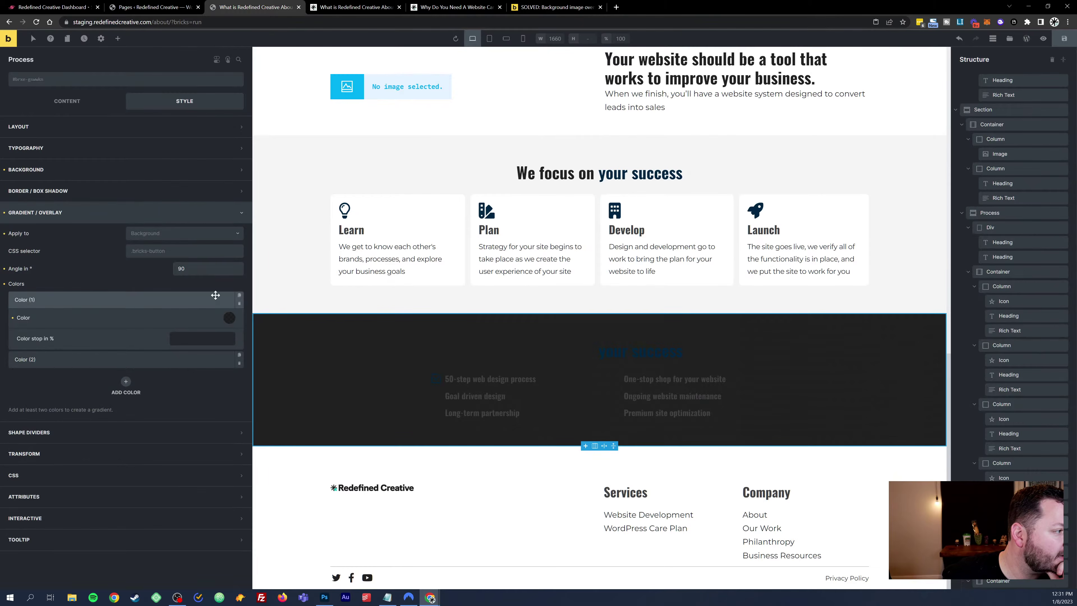
left_click(240, 304)
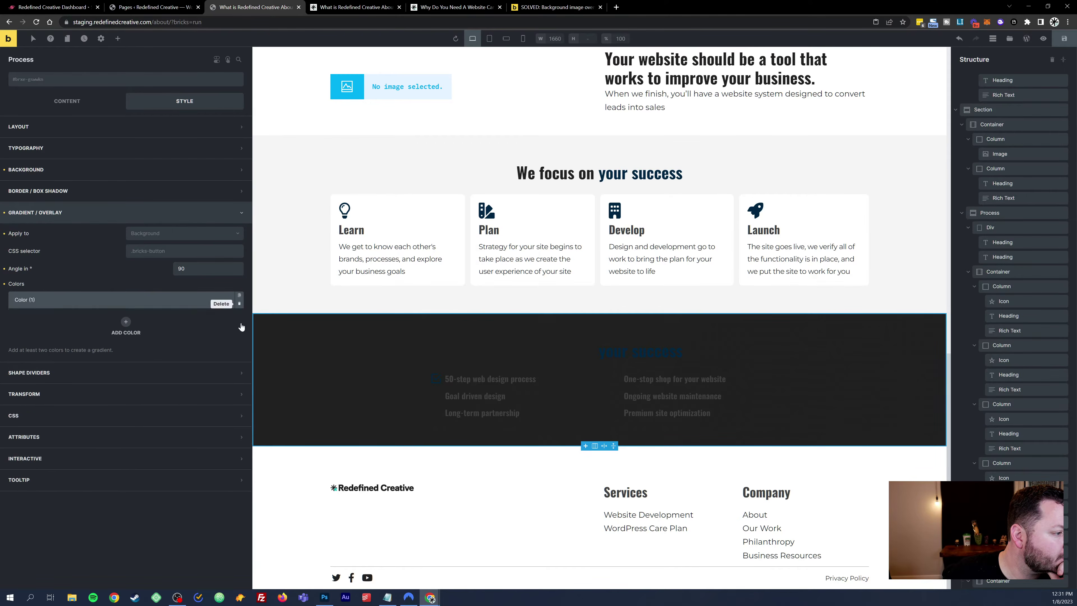
left_click(239, 303)
Step: Look through the checkbox section's layout and background settings, including attachment and position, for a way to overlay a color
left_click(113, 126)
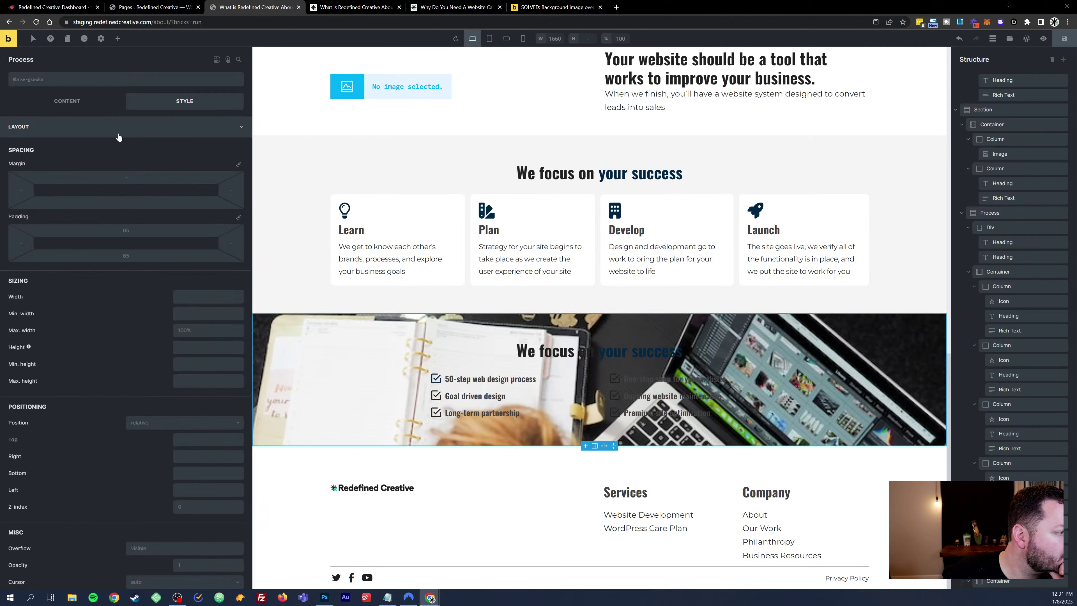
scroll(162, 300, "down", 2)
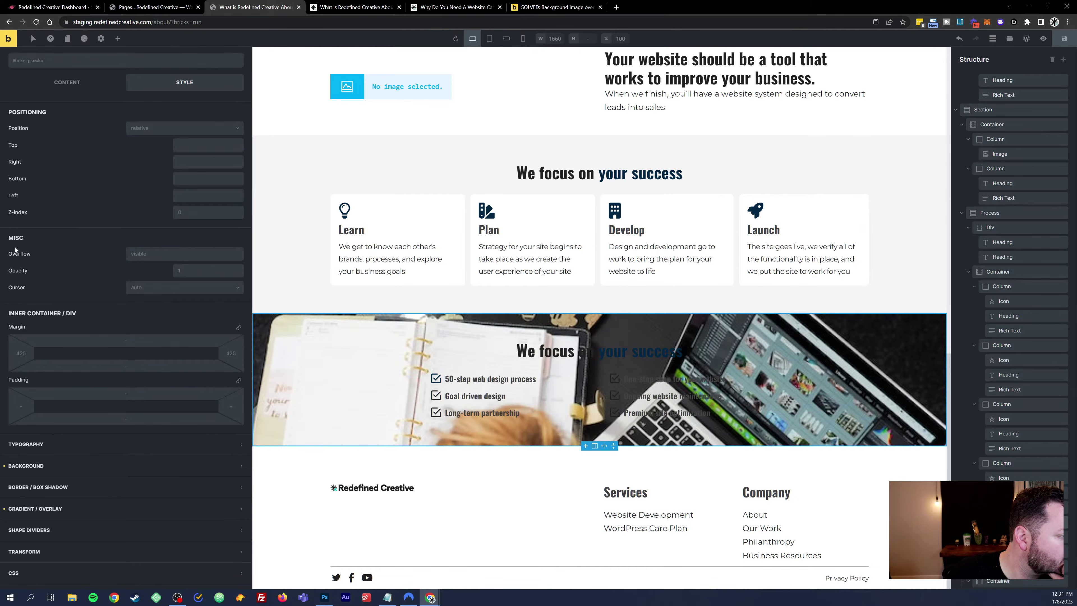
scroll(165, 310, "down", 2)
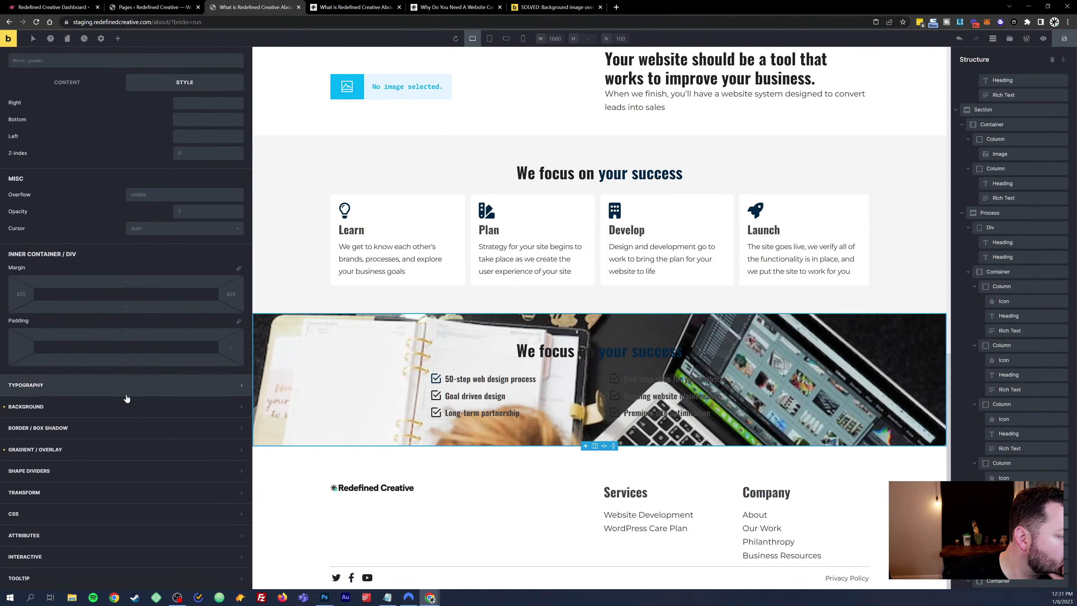
left_click(117, 408)
scroll(166, 314, "down", 3)
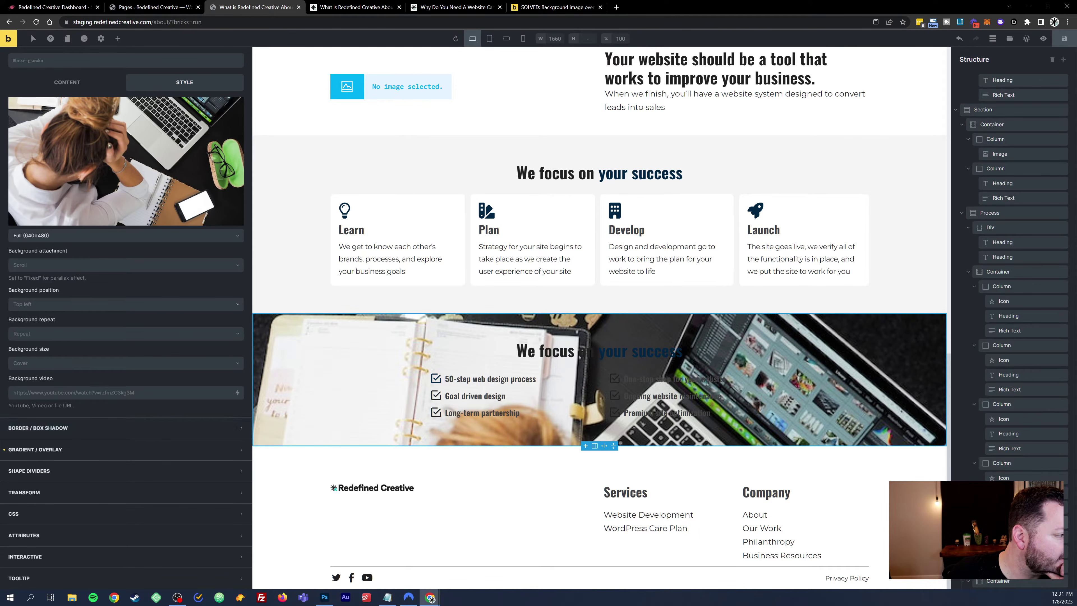
scroll(168, 275, "up", 3)
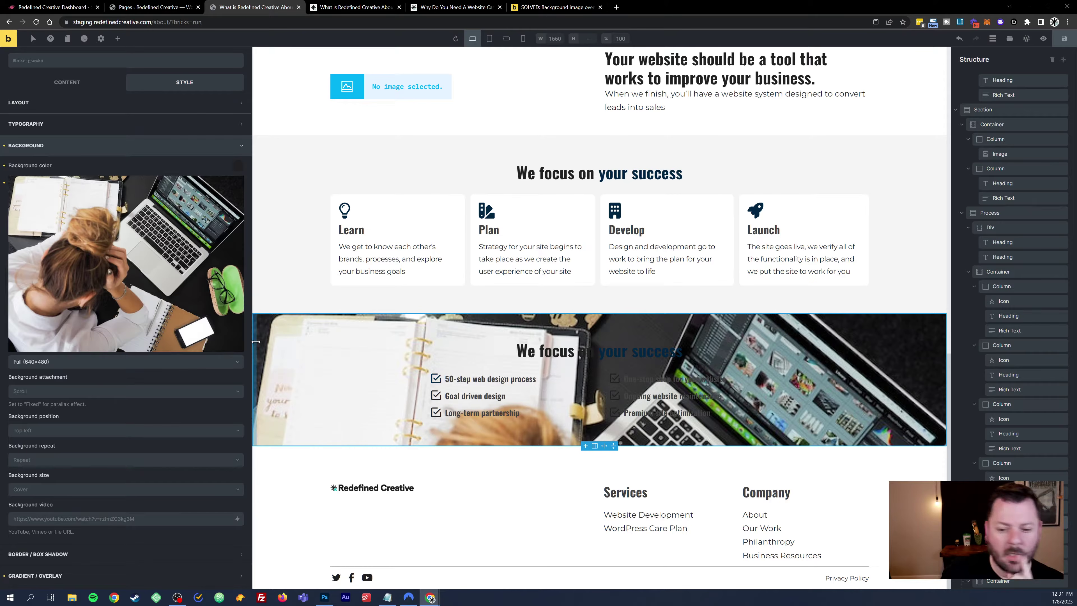
scroll(182, 380, "down", 3)
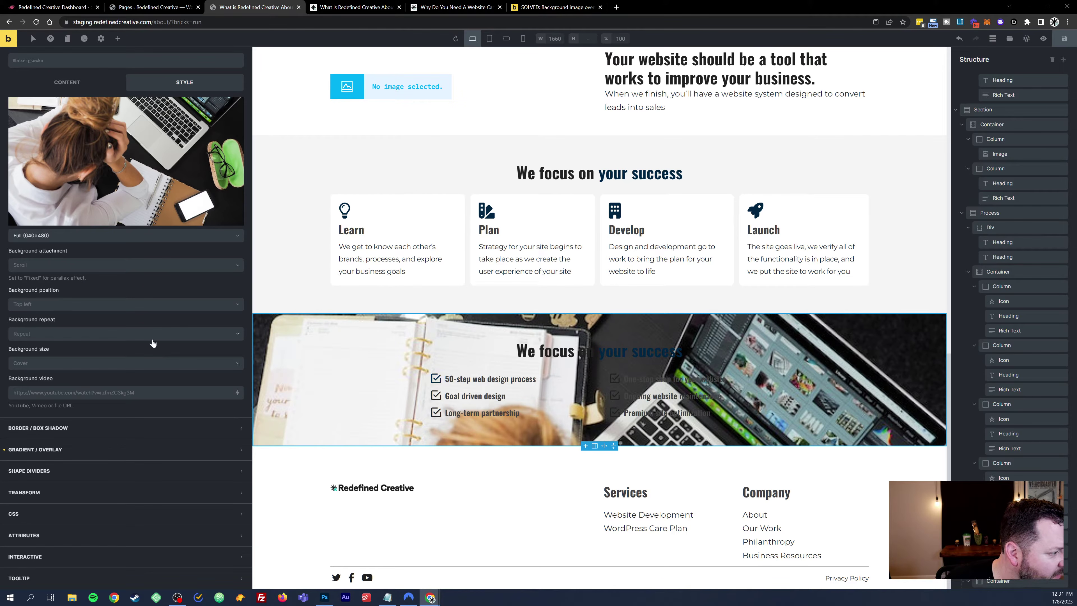
scroll(153, 343, "up", 4)
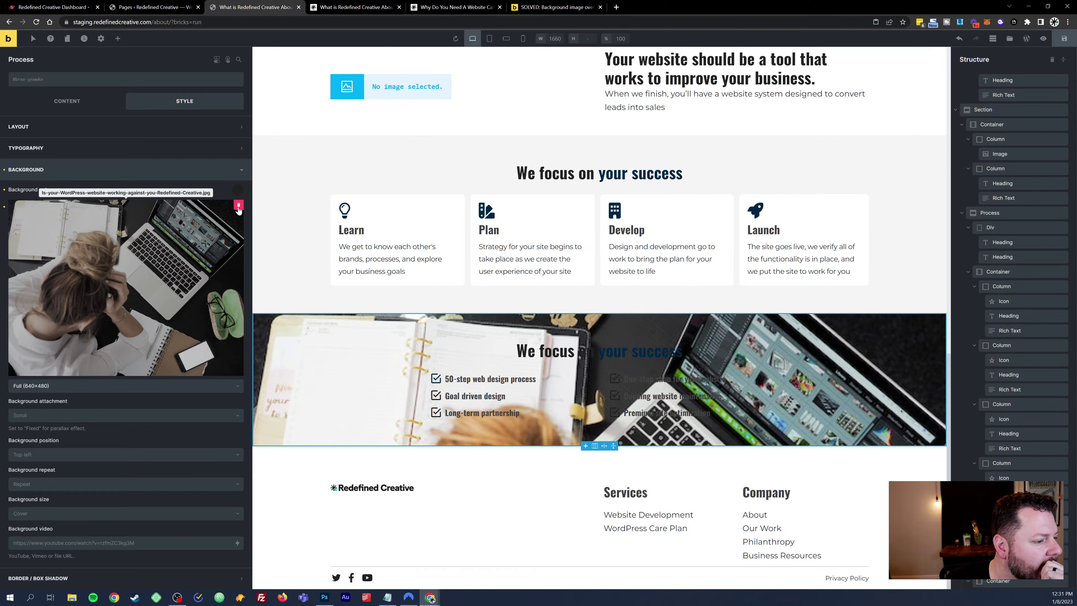
scroll(89, 409, "down", 2)
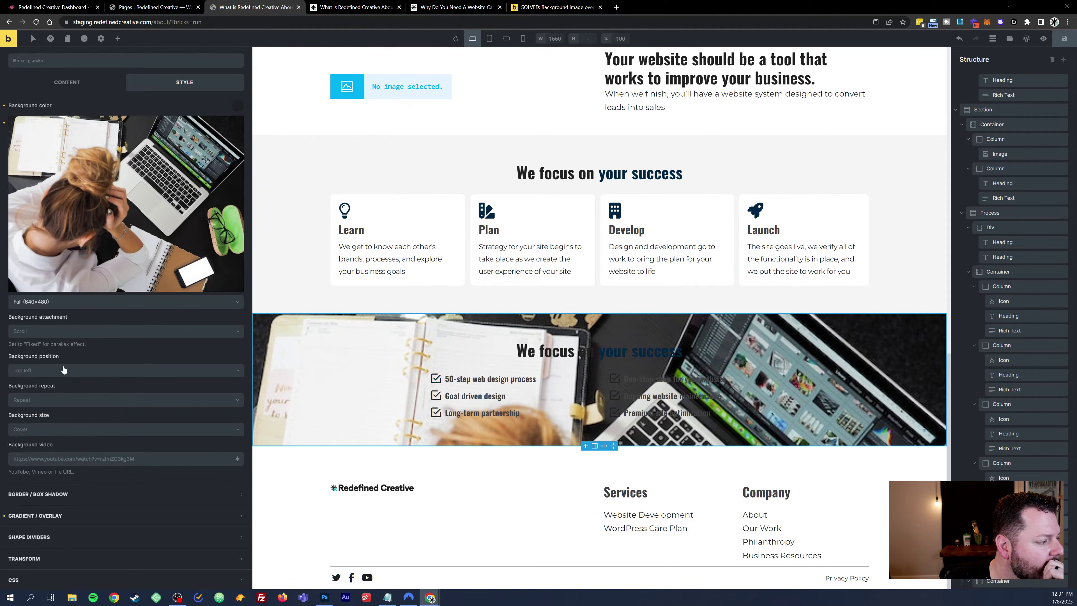
left_click(115, 330)
left_click(115, 331)
left_click(78, 370)
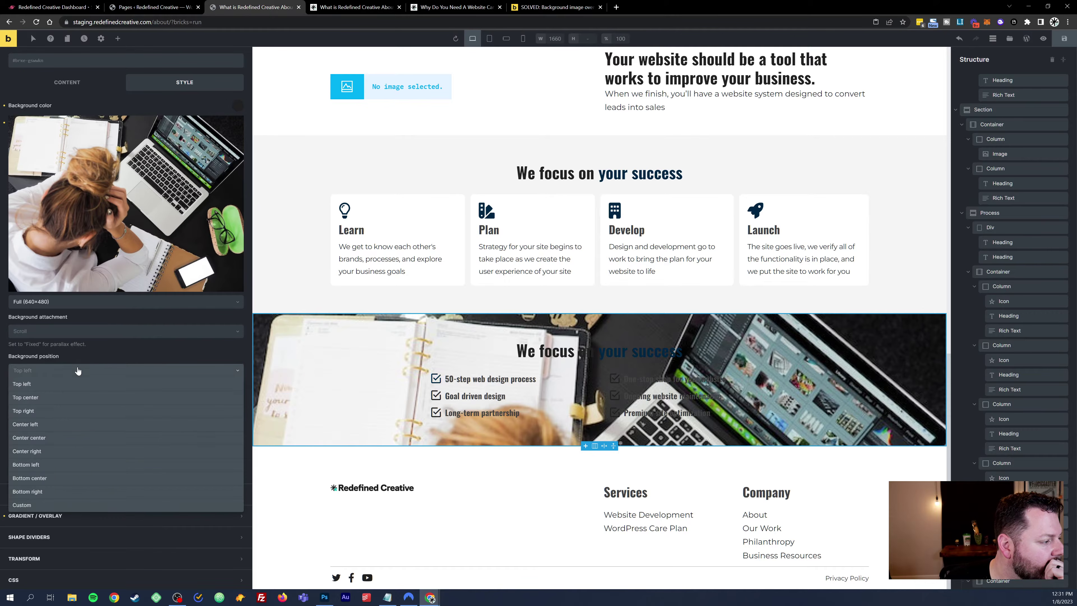
left_click(136, 356)
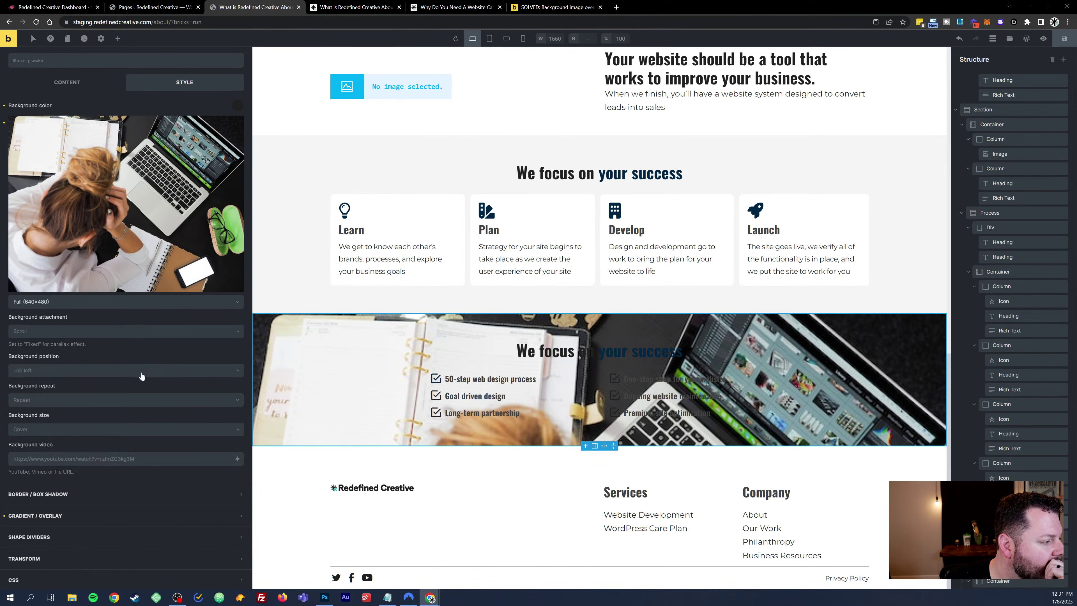
Step: Examine the section's content options and its sizing, positioning and z-index settings for anything affecting the overlay
left_click(66, 82)
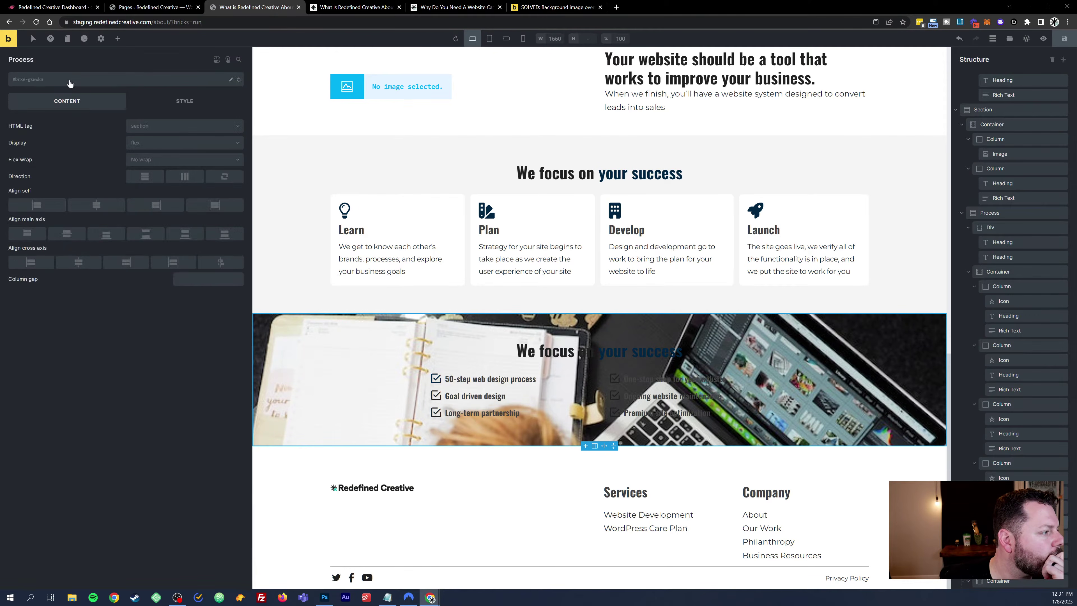
left_click(167, 101)
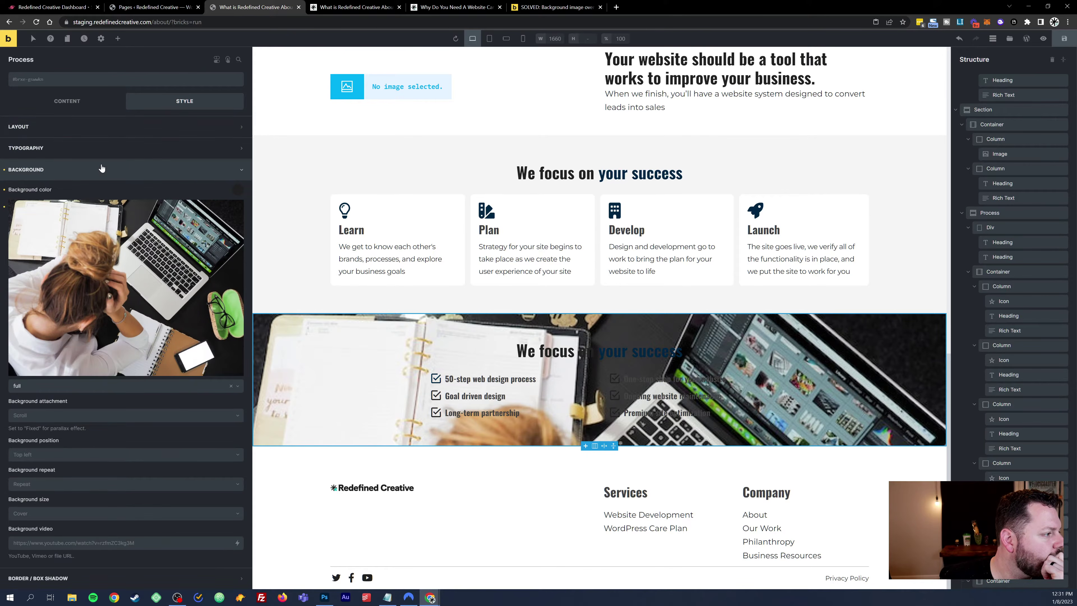
left_click(101, 168)
left_click(133, 127)
scroll(171, 272, "down", 5)
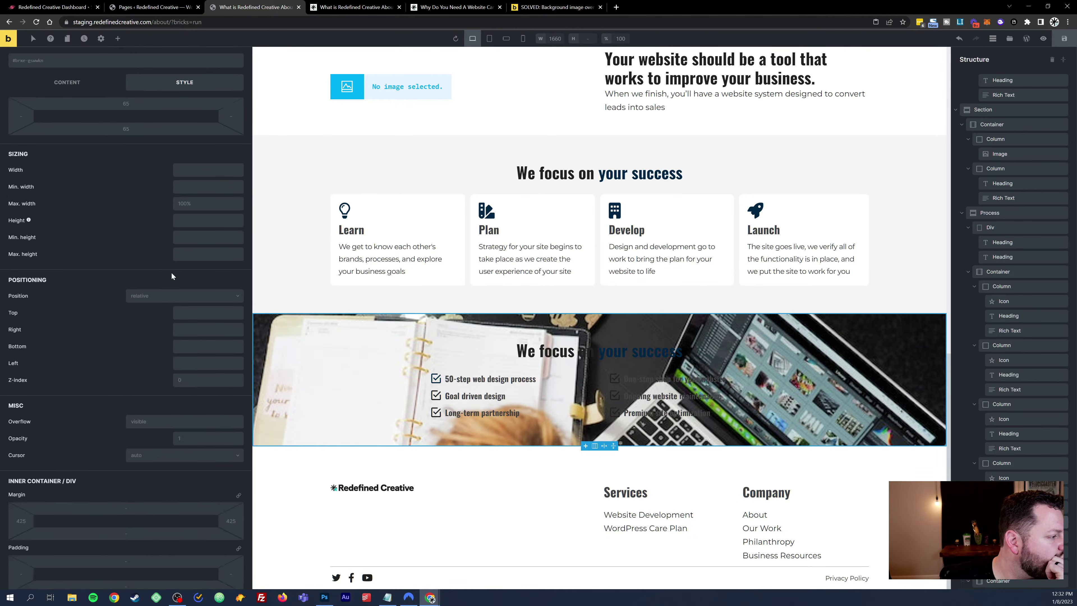
scroll(149, 266, "down", 3)
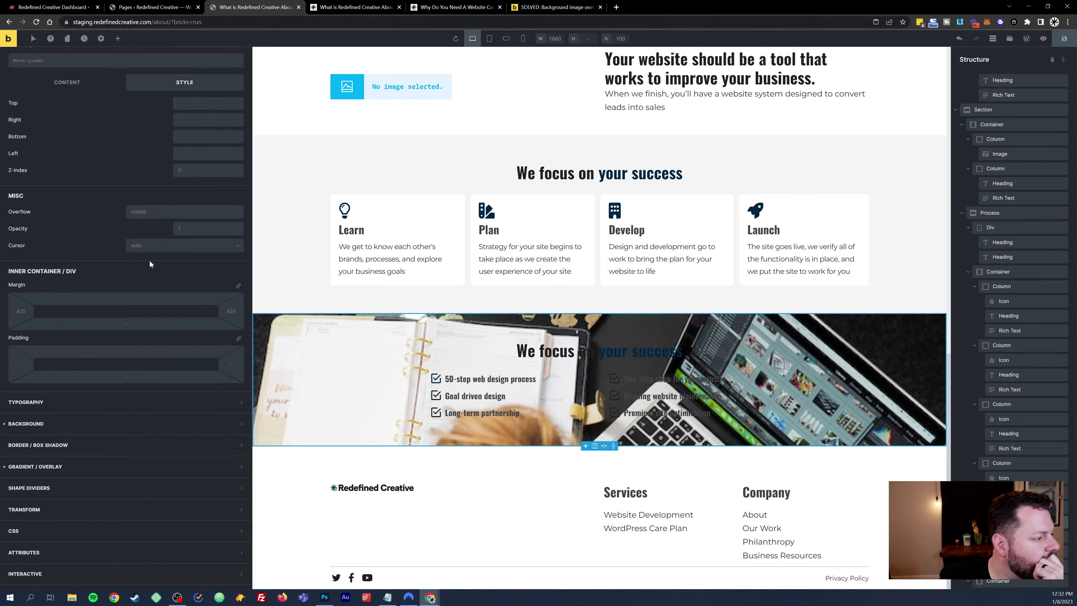
scroll(153, 270, "up", 8)
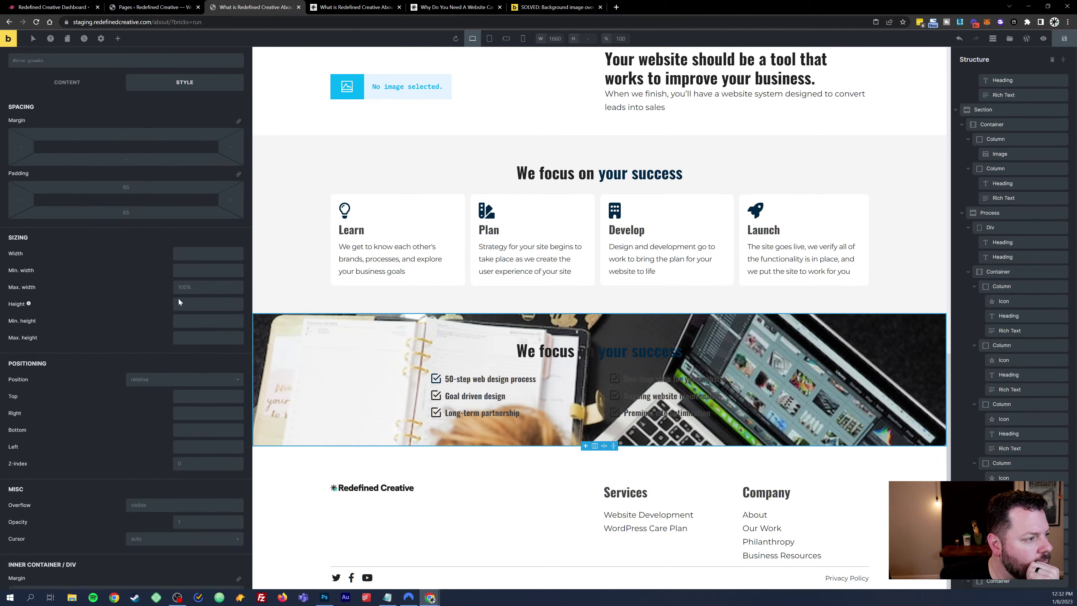
left_click(82, 102)
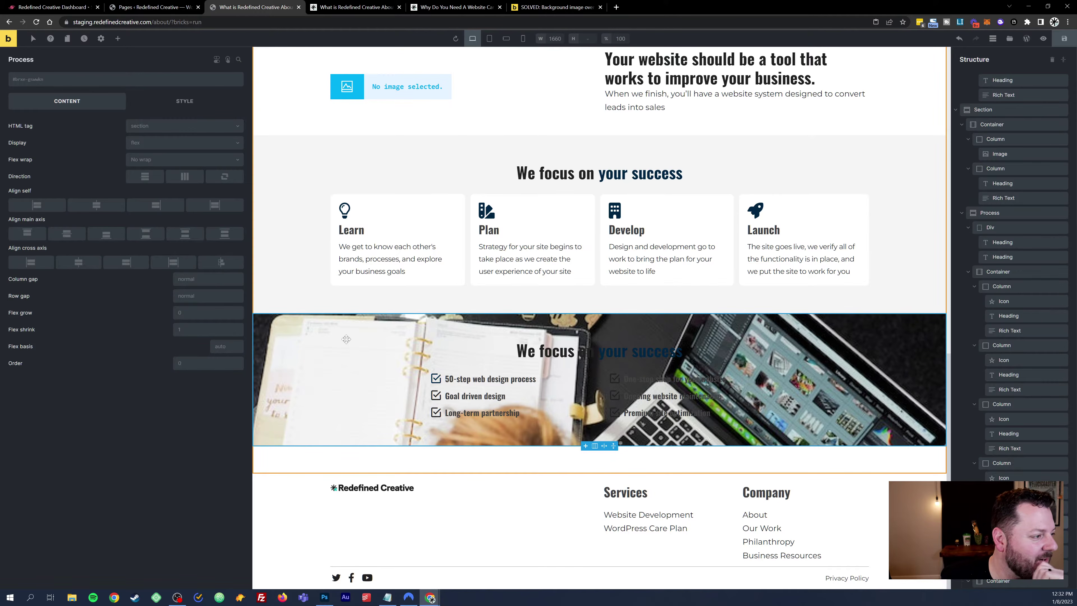
left_click(184, 101)
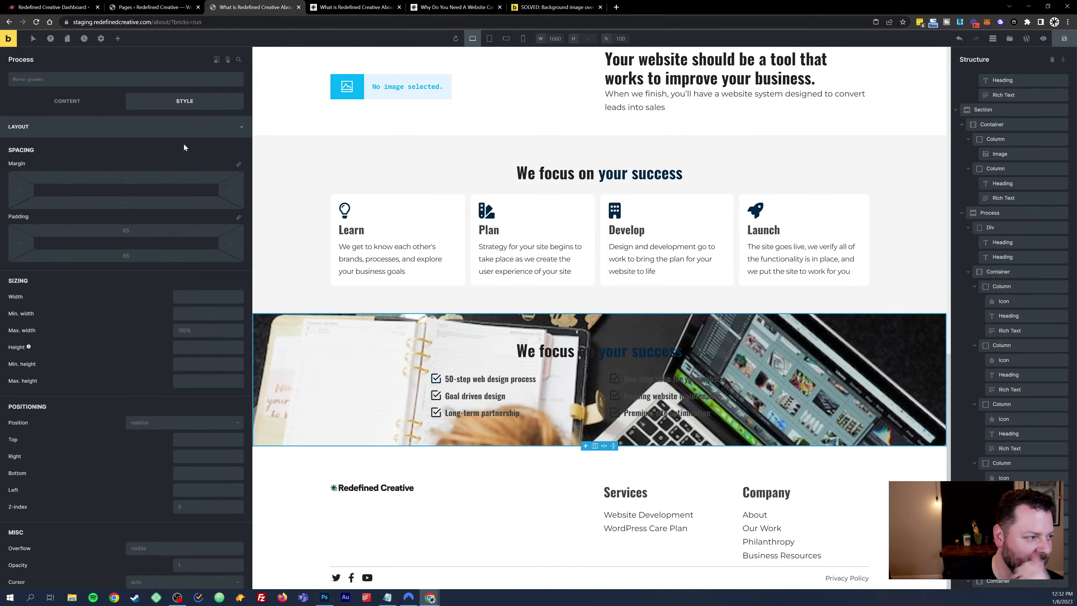
left_click(214, 135)
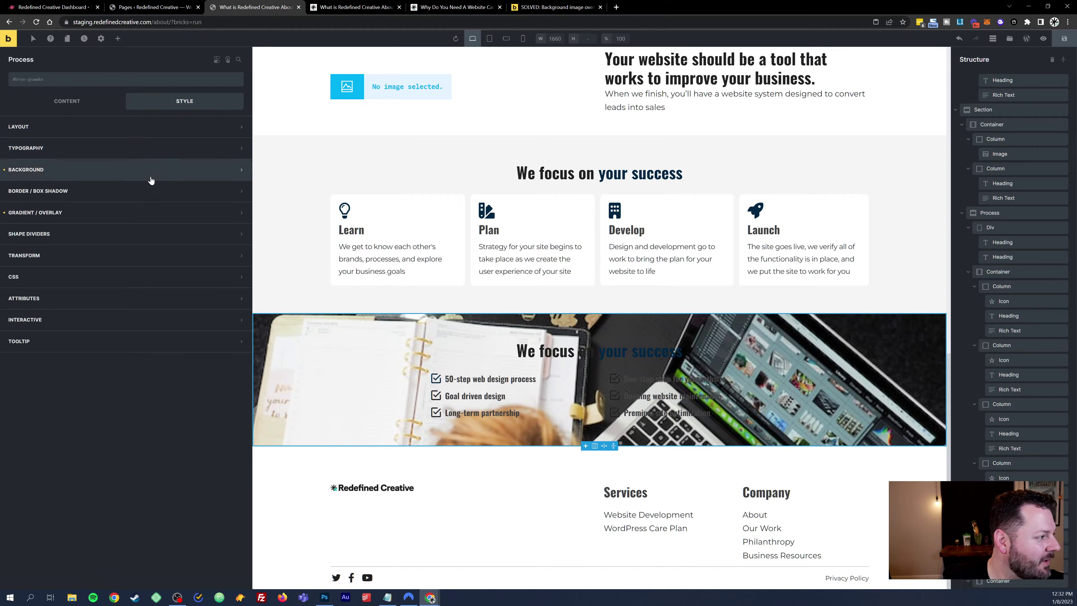
Step: Apply the checkbox section's gradient as an Overlay and add a first color to it
left_click(105, 212)
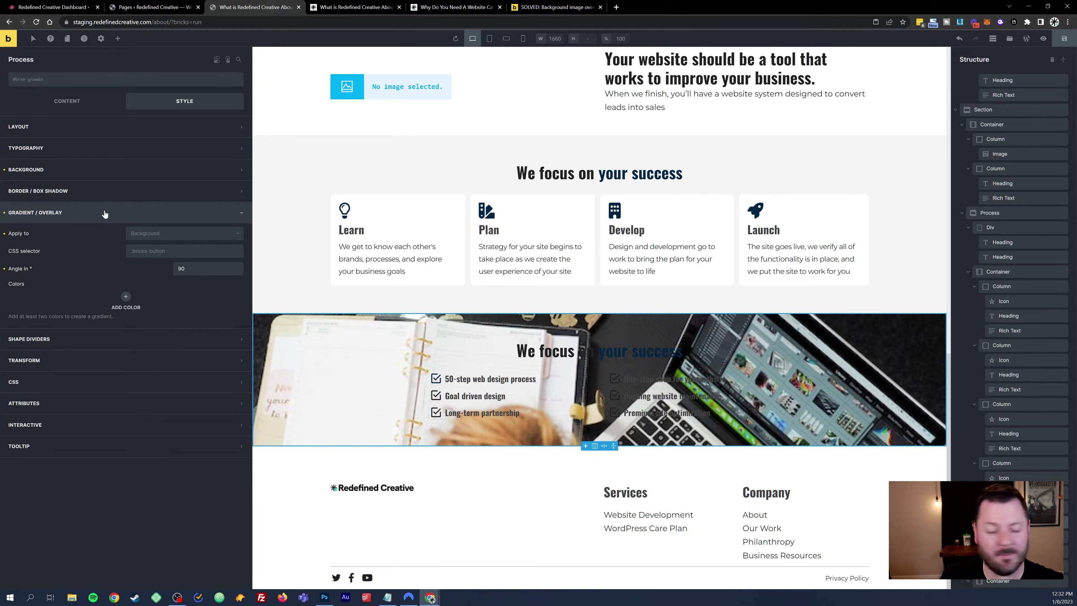
left_click(227, 236)
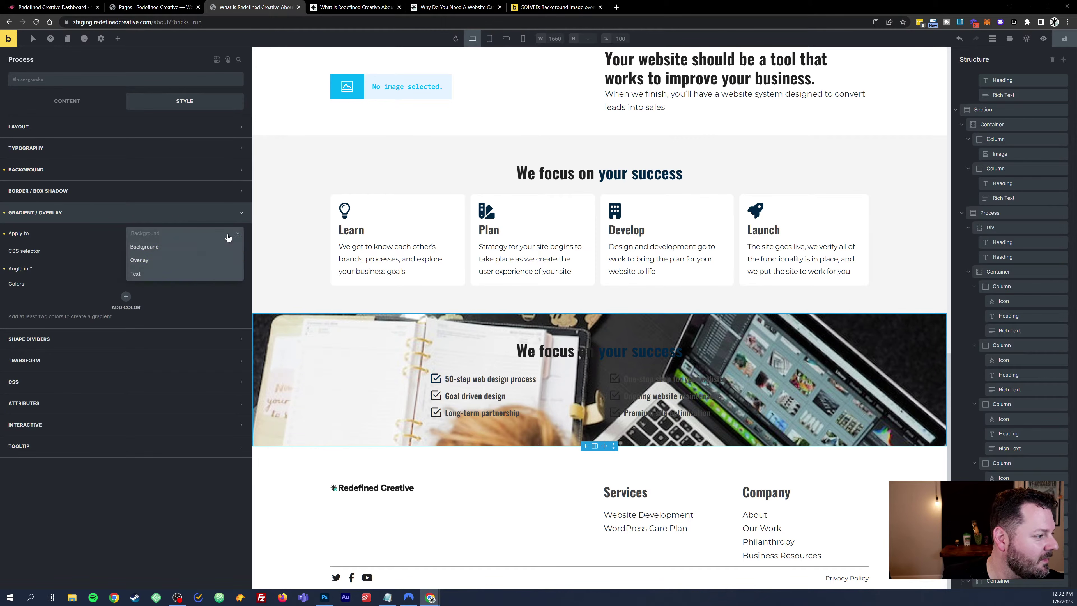
left_click(170, 262)
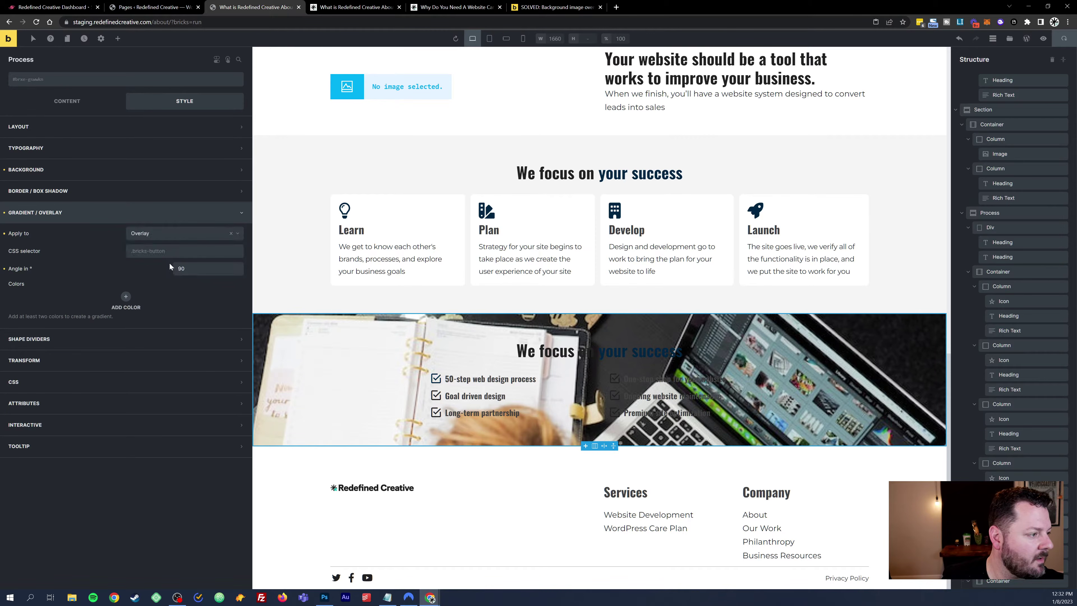
left_click(126, 297)
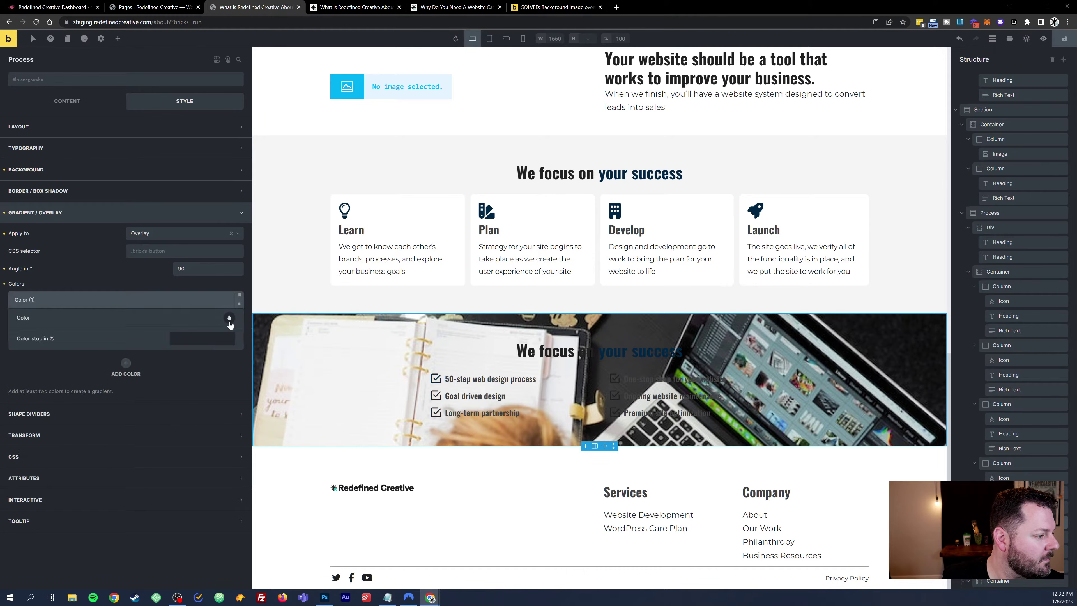
Step: Try the #212121 swatch at 0.87 opacity as the section's overlay color
left_click(228, 318)
left_click(165, 343)
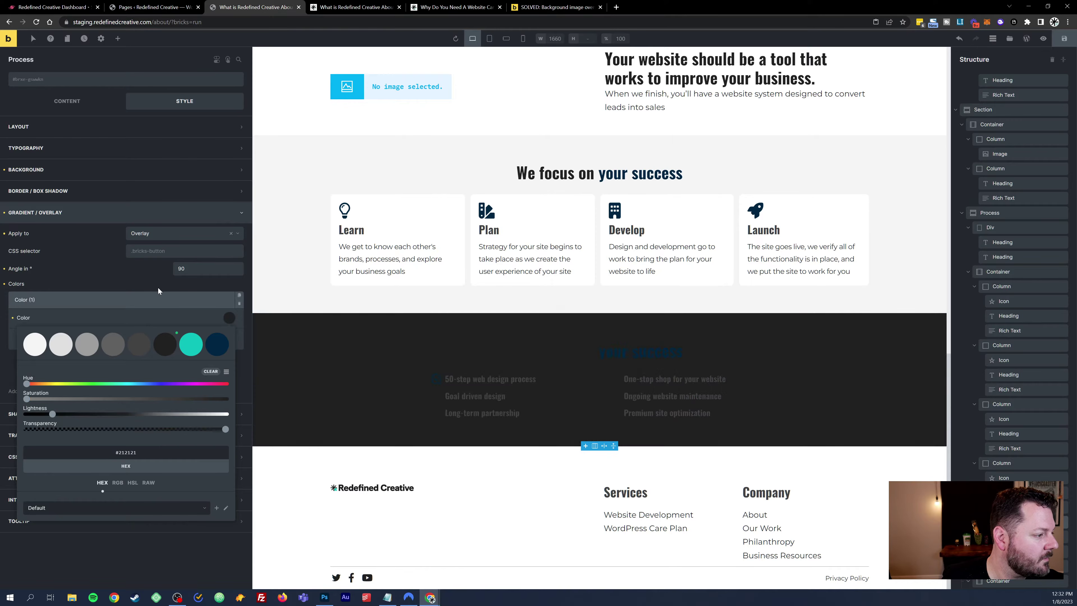
left_click_drag(226, 429, 200, 440)
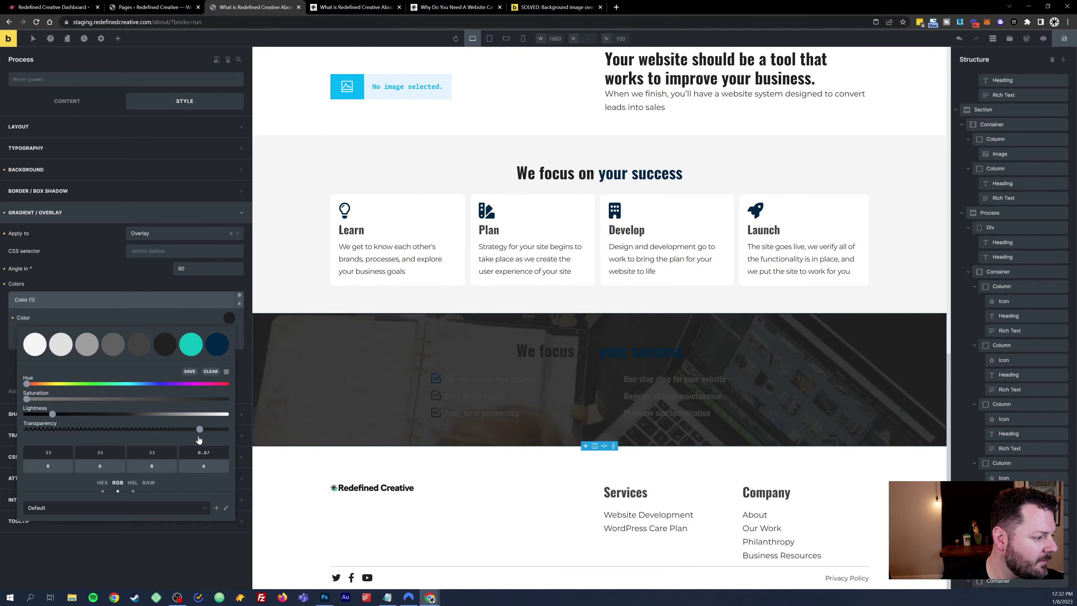
Step: Change the section's overlay color to the lightest gray swatch and lower its opacity to 0.74
left_click(35, 344)
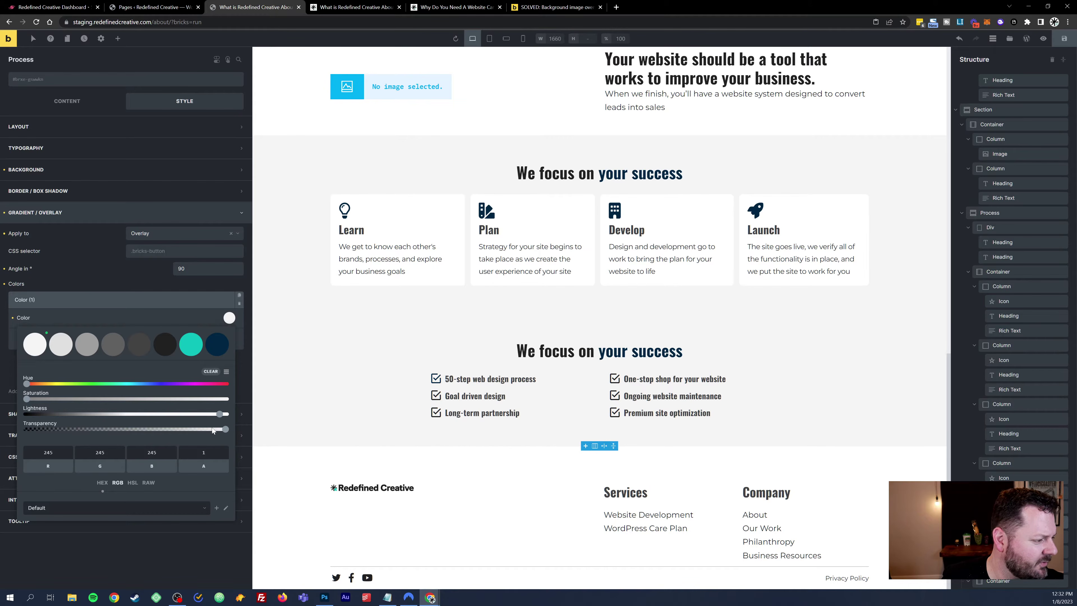
left_click_drag(225, 434, 174, 443)
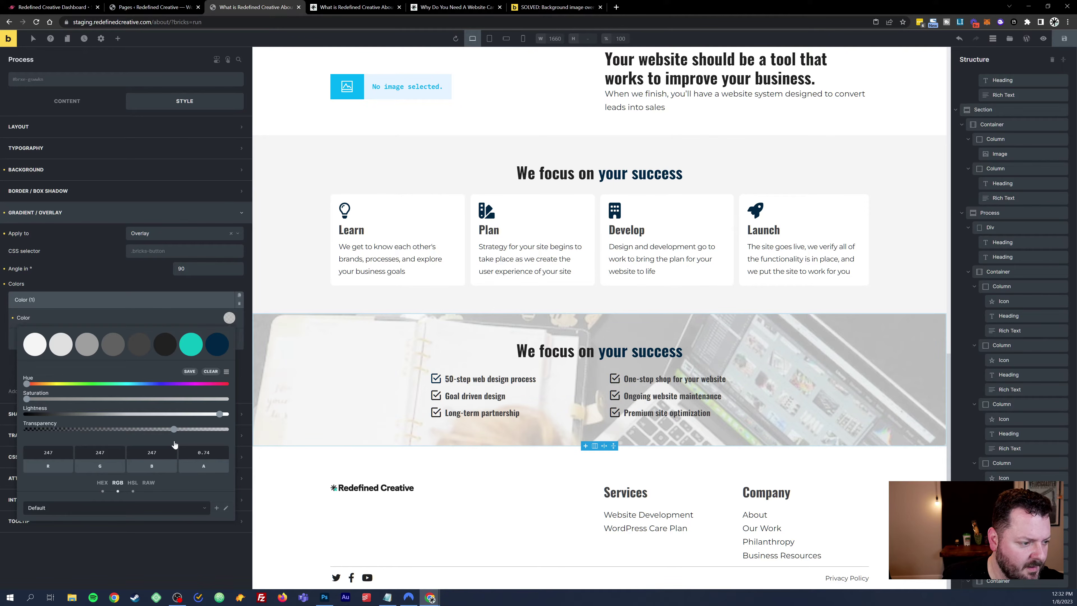
Step: Try the checkbox section's gradient as a Background, set it back to Overlay and save the page
left_click(157, 315)
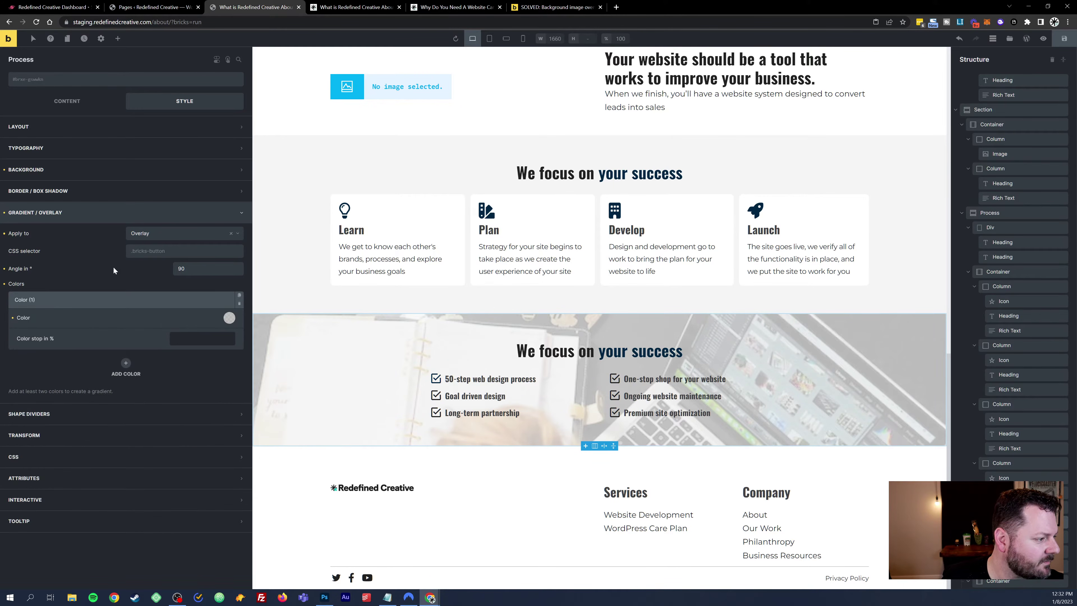
left_click(237, 234)
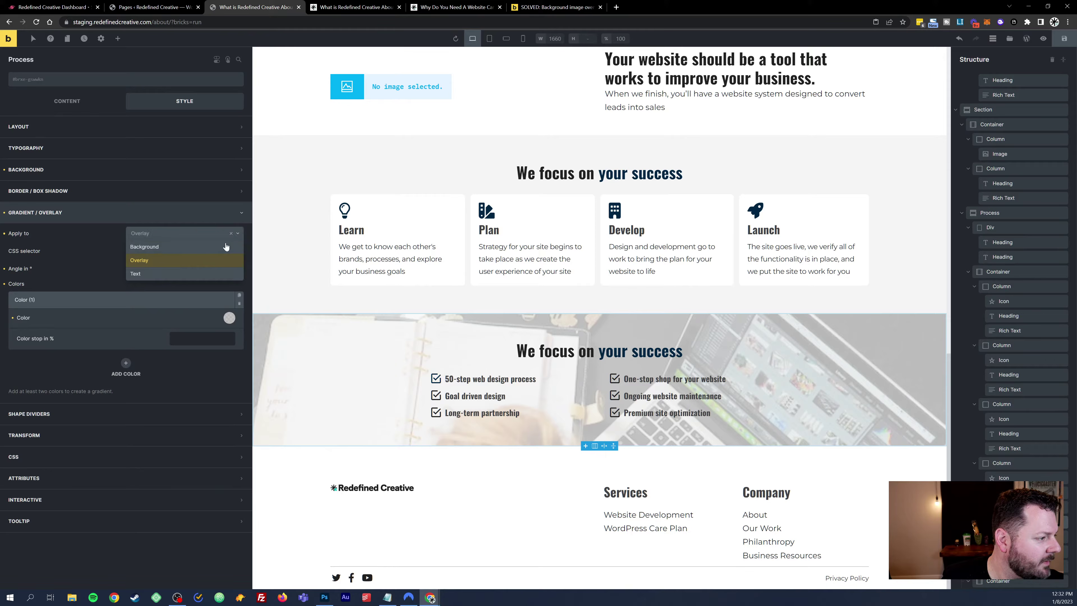
left_click(177, 255)
left_click(237, 233)
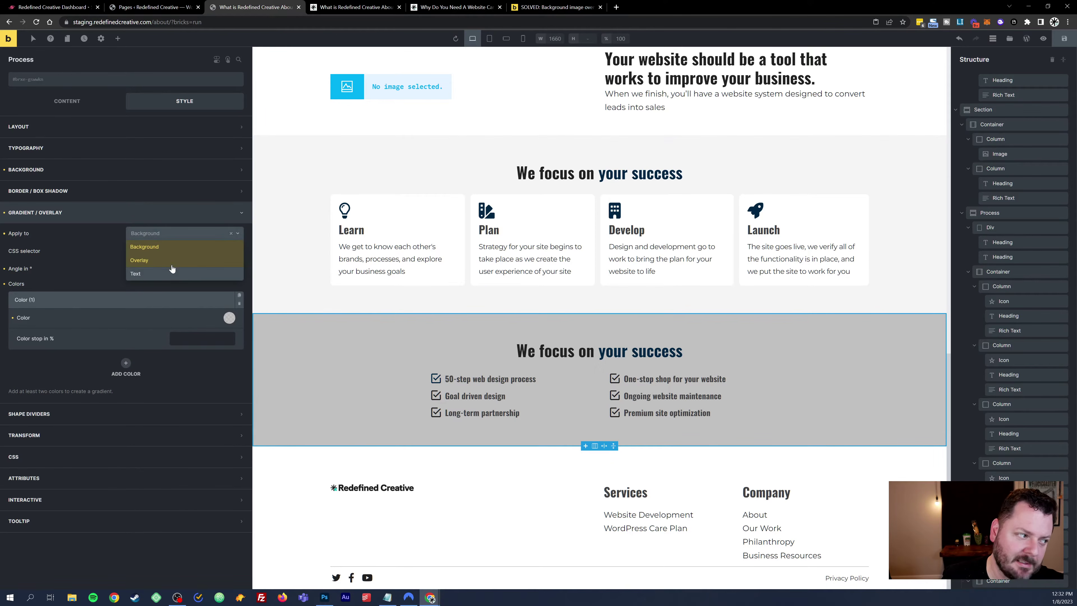
left_click(177, 262)
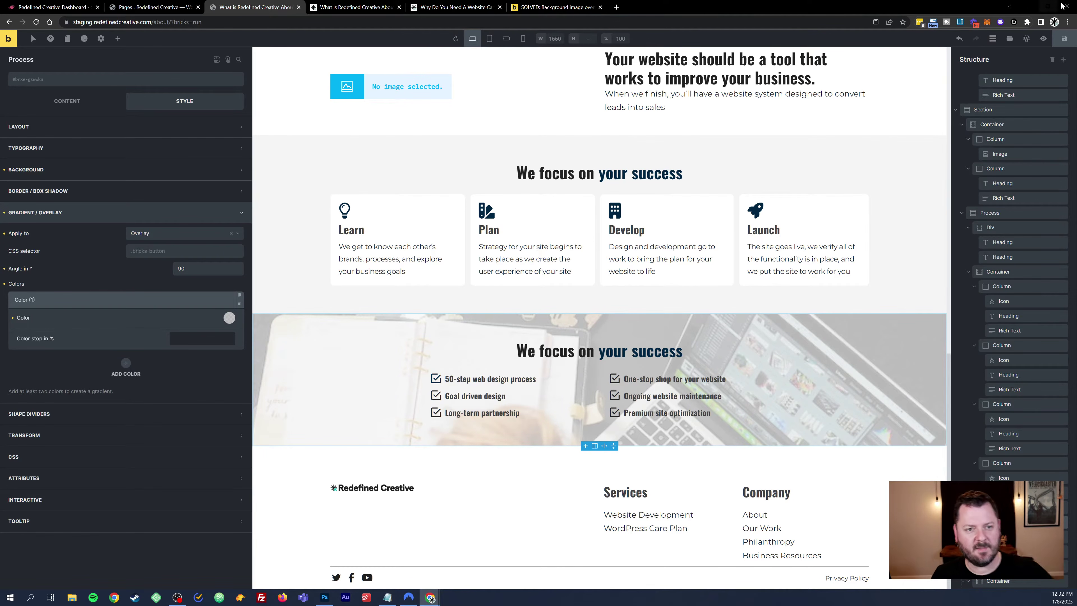
key("ctrl+s")
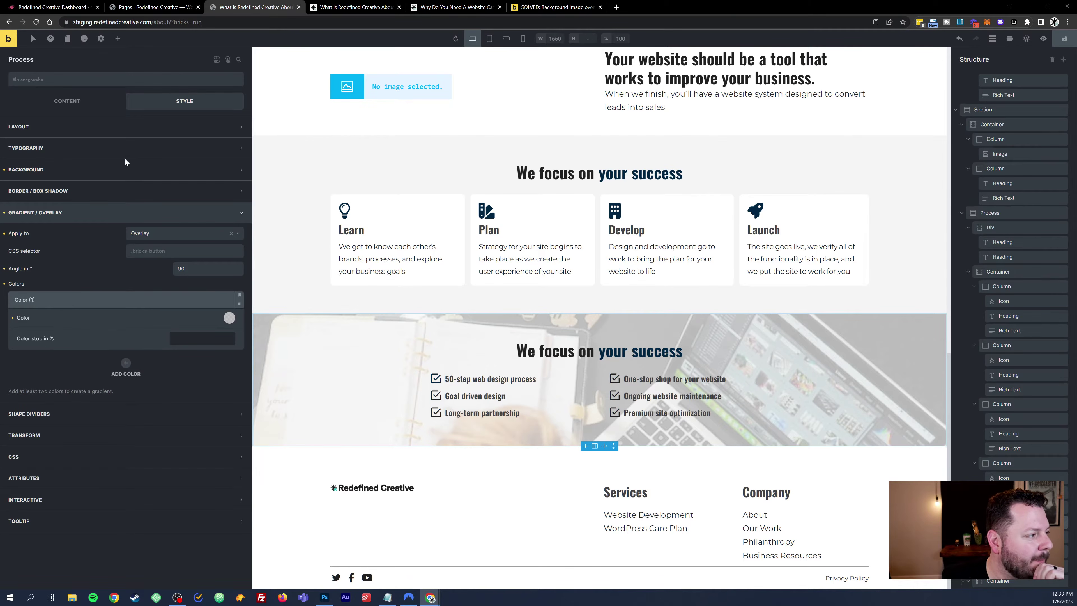
Step: Examine the section's background image options, overlay color values and CSS settings for anything affecting the overlay
left_click(125, 169)
scroll(221, 401, "down", 3)
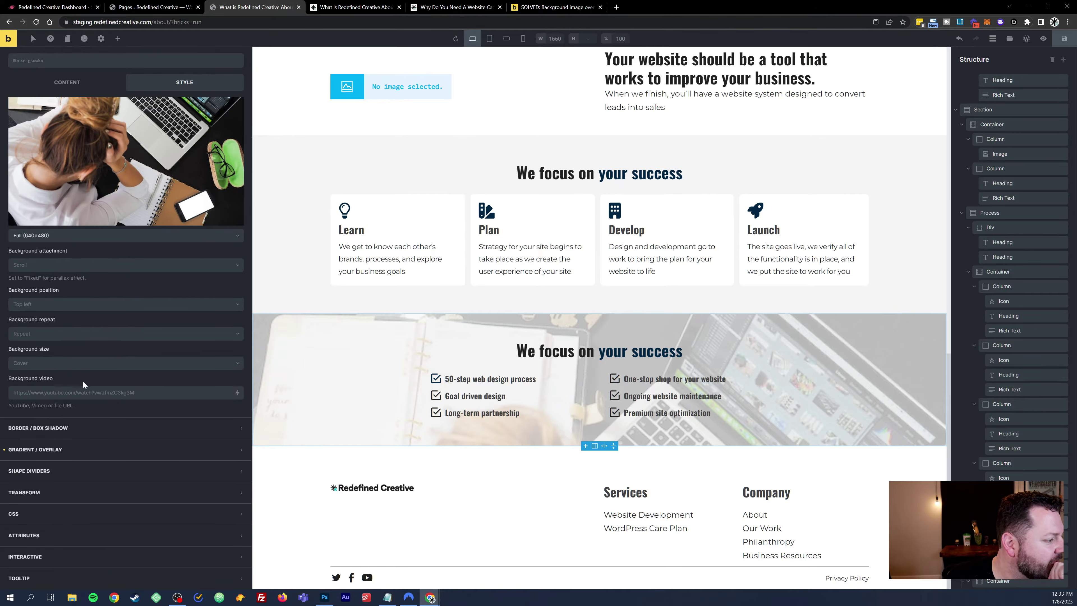
left_click(112, 450)
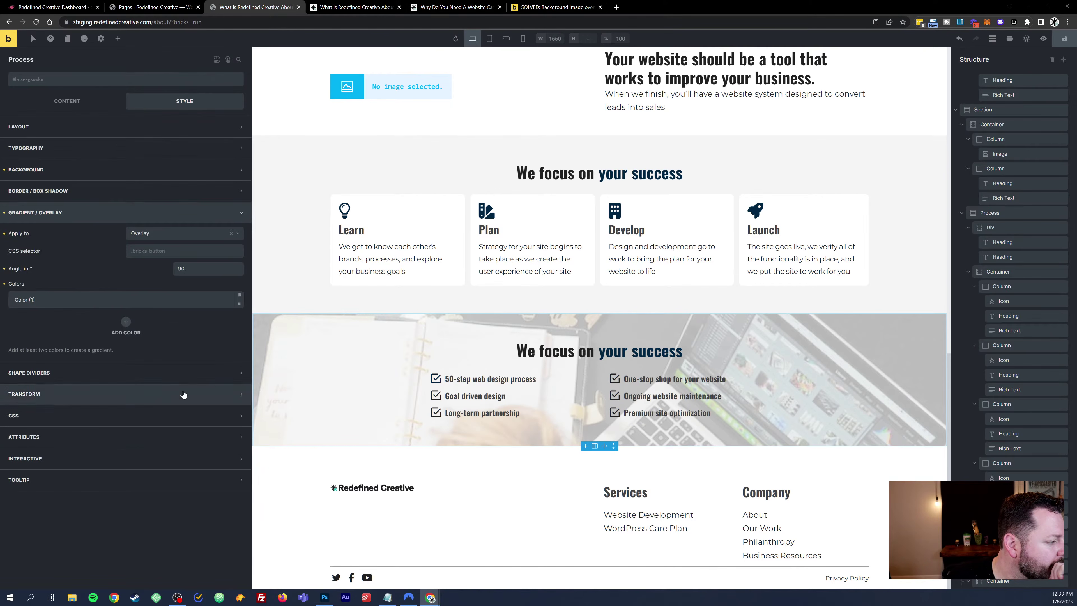
left_click(166, 303)
left_click(227, 318)
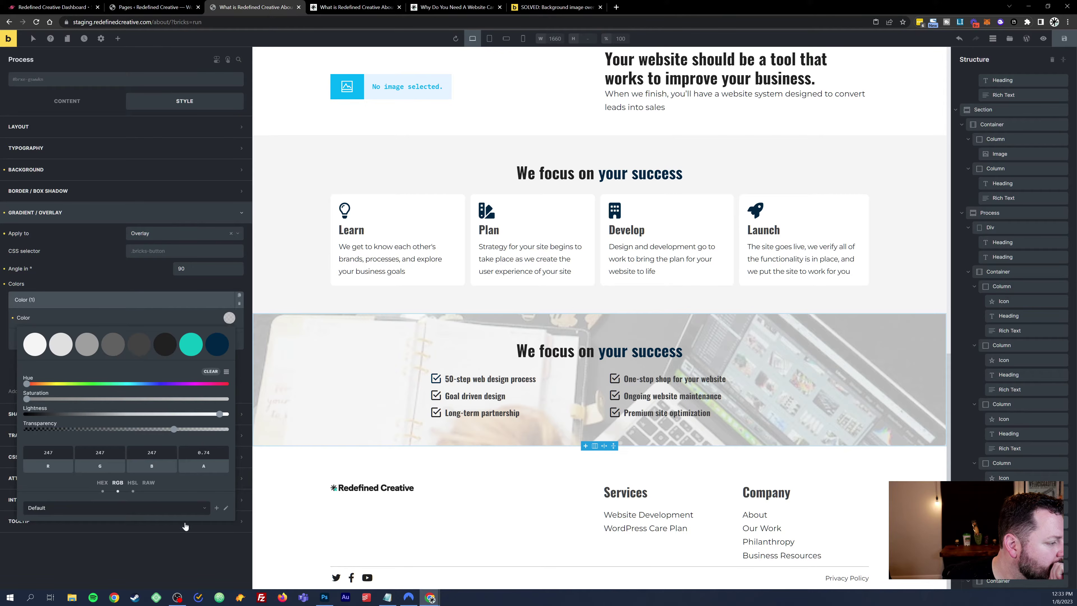
left_click(143, 281)
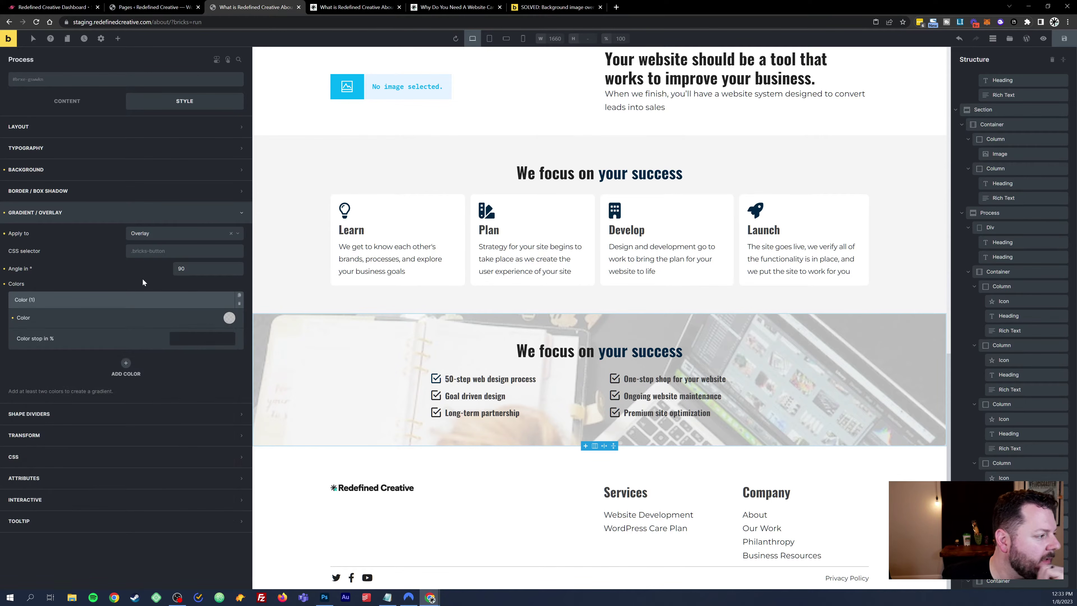
left_click(68, 451)
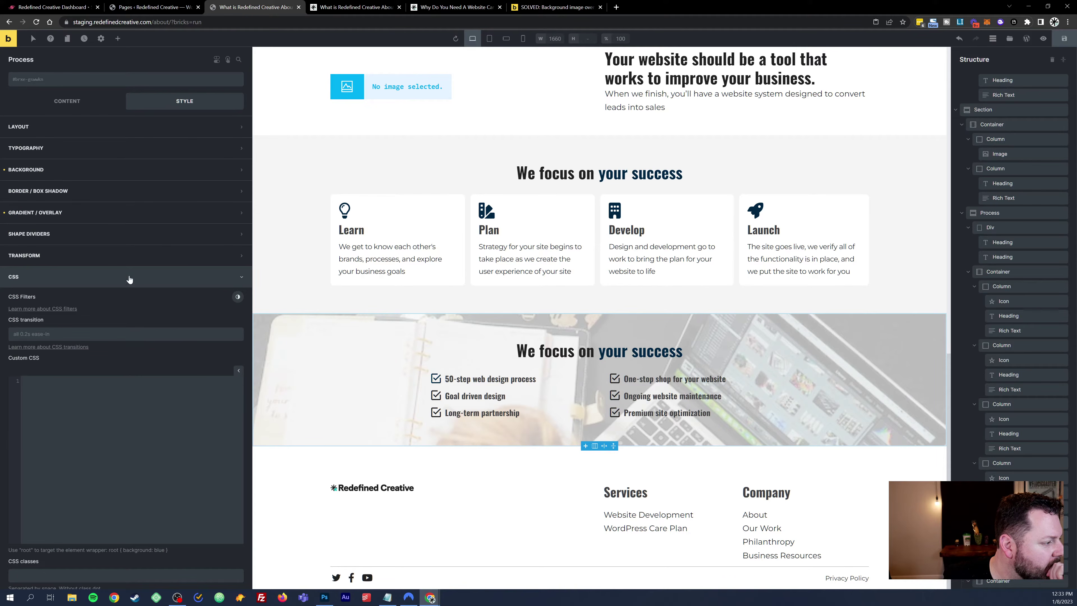
left_click(240, 278)
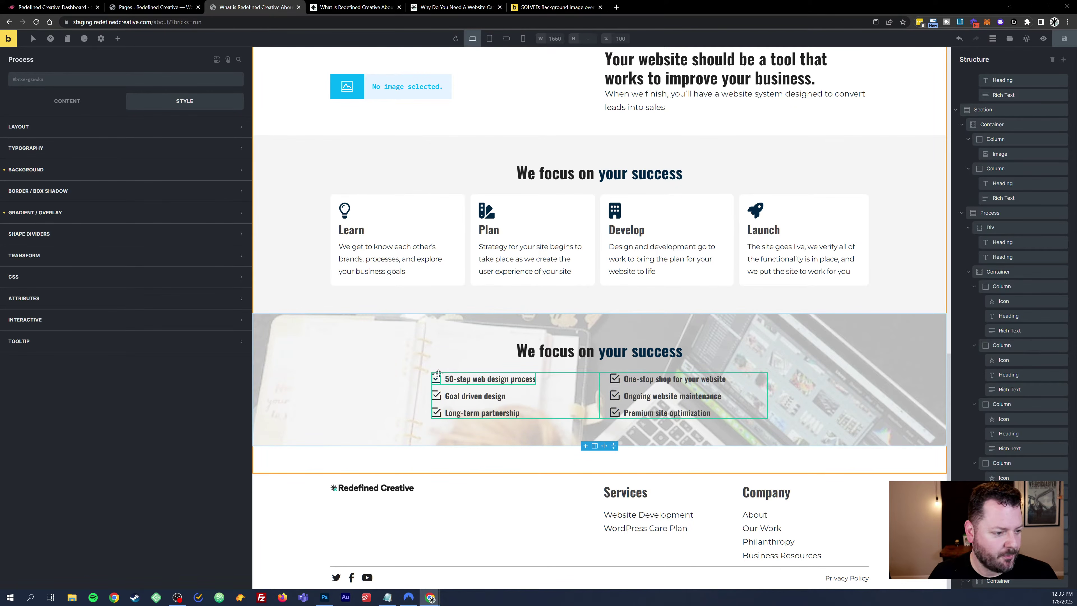
Step: Compare the checkbox section with the website features section on the live About page
left_click(360, 7)
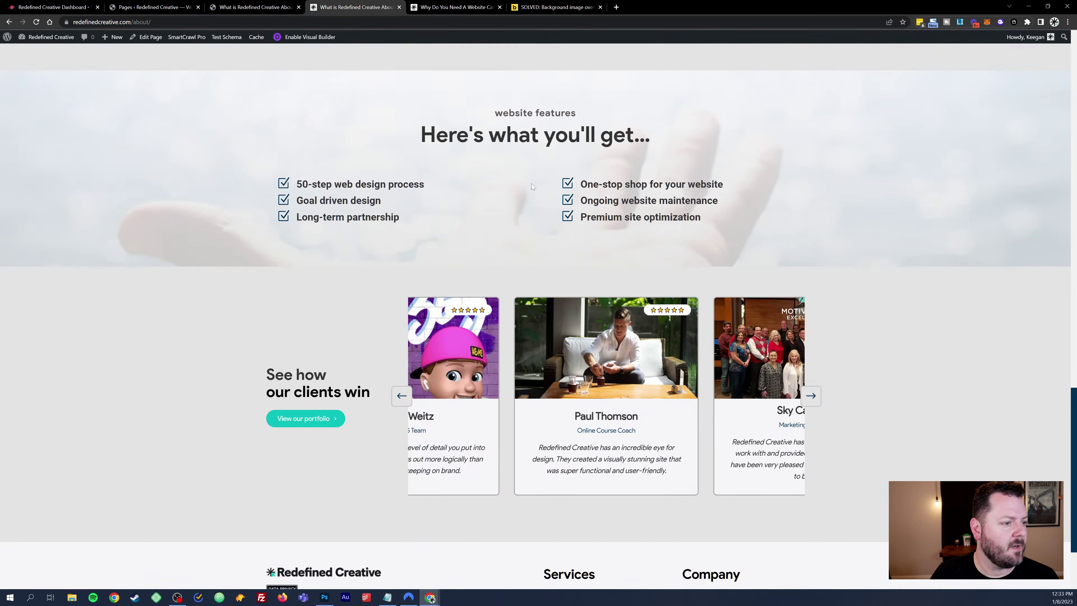
scroll(530, 245, "up", 4)
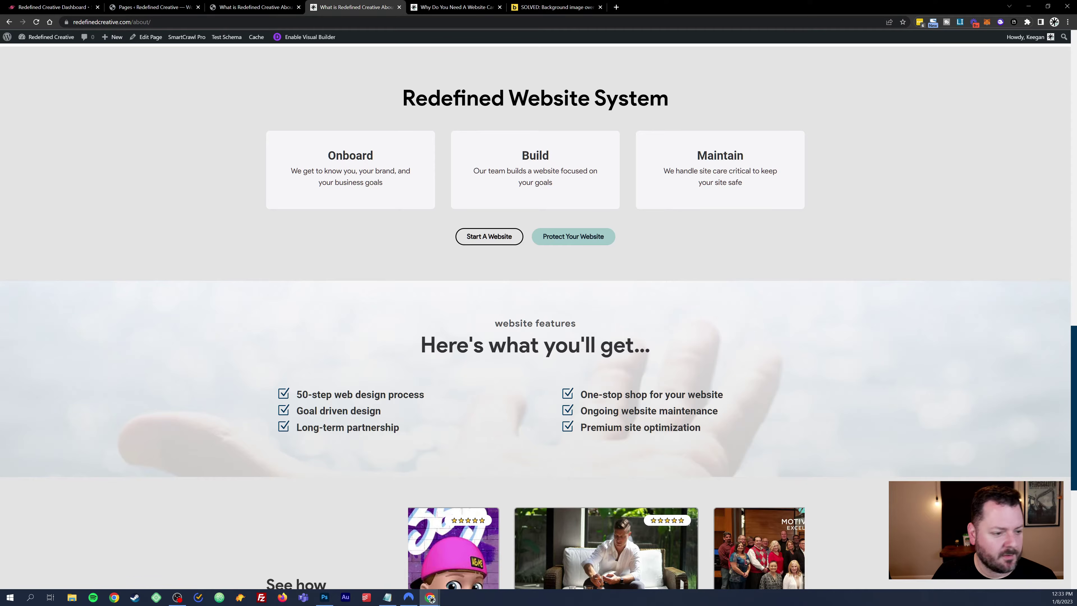
left_click(254, 7)
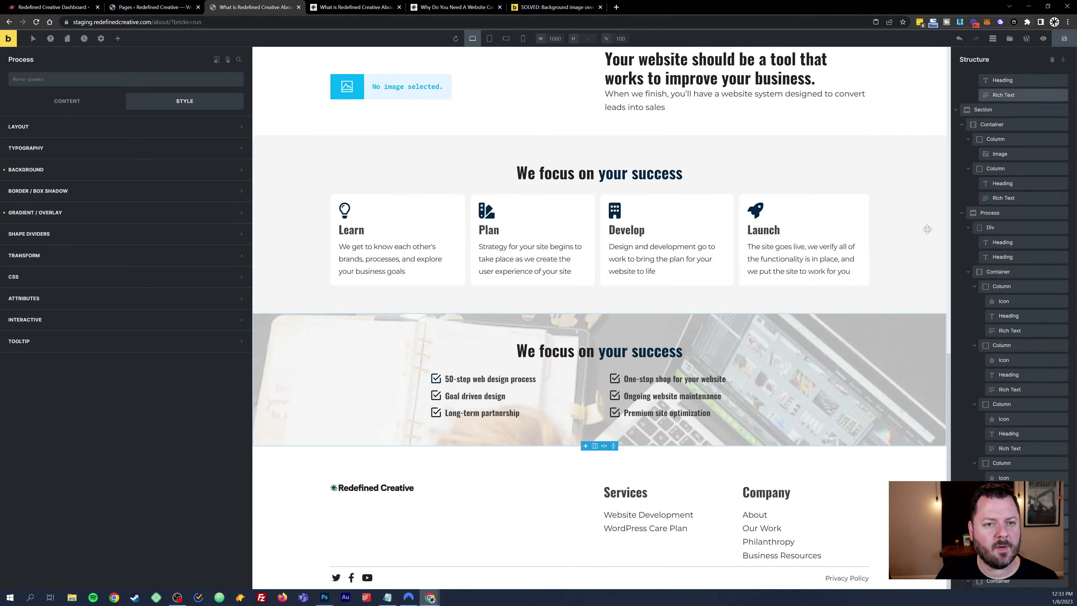
Step: Open the staging About page on the front end and review its sections from the hero down to the footer
scroll(926, 255, "up", 14)
left_click(1026, 39)
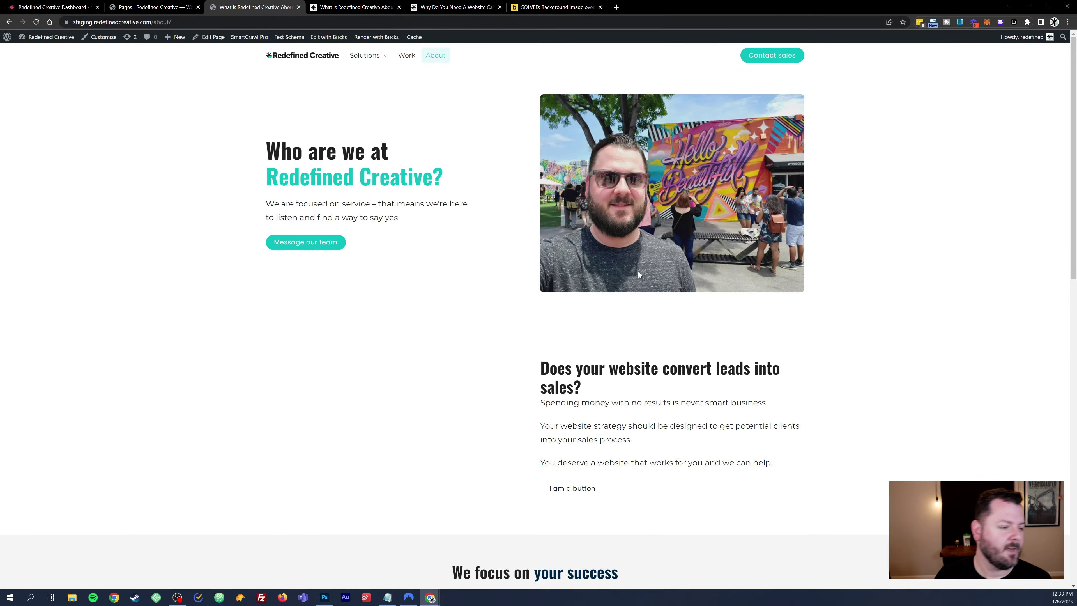
scroll(878, 358, "down", 3)
left_click_drag(437, 297, 358, 295)
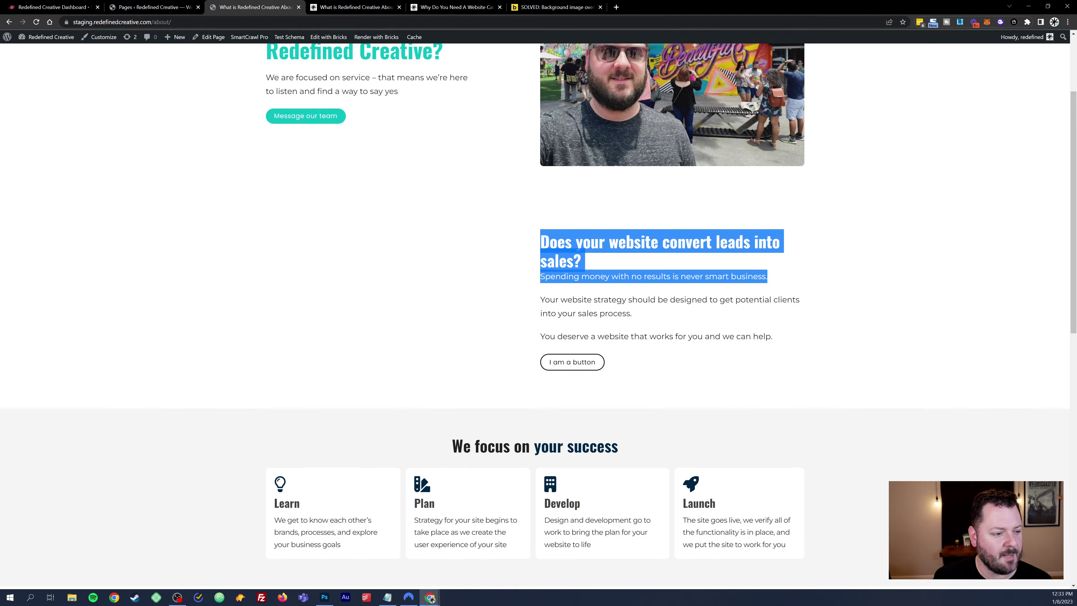
left_click(818, 380)
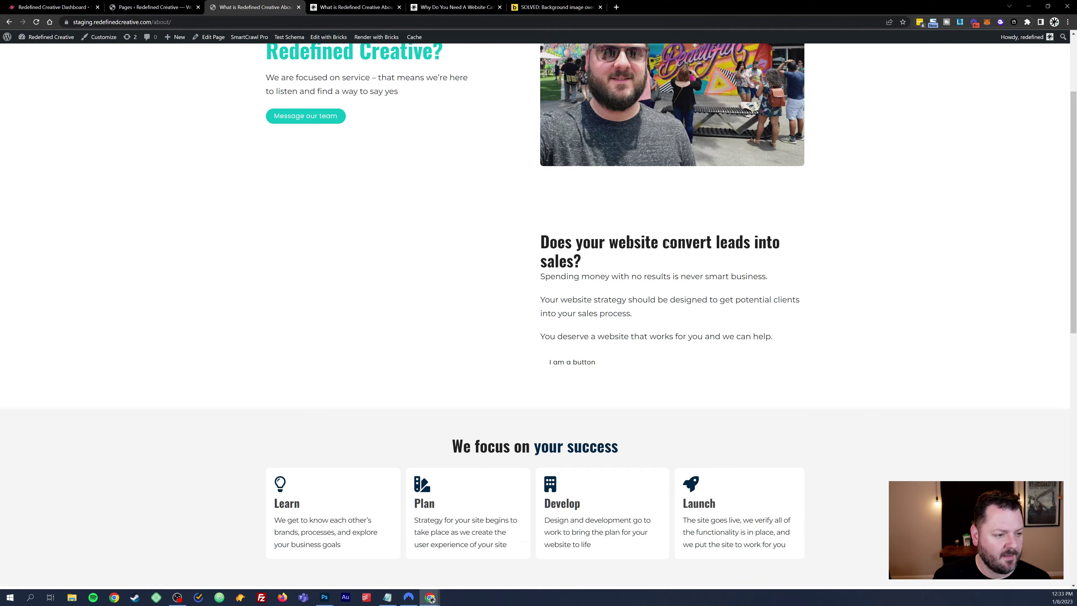
scroll(853, 387, "down", 6)
scroll(753, 290, "up", 3)
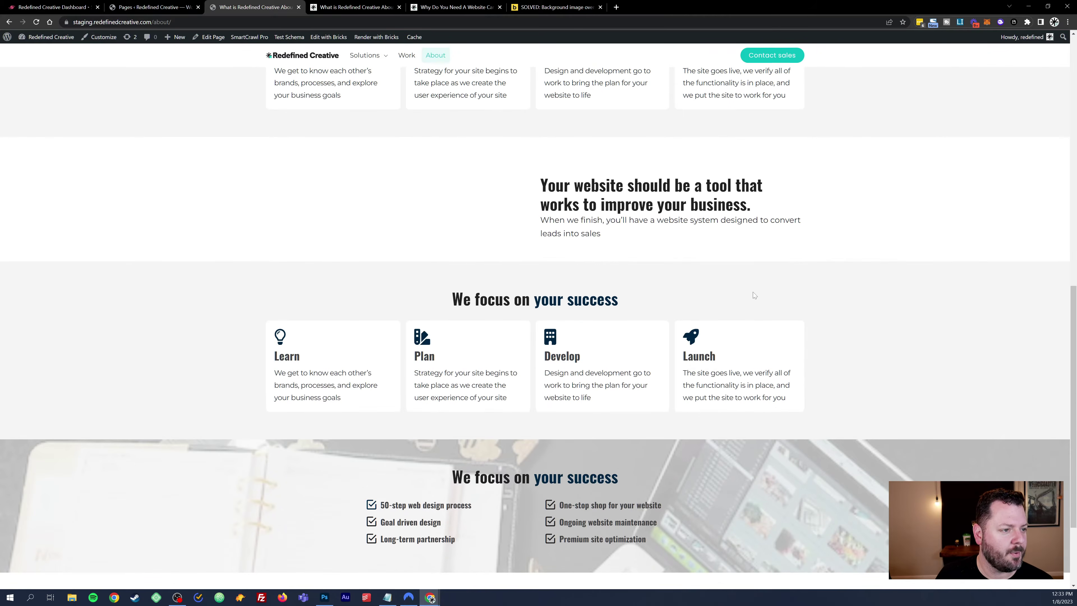
scroll(888, 264, "down", 3)
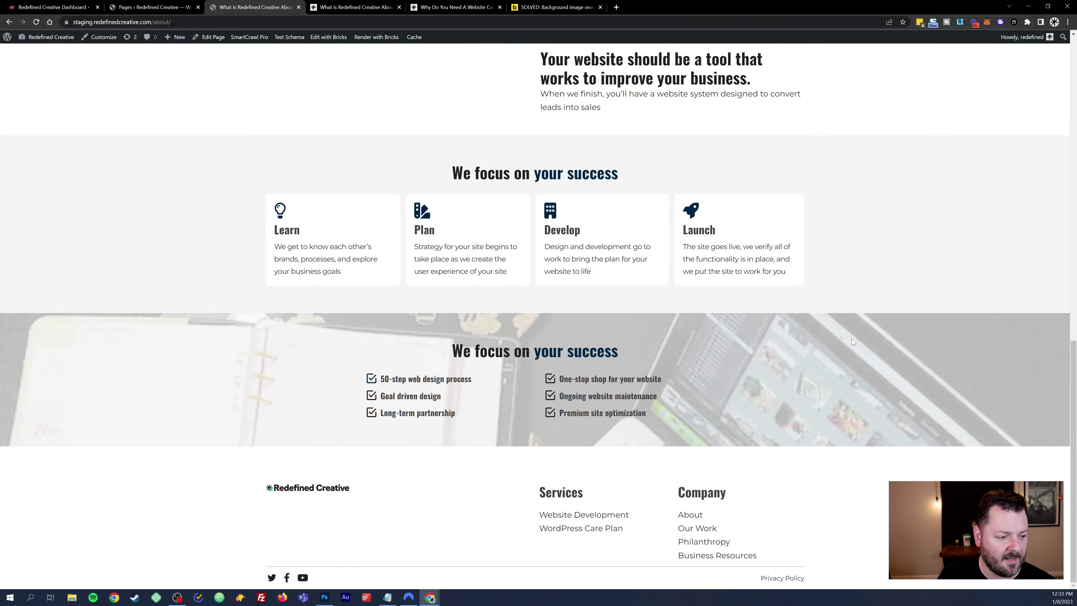
scroll(853, 326, "up", 15)
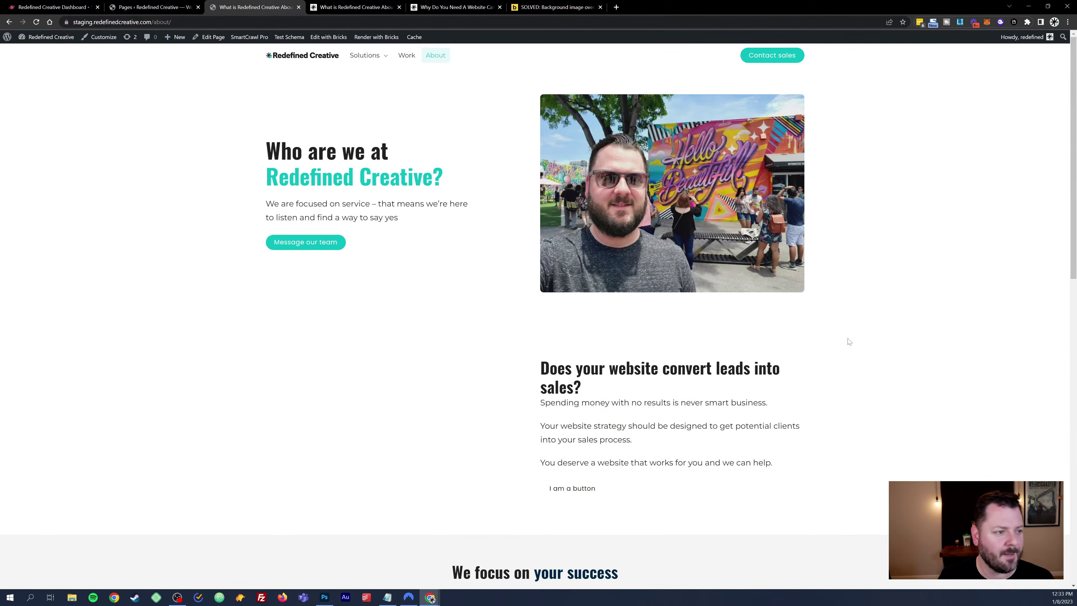